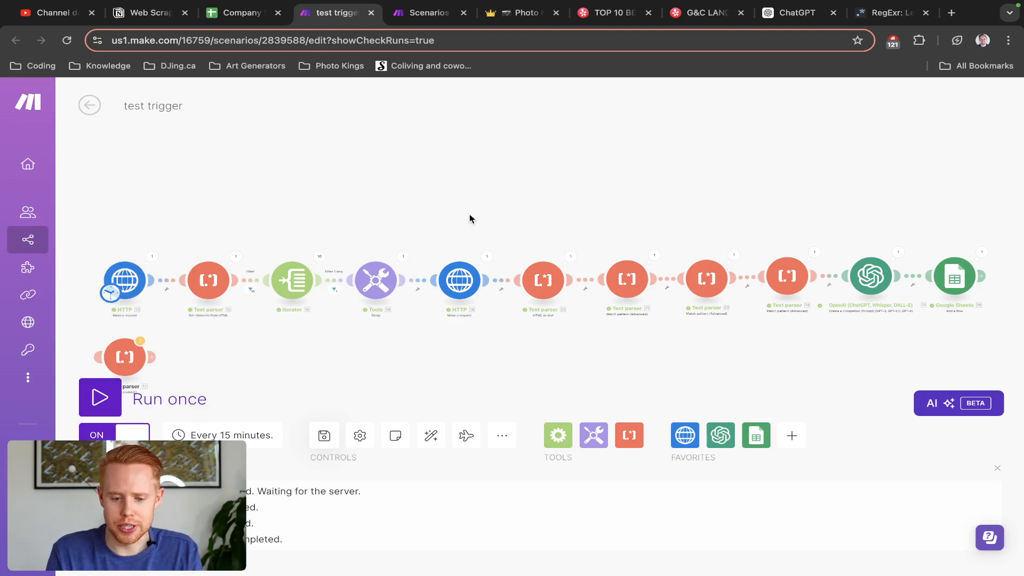
# Step: Look over the Photo Kings homepage and the Yelp results for landscaping services in New York
pyautogui.hotkey('ctrl', 'Tab')
pyautogui.hotkey('ctrl', 'Tab')
pyautogui.hotkey('ctrl', 'Tab')
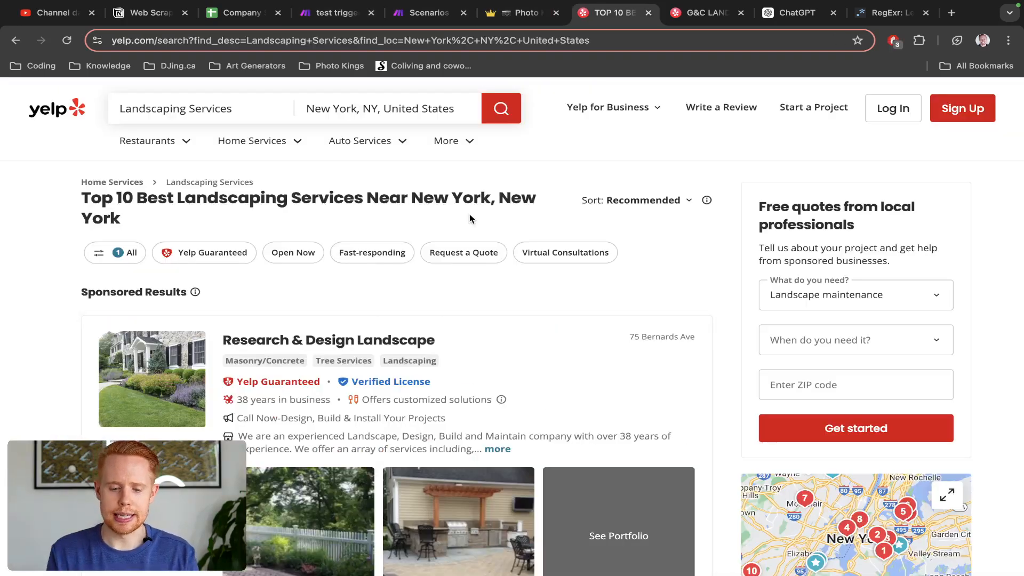
pyautogui.hotkey('ctrl', 'shift', 'Tab')
pyautogui.scroll(5, 472, 221)
pyautogui.scroll(-6, 471, 222)
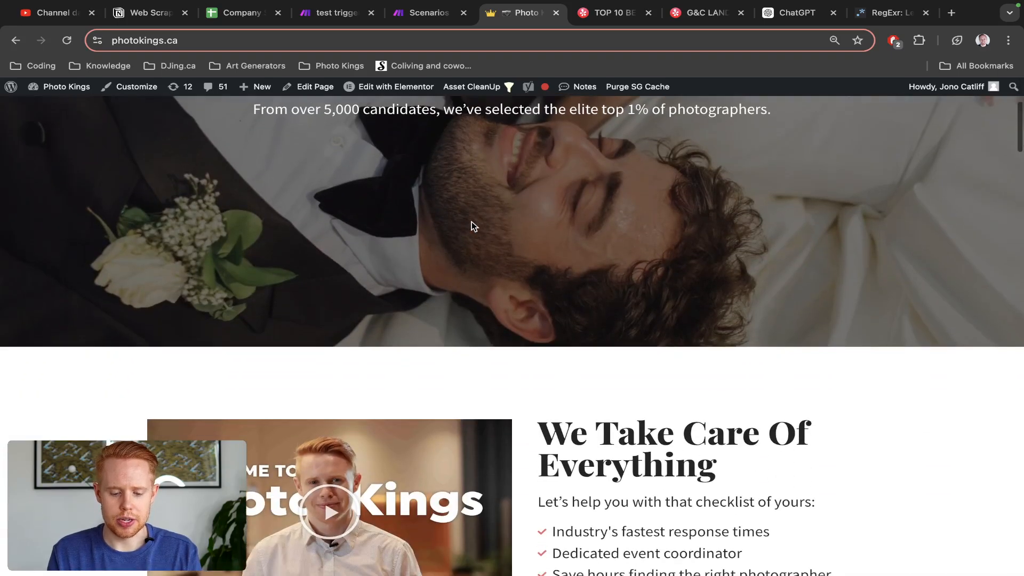
pyautogui.hotkey('ctrl', 'Tab')
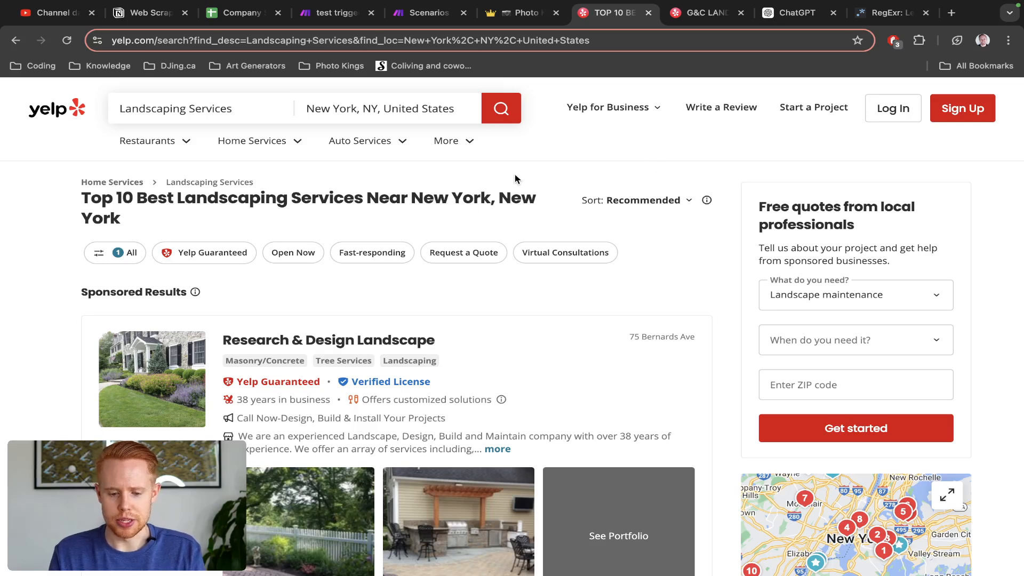
pyautogui.scroll(-8, 423, 323)
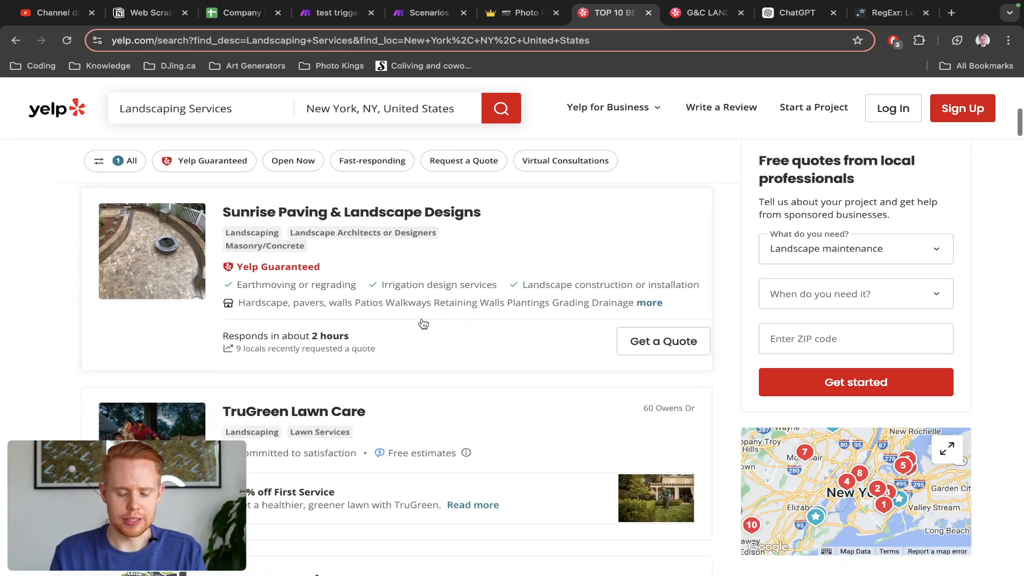
pyautogui.scroll(-6, 416, 331)
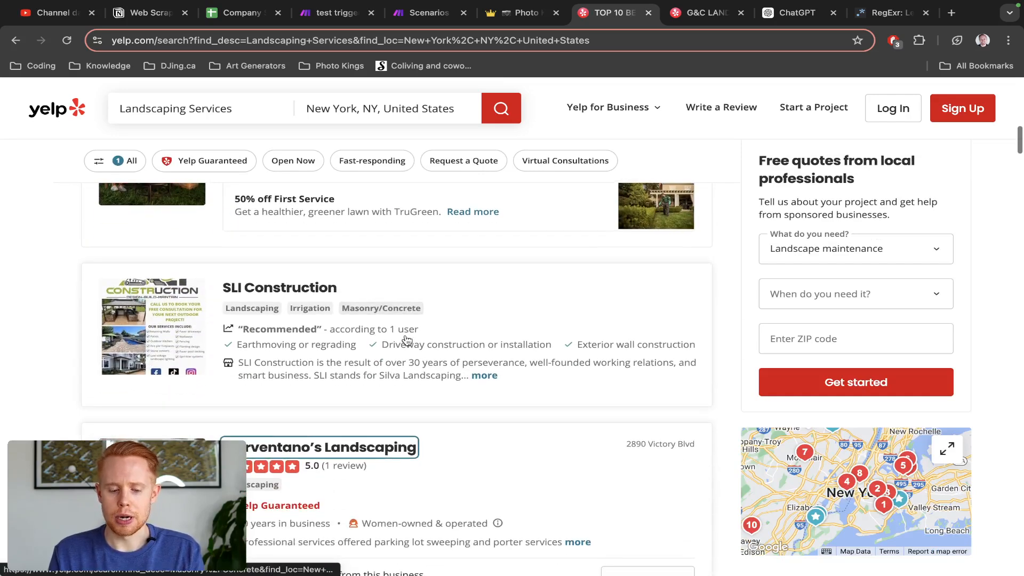
# Step: Review the G&C Landscaping business page on Yelp, including its website link and contact details
pyautogui.hotkey('ctrl', 'Tab')
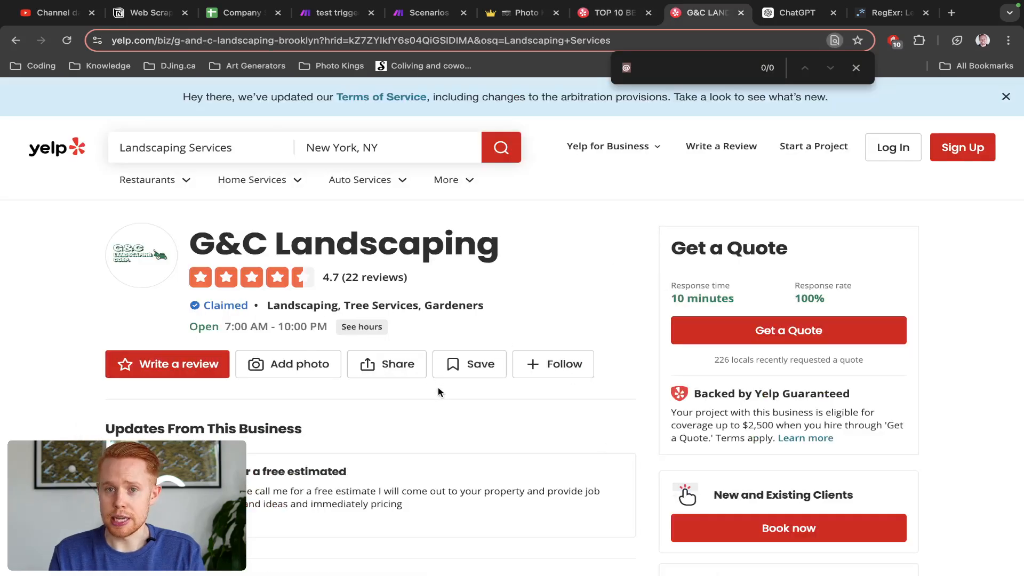
pyautogui.scroll(-3, 724, 462)
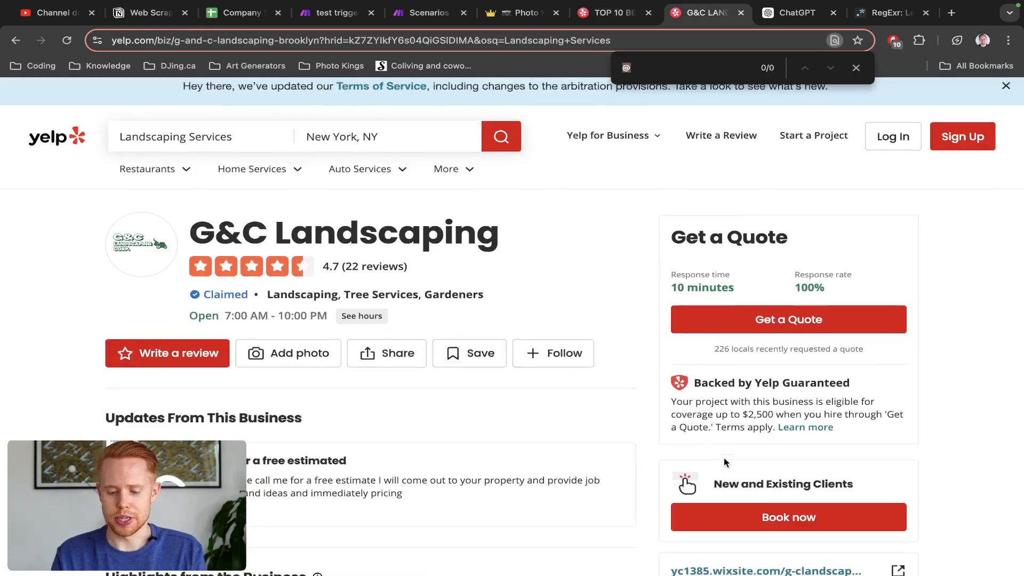
pyautogui.scroll(-2, 724, 458)
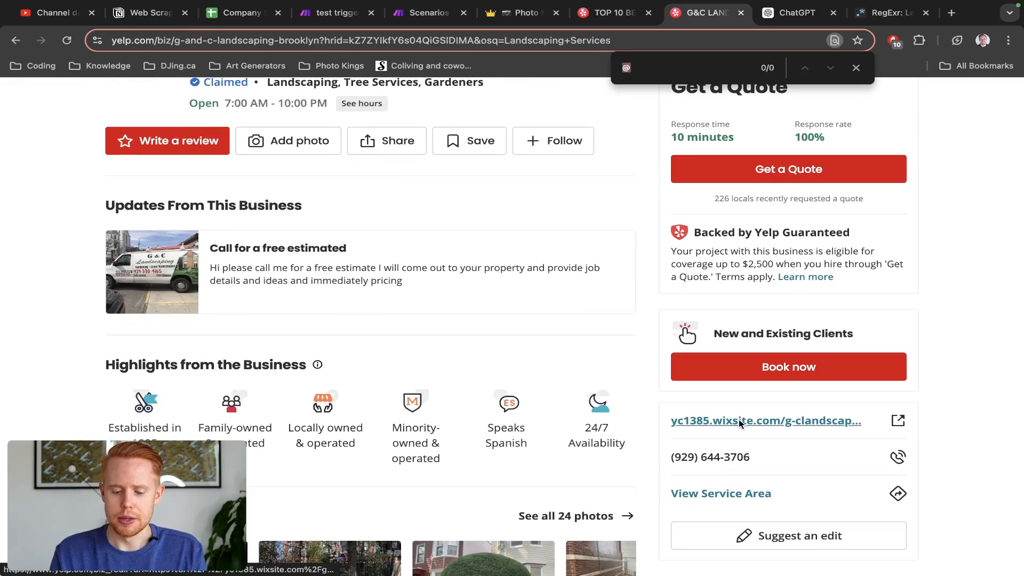
pyautogui.scroll(5, 720, 469)
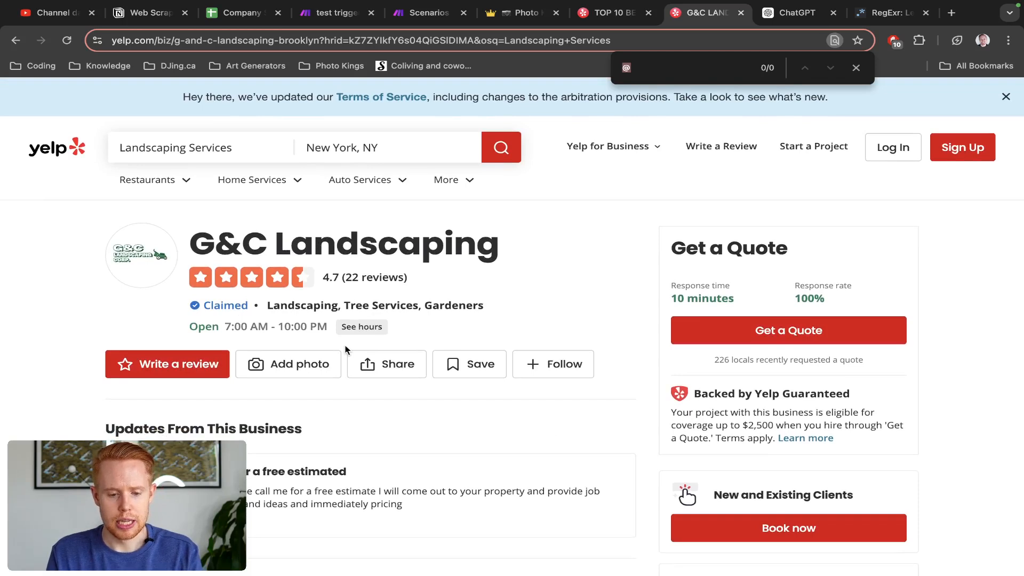
# Step: Run the test trigger scenario once in Make and bring up the Company Scraping Sheet in Google Sheets
pyautogui.hotkey('ctrl', '4')
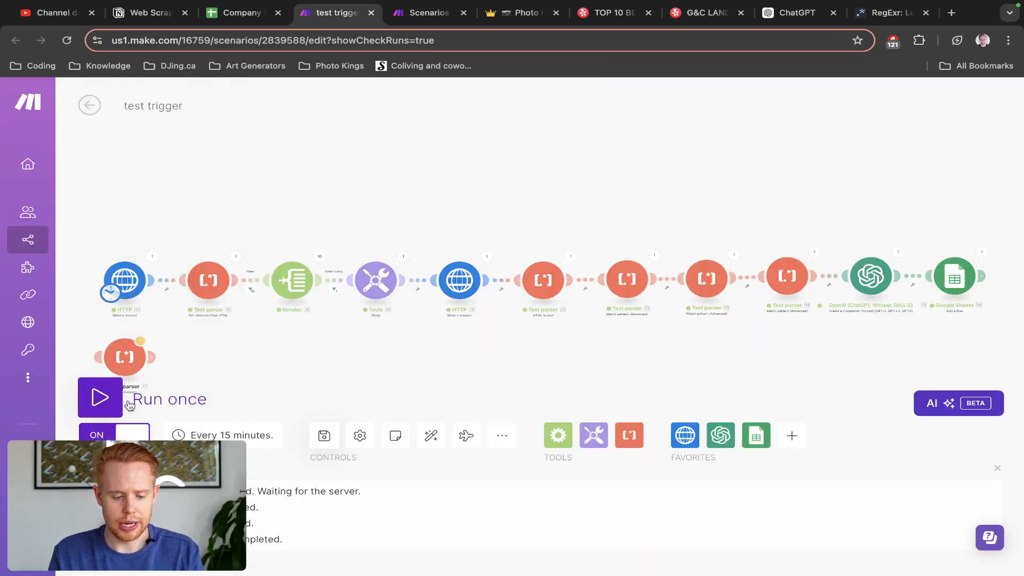
pyautogui.click(129, 404)
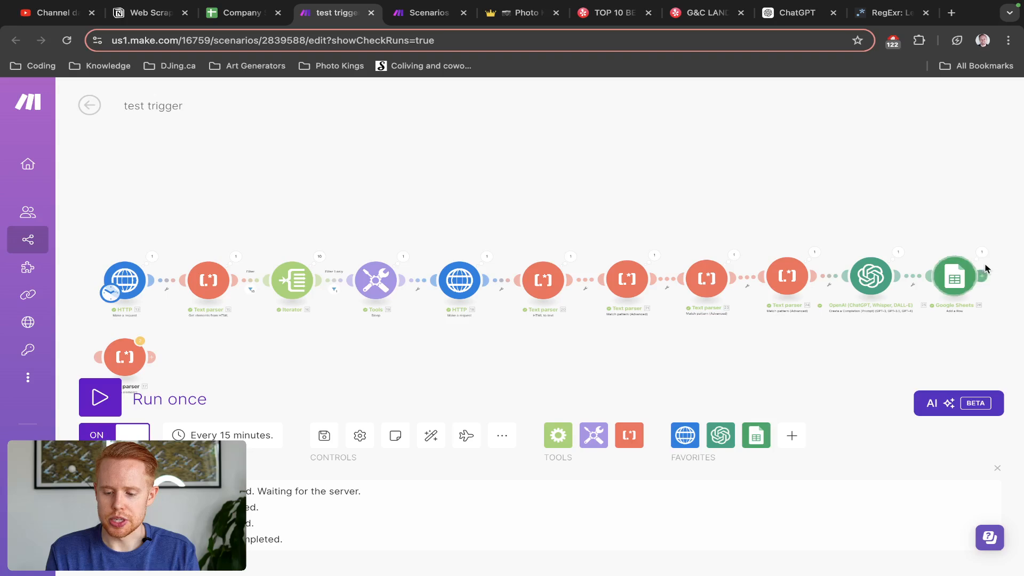
pyautogui.hotkey('ctrl', 'shift', 'Tab')
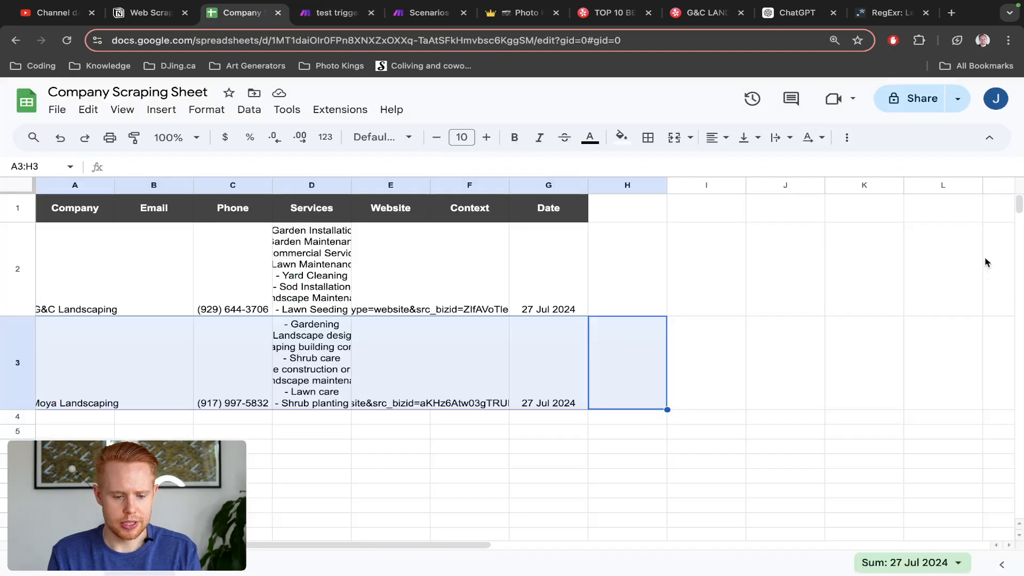
# Step: Examine the scraped company, phone, services, website, context and date cells in row 3
pyautogui.click(109, 393)
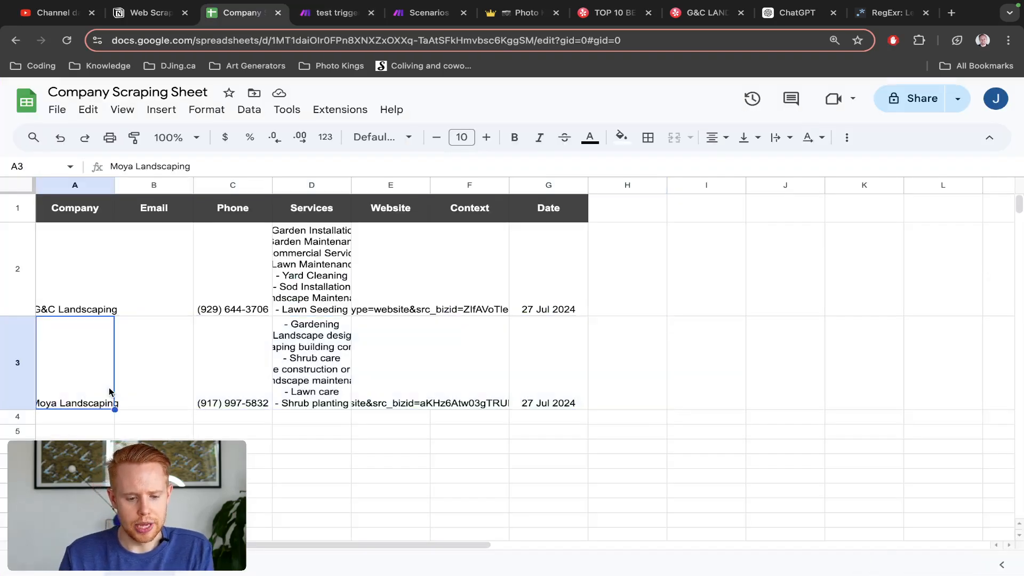
pyautogui.click(242, 360)
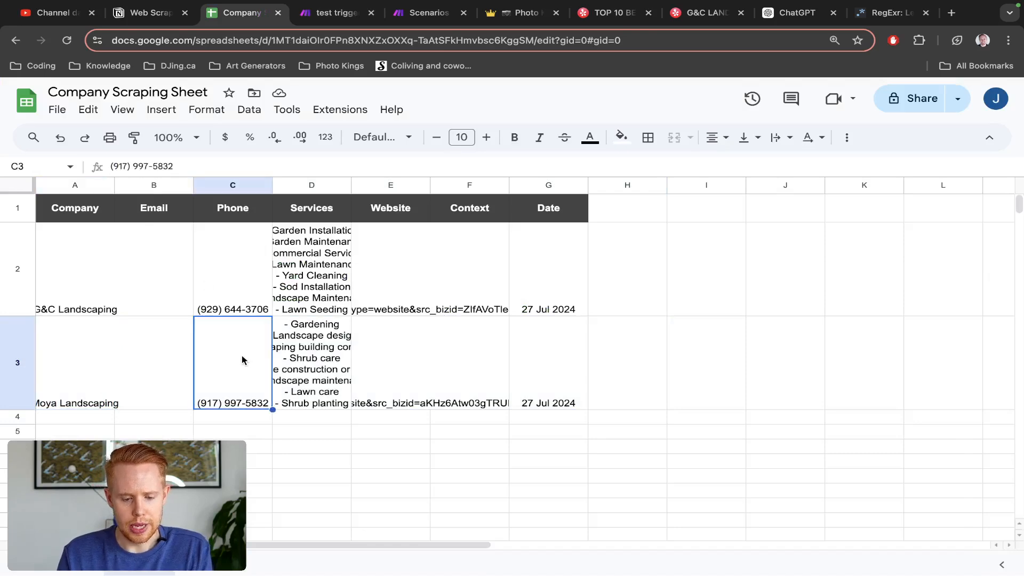
pyautogui.press('Right')
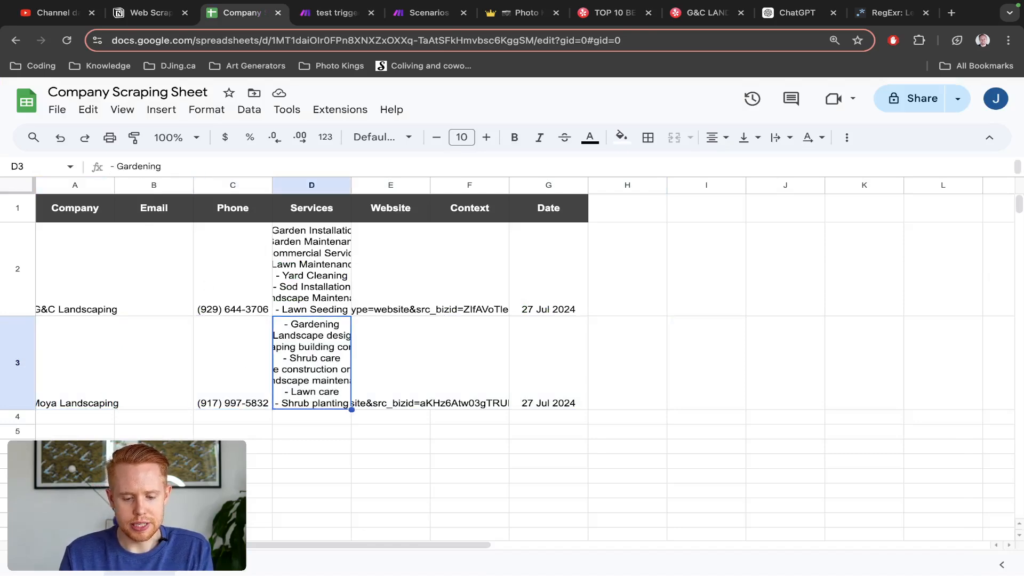
pyautogui.press('Right')
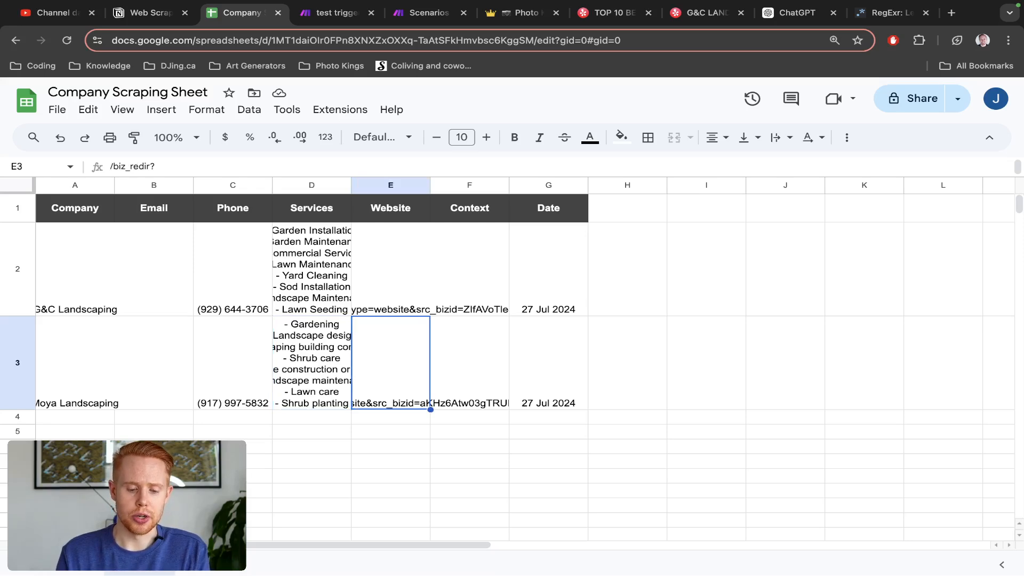
pyautogui.press('Right')
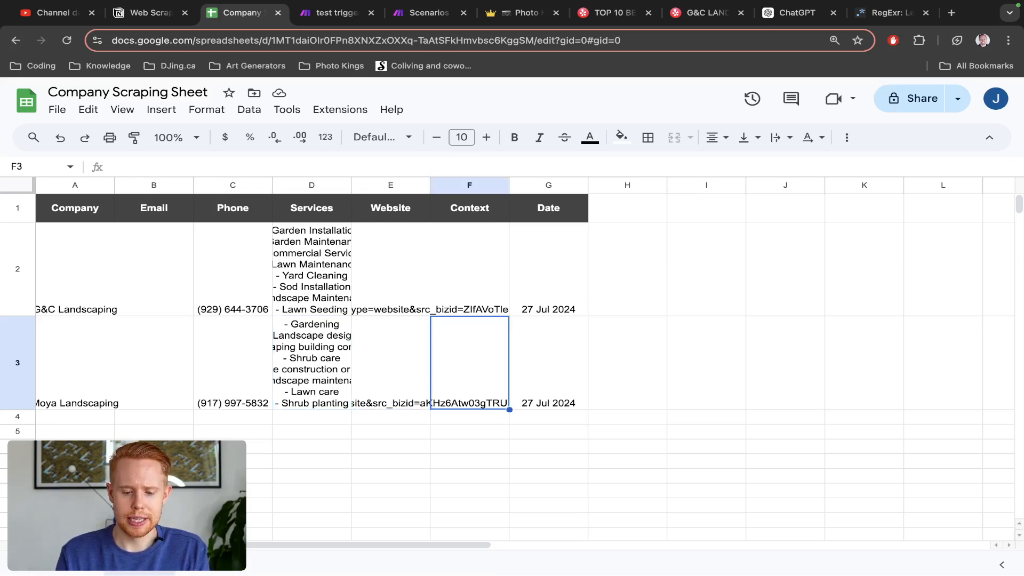
pyautogui.press('Right')
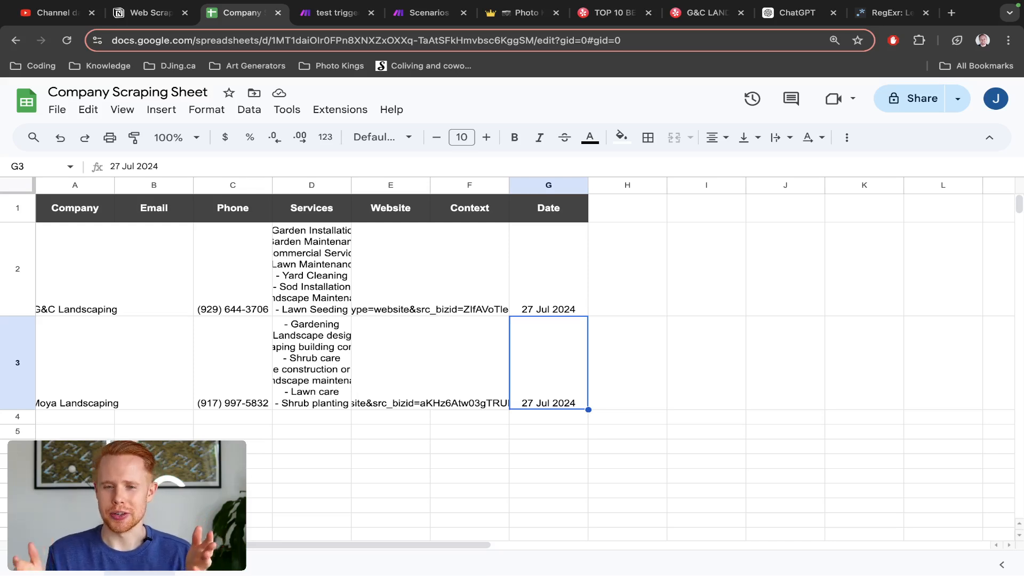
# Step: Return to Make and create a new scenario in the Webscraping folder
pyautogui.hotkey('ctrl', 'Tab')
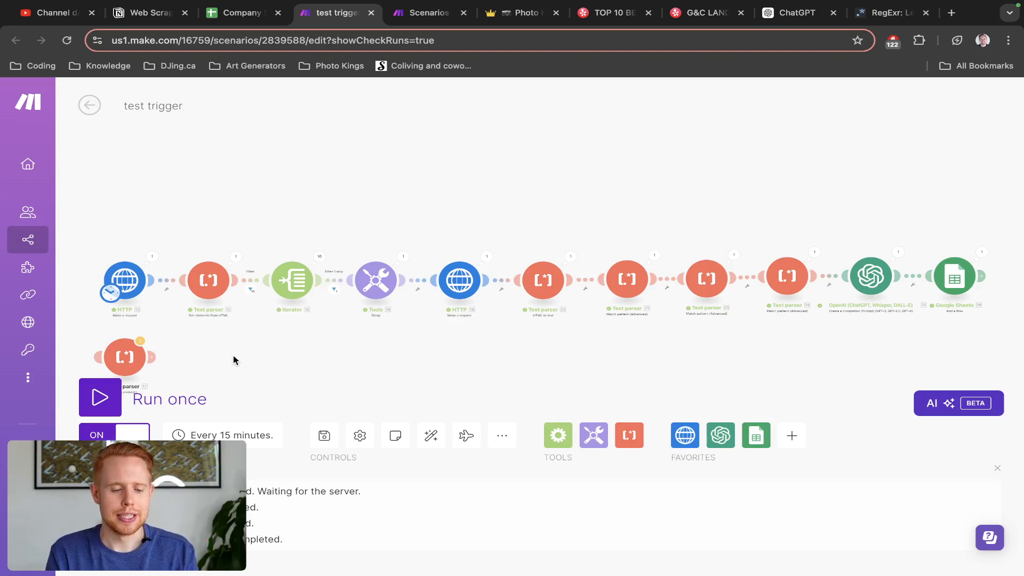
pyautogui.moveTo(31, 373)
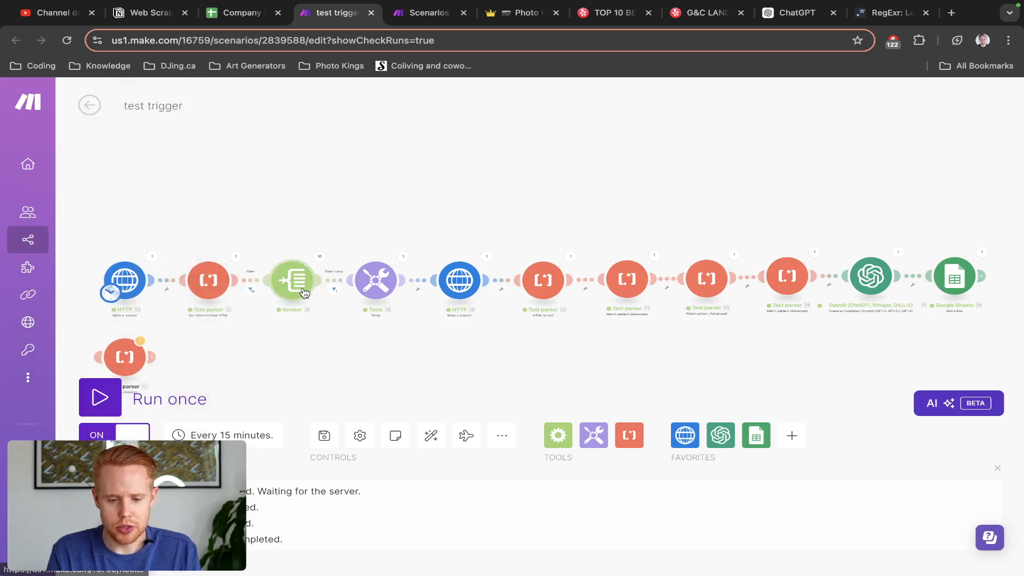
pyautogui.hotkey('ctrl', 'Tab')
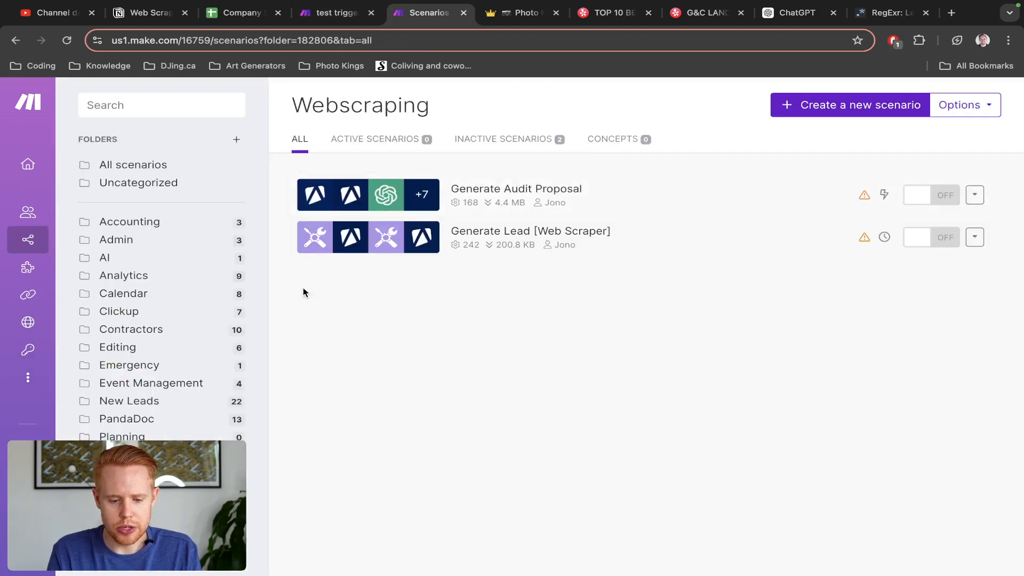
pyautogui.click(818, 111)
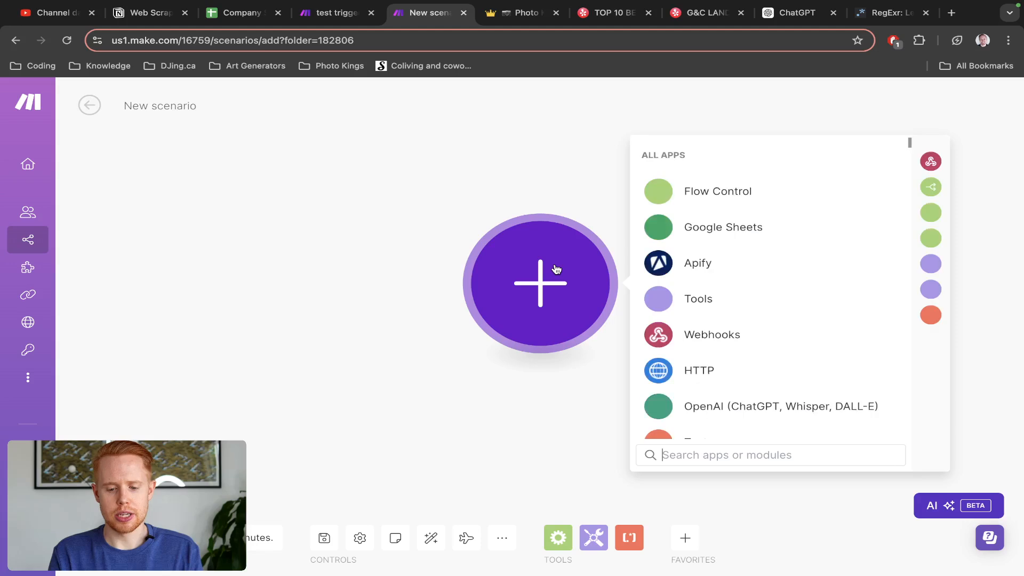
# Step: Add the HTTP "Make a request" module as the first module of the new scenario
pyautogui.click(699, 370)
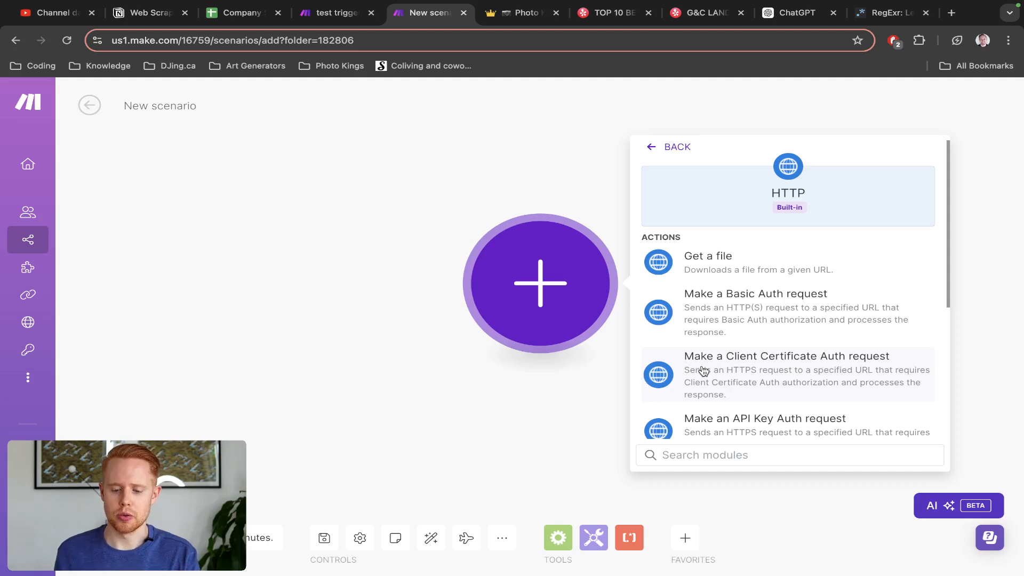
pyautogui.scroll(-3, 703, 370)
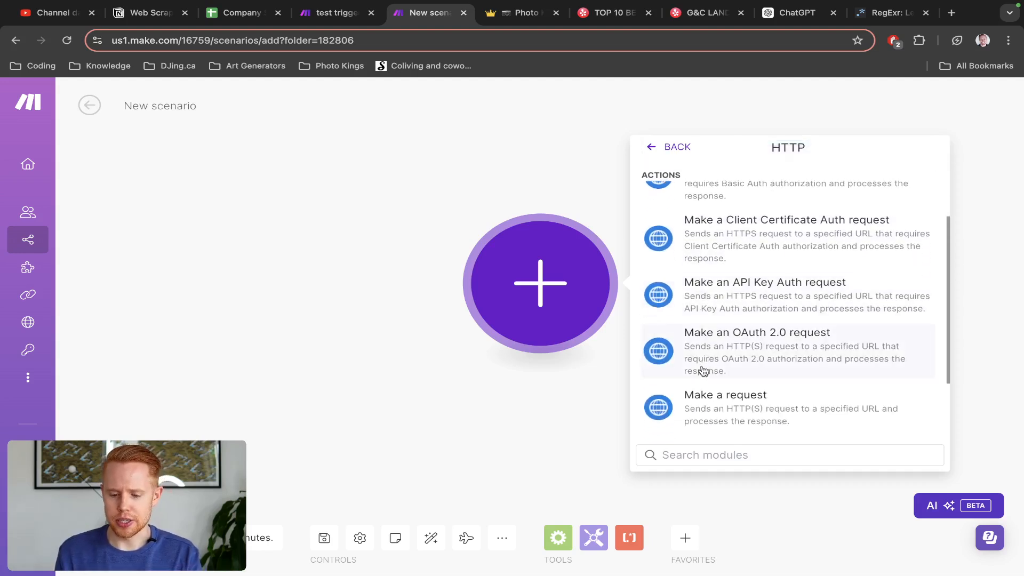
pyautogui.scroll(-3, 702, 371)
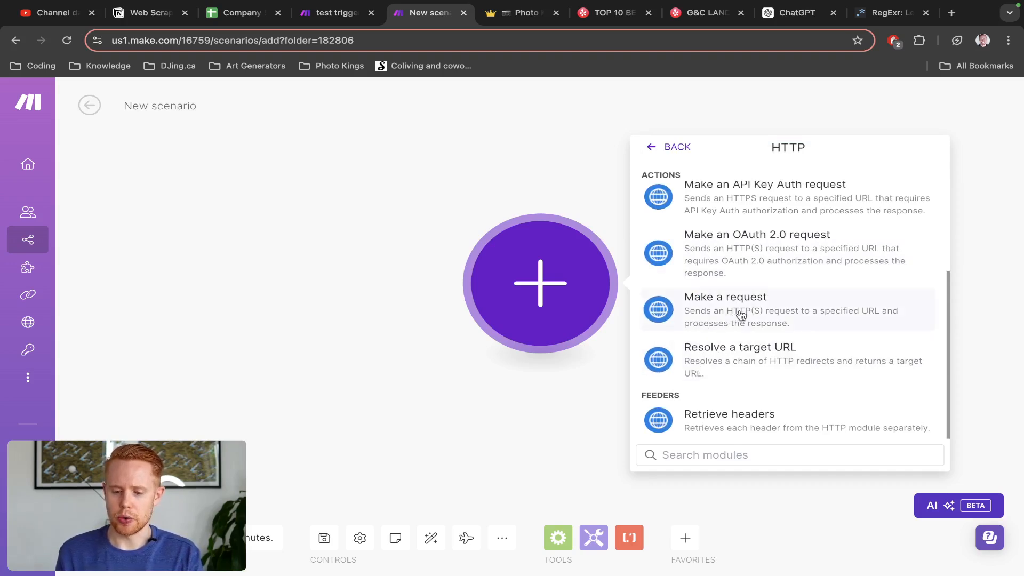
pyautogui.scroll(2, 738, 313)
pyautogui.scroll(4, 781, 278)
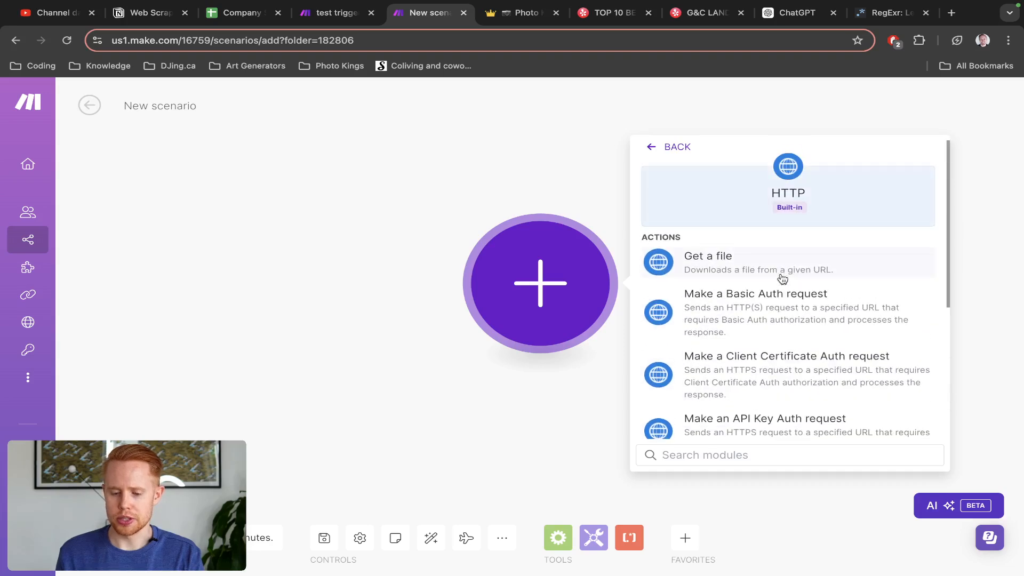
pyautogui.scroll(-1, 781, 279)
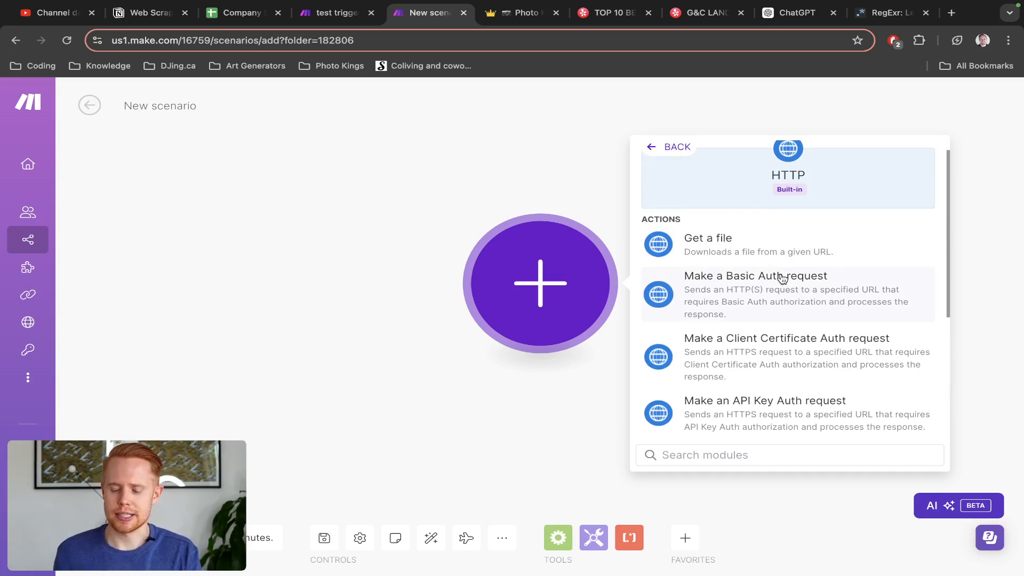
pyautogui.scroll(-5, 780, 279)
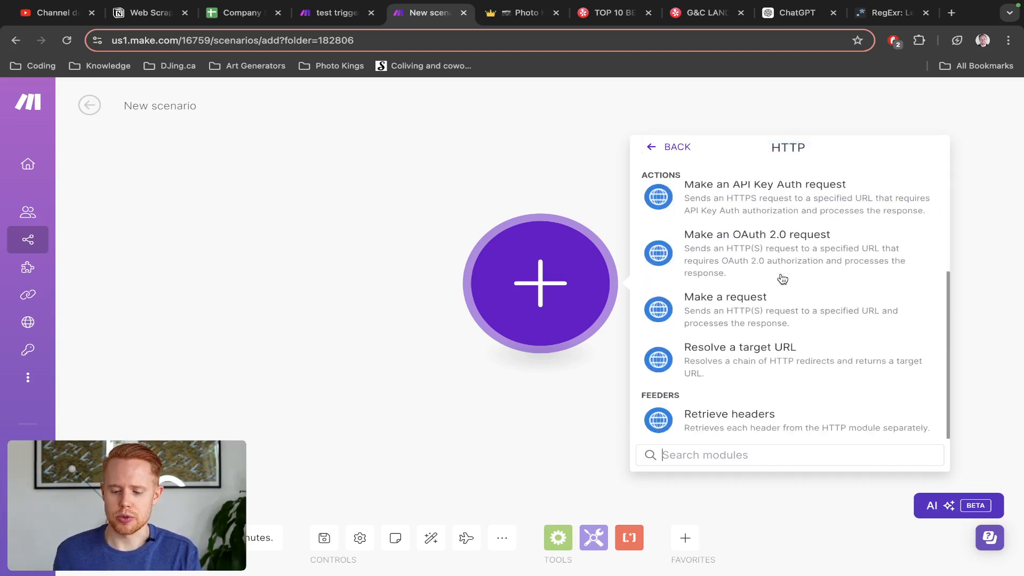
pyautogui.click(789, 302)
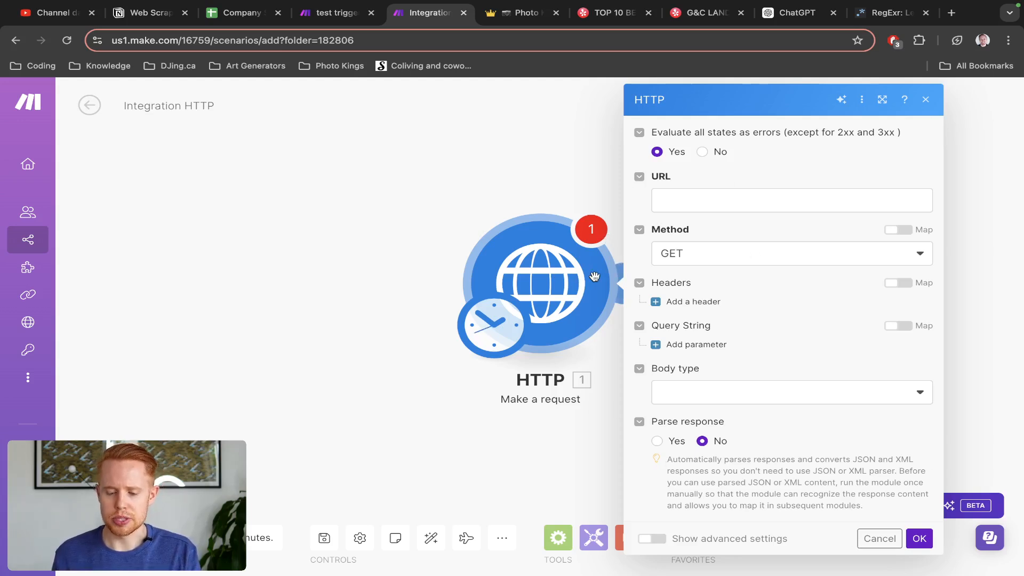
# Step: Examine the contact details in the footer of the photokings.ca homepage, highlighting the phone number
pyautogui.hotkey('ctrl', 'Tab')
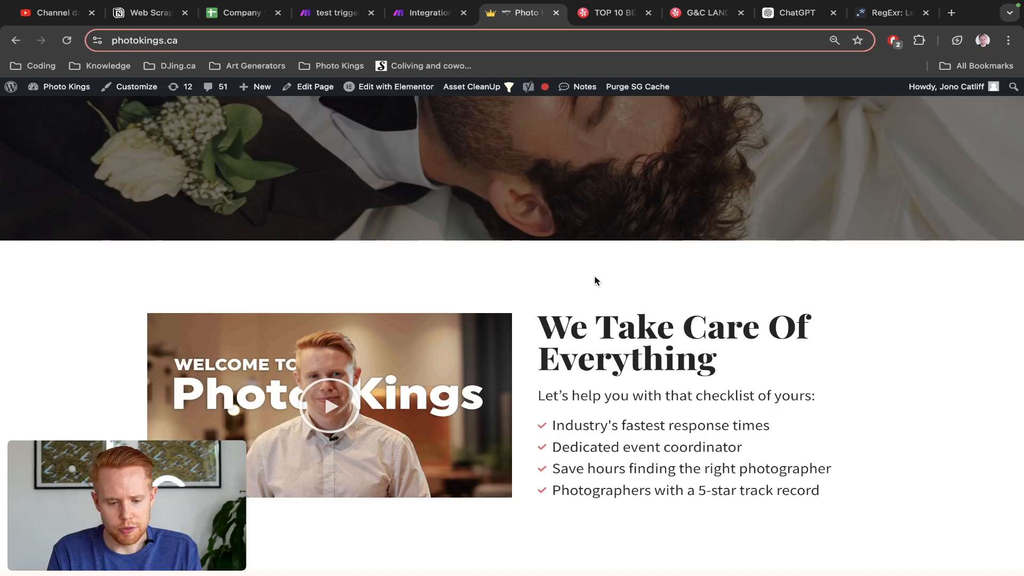
pyautogui.scroll(-20, 603, 303)
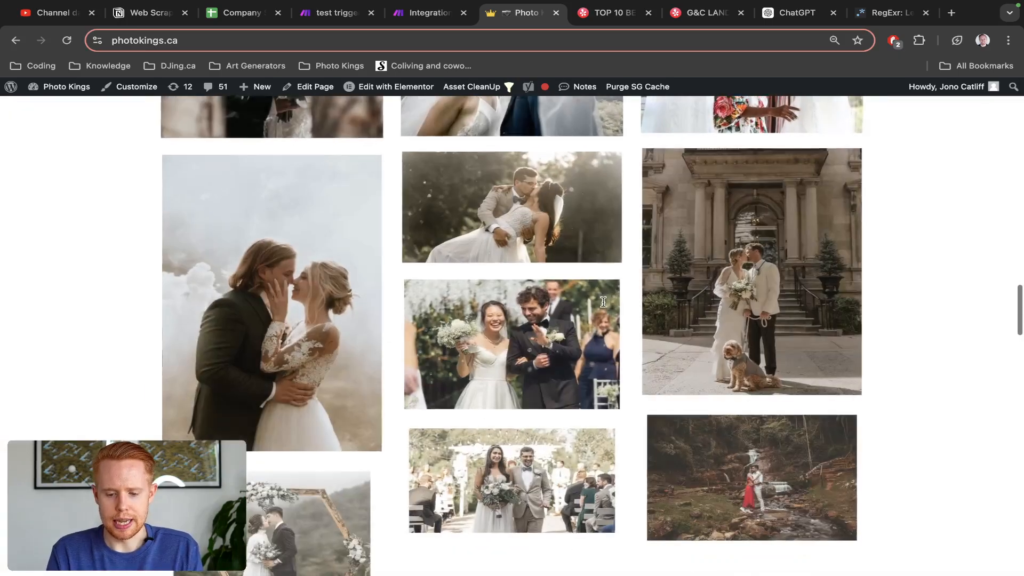
pyautogui.scroll(-20, 604, 306)
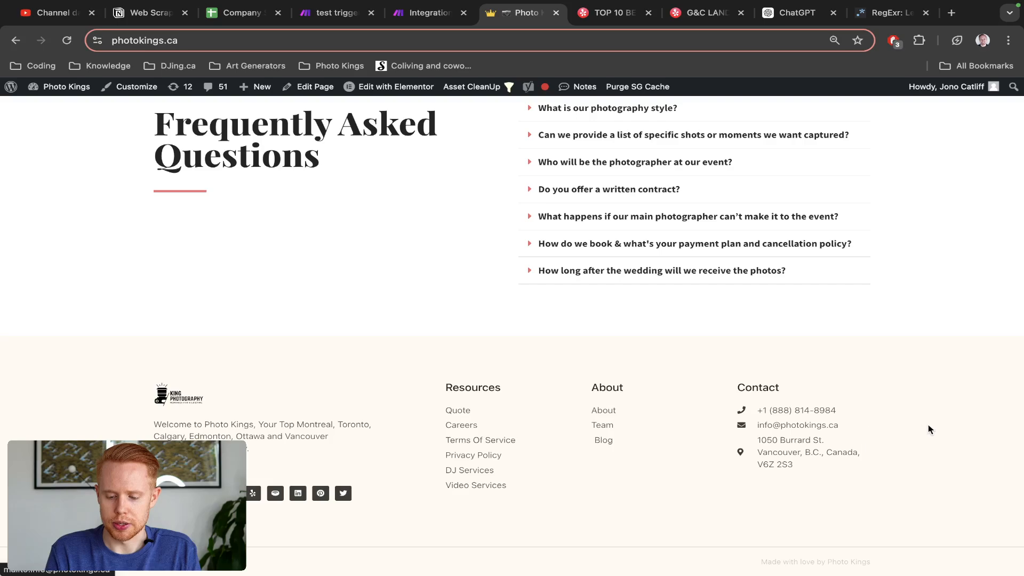
pyautogui.moveTo(930, 425); pyautogui.dragTo(934, 407)
pyautogui.tripleClick(937, 403)
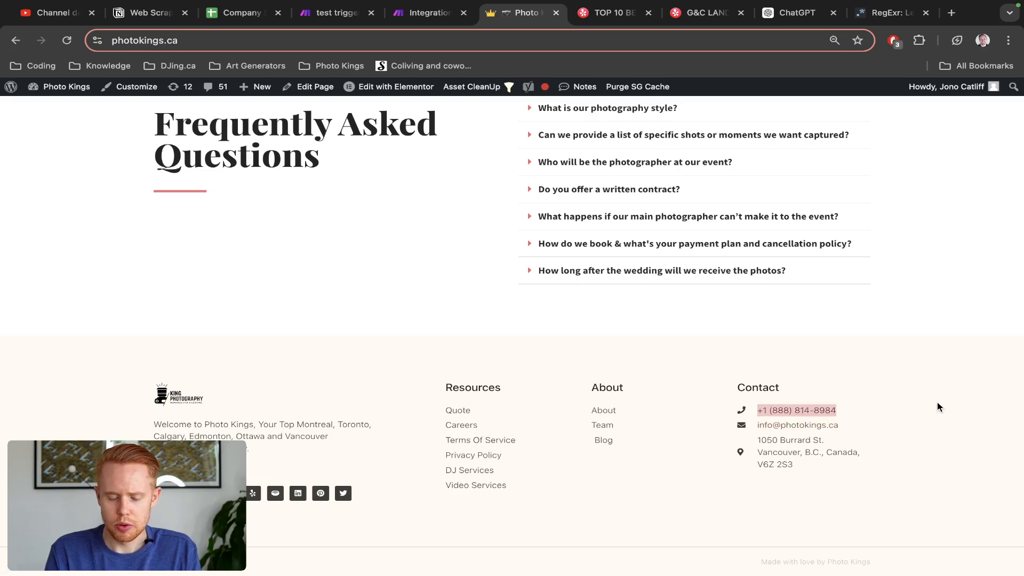
pyautogui.scroll(20, 937, 403)
pyautogui.scroll(4, 937, 407)
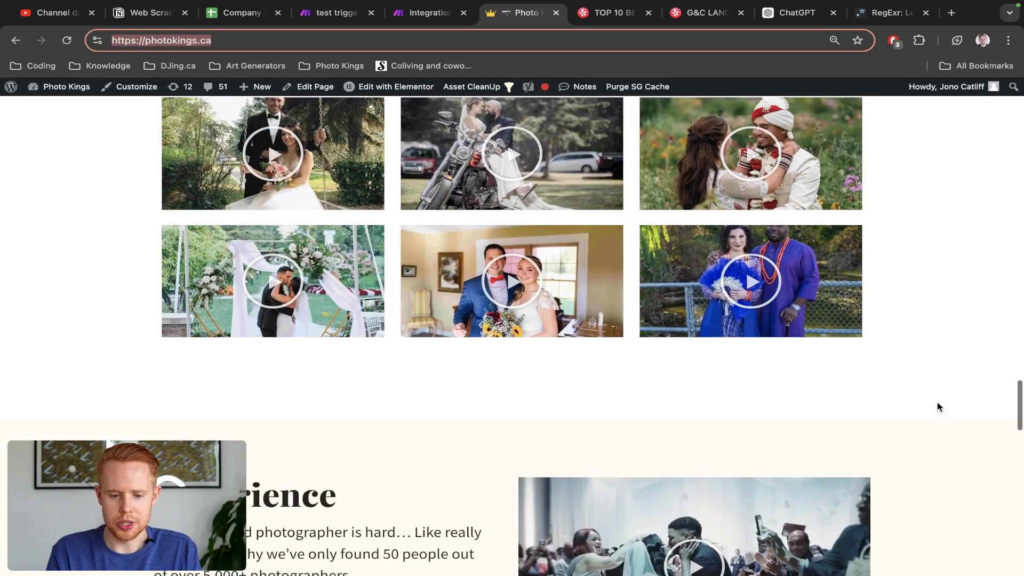
pyautogui.hotkey('ctrl', 'shift', 'Tab')
pyautogui.click(712, 200)
pyautogui.write('https://photokings.ca/')
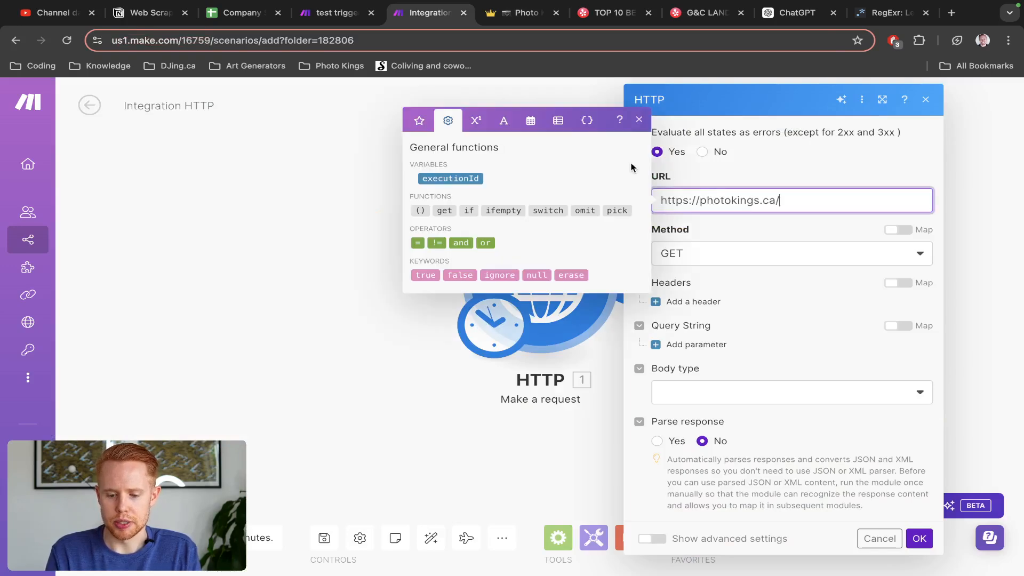
# Step: Configure the HTTP request with method GET and body type Application/x-www-form-urlencoded, and save the module settings
pyautogui.click(671, 181)
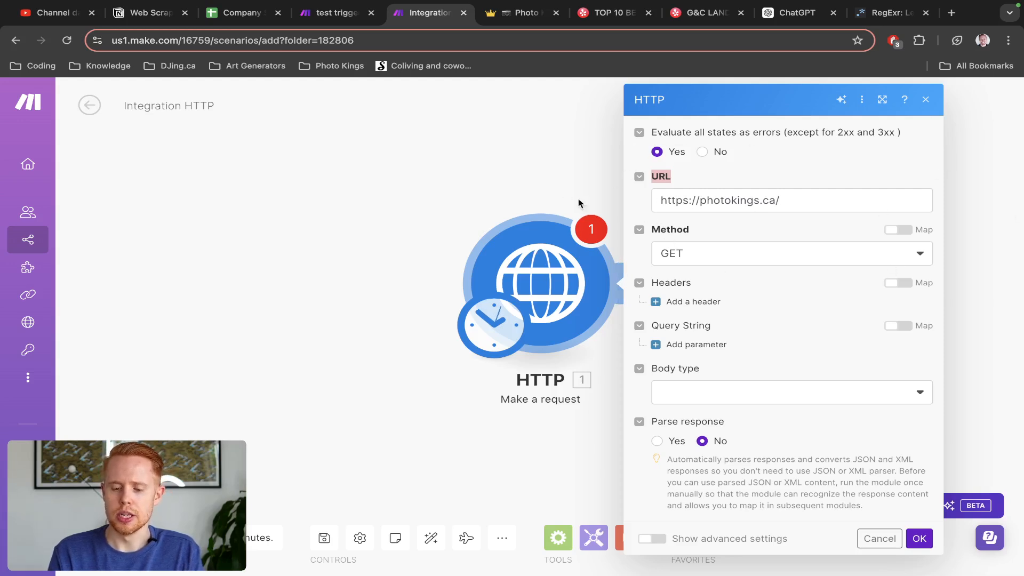
pyautogui.click(672, 254)
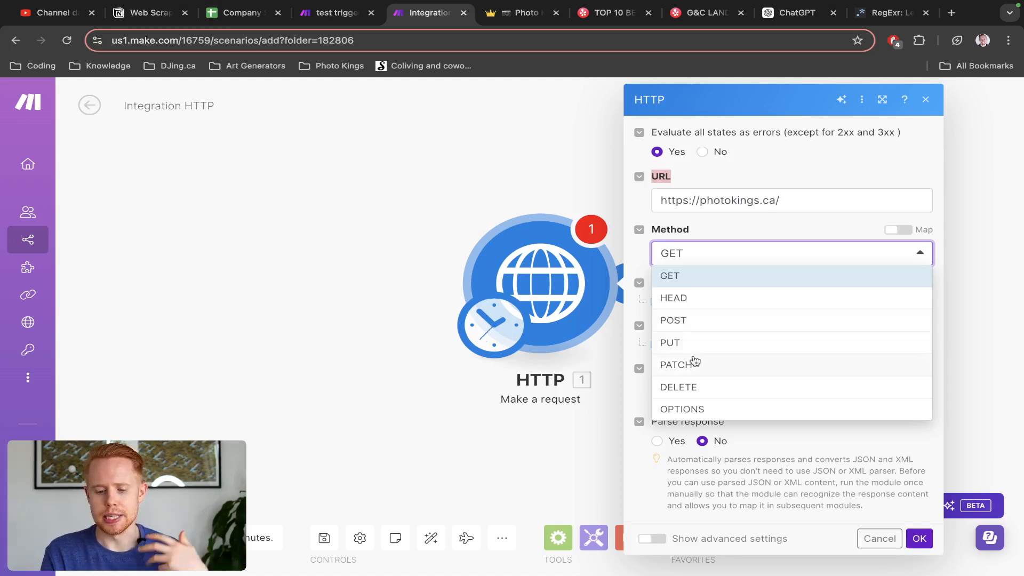
pyautogui.click(711, 275)
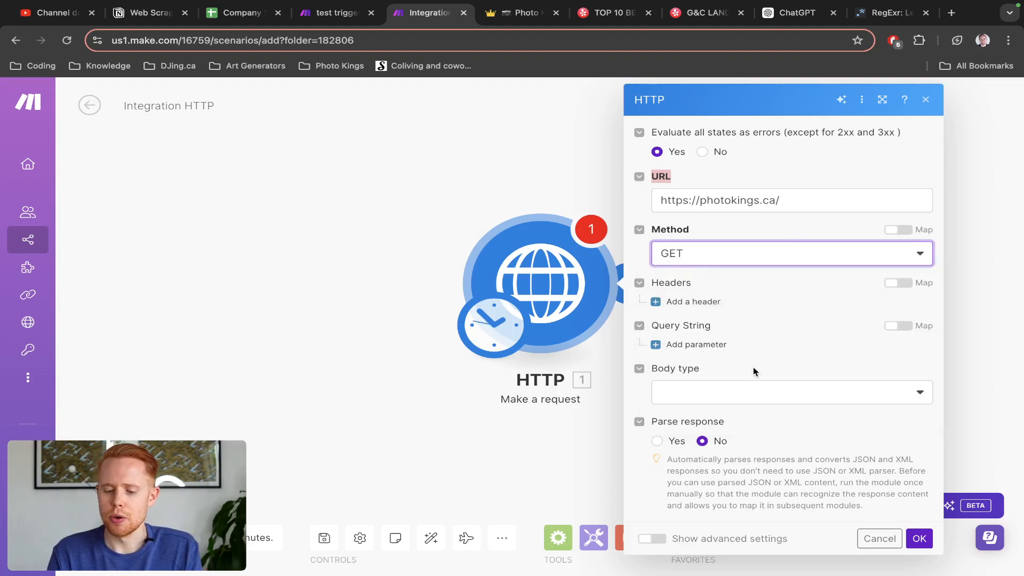
pyautogui.click(763, 399)
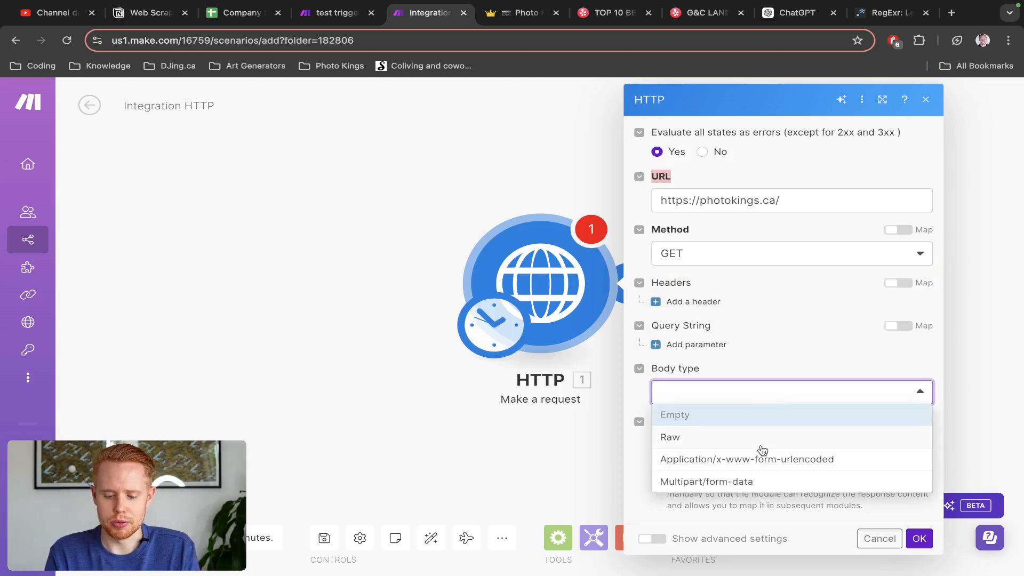
pyautogui.click(761, 459)
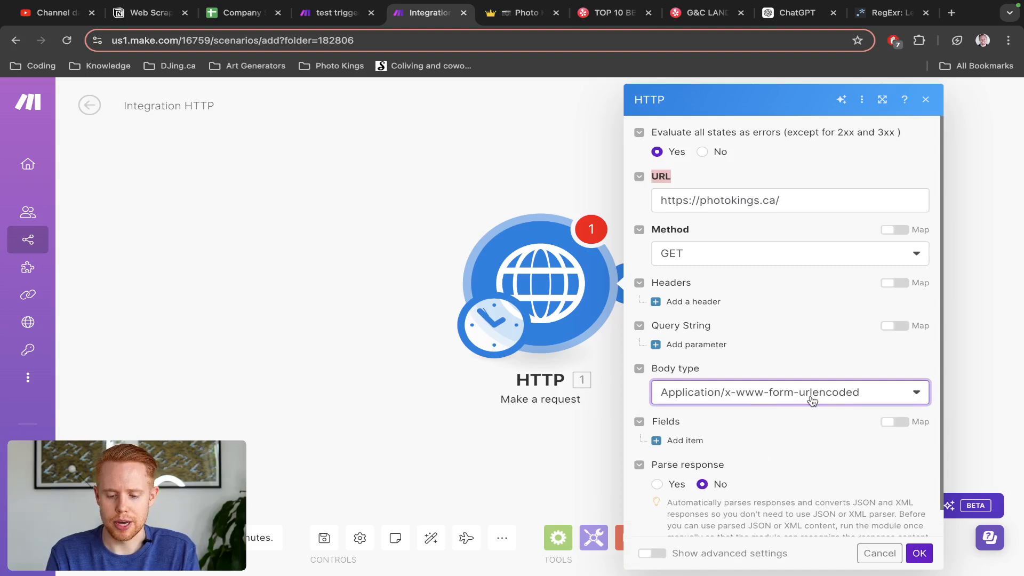
pyautogui.click(918, 554)
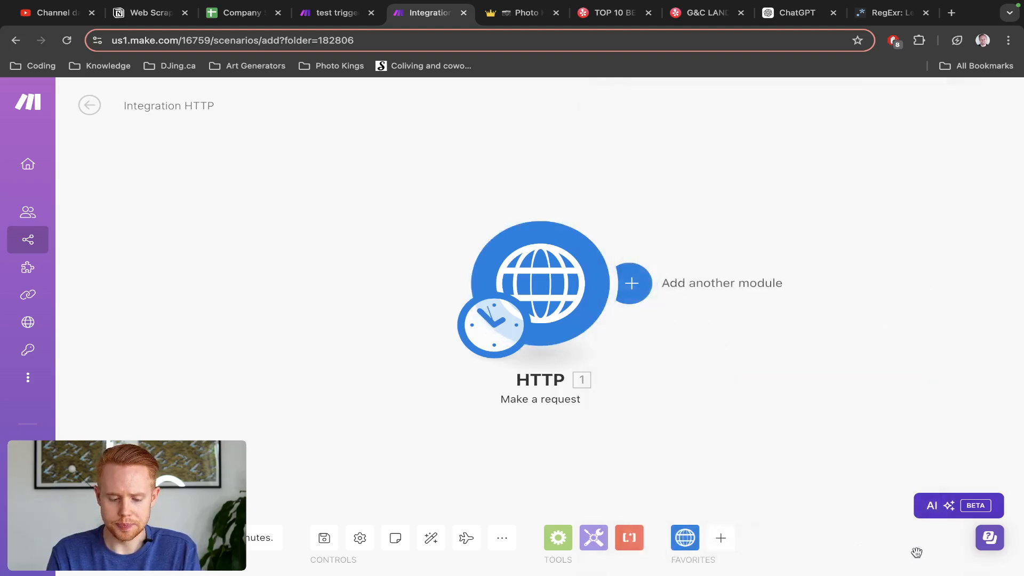
# Step: Run the scenario once and check the status code in the HTTP module's output
pyautogui.click(105, 500)
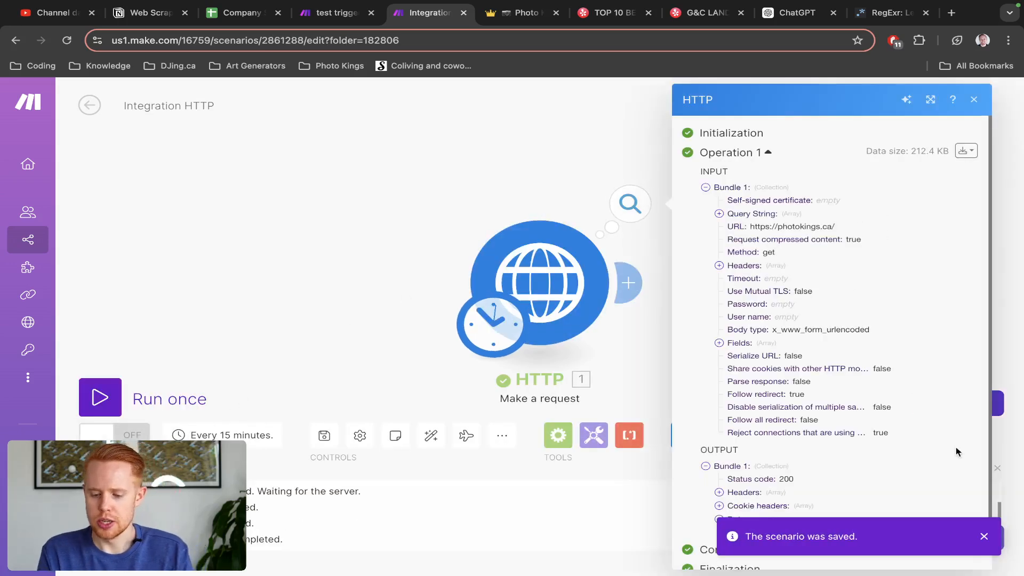
pyautogui.scroll(-1, 871, 474)
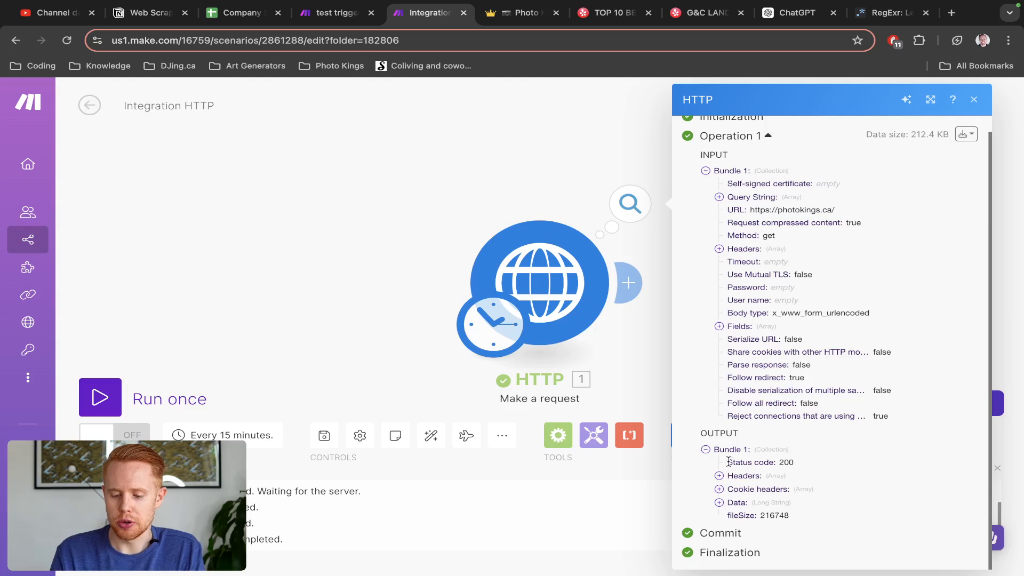
pyautogui.moveTo(730, 461); pyautogui.dragTo(793, 461)
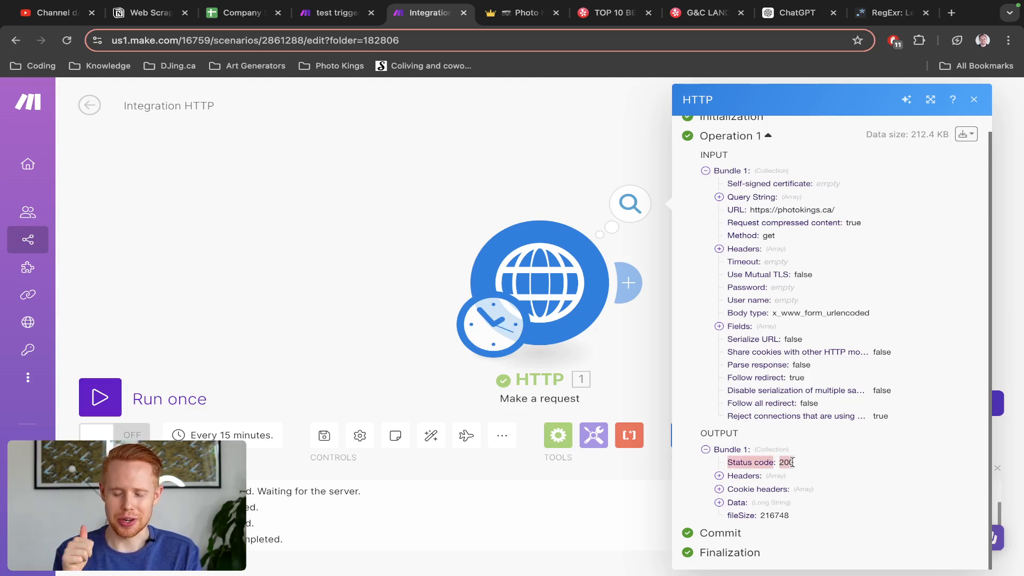
# Step: Expand the Data field of the HTTP output and examine the returned website HTML
pyautogui.click(718, 502)
pyautogui.scroll(-6, 778, 459)
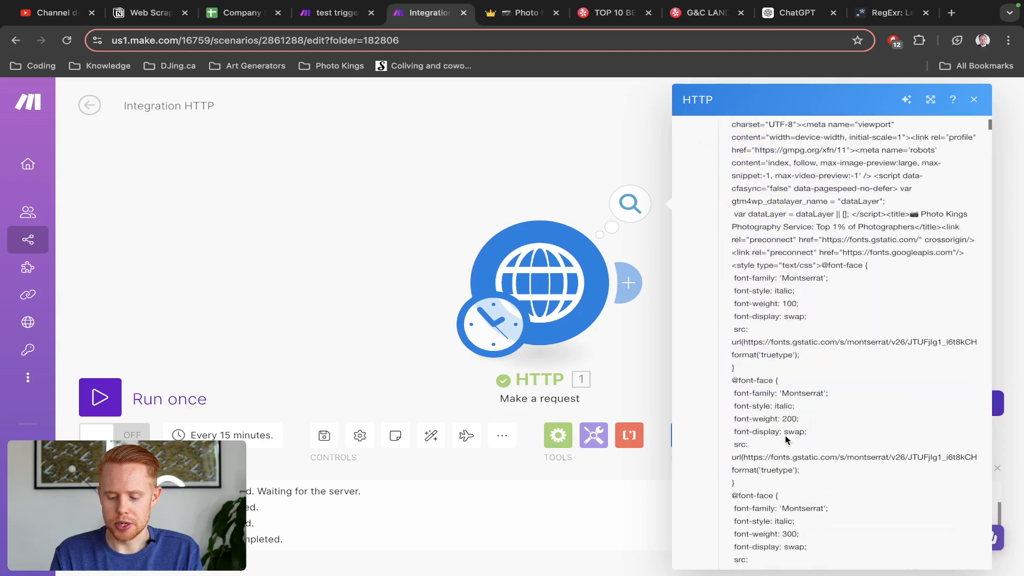
pyautogui.scroll(-4, 795, 414)
pyautogui.scroll(9, 793, 407)
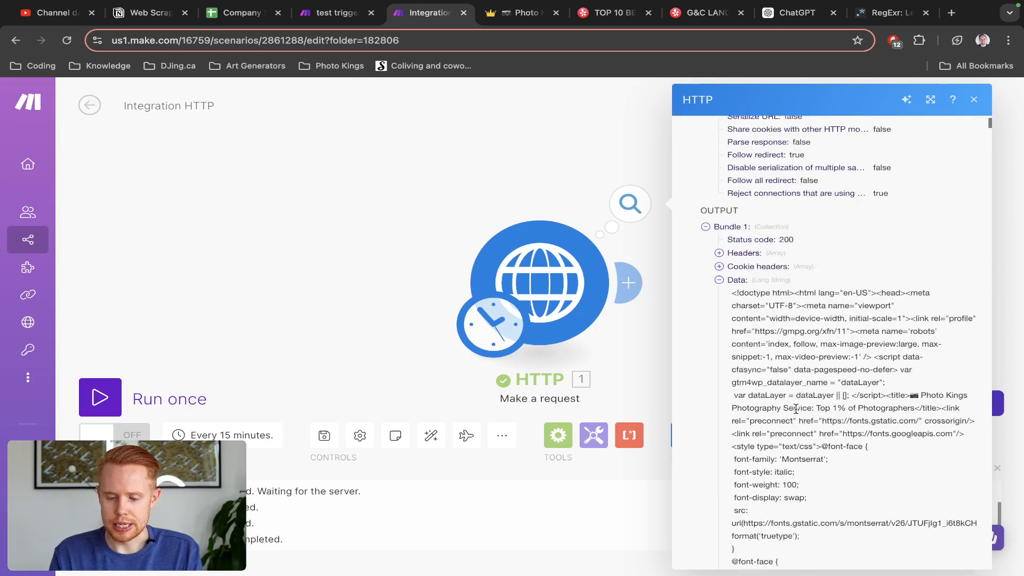
pyautogui.moveTo(731, 330); pyautogui.dragTo(852, 531)
pyautogui.scroll(-5, 855, 529)
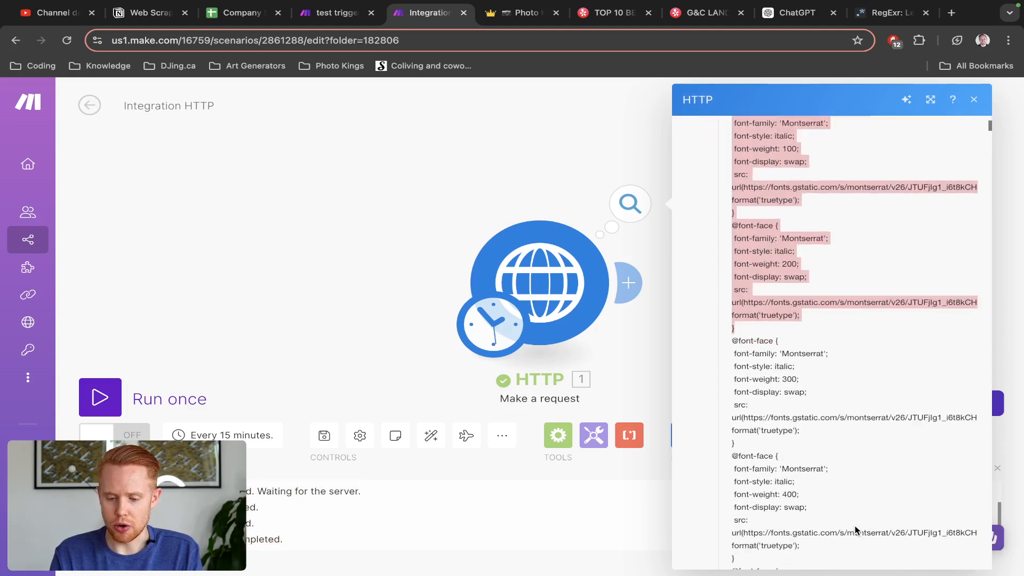
# Step: Switch to the photokings.ca page and inspect its source elements in the browser's developer tools
pyautogui.hotkey('ctrl', 'Tab')
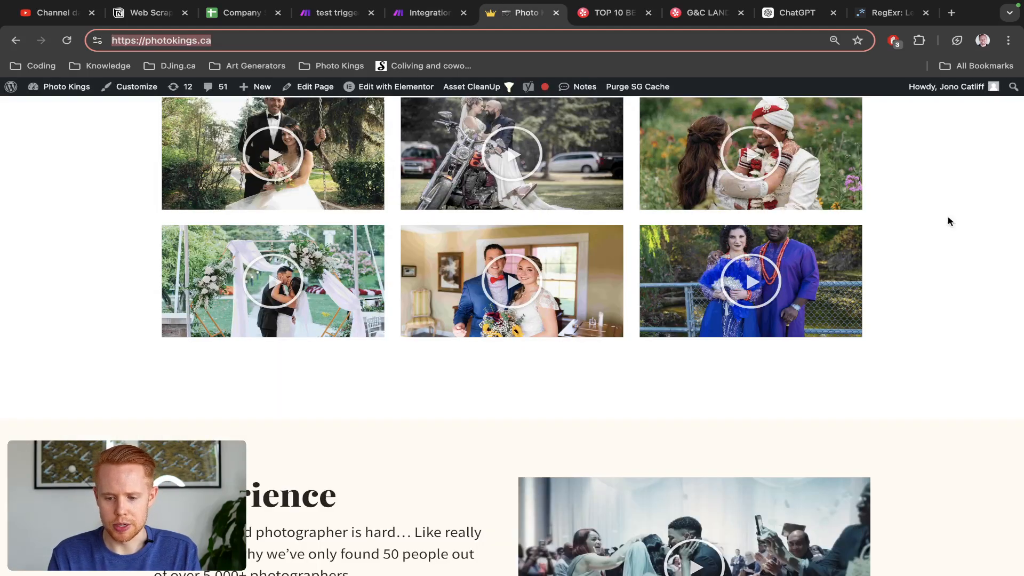
pyautogui.press('super+alt+i')
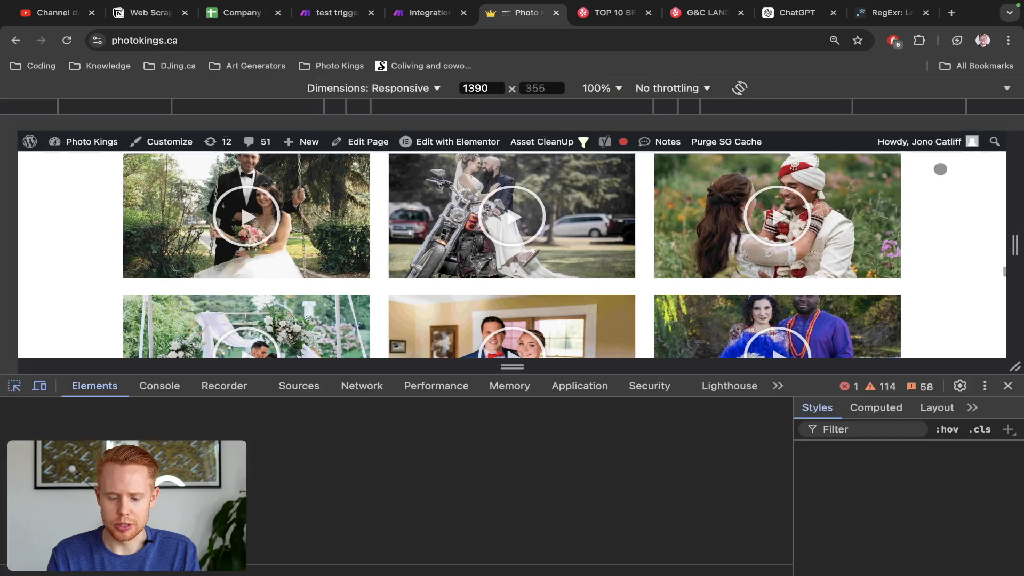
pyautogui.moveTo(789, 446)
pyautogui.mouseDown()
pyautogui.moveTo(789, 469)
pyautogui.moveTo(789, 427)
pyautogui.mouseUp()
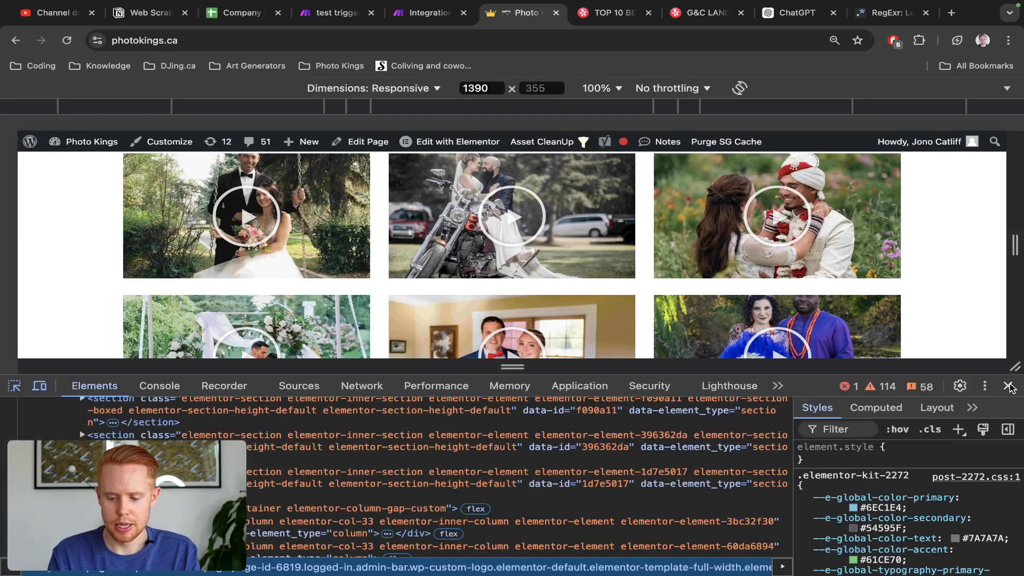
pyautogui.click(1008, 386)
# Step: Reopen the developer tools for photokings.ca, view the Console and the Elements code, and close them
pyautogui.click(1008, 40)
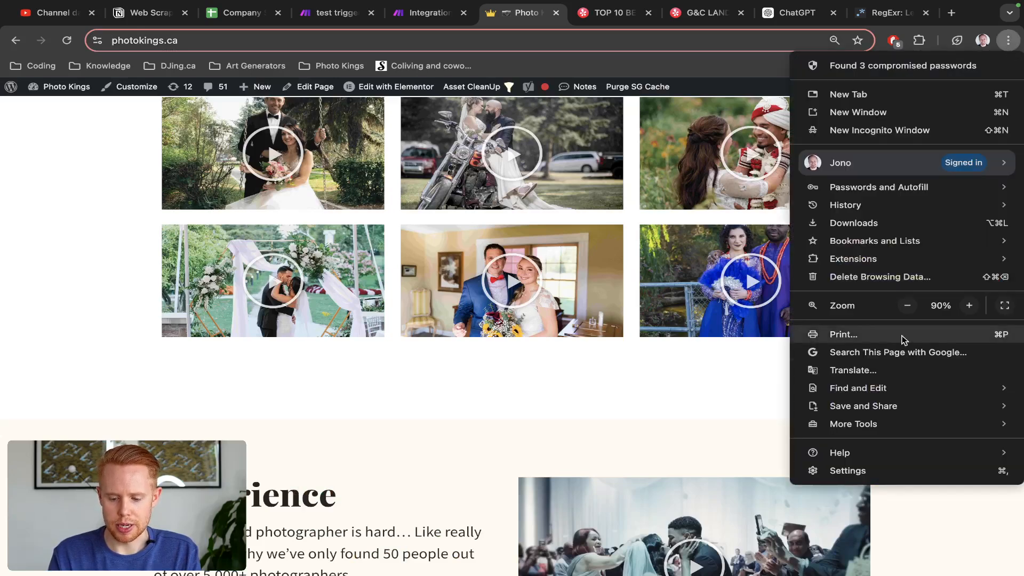
pyautogui.moveTo(880, 421)
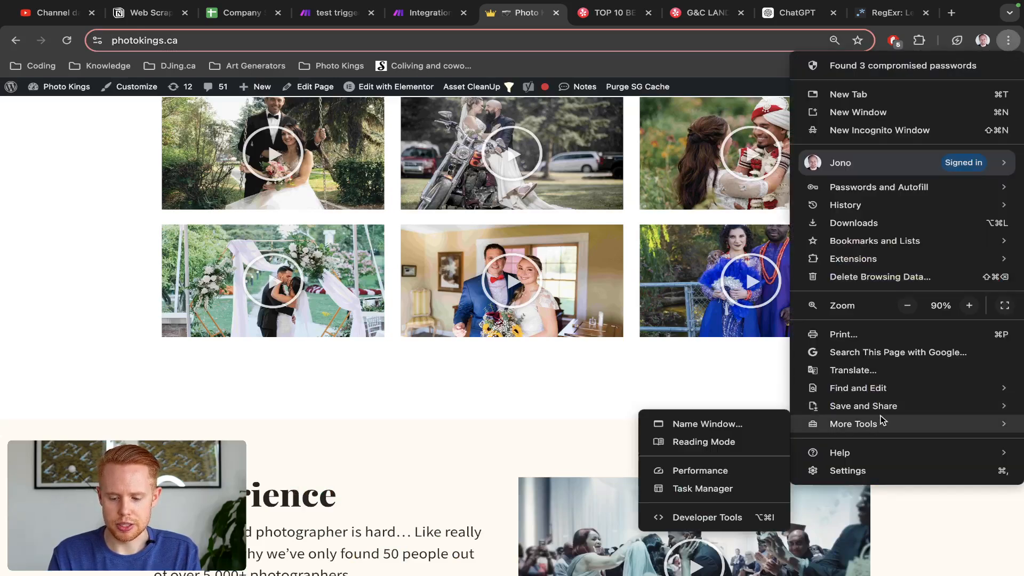
pyautogui.click(698, 518)
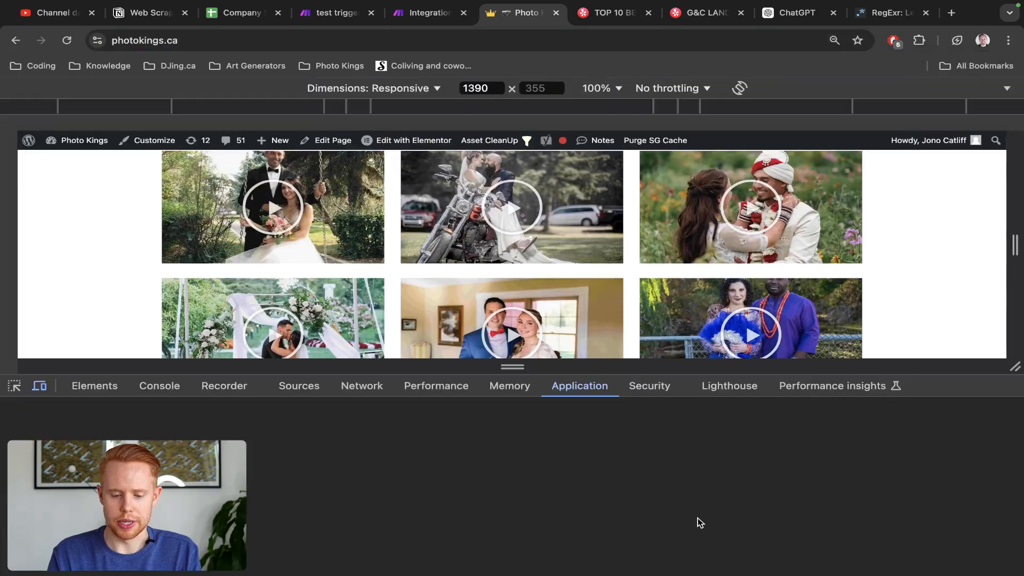
pyautogui.click(159, 385)
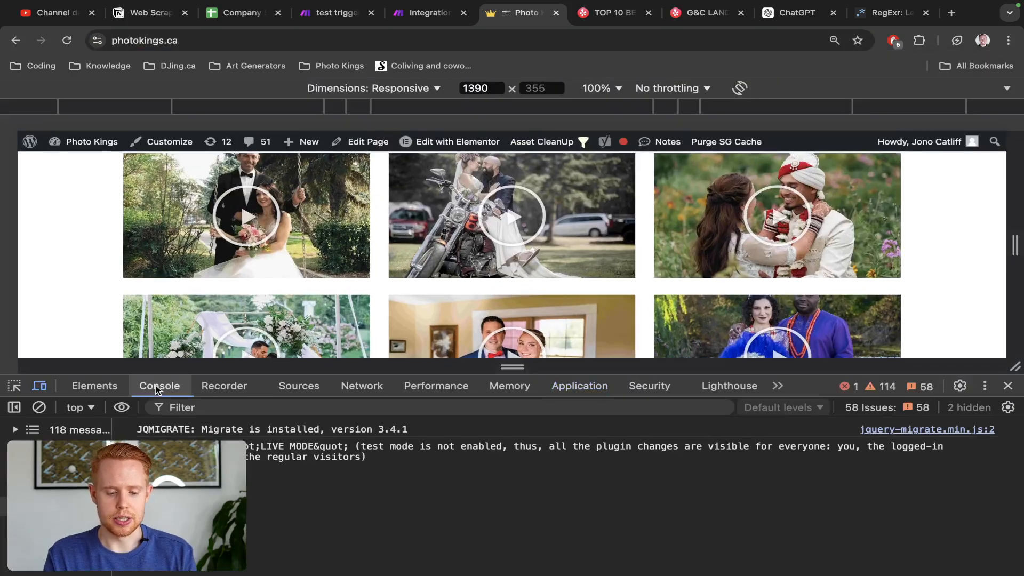
pyautogui.click(95, 385)
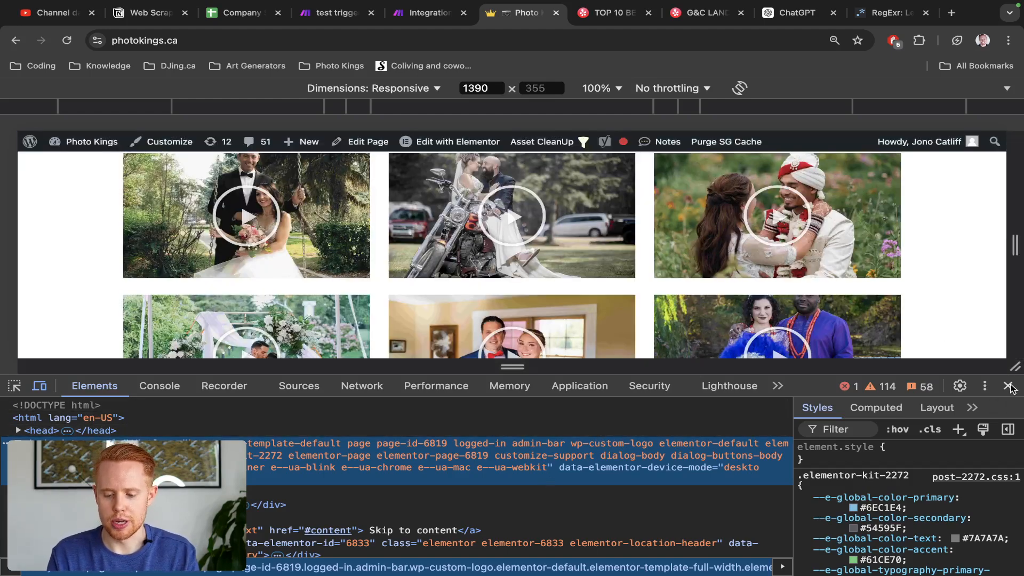
pyautogui.click(1008, 385)
# Step: Return to the Make scenario and review the HTTP module's returned HTML and its output bundle
pyautogui.hotkey('ctrl', 'shift', 'Tab')
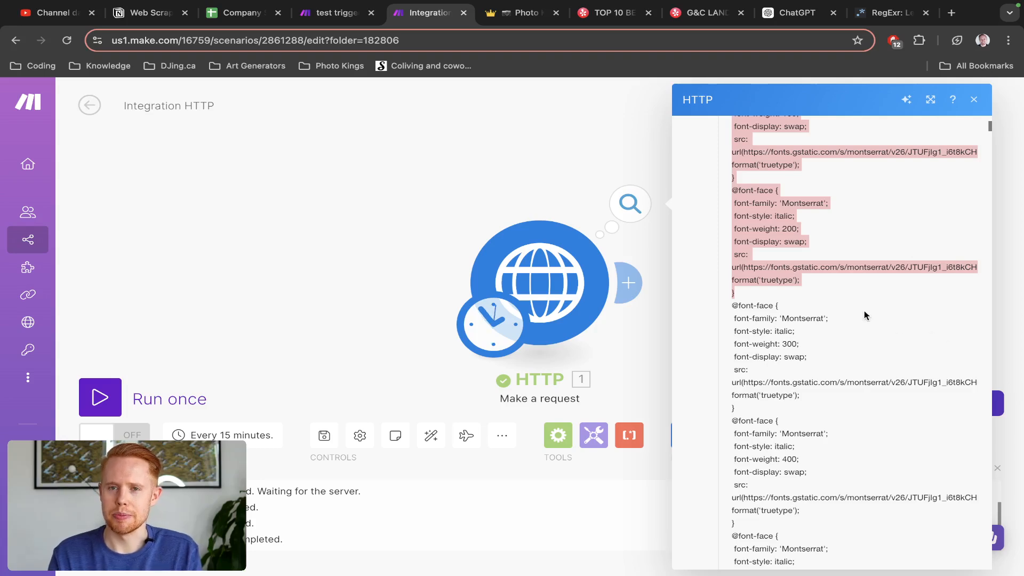
pyautogui.scroll(-10, 865, 316)
pyautogui.scroll(-20, 865, 316)
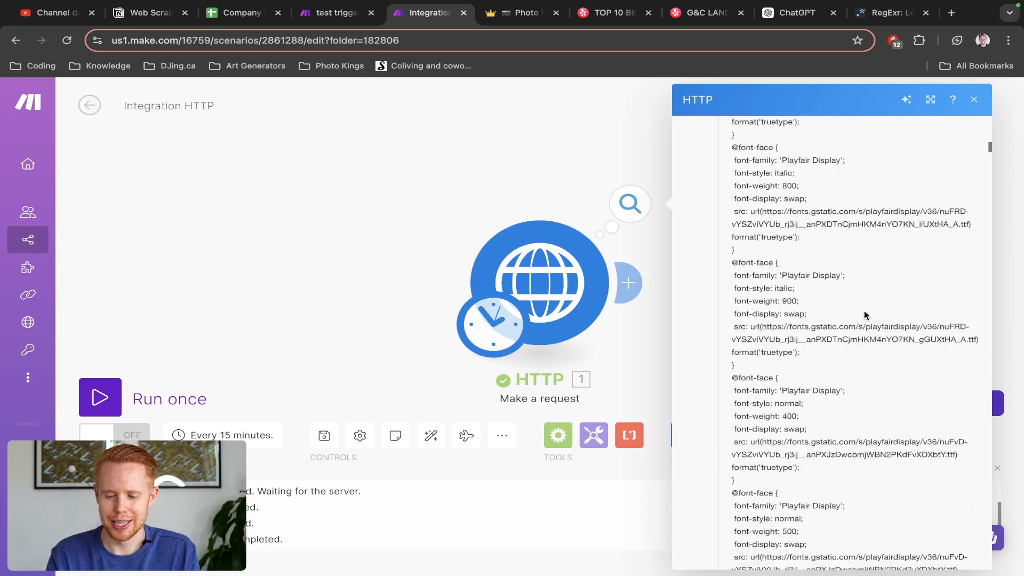
pyautogui.click(441, 175)
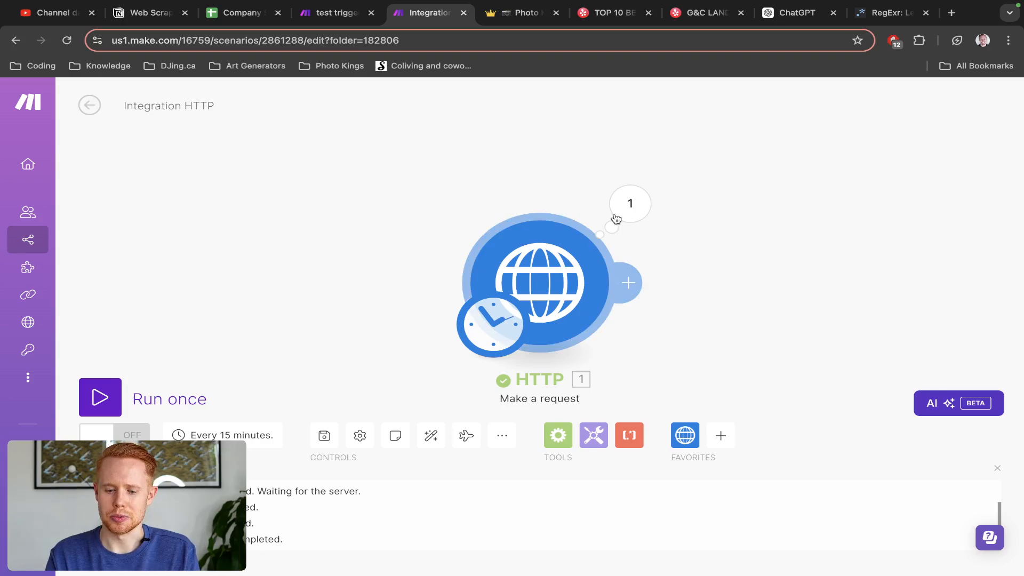
pyautogui.click(630, 203)
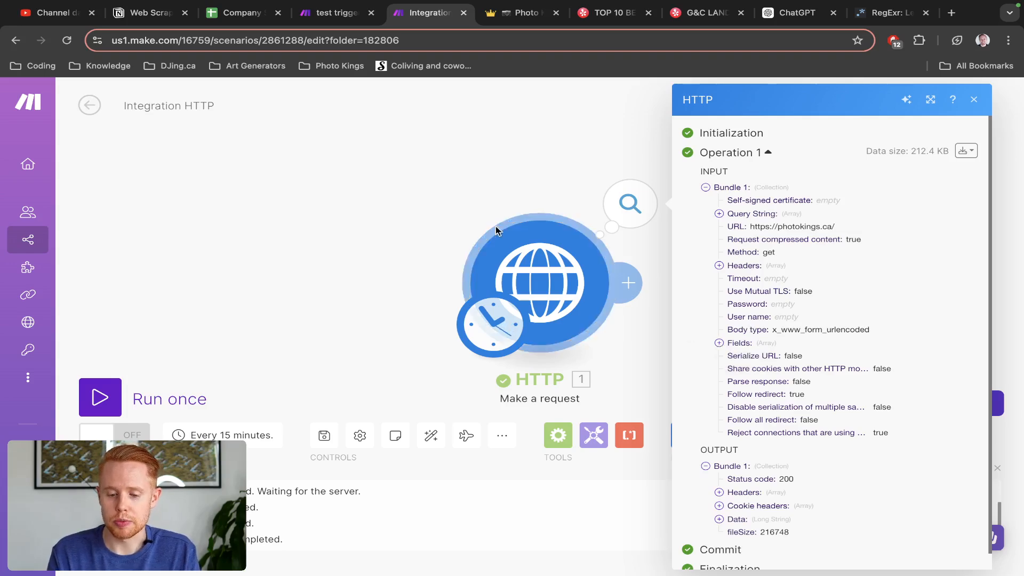
pyautogui.click(461, 216)
# Step: Add a Text parser "HTML to text" module after the HTTP request, mapping its HTML input to the HTTP Data output
pyautogui.click(629, 282)
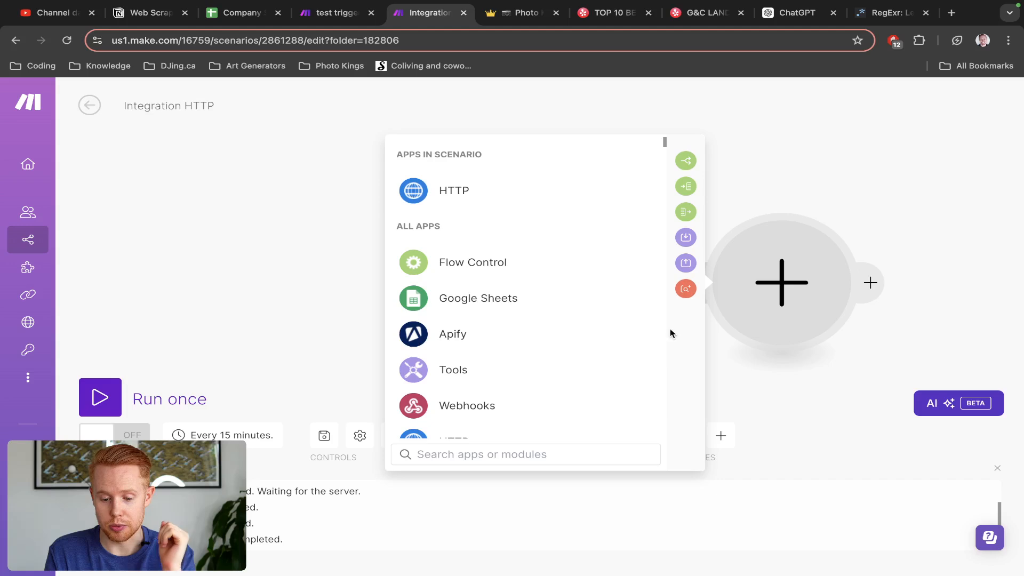
pyautogui.write('parse')
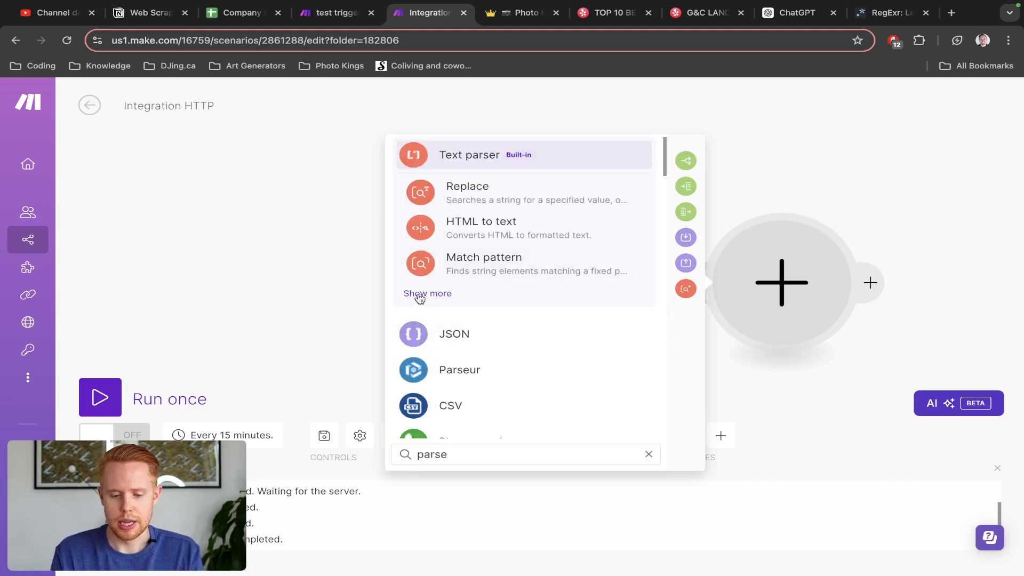
pyautogui.click(474, 161)
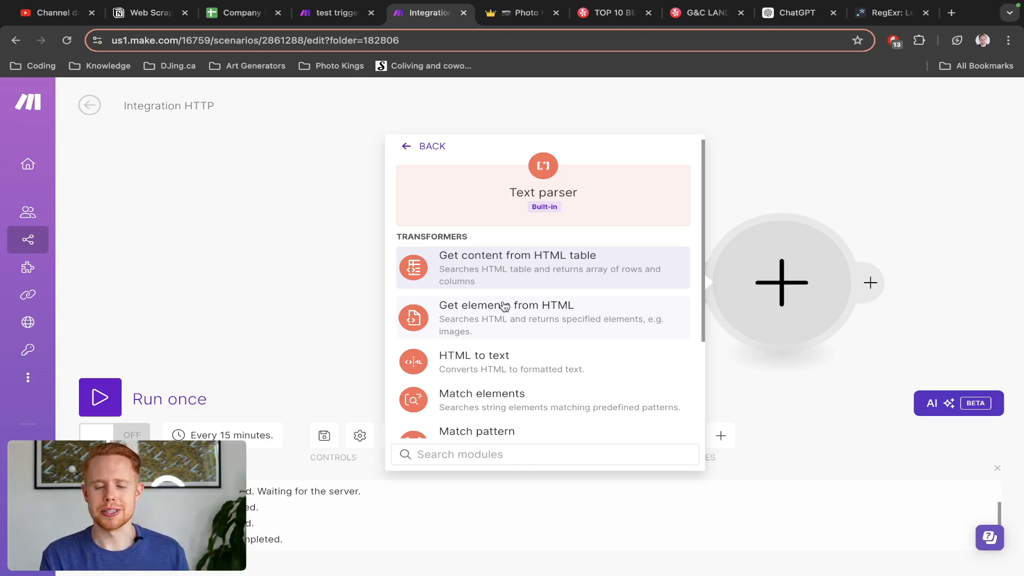
pyautogui.click(454, 364)
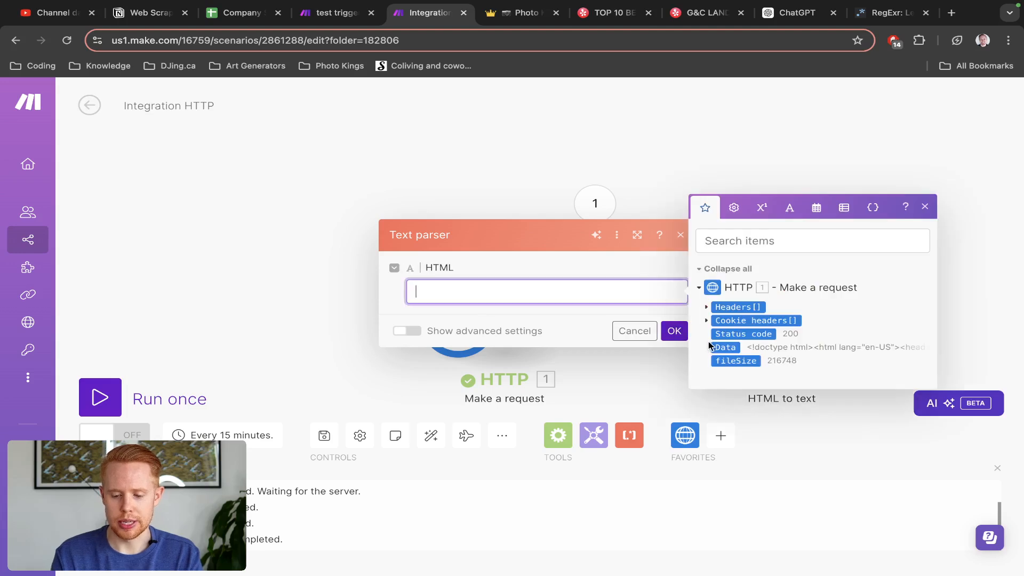
pyautogui.click(718, 347)
pyautogui.click(674, 330)
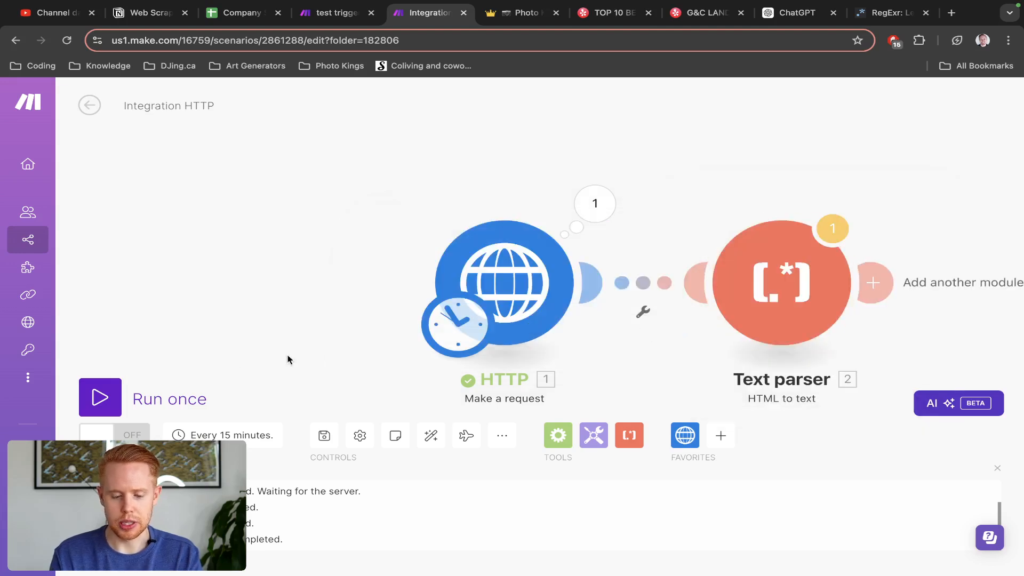
# Step: Run the scenario once with the Text parser as last module and examine the text it extracts
pyautogui.click(99, 399)
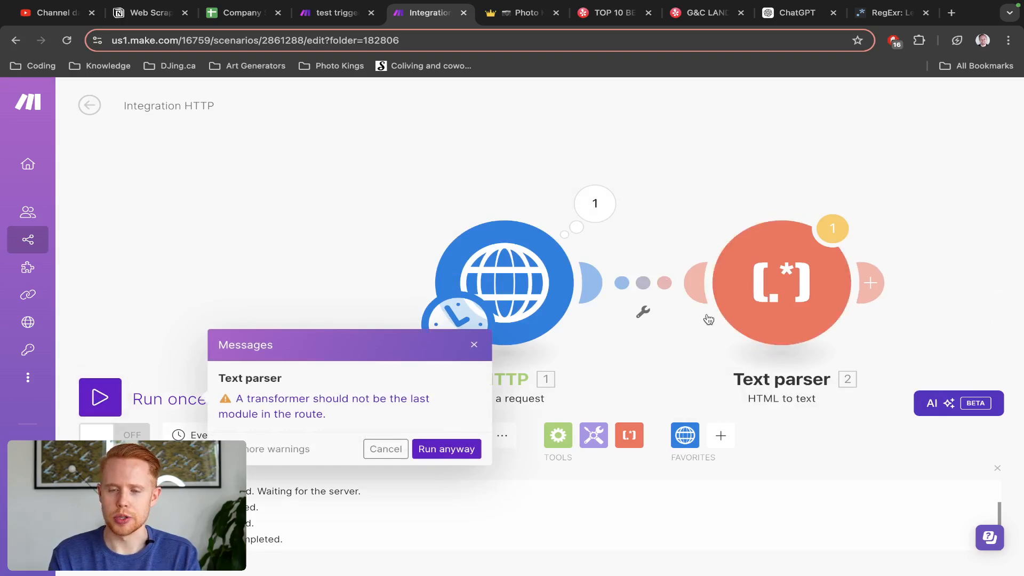
pyautogui.click(435, 451)
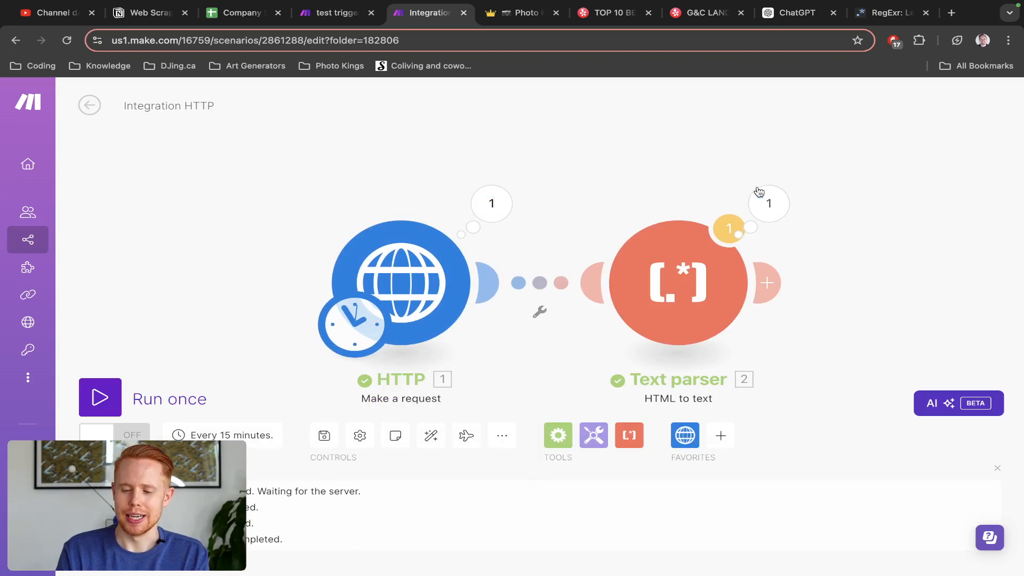
pyautogui.click(773, 202)
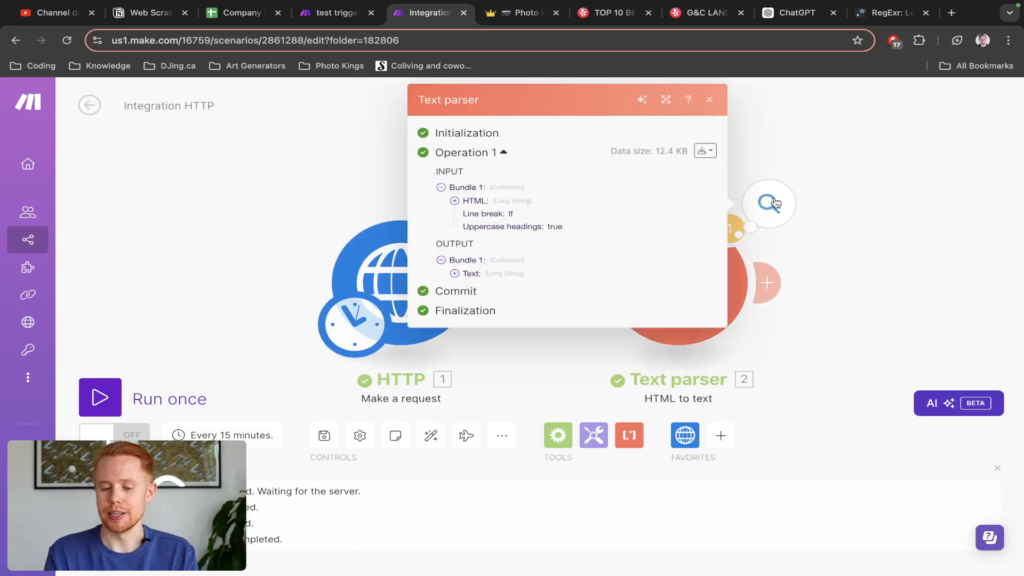
pyautogui.click(455, 273)
pyautogui.scroll(-3, 529, 372)
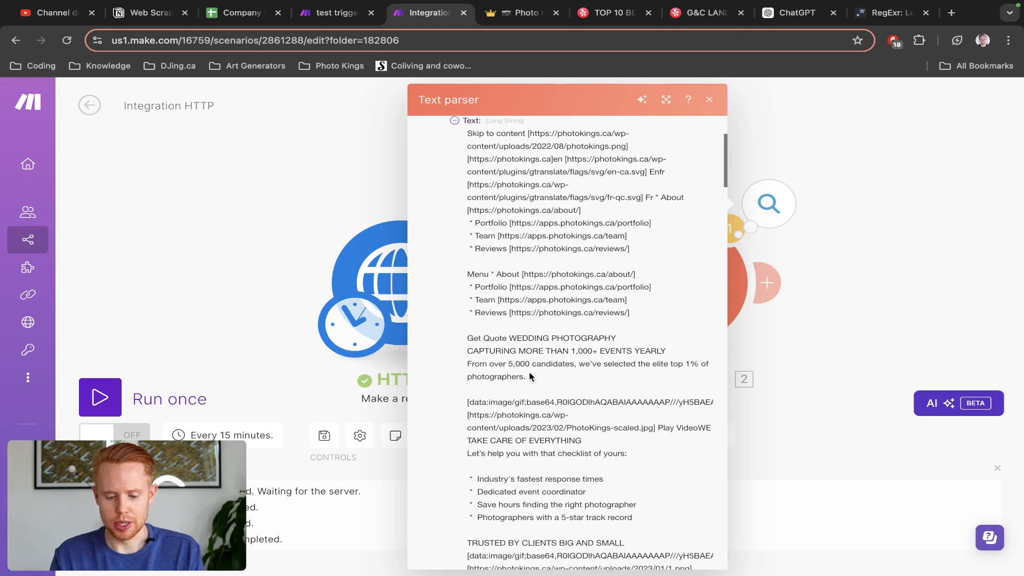
pyautogui.scroll(-4, 529, 372)
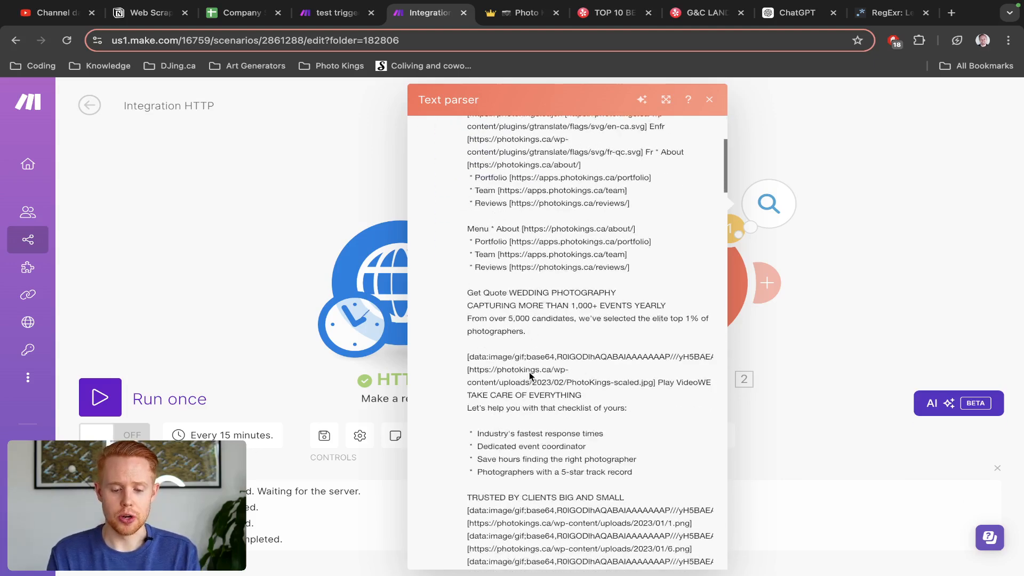
pyautogui.scroll(-8, 529, 372)
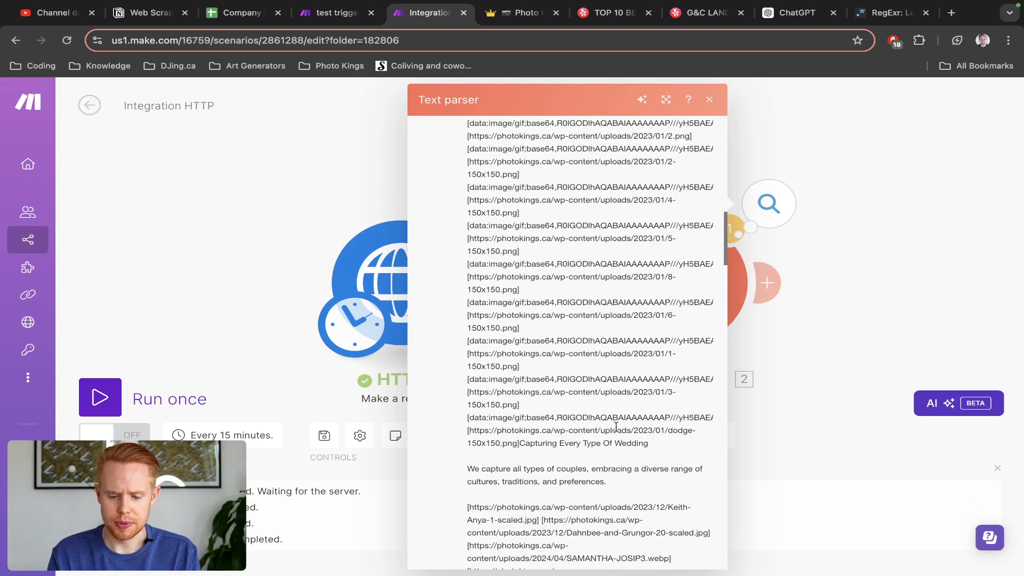
# Step: Read through the Text parser's extracted text down to the Frequently Asked Questions section and highlight the packages and pricing passage
pyautogui.moveTo(613, 443); pyautogui.dragTo(595, 392)
pyautogui.moveTo(580, 342); pyautogui.dragTo(551, 238)
pyautogui.scroll(-20, 551, 233)
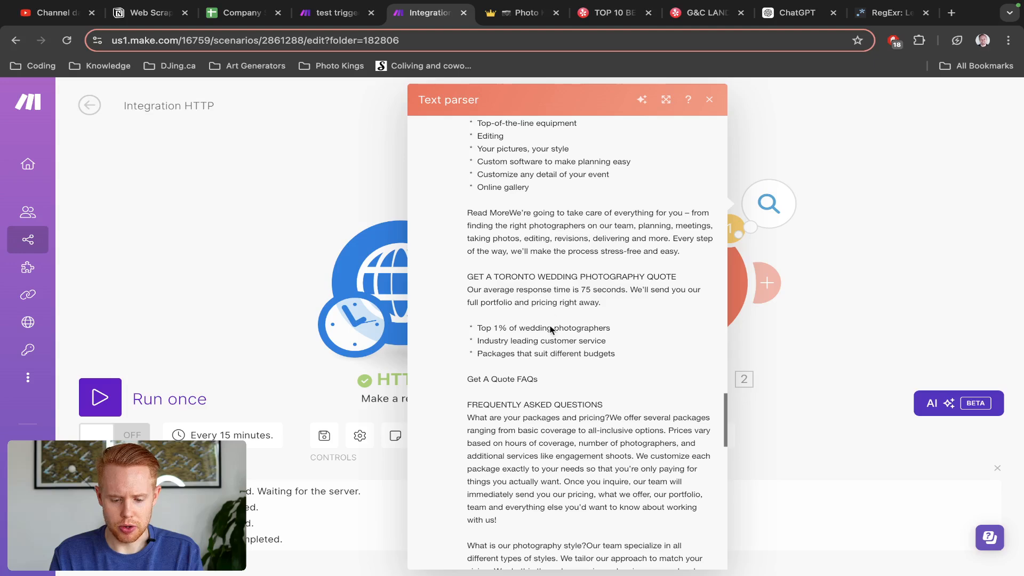
pyautogui.moveTo(469, 401); pyautogui.dragTo(594, 507)
pyautogui.scroll(-5, 568, 303)
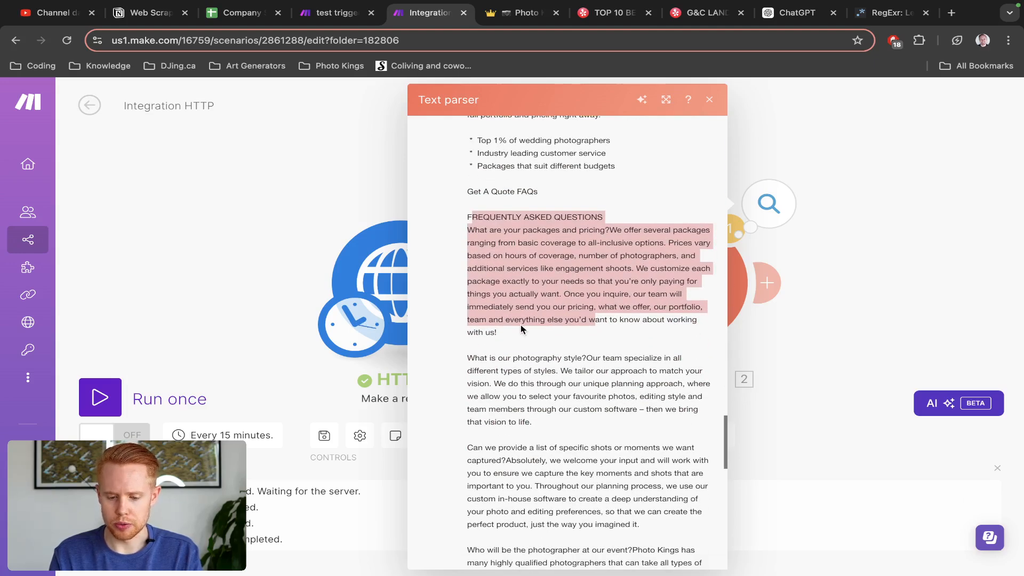
# Step: Copy the "What are your packages and pricing?" paragraph from the parsed text and search for it on the photokings.ca page
pyautogui.tripleClick(507, 256)
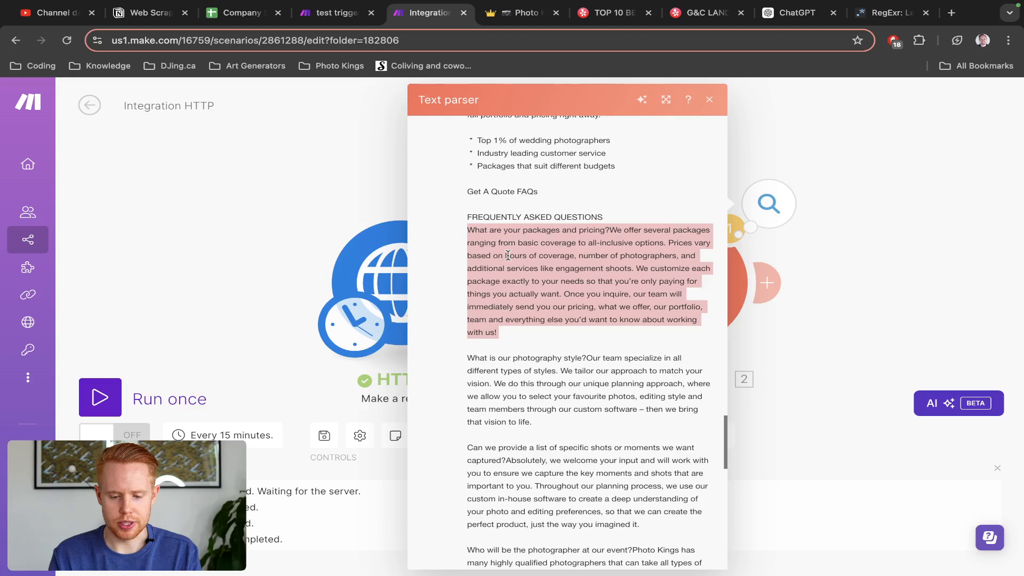
pyautogui.press('super+c')
pyautogui.press('super+6')
pyautogui.press('super+f')
pyautogui.press('super+v')
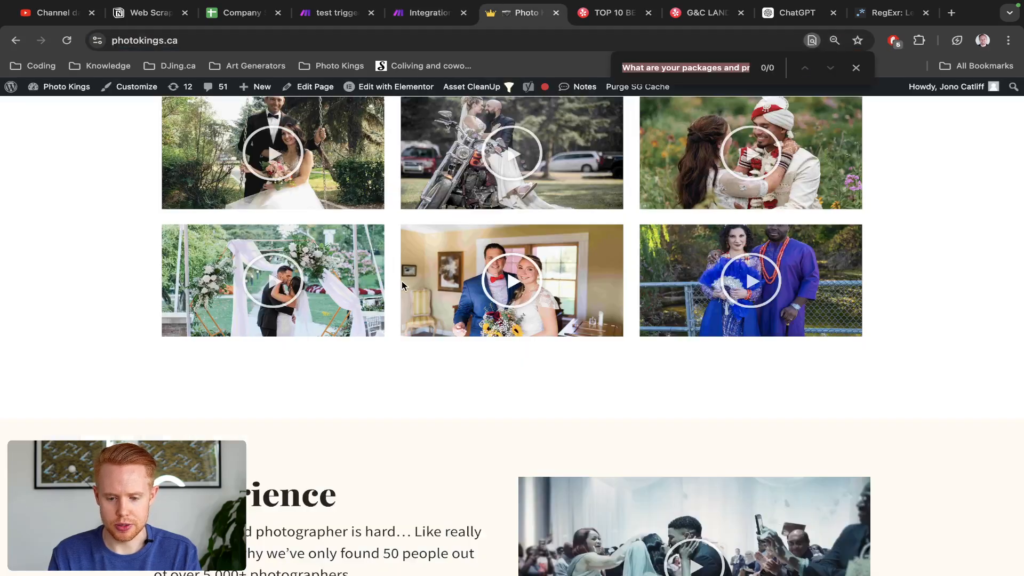
# Step: Expand the FAQ entries on photokings.ca from the photo delivery question up to "What is our photography style?" and review the page
pyautogui.scroll(-10, 401, 280)
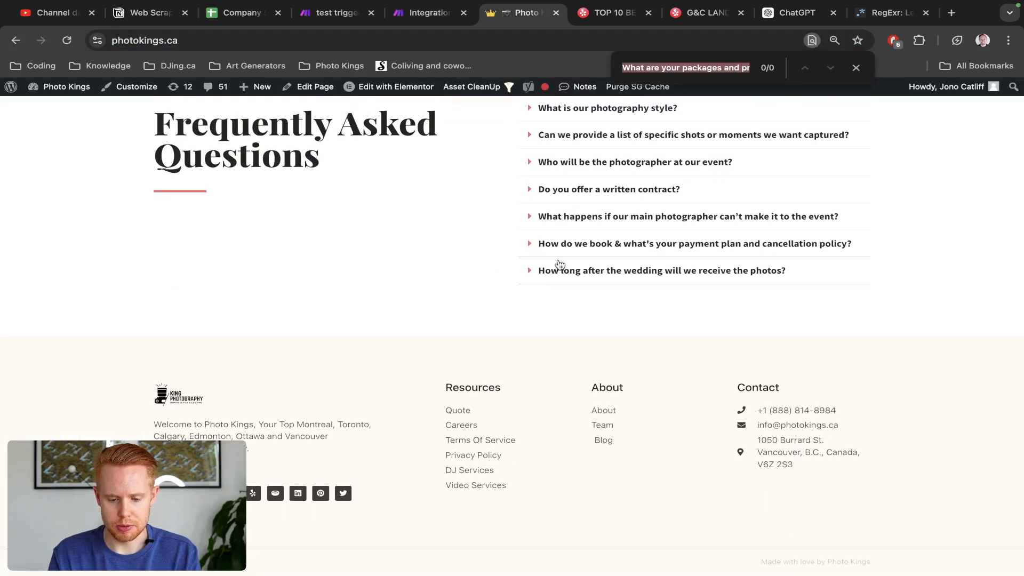
pyautogui.click(557, 270)
pyautogui.click(559, 245)
pyautogui.click(557, 216)
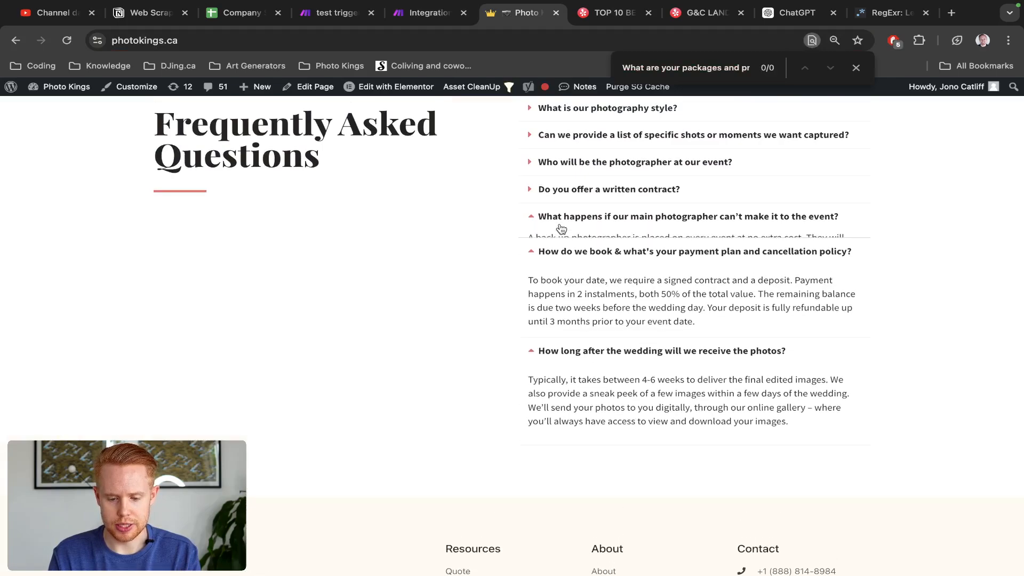
pyautogui.click(568, 190)
pyautogui.click(581, 162)
pyautogui.click(579, 136)
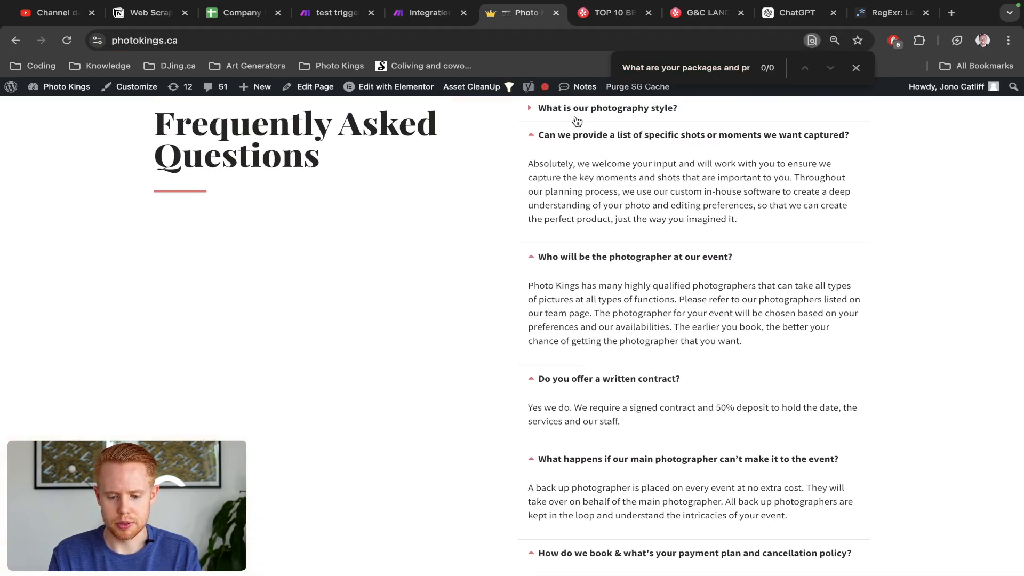
pyautogui.click(577, 117)
pyautogui.scroll(8, 437, 211)
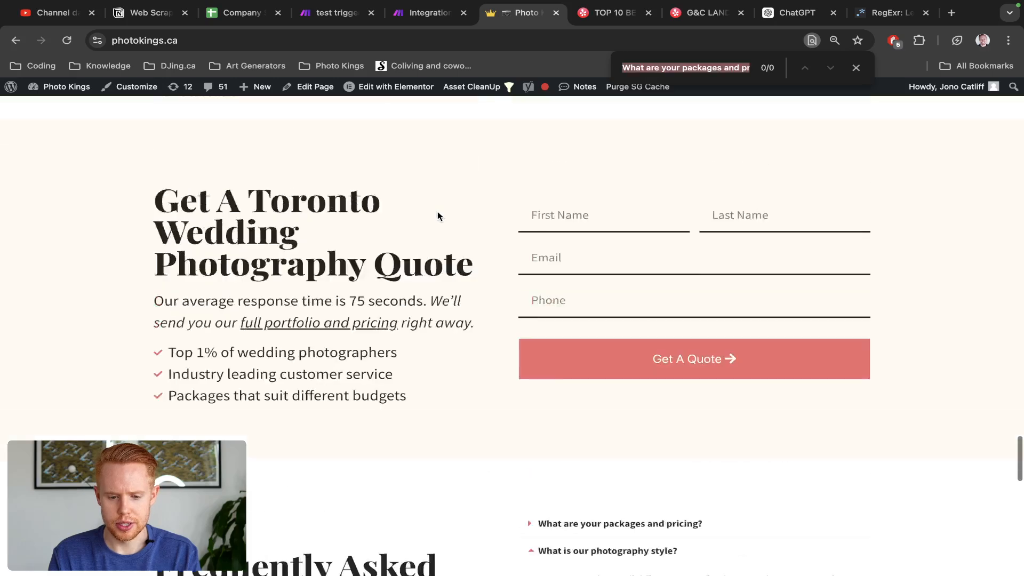
# Step: Copy the "Top-of-the-line equipment" line from the parsed text in Make and find "Top-of-the-line equipment" on the photokings.ca page
pyautogui.hotkey('ctrl', 'shift', 'Tab')
pyautogui.scroll(8, 493, 298)
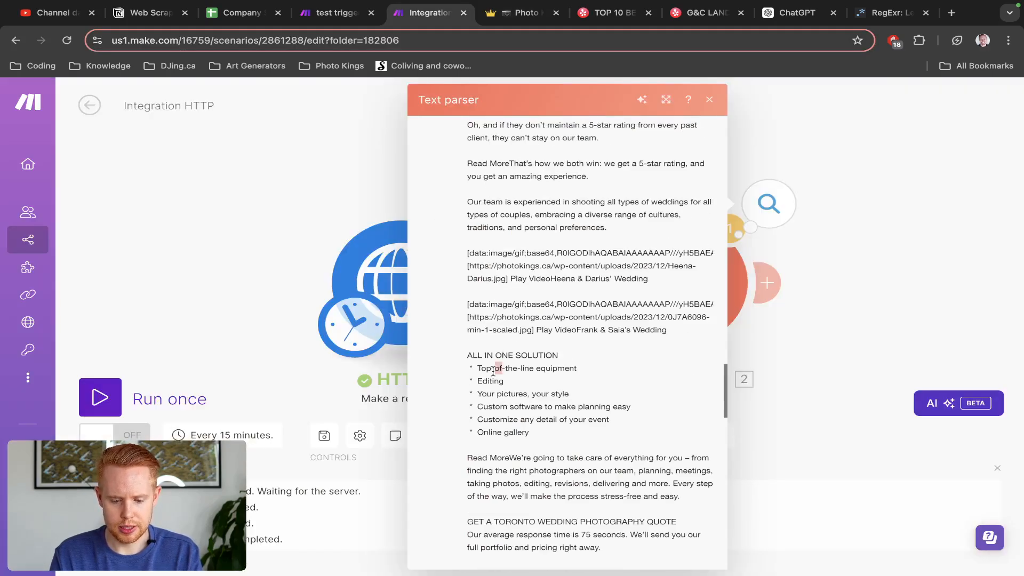
pyautogui.tripleClick(493, 371)
pyautogui.hotkey('ctrl', 'c')
pyautogui.hotkey('ctrl', 'Tab')
pyautogui.hotkey('ctrl', 'f')
pyautogui.hotkey('ctrl', 'v')
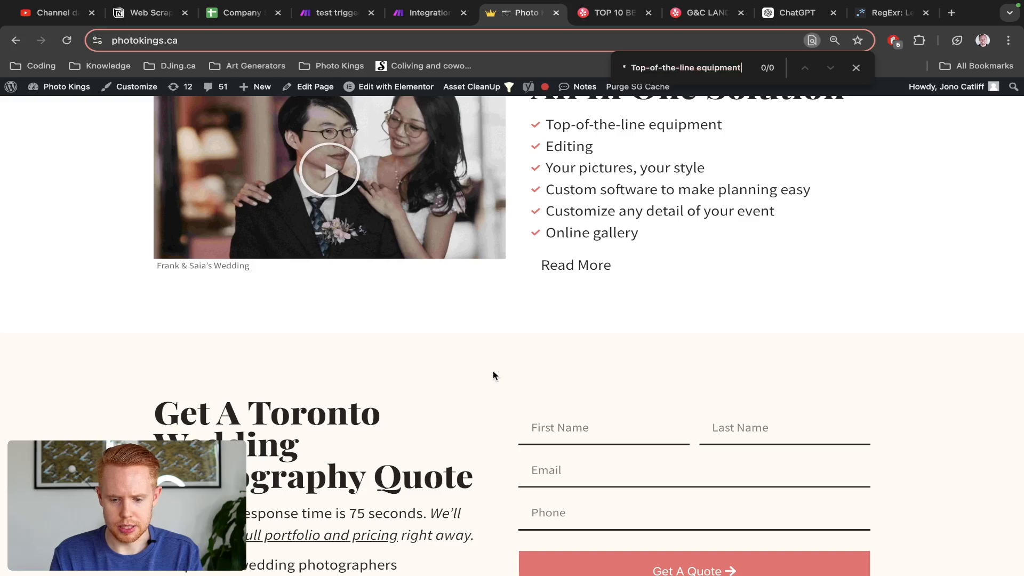
pyautogui.press('BackSpace')
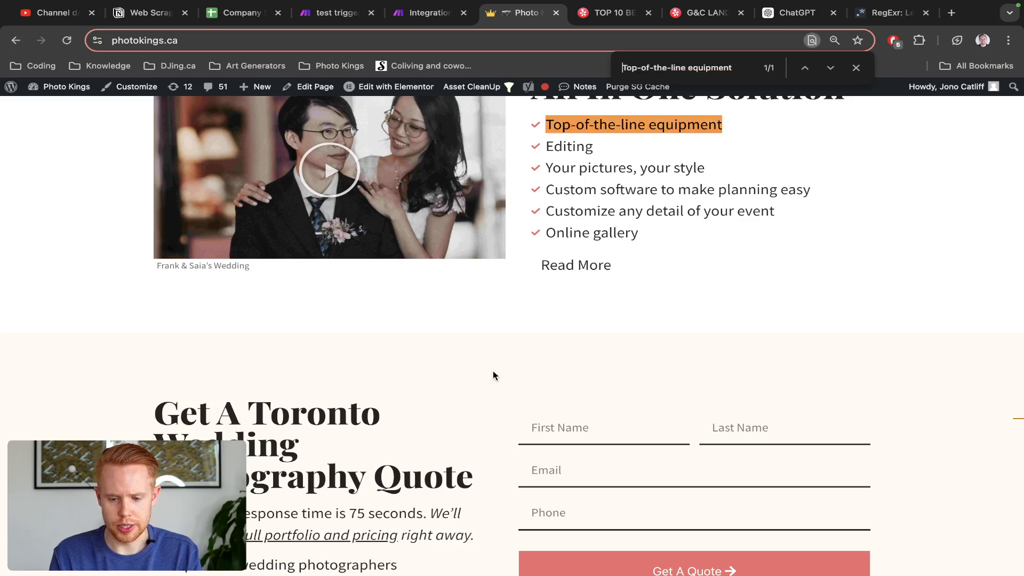
pyautogui.scroll(2, 644, 430)
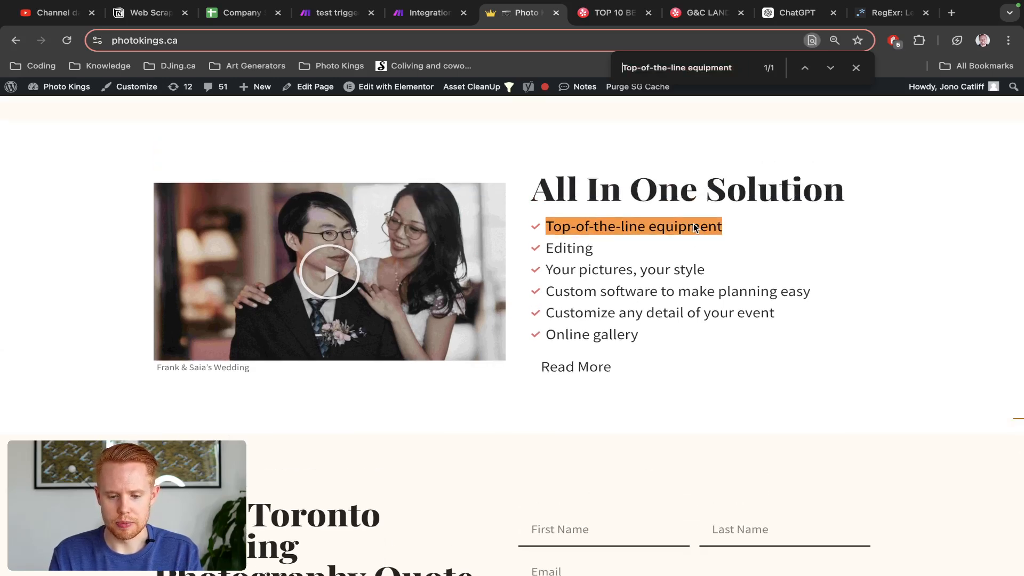
# Step: Compare the All In One Solution list in the parsed text with the same list on photokings.ca, then return to Make
pyautogui.hotkey('ctrl', 'shift', 'Tab')
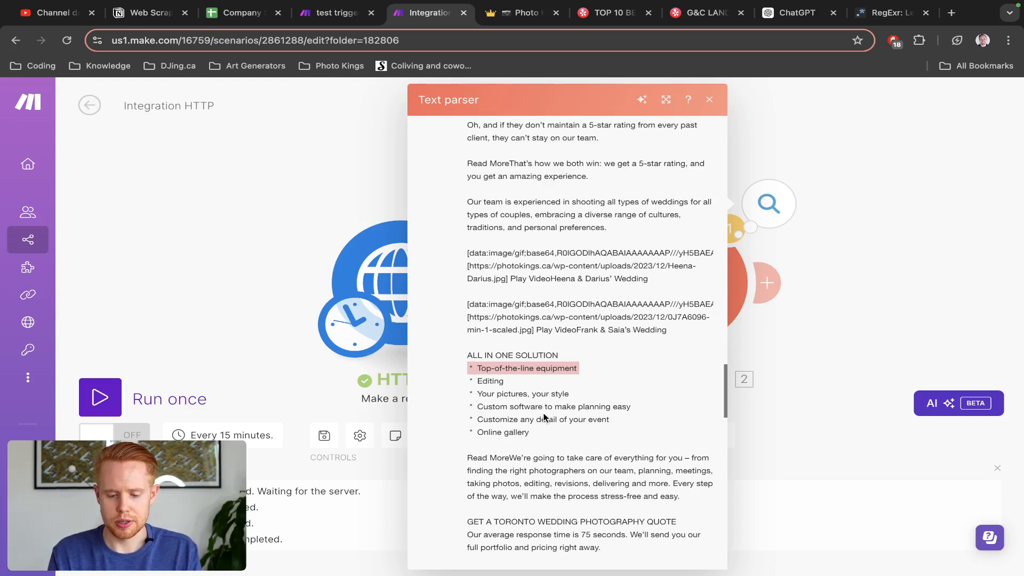
pyautogui.hotkey('ctrl', 'Tab')
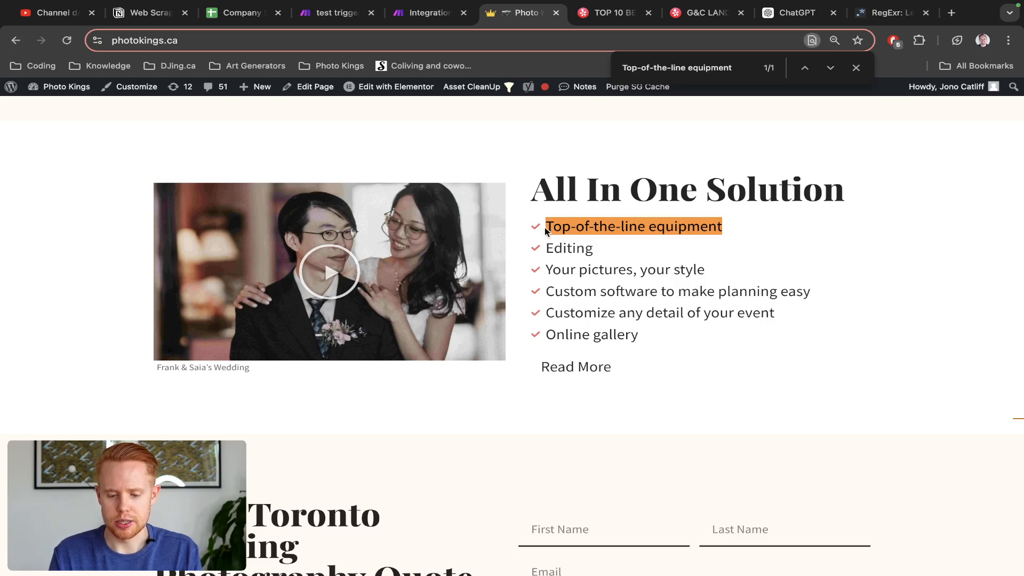
pyautogui.moveTo(546, 225); pyautogui.dragTo(800, 286)
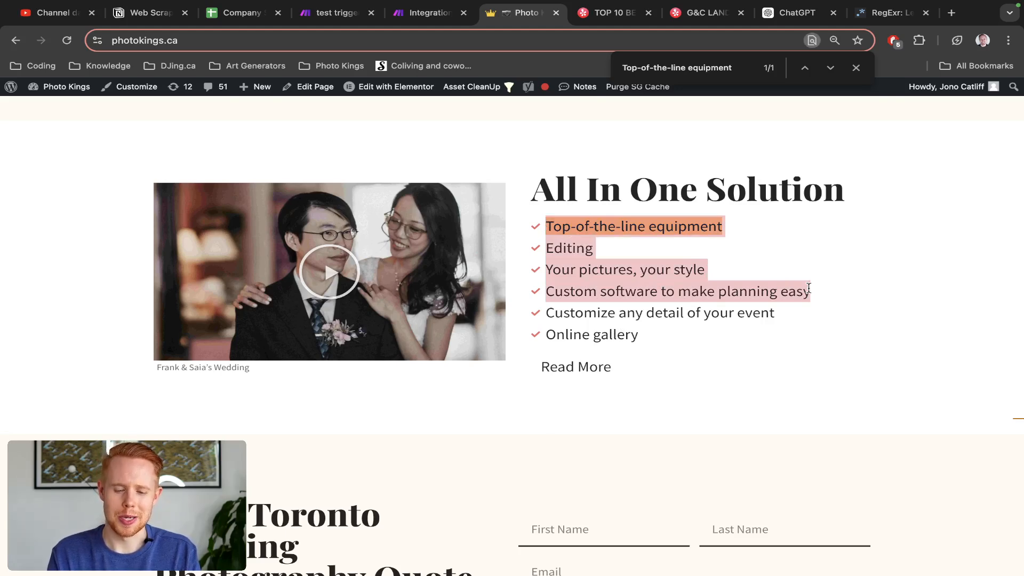
pyautogui.hotkey('ctrl', 'shift', 'Tab')
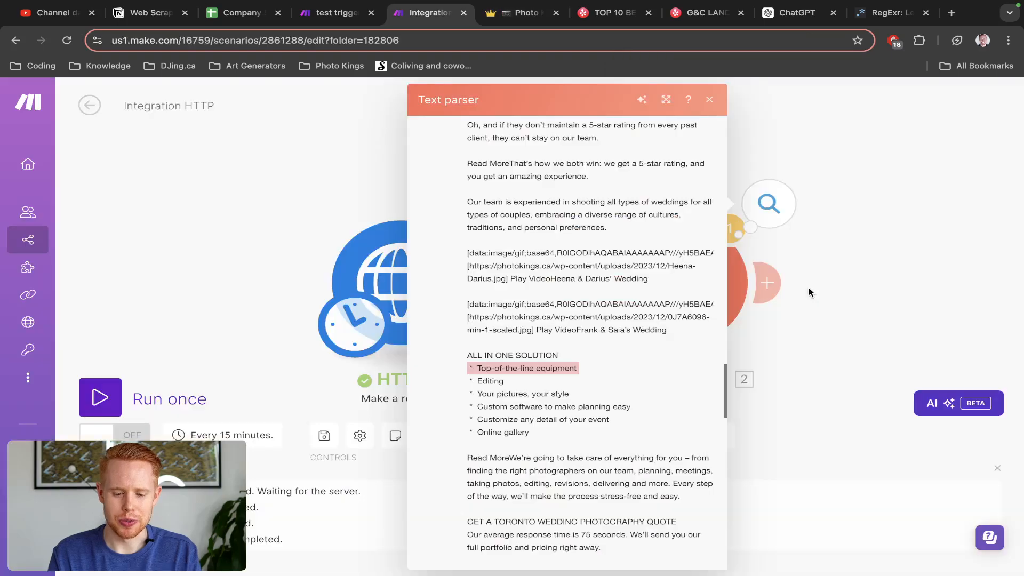
# Step: Highlight the phone number in the Contact section at the end of the parsed text and close the output
pyautogui.scroll(-10, 612, 382)
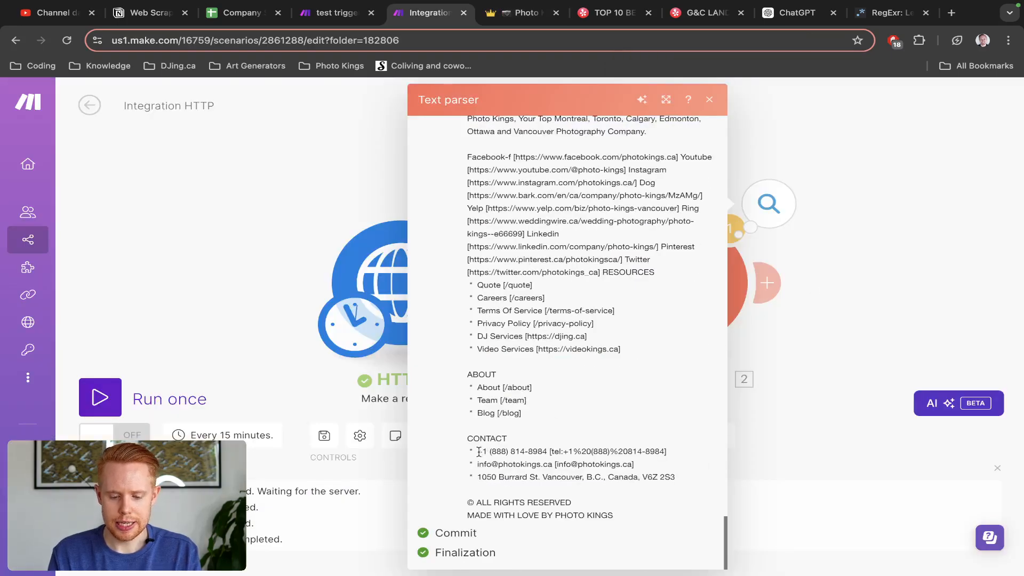
pyautogui.moveTo(479, 452); pyautogui.dragTo(538, 452)
pyautogui.click(887, 331)
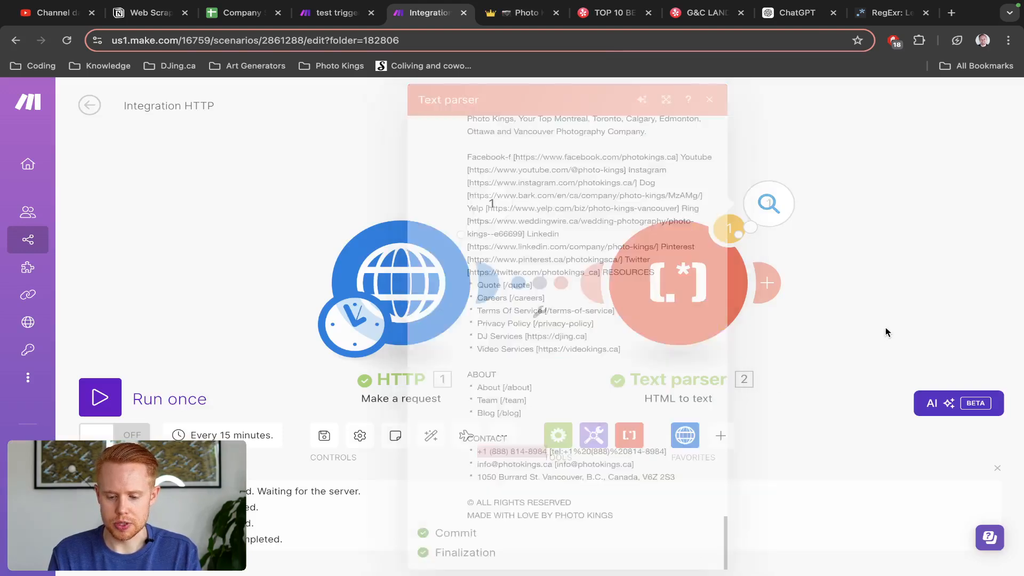
# Step: Add a Text parser "Match elements" module after the "HTML to text" module
pyautogui.click(776, 282)
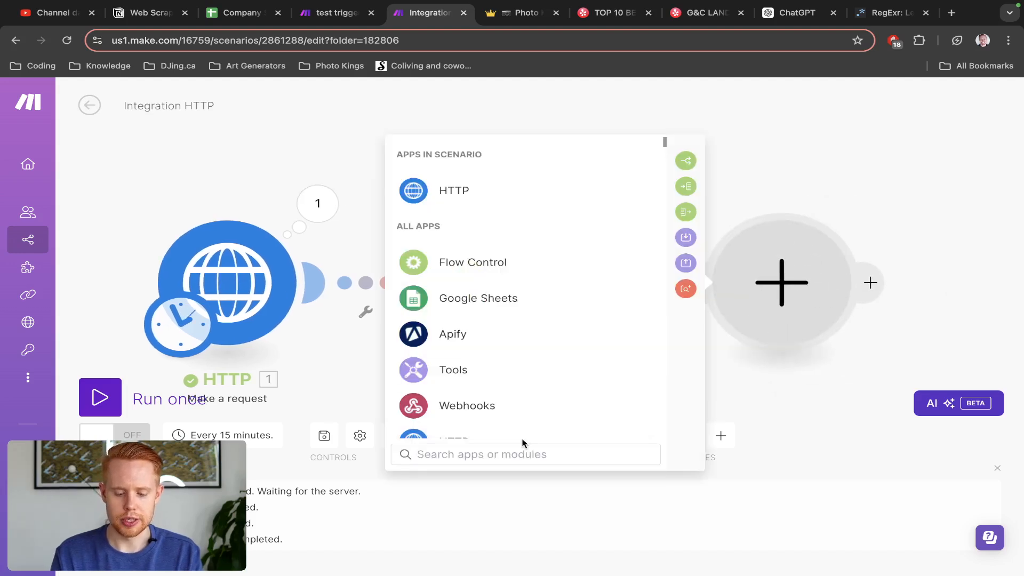
pyautogui.write('text')
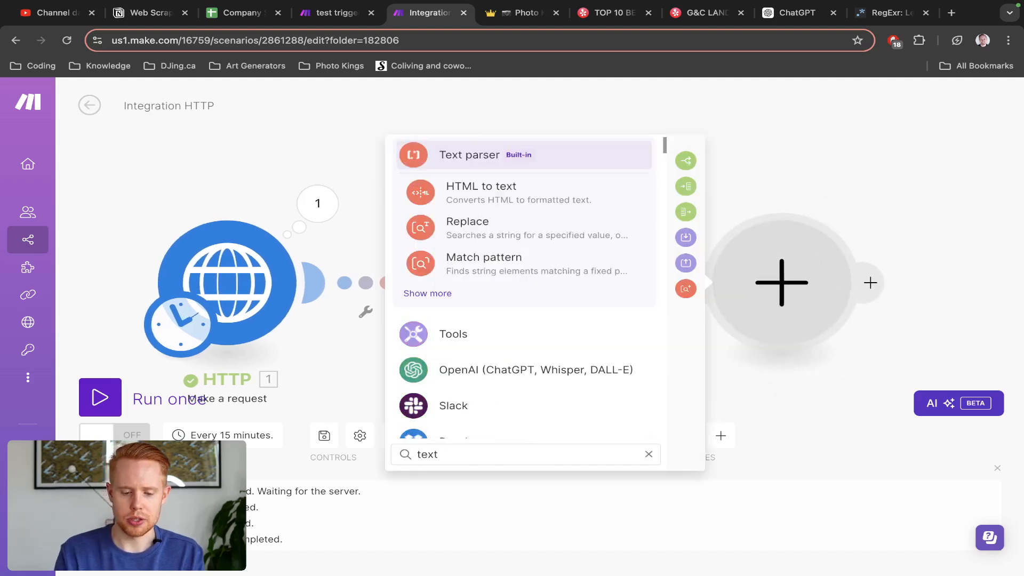
pyautogui.click(421, 297)
pyautogui.scroll(-1, 461, 317)
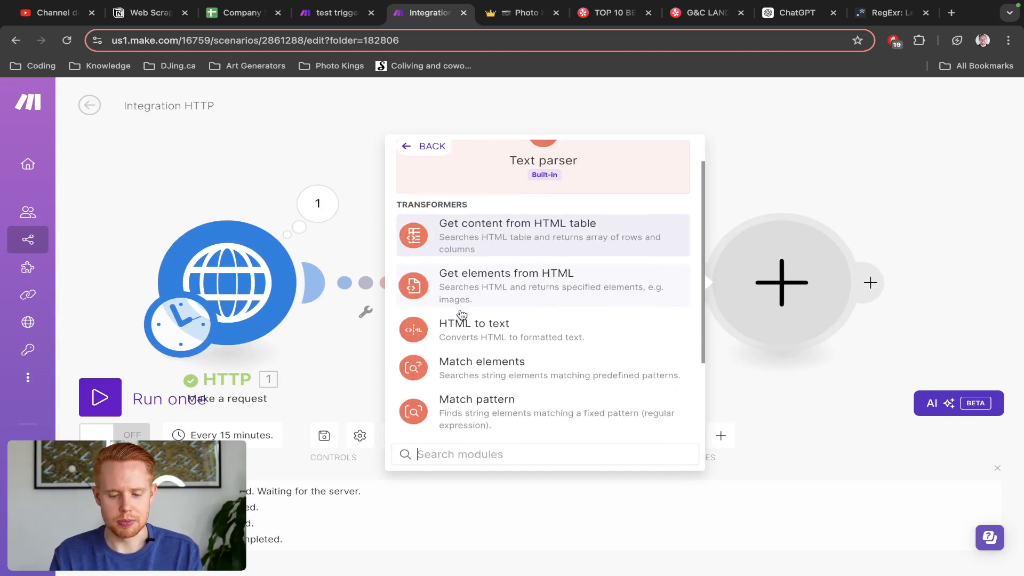
pyautogui.click(454, 365)
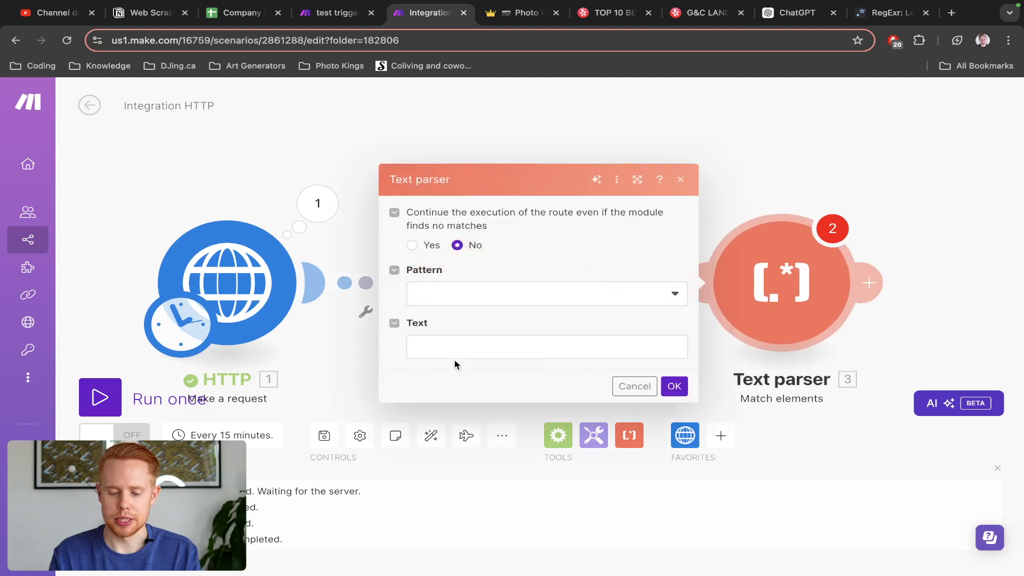
# Step: Configure the Match elements module with the Email pattern and the Text output of the "HTML to text" module as its text
pyautogui.click(480, 303)
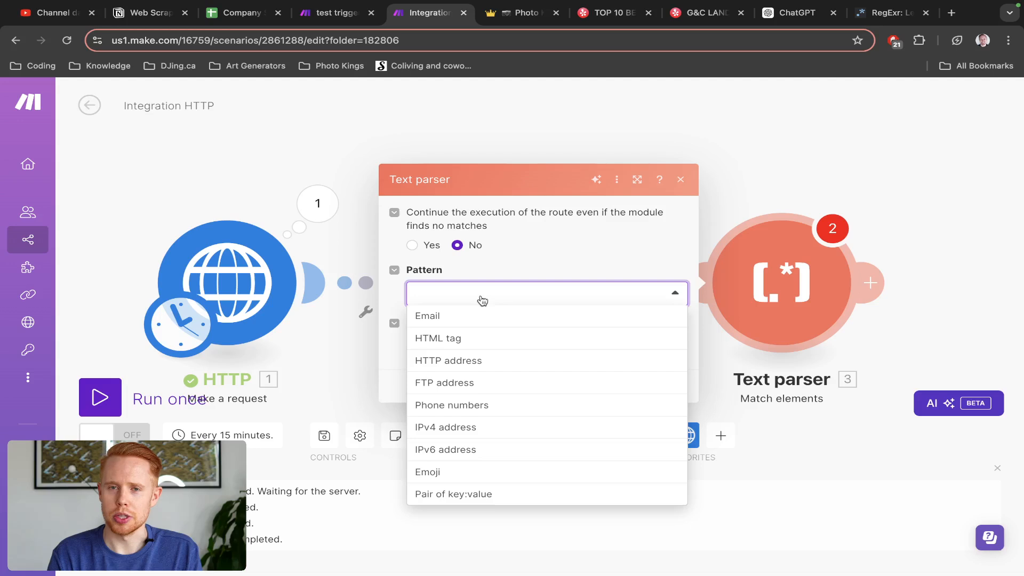
pyautogui.click(430, 316)
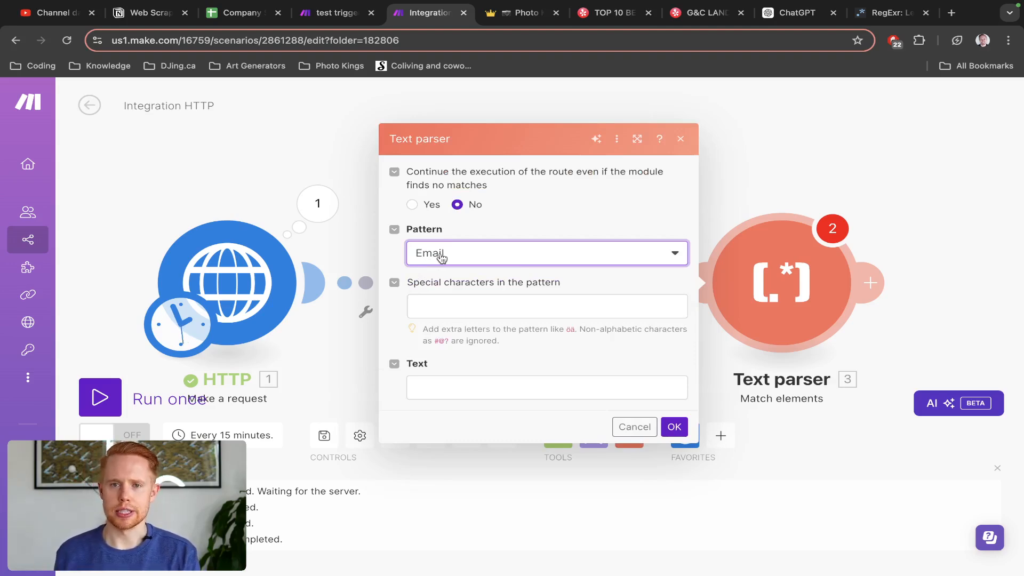
pyautogui.click(462, 389)
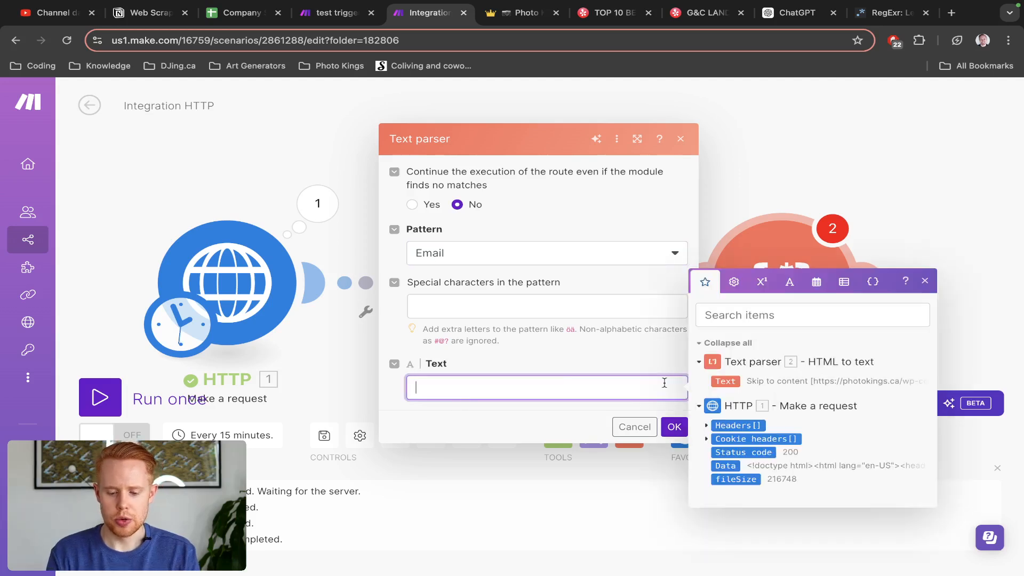
pyautogui.click(723, 381)
pyautogui.click(673, 427)
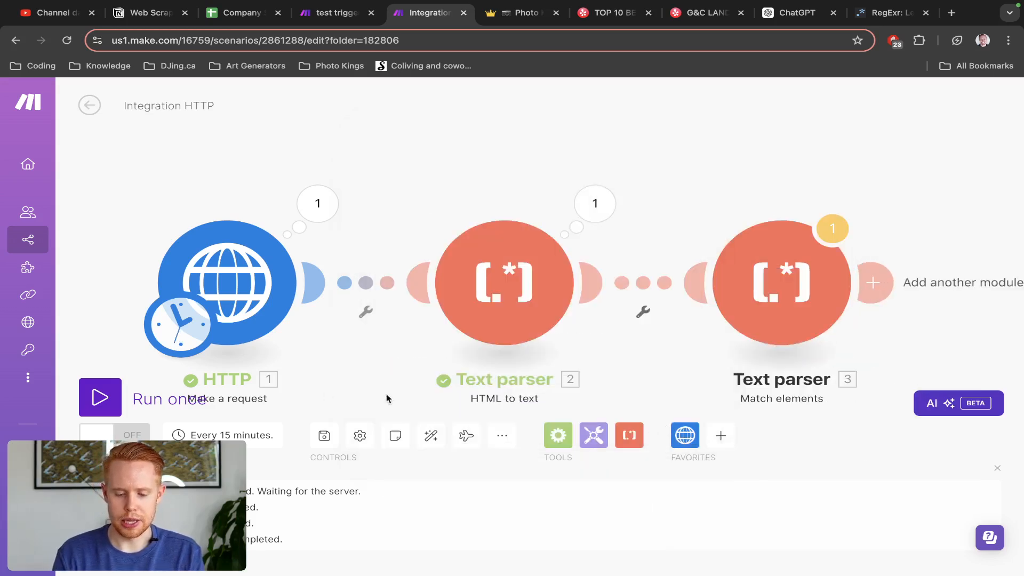
# Step: Run the scenario once and examine the email matches in the Match elements module's output bundles
pyautogui.click(93, 405)
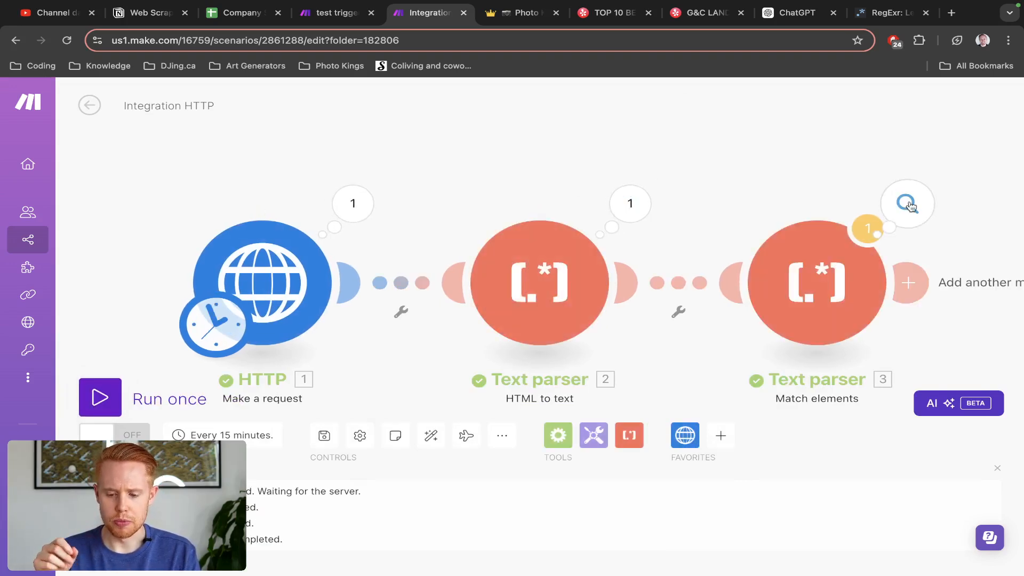
pyautogui.click(908, 203)
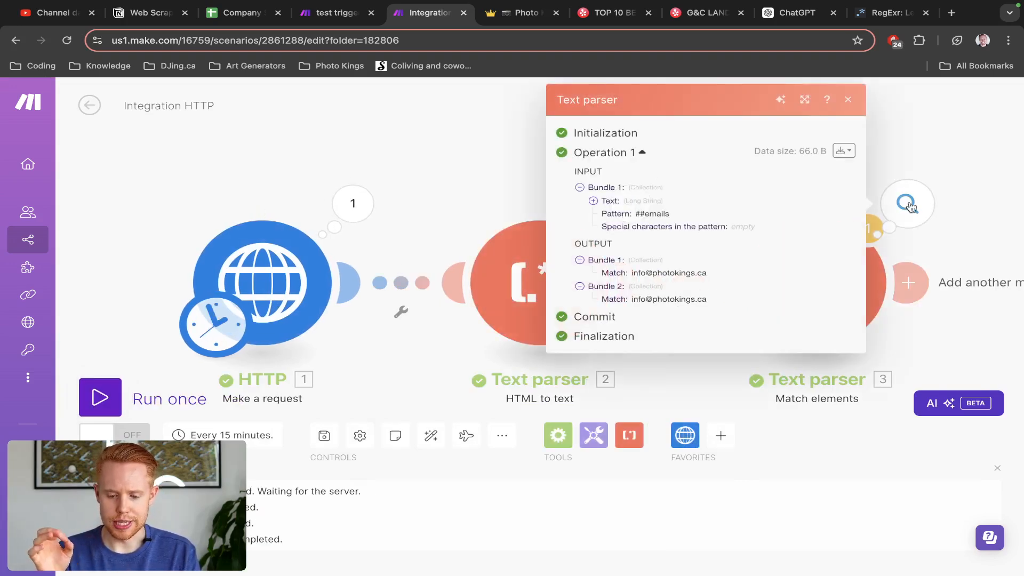
pyautogui.tripleClick(664, 273)
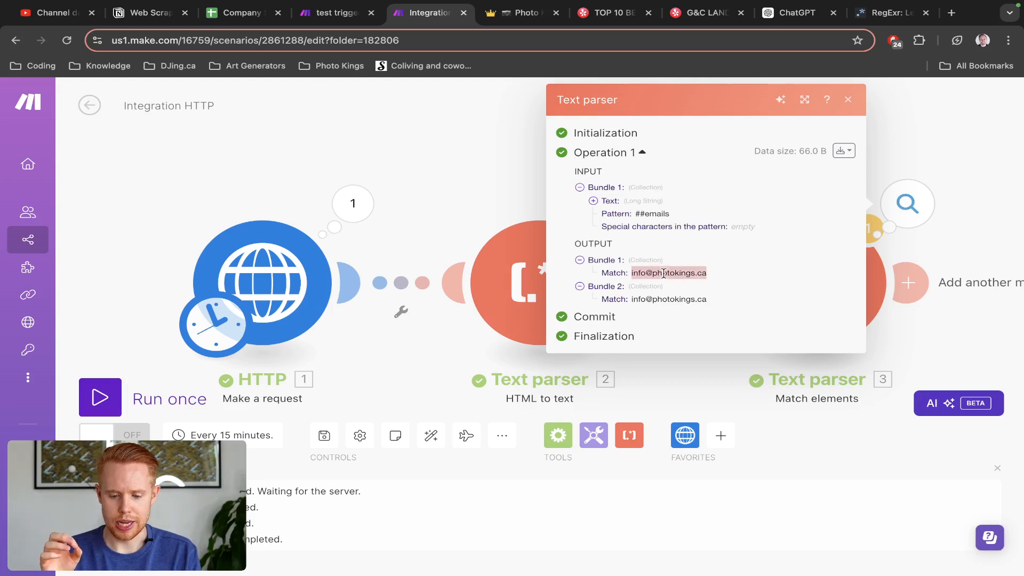
pyautogui.tripleClick(646, 298)
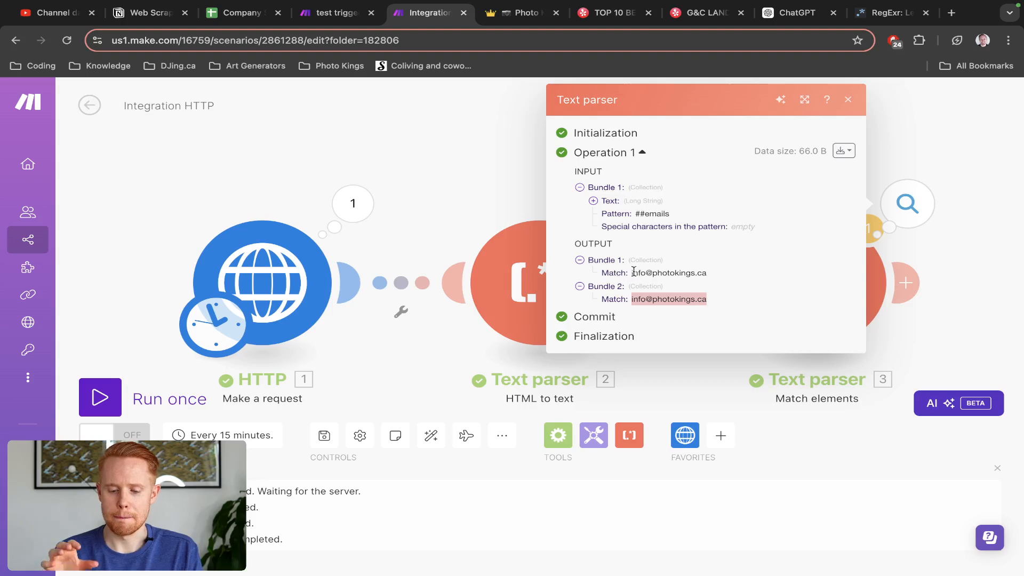
# Step: Check the email address in the footer Contact section of photokings.ca and return to the Make scenario
pyautogui.hotkey('ctrl', 'Tab')
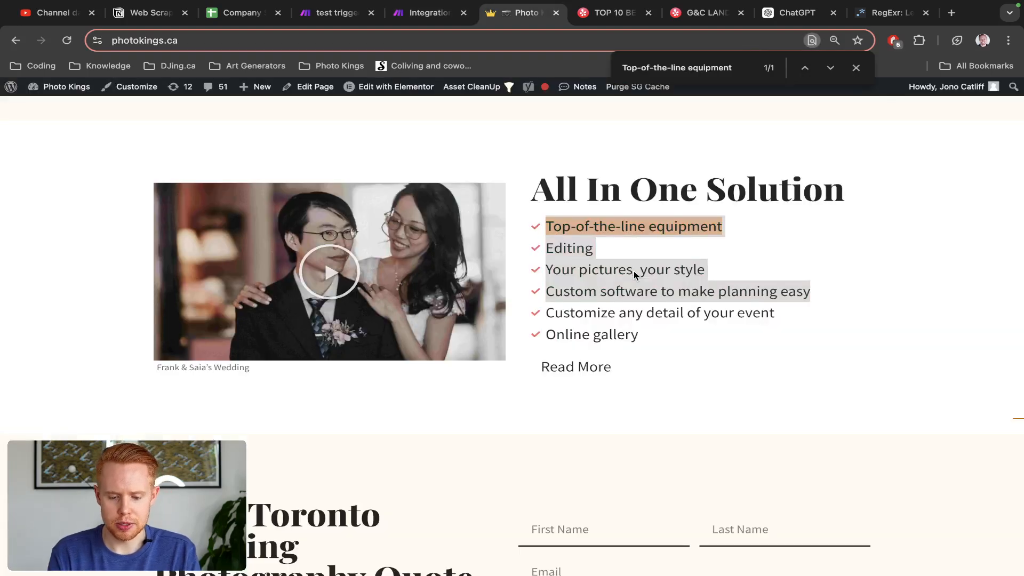
pyautogui.scroll(-15, 876, 364)
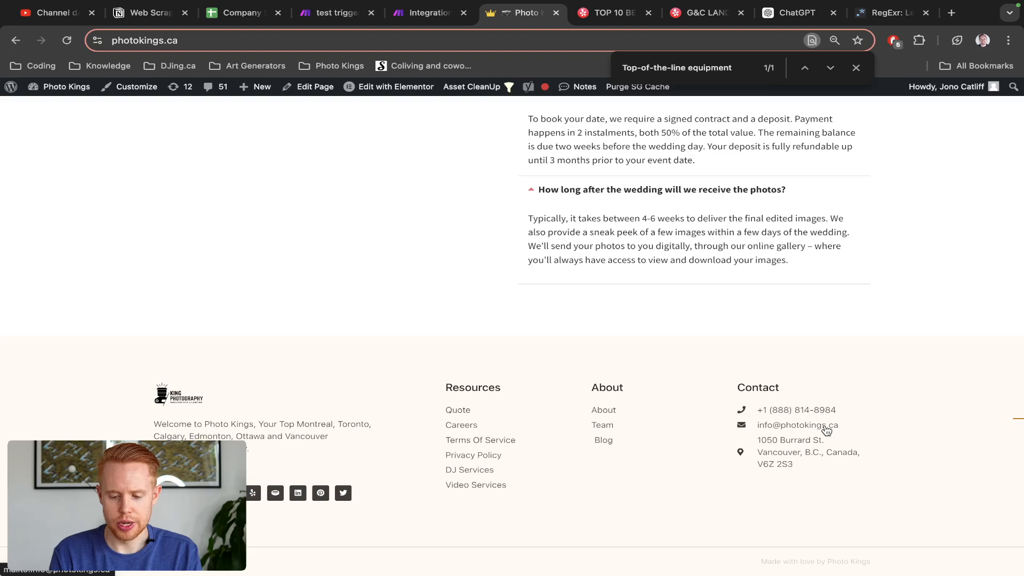
pyautogui.hotkey('ctrl', 'shift', 'Tab')
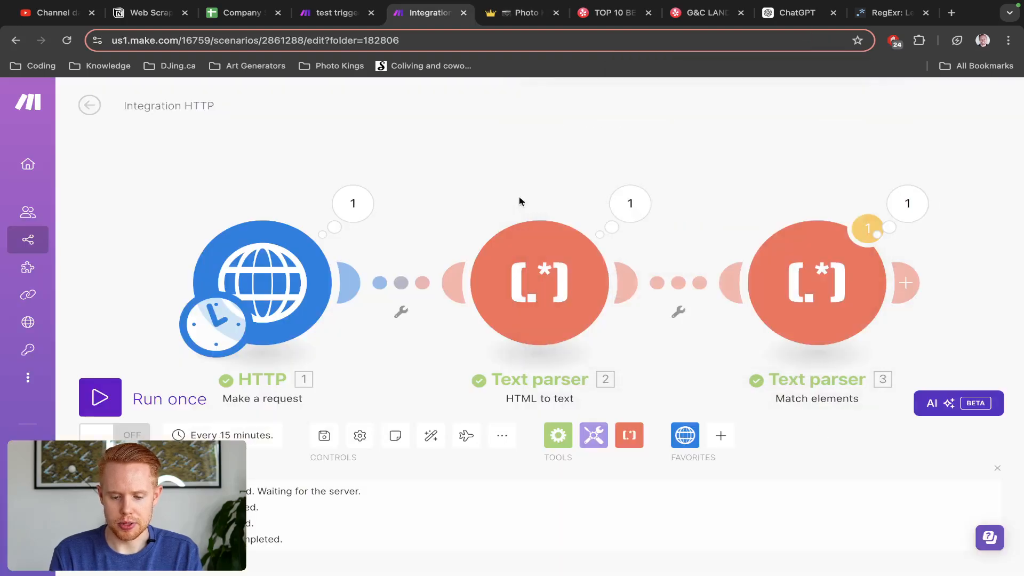
# Step: Expand the Text output of the "HTML to text" module and search it for "@"
pyautogui.click(630, 202)
pyautogui.click(735, 273)
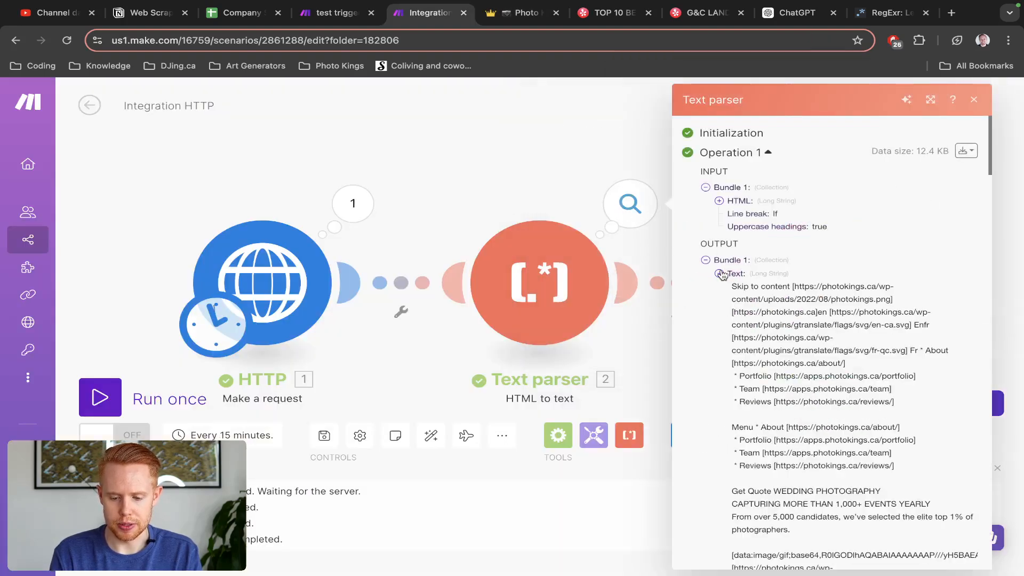
pyautogui.hotkey('ctrl', 'f')
pyautogui.write('@')
pyautogui.press('Return')
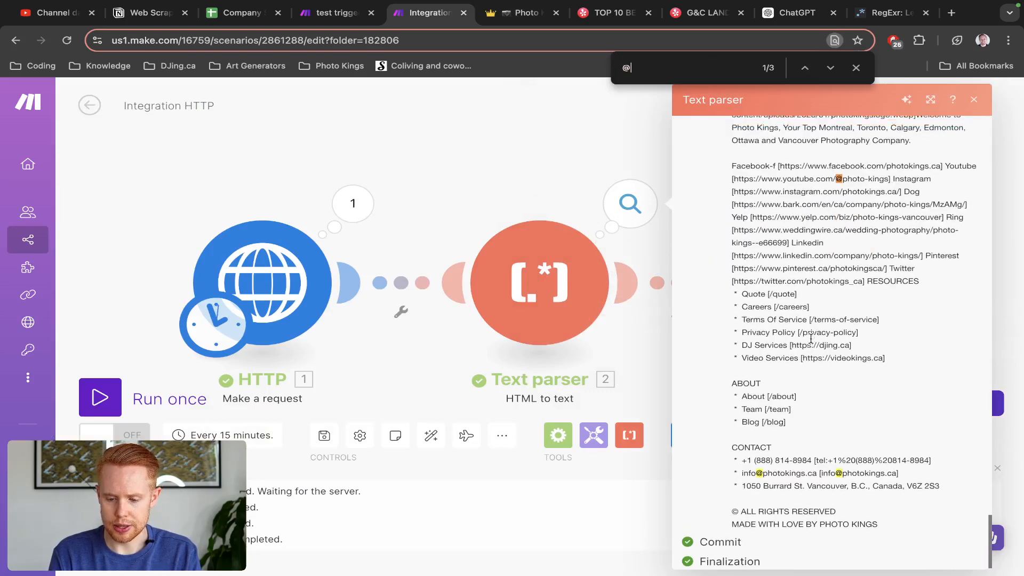
# Step: Examine the "@" occurrences in the CONTACT section of the "HTML to text" output and close the output
pyautogui.scroll(-3, 896, 305)
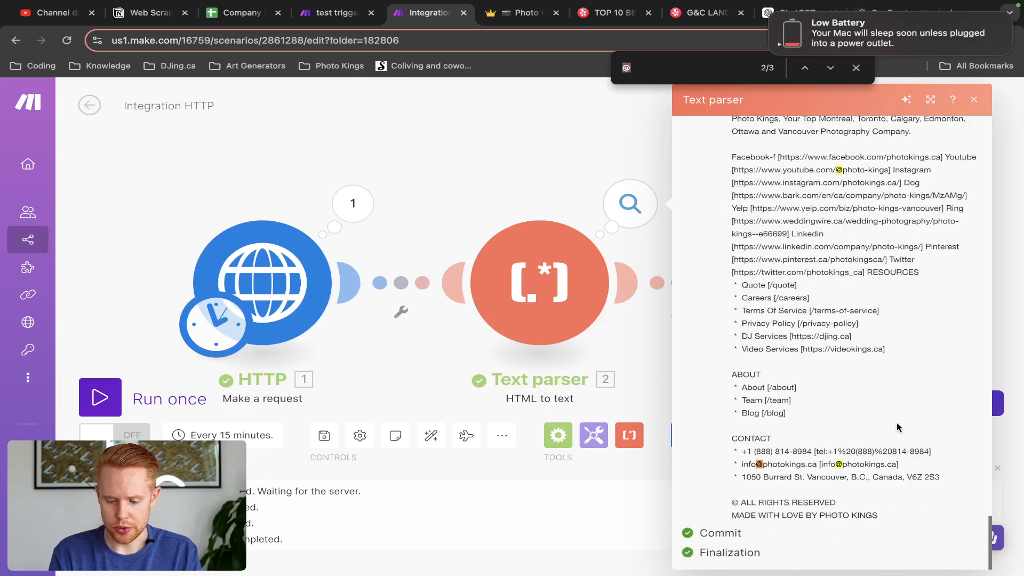
pyautogui.scroll(5, 811, 459)
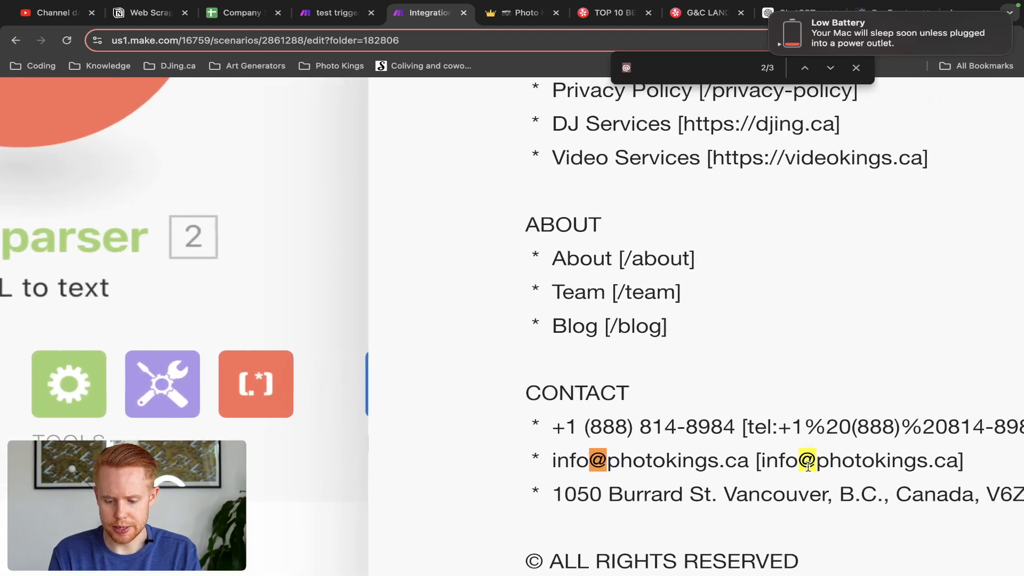
pyautogui.scroll(-2, 808, 466)
pyautogui.moveTo(738, 415); pyautogui.dragTo(965, 423)
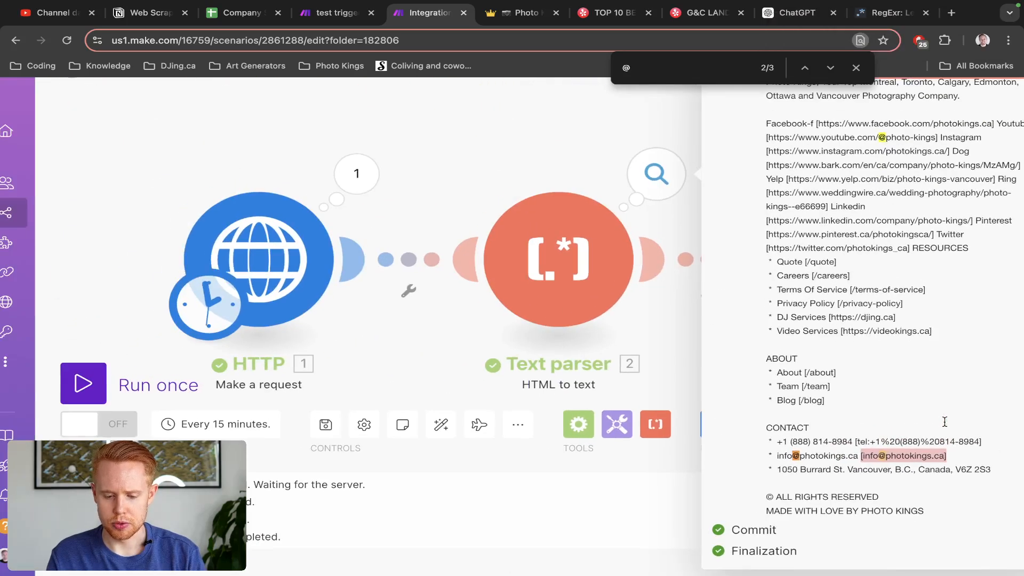
pyautogui.click(485, 171)
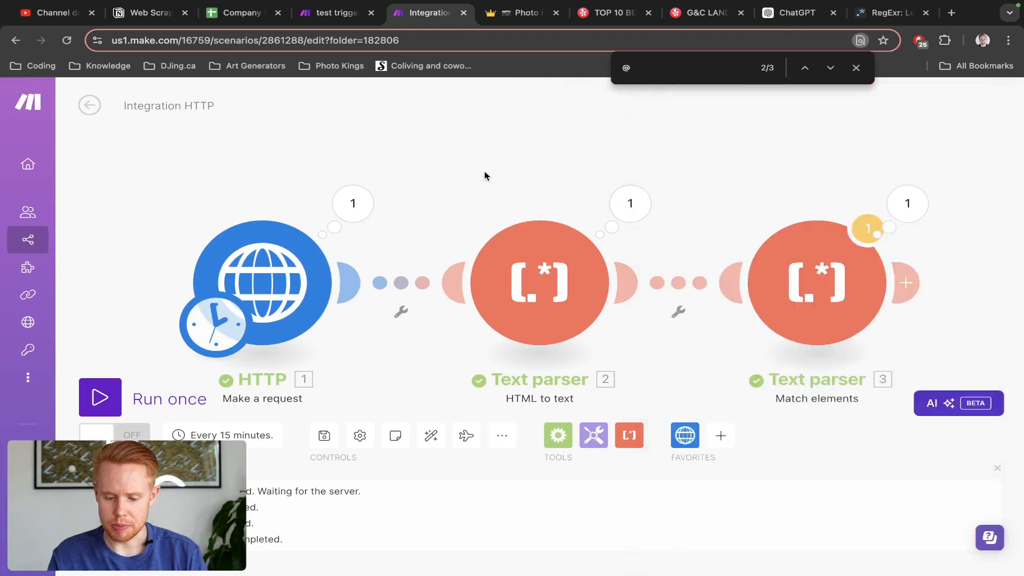
# Step: Add another Text parser "Match elements" module after the existing Match elements module
pyautogui.moveTo(741, 196); pyautogui.dragTo(526, 121)
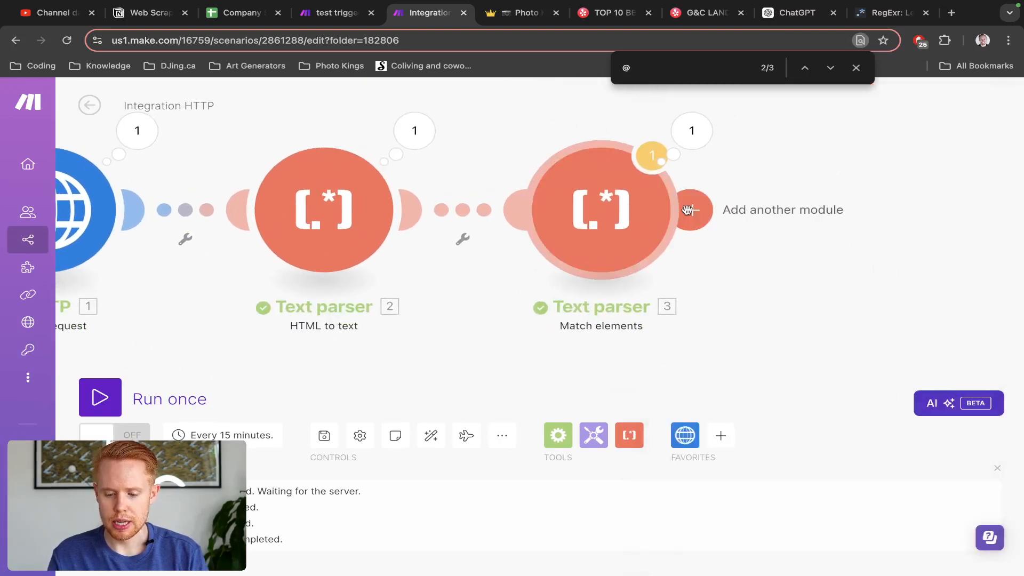
pyautogui.click(692, 210)
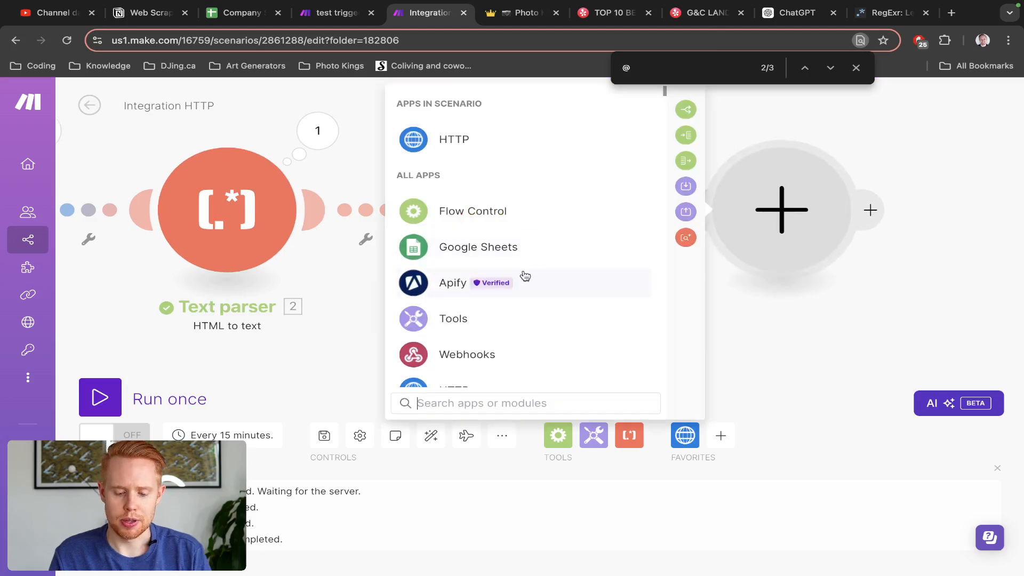
pyautogui.write('text parser')
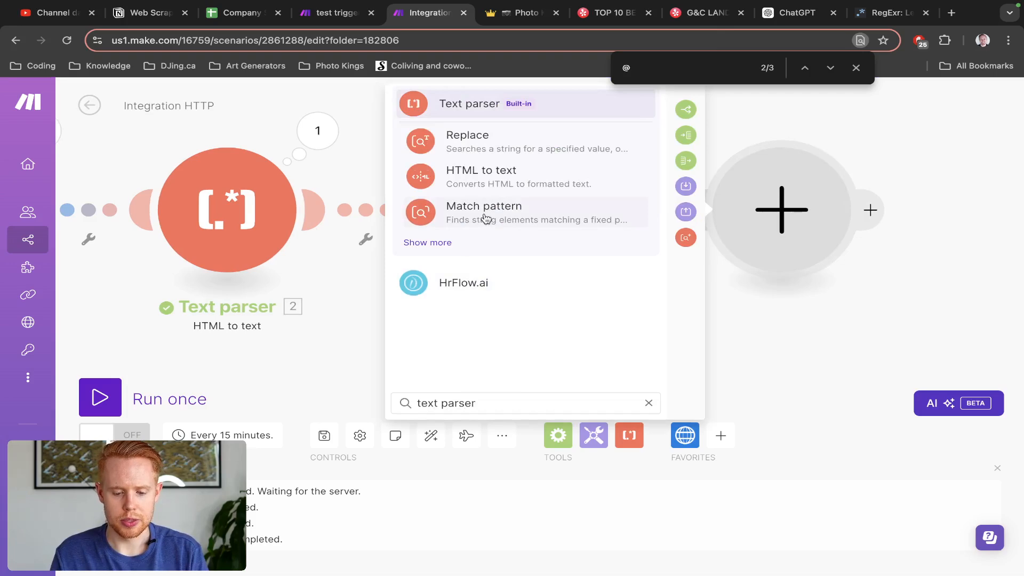
pyautogui.click(475, 104)
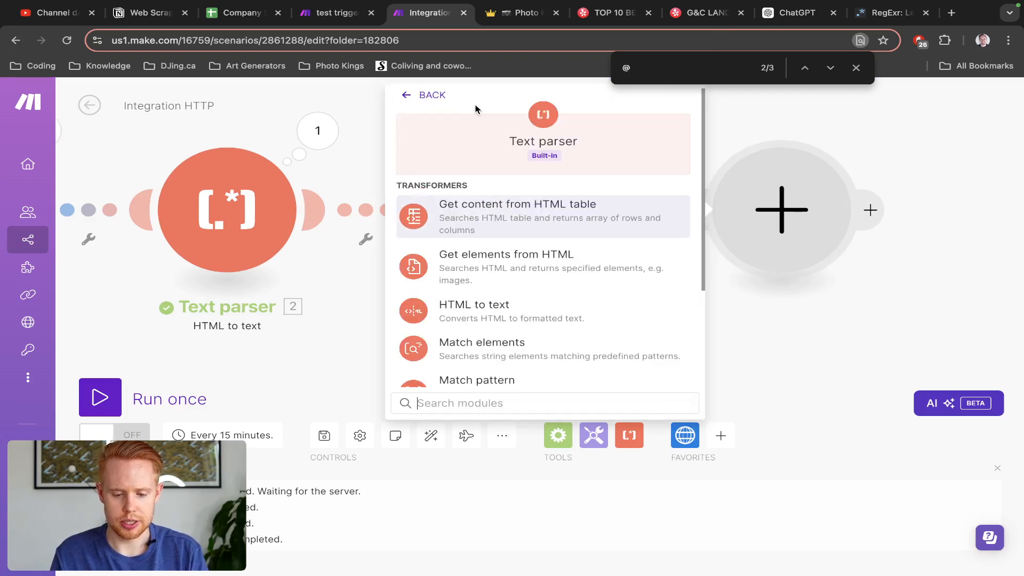
pyautogui.scroll(-1, 503, 341)
pyautogui.click(504, 327)
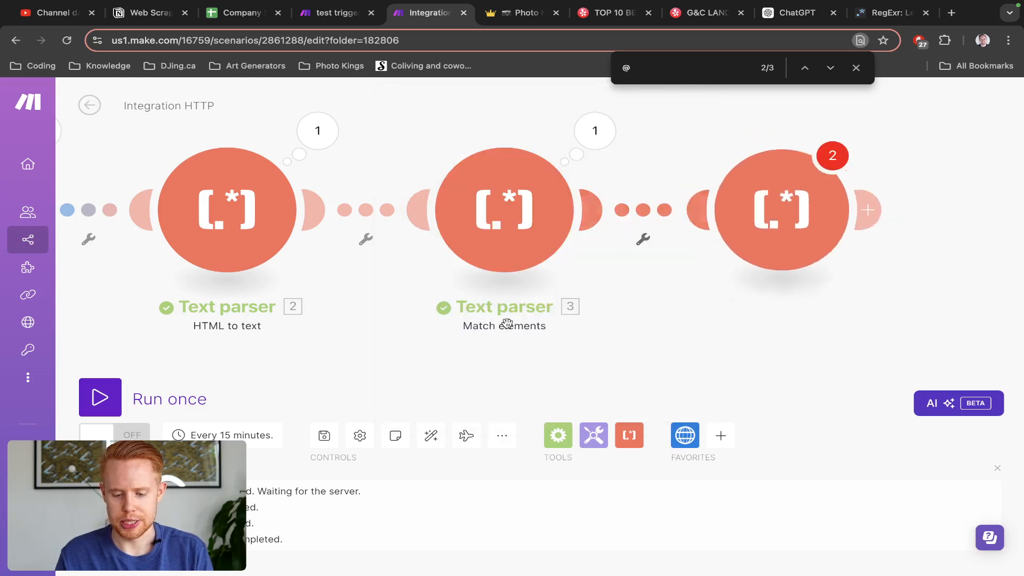
# Step: Configure the new Match elements module with the Phone numbers pattern and the Text output of the "HTML to text" module as its text
pyautogui.click(510, 218)
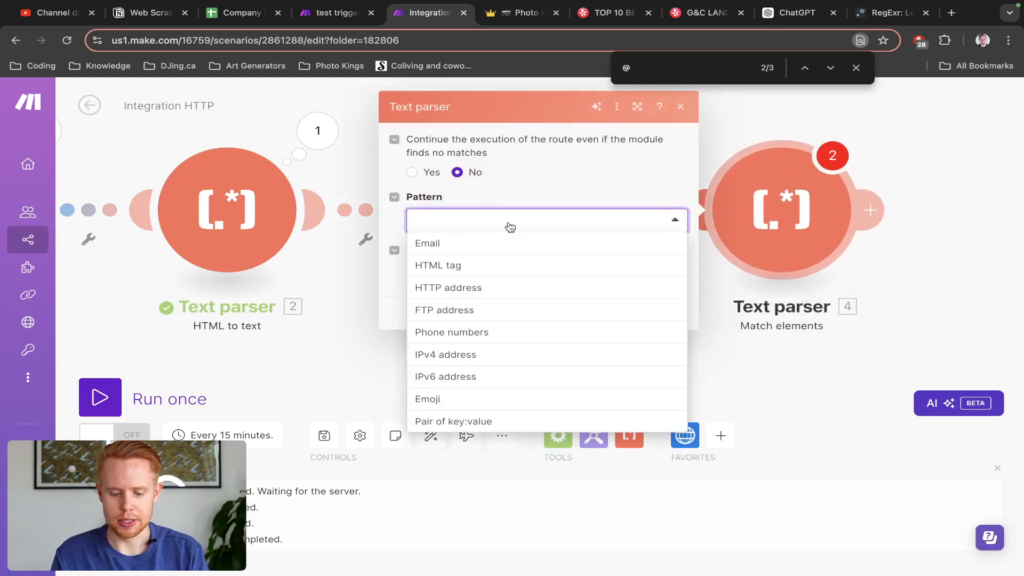
pyautogui.click(492, 331)
pyautogui.click(479, 268)
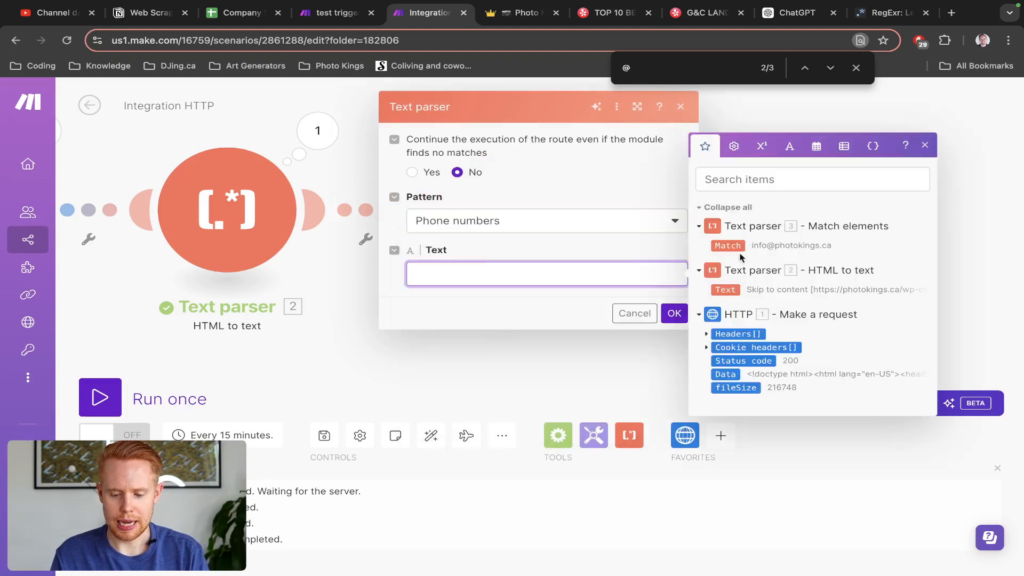
pyautogui.click(725, 289)
pyautogui.click(675, 313)
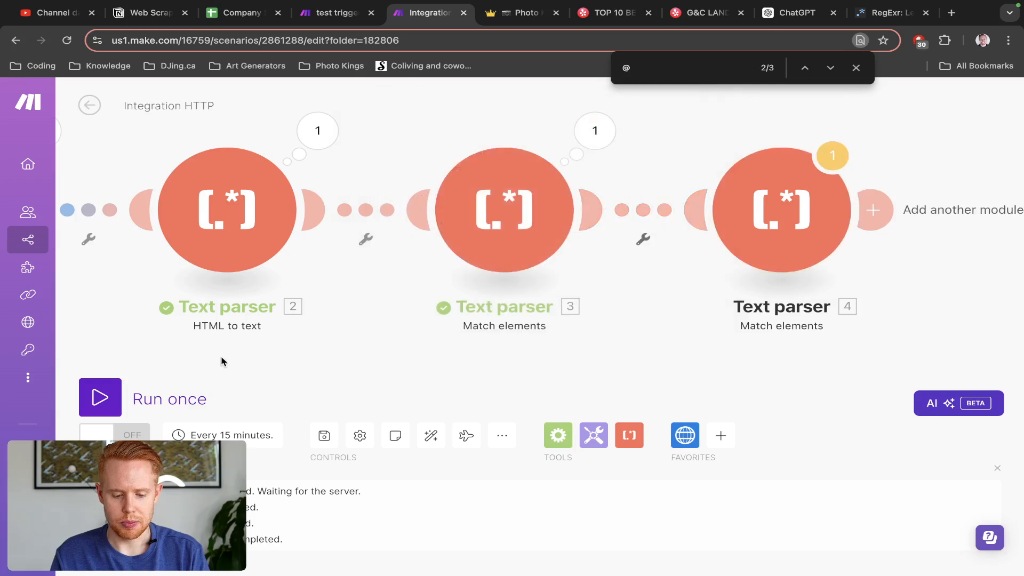
# Step: Run the scenario once and examine the phone number matches in the output bundles of the last module's Operation 1
pyautogui.click(106, 396)
pyautogui.moveTo(410, 185); pyautogui.dragTo(464, 209)
pyautogui.scroll(-4, 464, 209)
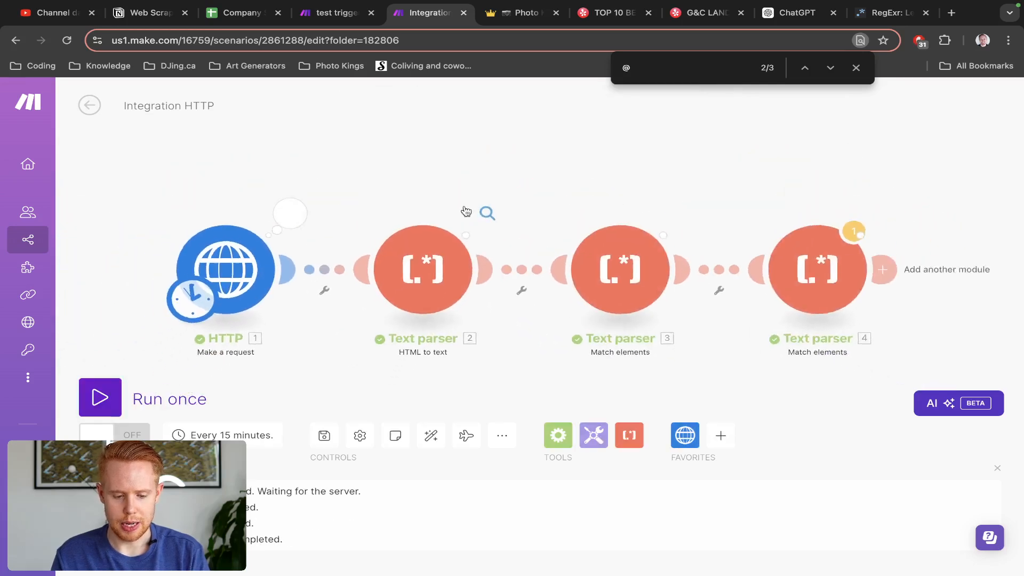
pyautogui.hscroll(3, 667, 137)
pyautogui.scroll(-2, 666, 137)
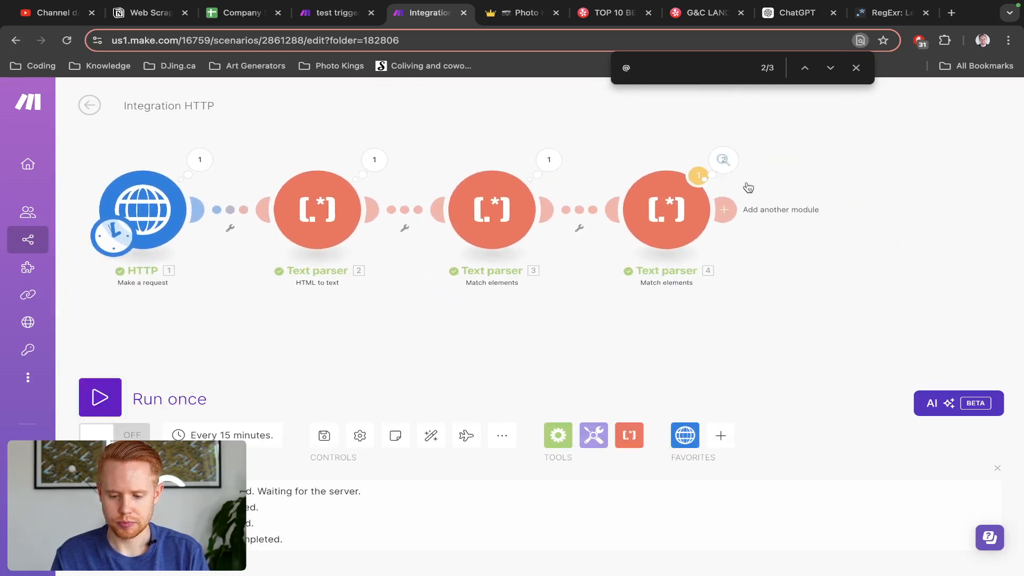
pyautogui.click(728, 162)
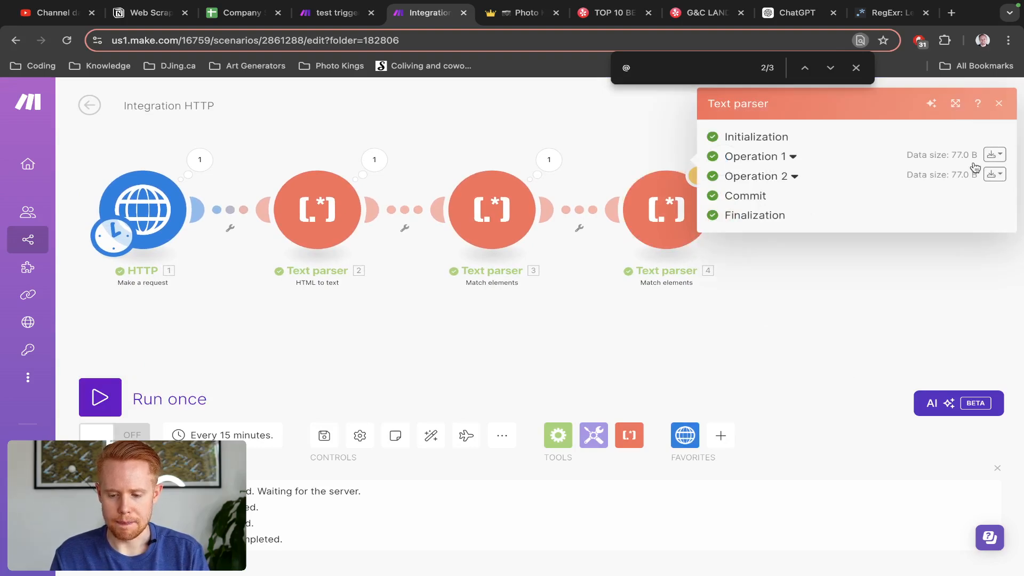
pyautogui.click(993, 155)
pyautogui.click(937, 201)
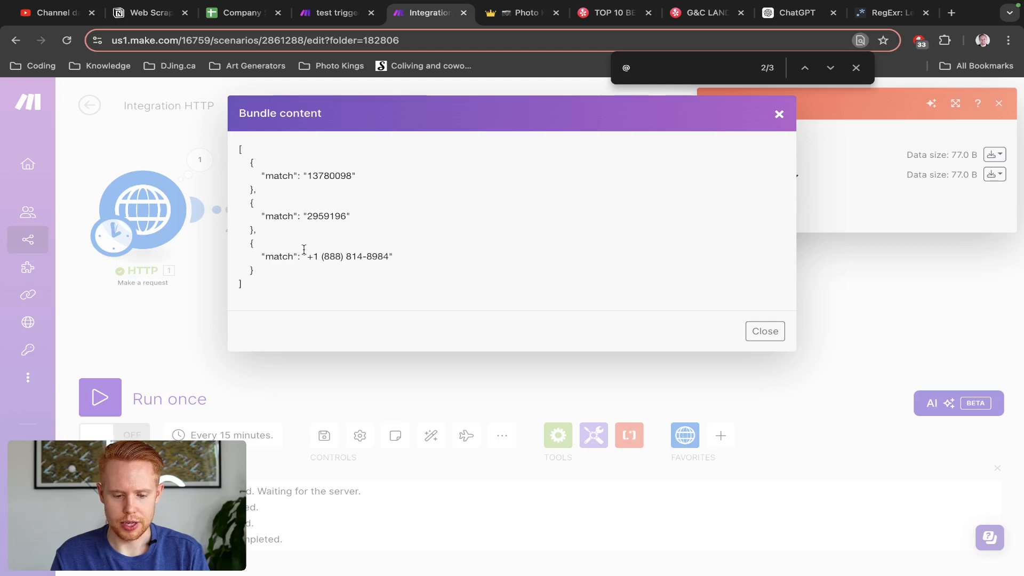
pyautogui.moveTo(313, 255); pyautogui.dragTo(387, 256)
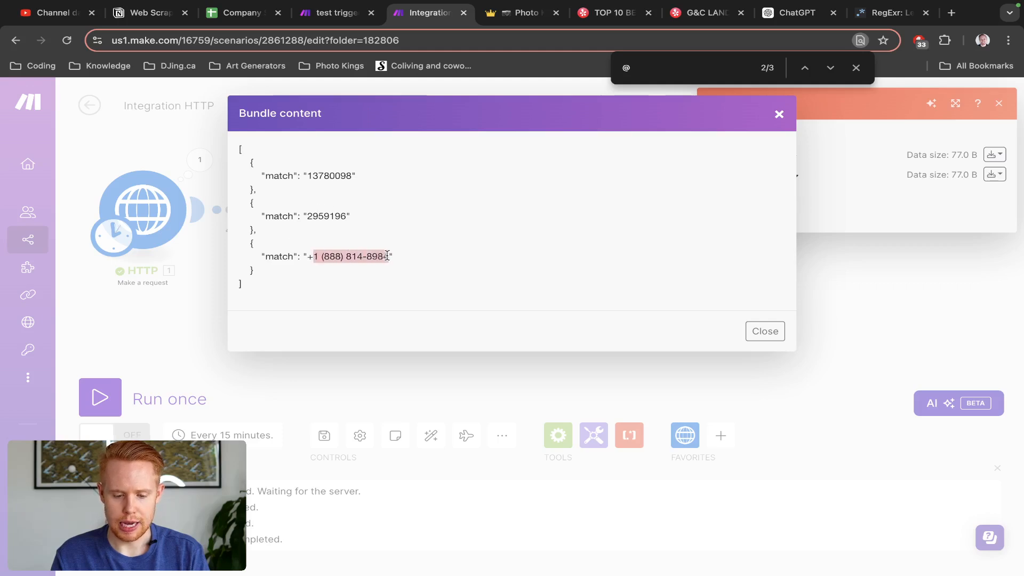
# Step: Examine the output bundles of the last module's Operation 2 and close the module's output
pyautogui.click(874, 180)
pyautogui.click(994, 174)
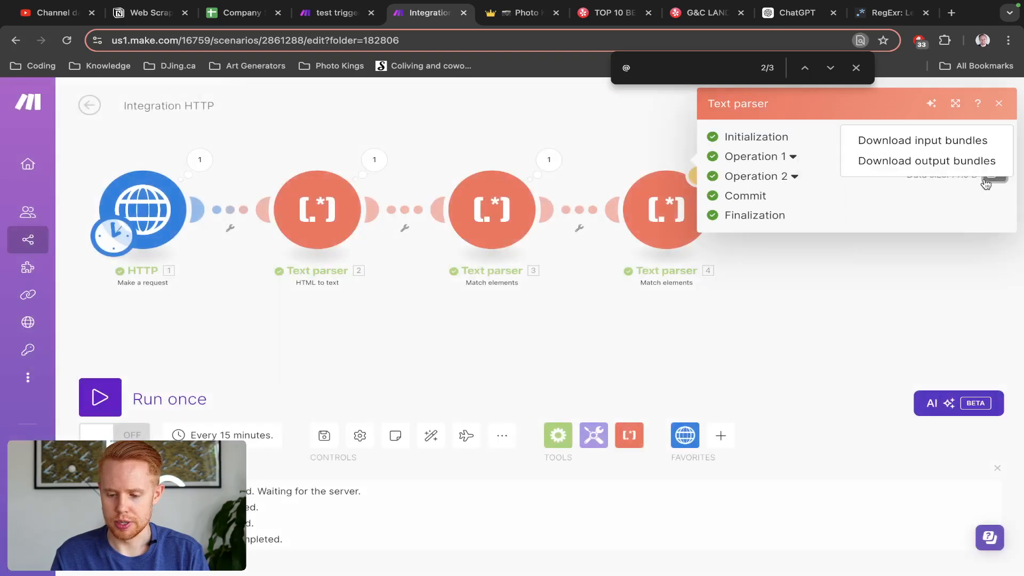
pyautogui.click(939, 168)
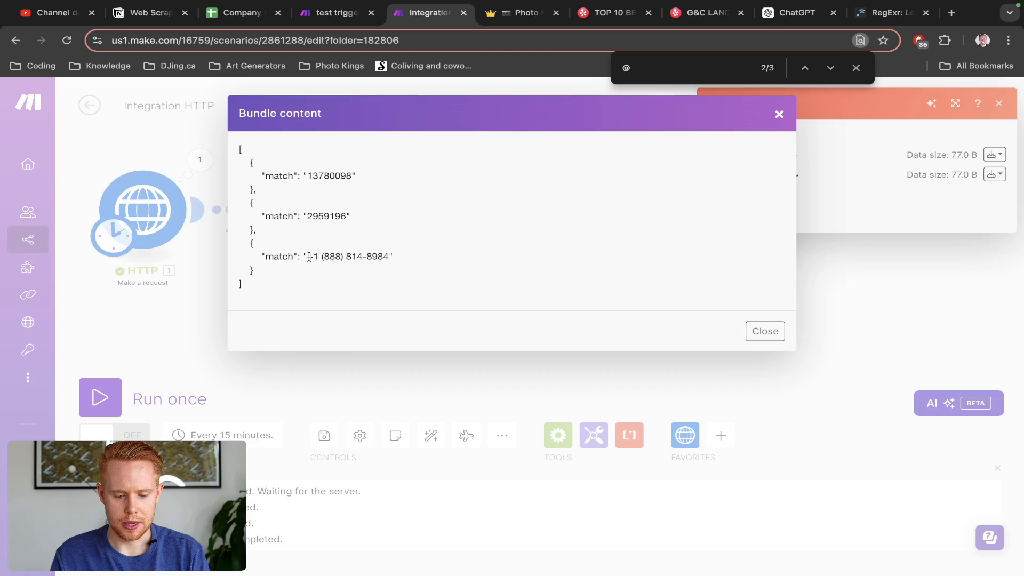
pyautogui.moveTo(307, 257); pyautogui.dragTo(371, 256)
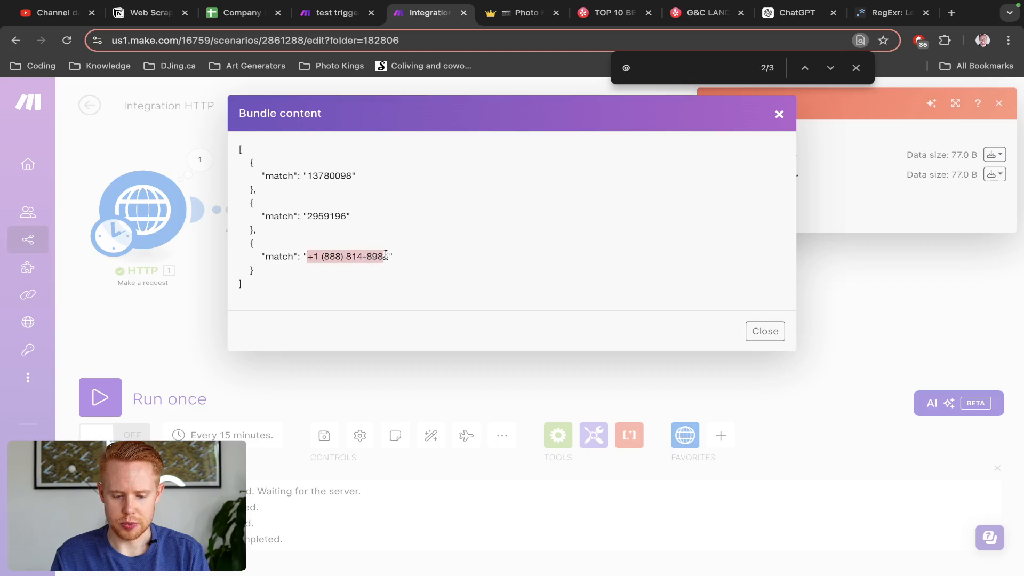
pyautogui.click(760, 333)
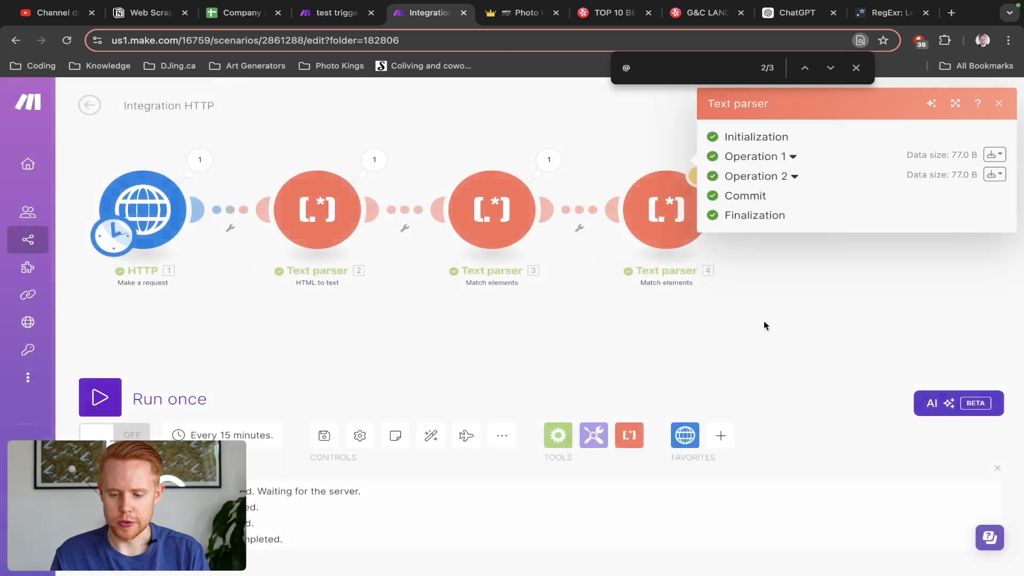
pyautogui.click(998, 103)
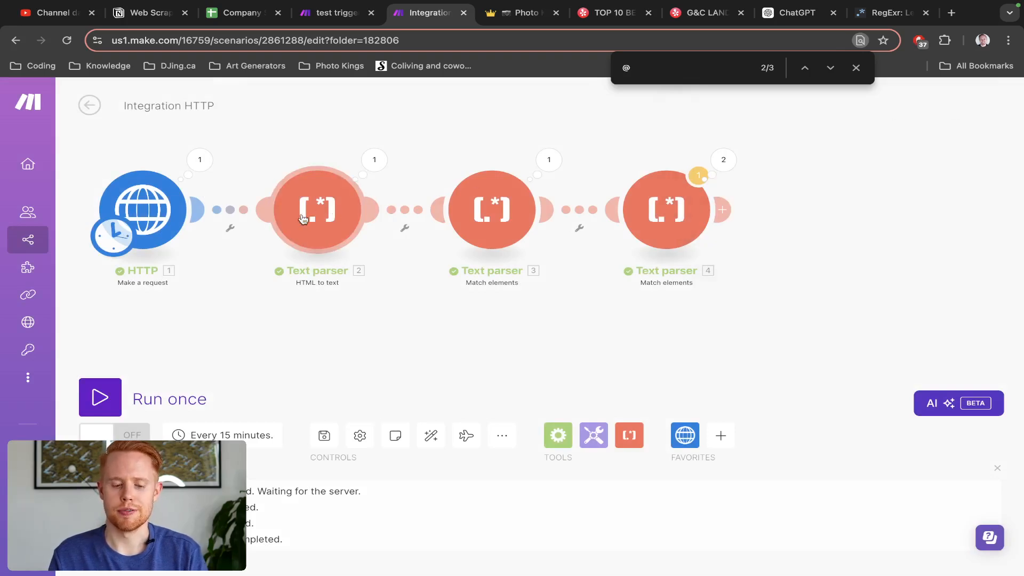
# Step: Open the settings of the phone number Match elements module
pyautogui.moveTo(244, 153); pyautogui.dragTo(356, 157)
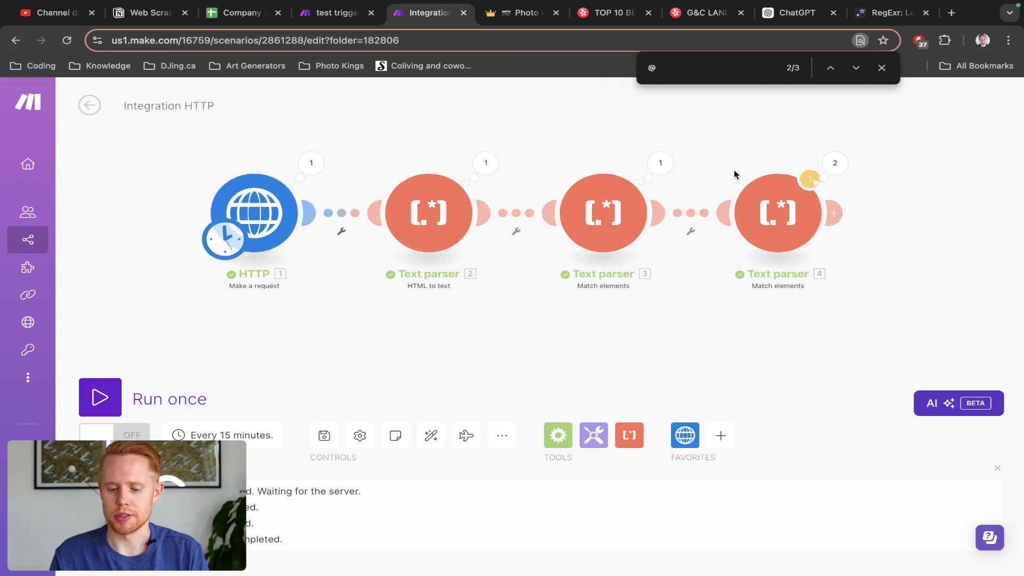
pyautogui.scroll(-10, 697, 183)
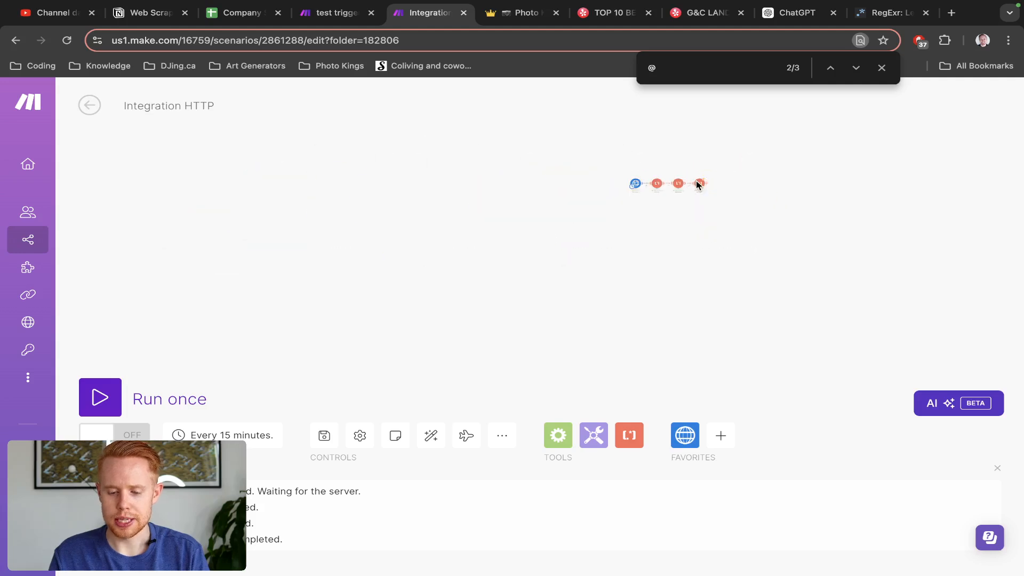
pyautogui.scroll(10, 696, 182)
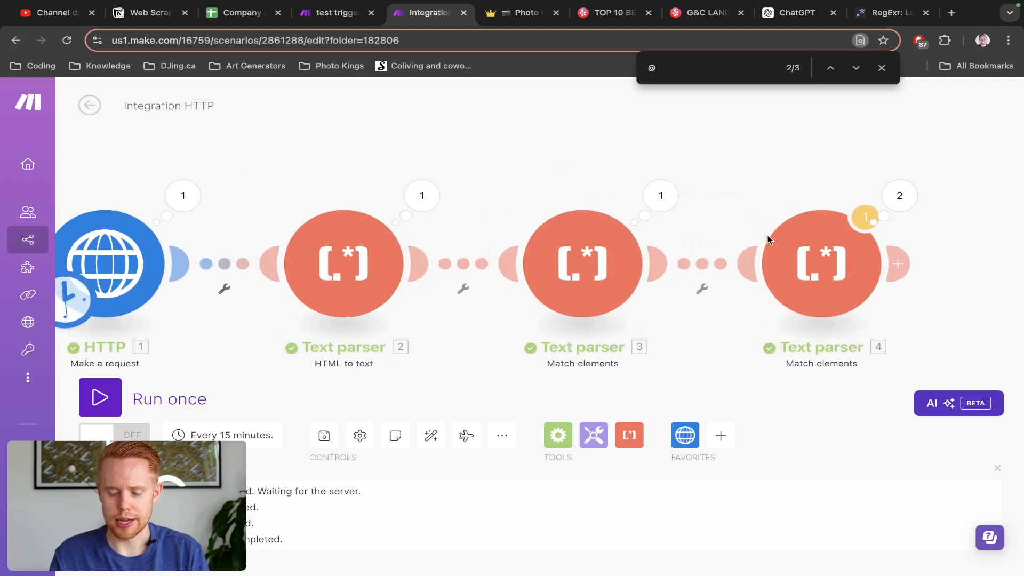
pyautogui.click(793, 256)
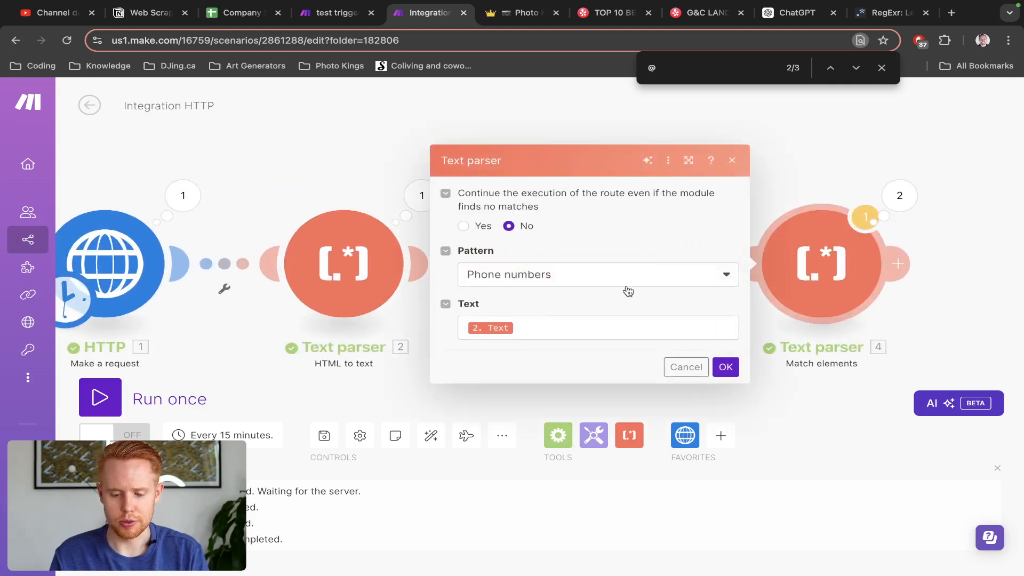
# Step: Switch to the photokings.ca page and examine its content, highlighting the main heading "Capturing More Than 1,000+ Events Yearly"
pyautogui.hotkey('ctrl', 'Tab')
pyautogui.scroll(15, 528, 288)
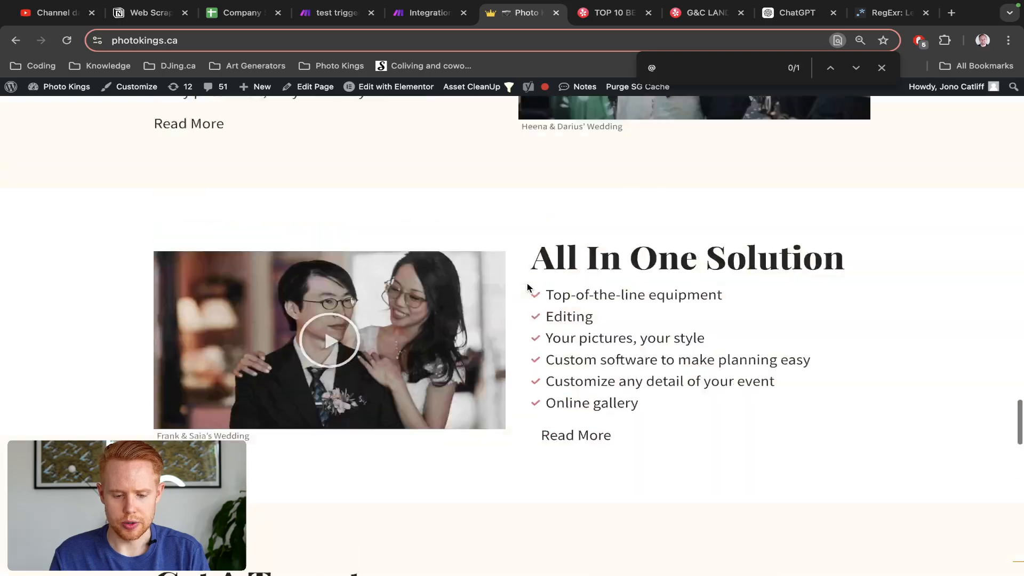
pyautogui.scroll(20, 527, 288)
pyautogui.scroll(-10, 528, 288)
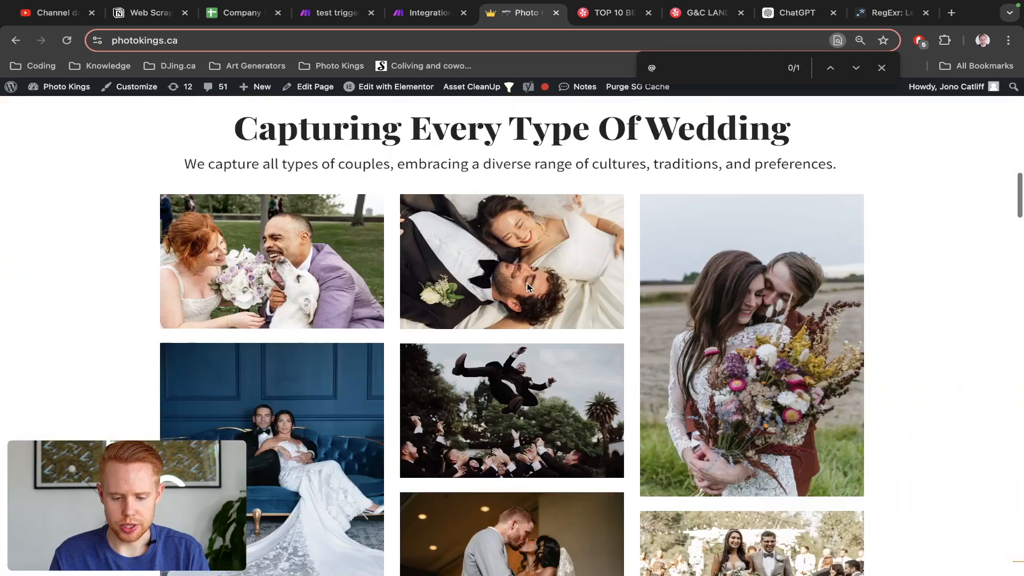
pyautogui.scroll(-20, 527, 288)
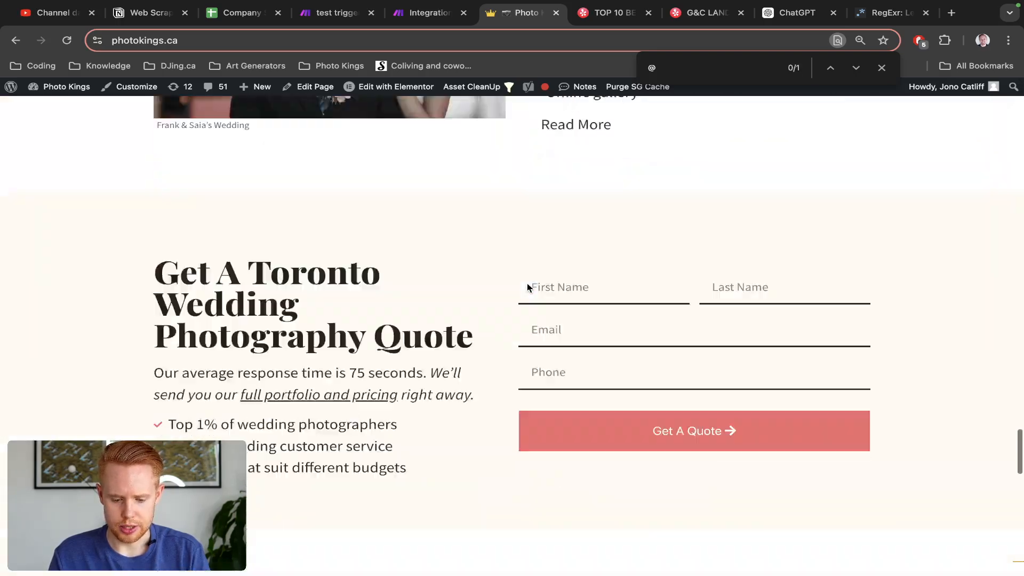
pyautogui.scroll(-10, 527, 288)
pyautogui.scroll(15, 527, 288)
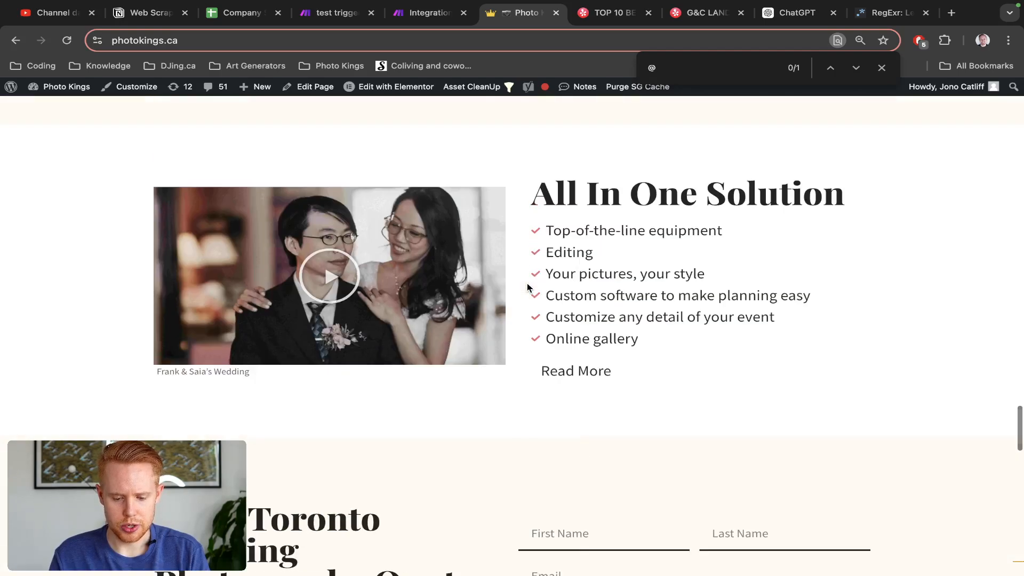
pyautogui.scroll(20, 528, 288)
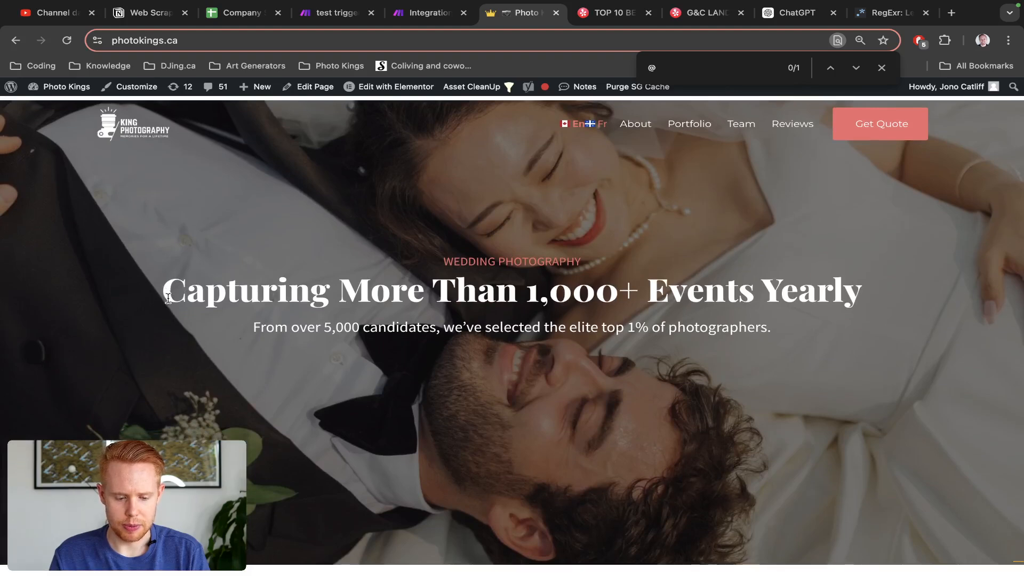
pyautogui.moveTo(160, 292); pyautogui.dragTo(868, 318)
pyautogui.click(868, 315)
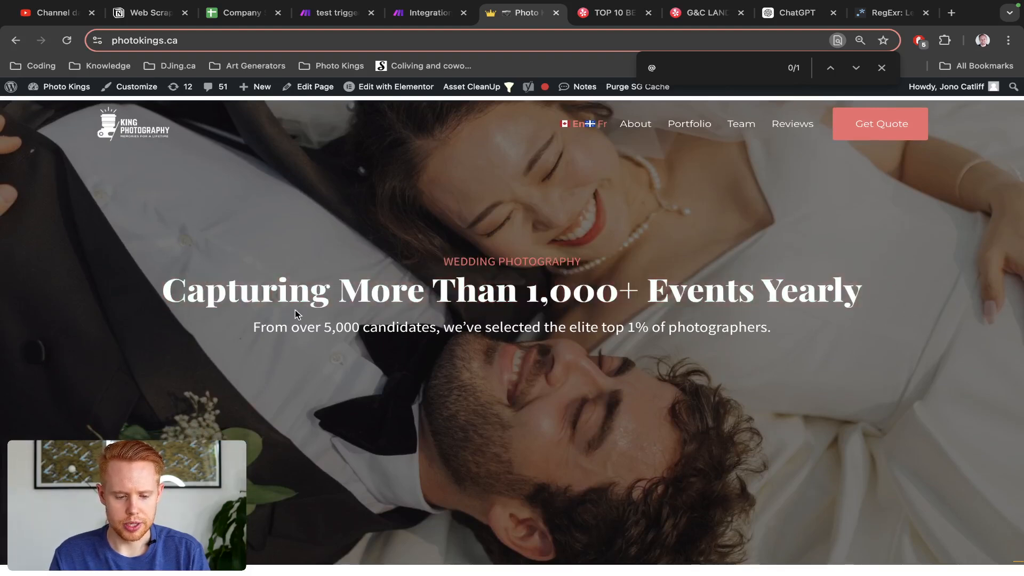
pyautogui.moveTo(160, 292); pyautogui.dragTo(856, 293)
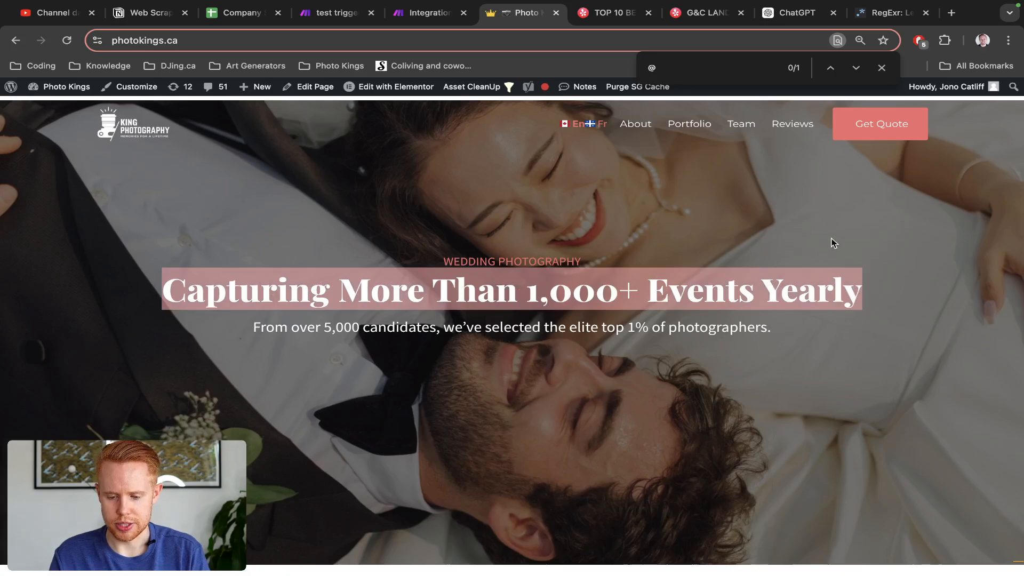
# Step: Close the page search on photokings.ca, open the developer tools and inspect the HTML of the page's headings
pyautogui.click(881, 69)
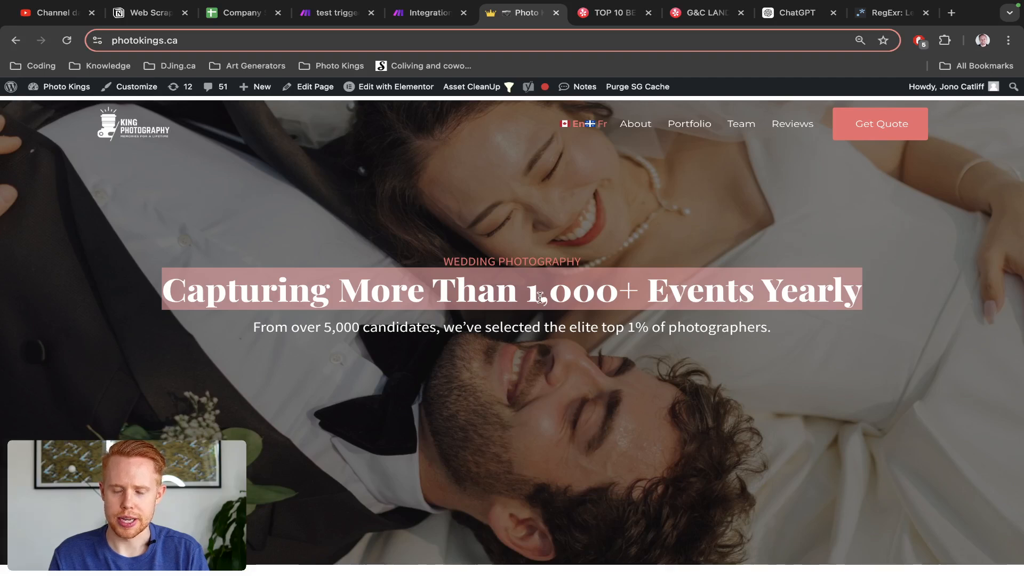
pyautogui.click(1008, 41)
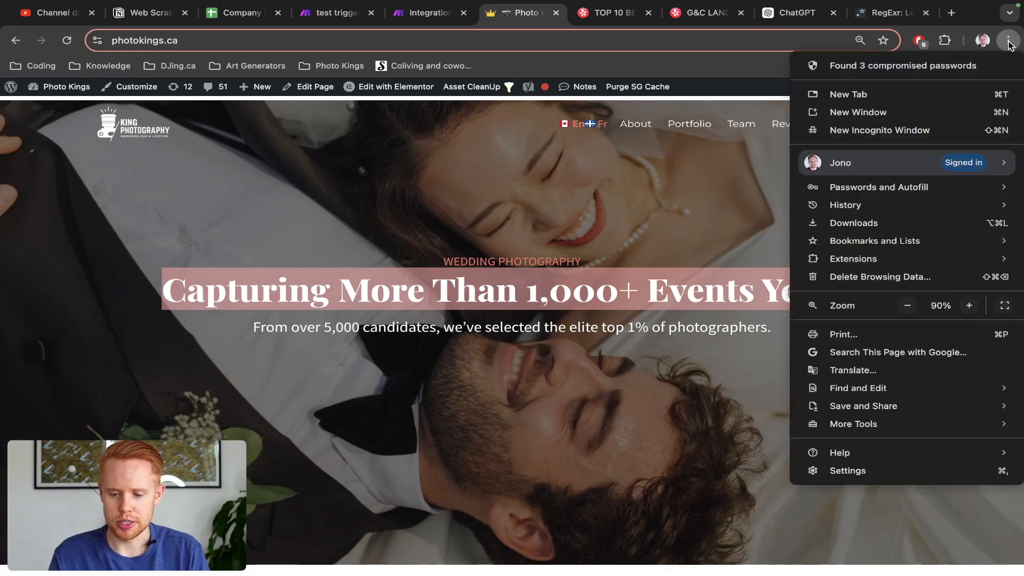
pyautogui.moveTo(900, 430)
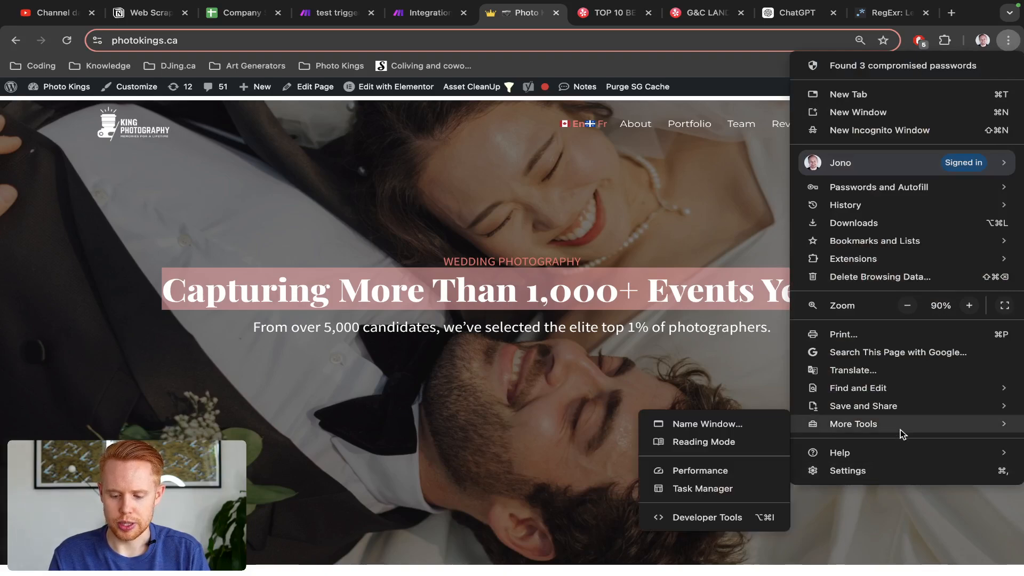
pyautogui.click(735, 523)
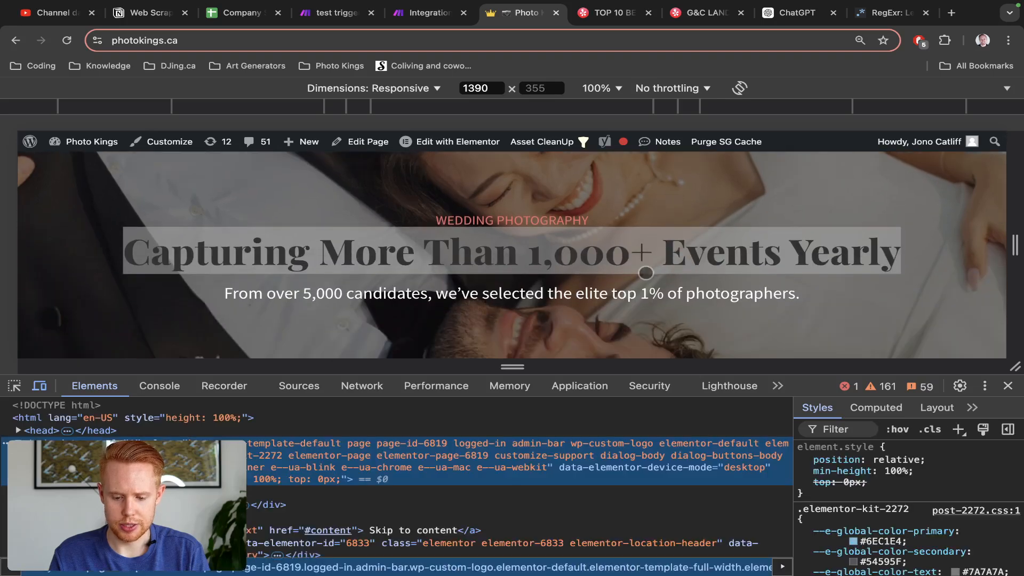
pyautogui.press('super+shift+c')
pyautogui.click(494, 262)
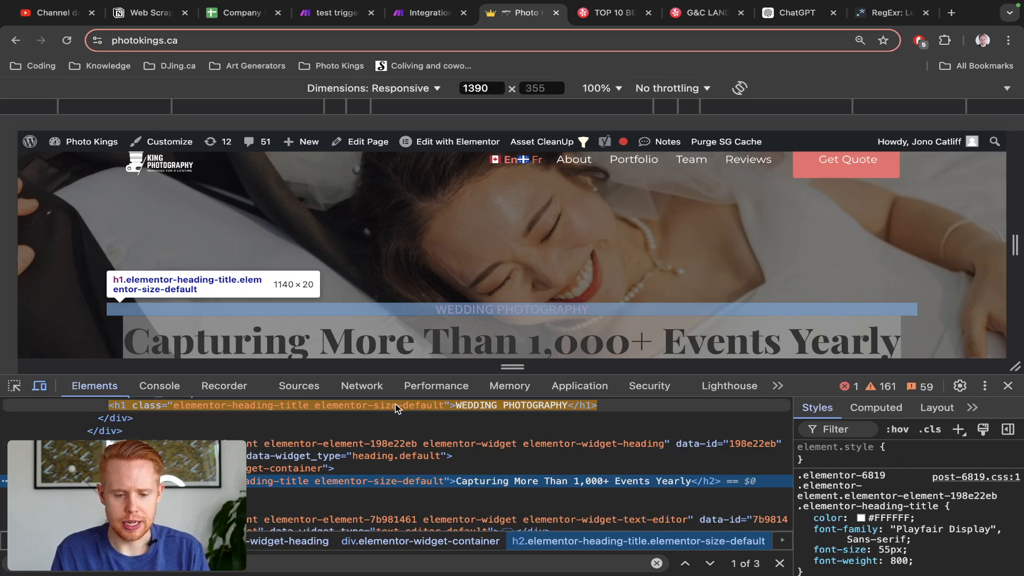
# Step: Return to the Make scenario and confirm the phone number Match elements module's settings
pyautogui.hotkey('ctrl', 'shift', 'Tab')
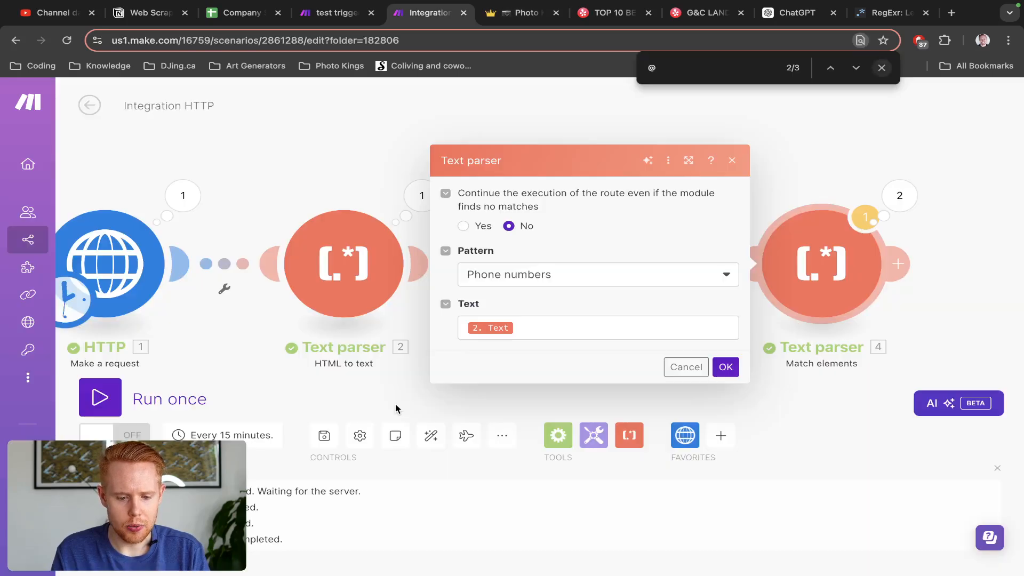
pyautogui.click(725, 366)
pyautogui.moveTo(699, 125); pyautogui.dragTo(429, 123)
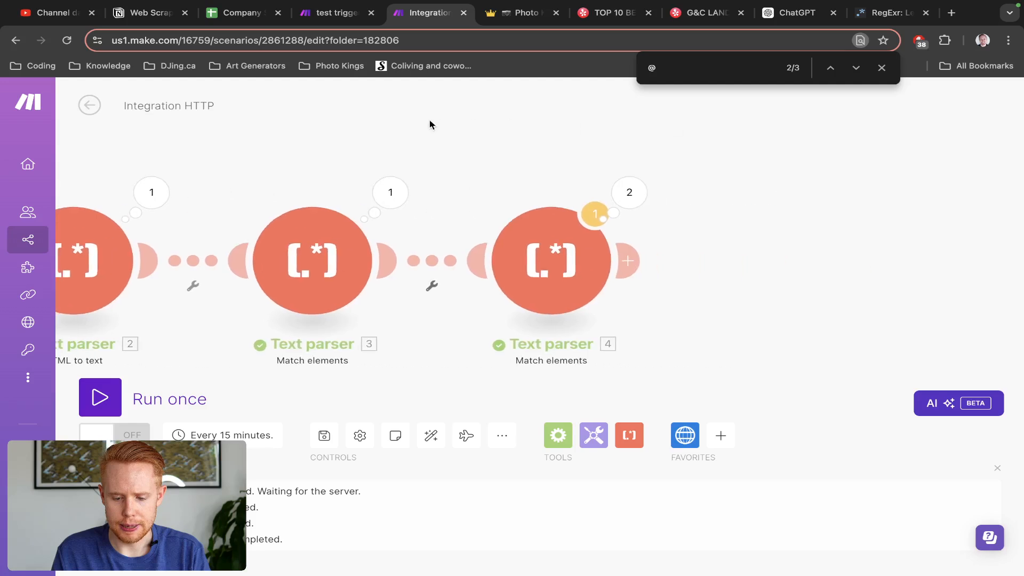
pyautogui.scroll(-3, 690, 235)
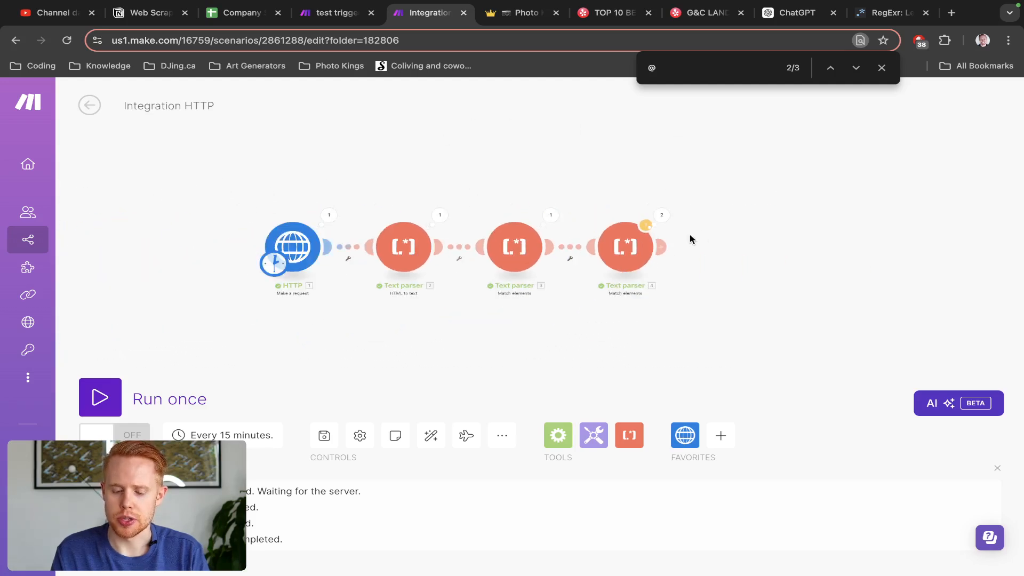
pyautogui.scroll(2, 690, 235)
pyautogui.scroll(1, 692, 240)
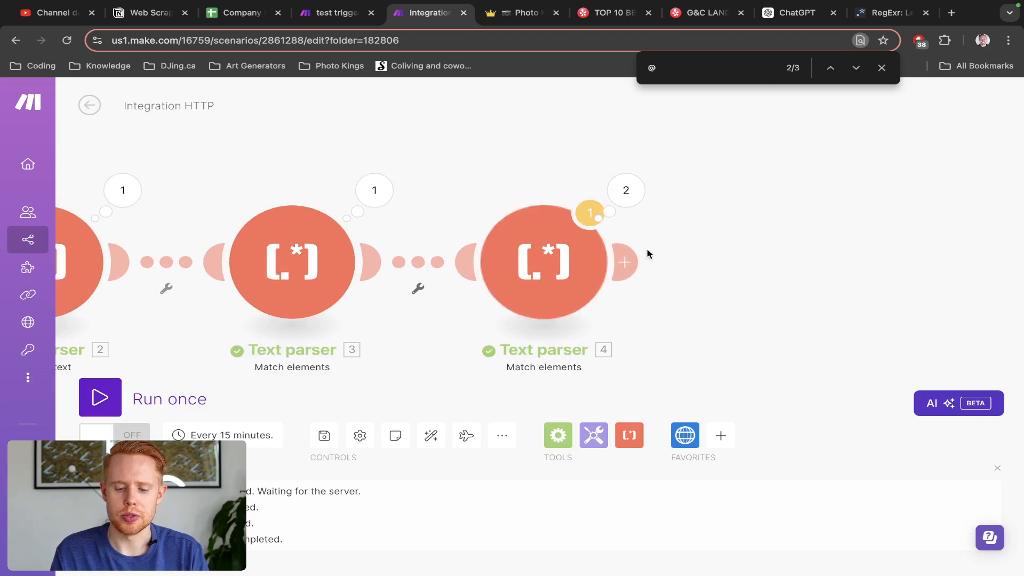
# Step: Add an OpenAI "Create a Completion (Prompt)" module after the last Text parser module and connect it to the scenario flow automatically
pyautogui.click(625, 261)
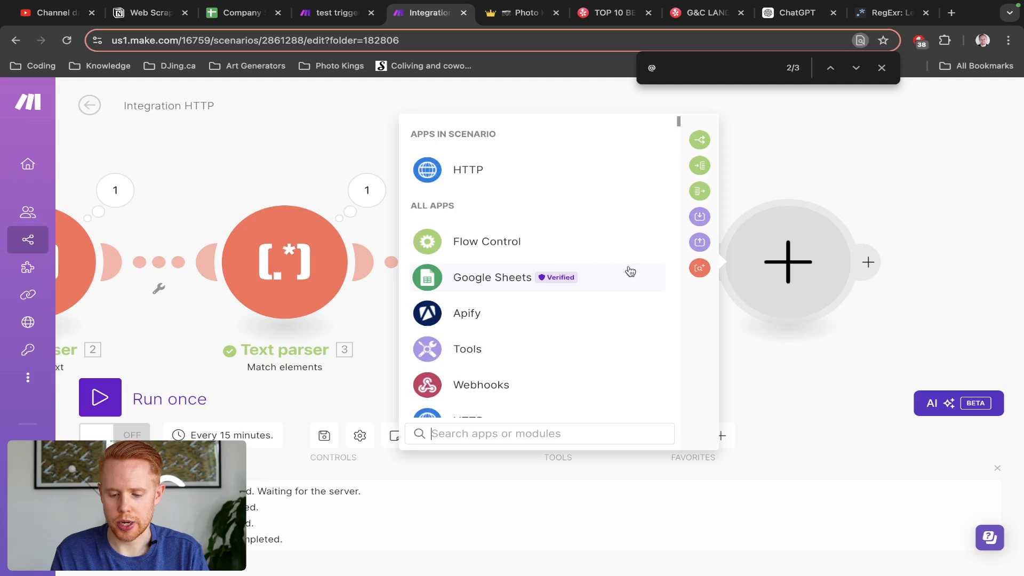
pyautogui.write('chat')
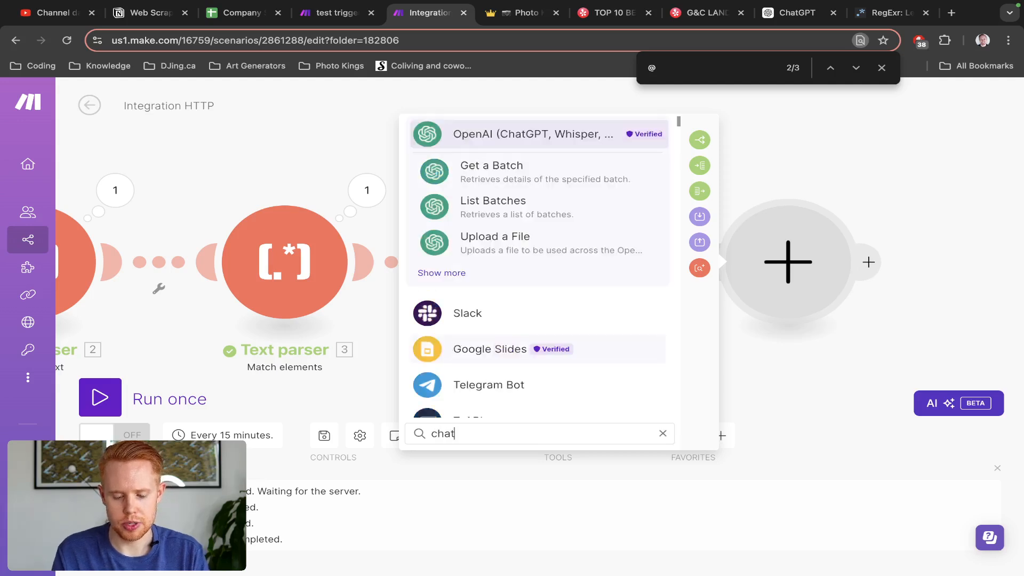
pyautogui.write('gpt')
pyautogui.click(523, 134)
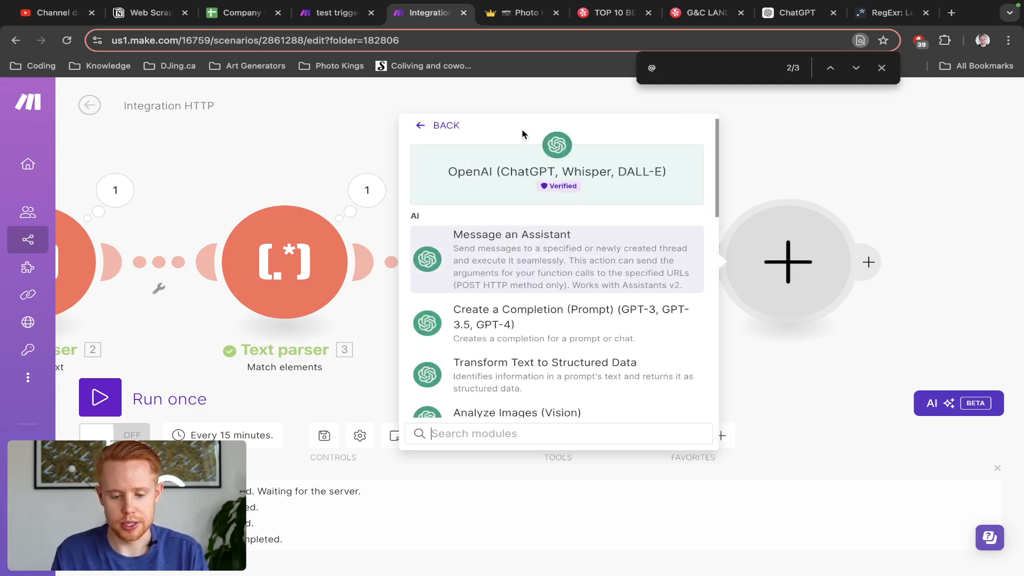
pyautogui.scroll(-2, 517, 301)
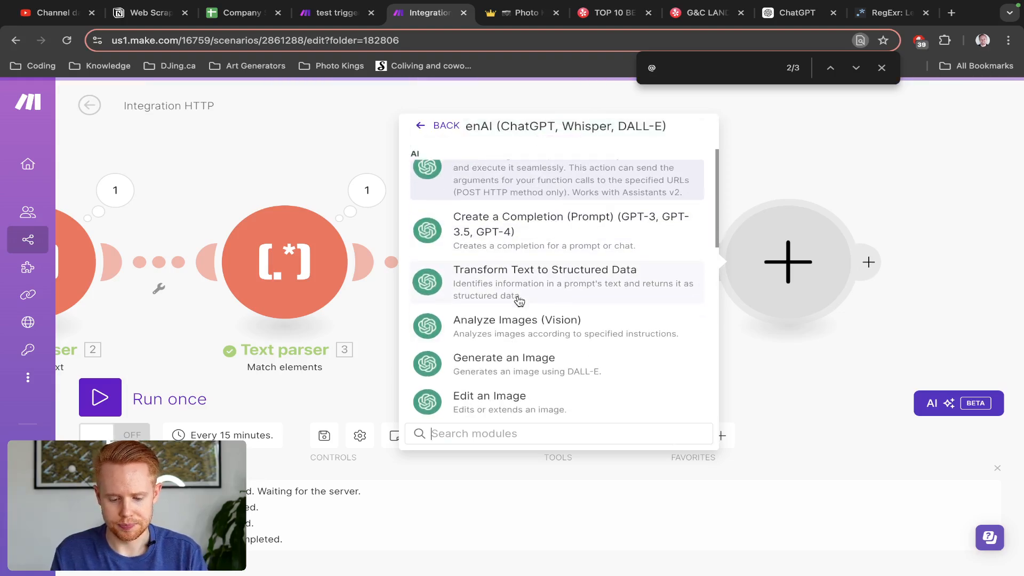
pyautogui.scroll(-2, 518, 301)
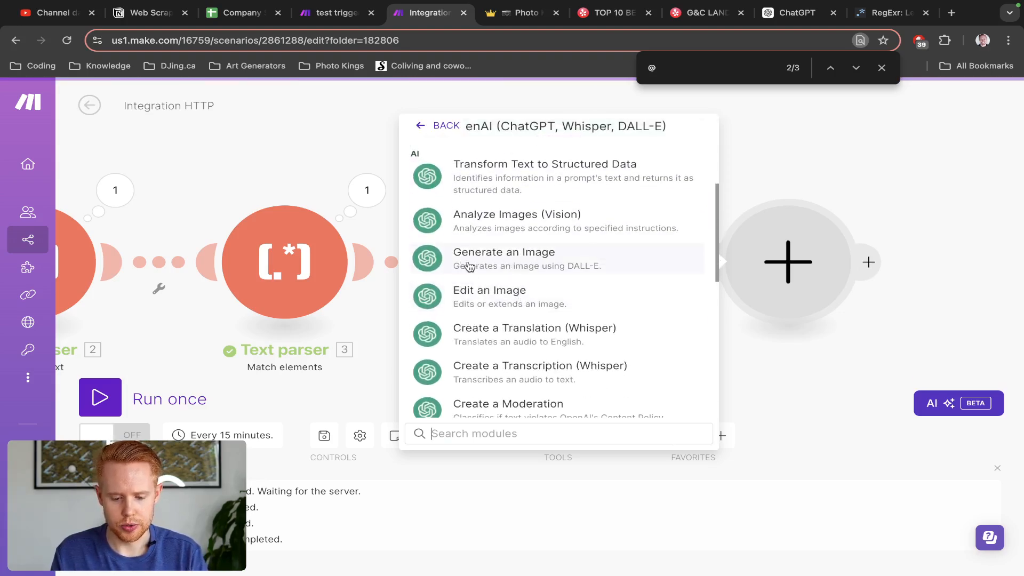
pyautogui.scroll(-3, 473, 276)
pyautogui.scroll(3, 474, 277)
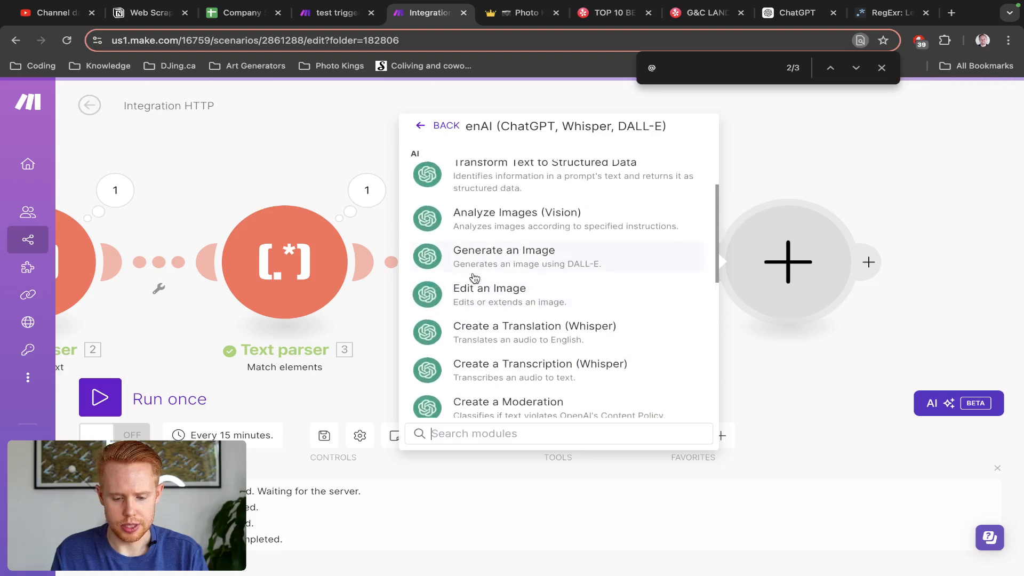
pyautogui.scroll(5, 474, 277)
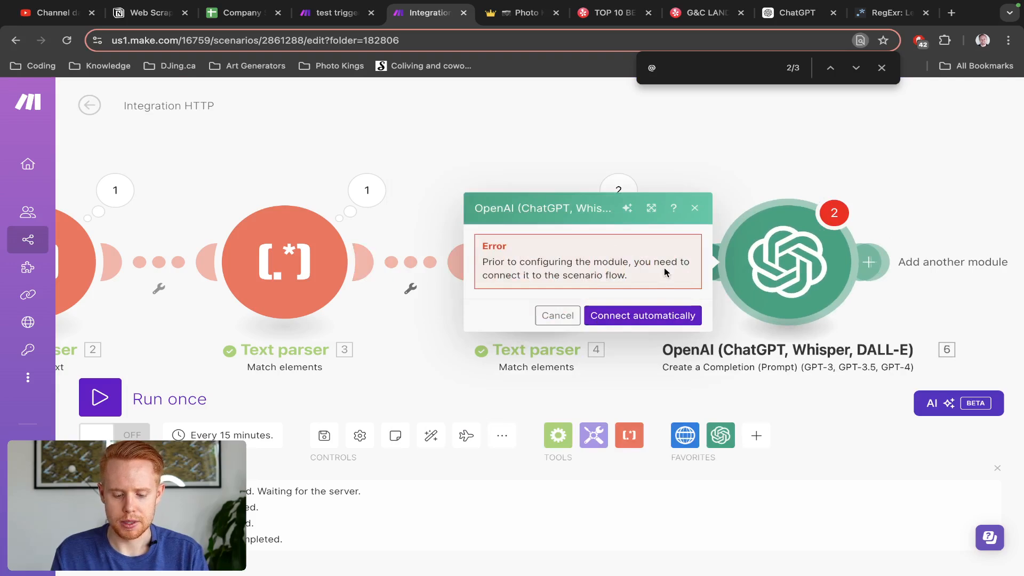
pyautogui.click(644, 314)
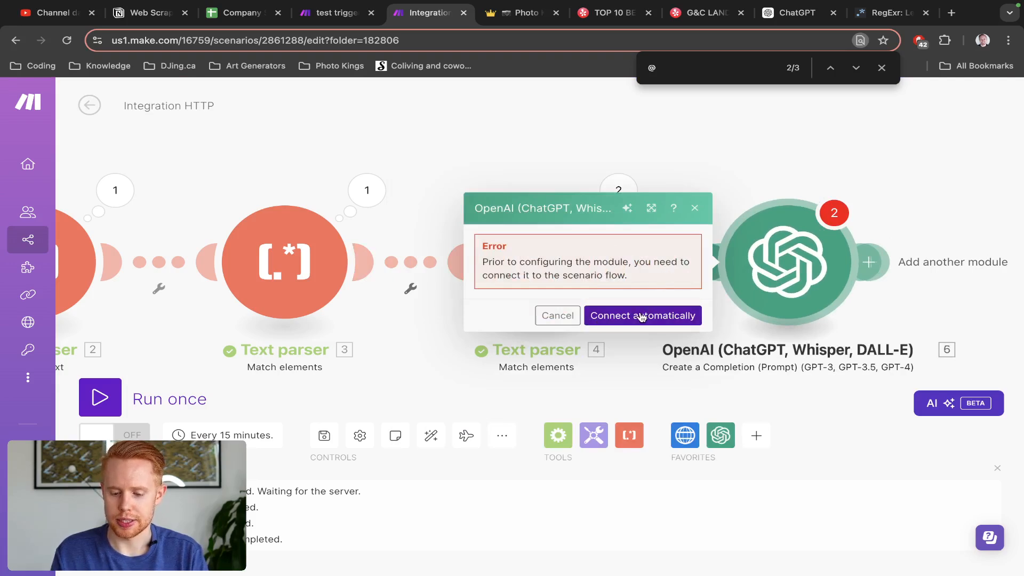
# Step: Configure the OpenAI module with My OpenAI connection, the Create a Chat Completion (GPT Models) method and the GPT-4o model
pyautogui.click(547, 160)
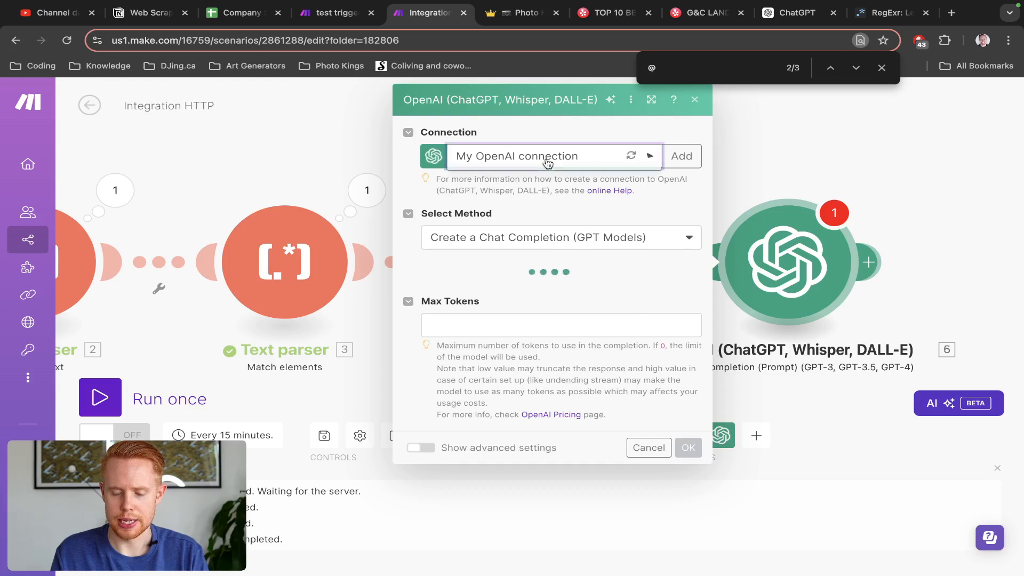
pyautogui.click(641, 217)
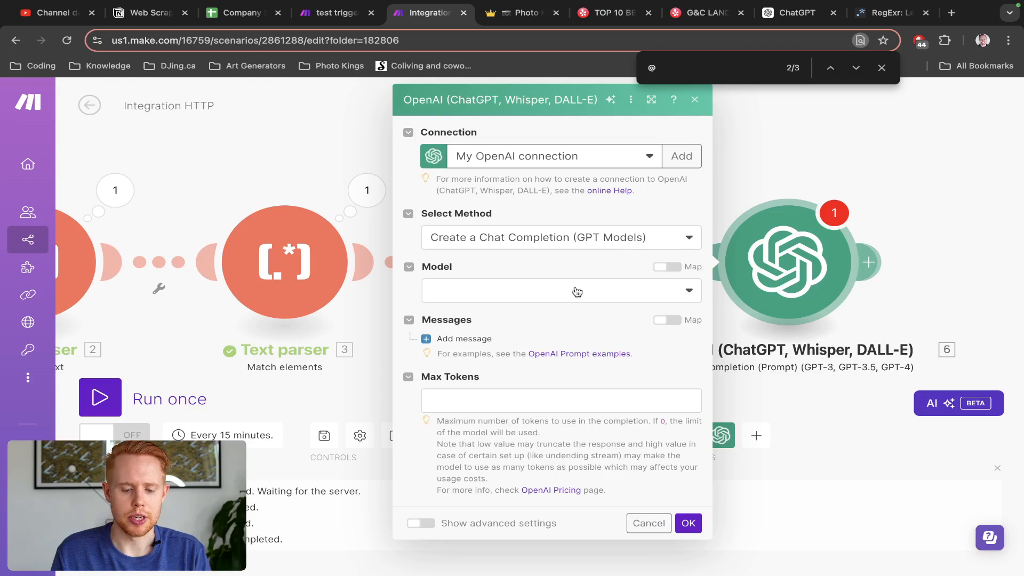
pyautogui.click(550, 246)
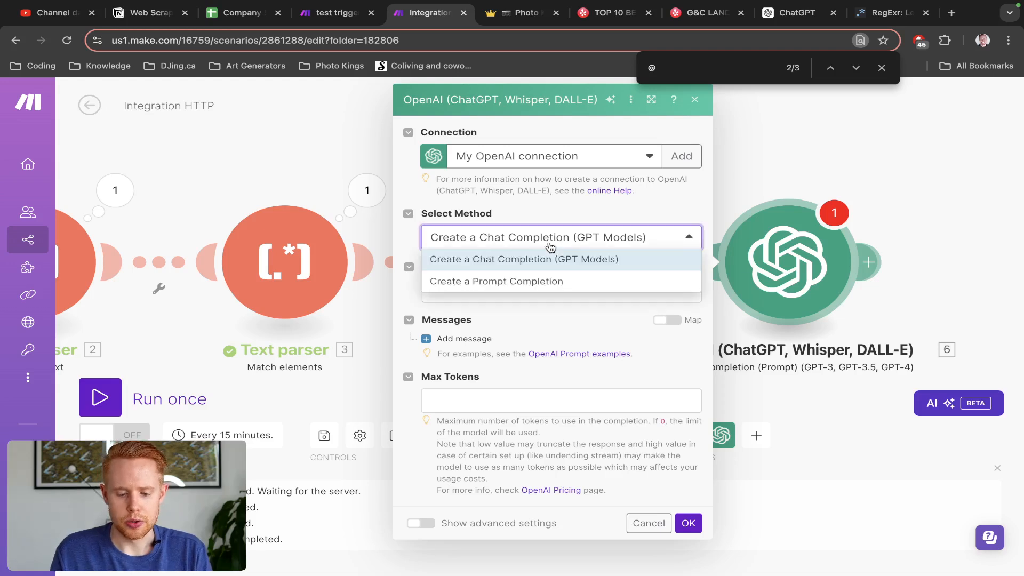
pyautogui.click(489, 262)
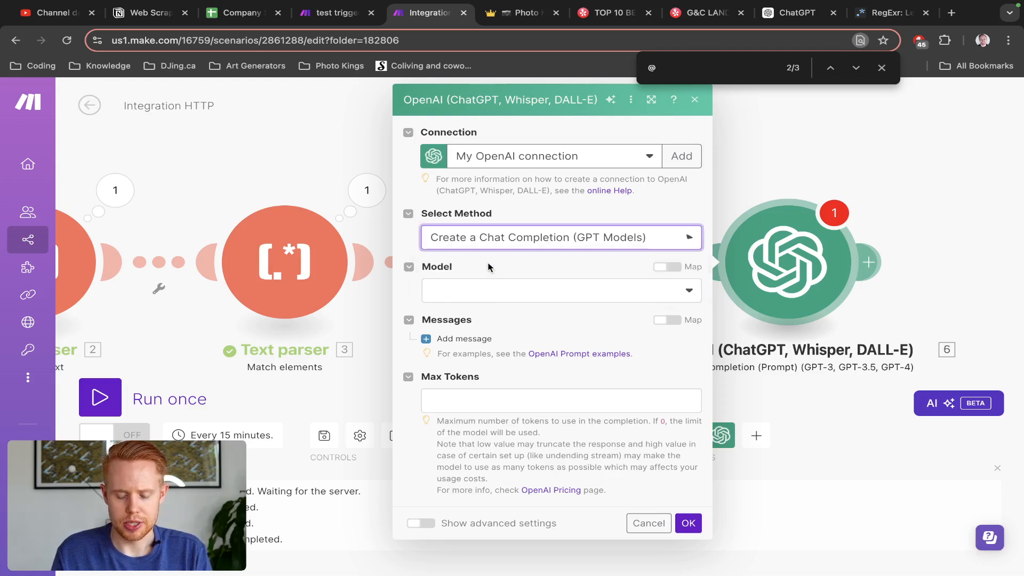
pyautogui.click(483, 291)
pyautogui.click(464, 349)
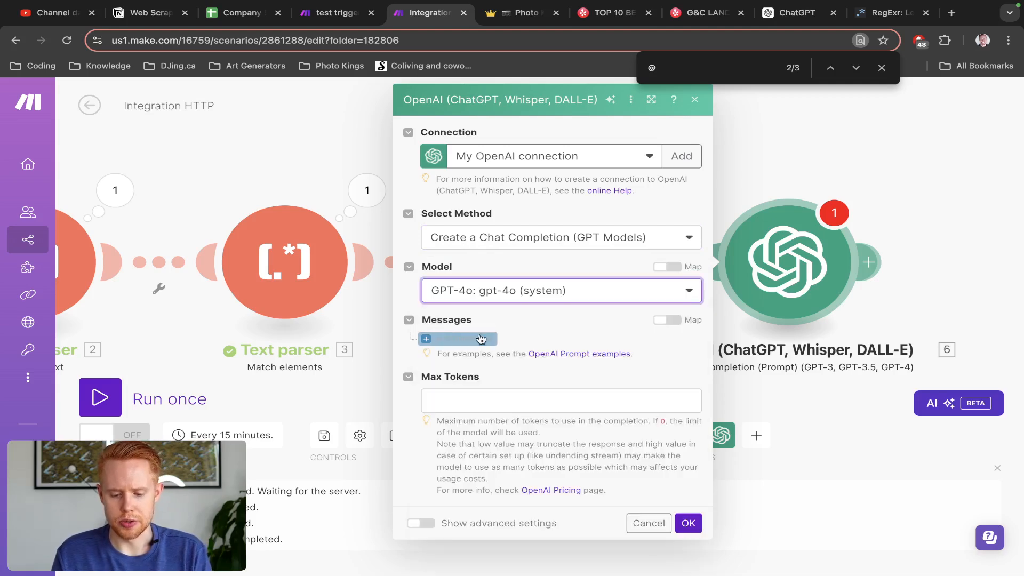
# Step: Add a first message to the OpenAI module with the System role
pyautogui.click(469, 339)
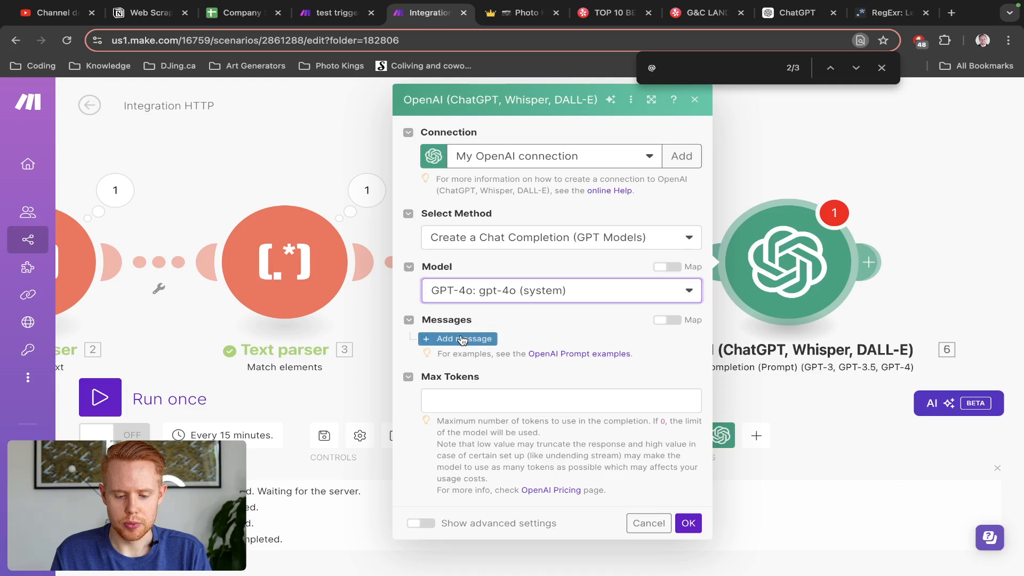
pyautogui.scroll(-2, 537, 347)
pyautogui.click(500, 294)
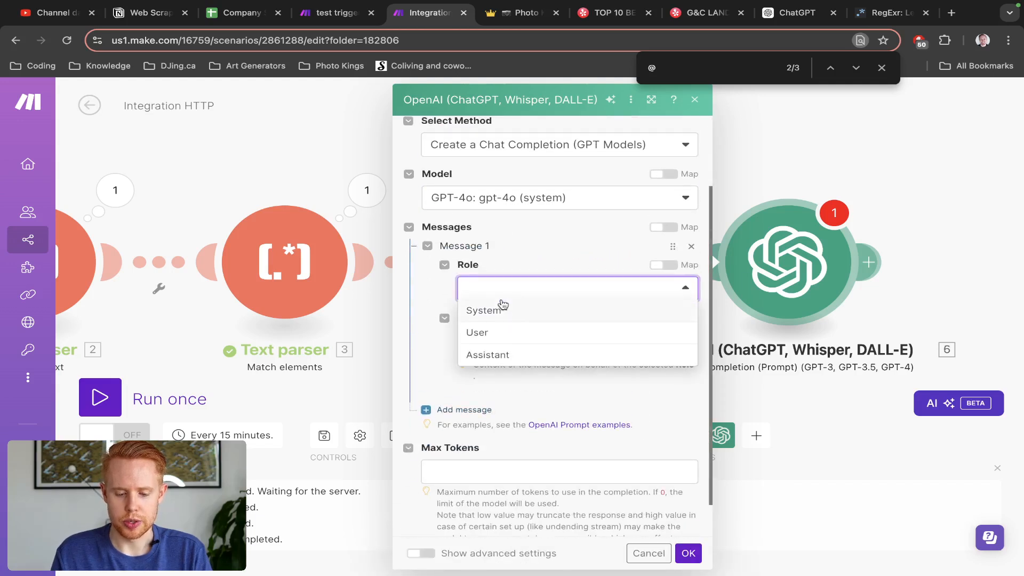
pyautogui.click(501, 312)
pyautogui.click(507, 344)
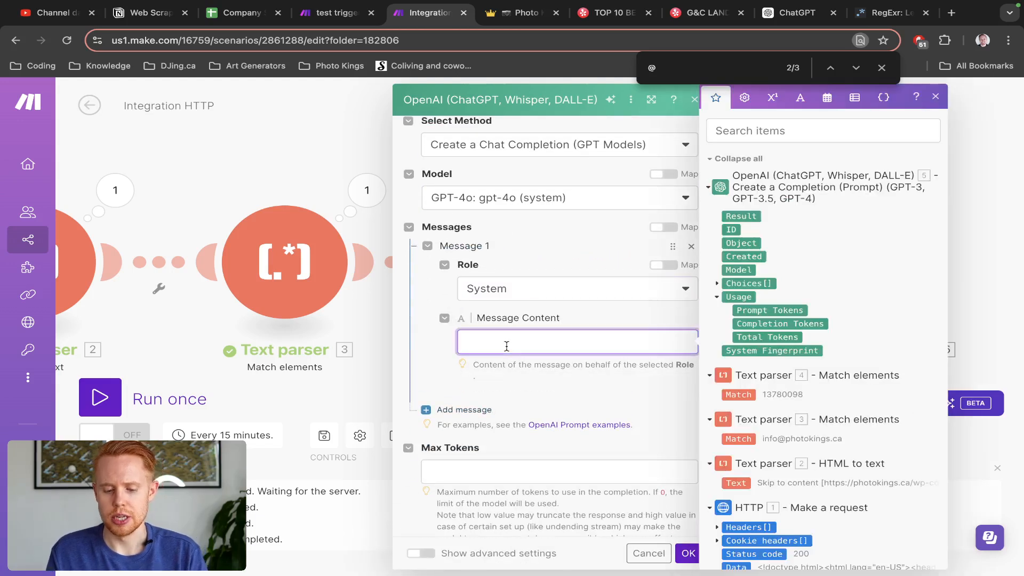
# Step: Examine the "WEDDING PHOTOGRAPHY" heading on the photokings.ca page with the developer tools closed, and return to the Make scenario
pyautogui.hotkey('ctrl', 'Tab')
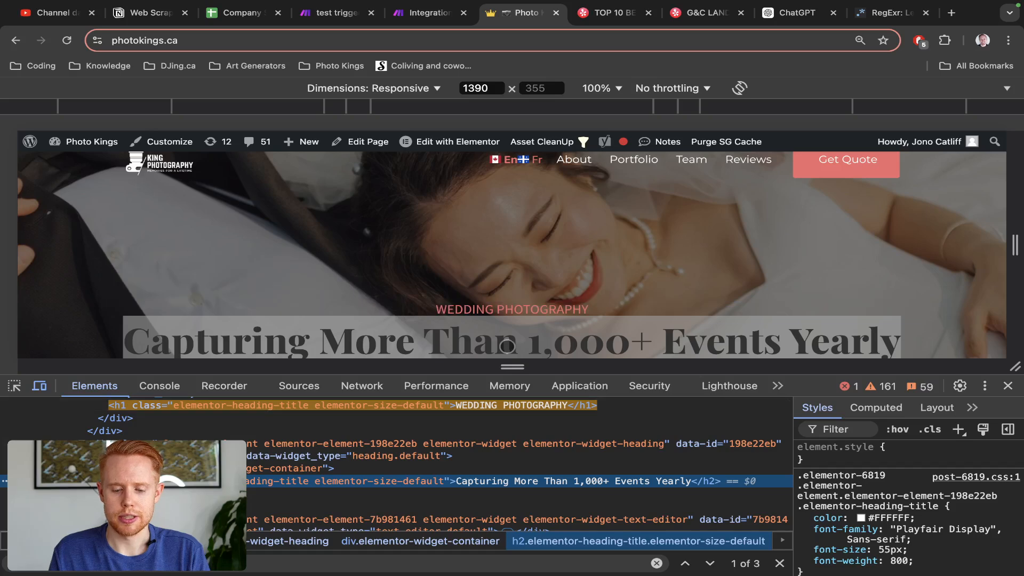
pyautogui.click(1011, 386)
pyautogui.scroll(-1, 624, 365)
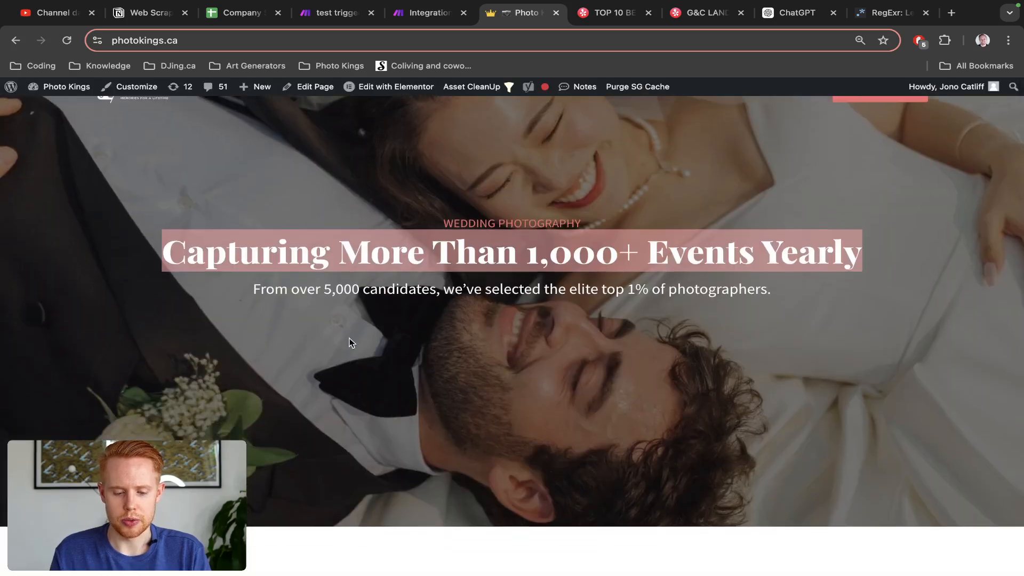
pyautogui.moveTo(443, 223); pyautogui.dragTo(590, 230)
pyautogui.hotkey('ctrl', 'shift', 'Tab')
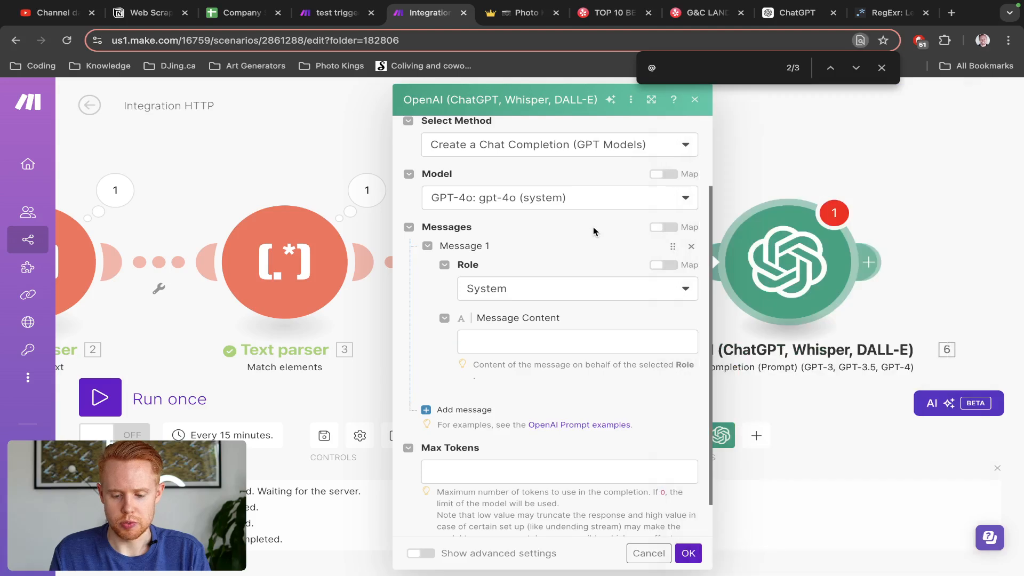
# Step: Begin the System message content with "Please pull out all the text in the first header tag on this website"
pyautogui.click(501, 346)
pyautogui.write('Ple')
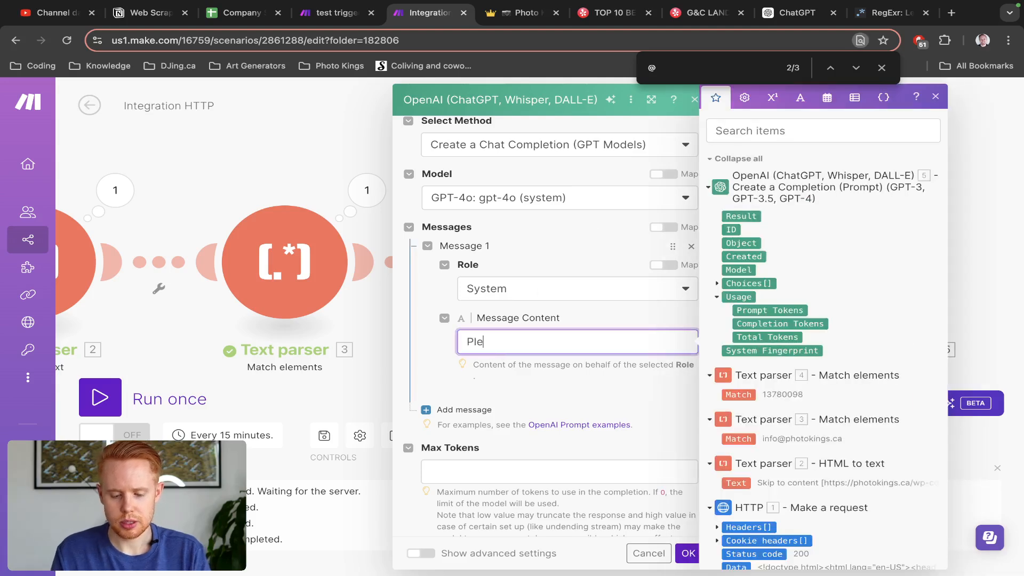
pyautogui.write('ase pull out all the ')
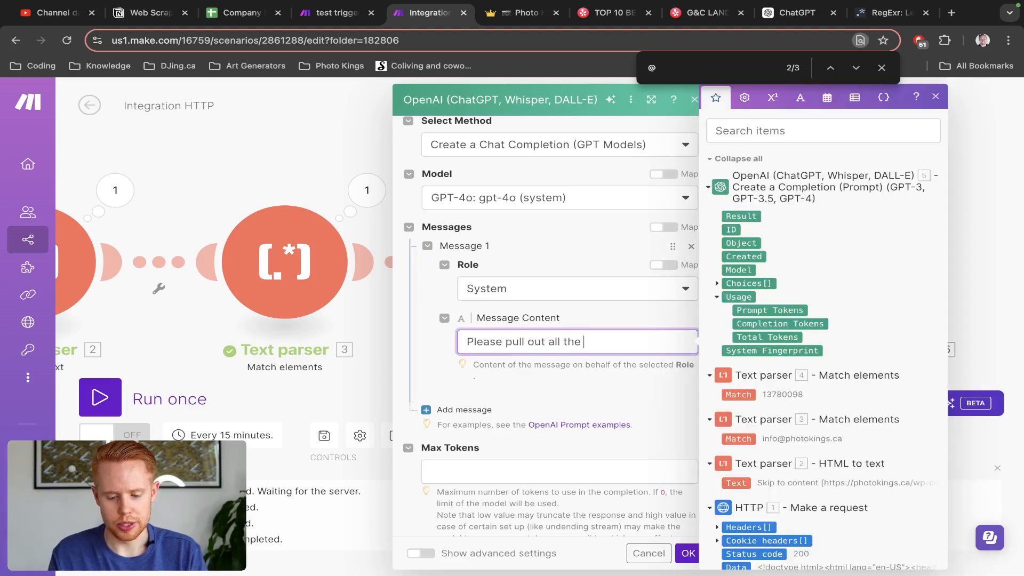
pyautogui.write('text in the first')
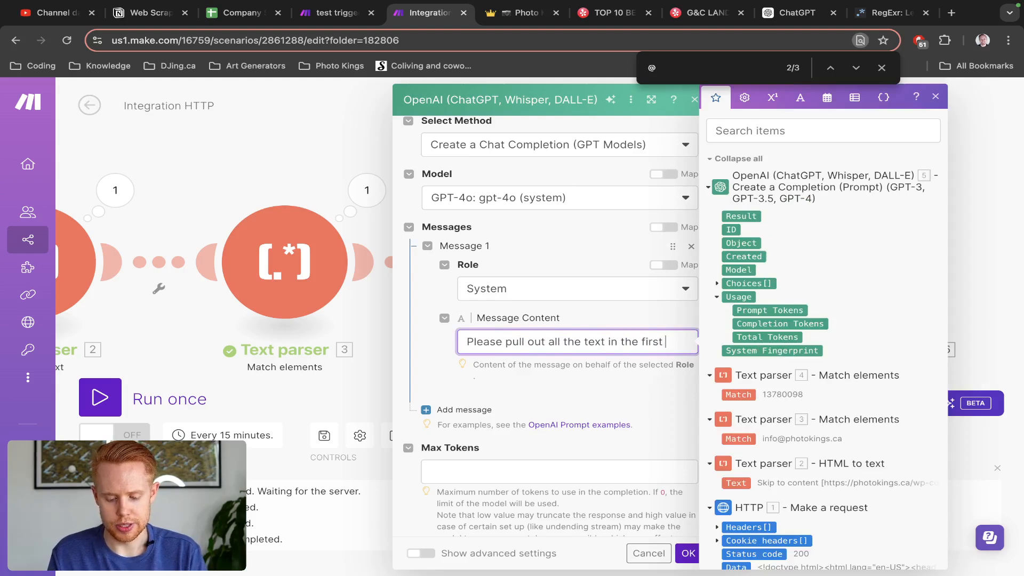
pyautogui.write(' header tag on this website')
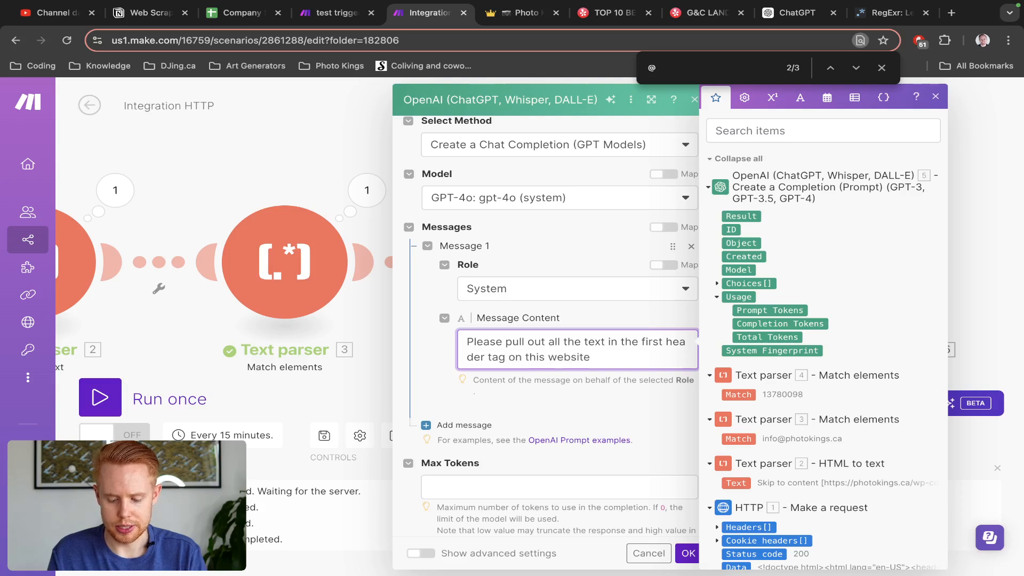
# Step: Add "Do not include the code, just the text in between the lines the h1 tags. Here's the code:" to the message, followed by a line break
pyautogui.write('. Do no')
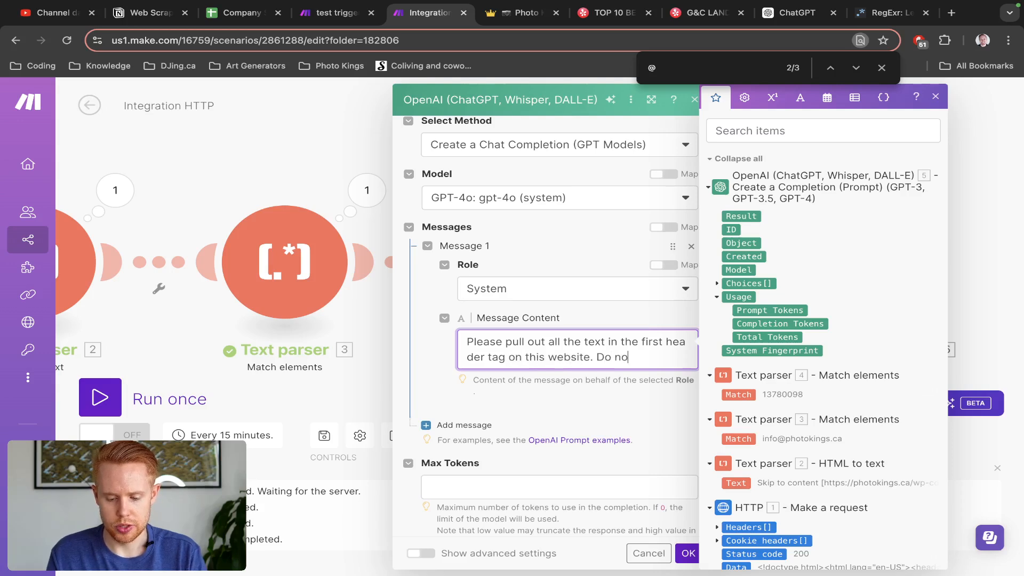
pyautogui.write('t includ')
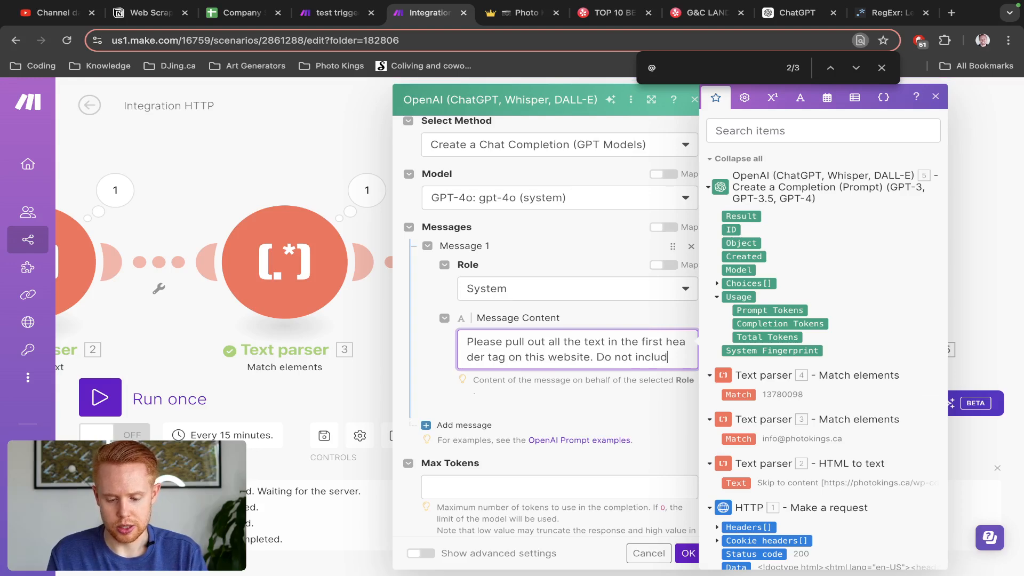
pyautogui.write('e the code, just the text in between the')
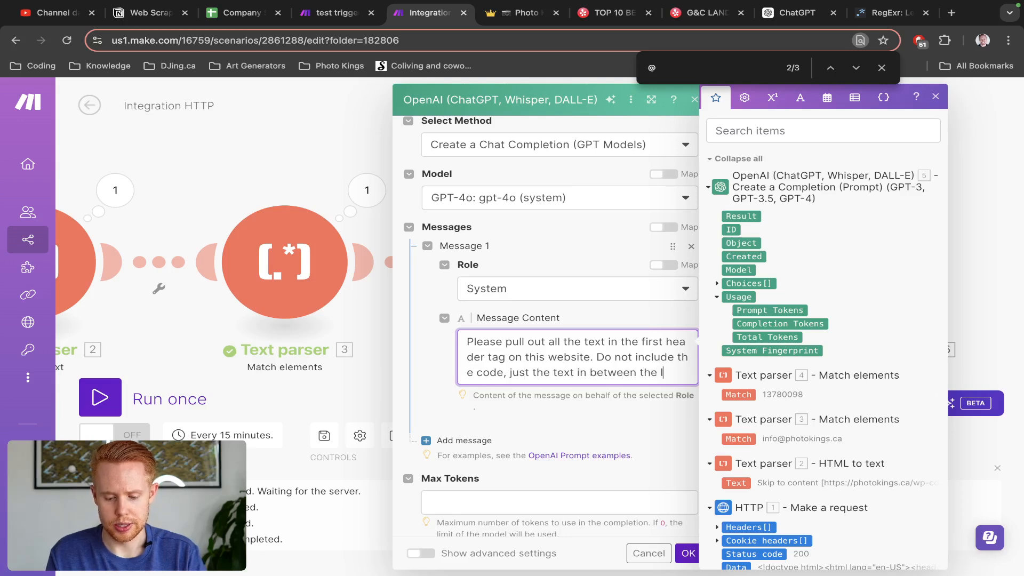
pyautogui.write('ines o')
pyautogui.write('f')
pyautogui.press('BackSpace')
pyautogui.press('BackSpace')
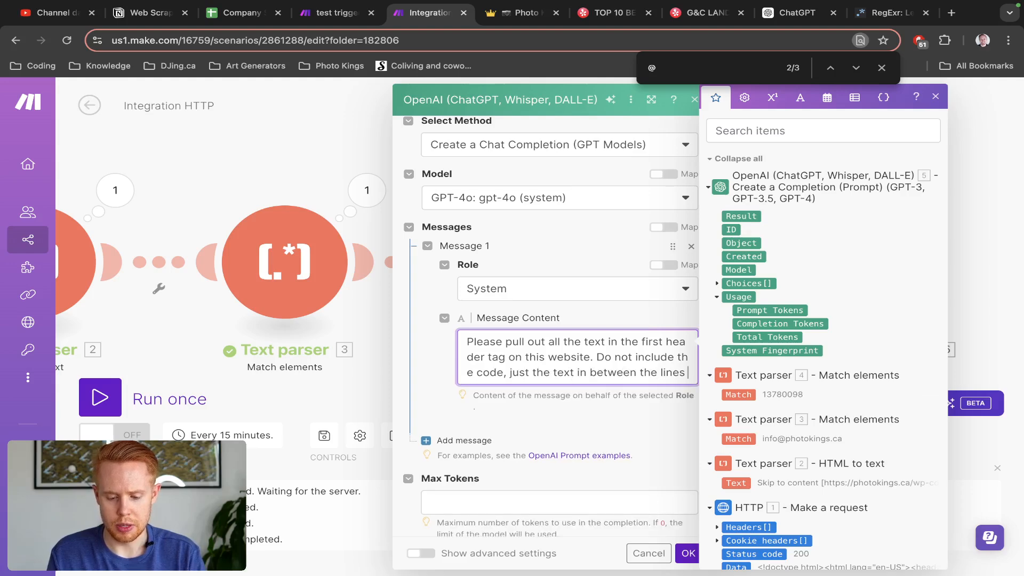
pyautogui.write('the ')
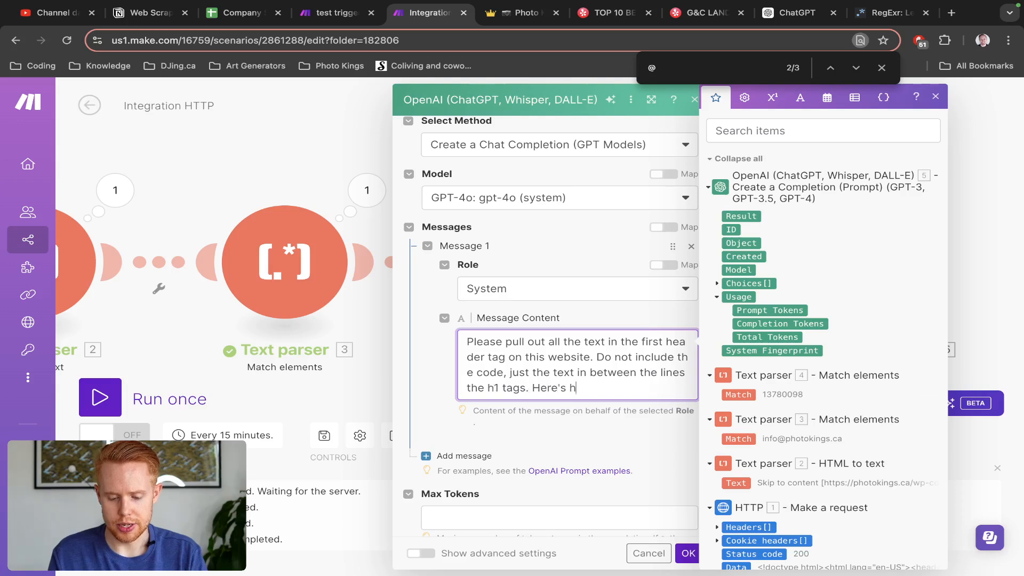
pyautogui.write('te')
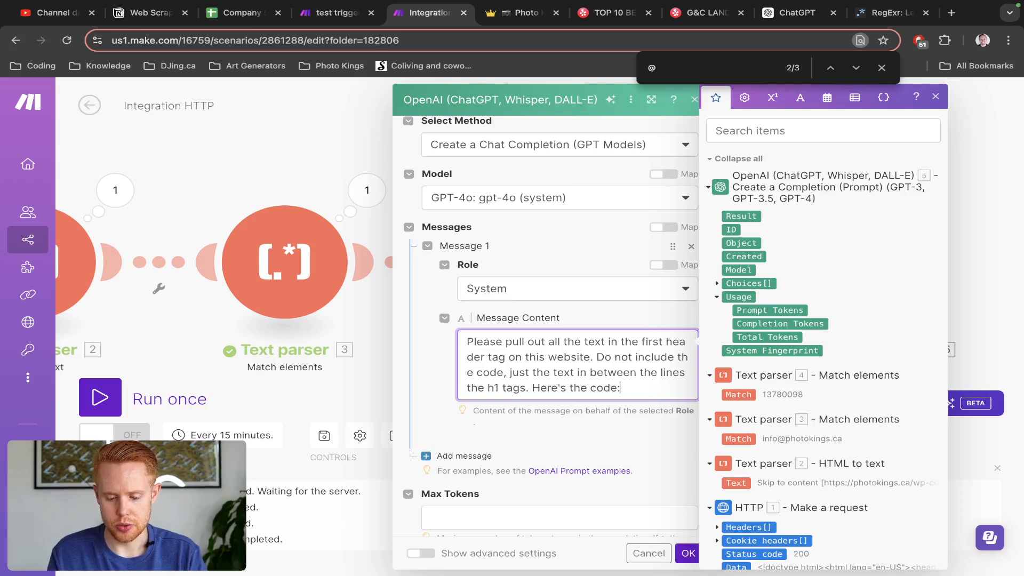
pyautogui.press('Return')
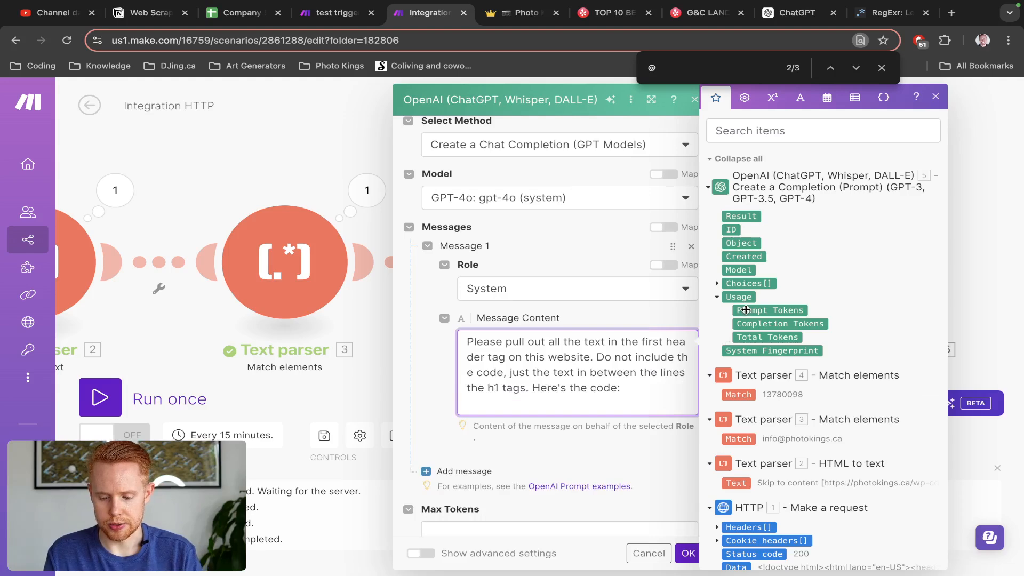
# Step: Map the HTTP module's Data output onto the end of the System message content
pyautogui.scroll(-2, 746, 373)
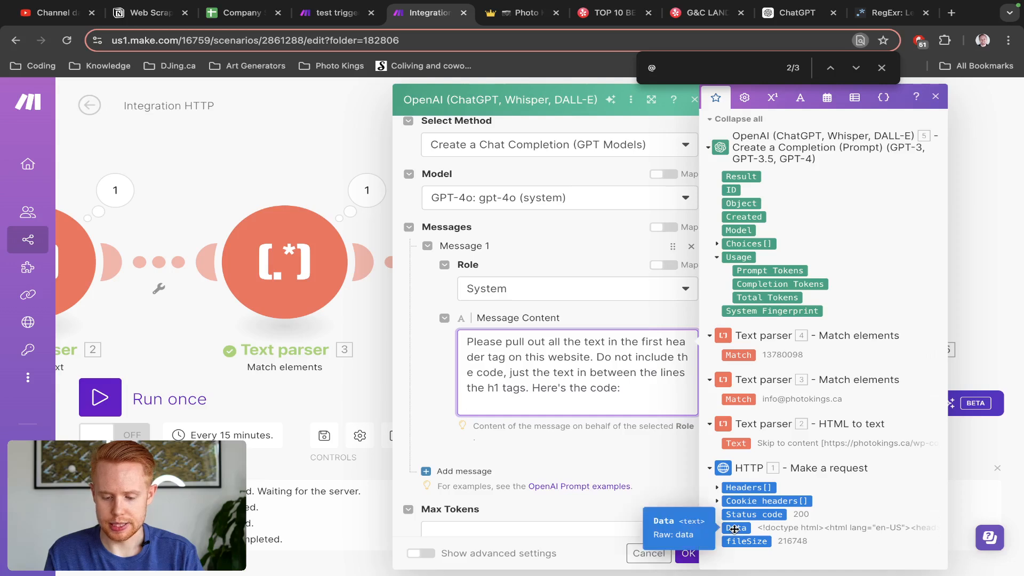
pyautogui.click(734, 528)
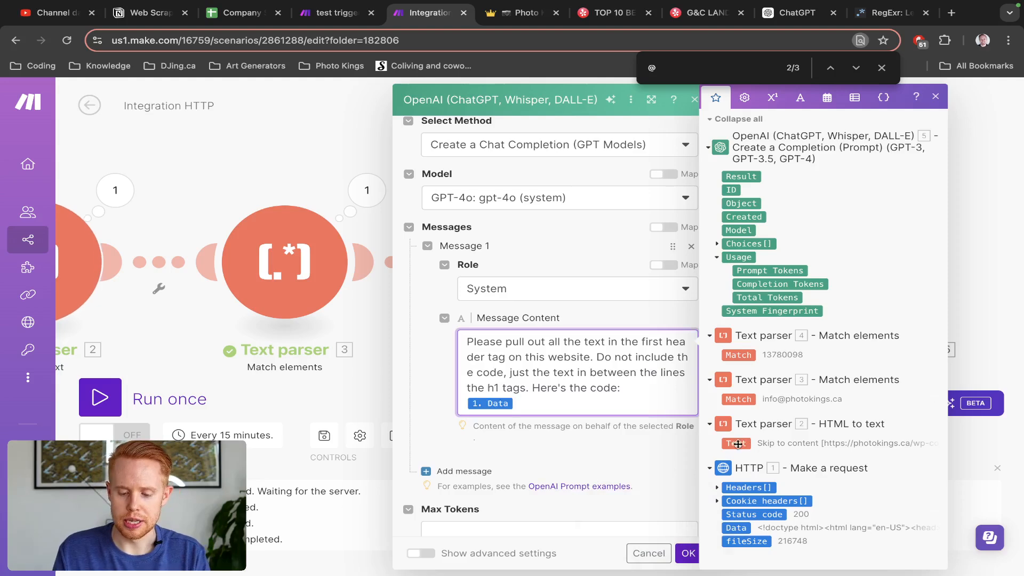
pyautogui.click(585, 424)
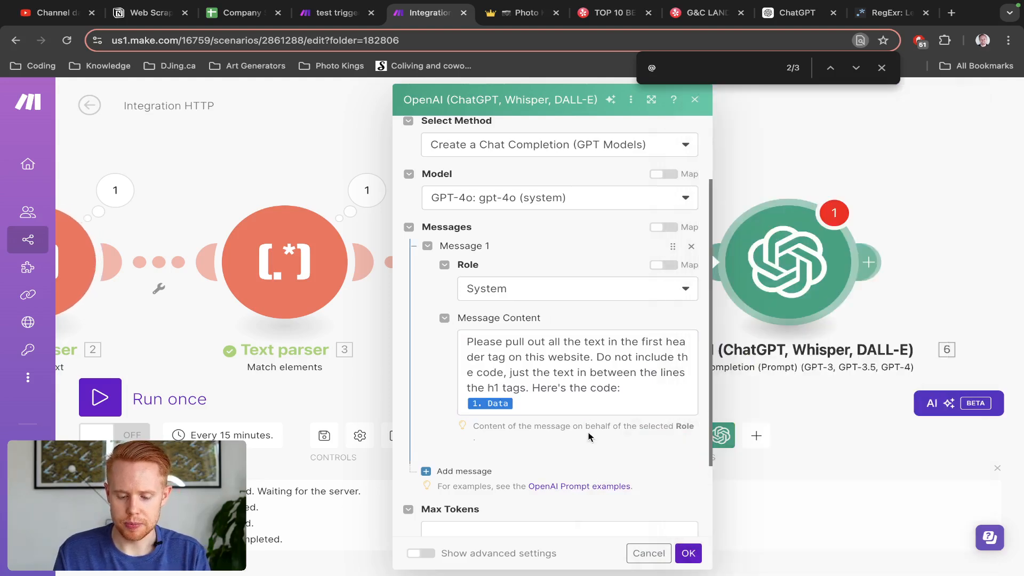
# Step: Set the OpenAI module's Max Tokens to 200 and save the module settings
pyautogui.scroll(-2, 586, 433)
pyautogui.click(561, 433)
pyautogui.write('200')
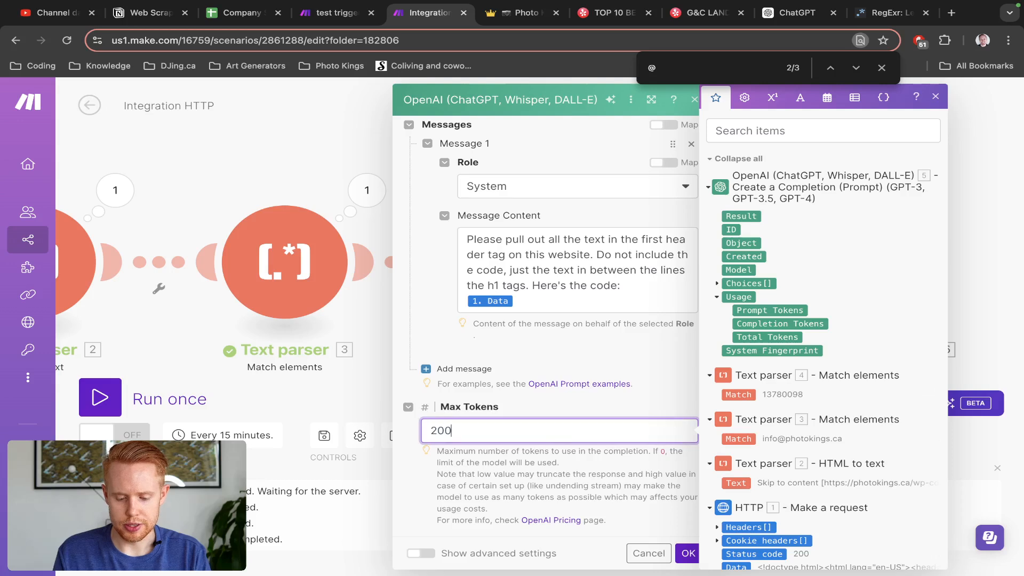
pyautogui.click(582, 416)
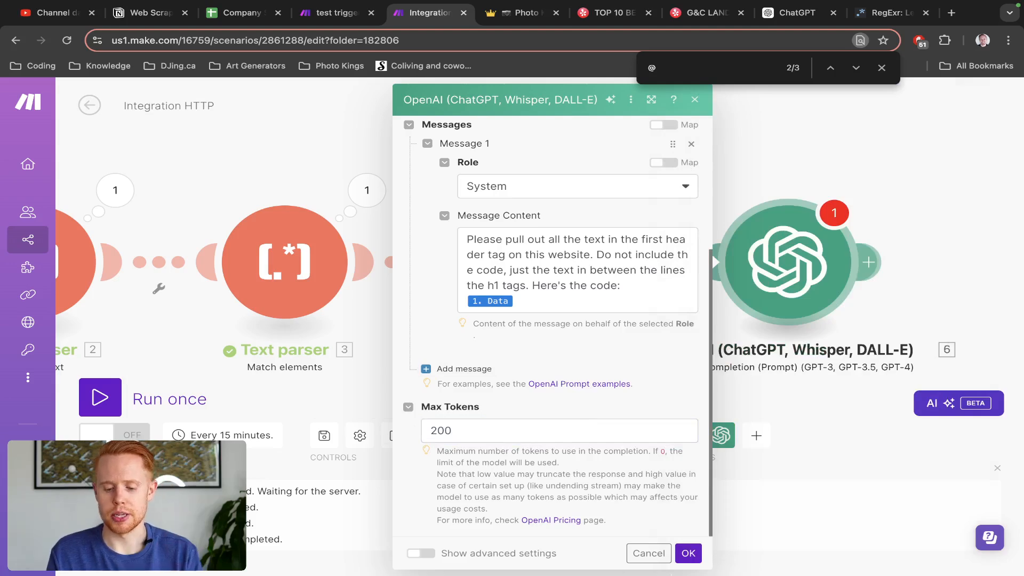
pyautogui.click(678, 554)
pyautogui.click(687, 554)
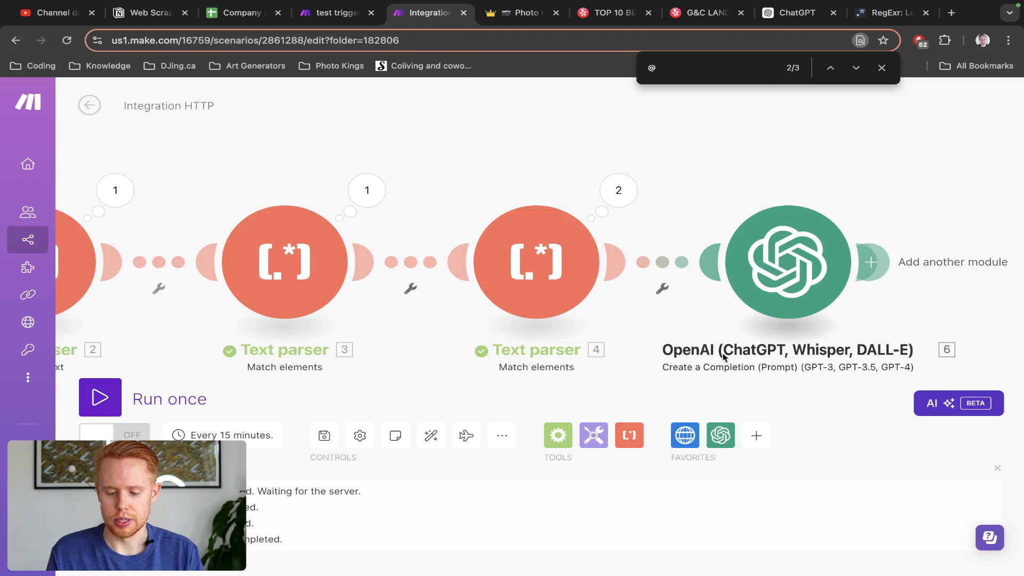
# Step: Run the scenario once with the OpenAI module at the end of the flow
pyautogui.click(104, 397)
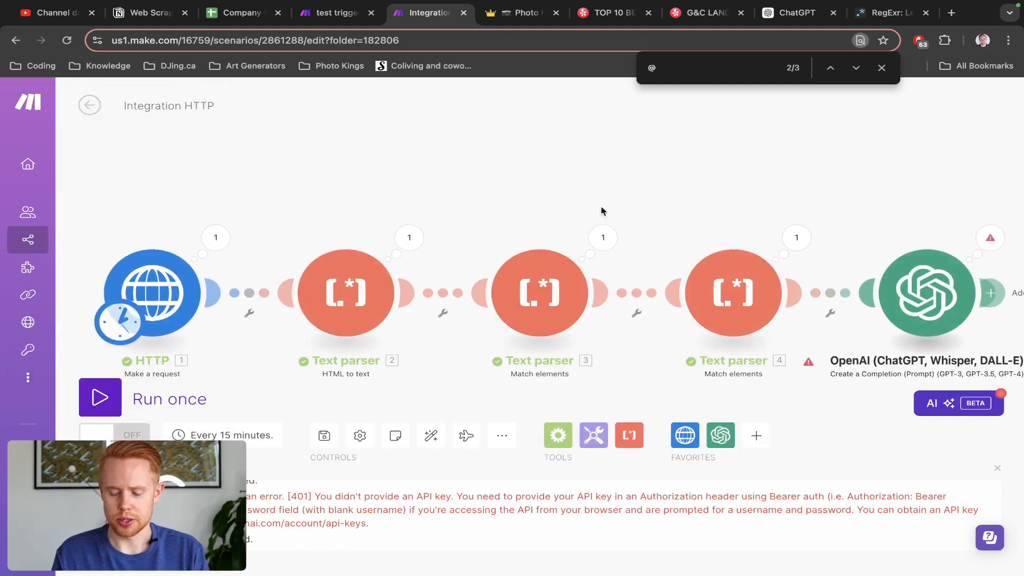
pyautogui.moveTo(687, 208); pyautogui.dragTo(375, 183)
pyautogui.click(672, 214)
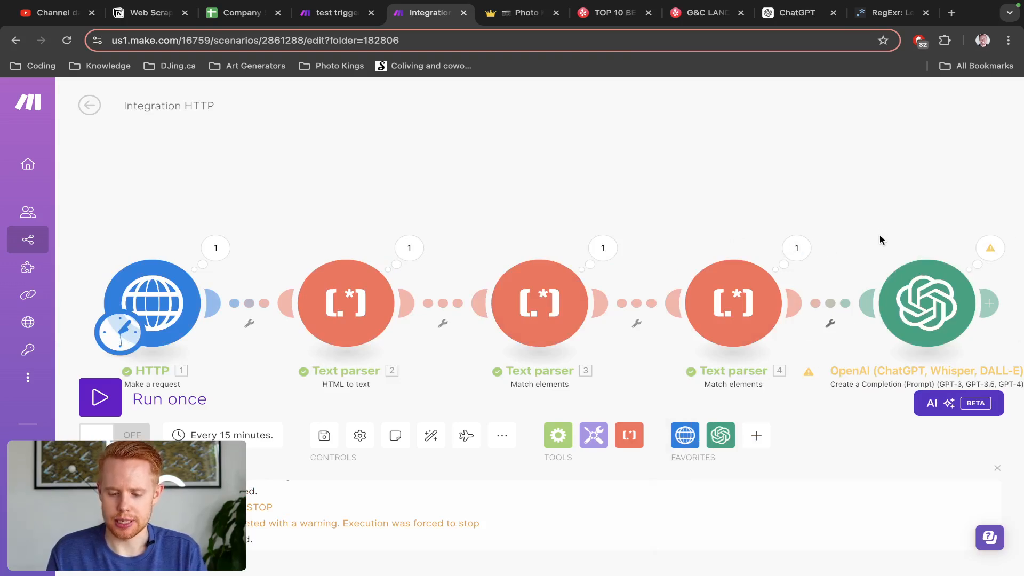
pyautogui.scroll(-2, 880, 235)
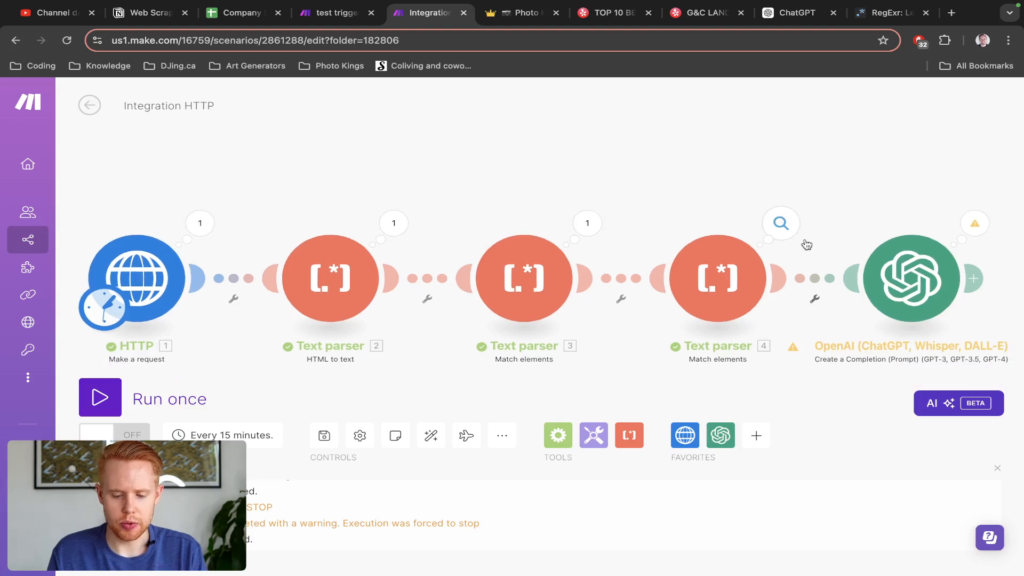
# Step: Rerun the scenario and watch how many operations the last Text parser and the OpenAI module perform
pyautogui.click(106, 392)
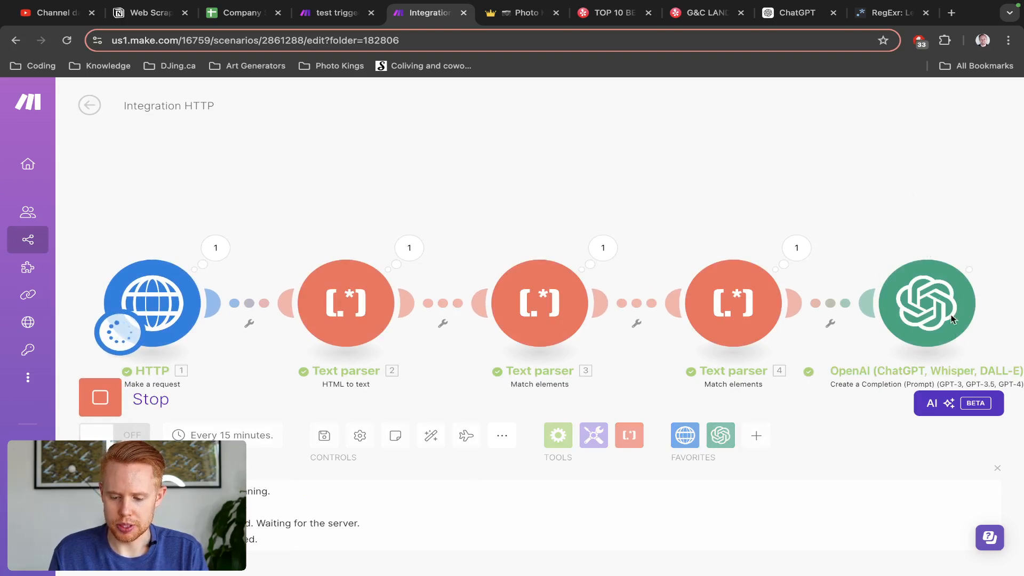
pyautogui.moveTo(830, 220); pyautogui.dragTo(740, 186)
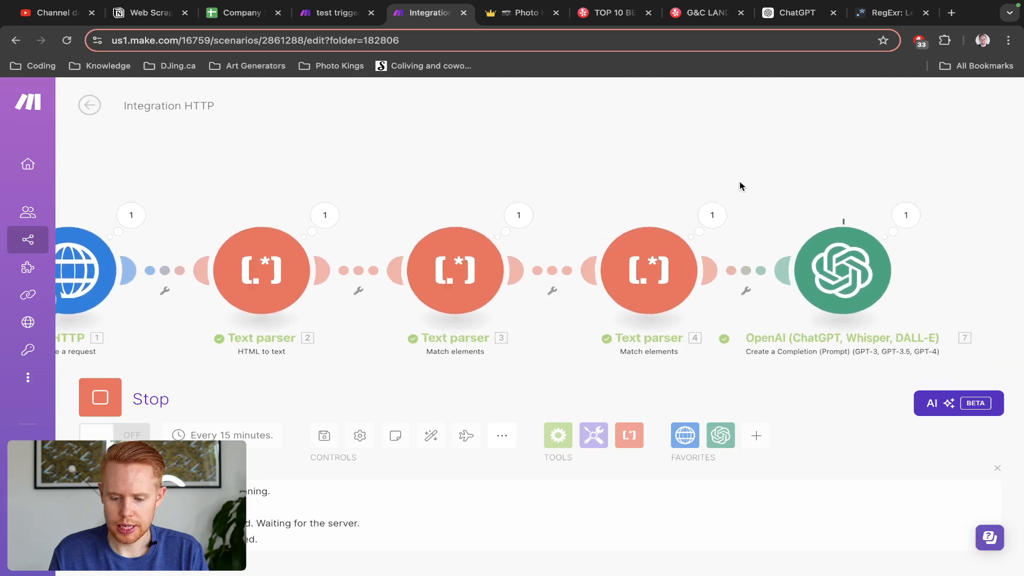
pyautogui.click(711, 213)
pyautogui.click(628, 208)
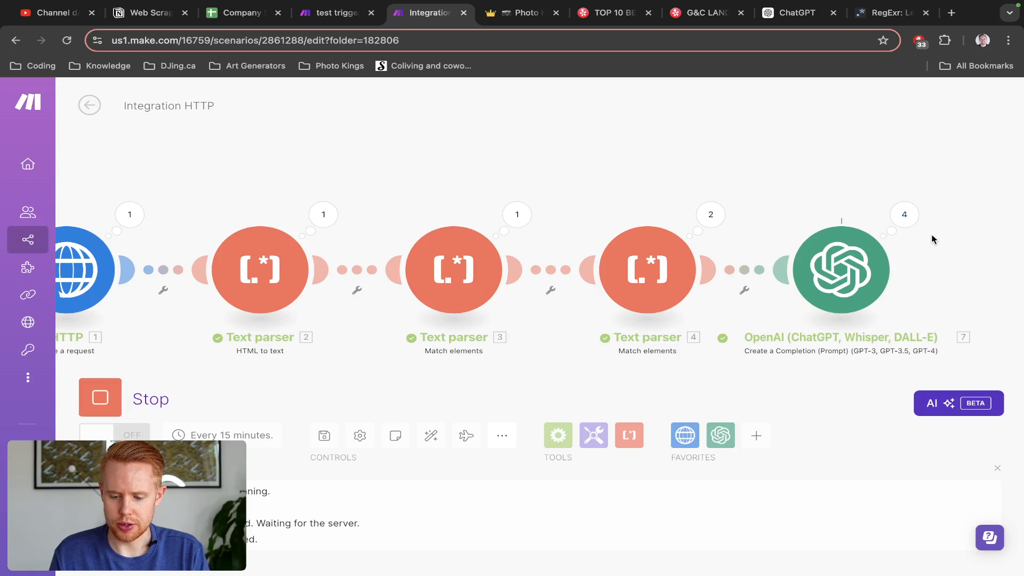
# Step: Check the settings of the Phone numbers and Email Text parser modules and close them without changes
pyautogui.click(661, 261)
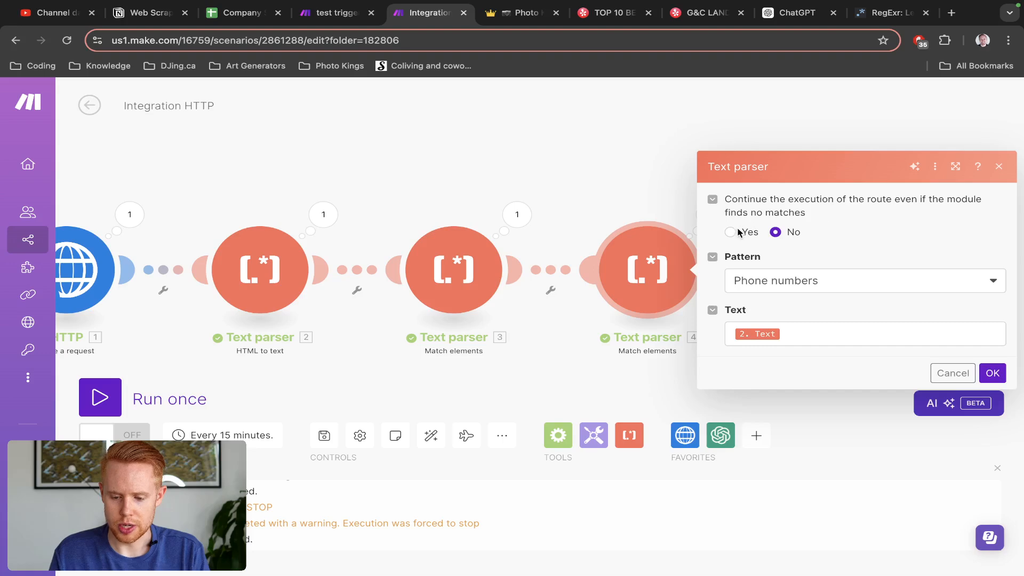
pyautogui.click(469, 247)
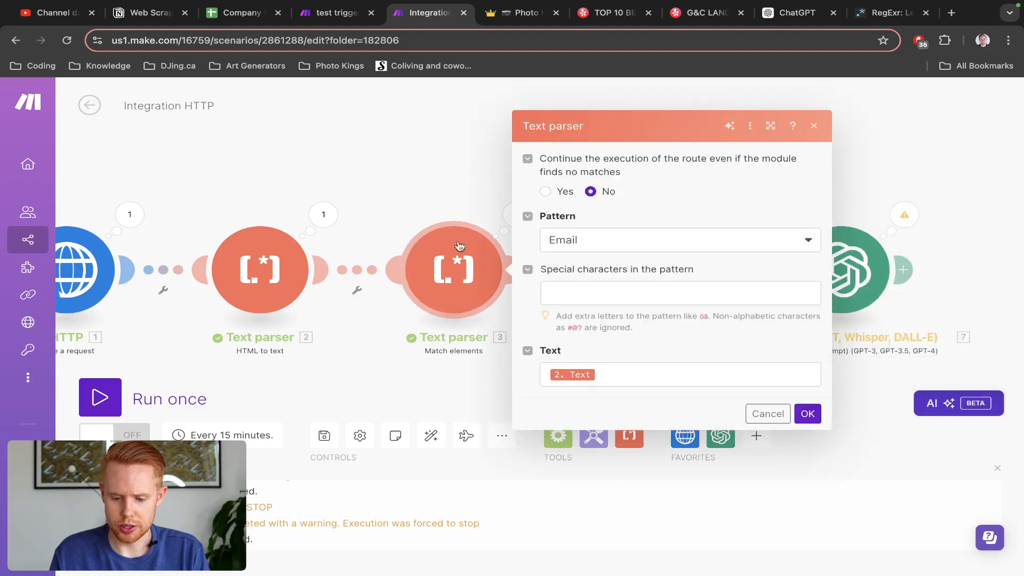
pyautogui.click(389, 192)
# Step: Unlink the OpenAI module and place it between the HTTP module and the HTML to text parser in an auto-aligned layout
pyautogui.click(747, 269)
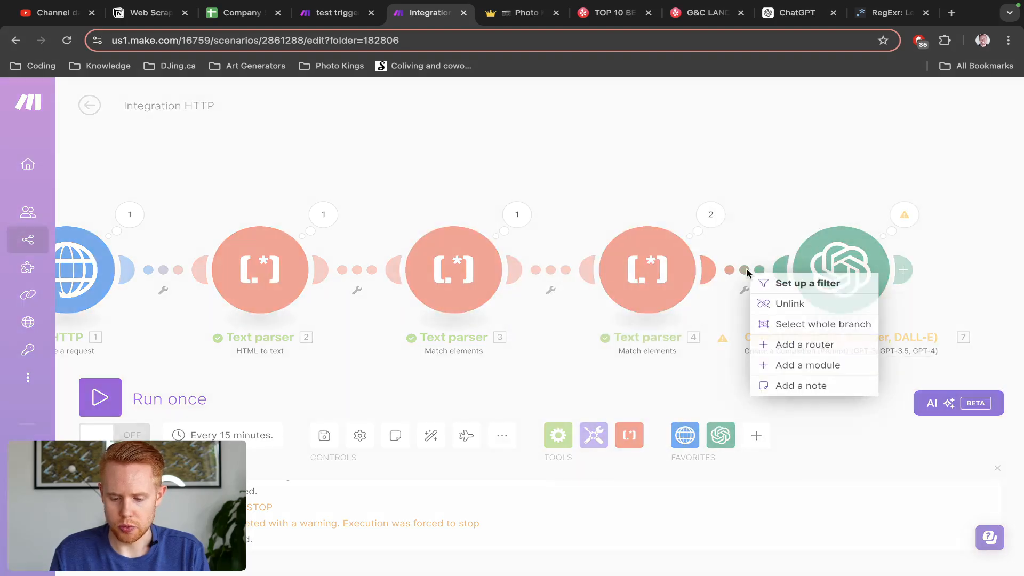
pyautogui.click(774, 302)
pyautogui.moveTo(816, 289); pyautogui.dragTo(144, 252)
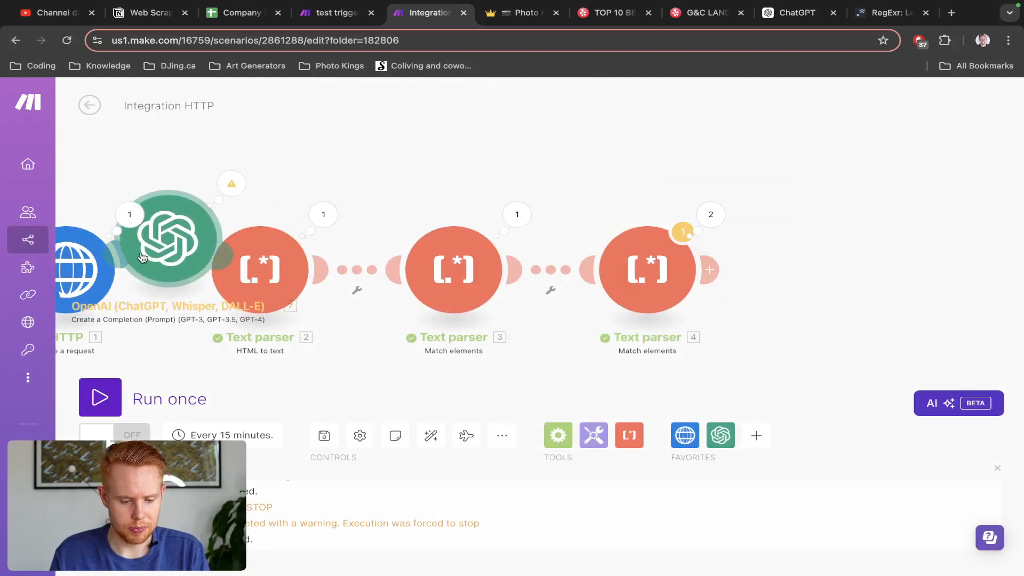
pyautogui.click(437, 444)
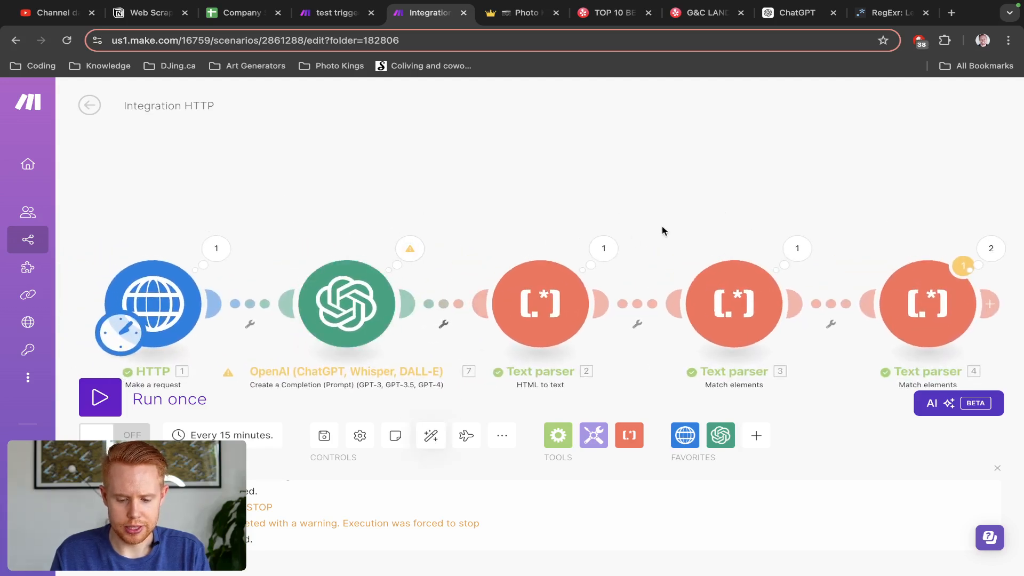
# Step: Run the reordered scenario once, choosing to run anyway with a Text parser as the last module
pyautogui.click(100, 397)
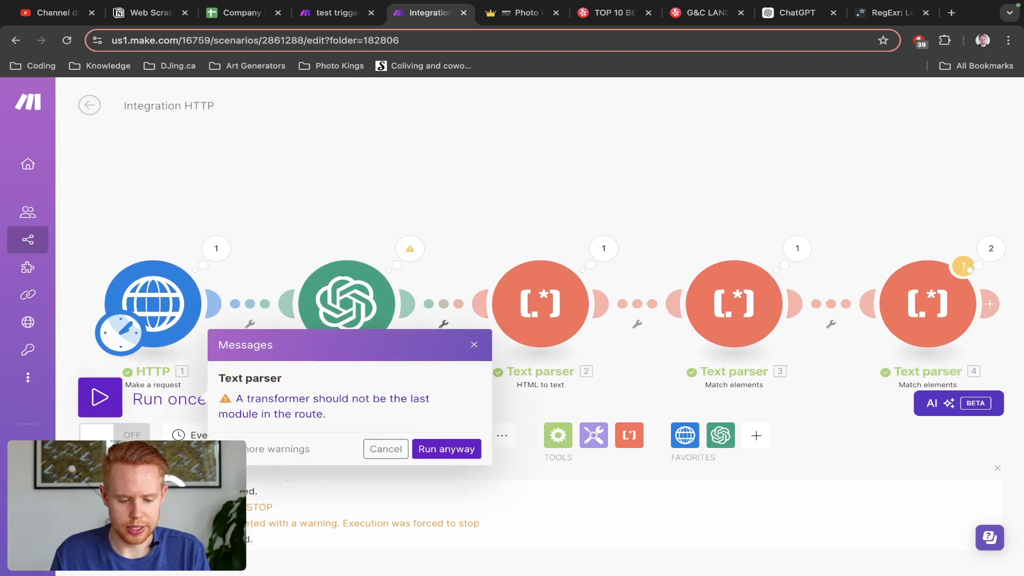
pyautogui.click(434, 449)
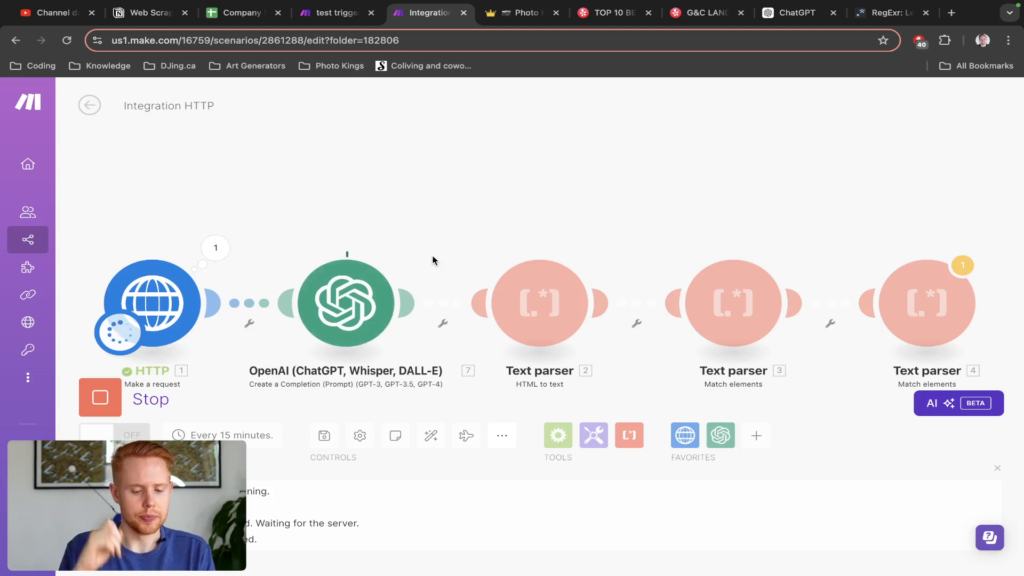
pyautogui.moveTo(456, 226); pyautogui.dragTo(444, 212)
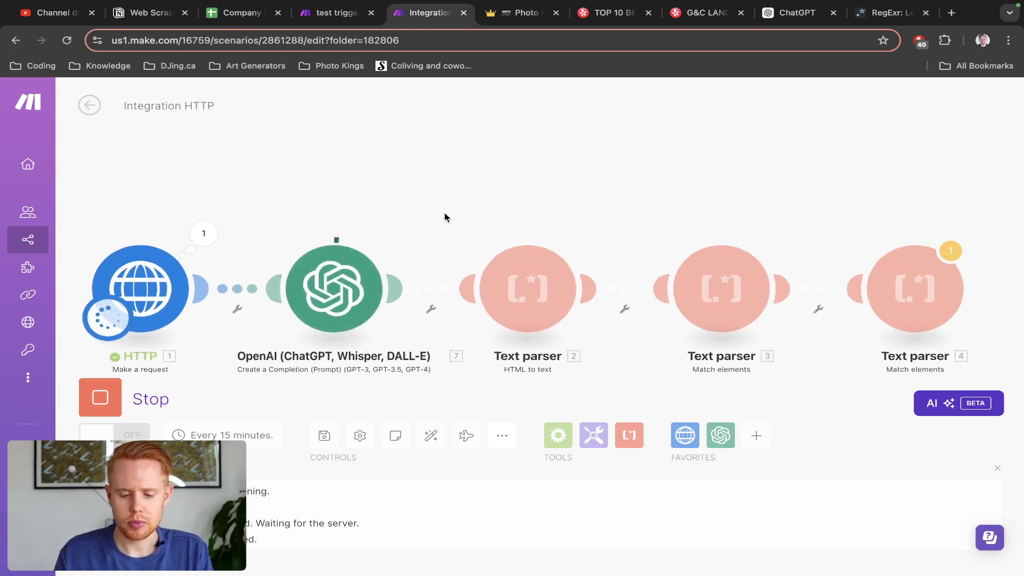
pyautogui.scroll(-2, 342, 283)
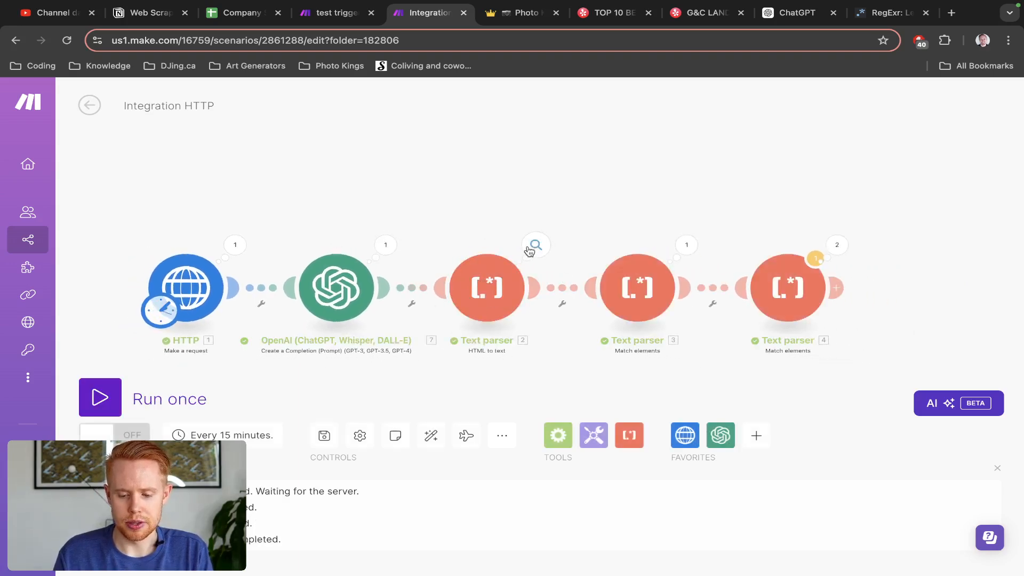
# Step: View the output bundles of Operation 1 in the phone numbers Text parser and close the bundle content
pyautogui.click(841, 246)
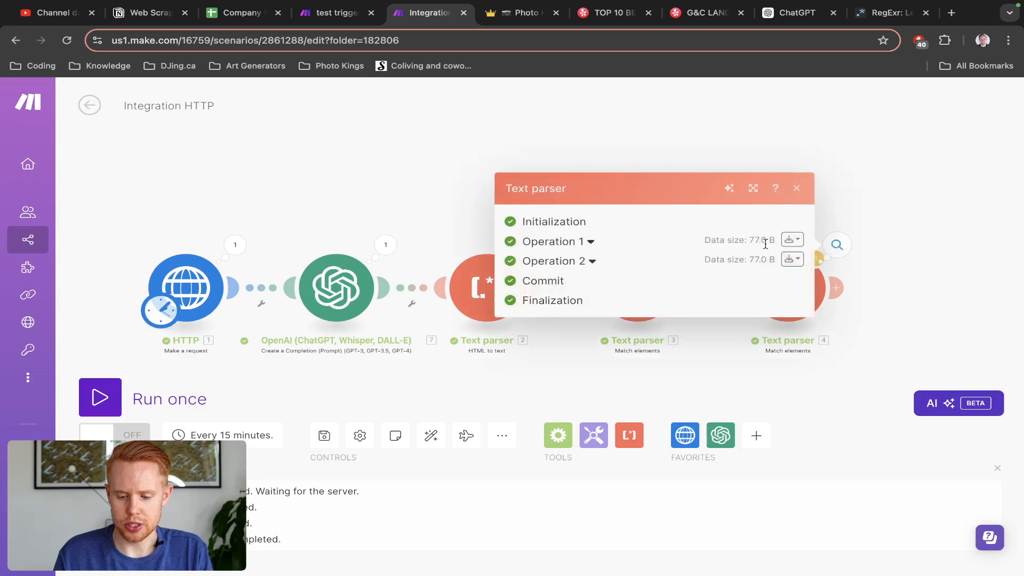
pyautogui.click(790, 241)
pyautogui.click(763, 285)
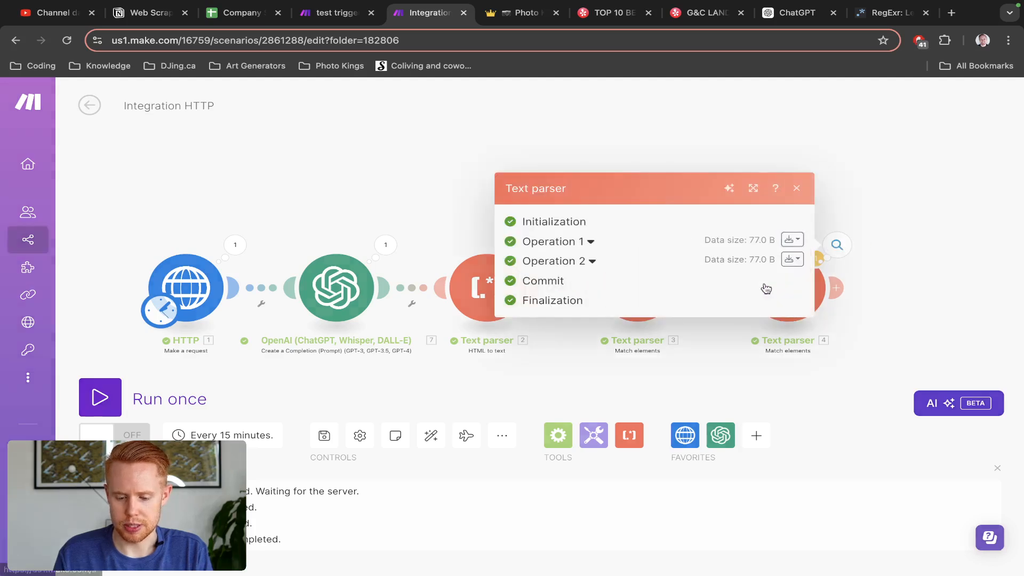
pyautogui.click(779, 114)
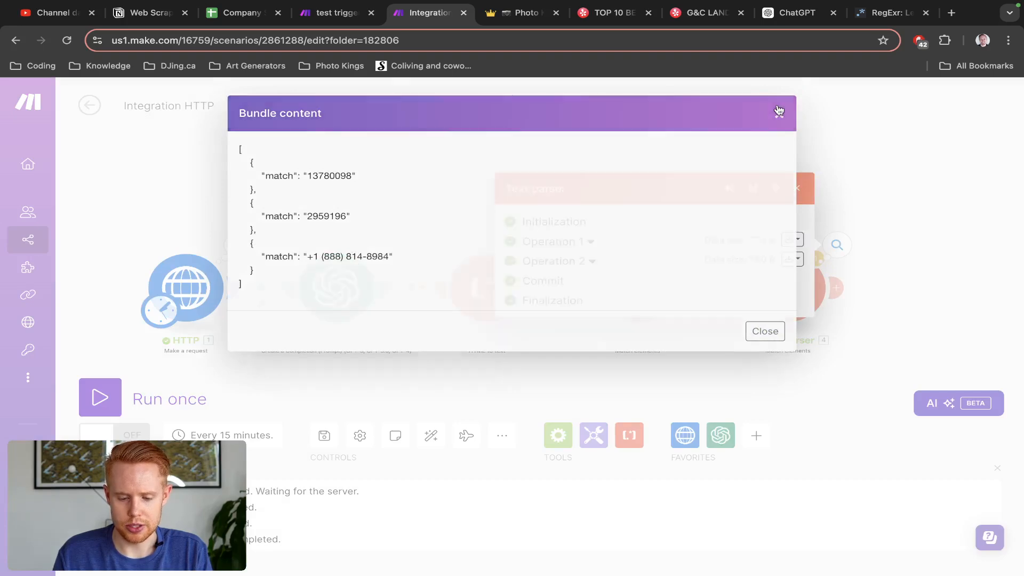
# Step: Open the OpenAI module's run output and expand the first choice down to its message content
pyautogui.click(395, 189)
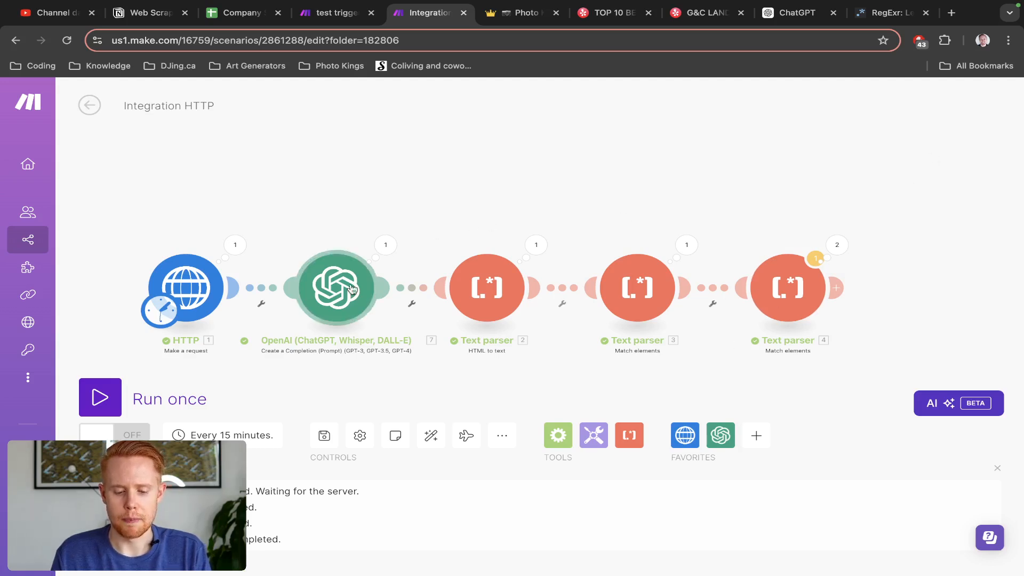
pyautogui.click(386, 246)
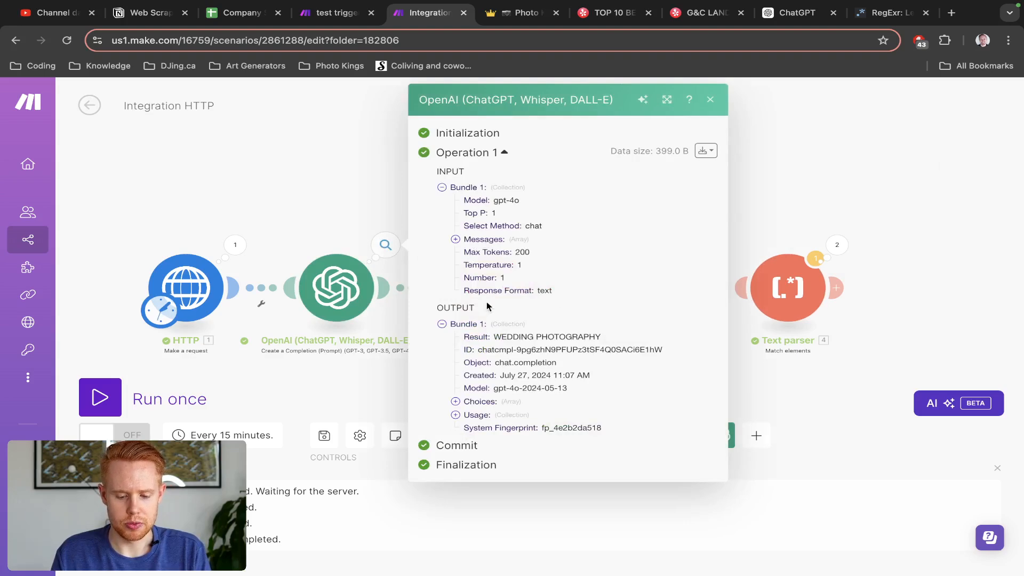
pyautogui.click(456, 401)
pyautogui.click(469, 415)
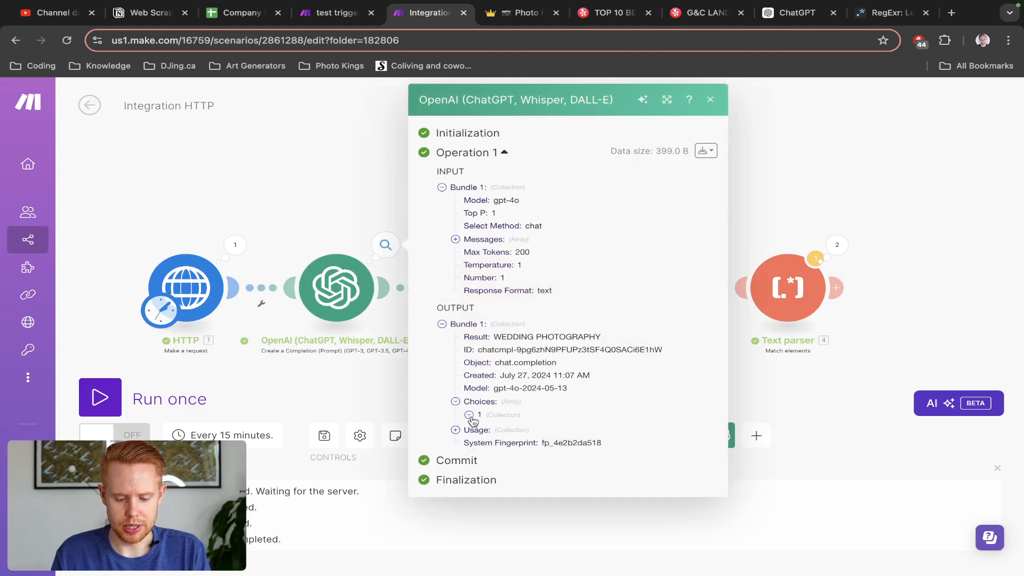
pyautogui.click(482, 442)
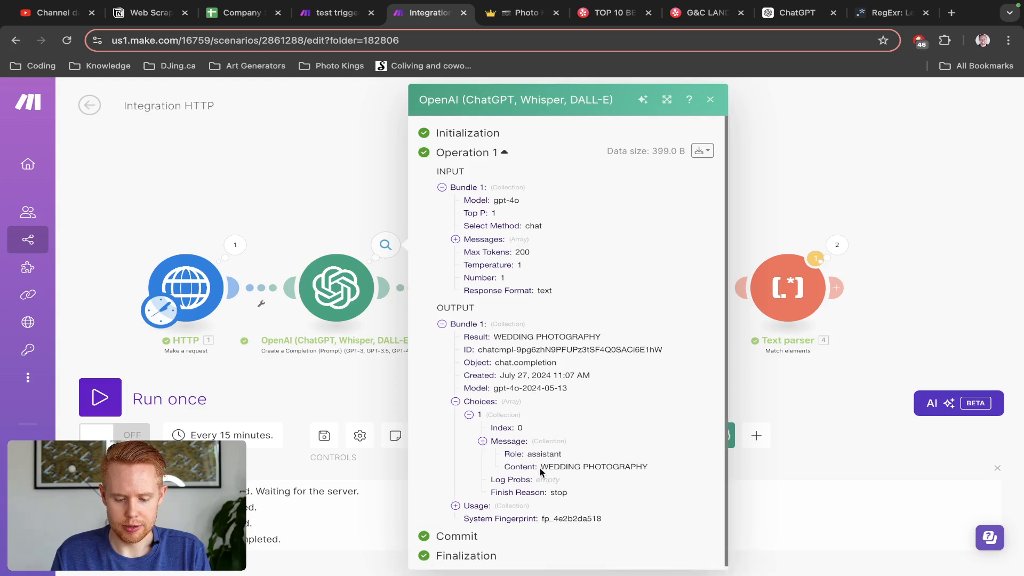
pyautogui.tripleClick(649, 464)
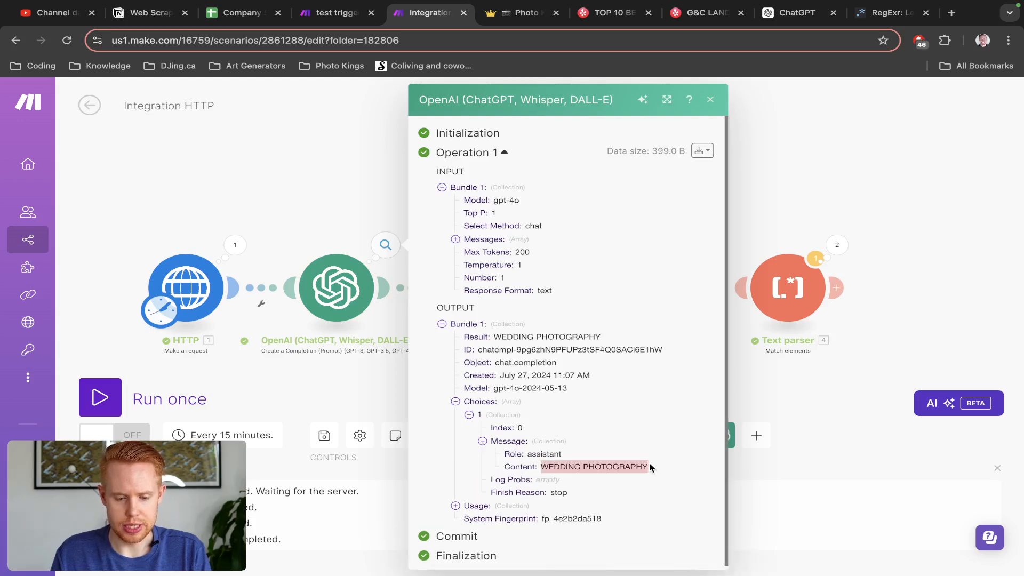
# Step: Compare the OpenAI message content with the header on the photokings.ca page, and close the module's run output
pyautogui.hotkey('ctrl', 'Tab')
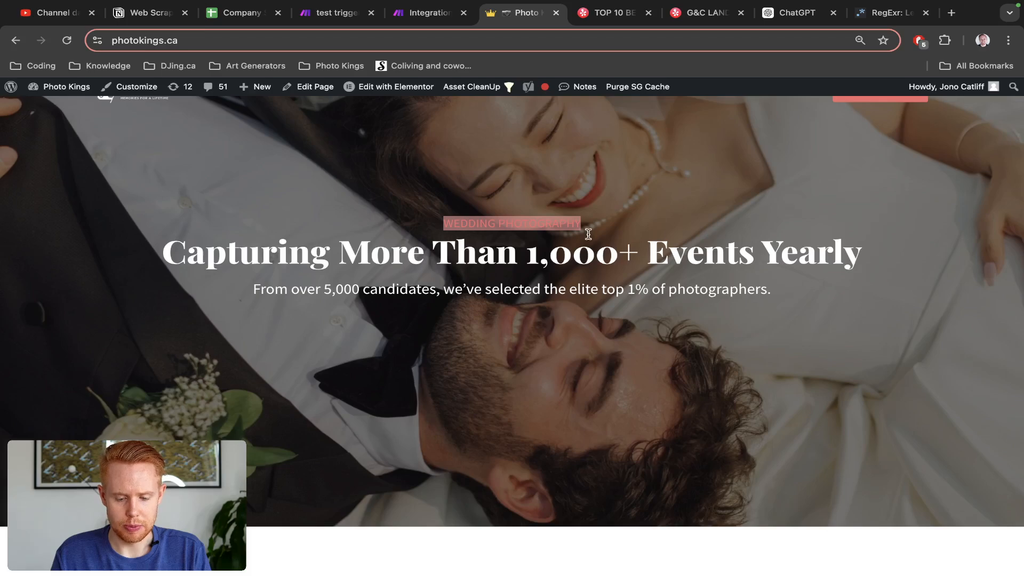
pyautogui.scroll(5, 587, 233)
pyautogui.scroll(-5, 369, 184)
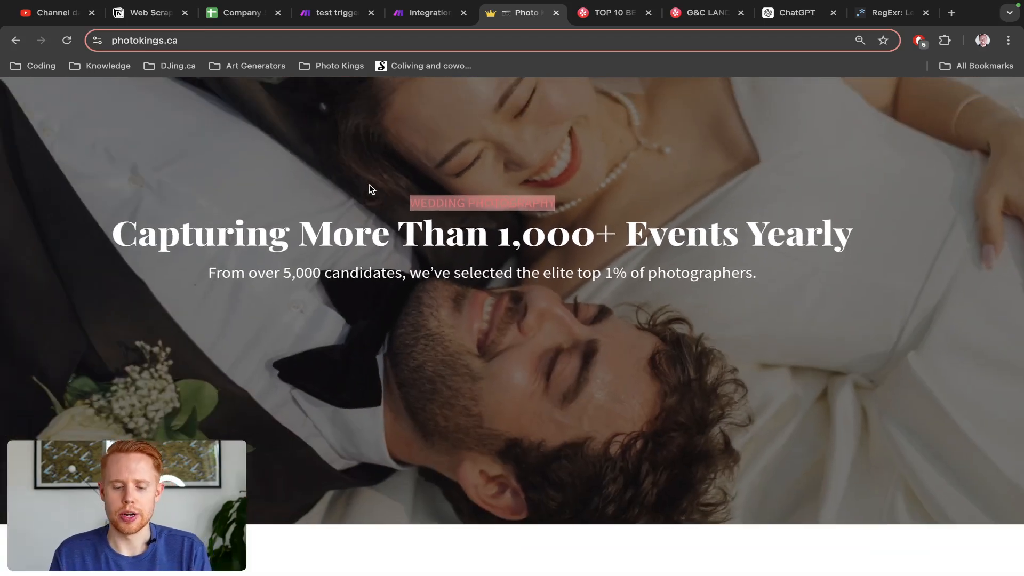
pyautogui.hotkey('ctrl', 'shift', 'Tab')
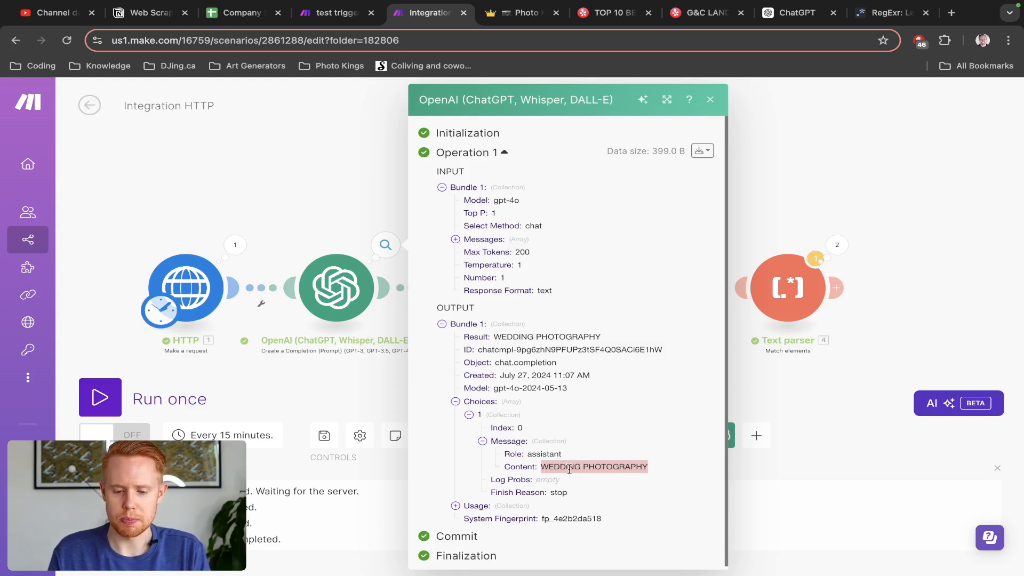
pyautogui.hotkey('ctrl', 'Tab')
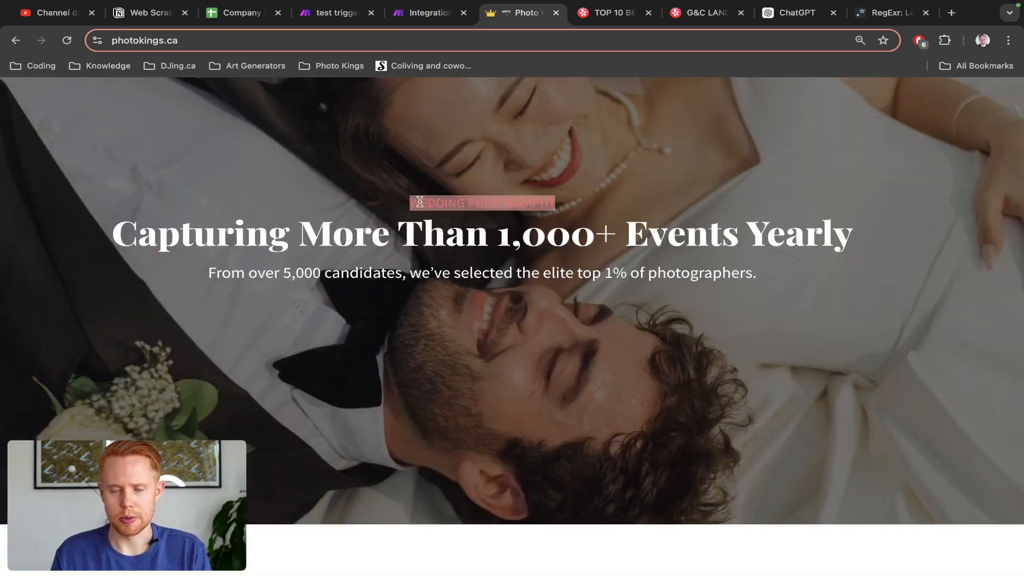
pyautogui.hotkey('ctrl', 'shift', 'Tab')
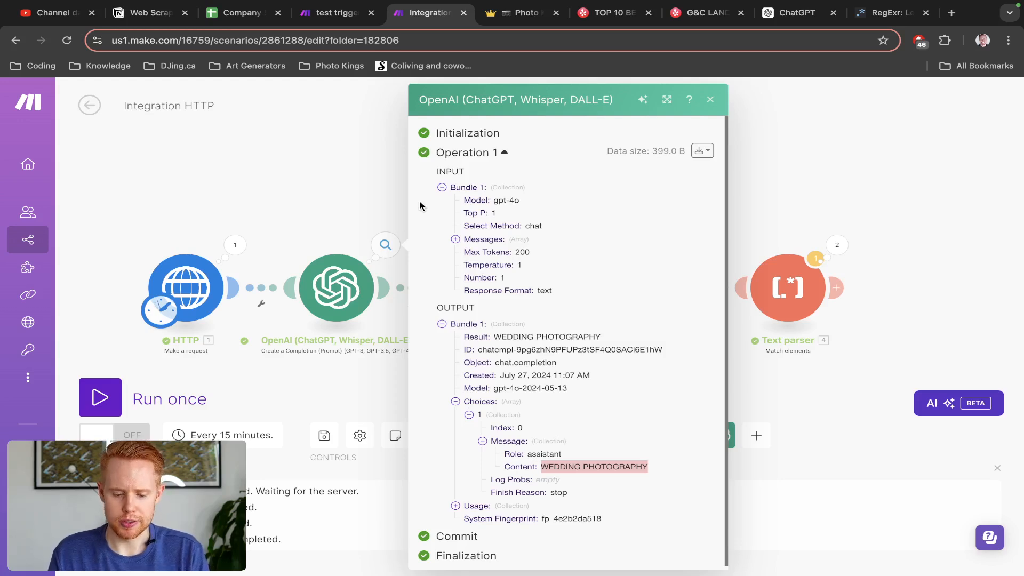
pyautogui.click(373, 206)
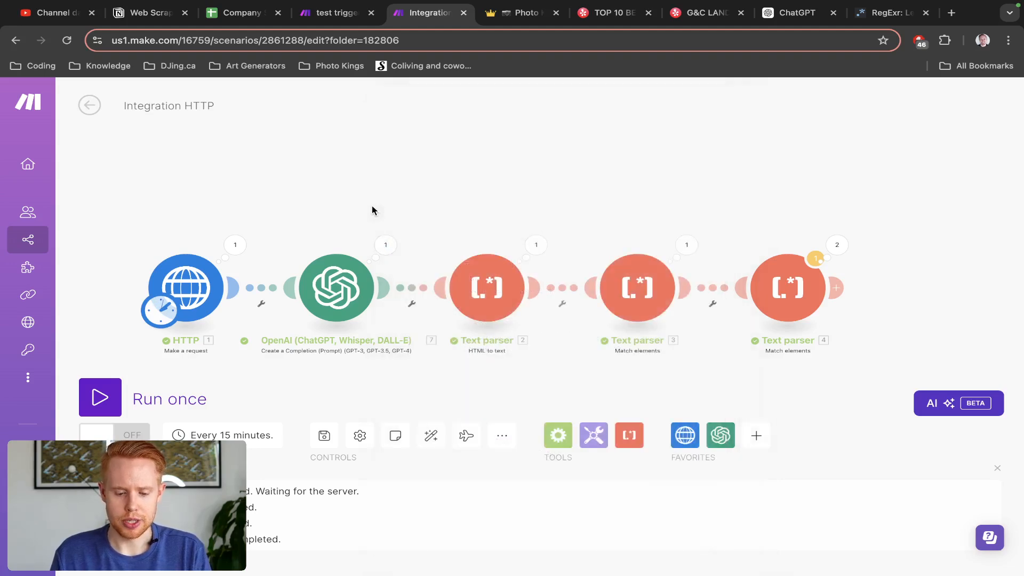
# Step: Insert a Text parser Match pattern (Advanced) module between the OpenAI module and the HTML to text parser
pyautogui.click(408, 291)
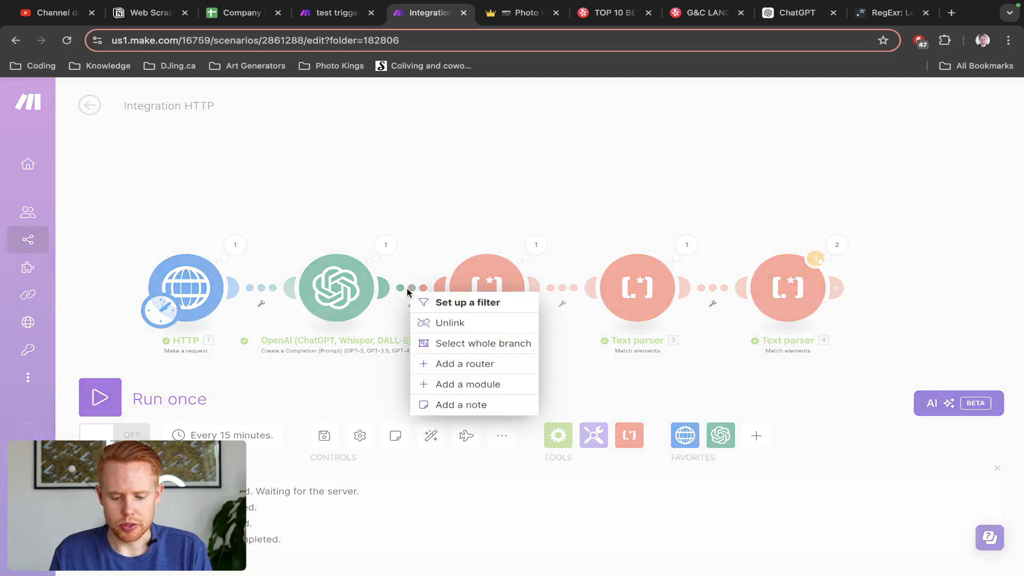
pyautogui.click(452, 384)
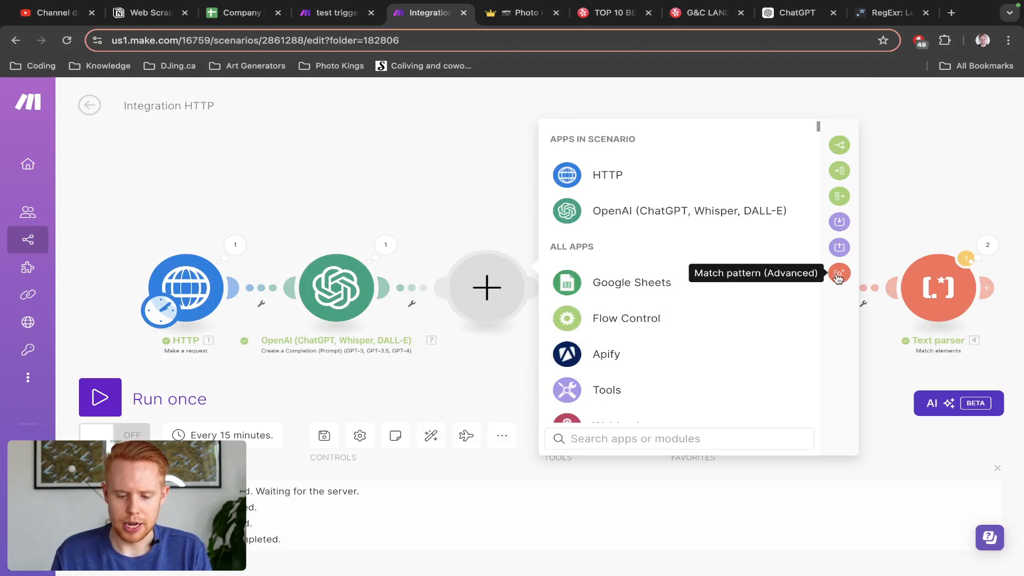
pyautogui.write('parser')
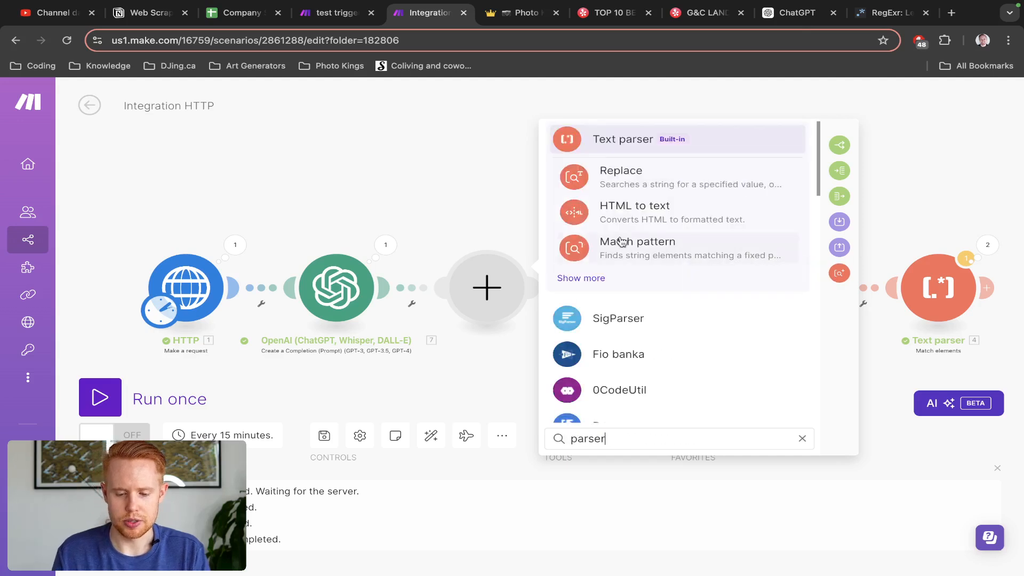
pyautogui.click(586, 279)
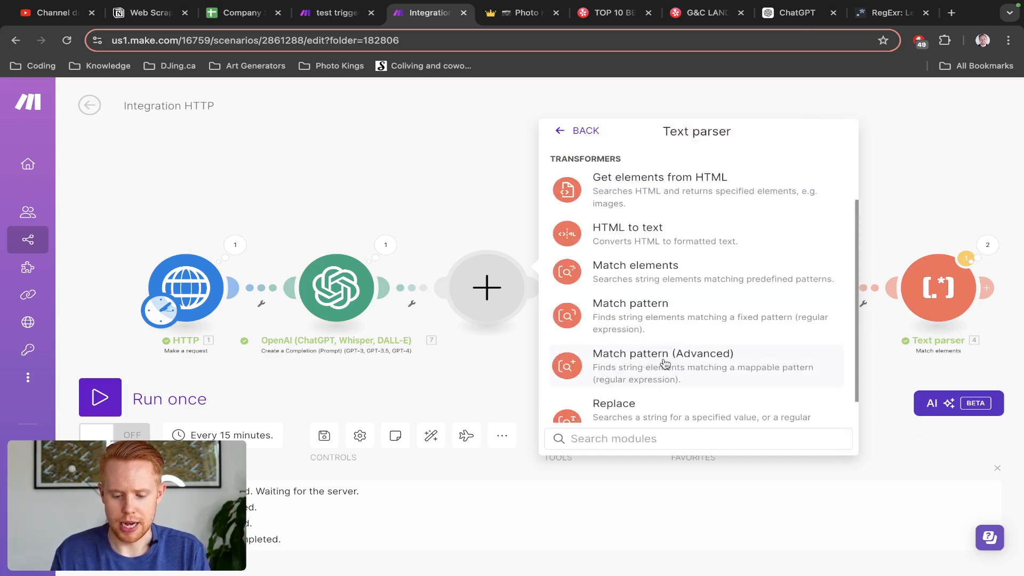
pyautogui.click(661, 364)
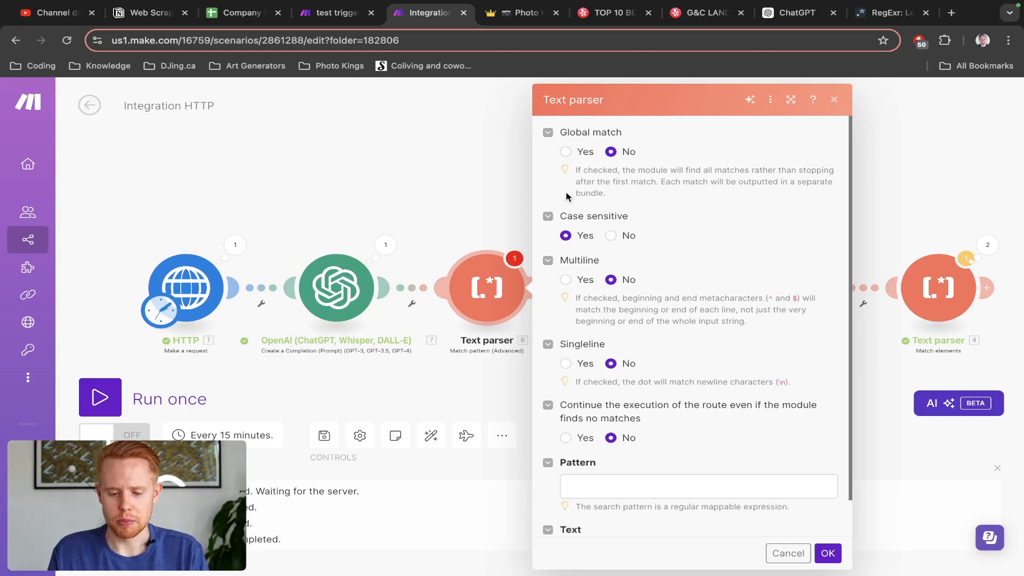
# Step: Set Global match to Yes and make the new Text parser continue the route even if it finds no matches
pyautogui.moveTo(591, 177); pyautogui.dragTo(768, 192)
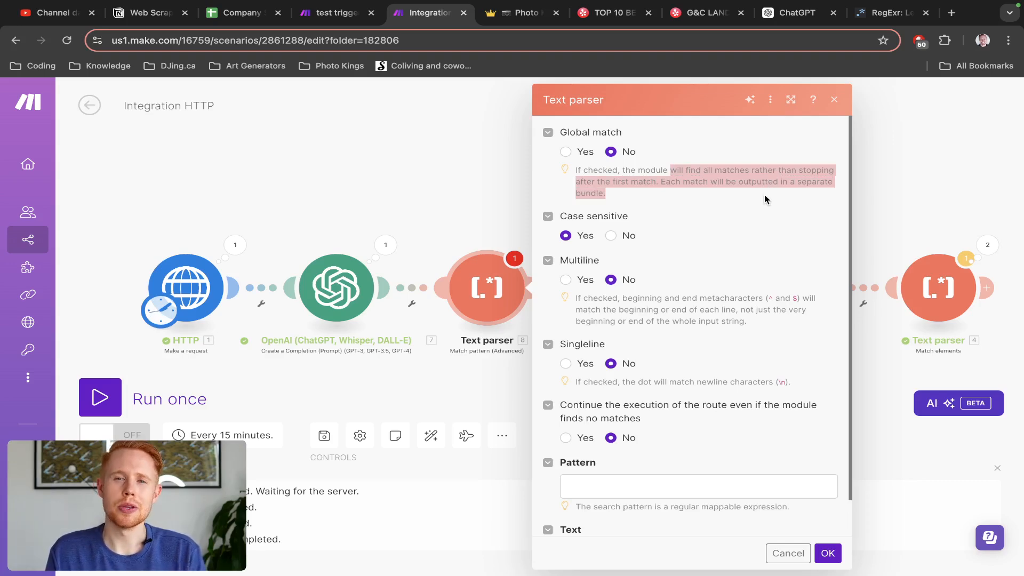
pyautogui.moveTo(722, 201); pyautogui.dragTo(573, 170)
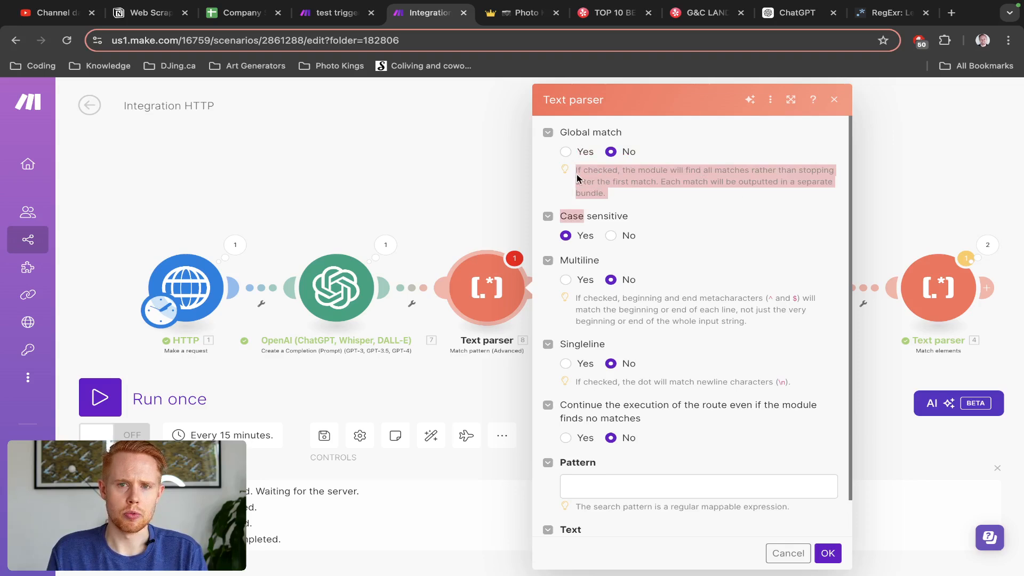
pyautogui.click(573, 155)
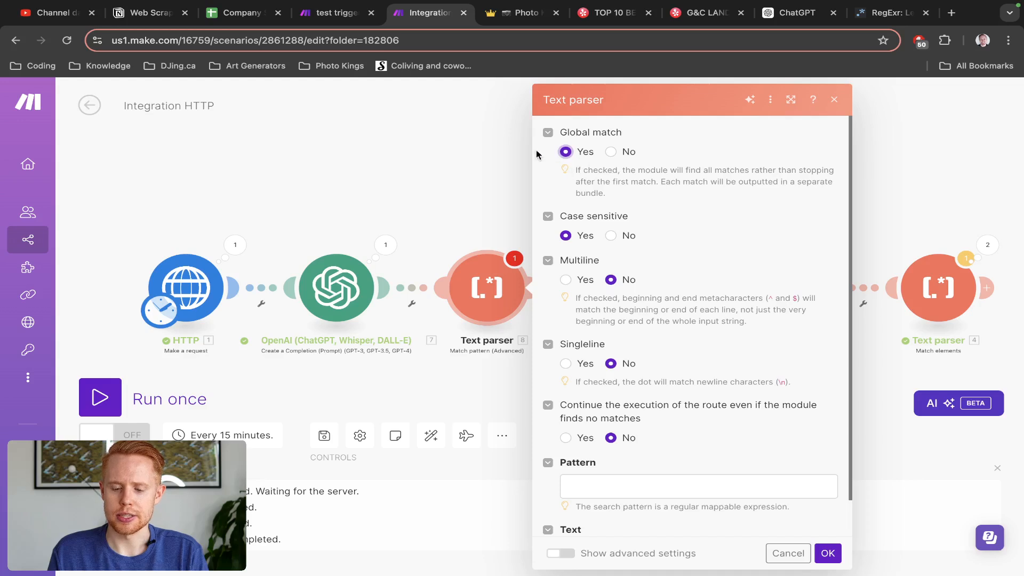
pyautogui.scroll(-1, 658, 245)
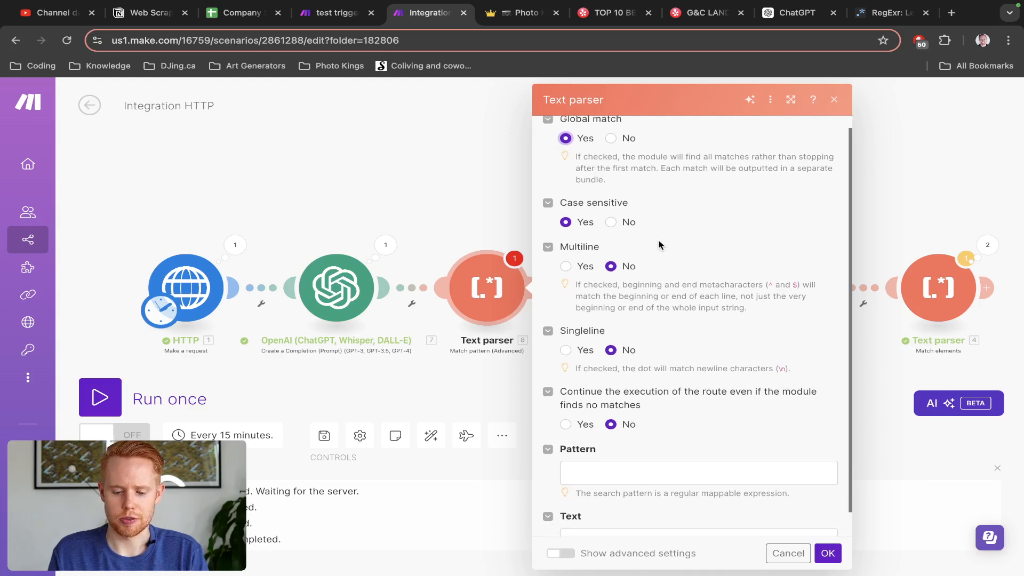
pyautogui.moveTo(560, 193); pyautogui.dragTo(629, 195)
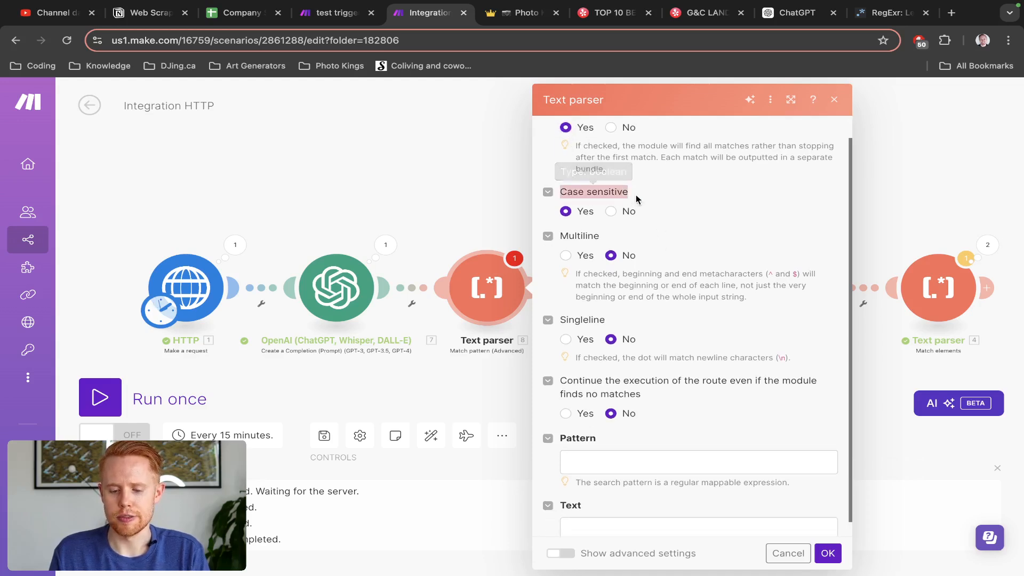
pyautogui.scroll(-1, 626, 207)
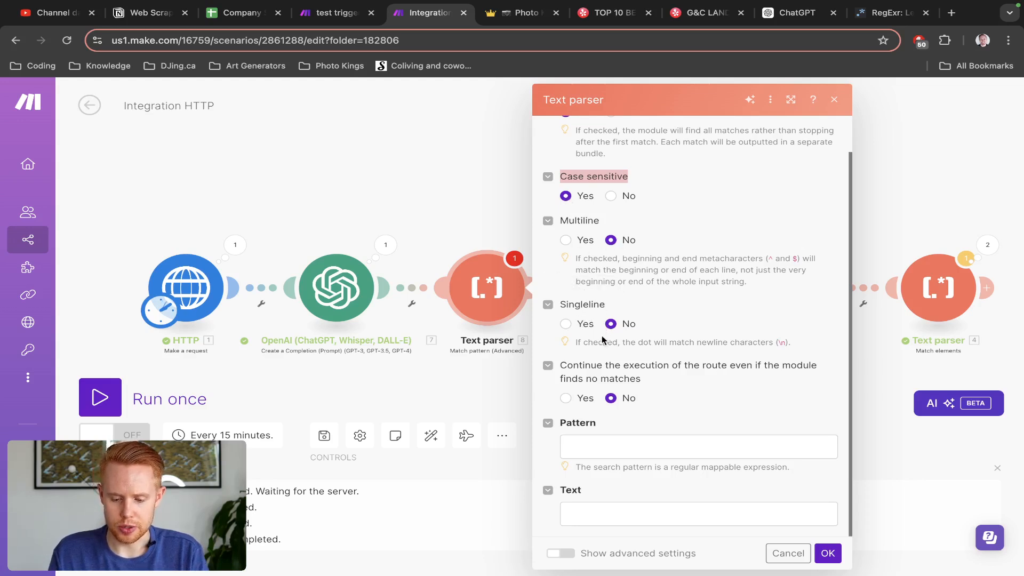
pyautogui.moveTo(572, 369); pyautogui.dragTo(688, 392)
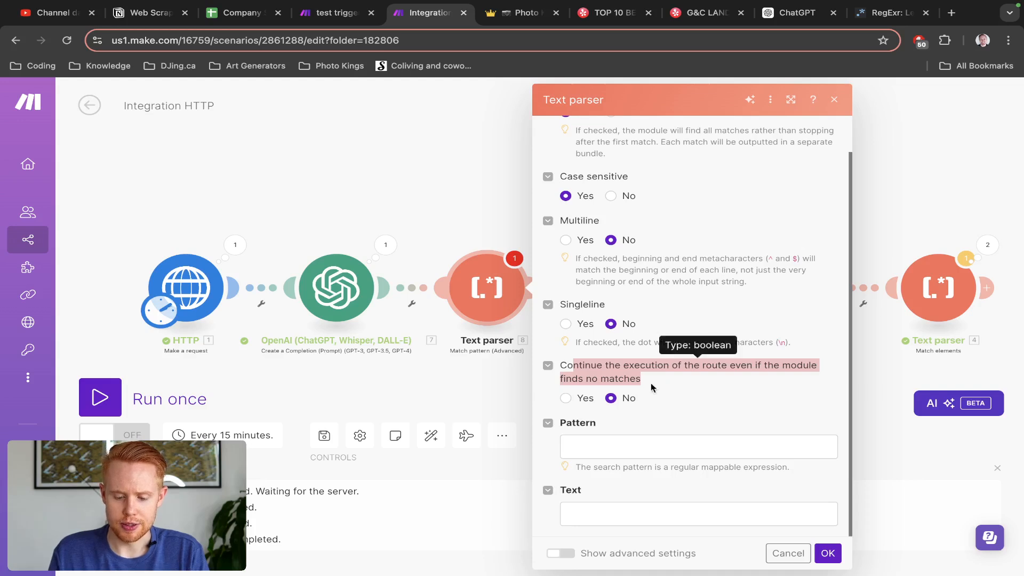
pyautogui.click(563, 400)
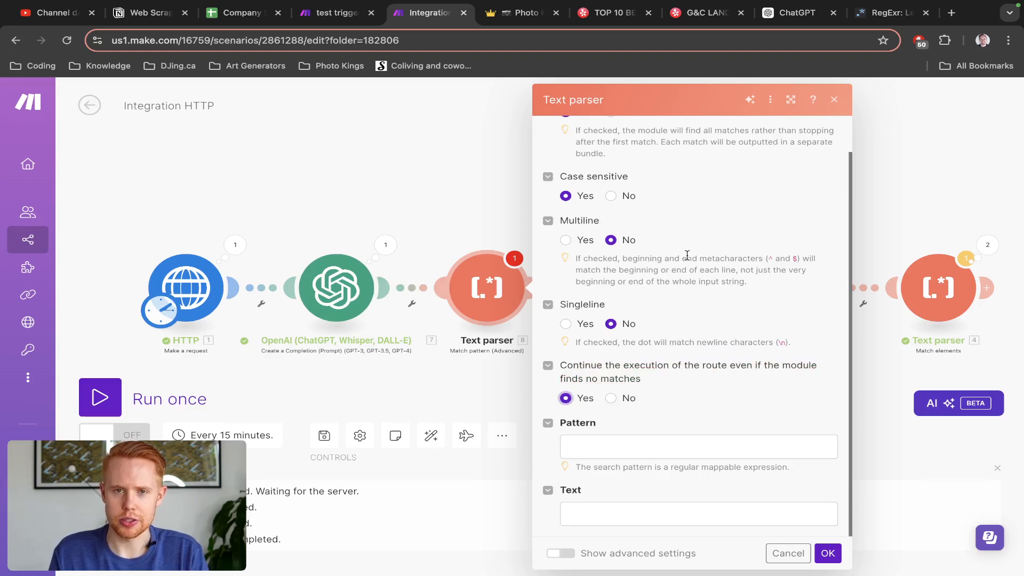
# Step: Map the HTTP module's Data output as the Text of the Match pattern (Advanced) module
pyautogui.click(629, 447)
pyautogui.click(646, 423)
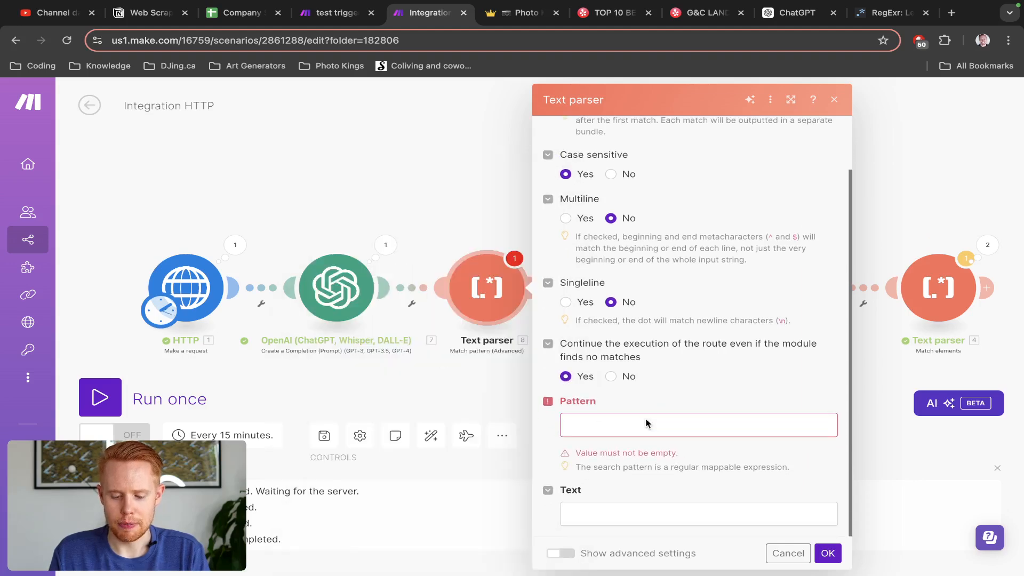
pyautogui.click(608, 508)
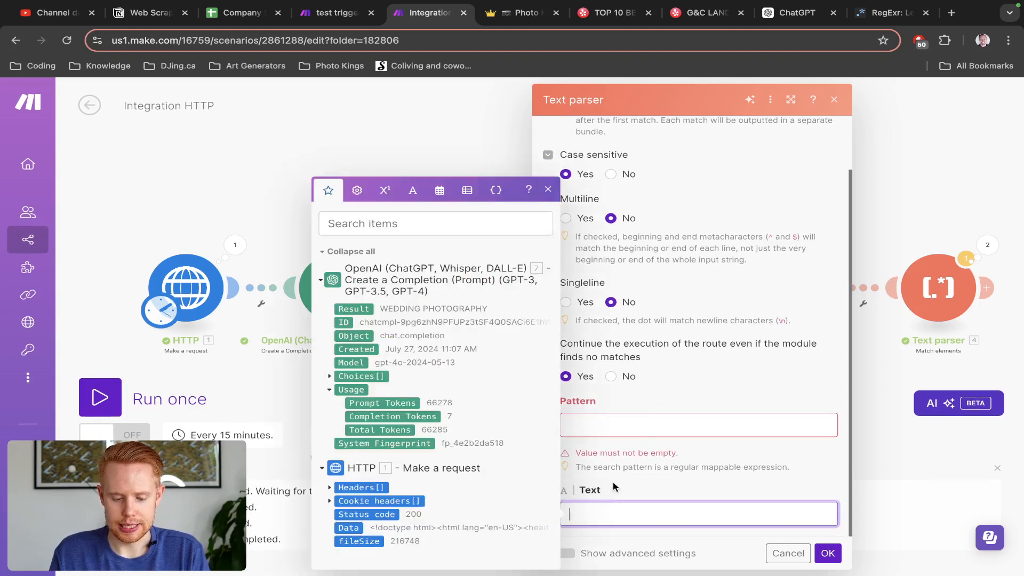
pyautogui.click(342, 157)
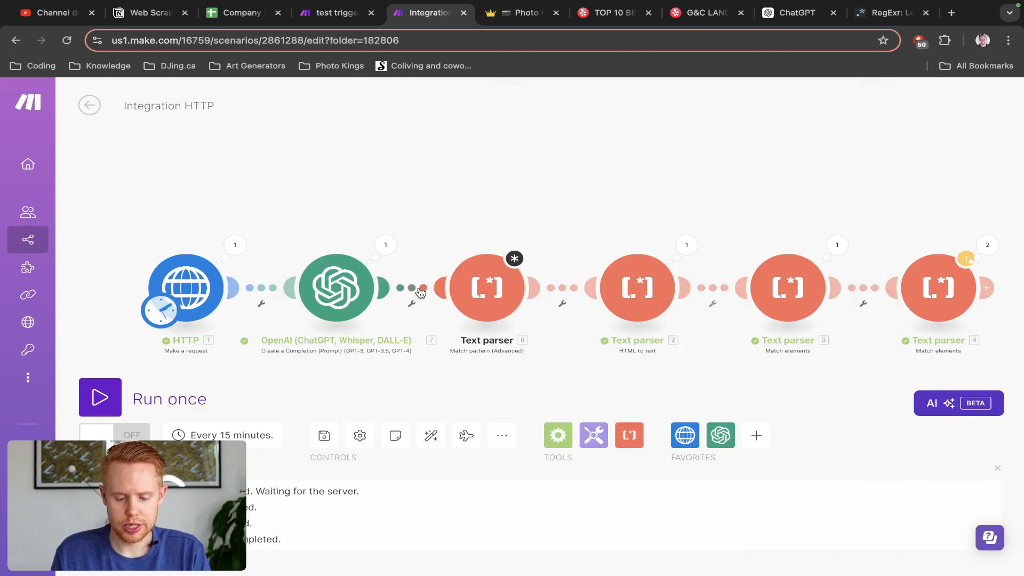
pyautogui.click(482, 295)
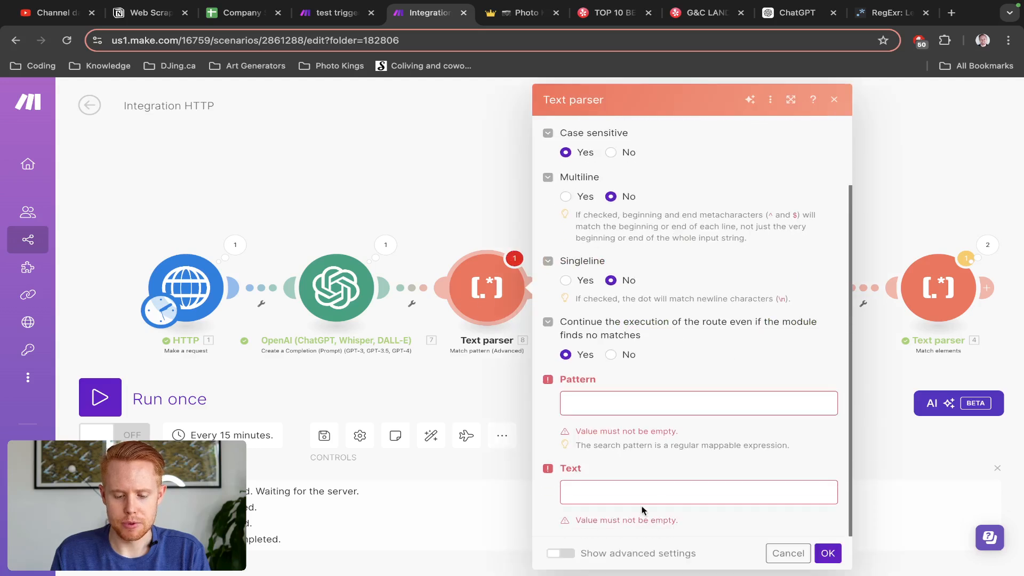
pyautogui.click(645, 491)
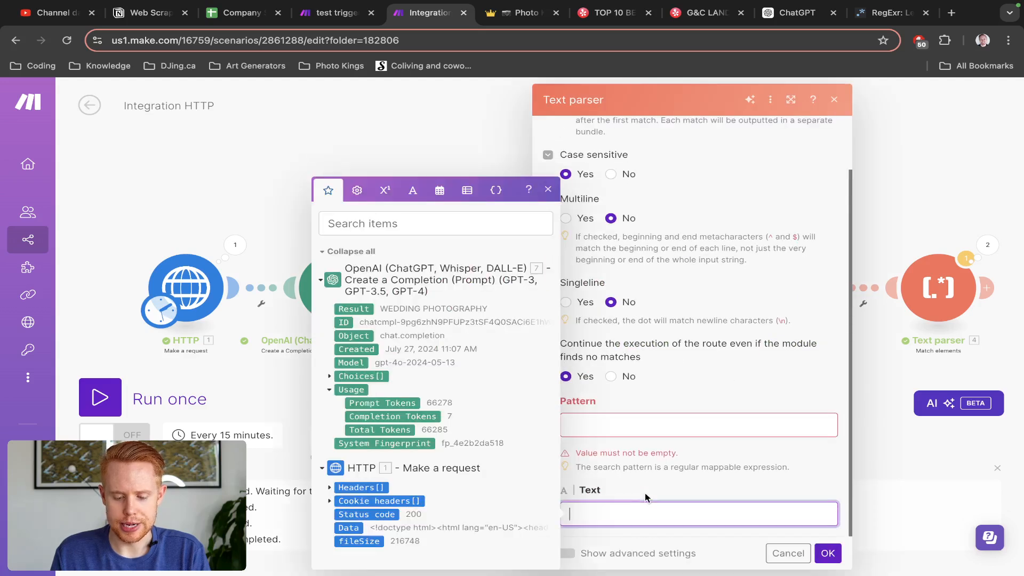
pyautogui.click(352, 528)
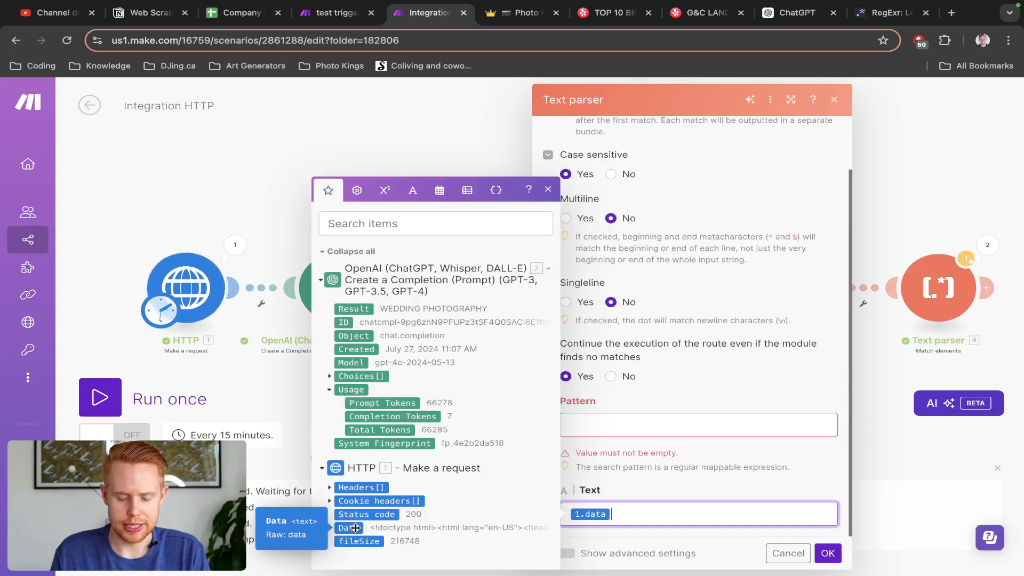
pyautogui.click(635, 495)
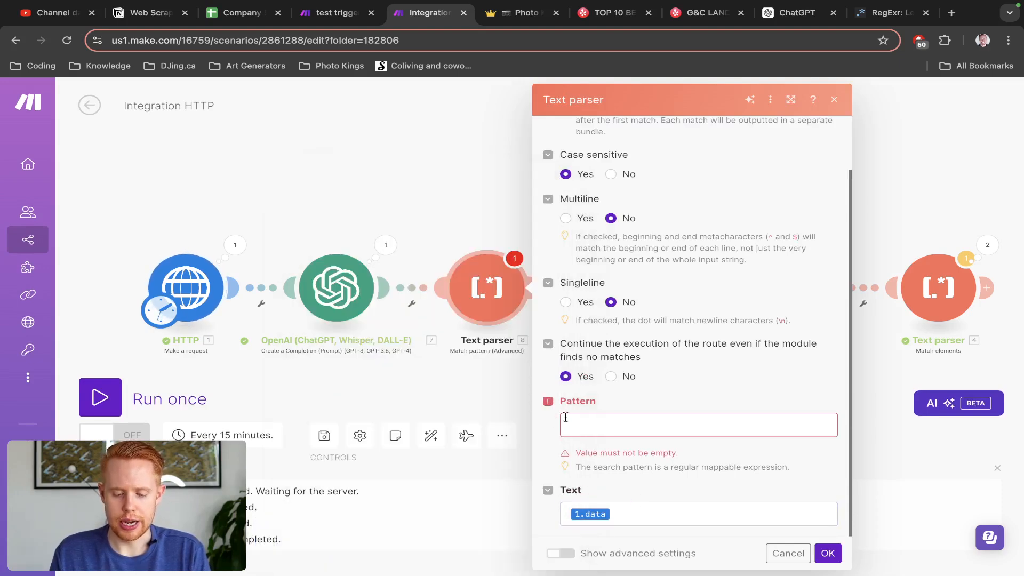
# Step: Search Google for "regex" in a new browser tab to find help for the empty search pattern
pyautogui.click(566, 421)
pyautogui.hotkey('ctrl', 't')
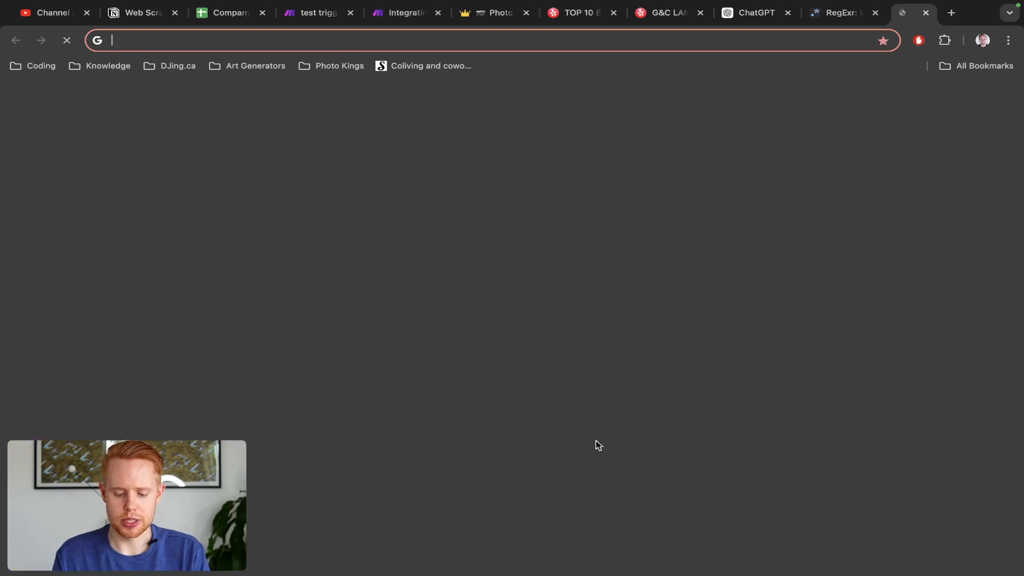
pyautogui.write('regex')
pyautogui.press('Return')
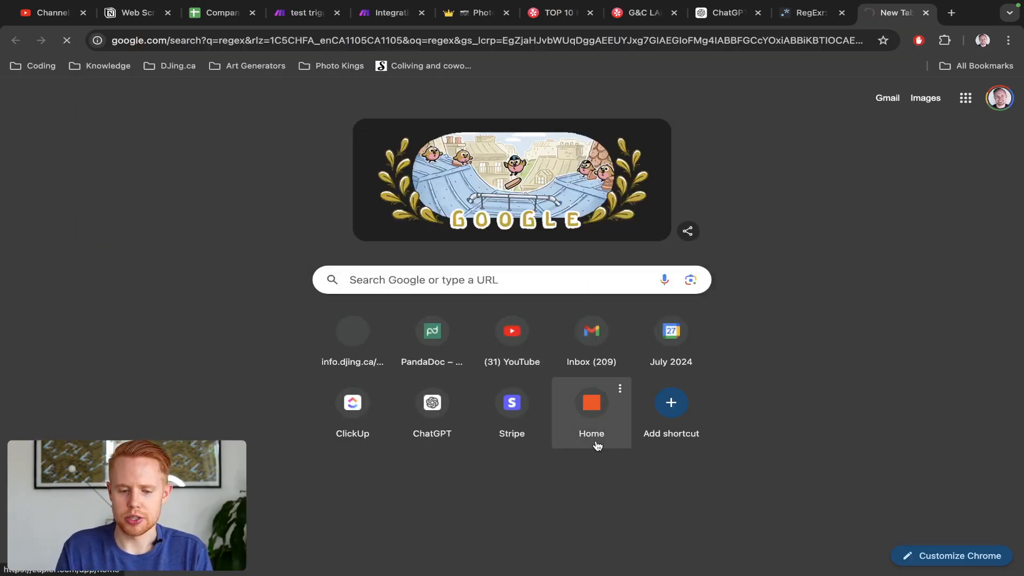
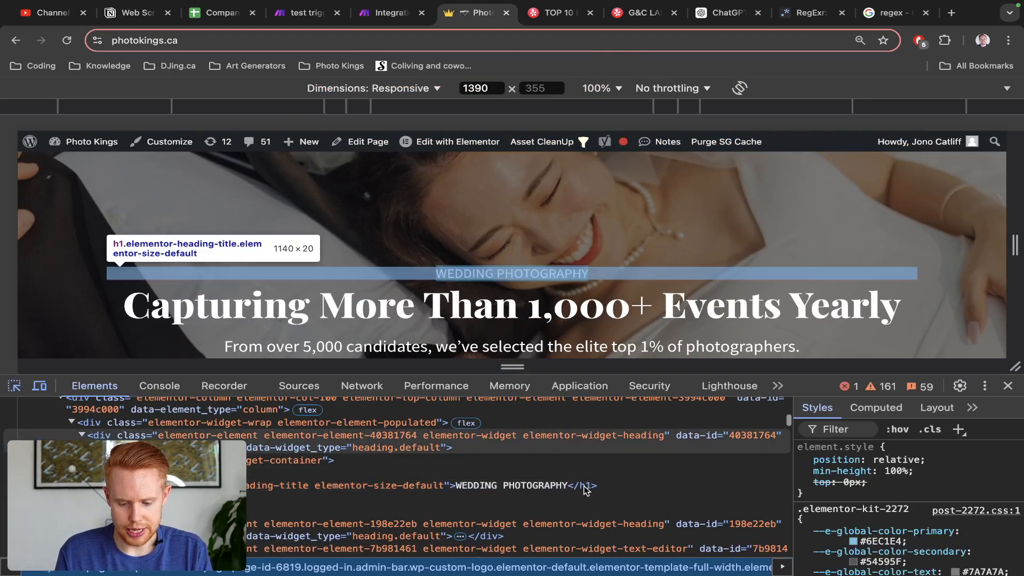
# Step: Select the WEDDING PHOTOGRAPHY h1 element of the photokings.ca page in the element inspector
pyautogui.click(583, 488)
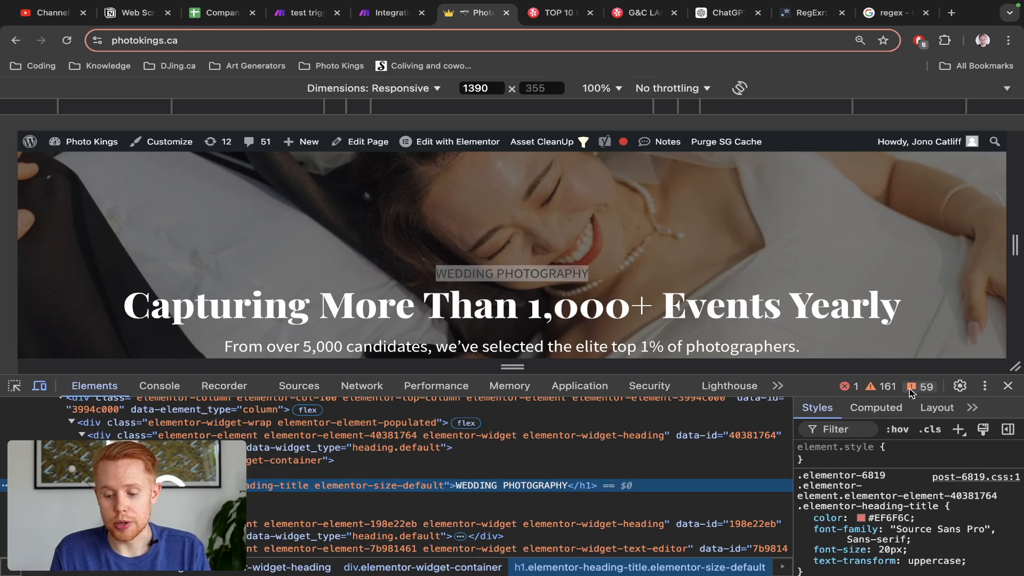
# Step: Close the element inspector and reorder the browser tabs so ChatGPT sits directly beside the Make scenario
pyautogui.click(1007, 386)
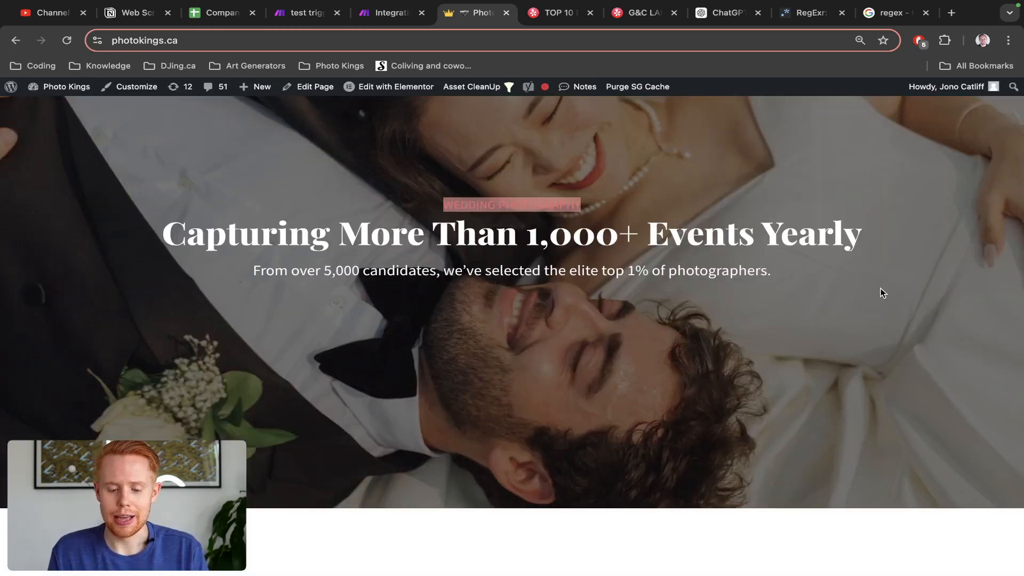
pyautogui.click(713, 21)
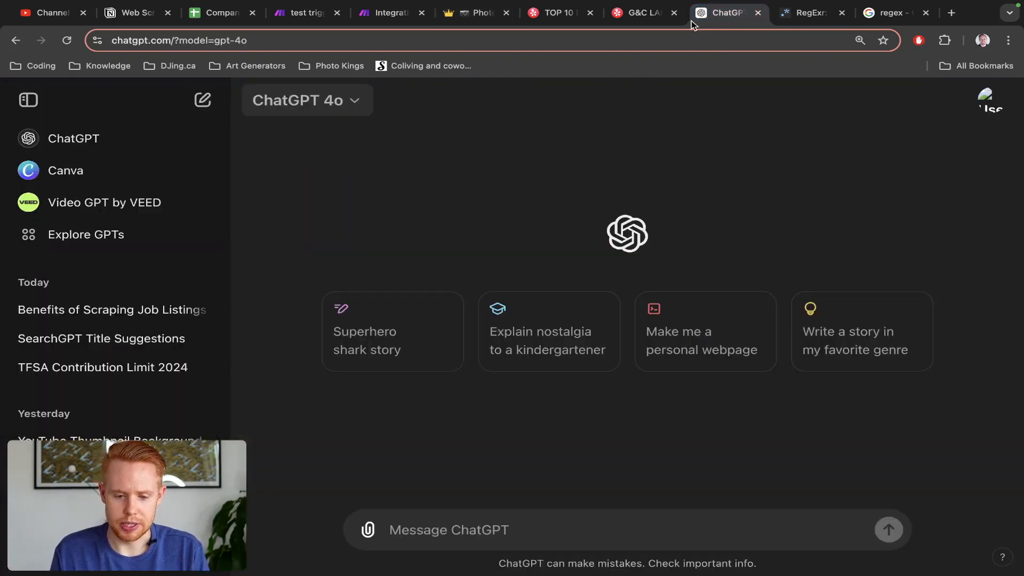
pyautogui.moveTo(714, 21); pyautogui.dragTo(471, 18)
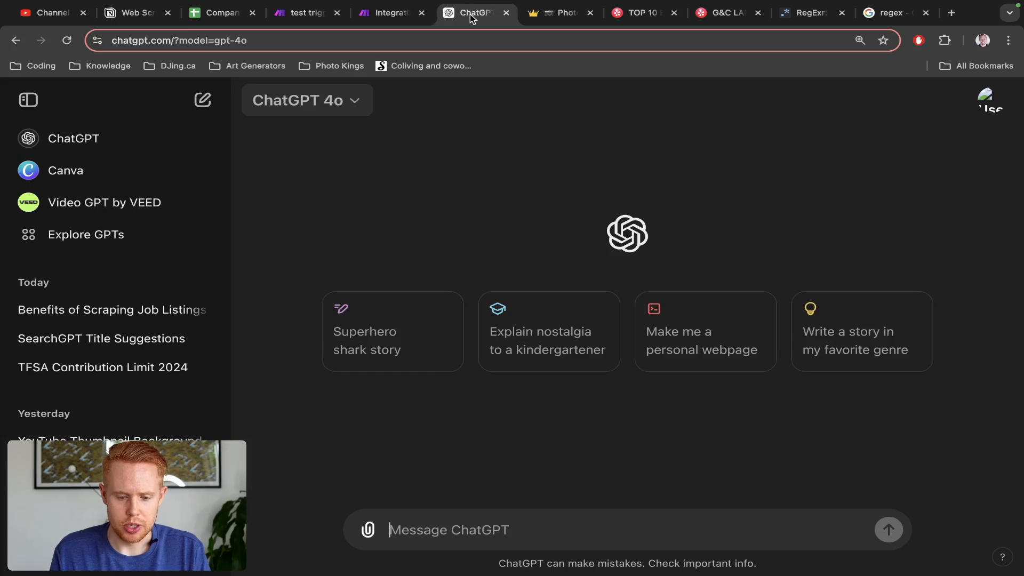
pyautogui.click(381, 17)
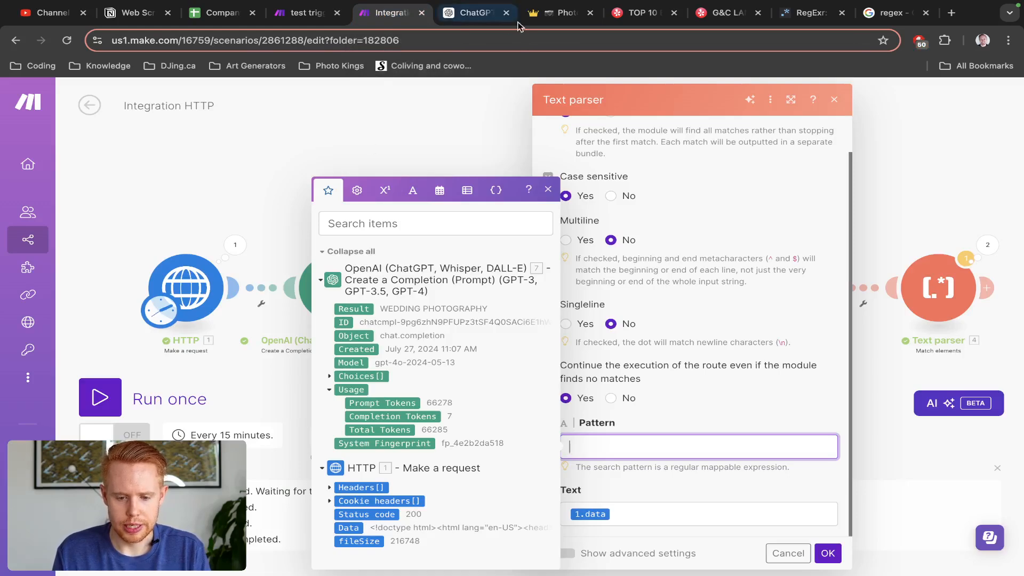
# Step: Inspect the WEDDING PHOTOGRAPHY heading on the photokings.ca page again and copy its h1 element from the page's HTML
pyautogui.click(537, 22)
pyautogui.press('super+shift+c')
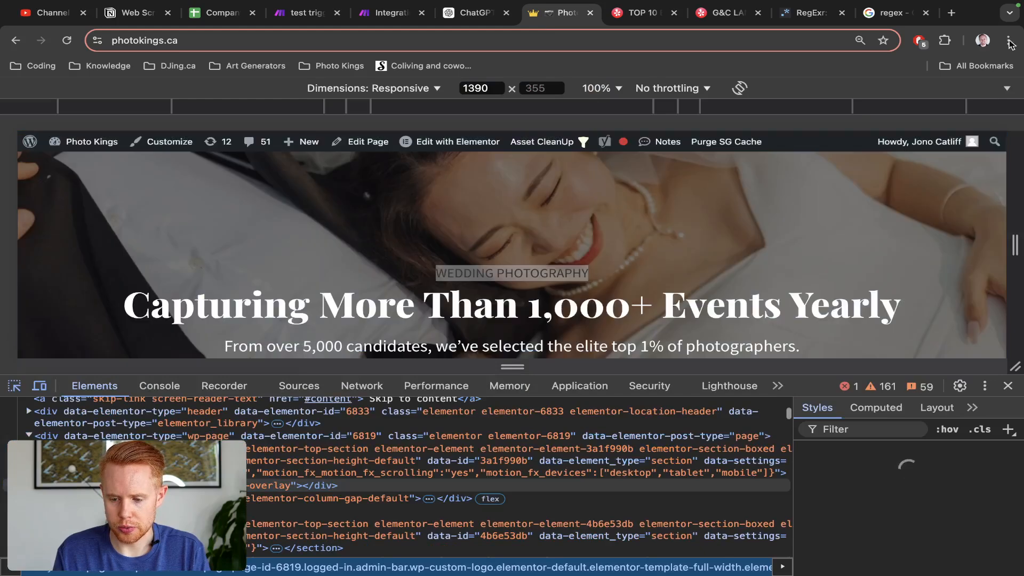
pyautogui.click(1008, 41)
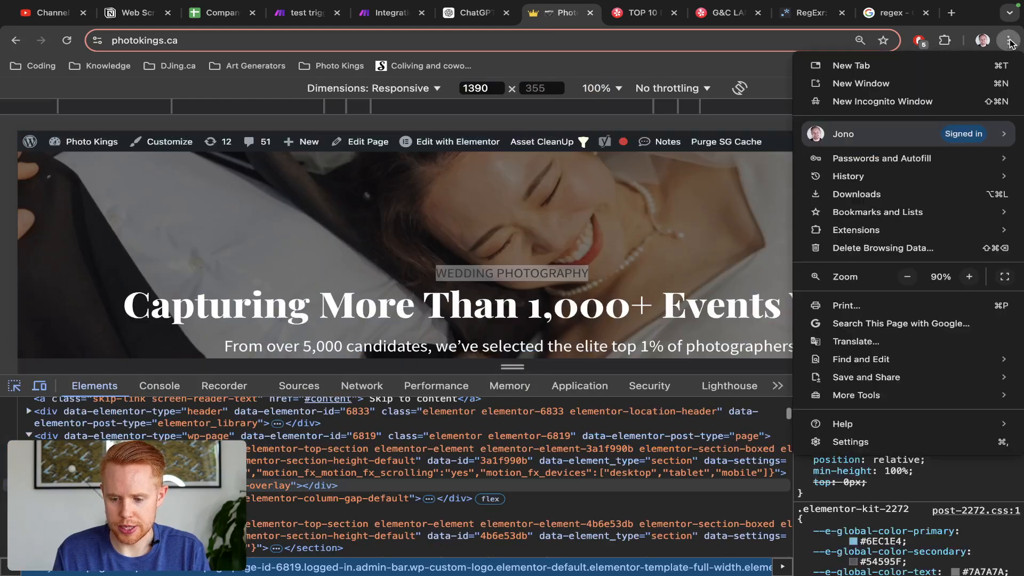
pyautogui.moveTo(895, 394)
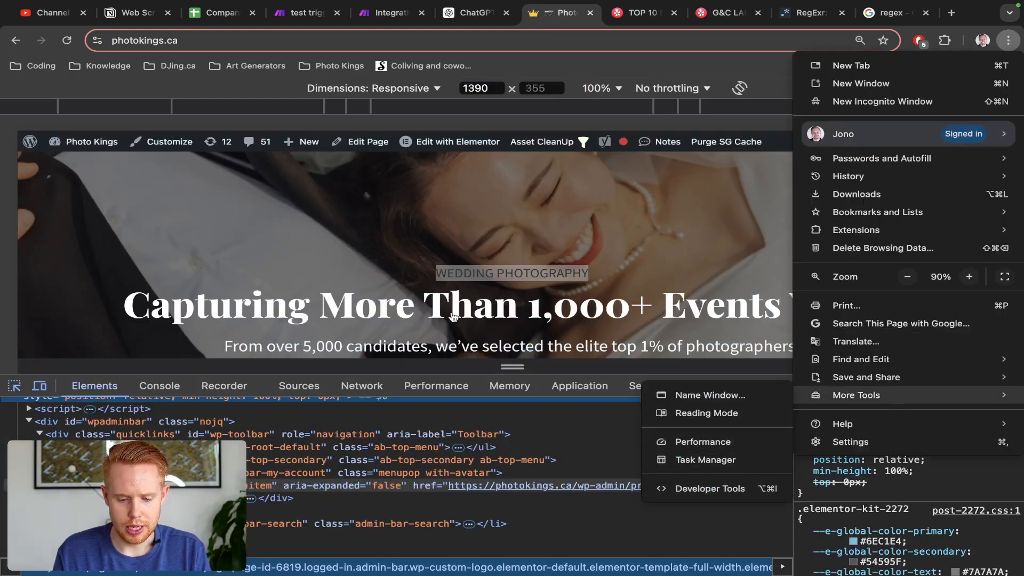
pyautogui.click(479, 284)
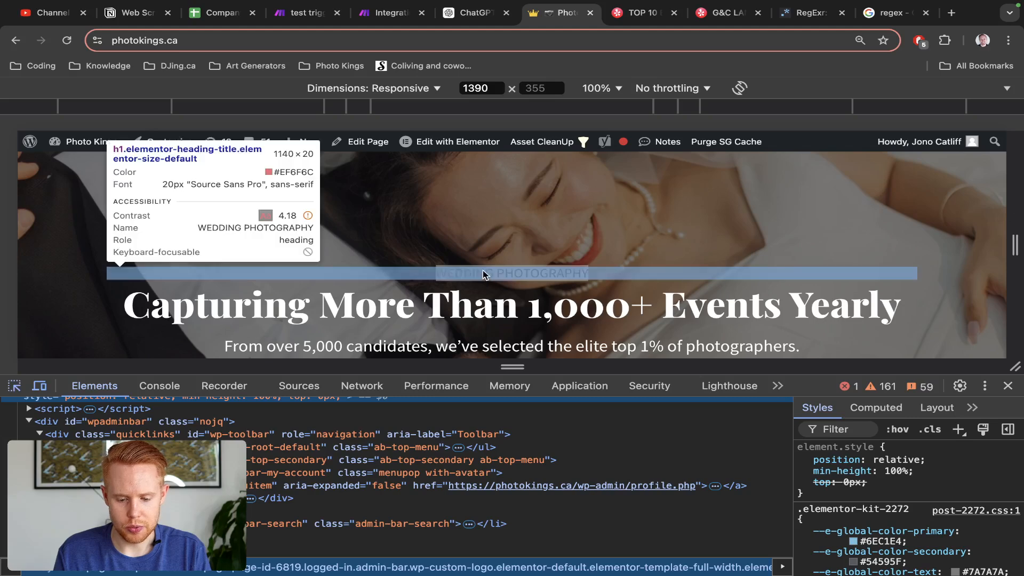
pyautogui.click(483, 271)
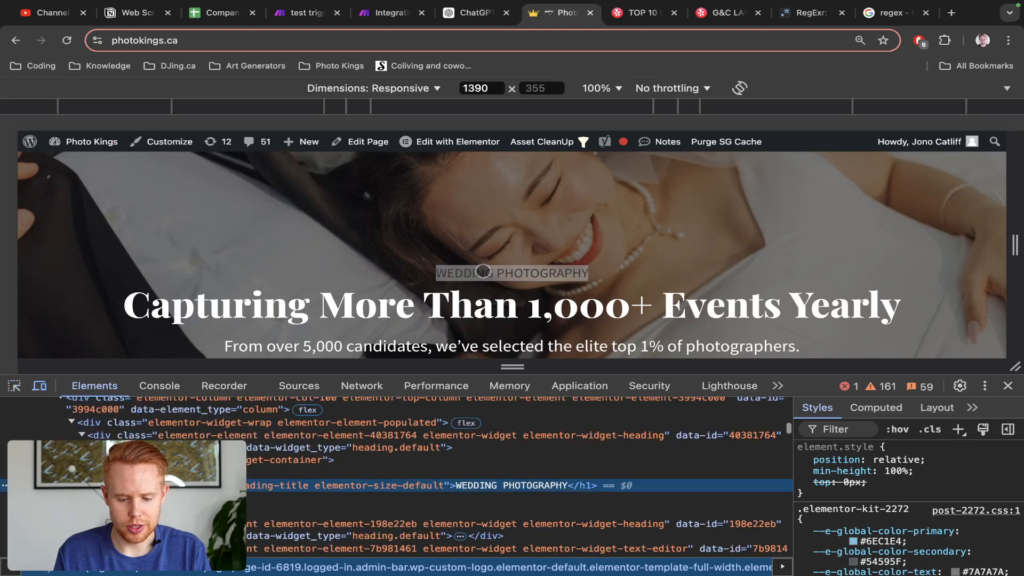
pyautogui.rightClick(469, 485)
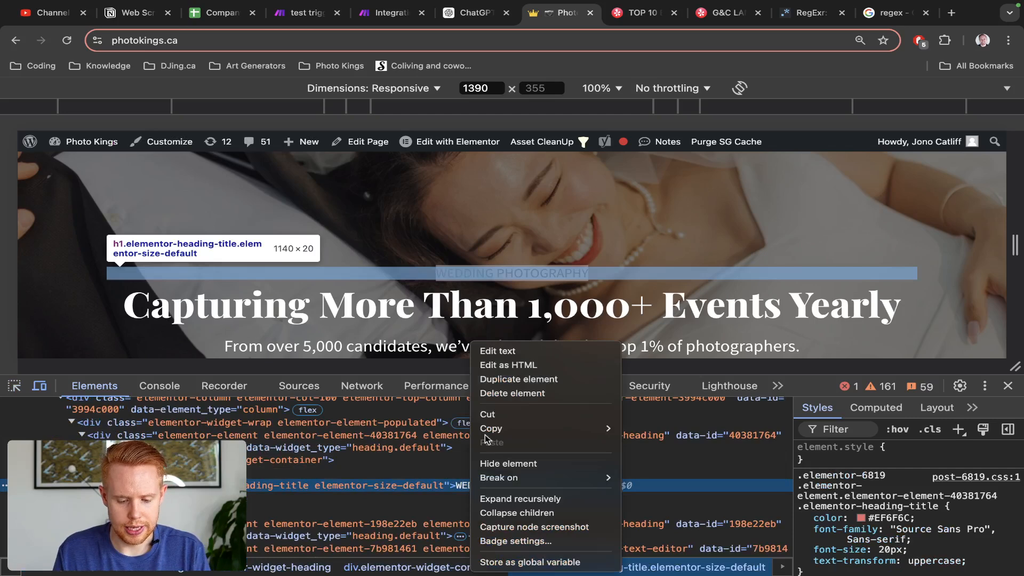
pyautogui.moveTo(485, 430)
pyautogui.click(646, 430)
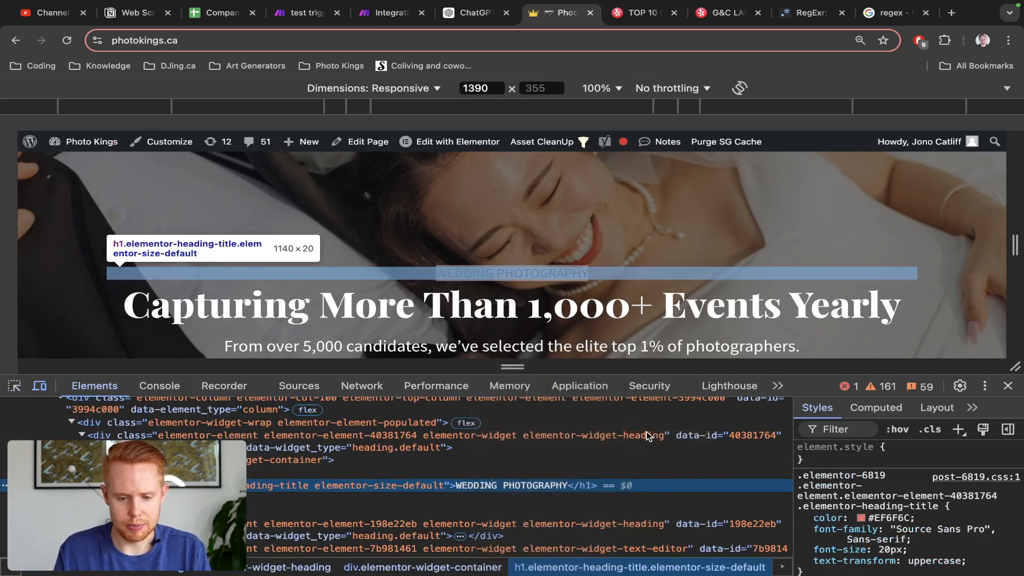
# Step: Ask ChatGPT "Please create a regex formula to extract the text within this h1 tag:" followed by the copied h1 element
pyautogui.hotkey('ctrl', 'shift', 'Tab')
pyautogui.click(513, 546)
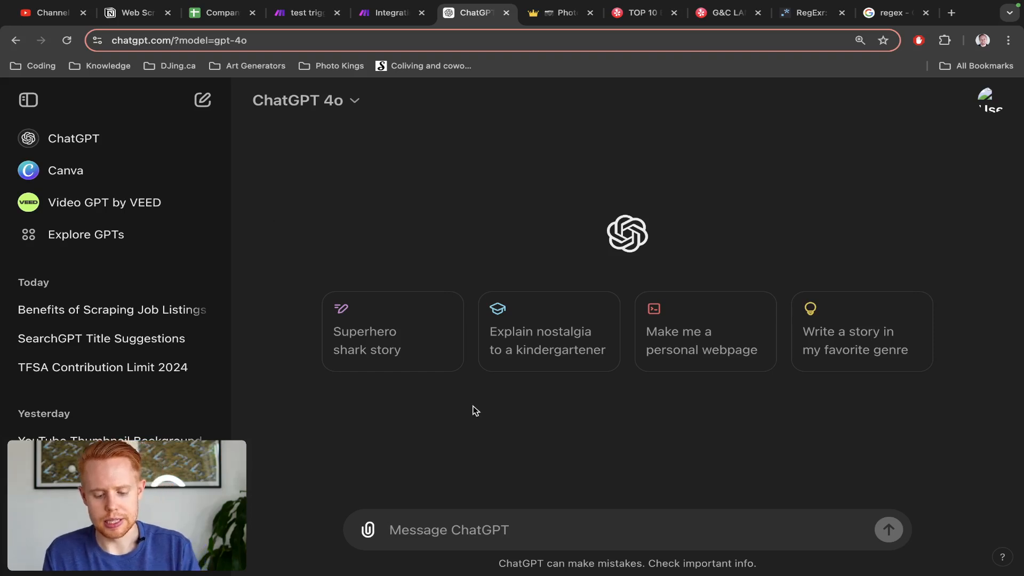
pyautogui.write('Please')
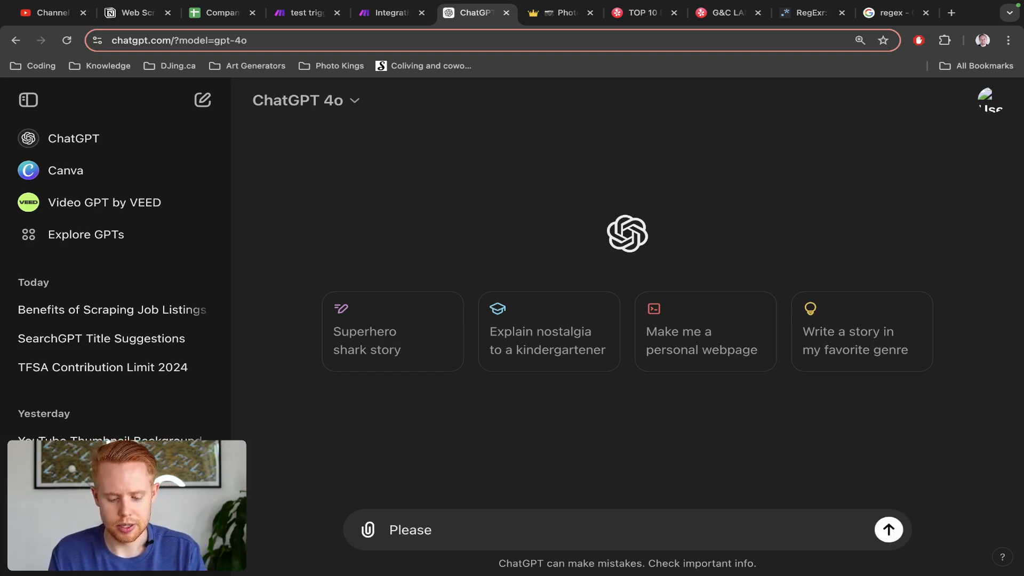
pyautogui.write(' create a ')
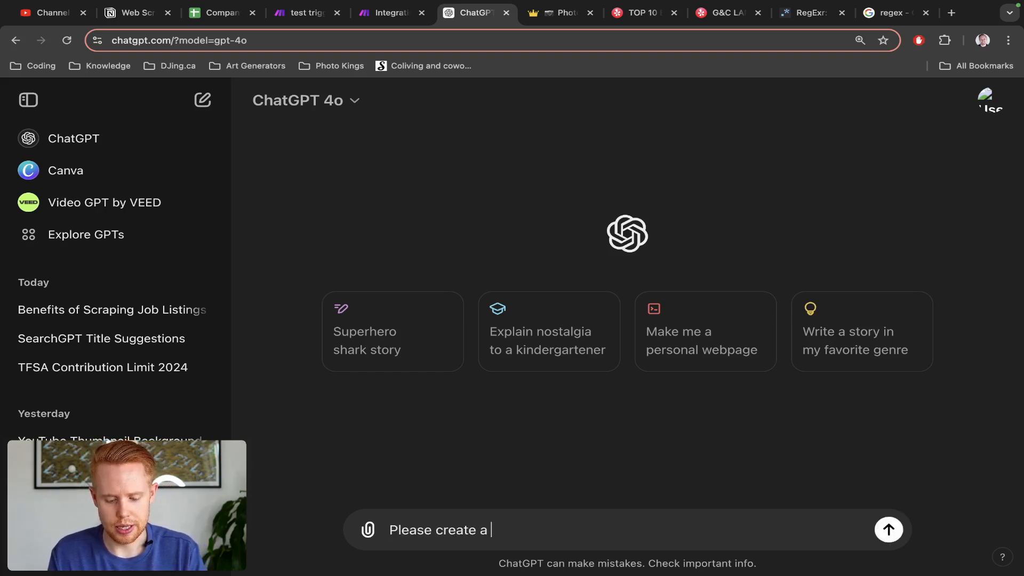
pyautogui.write('regex formul')
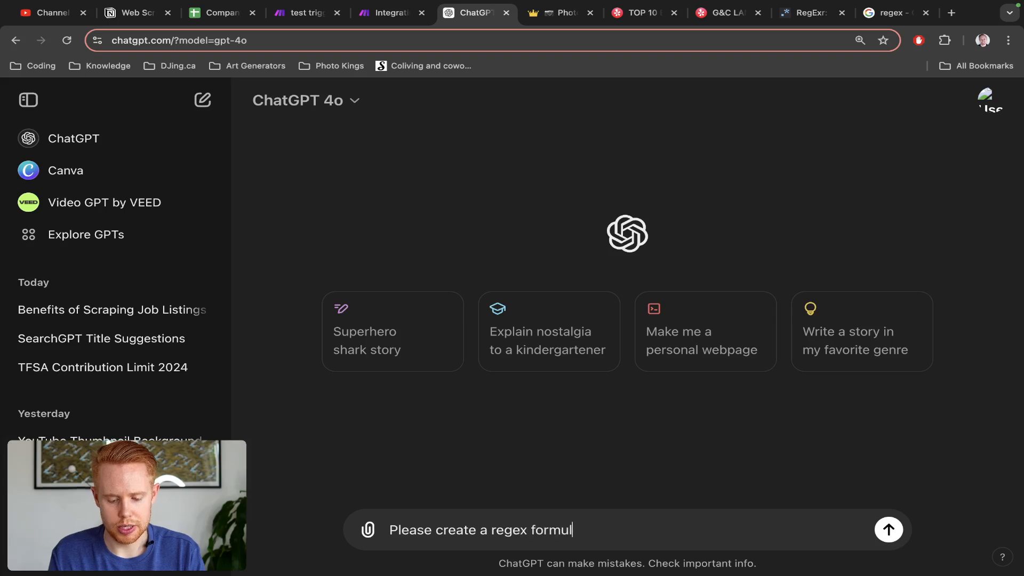
pyautogui.write('a to extract')
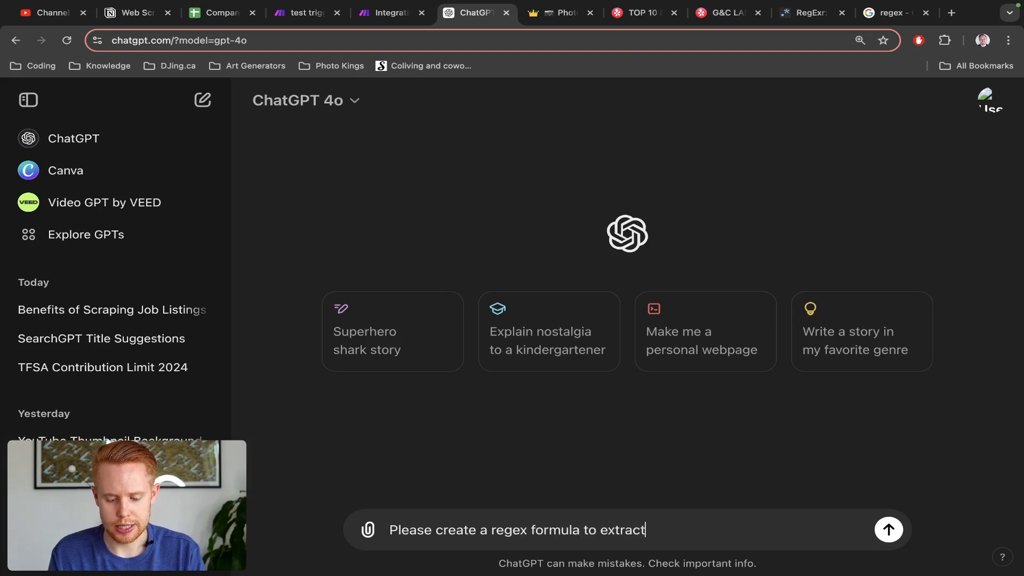
pyautogui.write(' the text within')
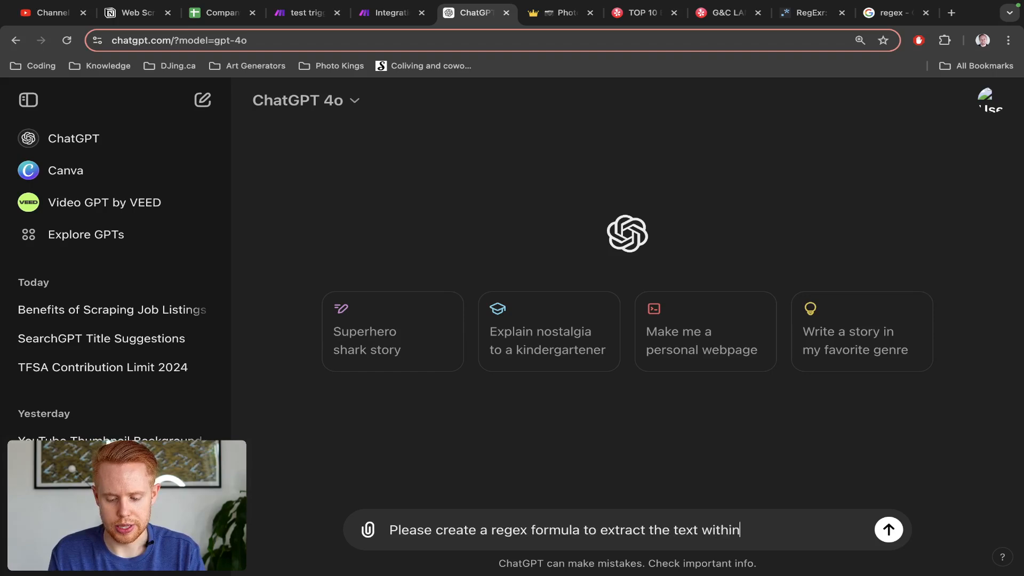
pyautogui.write(' this h1 tag:')
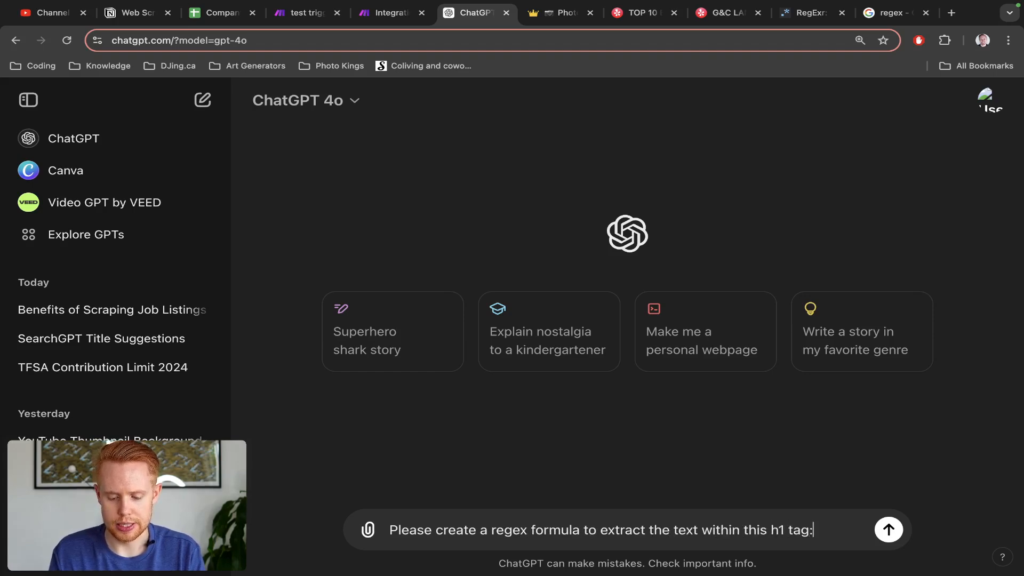
pyautogui.hotkey('ctrl', 'v')
pyautogui.press('Return')
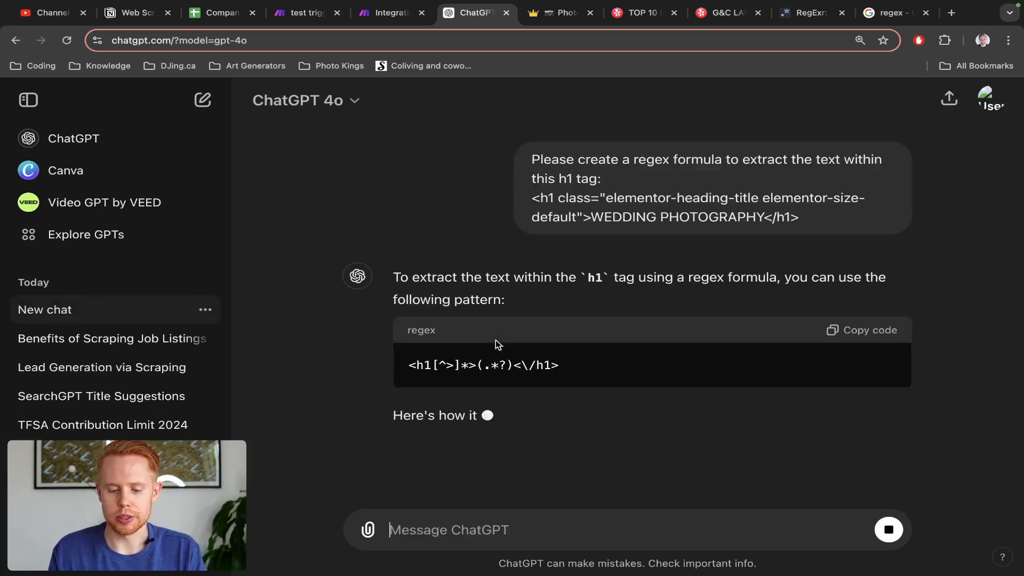
# Step: Copy ChatGPT's regex <h1[^>]*>(.*?)<\/h1> into the Pattern of the Text parser module in Make
pyautogui.doubleClick(507, 366)
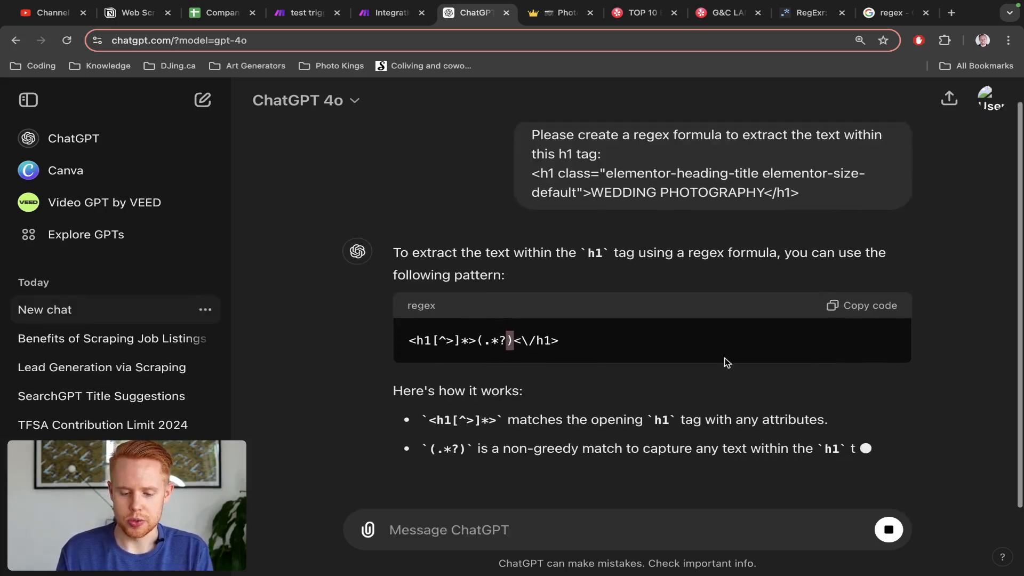
pyautogui.scroll(1, 725, 358)
pyautogui.click(868, 303)
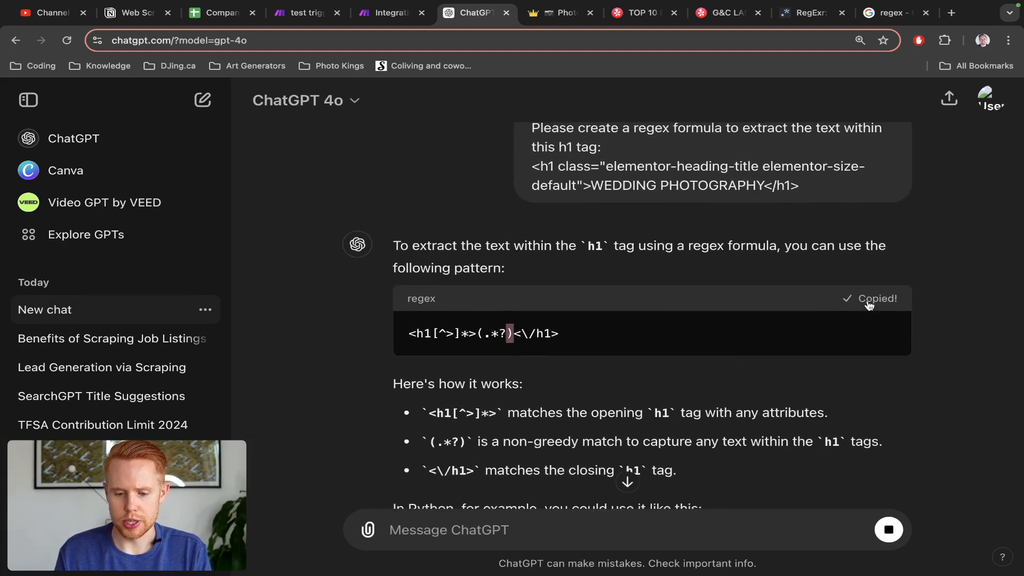
pyautogui.hotkey('ctrl', 'shift', 'Tab')
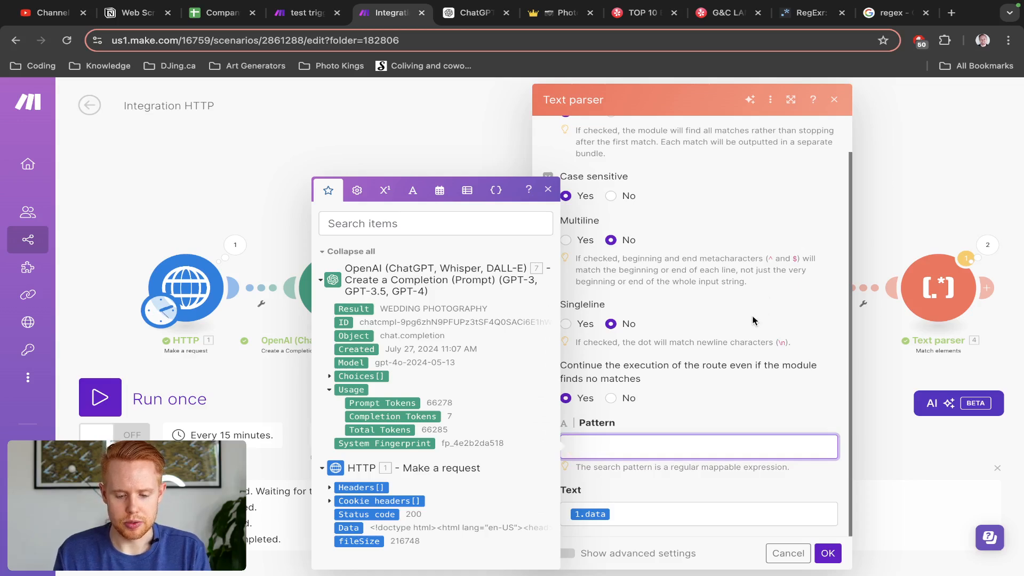
pyautogui.hotkey('ctrl', 'v')
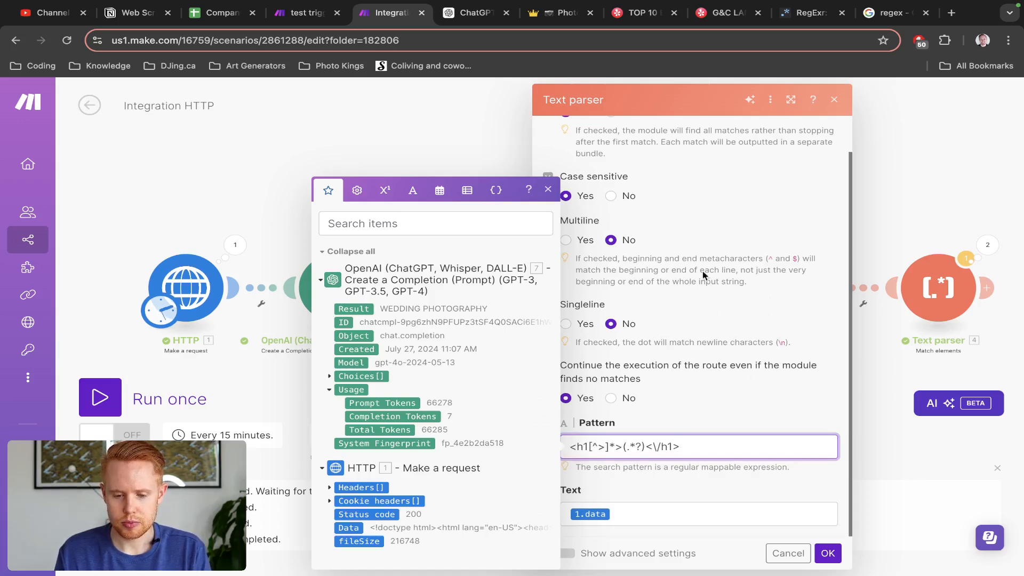
# Step: Switch to RegExr and replace the phone number expression with <h1[^>]*>(.*?)<\/h1>
pyautogui.click(808, 21)
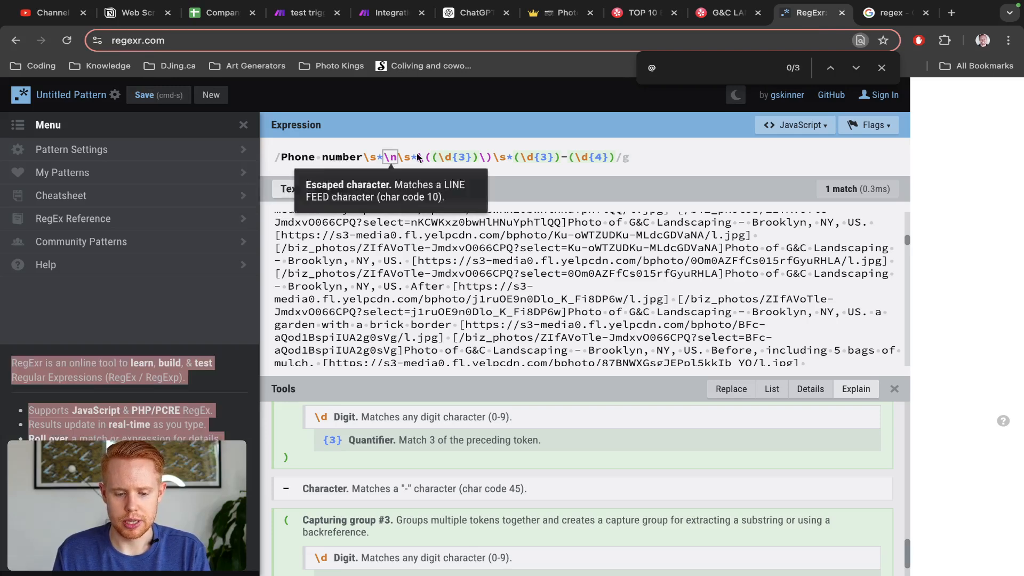
pyautogui.click(608, 157)
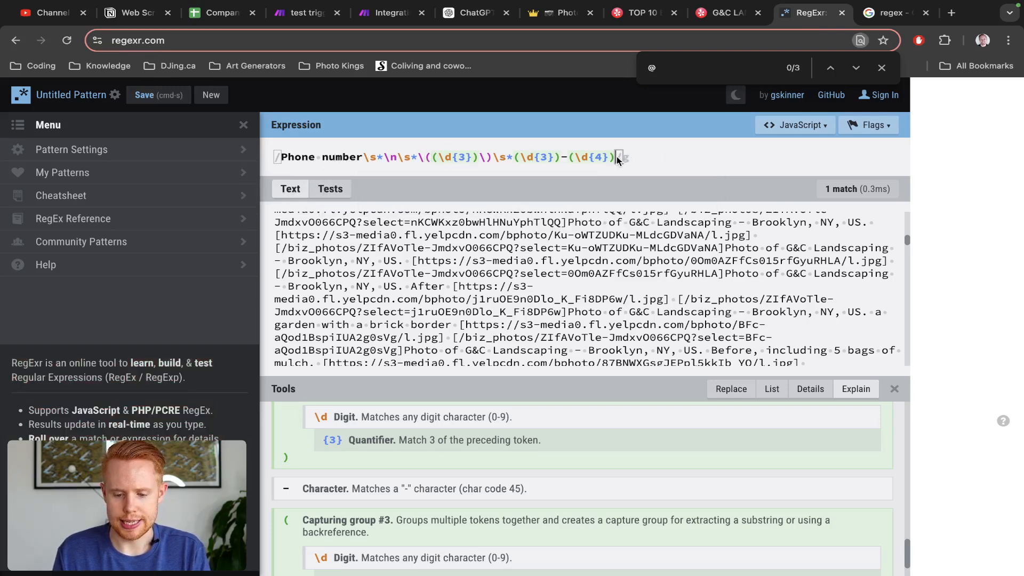
pyautogui.press('super+a')
pyautogui.press('super+v')
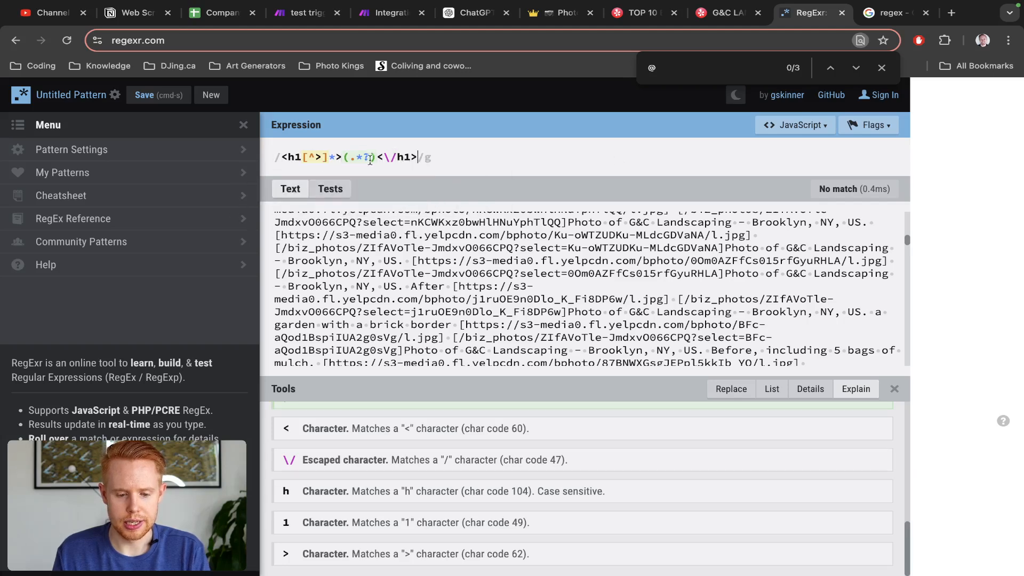
# Step: Replace RegExr's test text with the WEDDING PHOTOGRAPHY h1 element copied from the ChatGPT prompt
pyautogui.hotkey('ctrl', 'shift', 'Tab')
pyautogui.hotkey('ctrl', 'shift', 'Tab')
pyautogui.hotkey('ctrl', 'shift', 'Tab')
pyautogui.hotkey('ctrl', 'shift', 'Tab')
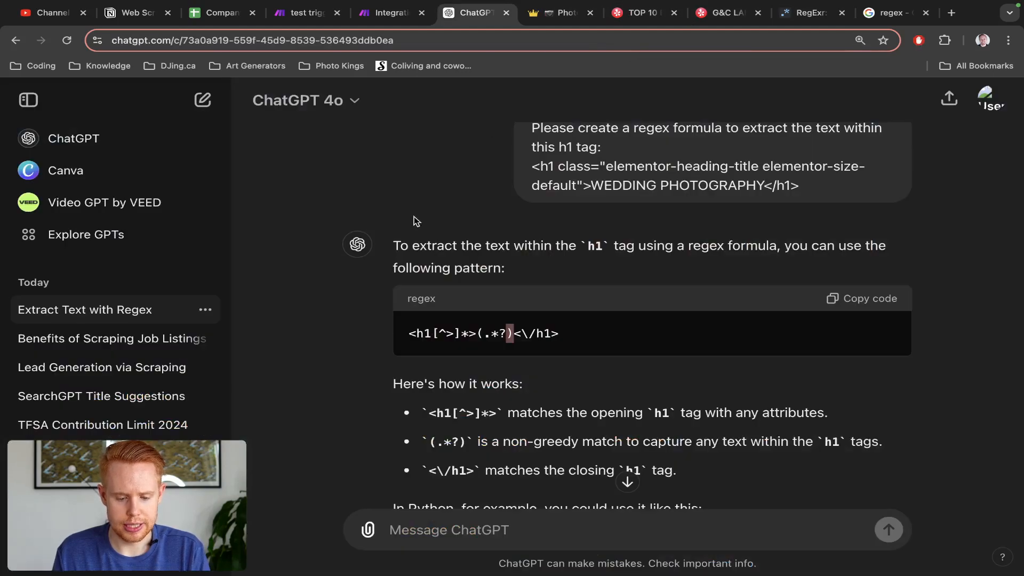
pyautogui.scroll(1, 455, 281)
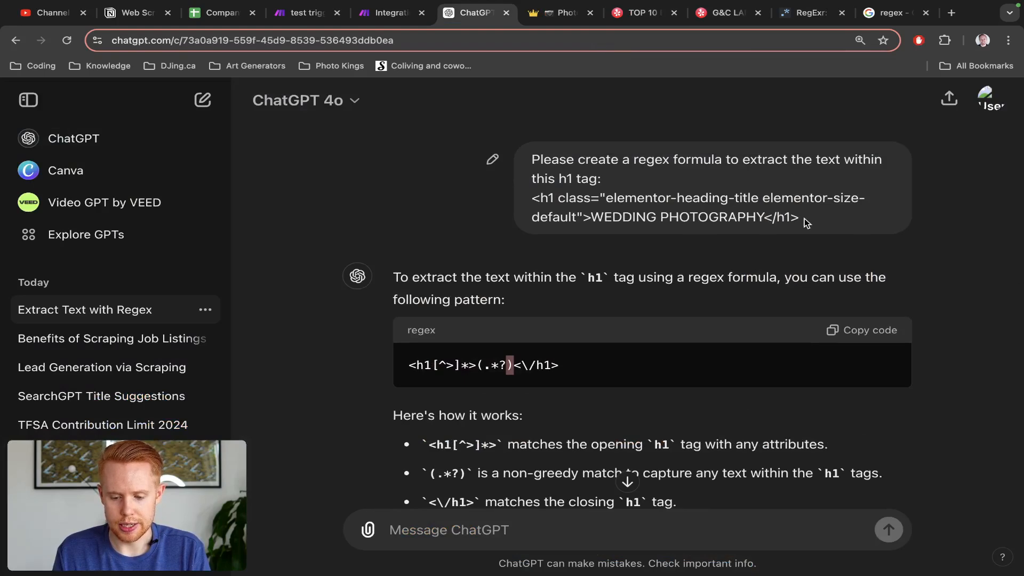
pyautogui.moveTo(805, 221); pyautogui.dragTo(527, 194)
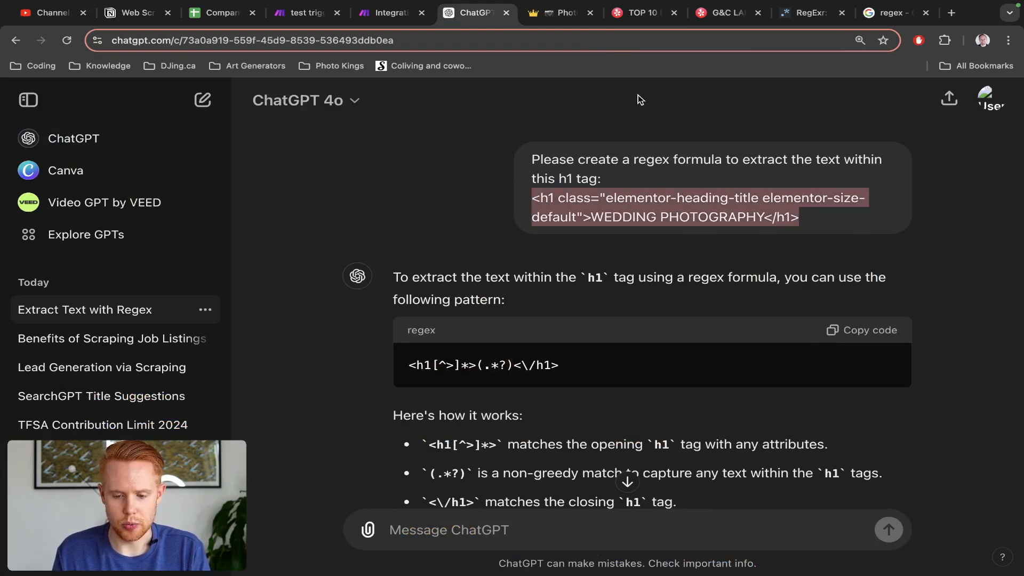
pyautogui.click(791, 13)
pyautogui.press('super+a')
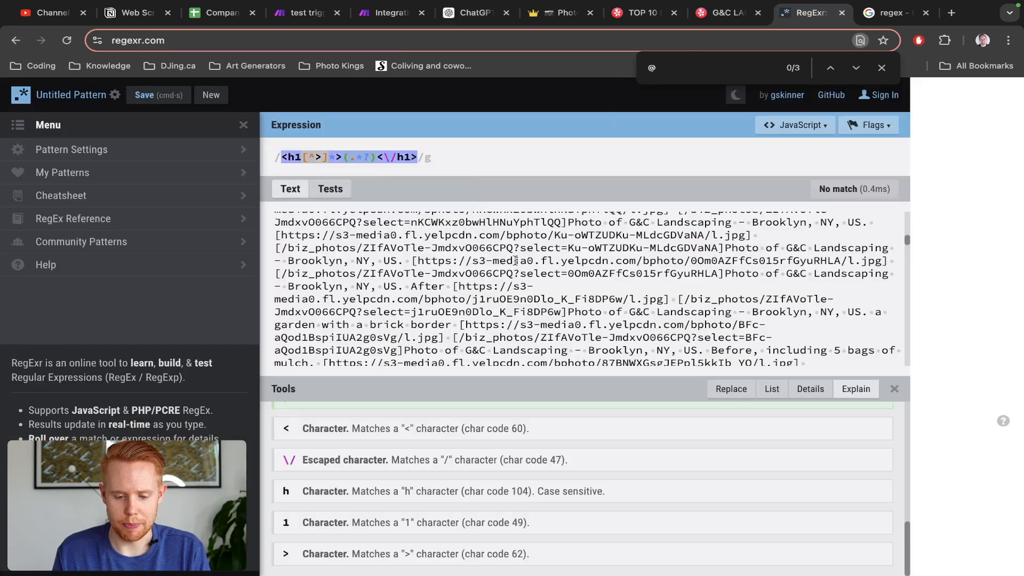
pyautogui.click(515, 261)
pyautogui.press('super+a')
pyautogui.press('super+v')
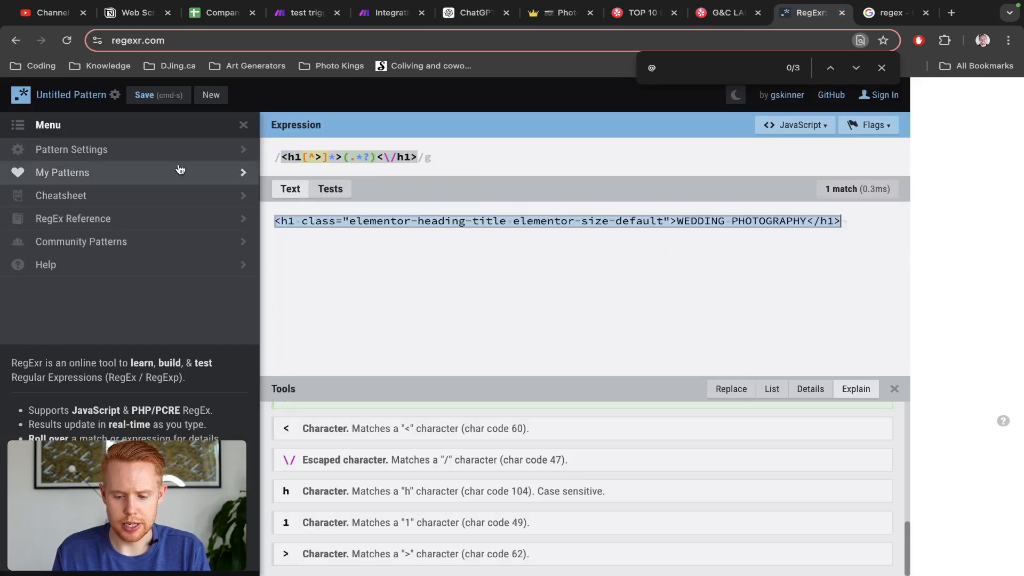
# Step: Check the match count and the capturing group of the h1 expression in RegExr, and return to the Make scenario
pyautogui.moveTo(845, 193)
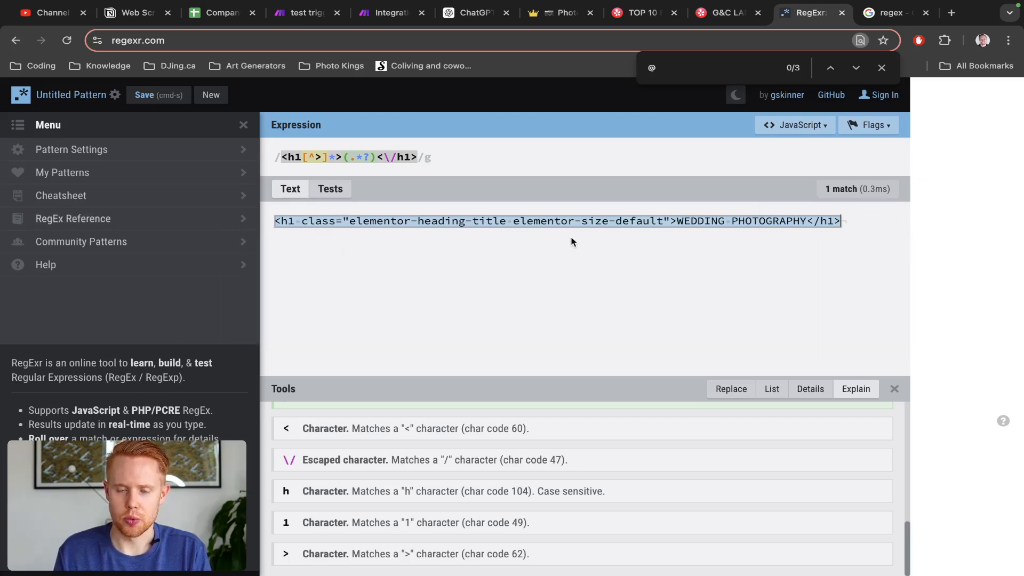
pyautogui.moveTo(345, 158)
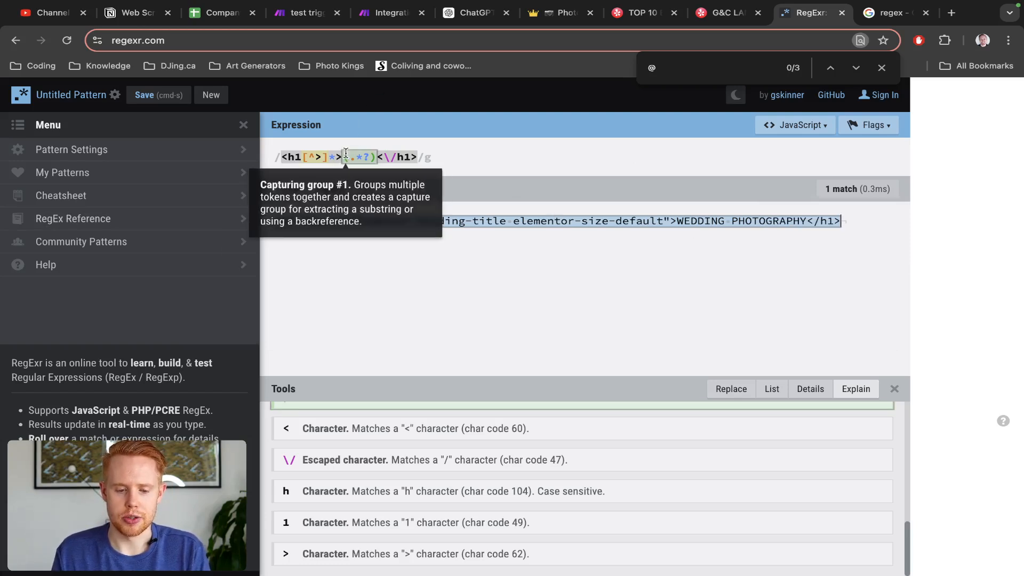
pyautogui.click(454, 14)
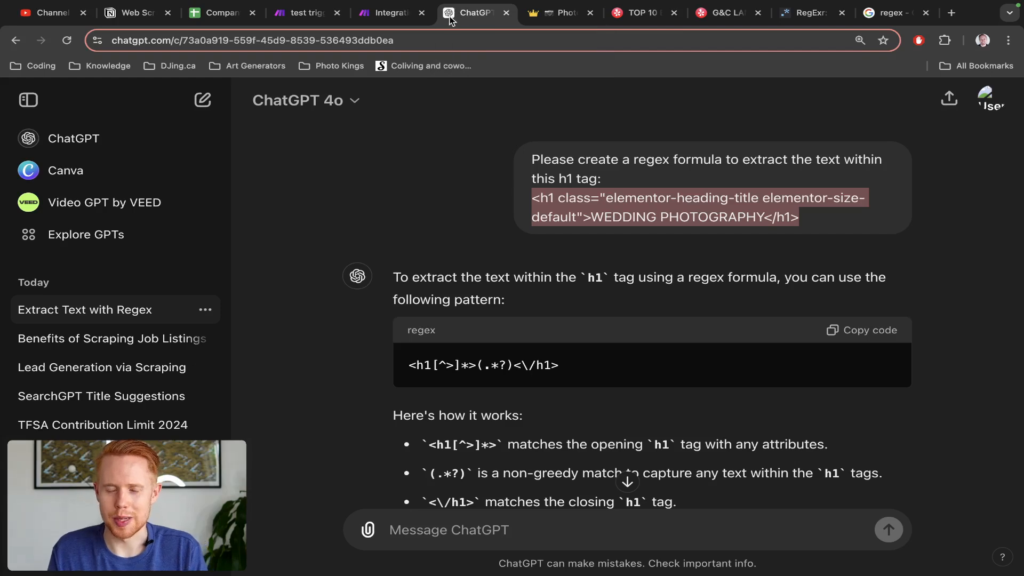
pyautogui.click(386, 16)
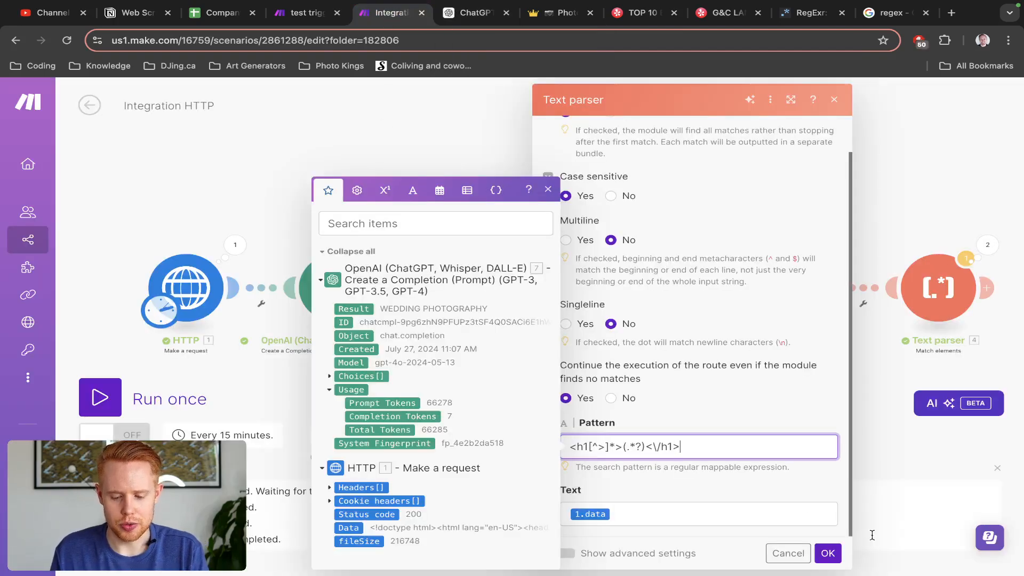
# Step: Confirm the Text parser settings, run the scenario once, and inspect the output value of the Match pattern module
pyautogui.click(827, 553)
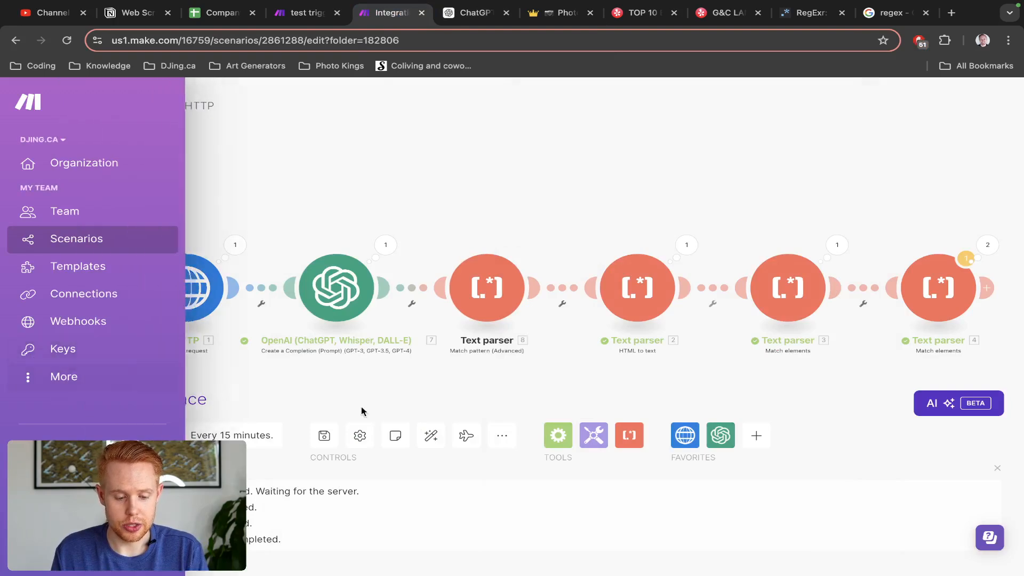
pyautogui.click(101, 397)
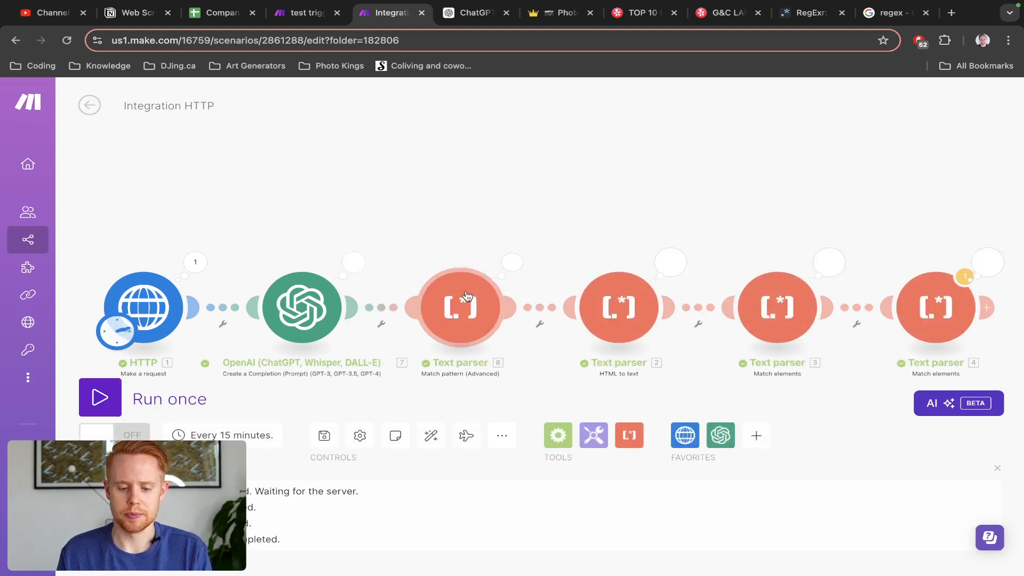
pyautogui.click(510, 263)
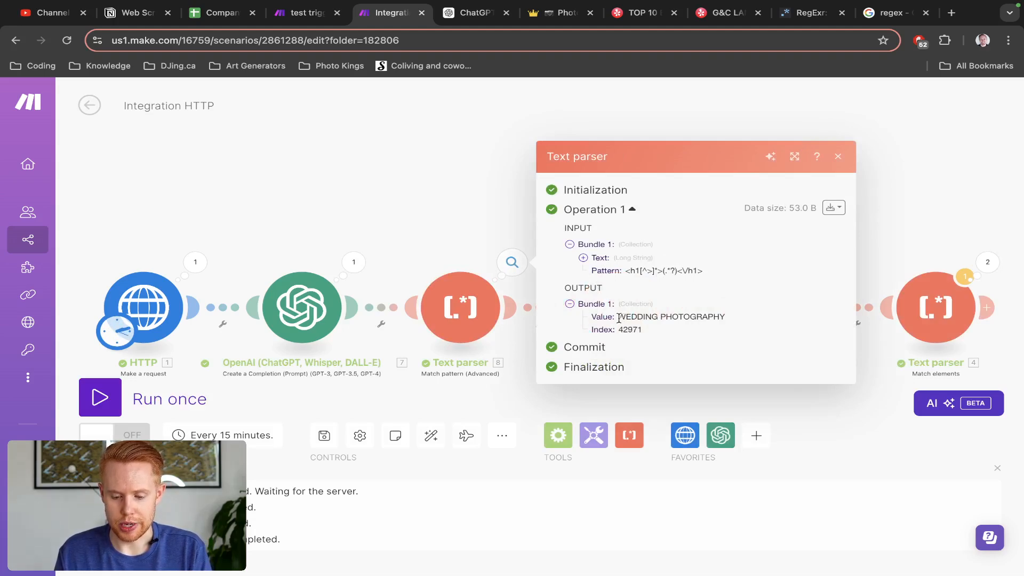
pyautogui.moveTo(619, 318); pyautogui.dragTo(725, 324)
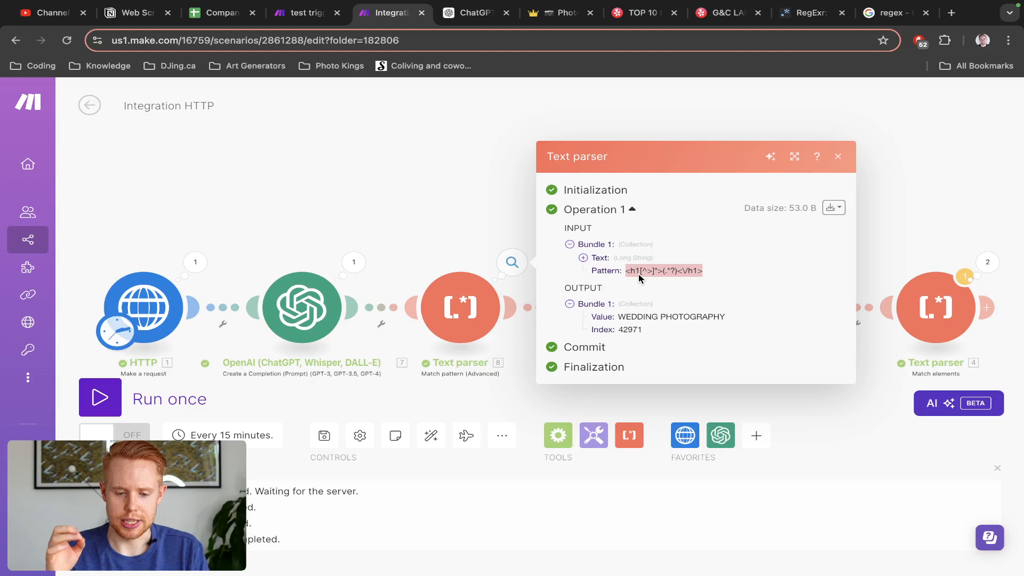
# Step: Review the h1 regex pattern in ChatGPT, and return to Make to close the Text parser's output details
pyautogui.hotkey('ctrl', 'Tab')
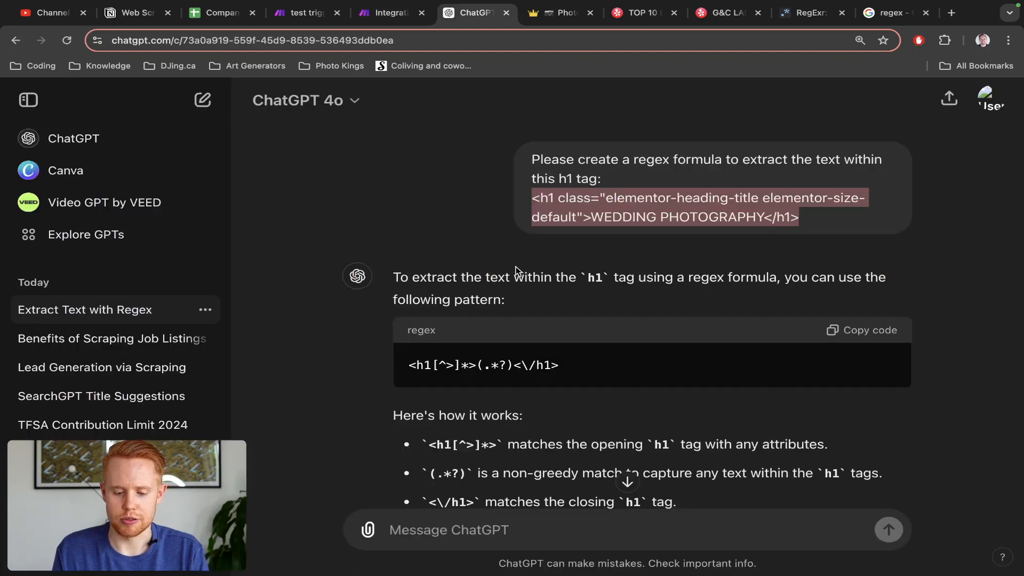
pyautogui.tripleClick(513, 366)
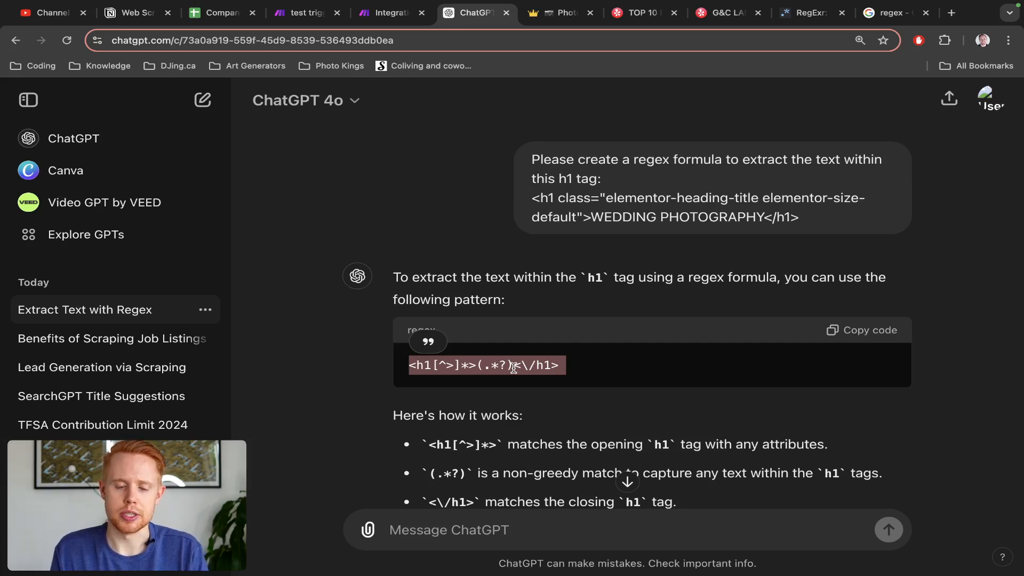
pyautogui.hotkey('ctrl', 'shift', 'Tab')
pyautogui.click(405, 213)
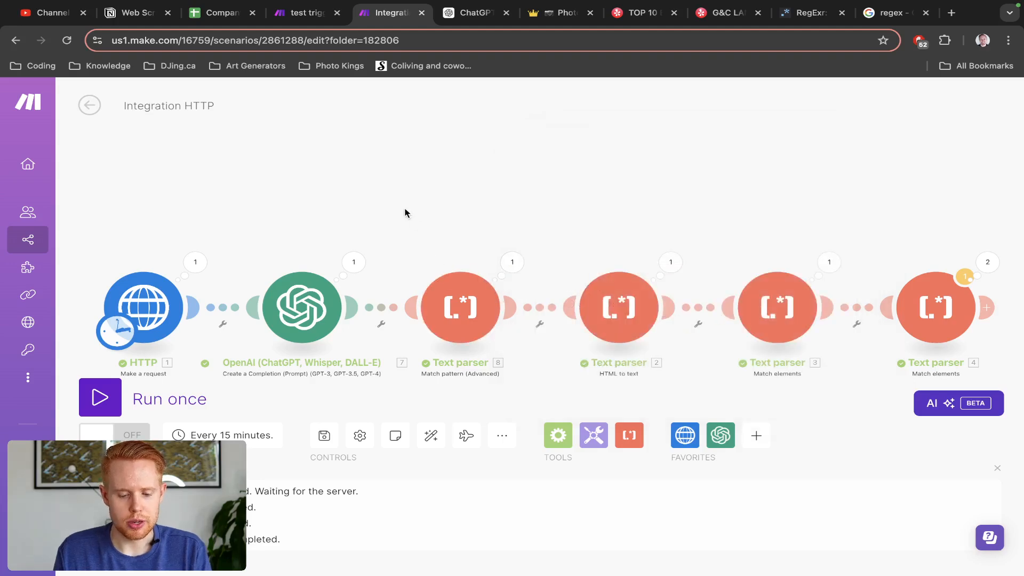
# Step: Switch to the photokings.ca page, close its developer tools, and look over the page content
pyautogui.hotkey('ctrl', 'Tab')
pyautogui.hotkey('ctrl', 'Tab')
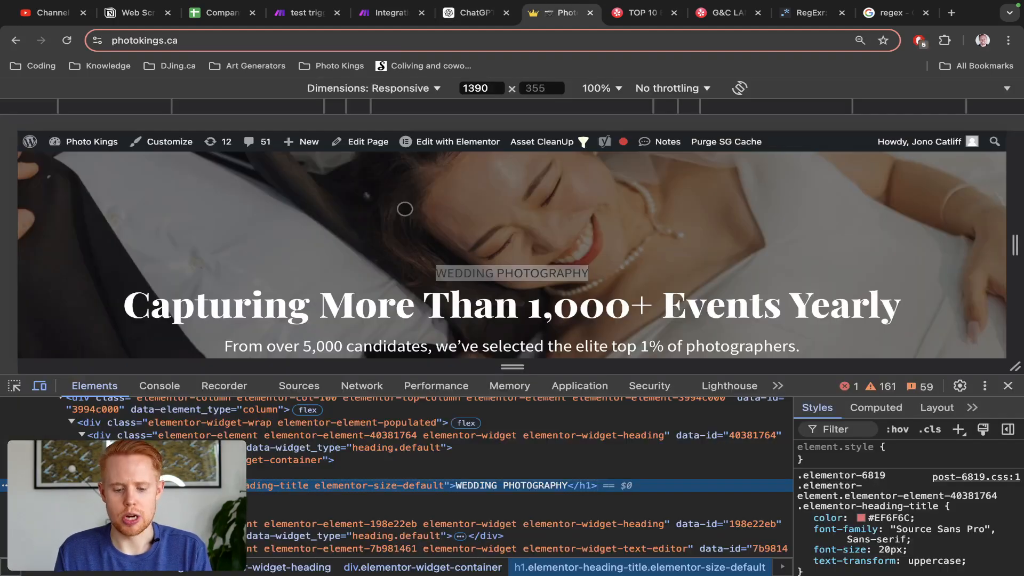
pyautogui.click(1008, 385)
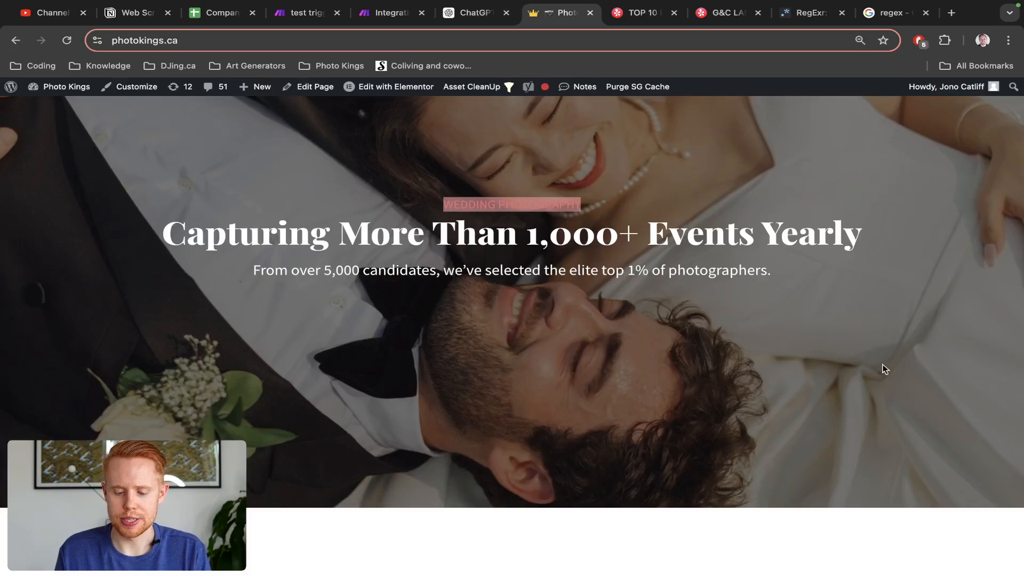
pyautogui.scroll(-10, 875, 366)
pyautogui.scroll(-15, 875, 371)
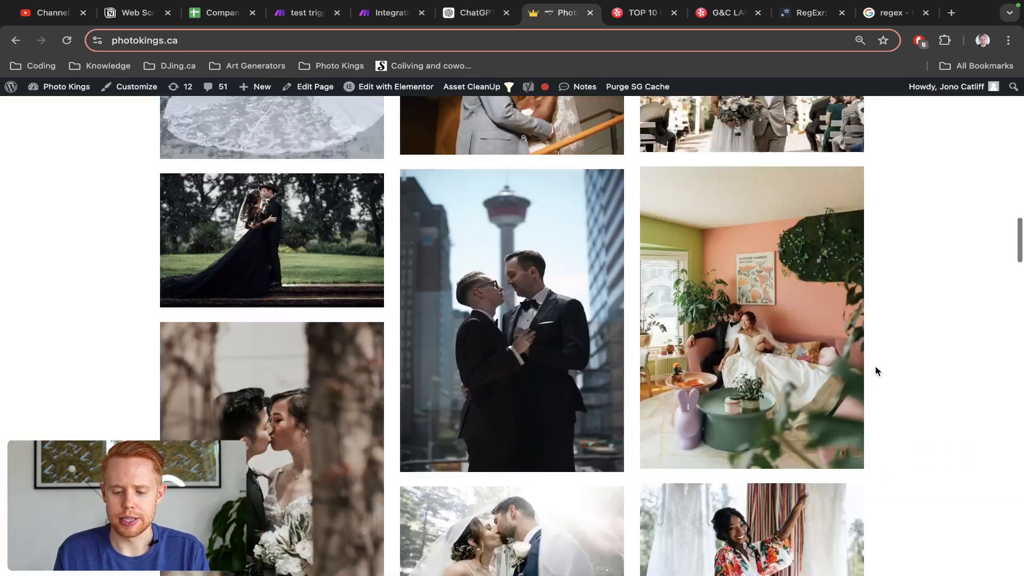
pyautogui.scroll(10, 876, 371)
pyautogui.scroll(15, 875, 372)
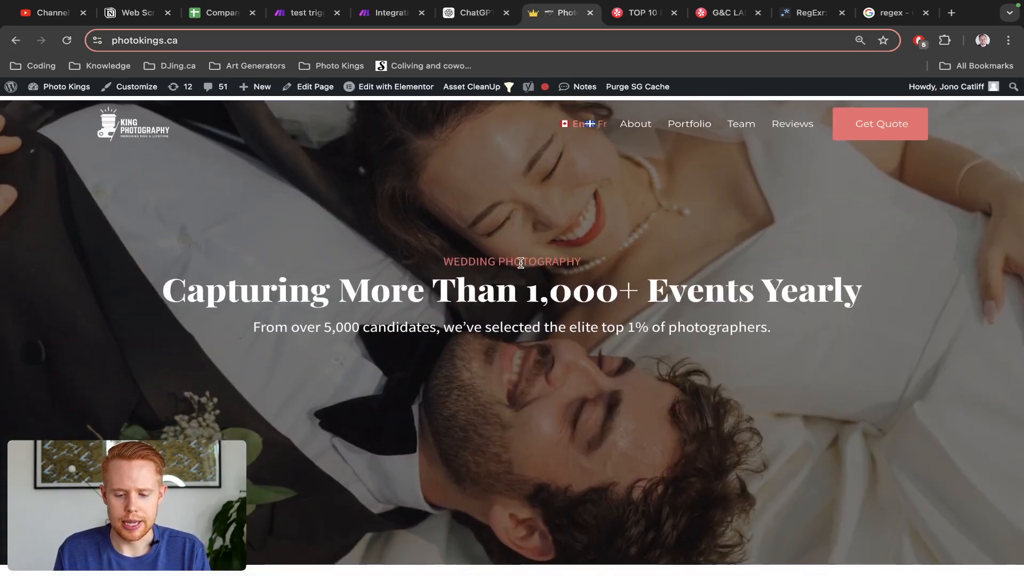
# Step: Examine the WEDDING PHOTOGRAPHY header and the contact email and phone number in the footer of the page
pyautogui.tripleClick(521, 262)
pyautogui.scroll(-20, 816, 383)
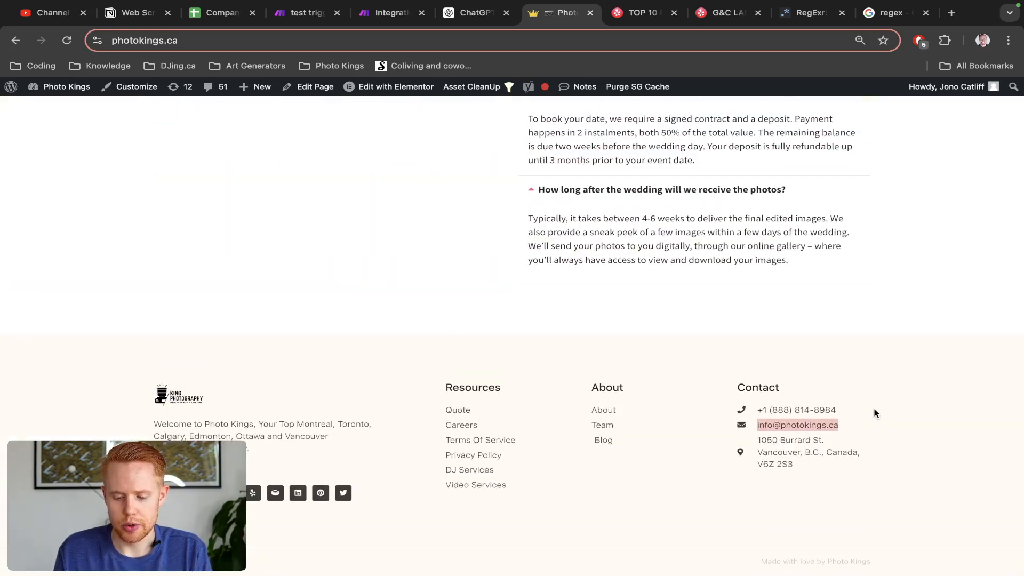
pyautogui.tripleClick(872, 397)
pyautogui.tripleClick(872, 408)
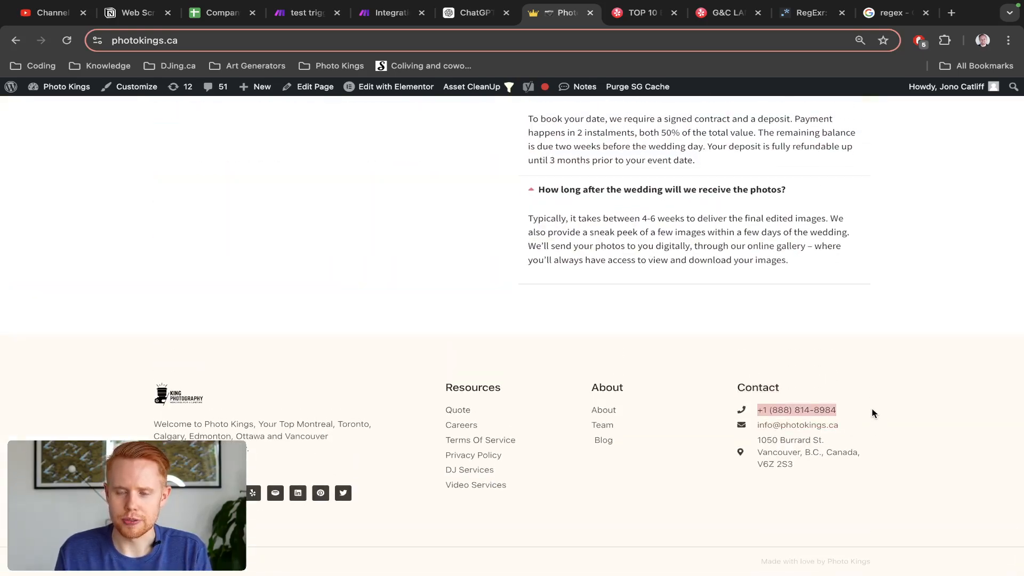
pyautogui.scroll(20, 782, 302)
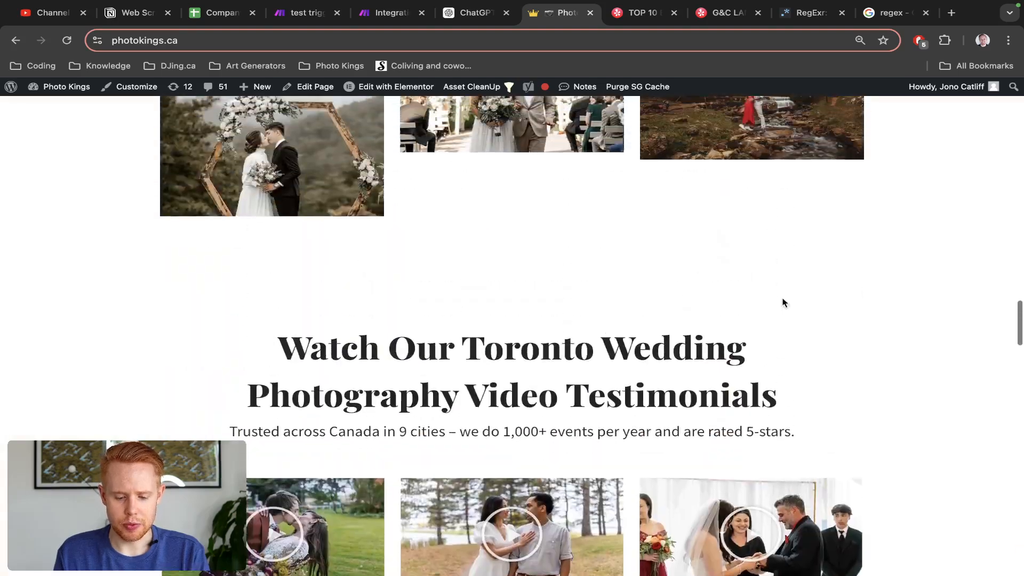
pyautogui.scroll(10, 782, 303)
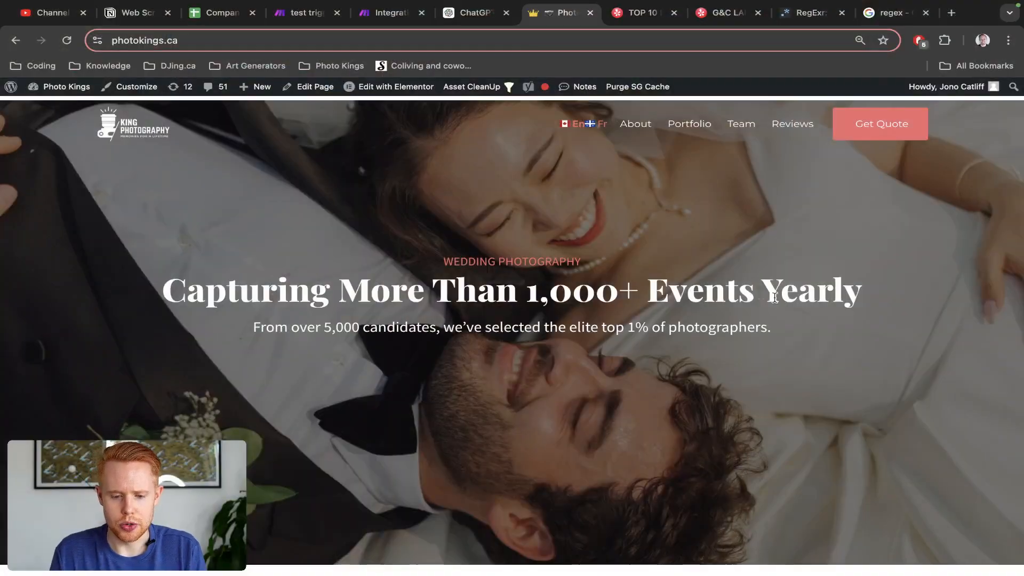
# Step: Close the photokings.ca page and copy the URL of the Yelp search for Landscaping Services in New York
pyautogui.press('super+w')
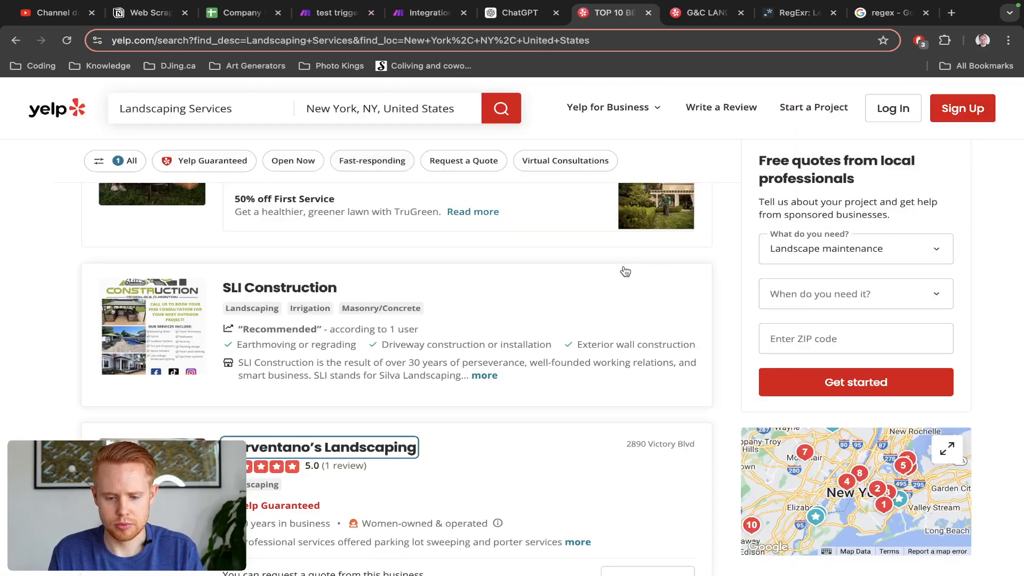
pyautogui.scroll(6, 508, 213)
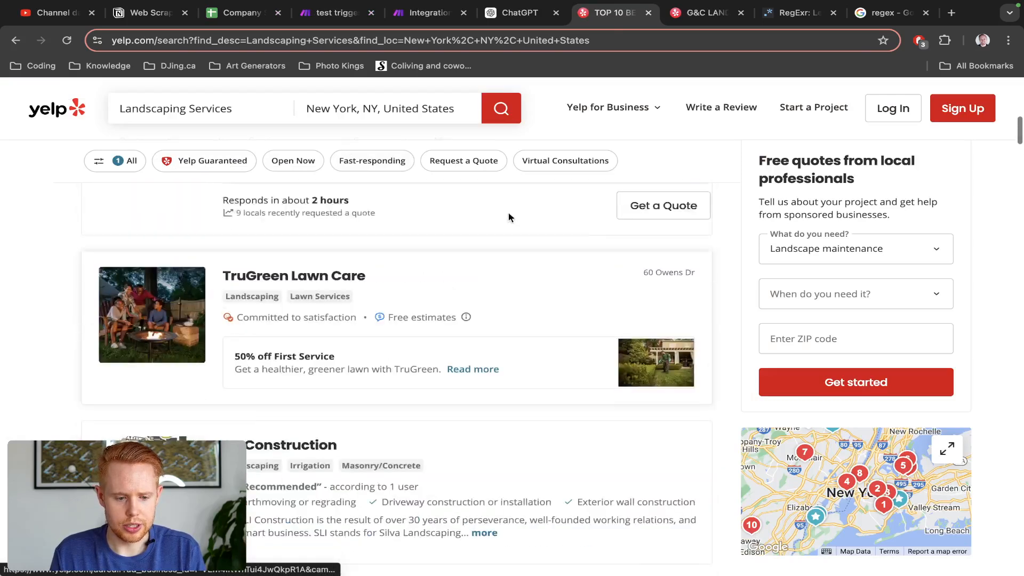
pyautogui.scroll(8, 363, 240)
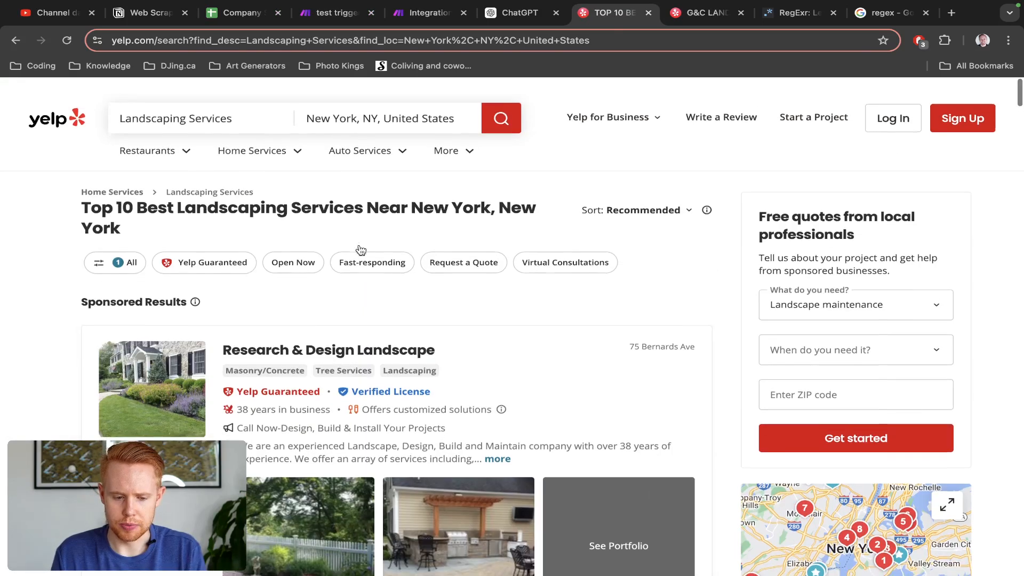
pyautogui.moveTo(164, 150)
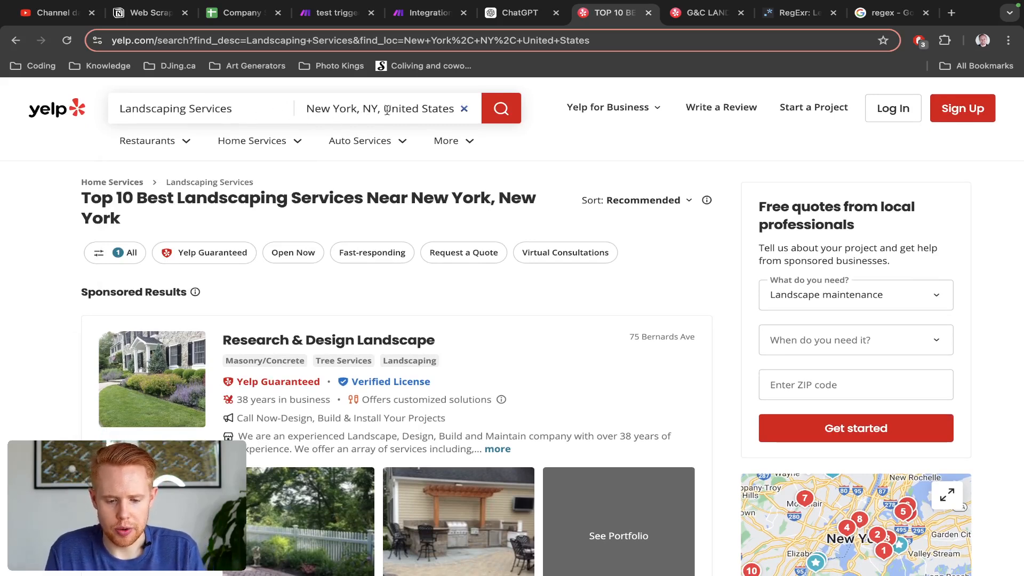
pyautogui.press('super+l')
pyautogui.press('super+c')
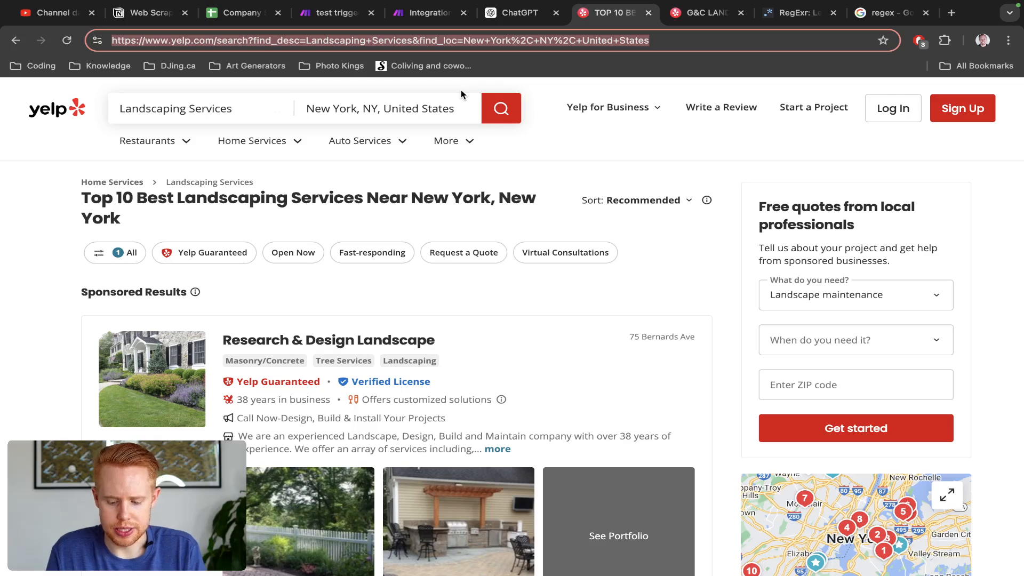
# Step: Reorder the browser tabs so ChatGPT follows the two Yelp pages, and return to the Integration HTTP scenario in Make
pyautogui.hotkey('ctrl', 'shift', 'Tab')
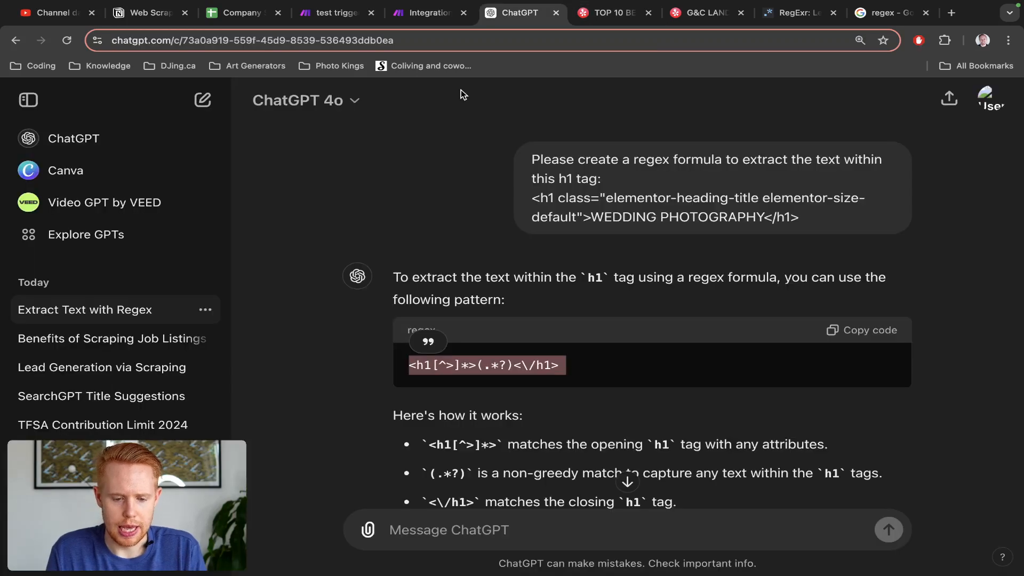
pyautogui.moveTo(500, 20); pyautogui.dragTo(664, 20)
pyautogui.hotkey('ctrl', 'shift', 'Tab')
pyautogui.hotkey('ctrl', 'shift', 'Tab')
pyautogui.hotkey('ctrl', 'shift', 'Tab')
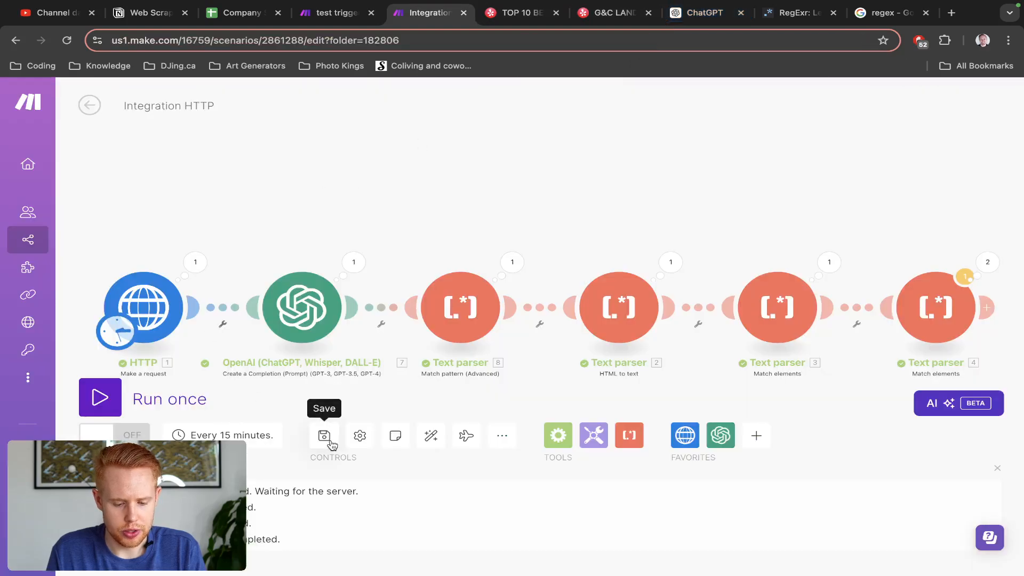
# Step: Save the Integration HTTP scenario and create a new scenario in the Webscraping folder
pyautogui.click(324, 436)
pyautogui.click(324, 436)
pyautogui.click(97, 114)
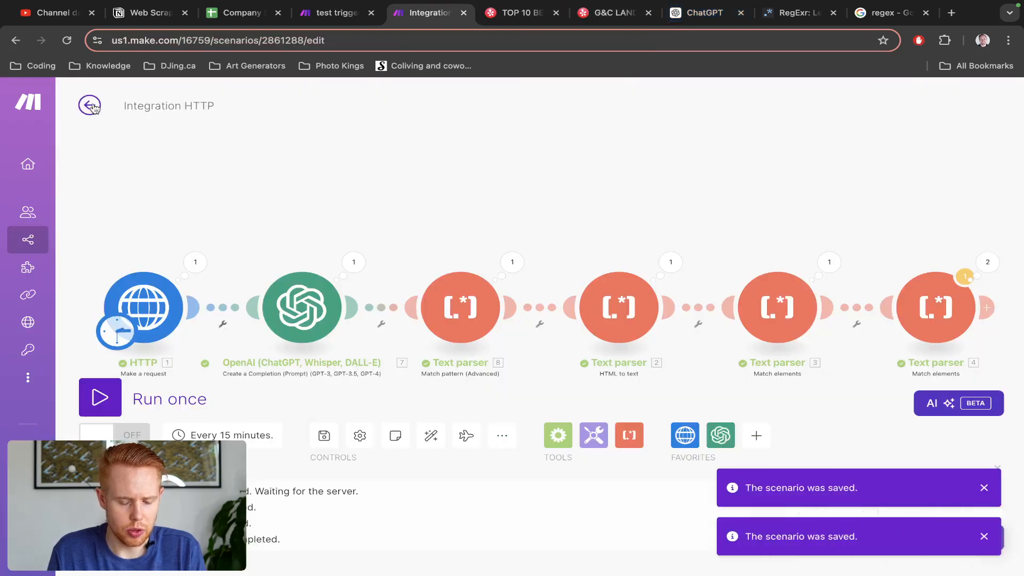
pyautogui.moveTo(15, 270)
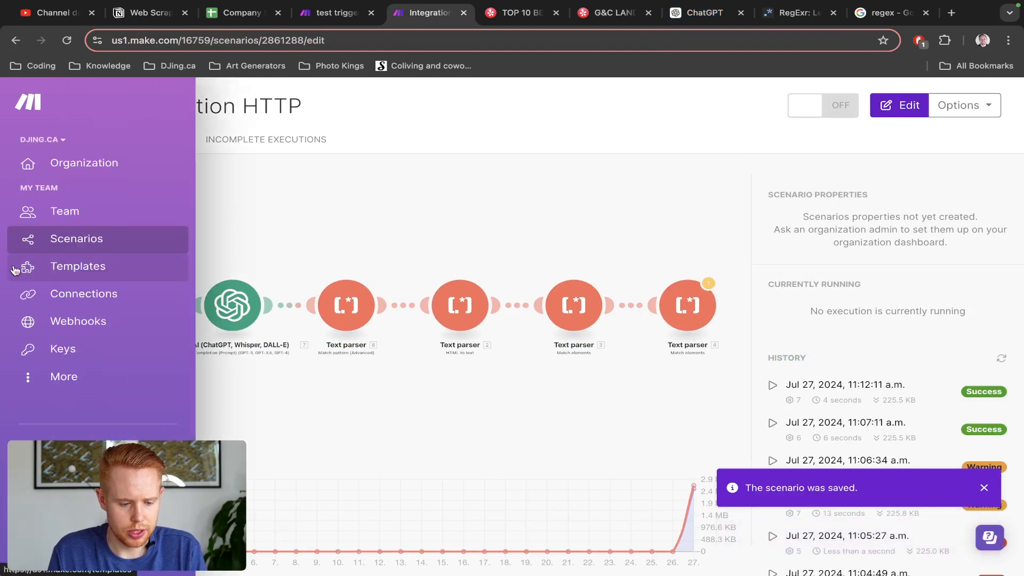
pyautogui.click(40, 251)
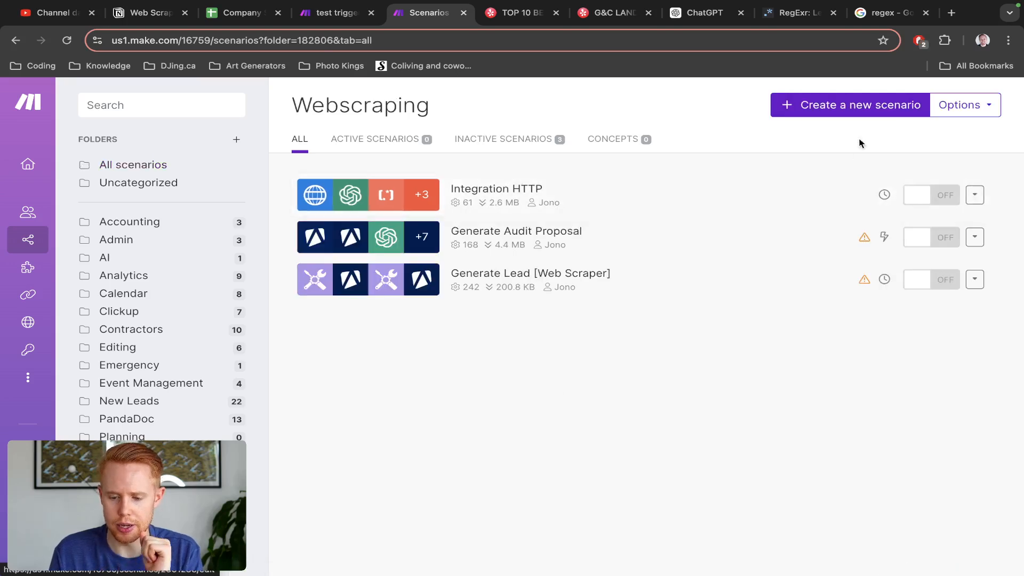
pyautogui.click(864, 109)
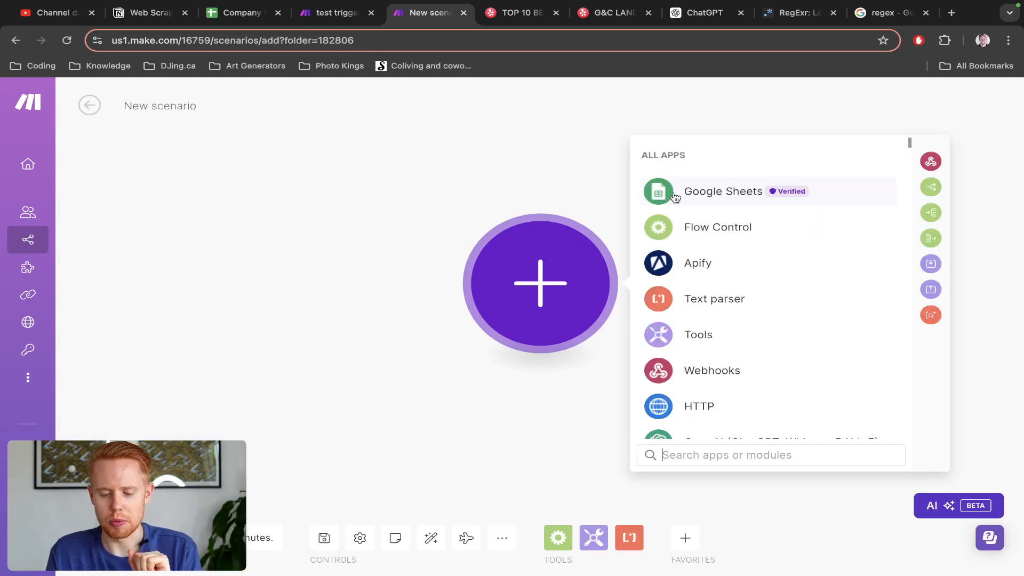
pyautogui.click(698, 407)
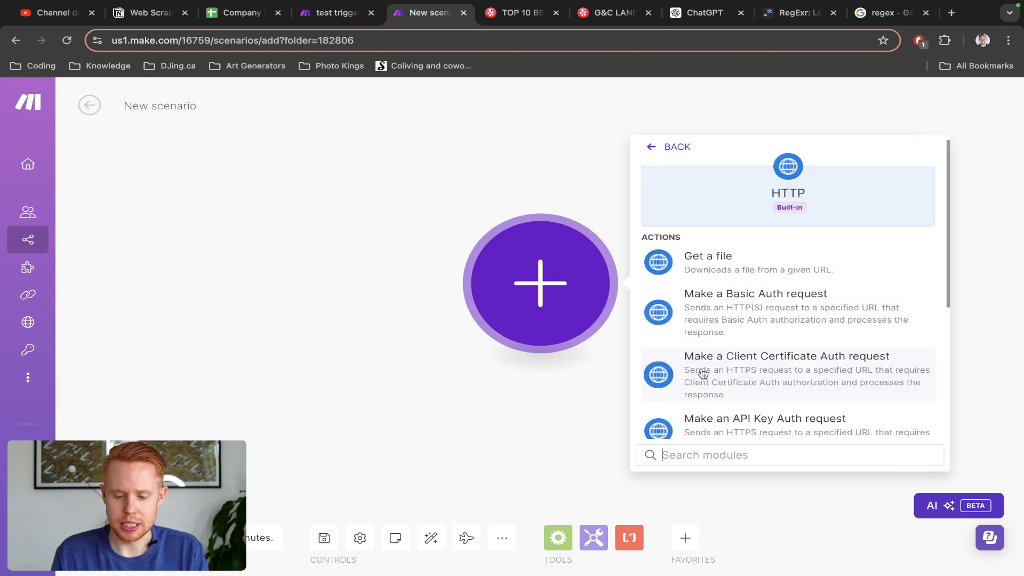
pyautogui.scroll(-5, 704, 365)
pyautogui.click(748, 311)
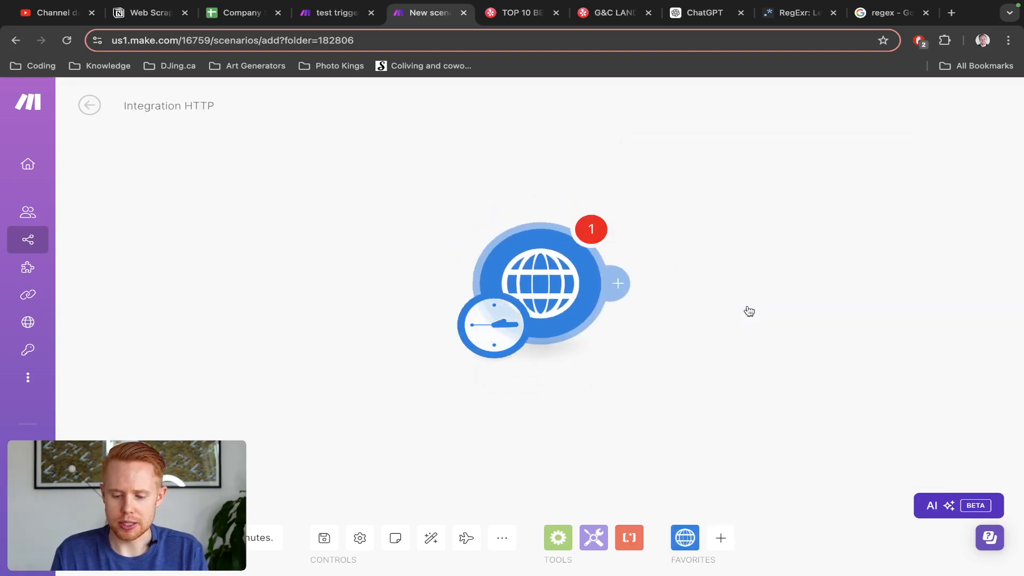
pyautogui.click(672, 203)
pyautogui.press('super+v')
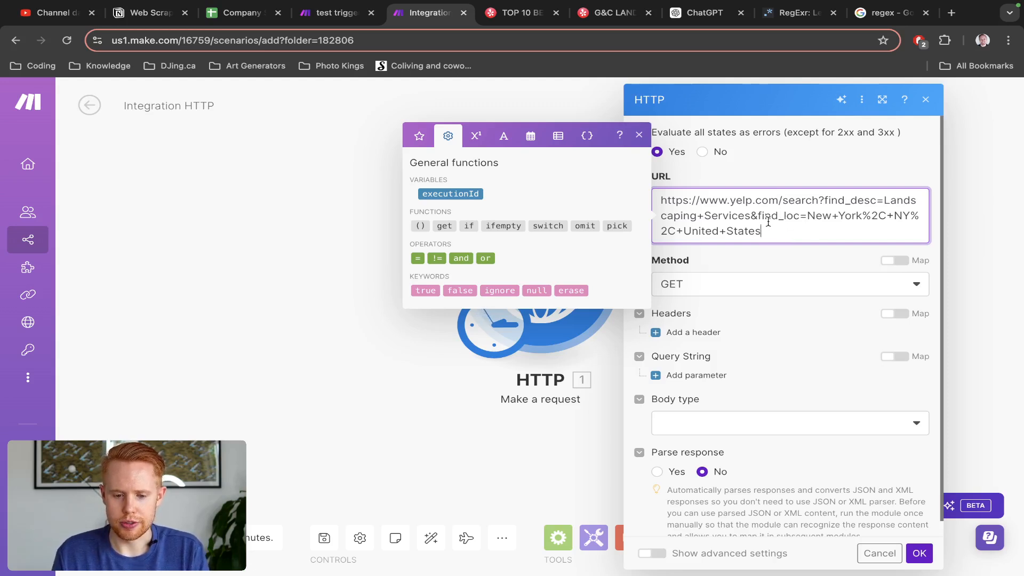
# Step: On the Yelp results page, examine how the find_desc parameter in the URL carries the Landscaping Services search term
pyautogui.hotkey('ctrl', 'Tab')
pyautogui.moveTo(288, 140)
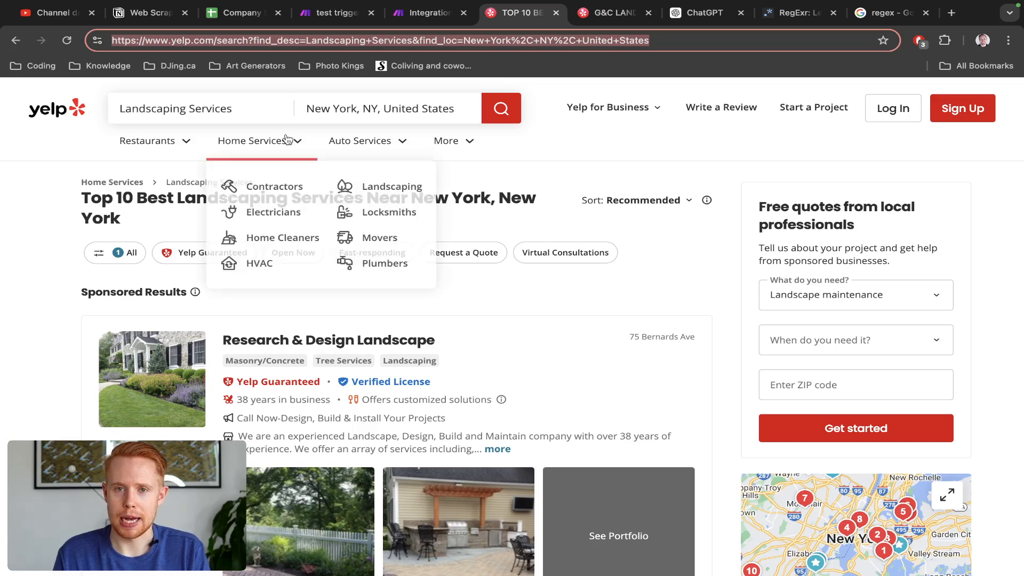
pyautogui.doubleClick(283, 41)
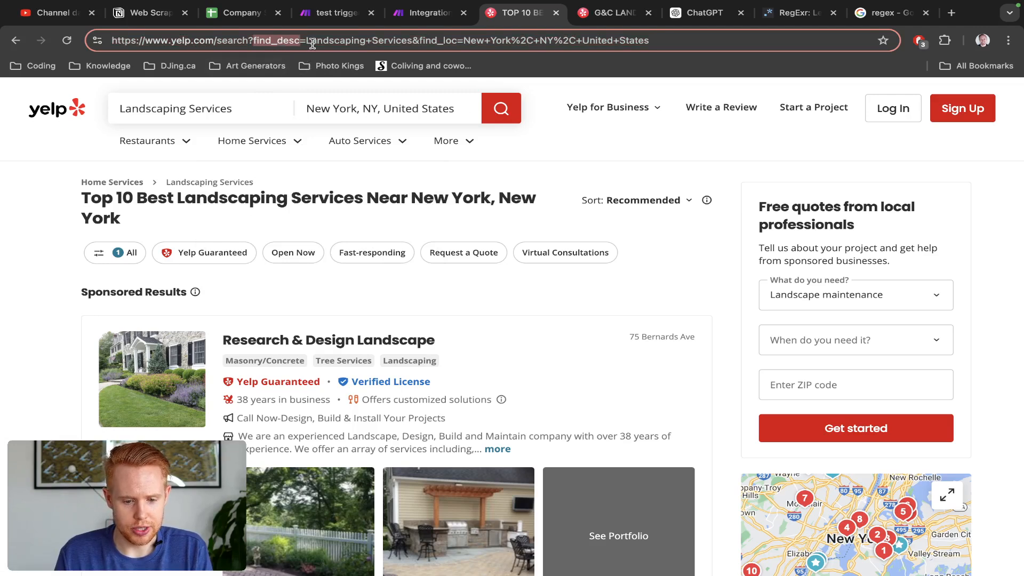
pyautogui.click(307, 41)
pyautogui.doubleClick(308, 40)
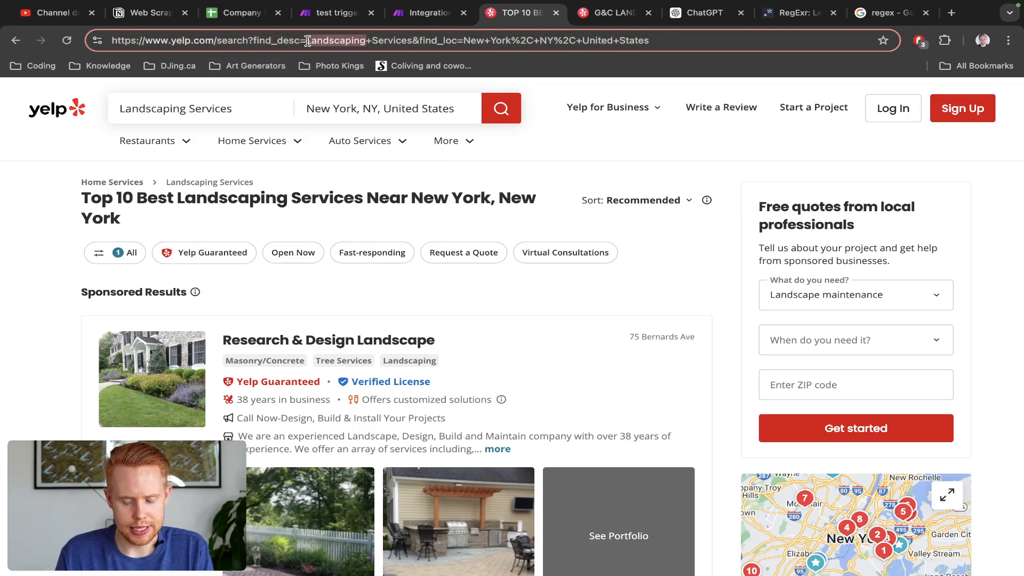
pyautogui.press('Right')
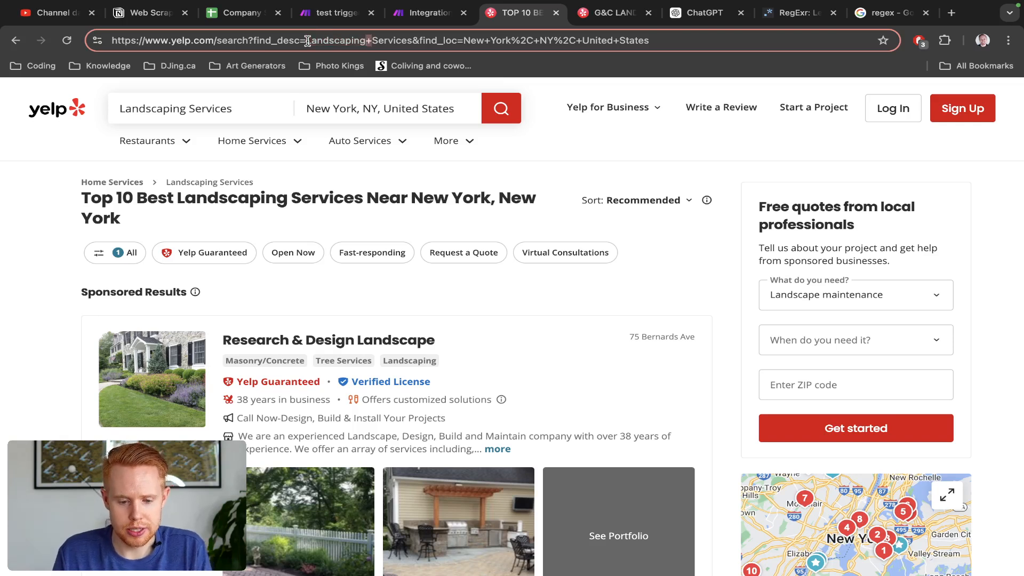
pyautogui.click(198, 106)
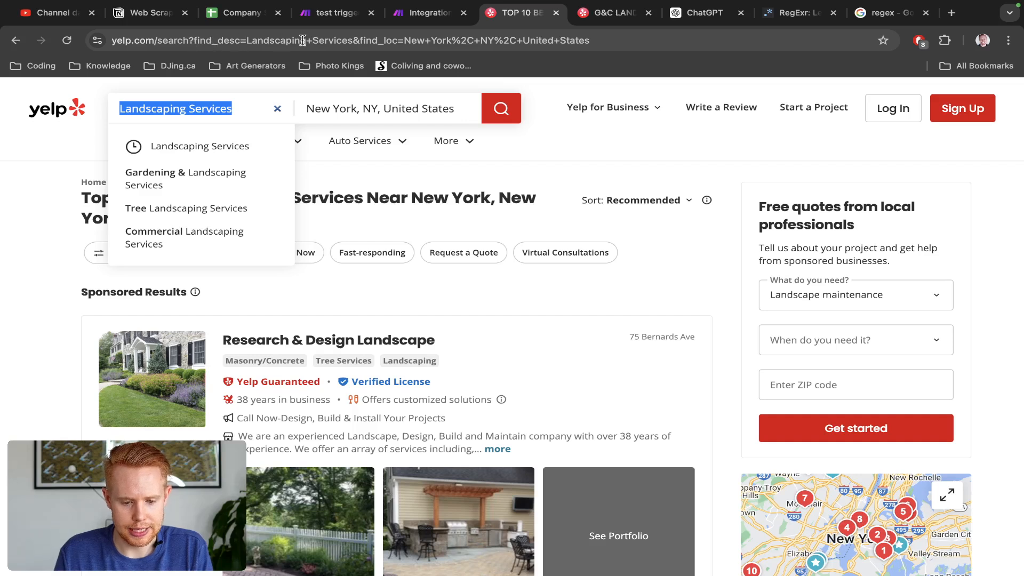
pyautogui.click(258, 40)
pyautogui.click(257, 40)
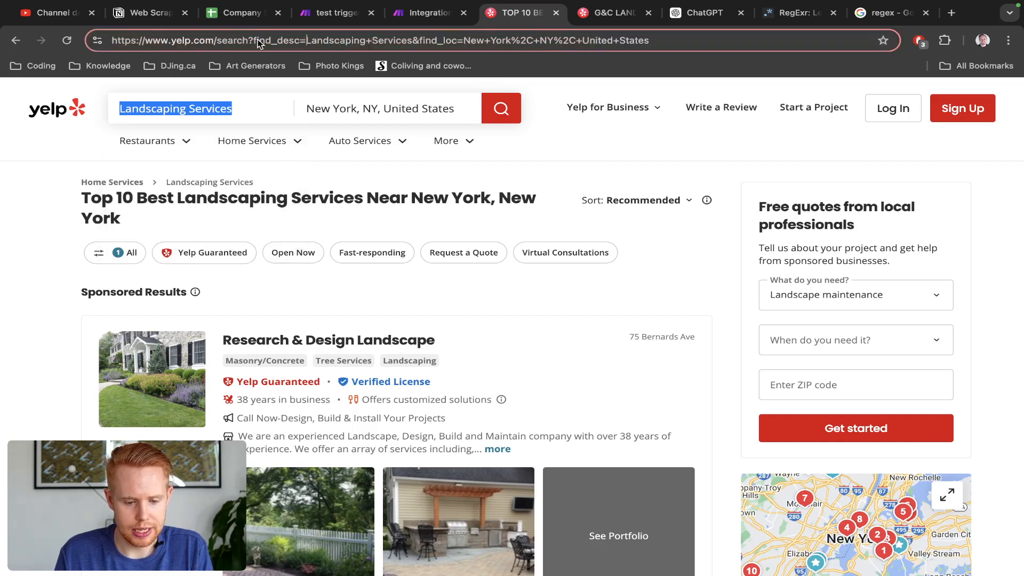
pyautogui.hotkey('alt', 'shift', 'Right')
pyautogui.hotkey('alt', 'shift', 'Right')
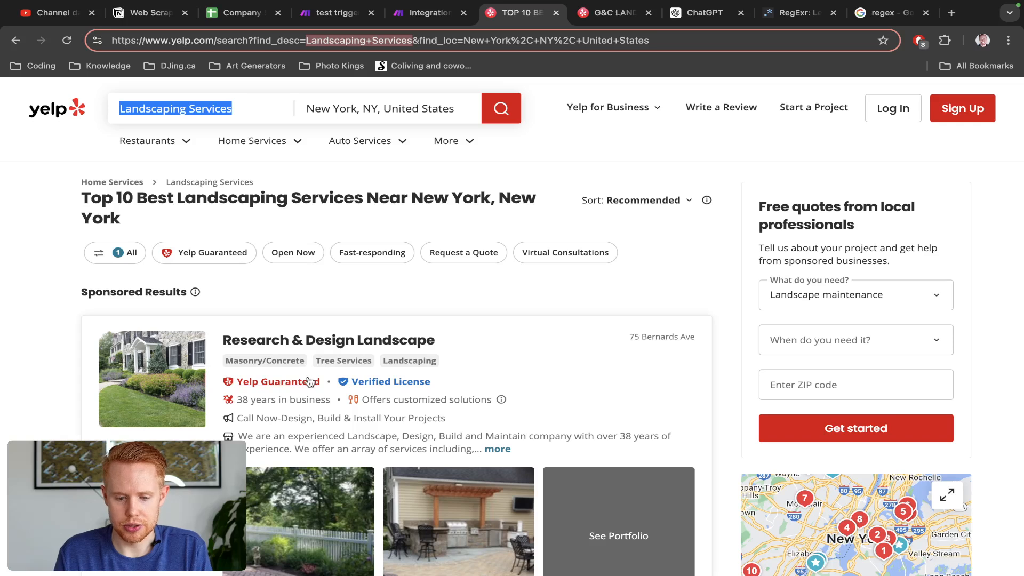
# Step: Examine the find_loc parameter of the Yelp URL and its encoded New York, NY, United States location value
pyautogui.hotkey('alt', 'Right')
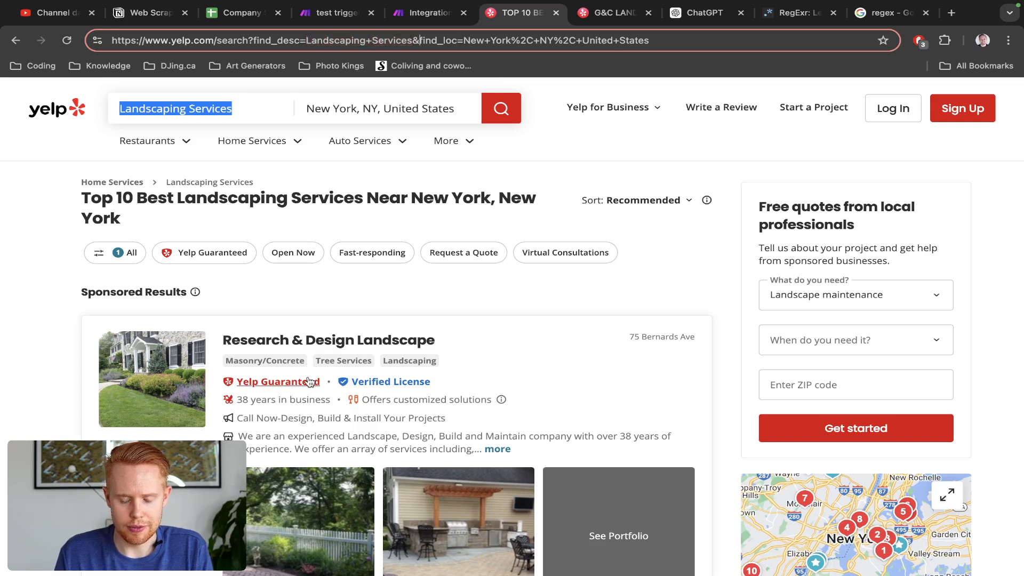
pyautogui.hotkey('alt', 'shift', 'Right')
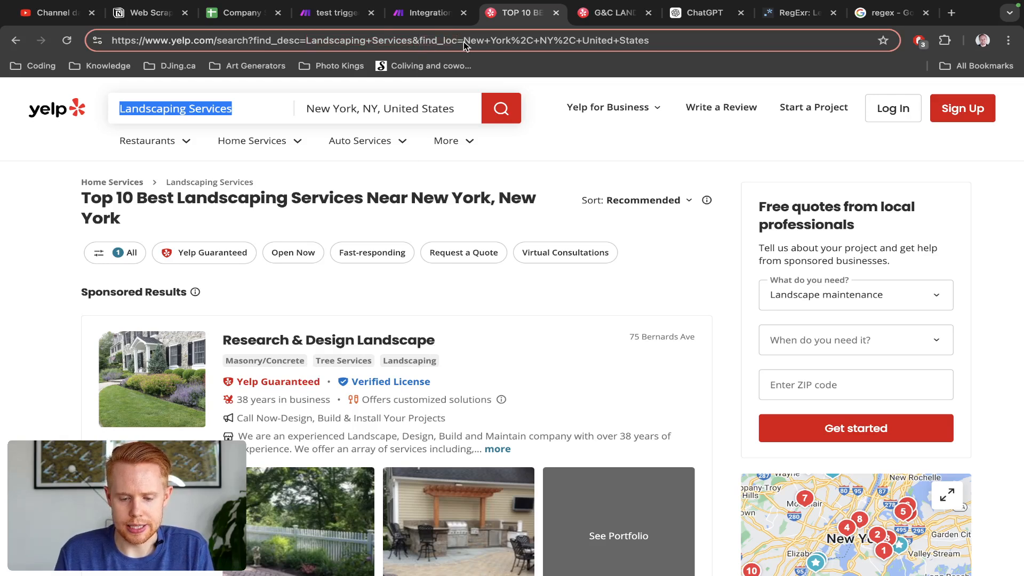
pyautogui.hotkey('shift', 'Right')
pyautogui.hotkey('shift', 'Right')
pyautogui.hotkey('shift', 'Right')
pyautogui.hotkey('shift', 'Right')
pyautogui.hotkey('shift', 'Right')
pyautogui.hotkey('shift', 'Right')
pyautogui.hotkey('shift', 'Right')
pyautogui.hotkey('shift', 'Right')
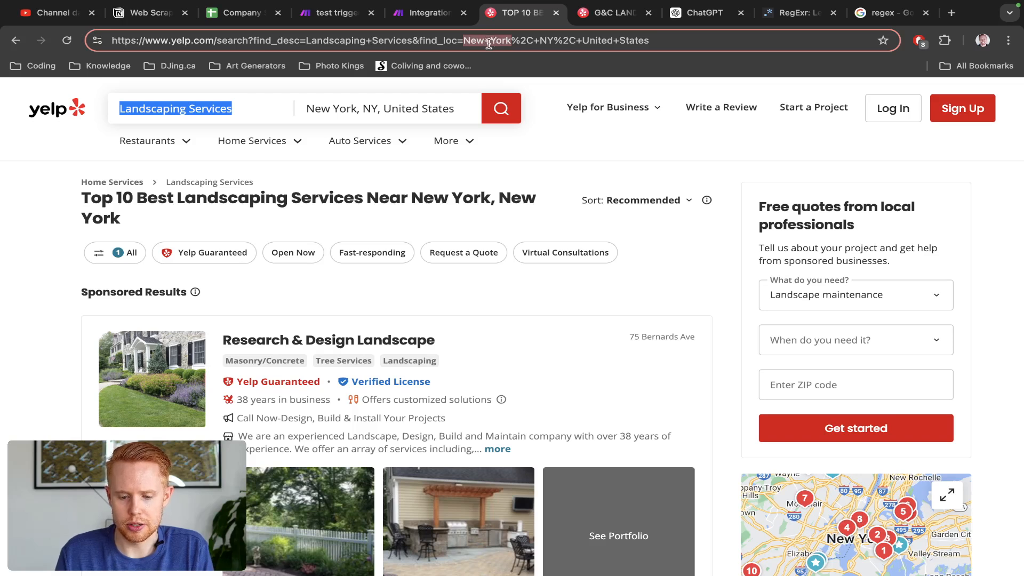
pyautogui.hotkey('shift', 'Right')
pyautogui.hotkey('shift', 'Right')
pyautogui.hotkey('shift', 'Right')
pyautogui.hotkey('shift', 'Right')
pyautogui.hotkey('shift', 'Right')
pyautogui.hotkey('shift', 'Right')
pyautogui.hotkey('shift', 'Right')
pyautogui.hotkey('shift', 'Right')
pyautogui.hotkey('shift', 'Right')
pyautogui.hotkey('shift', 'Right')
pyautogui.hotkey('shift', 'Right')
pyautogui.hotkey('shift', 'Right')
pyautogui.hotkey('shift', 'Right')
pyautogui.hotkey('shift', 'Right')
pyautogui.hotkey('shift', 'Right')
pyautogui.hotkey('shift', 'Right')
pyautogui.hotkey('shift', 'Right')
pyautogui.hotkey('shift', 'Right')
pyautogui.hotkey('shift', 'Right')
pyautogui.hotkey('shift', 'Right')
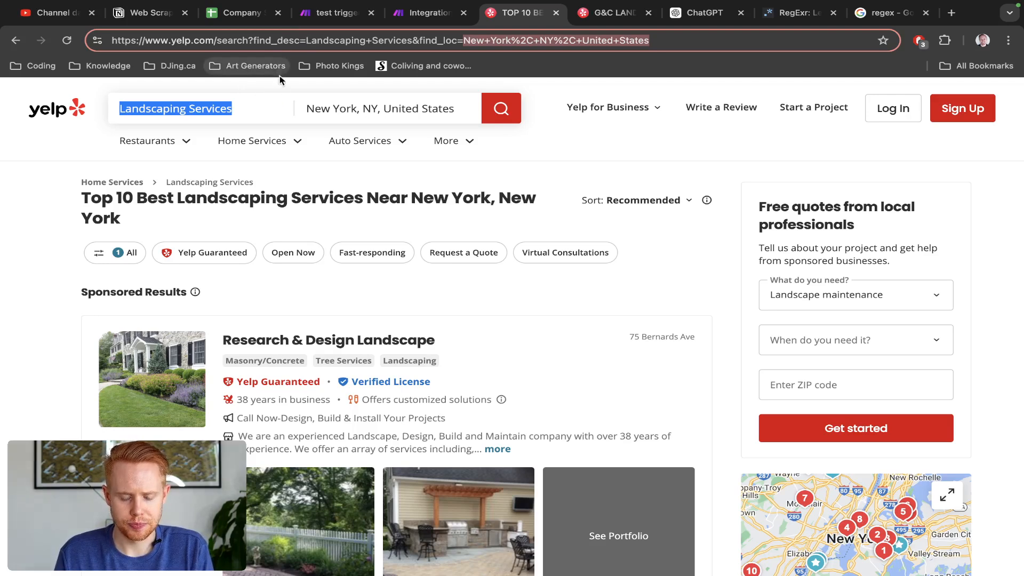
# Step: Return to the Make scenario and set the HTTP request's body type to Application/x-www-form-urlencoded, keeping the GET method
pyautogui.hotkey('ctrl', 'shift', 'Tab')
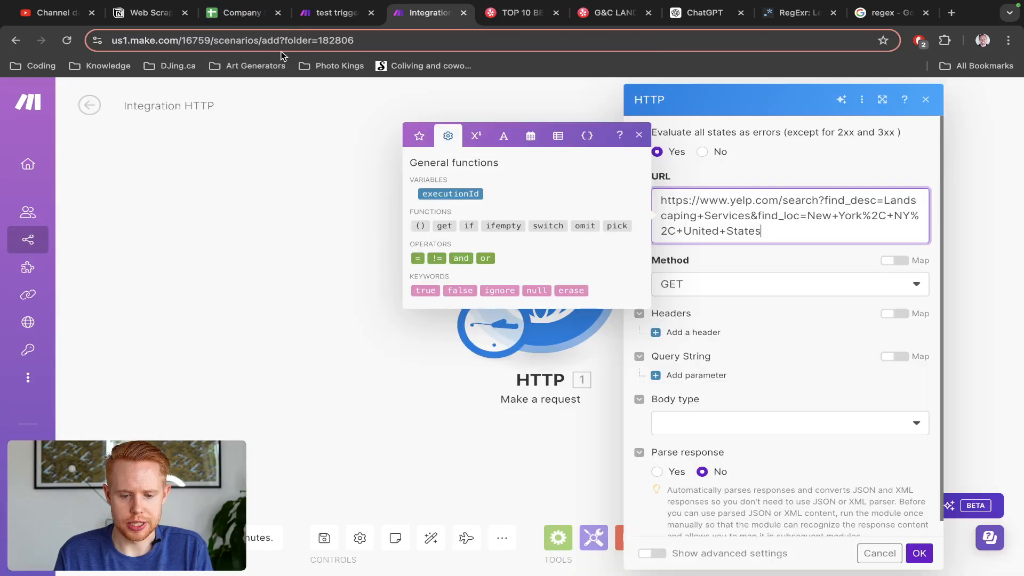
pyautogui.click(741, 327)
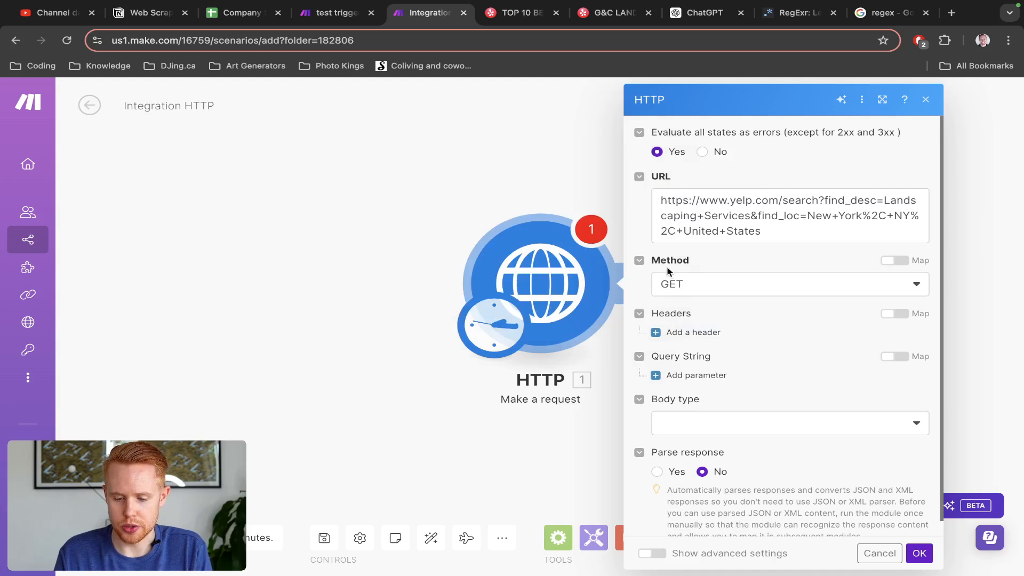
pyautogui.scroll(-1, 681, 290)
pyautogui.click(727, 412)
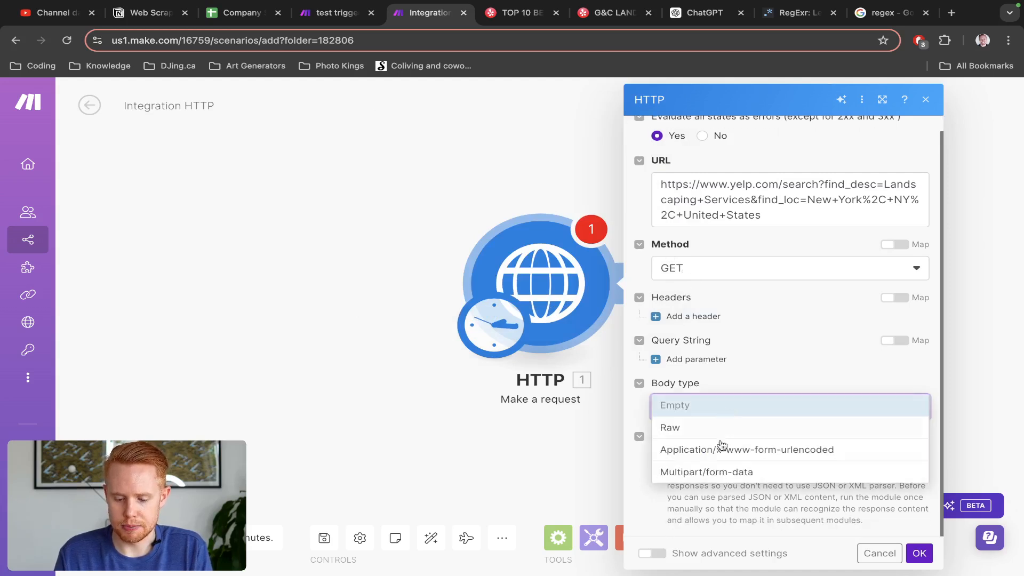
pyautogui.click(718, 449)
pyautogui.scroll(-1, 717, 452)
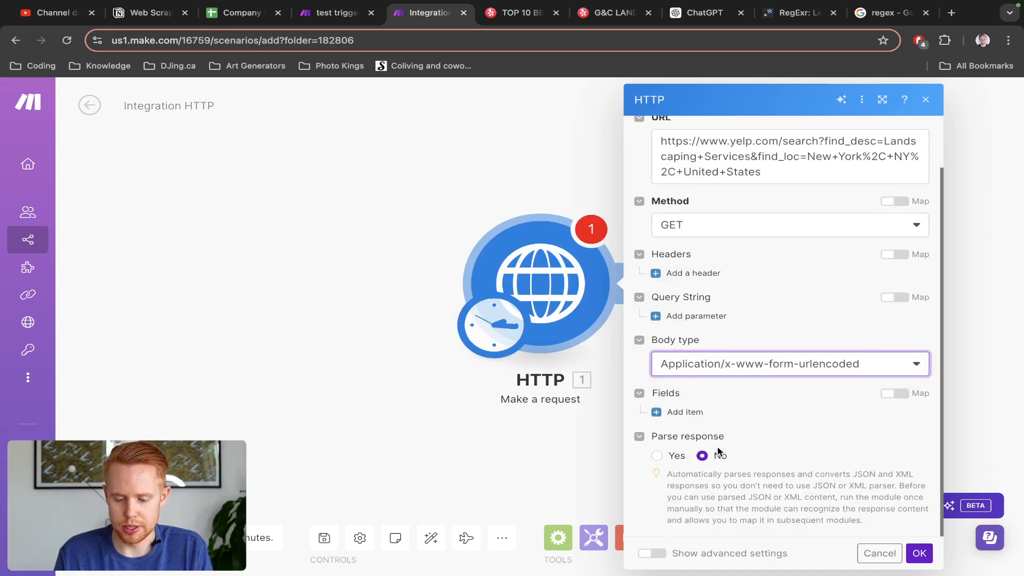
pyautogui.click(922, 557)
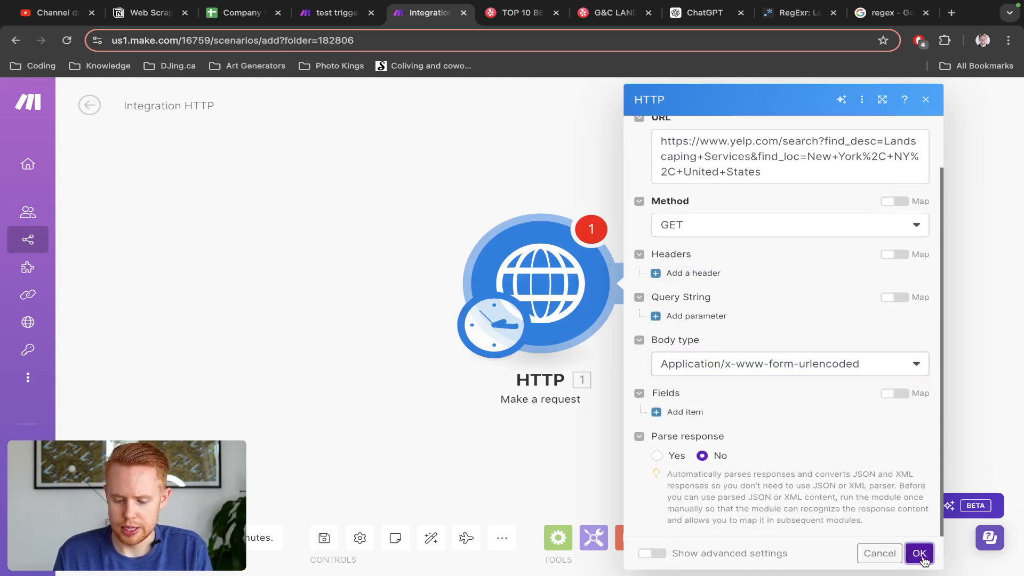
# Step: Run the scenario once and inspect the status code and Data content in the HTTP module's output
pyautogui.click(100, 500)
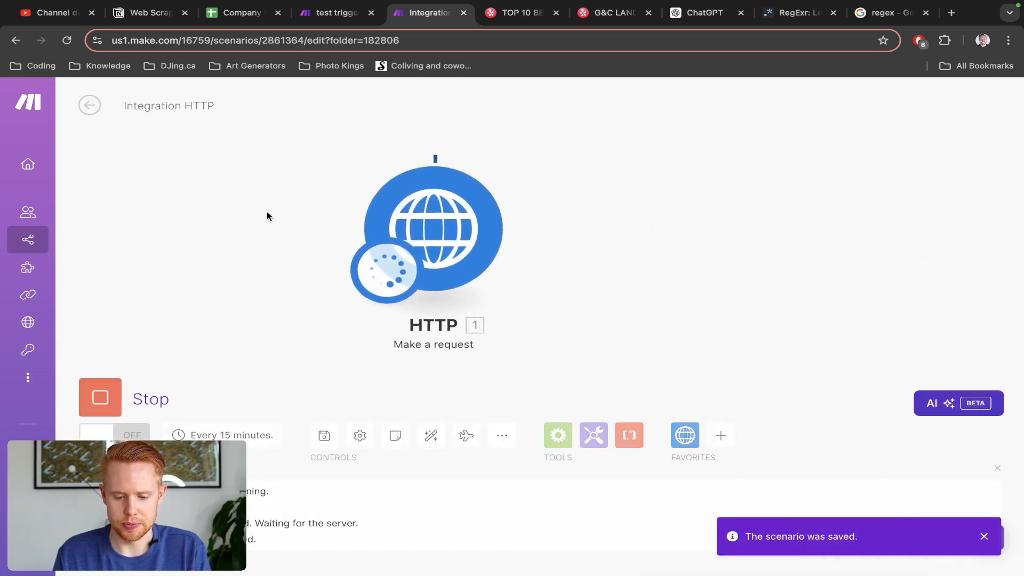
pyautogui.scroll(-1, 773, 275)
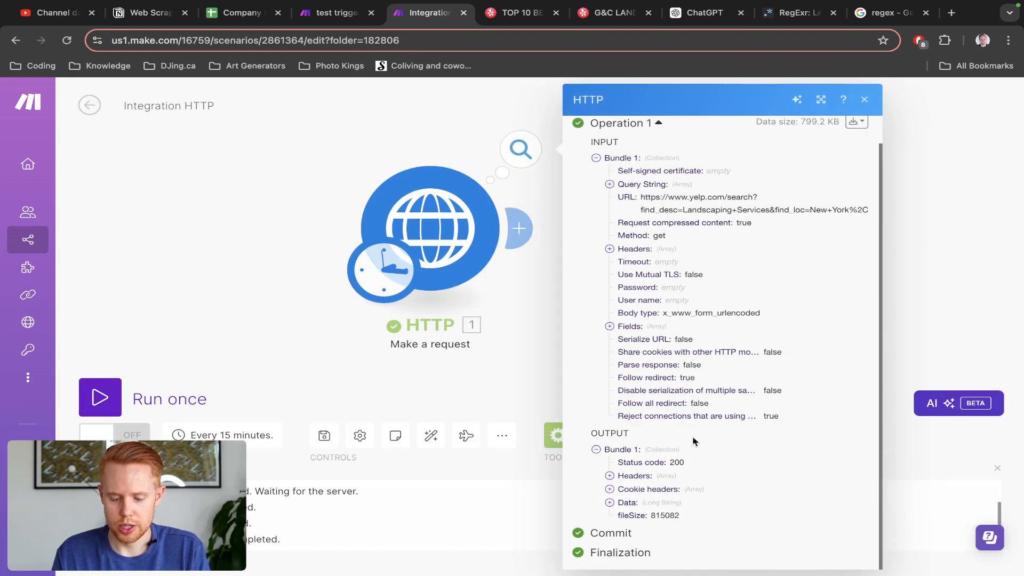
pyautogui.doubleClick(676, 464)
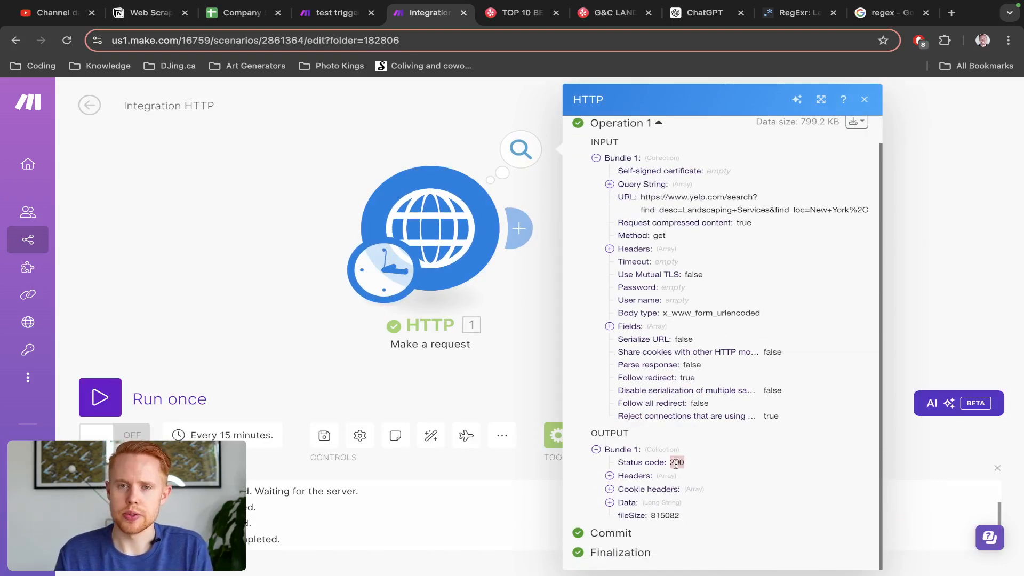
pyautogui.click(610, 504)
pyautogui.scroll(-15, 723, 488)
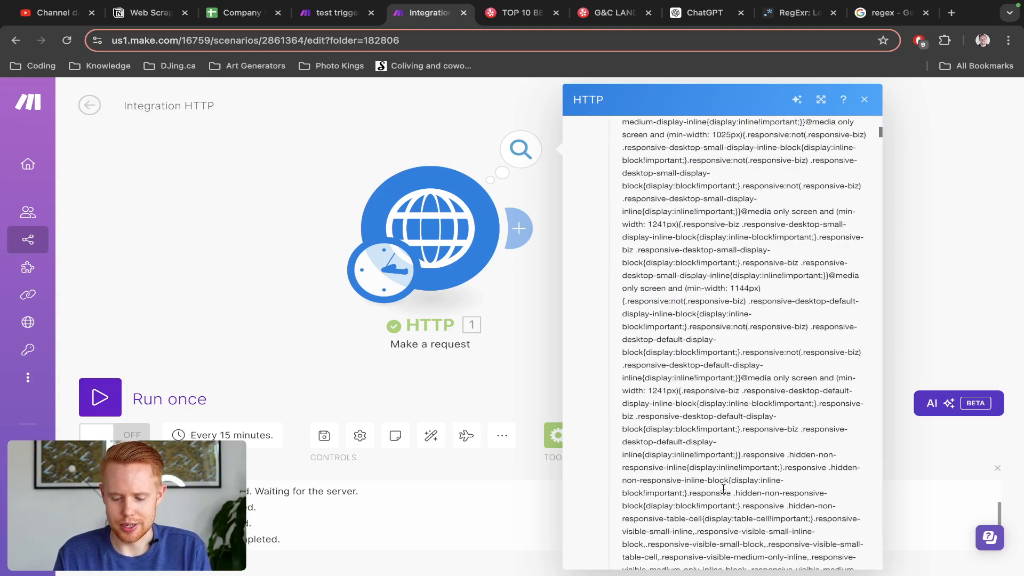
pyautogui.scroll(-20, 723, 489)
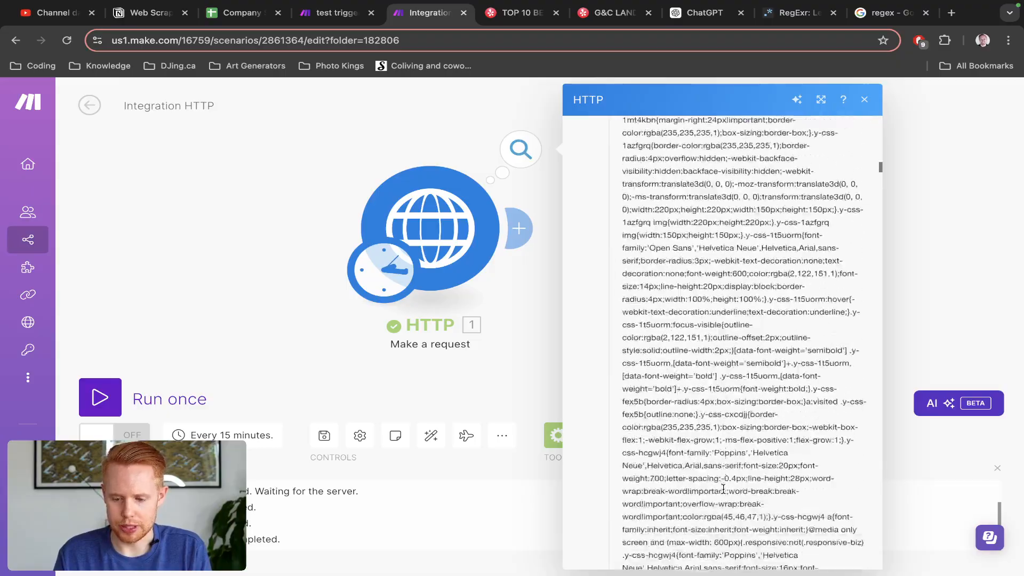
pyautogui.scroll(-20, 723, 488)
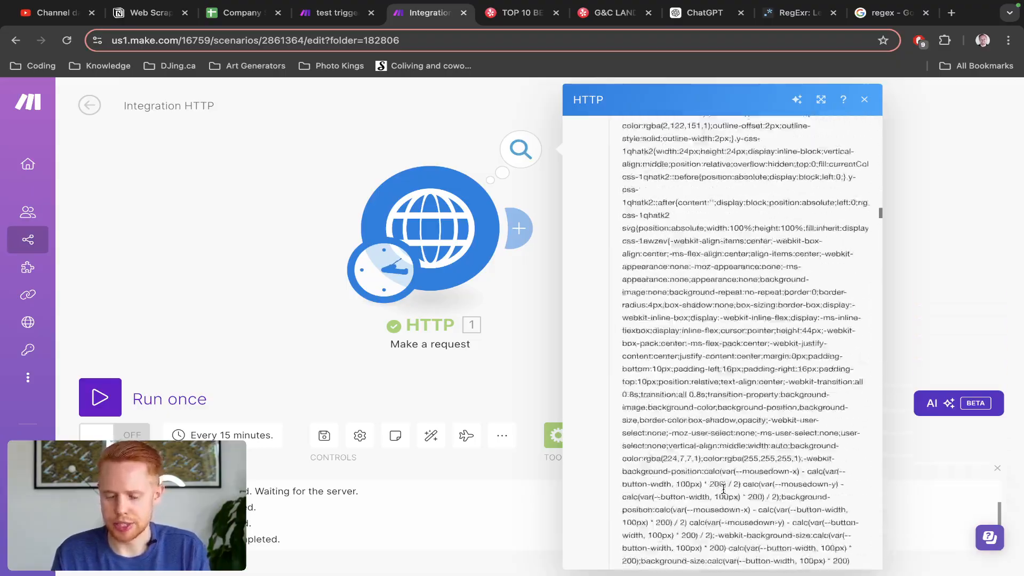
pyautogui.scroll(-8, 724, 489)
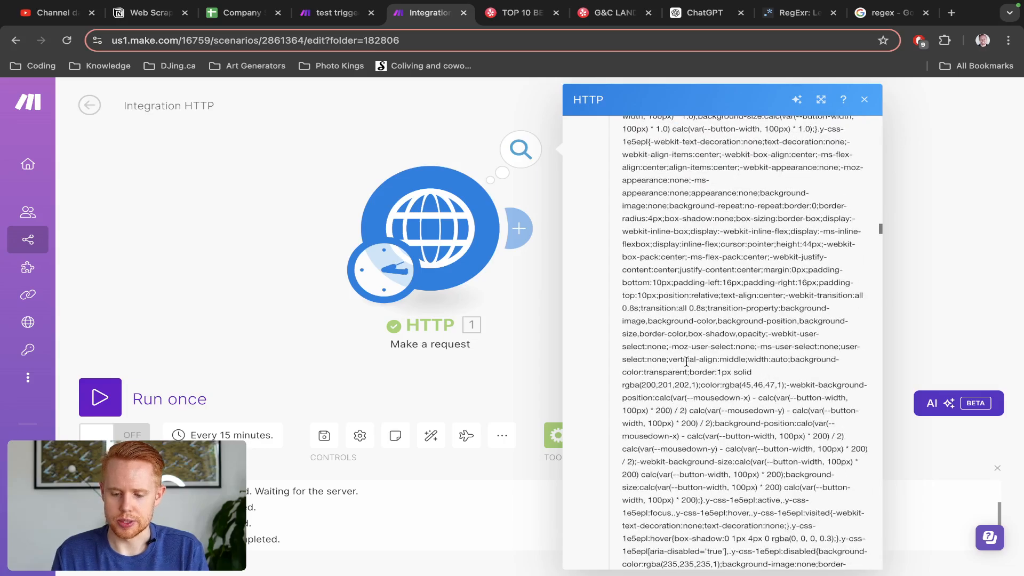
pyautogui.scroll(-5, 686, 362)
pyautogui.click(282, 222)
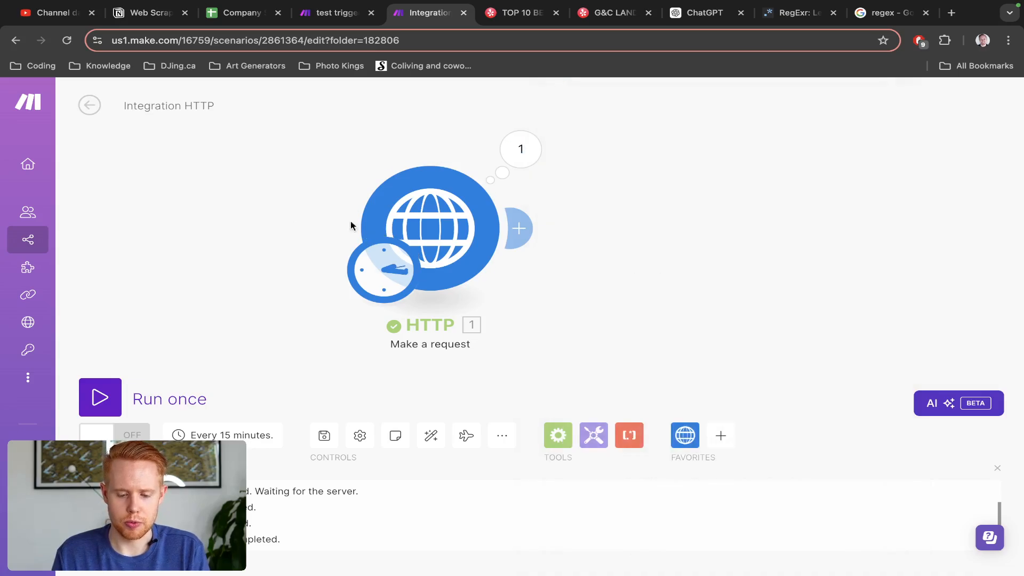
# Step: Add a Text parser HTML to text module after the HTTP module, with the HTTP response's Data as its HTML input
pyautogui.click(519, 227)
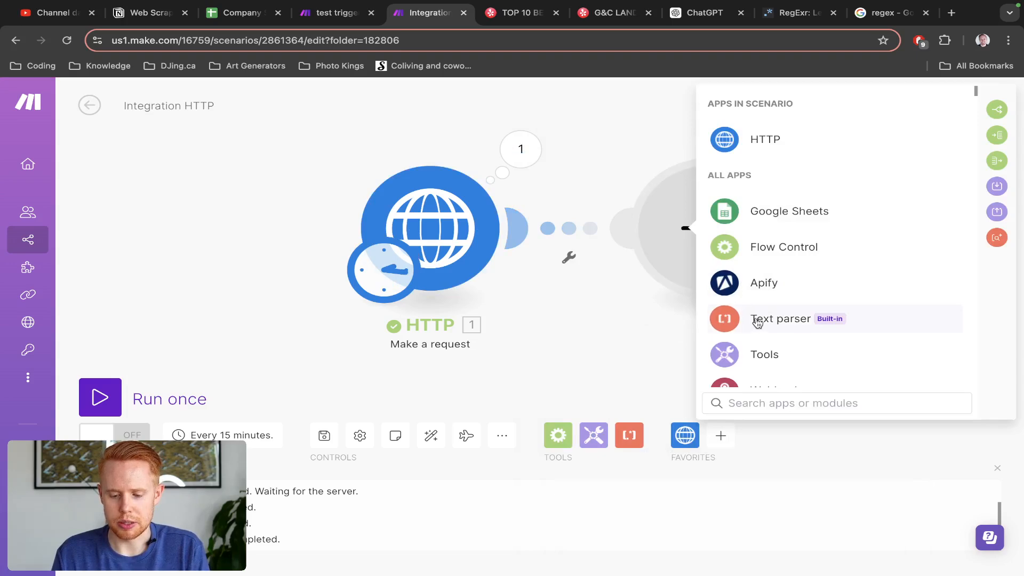
pyautogui.click(760, 317)
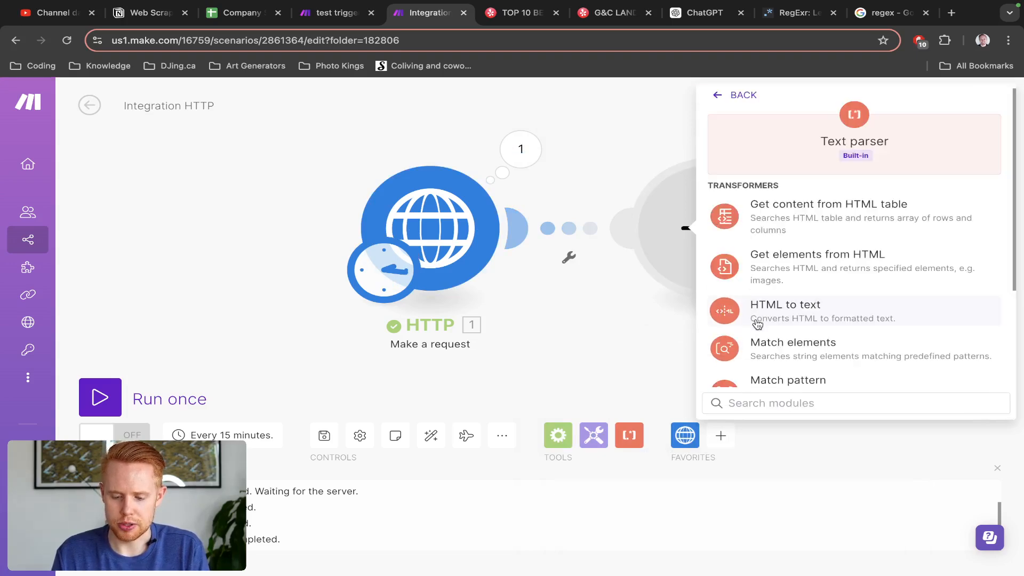
pyautogui.click(758, 320)
pyautogui.click(455, 237)
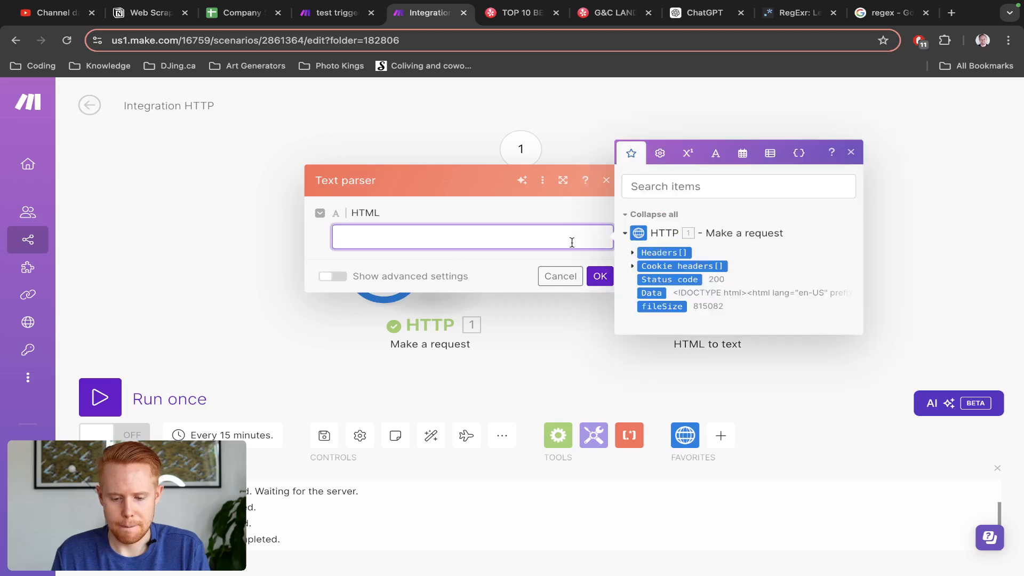
pyautogui.click(650, 293)
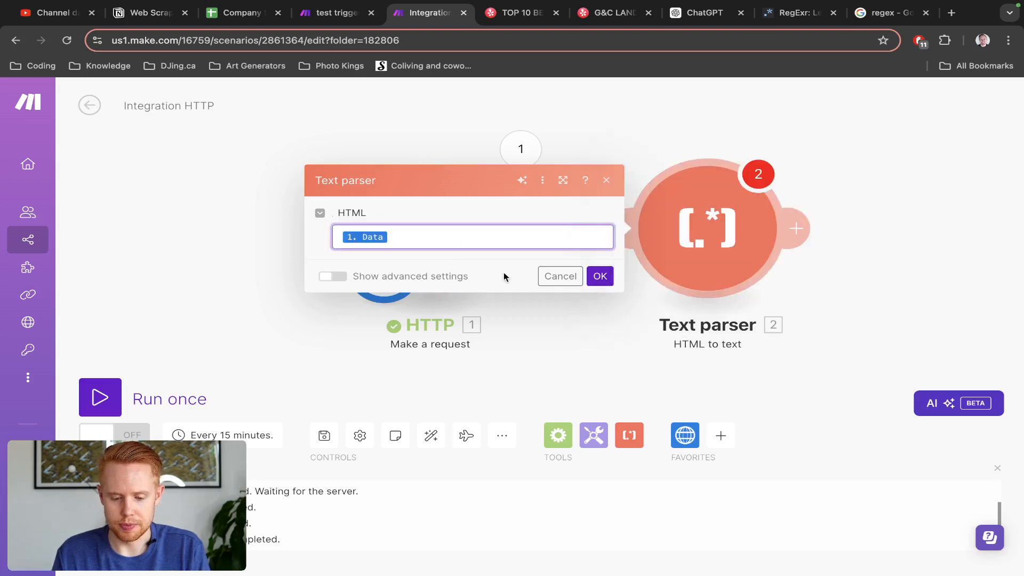
pyautogui.click(600, 276)
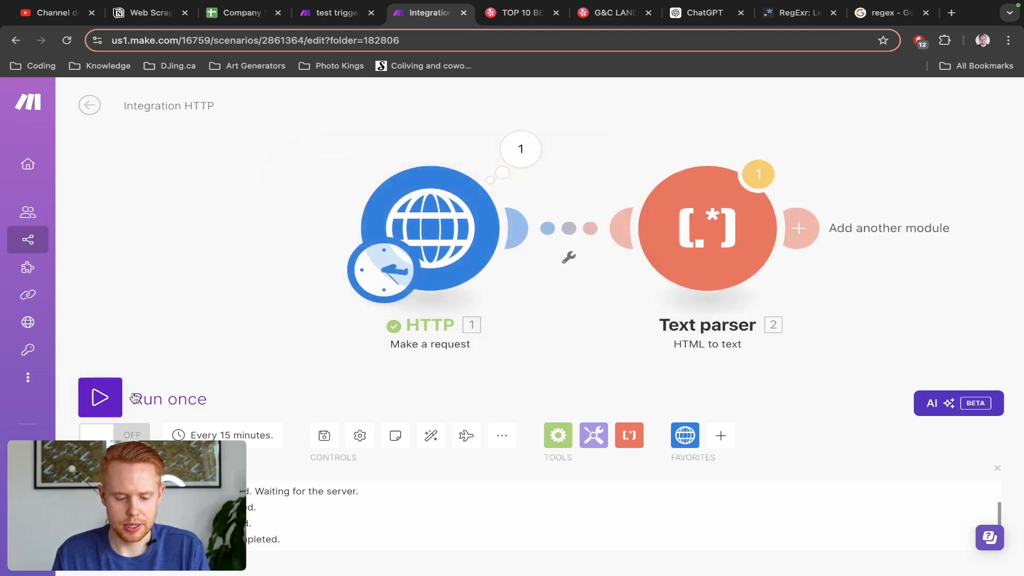
# Step: Run the two-module scenario once despite the transformer warning and open the Text parser's operation results
pyautogui.click(102, 398)
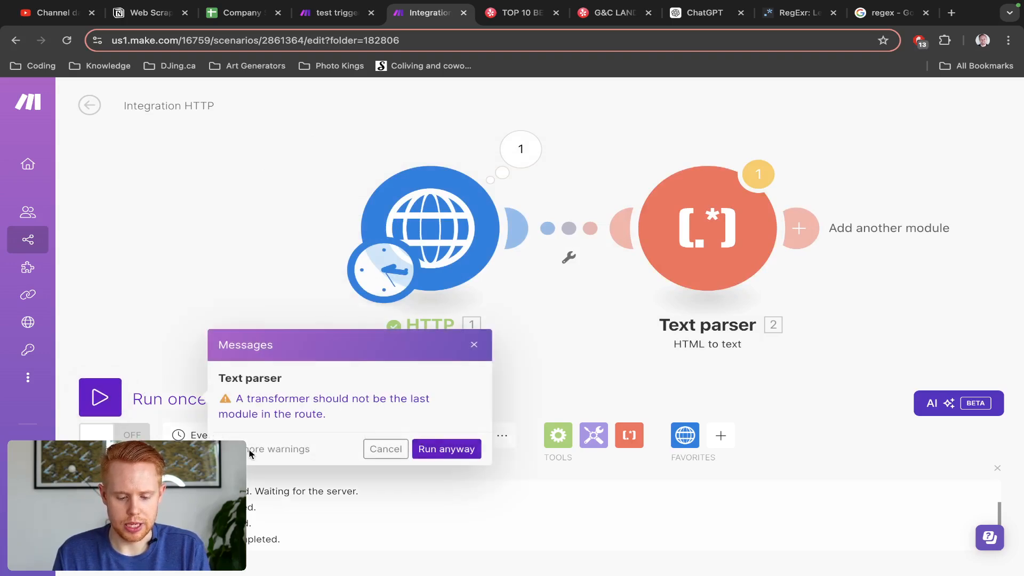
pyautogui.click(434, 449)
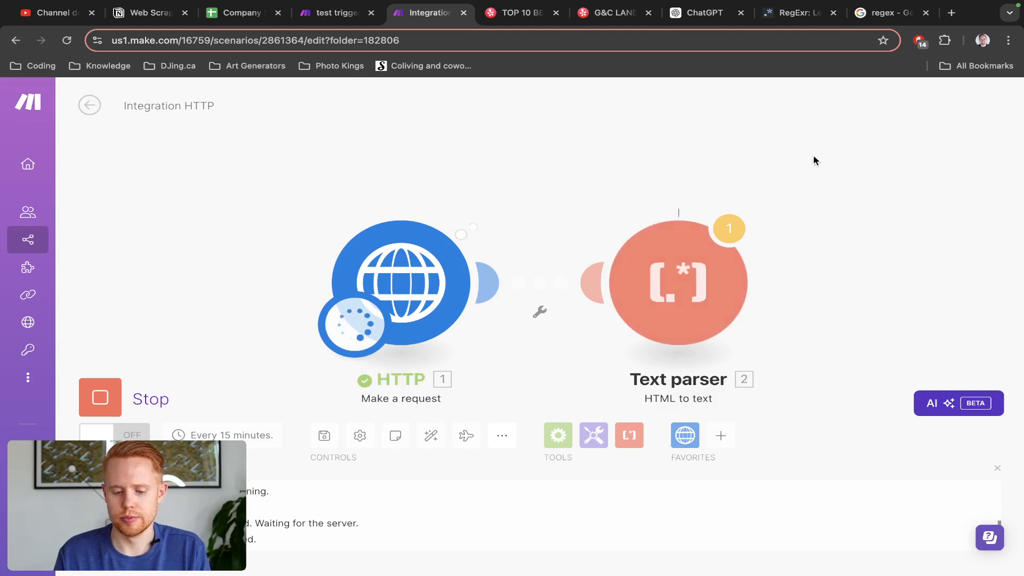
pyautogui.click(771, 203)
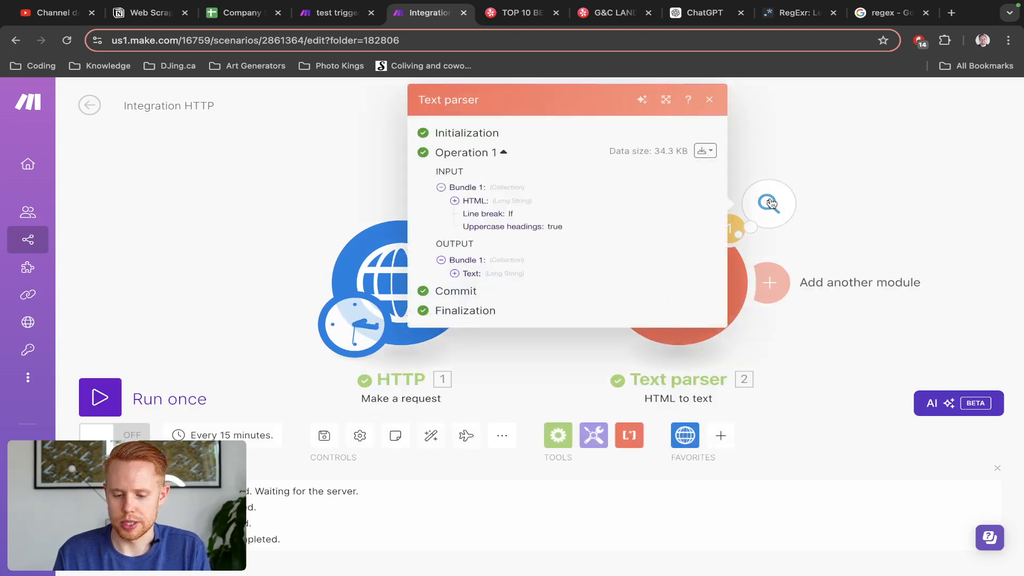
# Step: Expand the Text value in the Text parser's output bundle and read through the converted page text
pyautogui.click(455, 273)
pyautogui.scroll(-15, 525, 345)
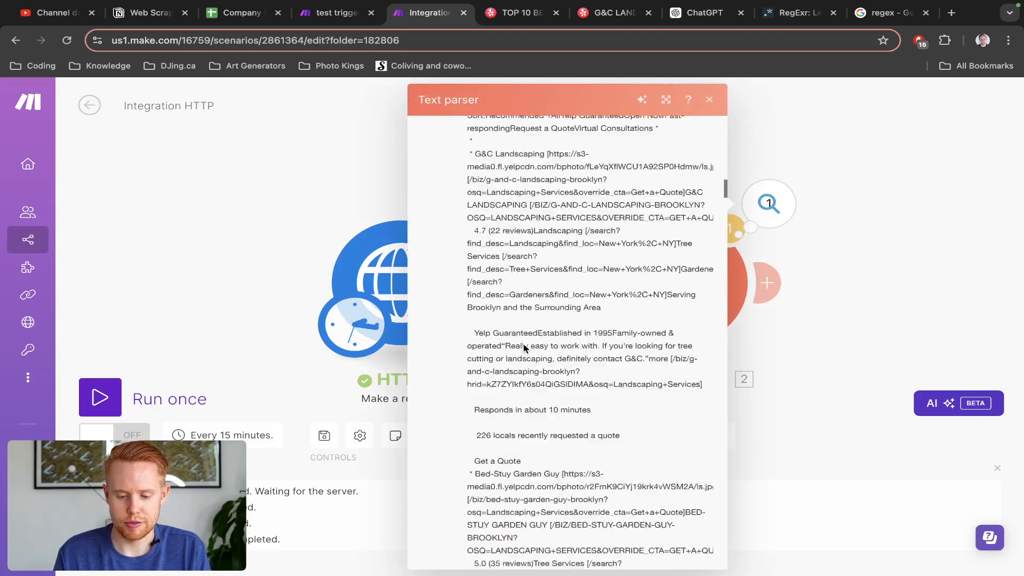
pyautogui.scroll(-20, 524, 348)
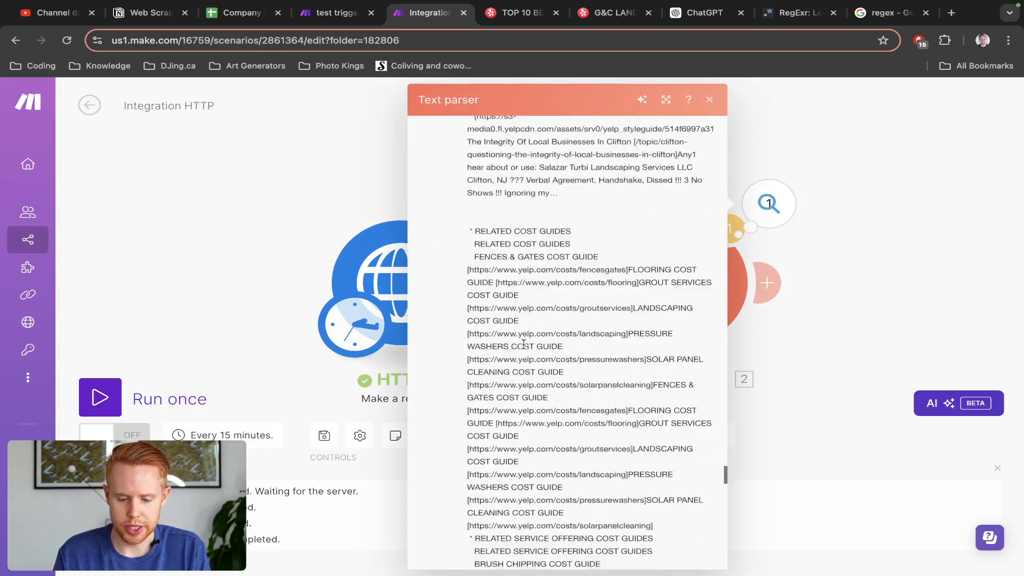
pyautogui.scroll(-20, 523, 344)
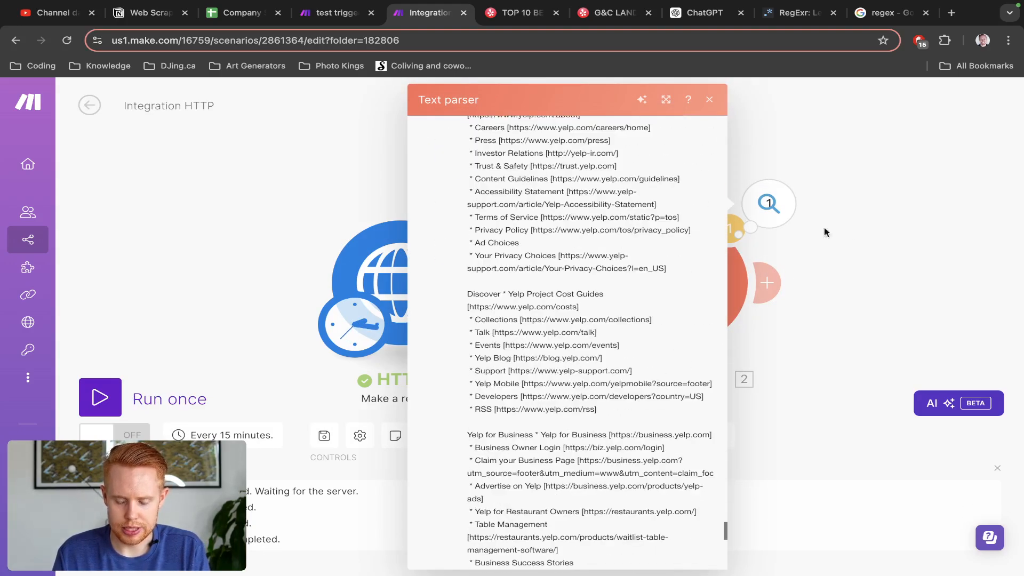
# Step: Switch to the Yelp search results for Landscaping Services in New York and examine the sponsored listings
pyautogui.hotkey('ctrl', 'Tab')
pyautogui.scroll(-5, 390, 434)
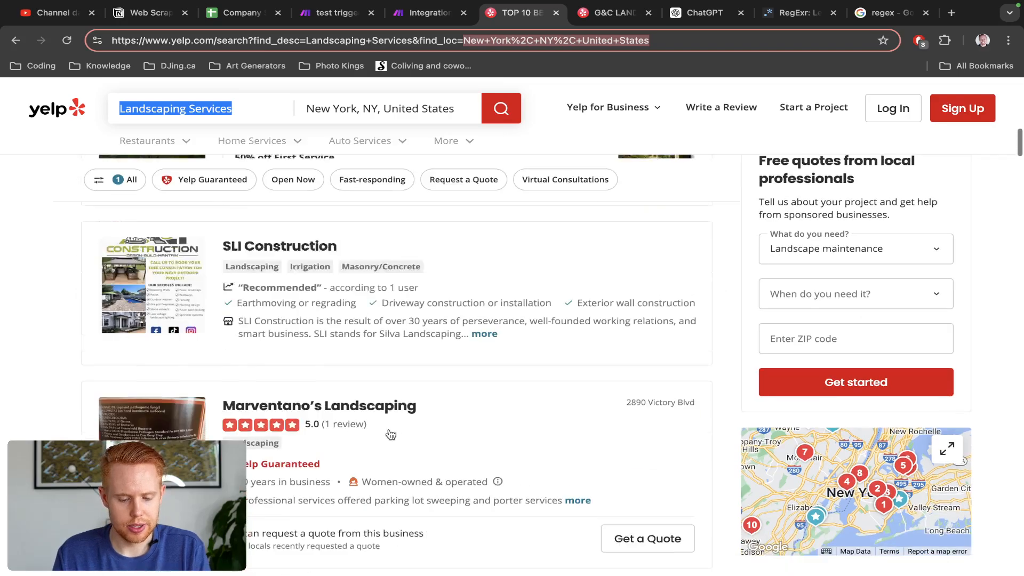
pyautogui.scroll(-6, 391, 434)
pyautogui.scroll(6, 398, 248)
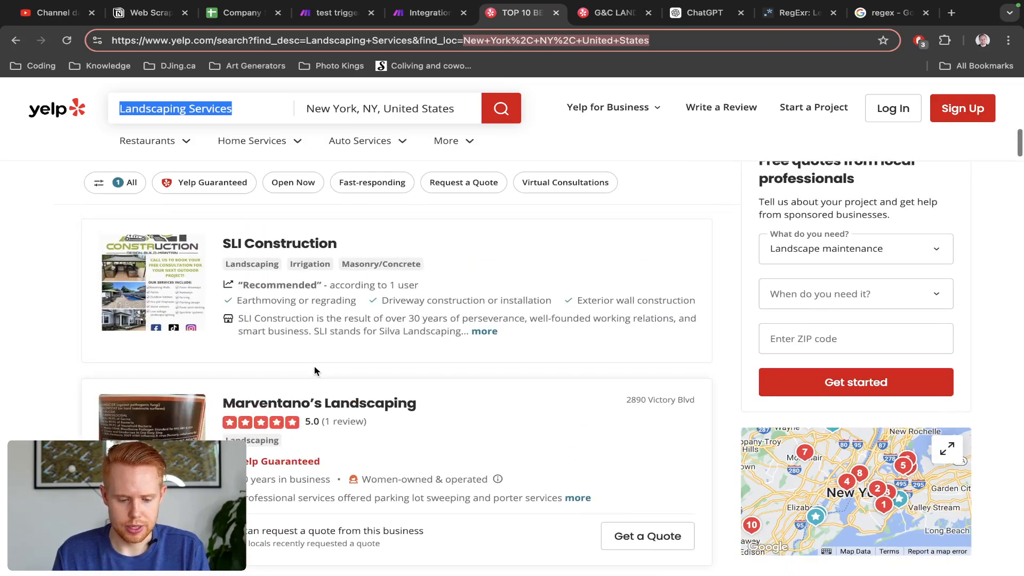
pyautogui.scroll(10, 314, 371)
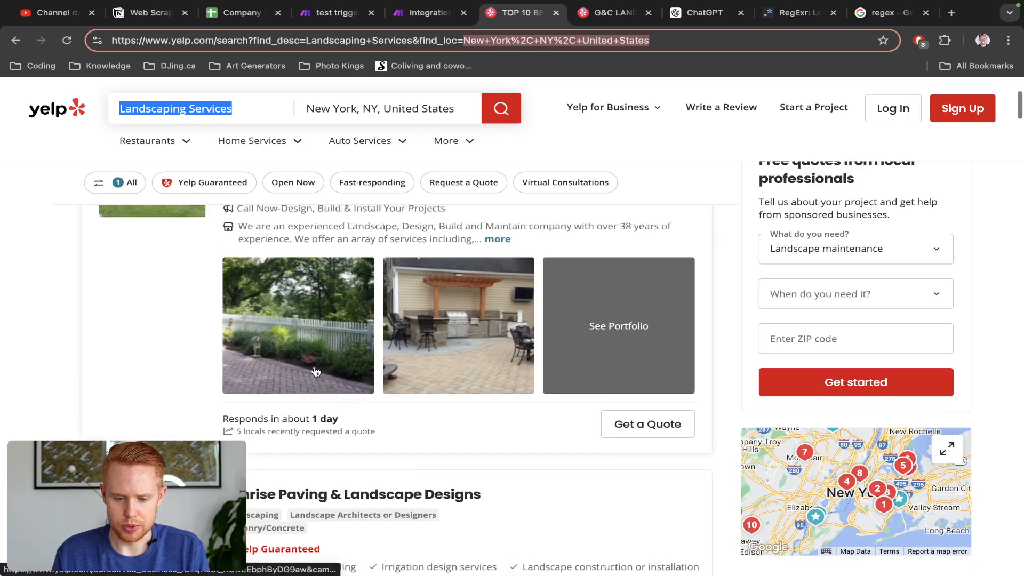
pyautogui.scroll(4, 315, 370)
pyautogui.scroll(-8, 363, 351)
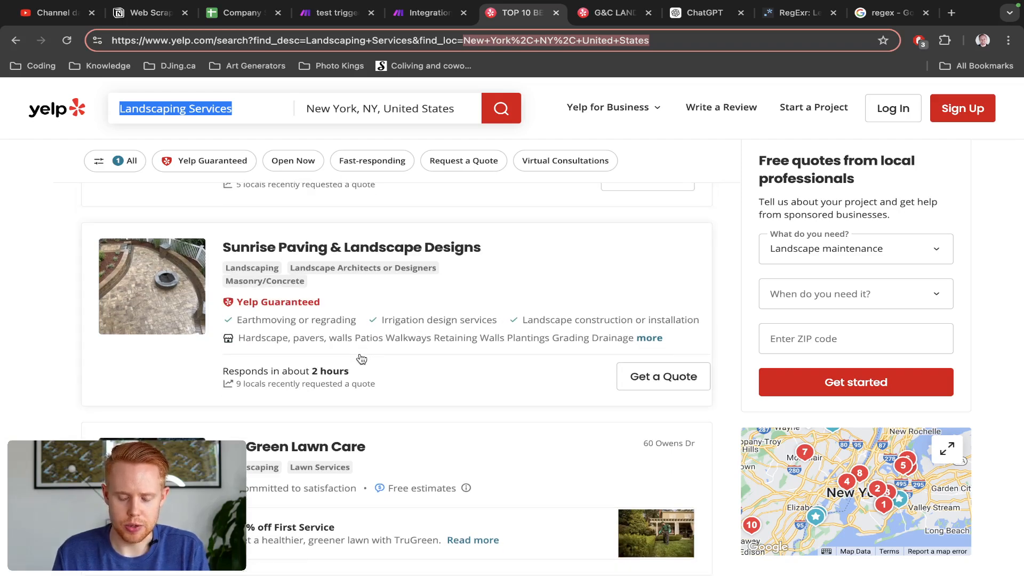
pyautogui.scroll(-3, 298, 355)
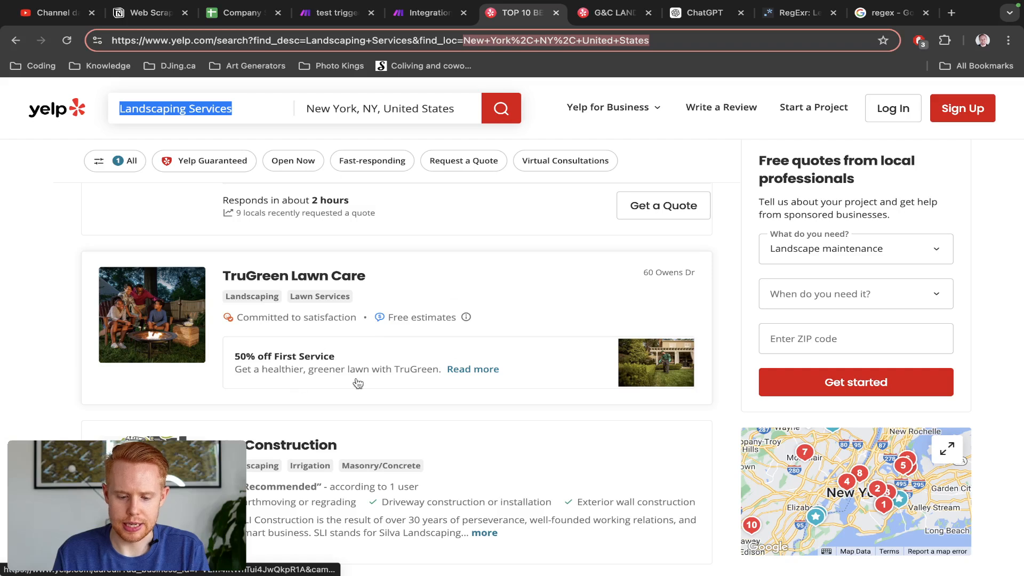
# Step: Open the TruGreen Lawn Care listing in a new tab and examine its business name and phone number
pyautogui.keyDown('super'); pyautogui.click(414, 316); pyautogui.keyUp('super')
pyautogui.hotkey('ctrl', 'Tab')
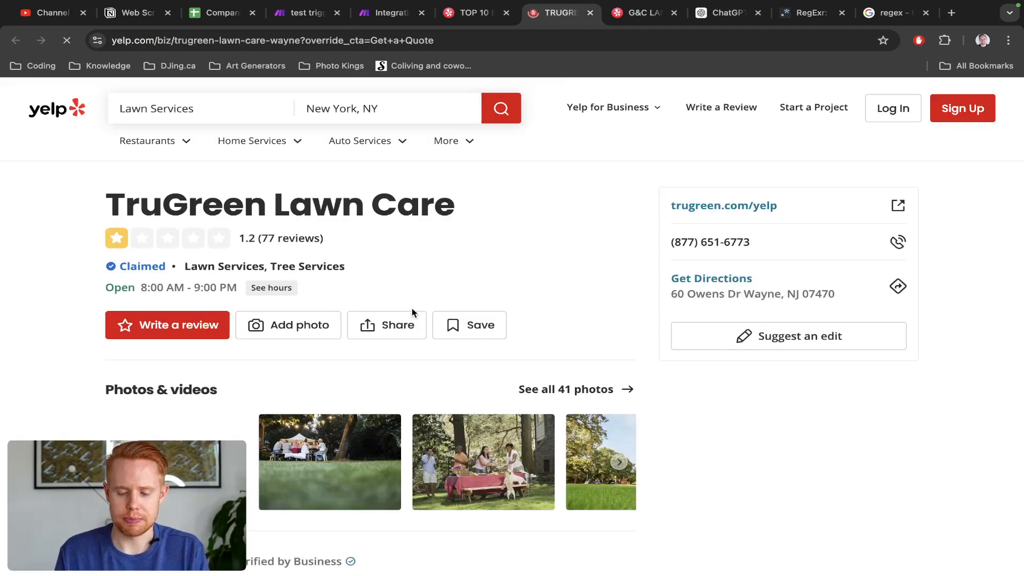
pyautogui.hotkey('ctrl', 'shift', 'Tab')
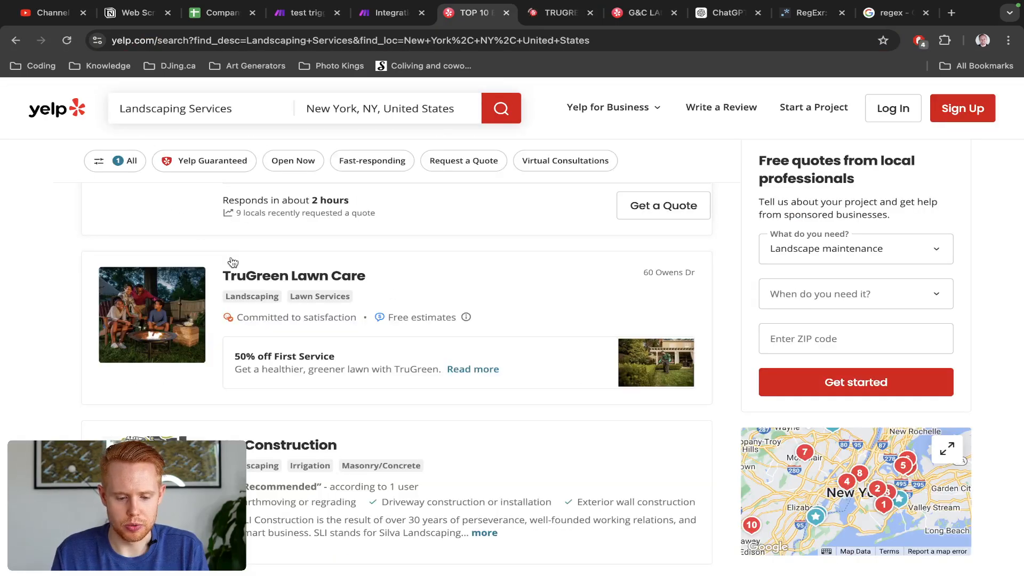
pyautogui.hotkey('ctrl', 'Tab')
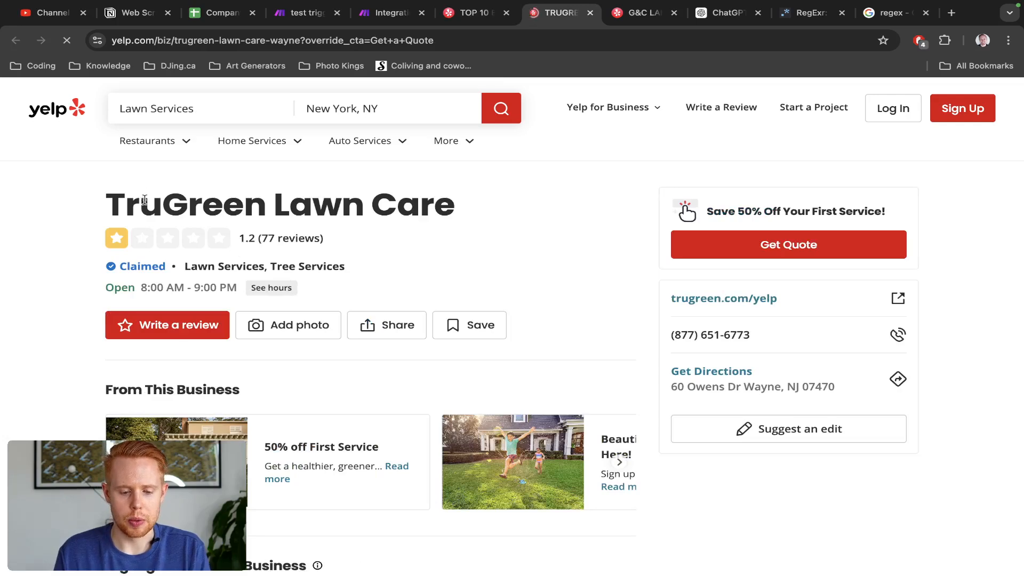
pyautogui.tripleClick(144, 200)
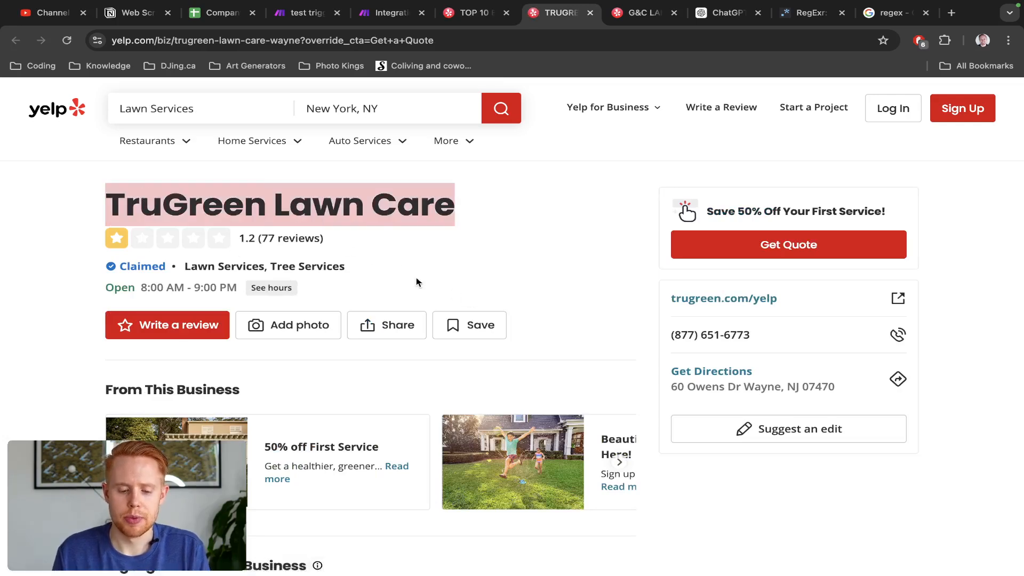
pyautogui.scroll(-2, 417, 283)
pyautogui.tripleClick(761, 277)
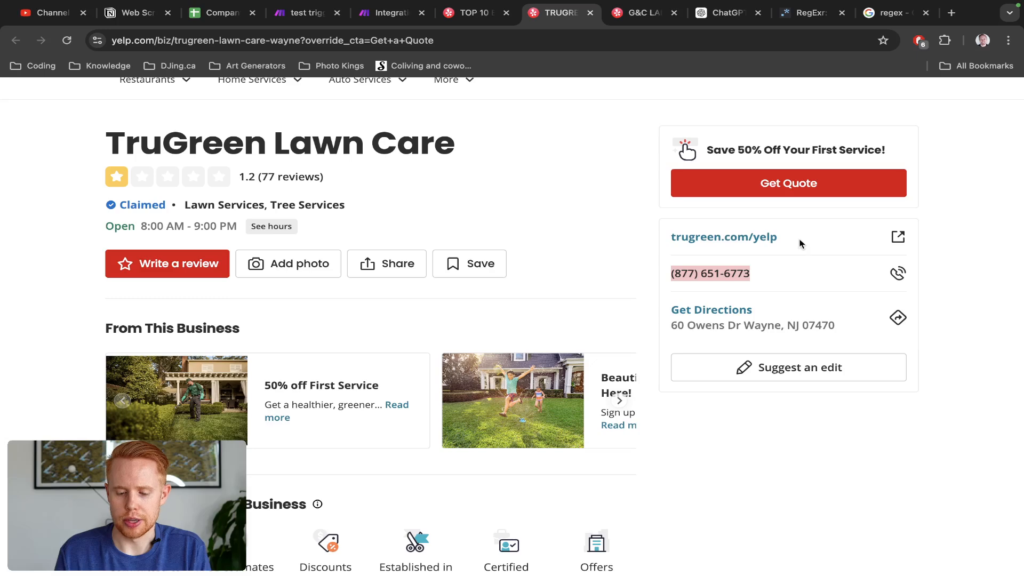
pyautogui.scroll(2, 586, 294)
pyautogui.tripleClick(415, 207)
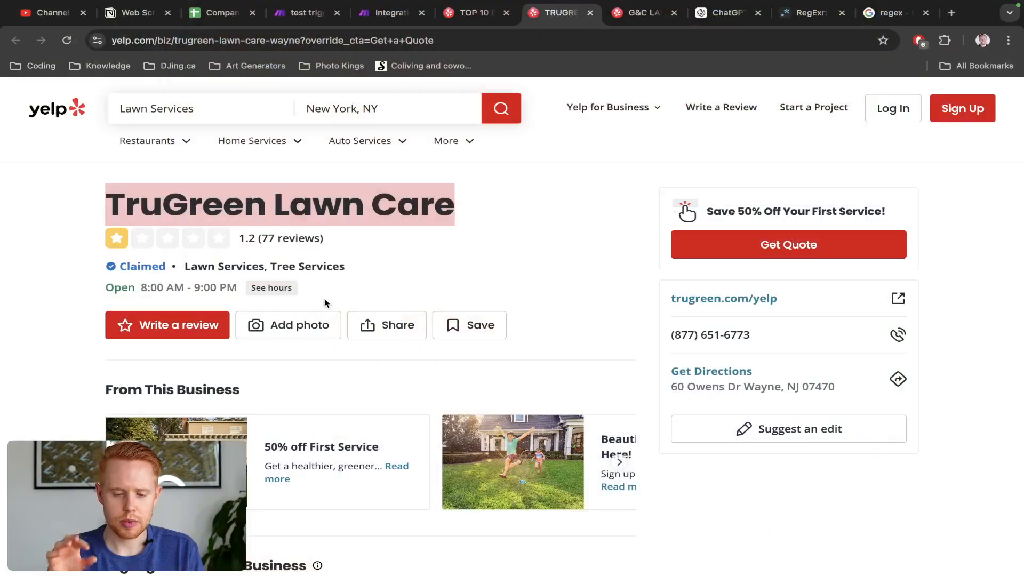
# Step: Compare the Text parser output in Make with the business listings on the Yelp results page
pyautogui.hotkey('ctrl', 'shift', 'Tab')
pyautogui.hotkey('ctrl', 'shift', 'Tab')
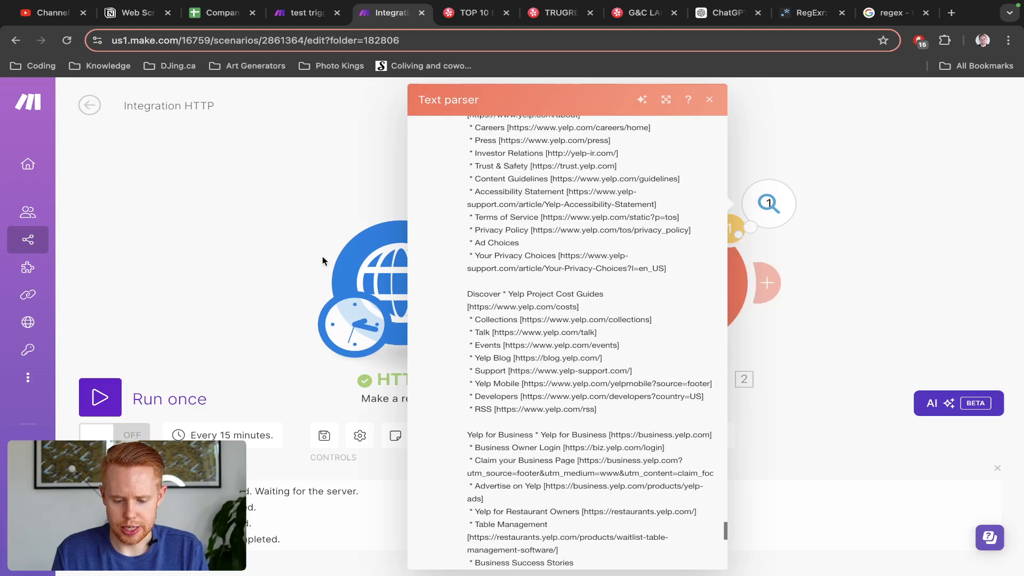
pyautogui.scroll(-3, 535, 268)
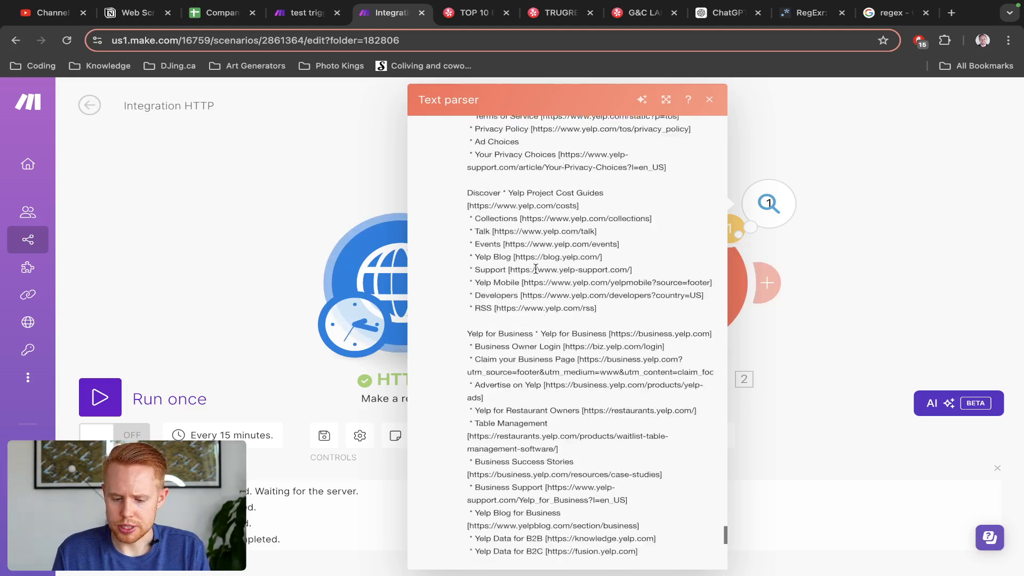
pyautogui.hotkey('ctrl', 'Tab')
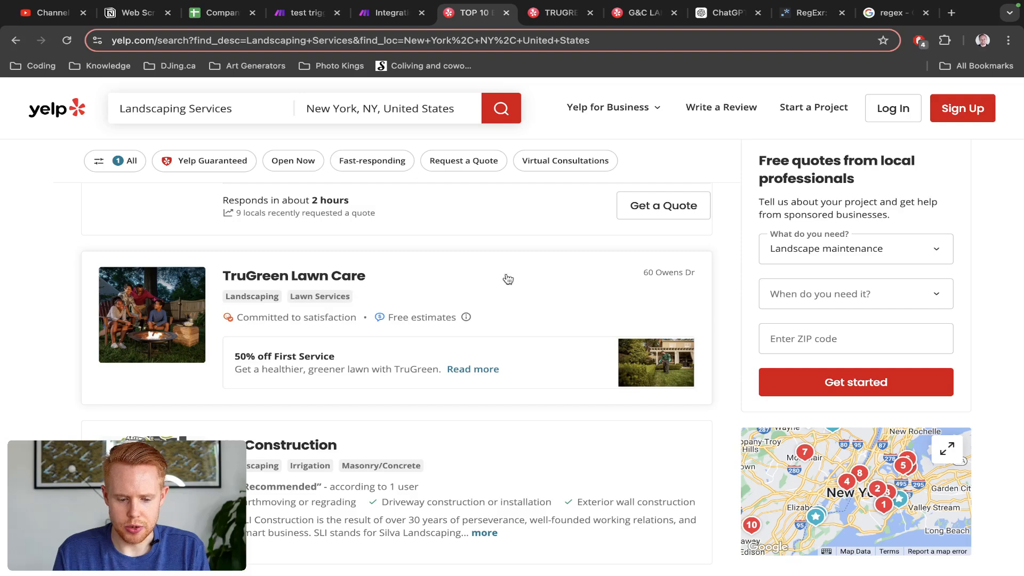
pyautogui.scroll(5, 505, 279)
pyautogui.scroll(-10, 415, 331)
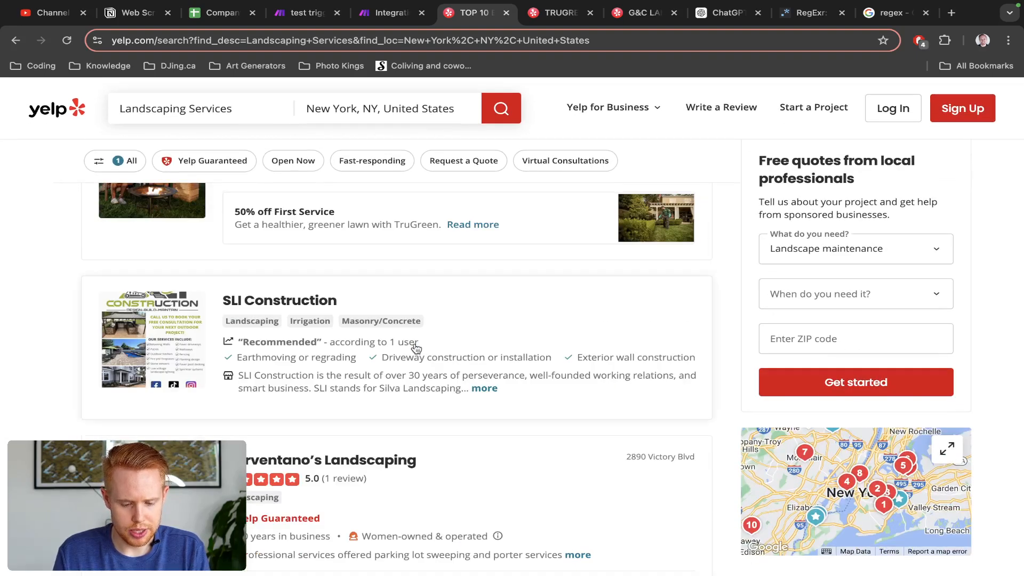
pyautogui.scroll(4, 415, 347)
# Step: Close the TruGreen Lawn Care and G&C Landscaping listing tabs
pyautogui.hotkey('ctrl', 'Tab')
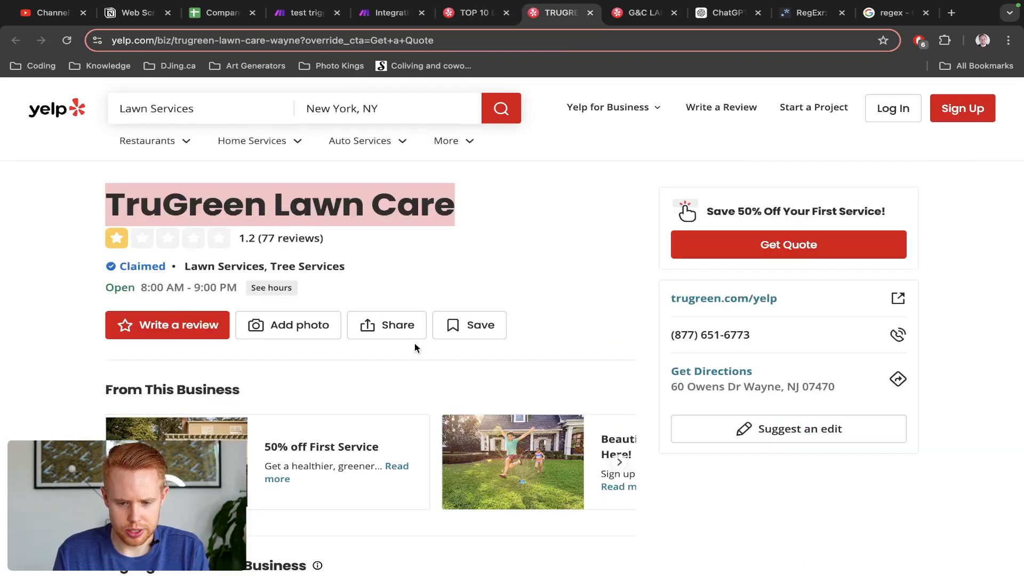
pyautogui.hotkey('ctrl', 'w')
pyautogui.hotkey('ctrl', 'Tab')
pyautogui.hotkey('ctrl', 'w')
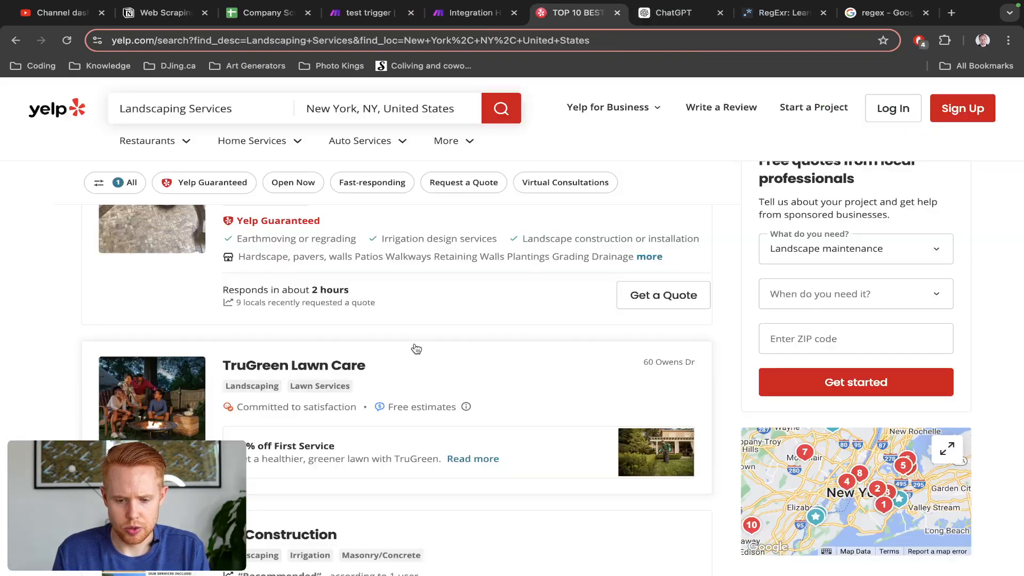
# Step: Open the Sunrise Paving & Landscape Designs listing in a new tab and copy its page URL
pyautogui.scroll(10, 258, 373)
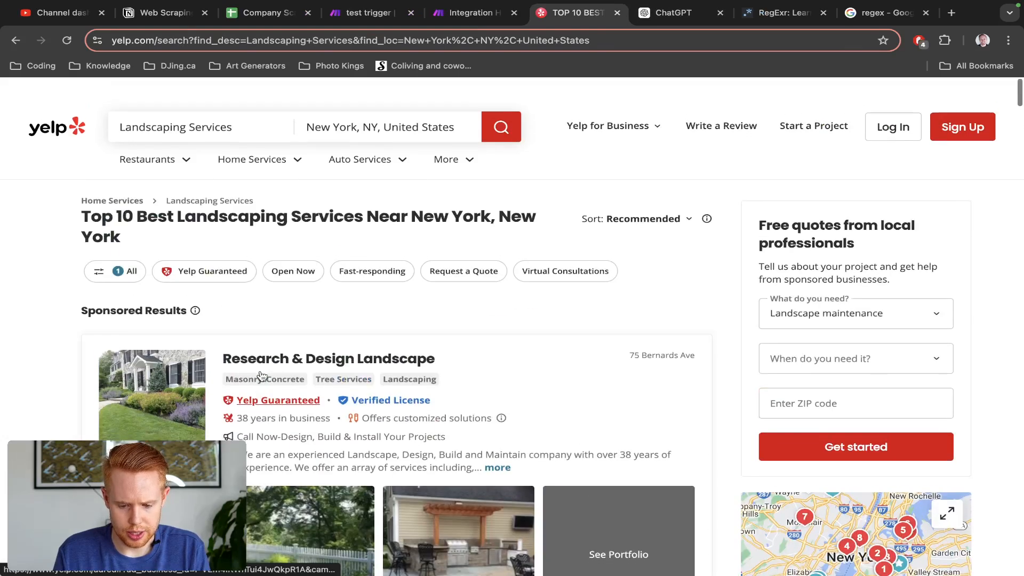
pyautogui.scroll(-3, 260, 375)
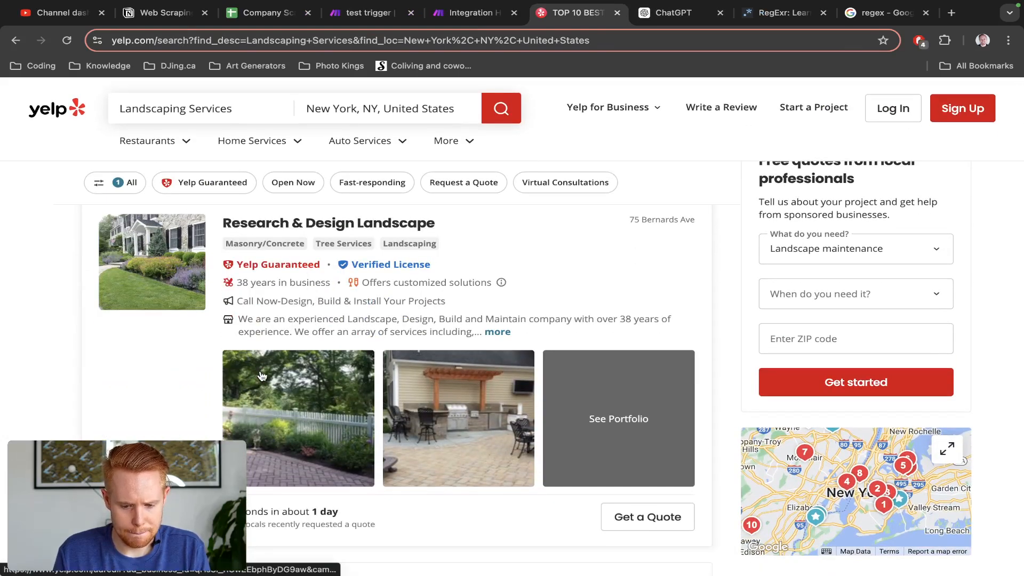
pyautogui.scroll(-4, 261, 375)
pyautogui.keyDown('ctrl'); pyautogui.click(277, 378); pyautogui.keyUp('ctrl')
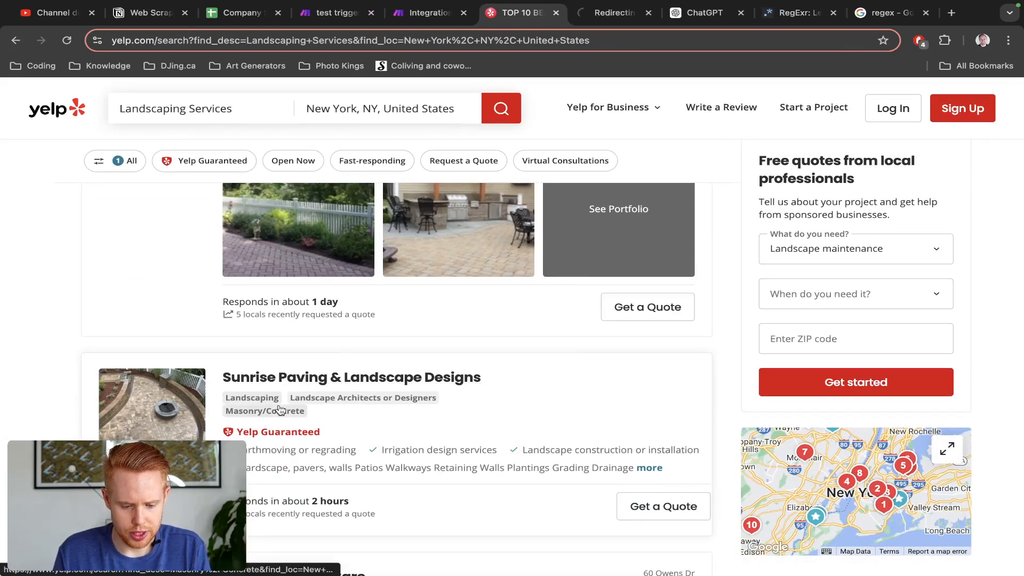
pyautogui.hotkey('ctrl', 'Tab')
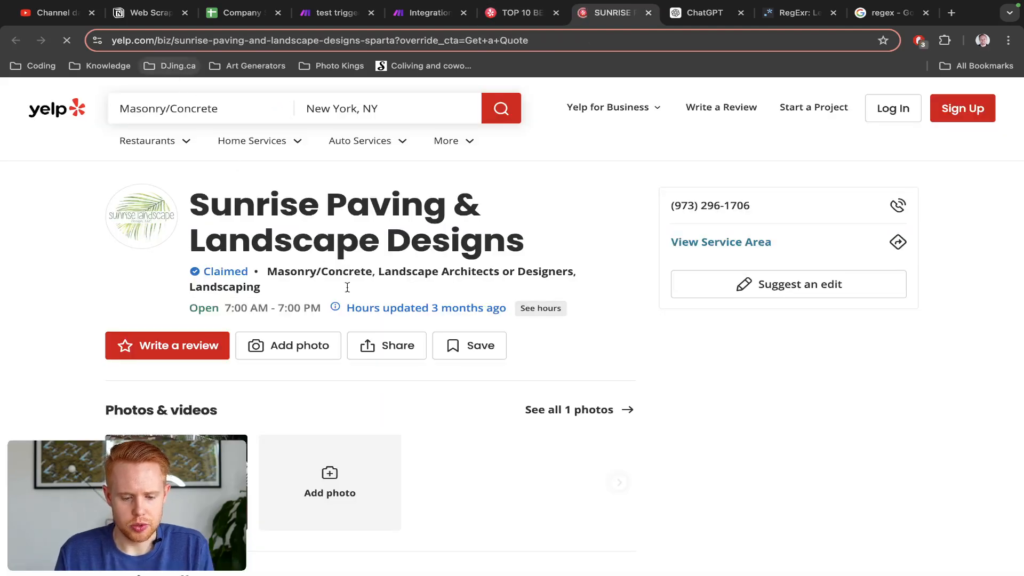
pyautogui.click(242, 40)
pyautogui.press('super+c')
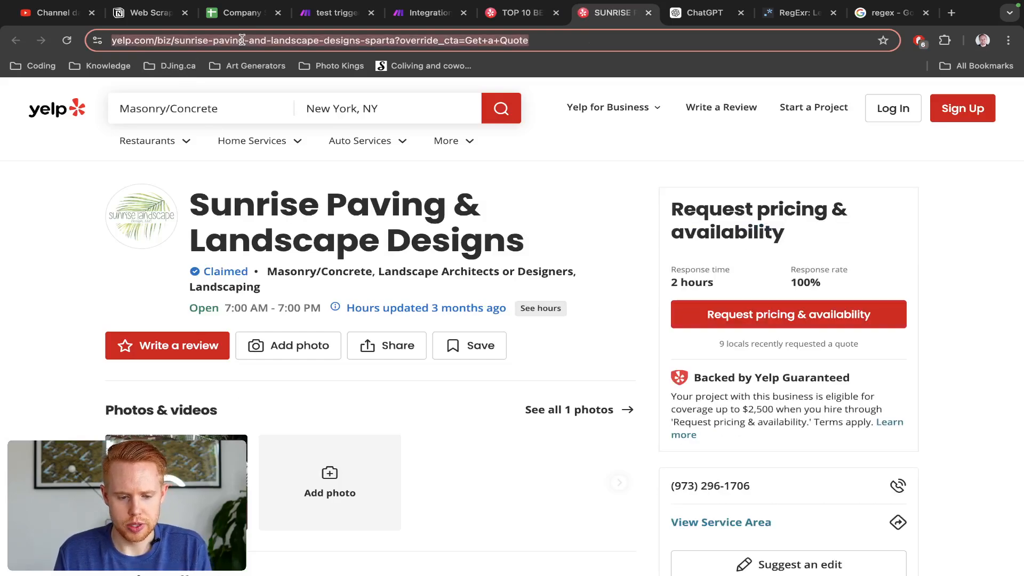
# Step: Return to the Make scenario and search the Text parser output for the copied listing URL
pyautogui.hotkey('ctrl', 'shift', 'Tab')
pyautogui.hotkey('ctrl', 'shift', 'Tab')
pyautogui.press('super+f')
pyautogui.press('super+v')
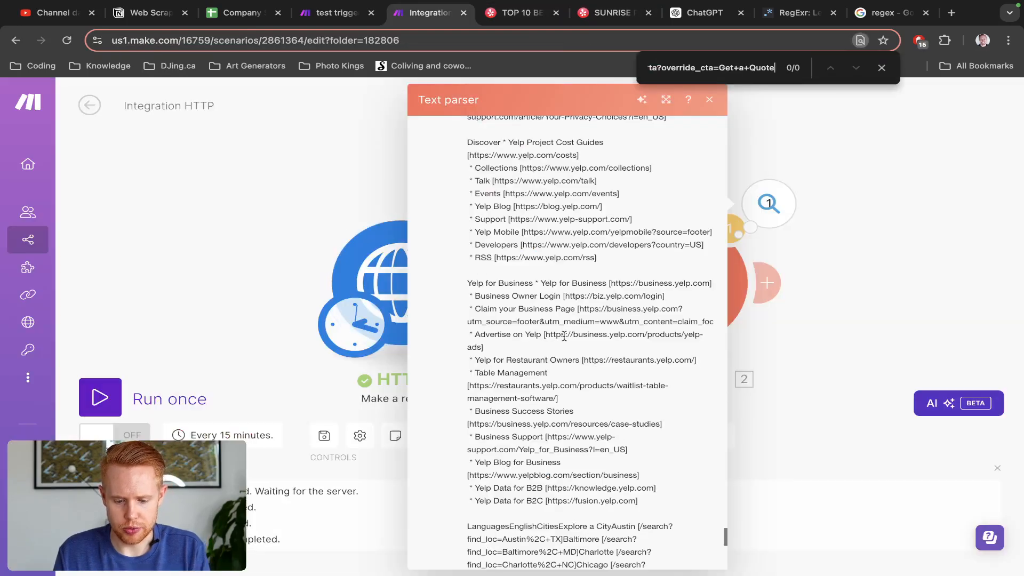
pyautogui.press('super+Left')
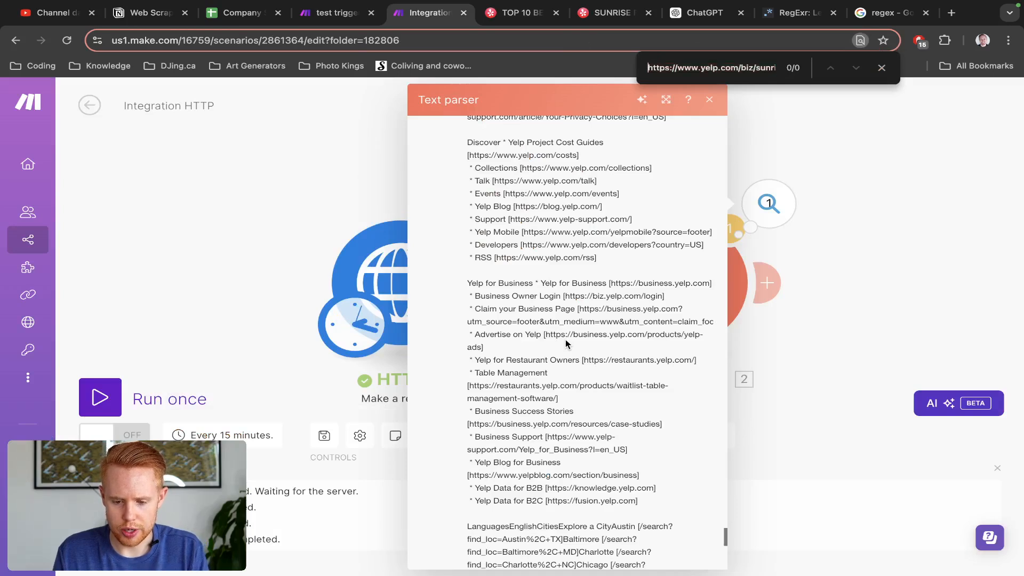
pyautogui.hotkey('shift', 'Right')
pyautogui.hotkey('shift', 'Right')
pyautogui.hotkey('shift', 'Right')
pyautogui.hotkey('shift', 'Right')
pyautogui.hotkey('shift', 'Right')
pyautogui.hotkey('shift', 'Right')
pyautogui.hotkey('shift', 'Right')
pyautogui.hotkey('shift', 'Right')
pyautogui.hotkey('shift', 'Right')
pyautogui.hotkey('shift', 'Right')
pyautogui.hotkey('shift', 'Right')
pyautogui.hotkey('shift', 'Right')
pyautogui.hotkey('shift', 'Right')
pyautogui.hotkey('shift', 'Right')
pyautogui.hotkey('shift', 'Right')
pyautogui.hotkey('shift', 'Right')
pyautogui.hotkey('shift', 'Right')
pyautogui.hotkey('shift', 'Right')
pyautogui.hotkey('shift', 'Right')
pyautogui.hotkey('shift', 'Right')
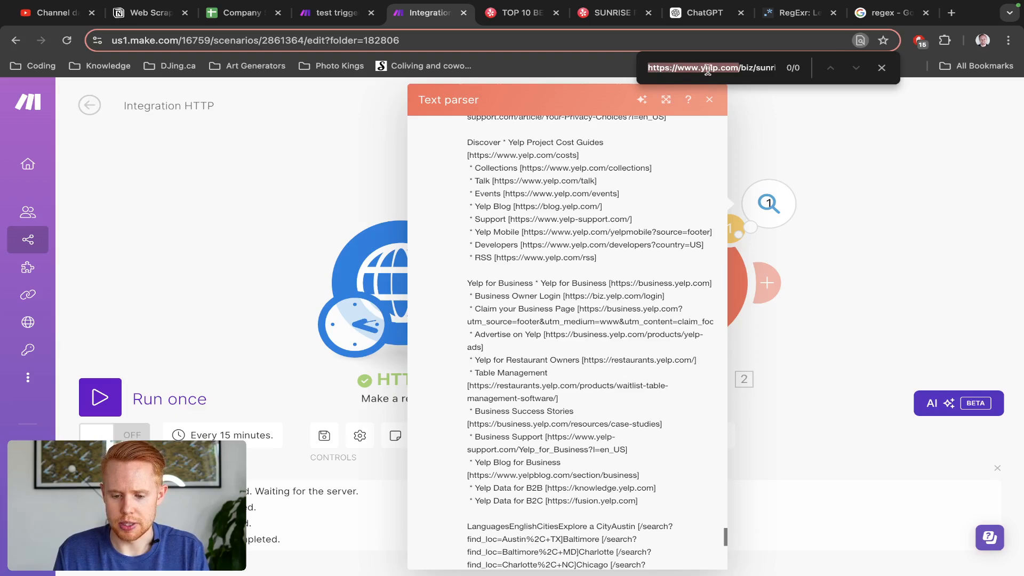
pyautogui.press('BackSpace')
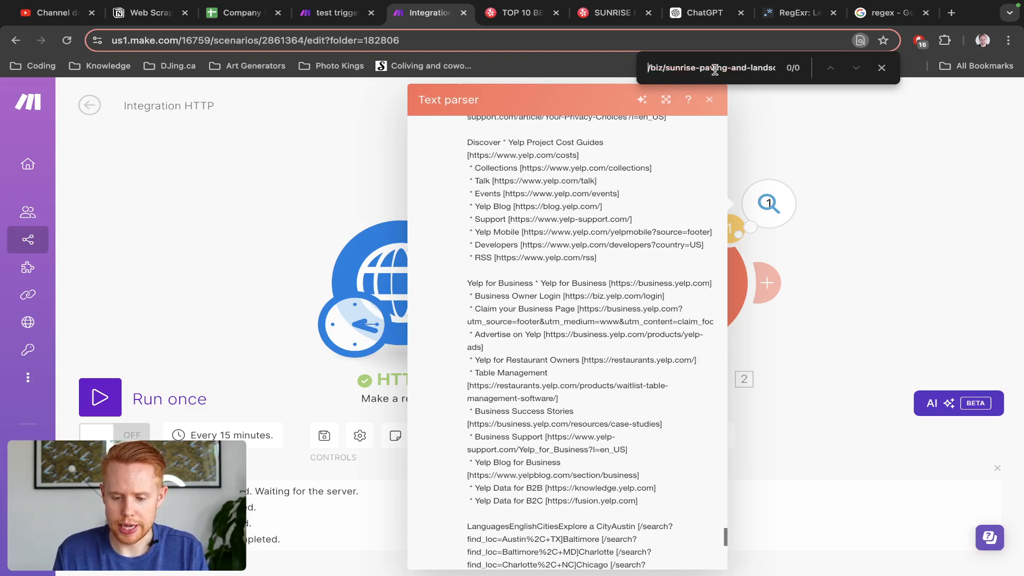
# Step: Cut the query string off the search text, shortening it to biz/sunrise-paving-and-landscape-designs-sparta
pyautogui.press('super+a')
pyautogui.scroll(-10, 559, 349)
pyautogui.press('Left')
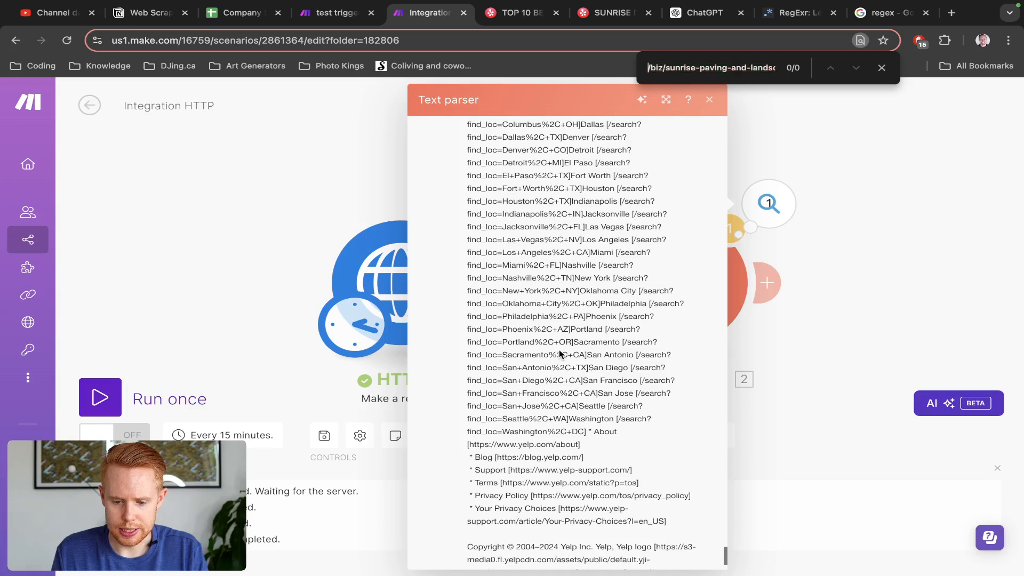
pyautogui.press('super+shift+Right')
pyautogui.press('Right')
pyautogui.hotkey('alt', 'shift', 'Left')
pyautogui.hotkey('alt', 'shift', 'Left')
pyautogui.hotkey('alt', 'shift', 'Left')
pyautogui.hotkey('alt', 'shift', 'Left')
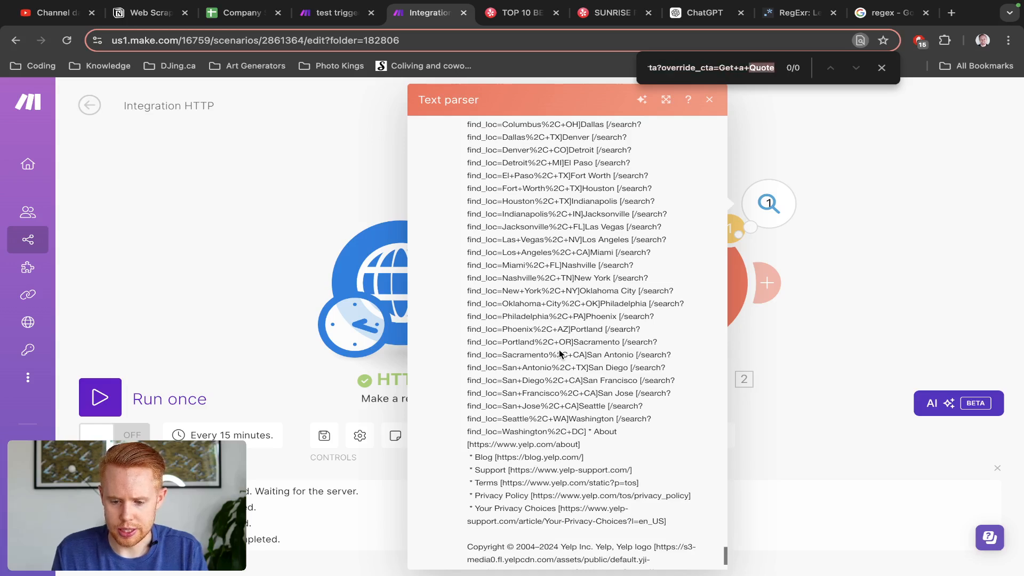
pyautogui.press('BackSpace')
pyautogui.press('BackSpace')
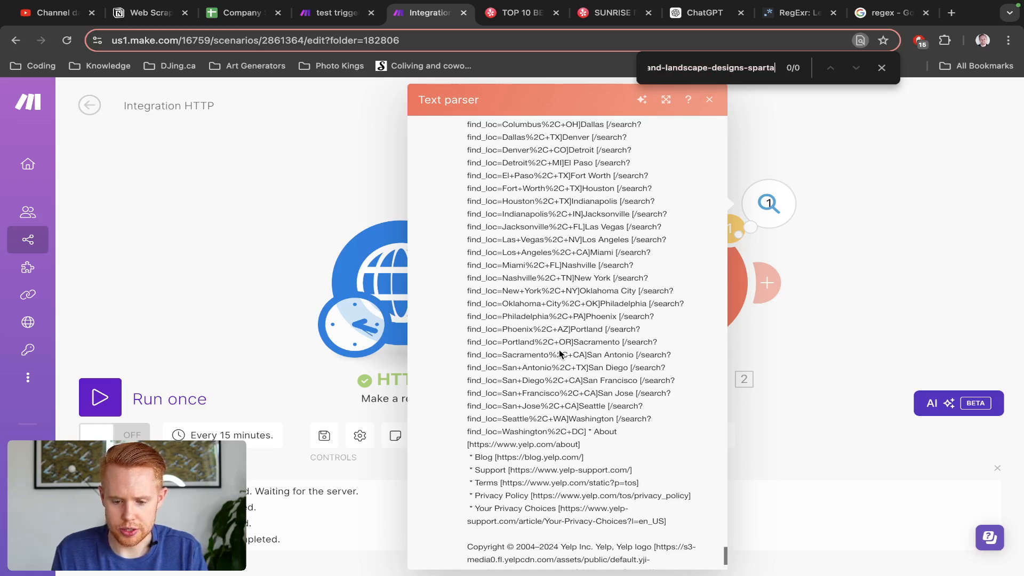
pyautogui.press('super+a')
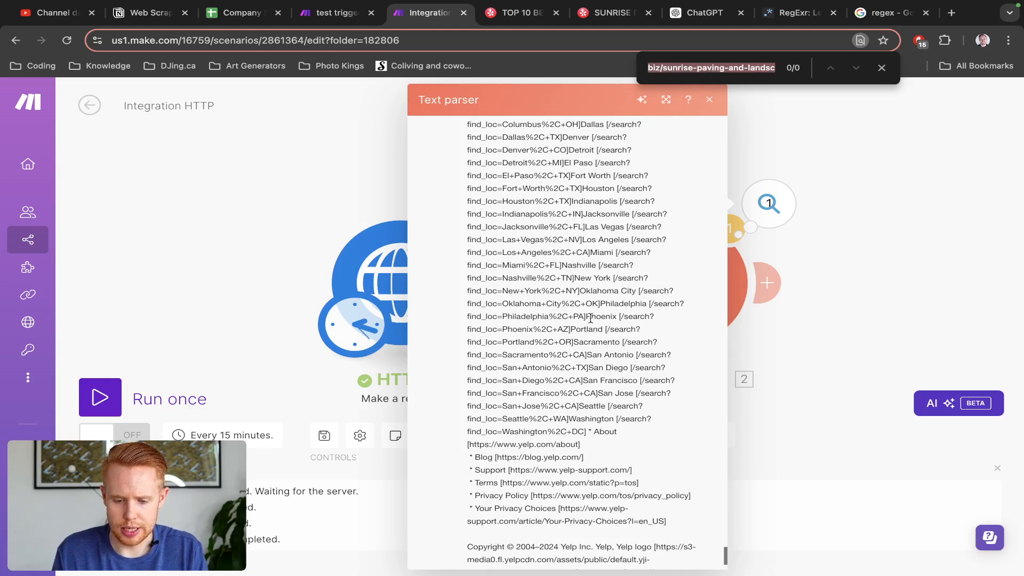
# Step: Open the HTTP module's run results and expand the Data value in its output bundle
pyautogui.click(326, 257)
pyautogui.click(473, 214)
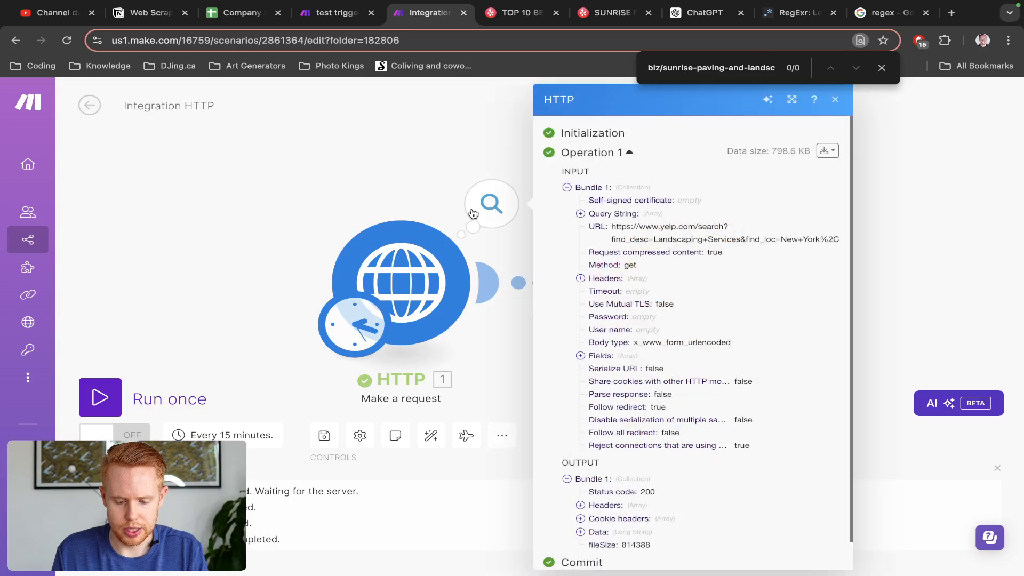
pyautogui.scroll(-1, 586, 453)
pyautogui.click(581, 503)
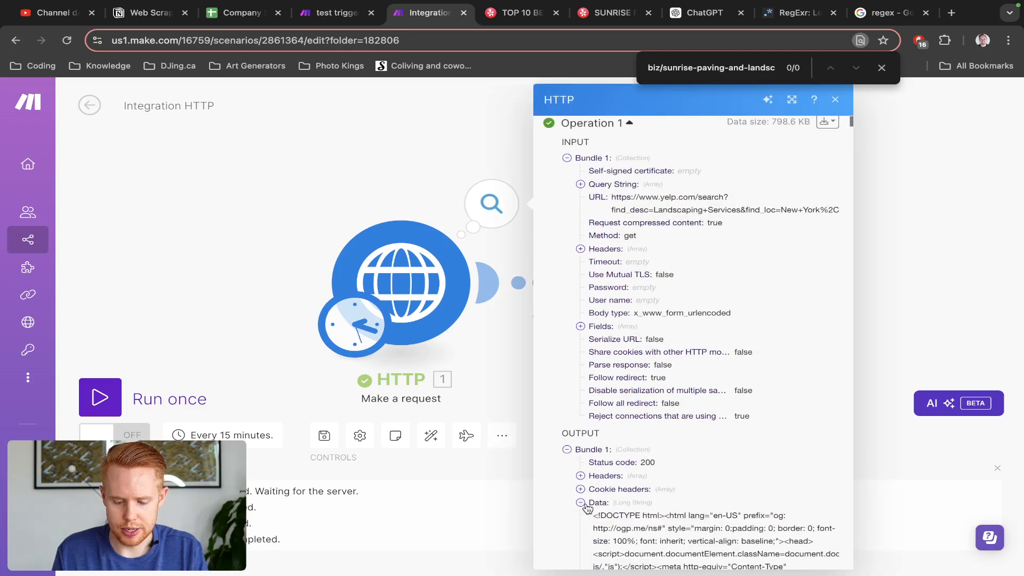
# Step: Search the expanded HTTP Data output for the shortened Sunrise Paving listing path
pyautogui.scroll(-15, 636, 451)
pyautogui.press('super+f')
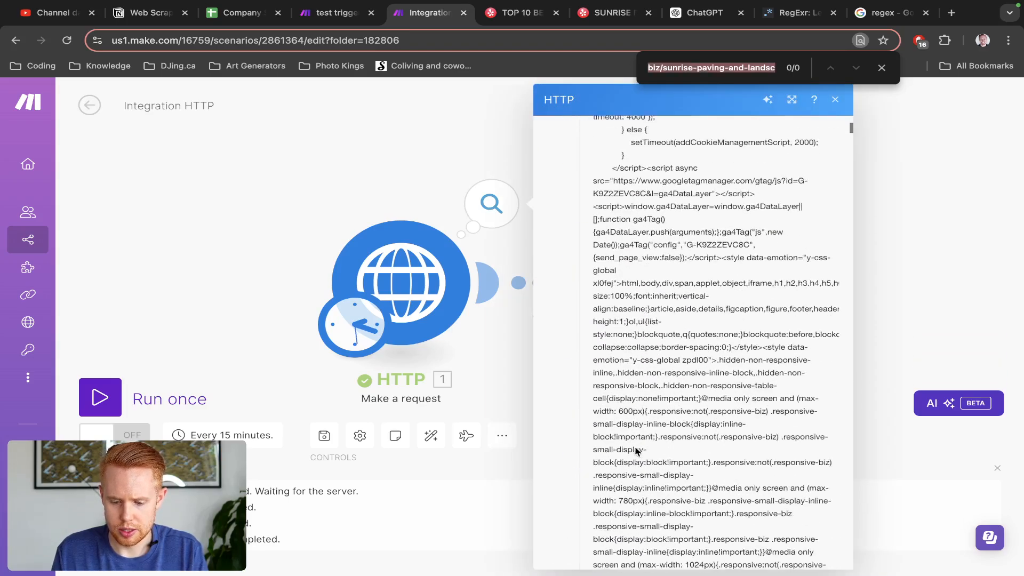
pyautogui.scroll(-1, 636, 451)
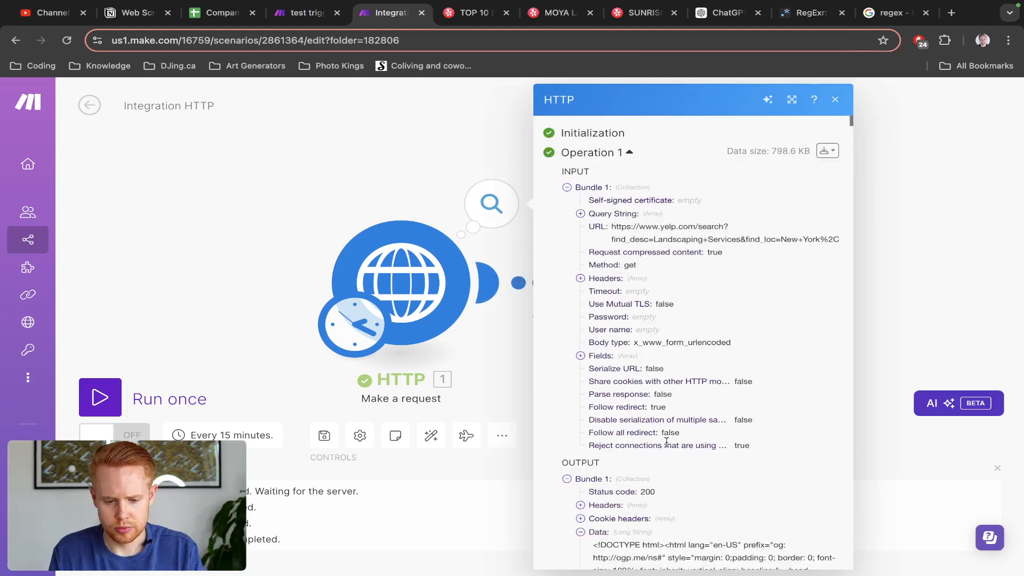
# Step: Open the Moya Landscaping listing from the Yelp search results in a new tab, closing the older duplicate tab
pyautogui.hotkey('ctrl', 'Tab')
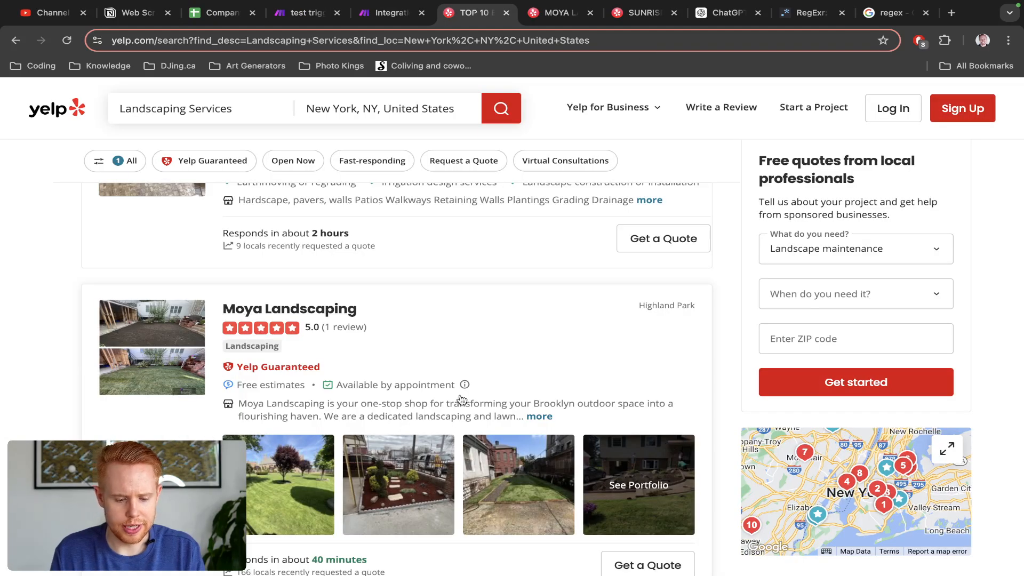
pyautogui.keyDown('ctrl'); pyautogui.click(319, 308); pyautogui.keyUp('ctrl')
pyautogui.hotkey('ctrl', 'Tab')
pyautogui.hotkey('ctrl', 'Tab')
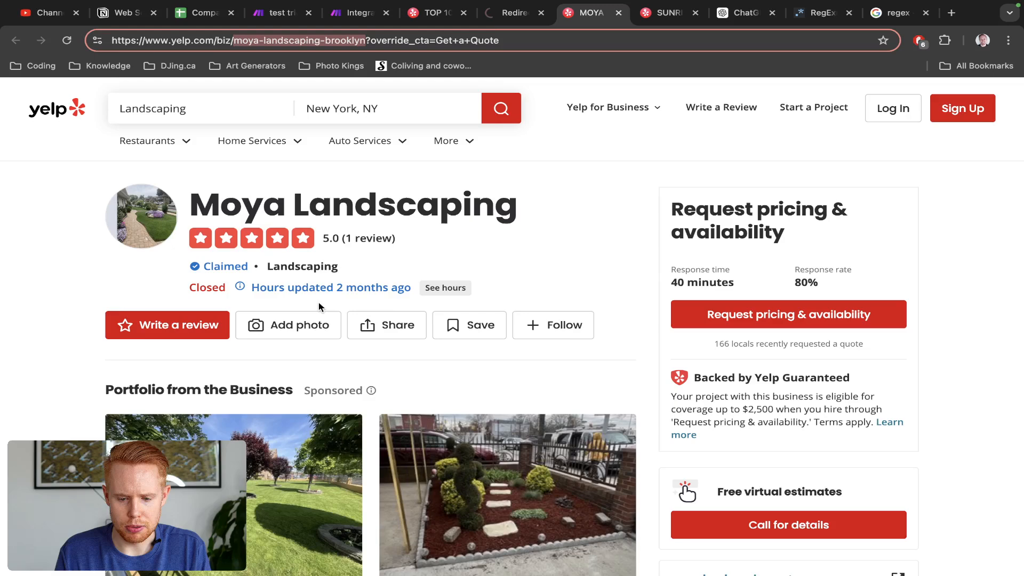
pyautogui.press('super+w')
pyautogui.hotkey('ctrl', 'shift', 'Tab')
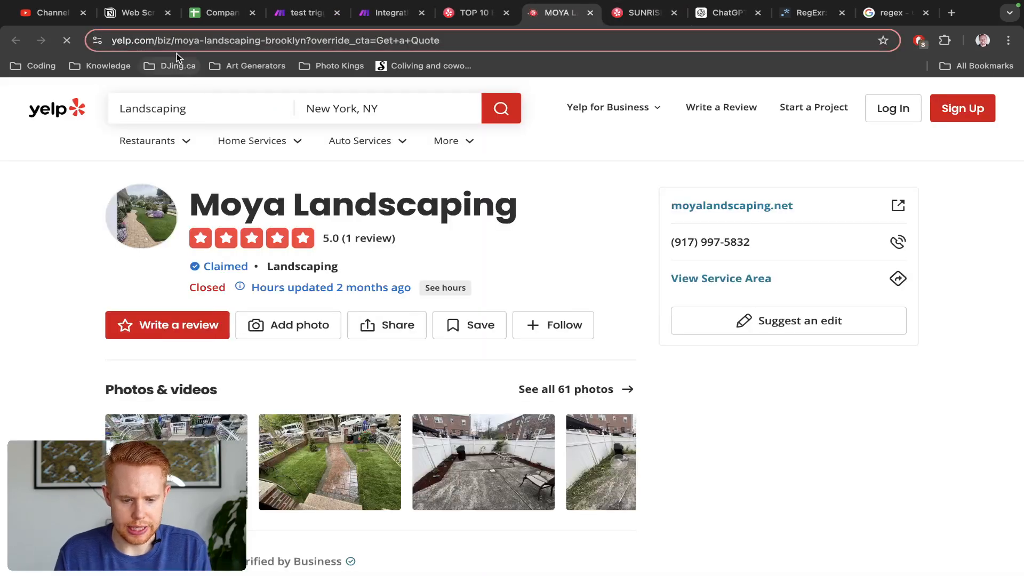
# Step: Copy the slug moya-landscaping-brooklyn from the listing's URL
pyautogui.click(202, 42)
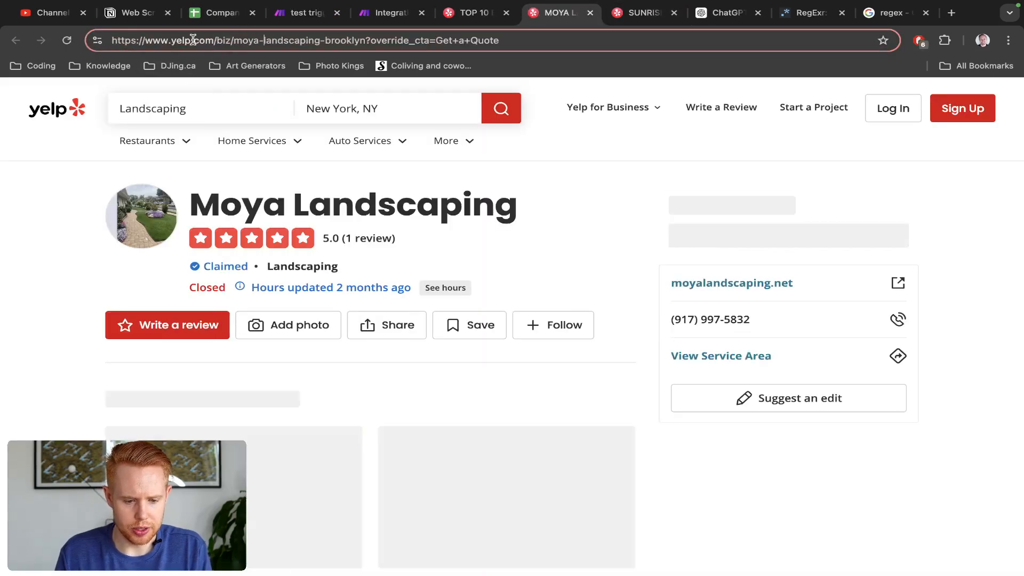
pyautogui.moveTo(233, 42); pyautogui.dragTo(366, 43)
pyautogui.press('super+c')
# Step: Return to the Make scenario and search the Text parser's expanded output text for moya-landscaping-brooklyn
pyautogui.hotkey('ctrl', 'shift', 'Tab')
pyautogui.hotkey('ctrl', 'shift', 'Tab')
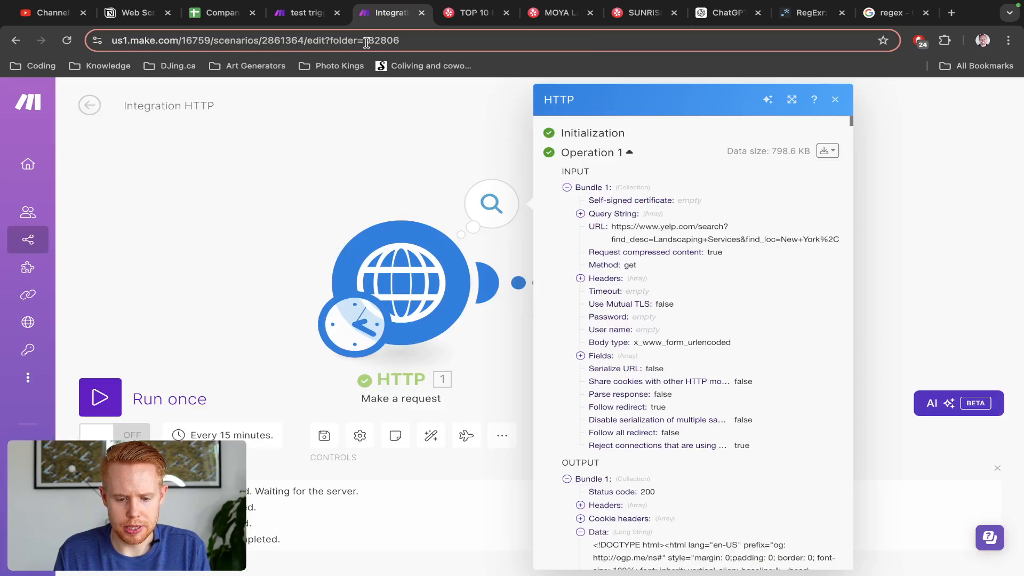
pyautogui.click(396, 172)
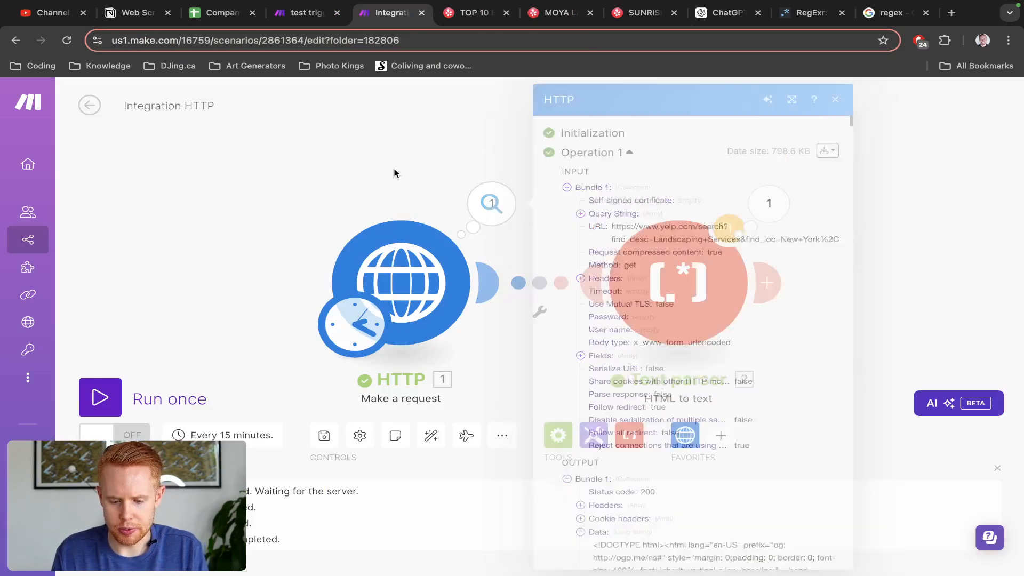
pyautogui.moveTo(686, 186); pyautogui.dragTo(507, 107)
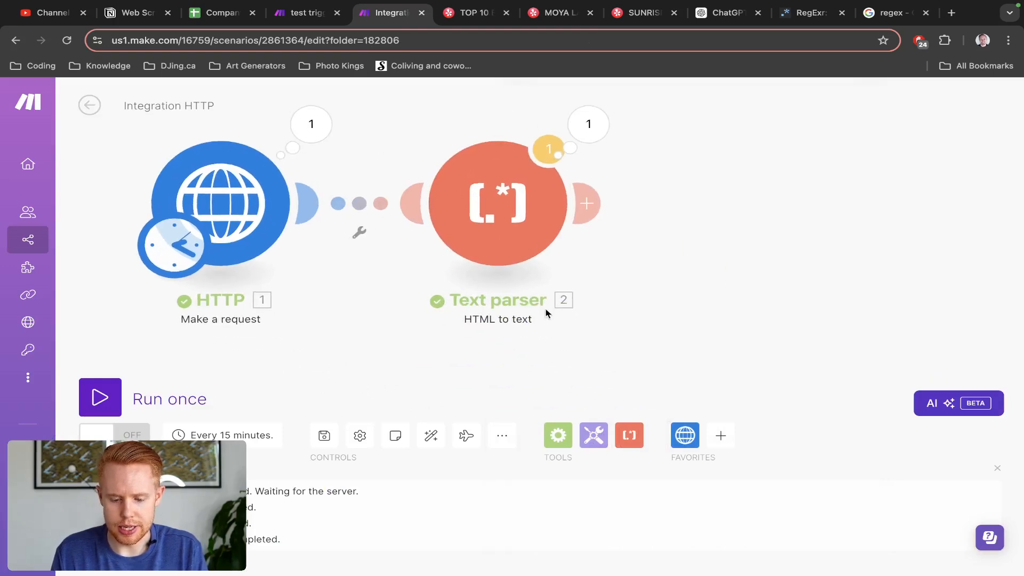
pyautogui.click(585, 143)
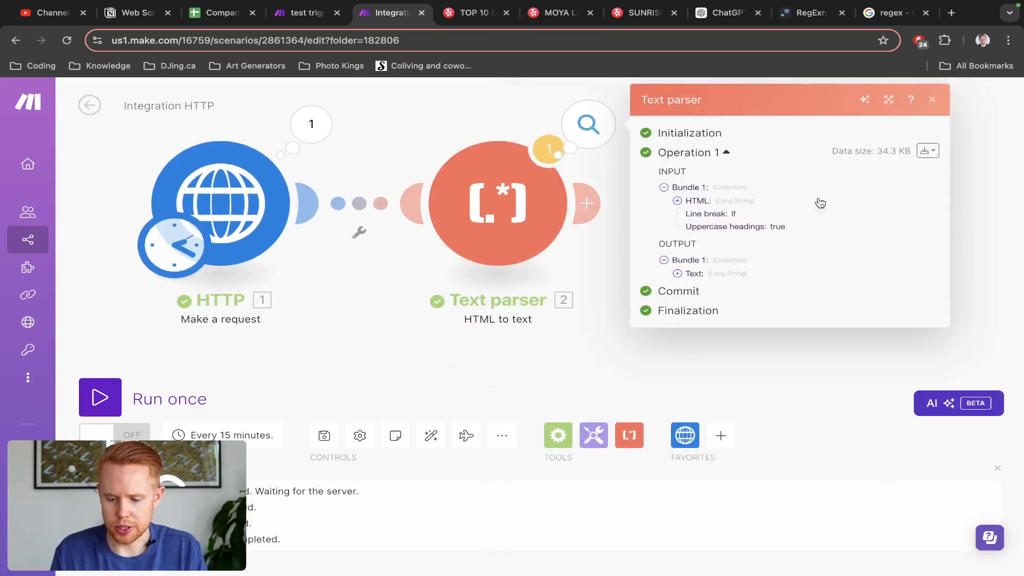
pyautogui.click(677, 274)
pyautogui.press('super+f')
pyautogui.press('super+v')
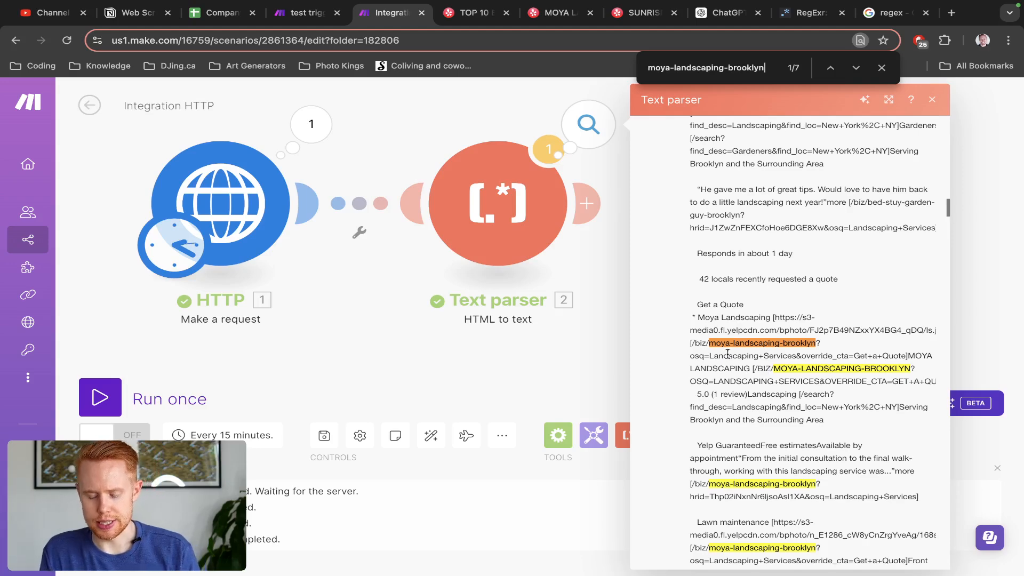
# Step: Go through the moya-landscaping-brooklyn matches and examine how the neighbouring businesses' /biz/ links appear in the Text parser output
pyautogui.press('super+g')
pyautogui.press('super+g')
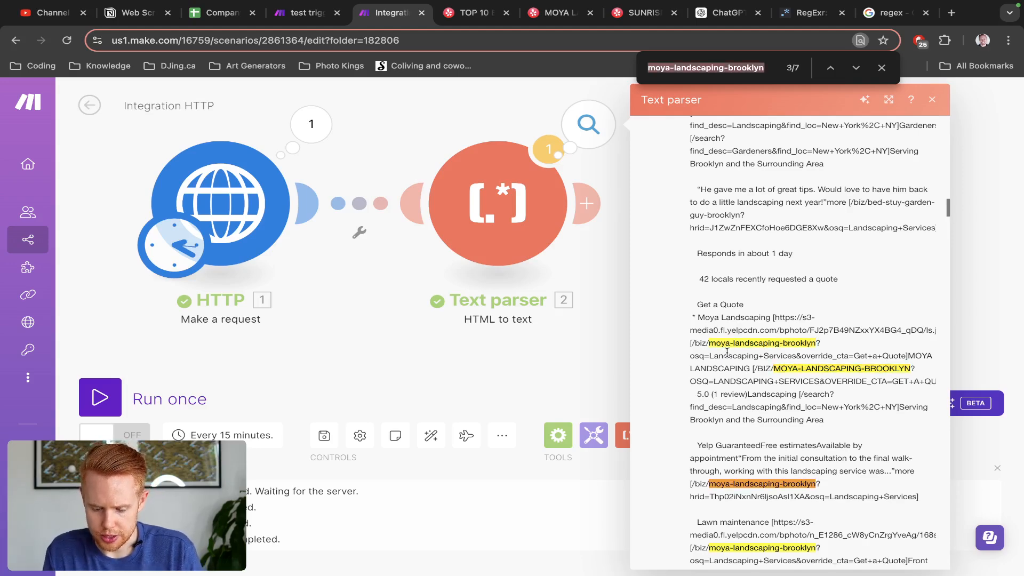
pyautogui.press('super+g')
pyautogui.press('super+g')
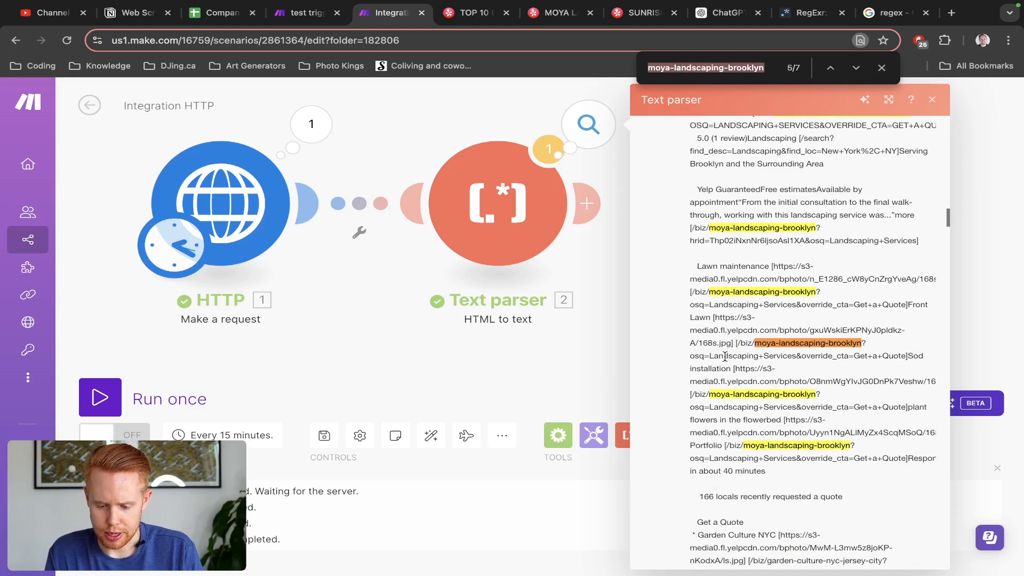
pyautogui.press('super+g')
pyautogui.press('super+g')
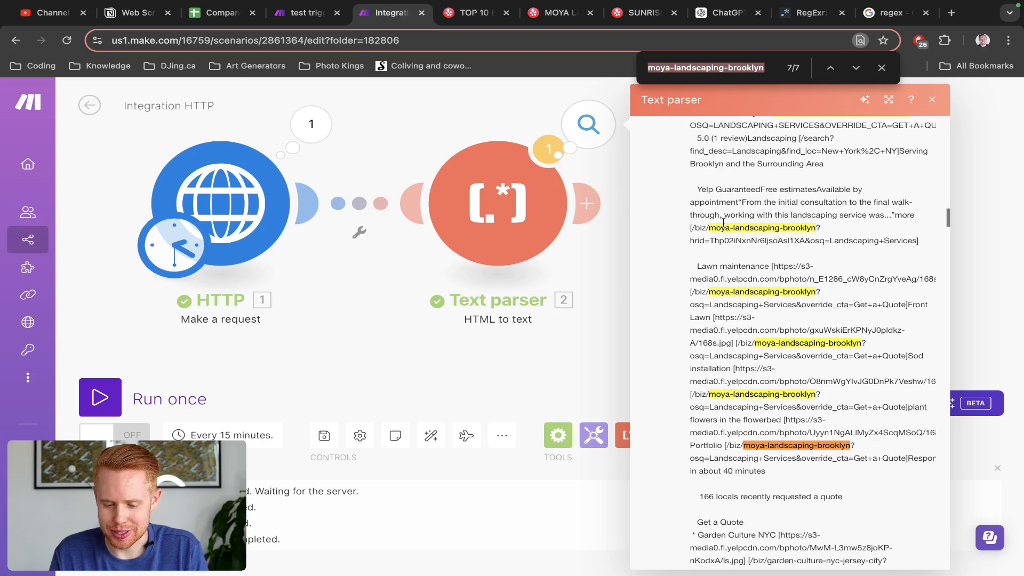
pyautogui.scroll(-10, 719, 240)
pyautogui.scroll(-5, 714, 287)
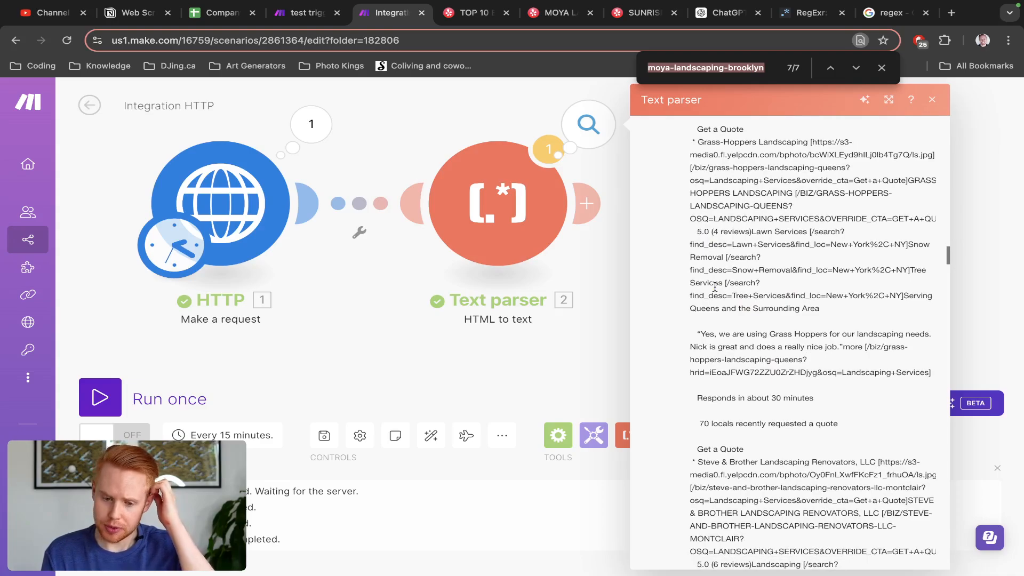
pyautogui.scroll(12, 714, 287)
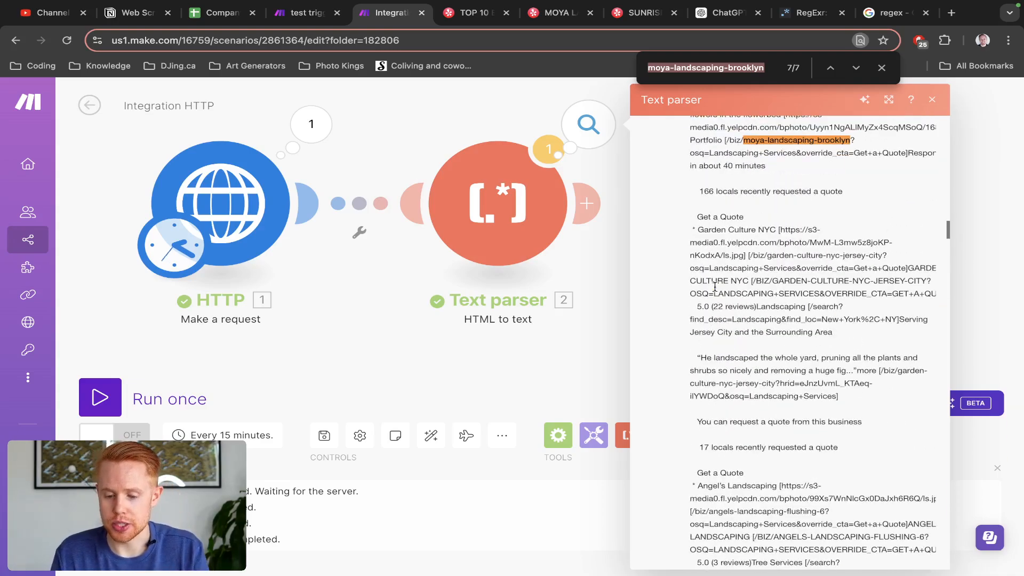
pyautogui.scroll(6, 715, 286)
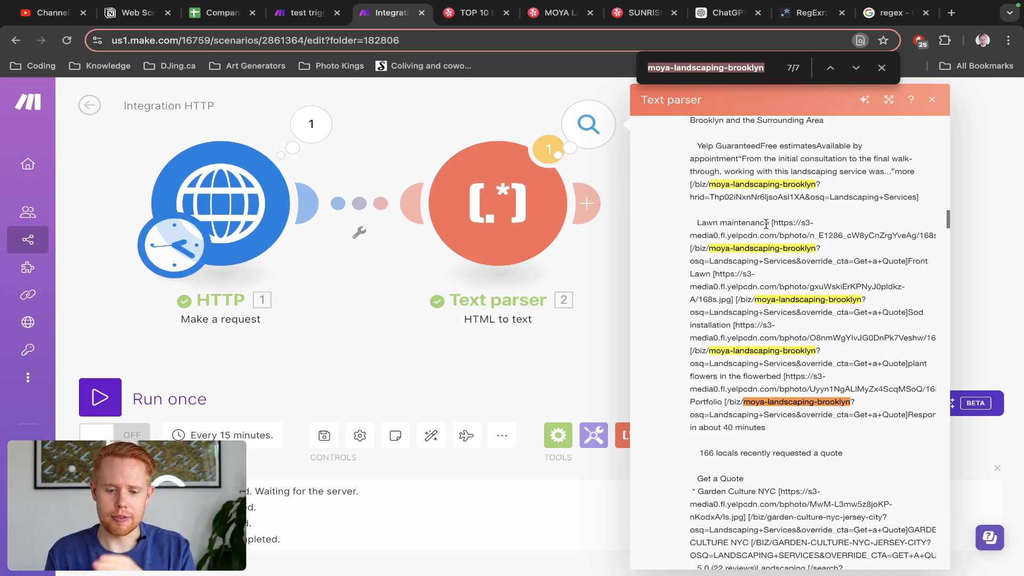
# Step: Switch to the Yelp search results and examine the entries for Moya Landscaping and Marventano's Landscaping
pyautogui.hotkey('ctrl', 'Tab')
pyautogui.scroll(-4, 545, 317)
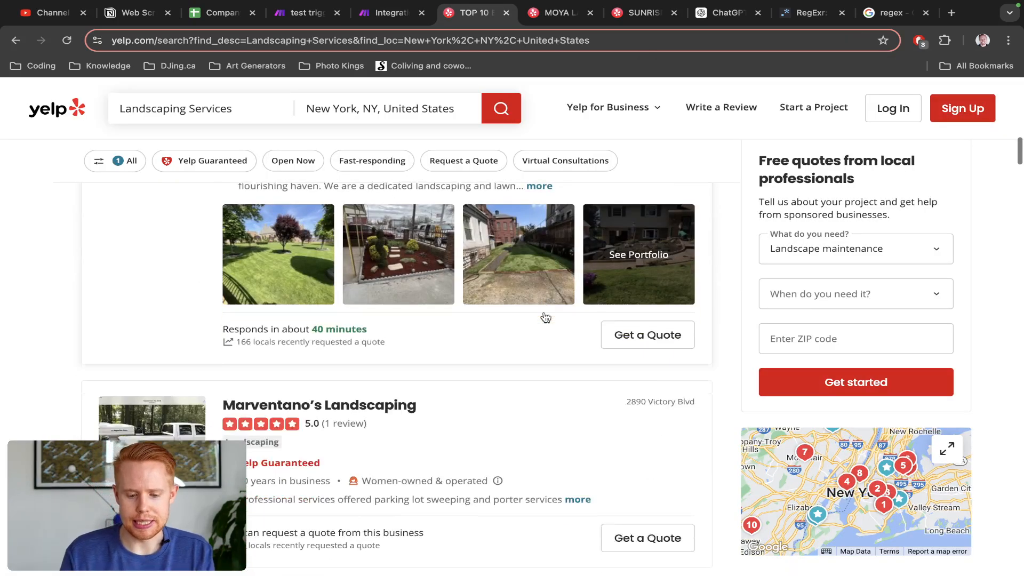
pyautogui.scroll(4, 545, 318)
pyautogui.scroll(-5, 366, 318)
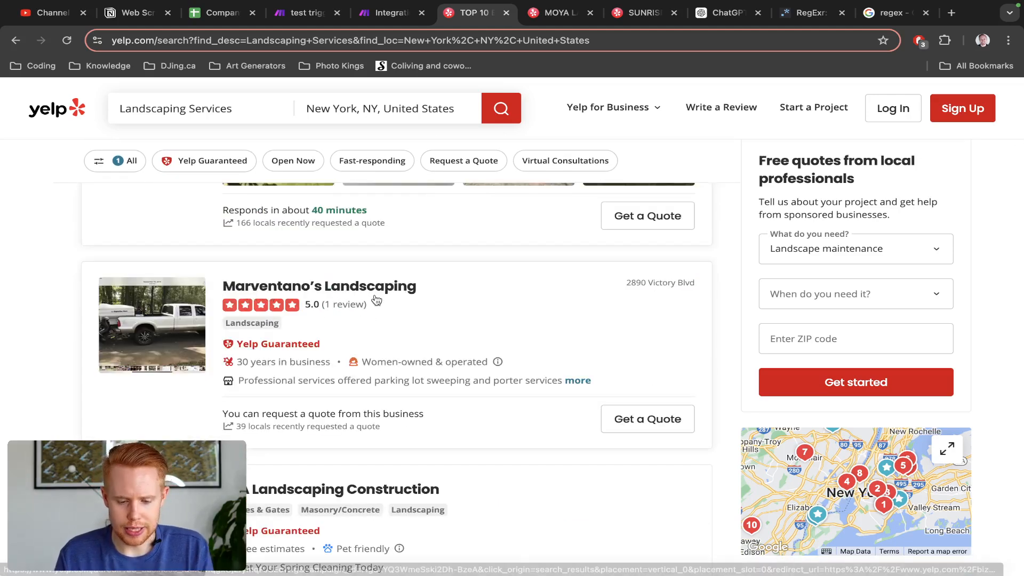
# Step: Return to the Make scenario and add a Text parser Get elements from HTML module after the HTML to text module
pyautogui.hotkey('ctrl', 'shift', 'Tab')
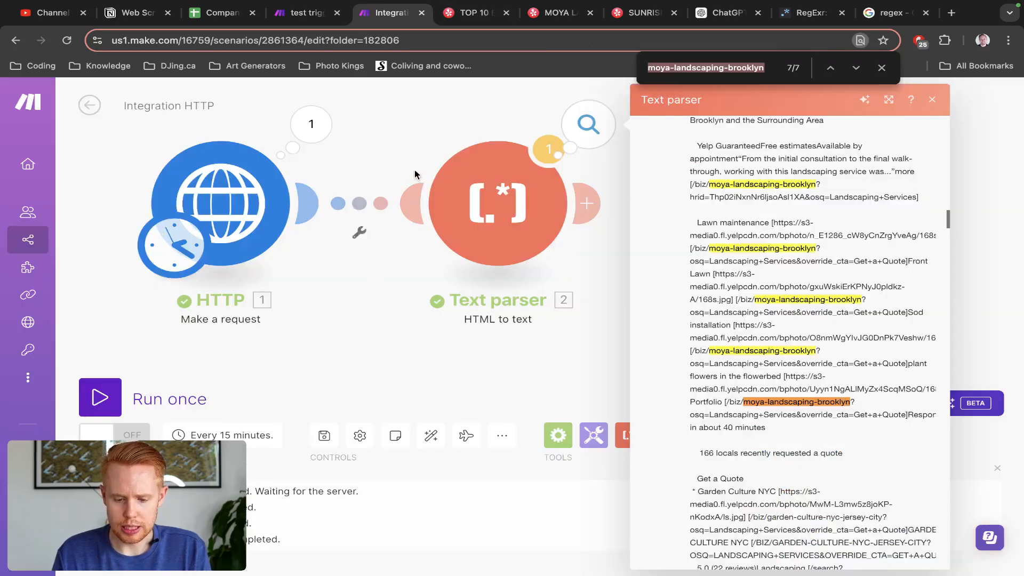
pyautogui.click(408, 127)
pyautogui.moveTo(652, 194); pyautogui.dragTo(528, 246)
pyautogui.click(475, 261)
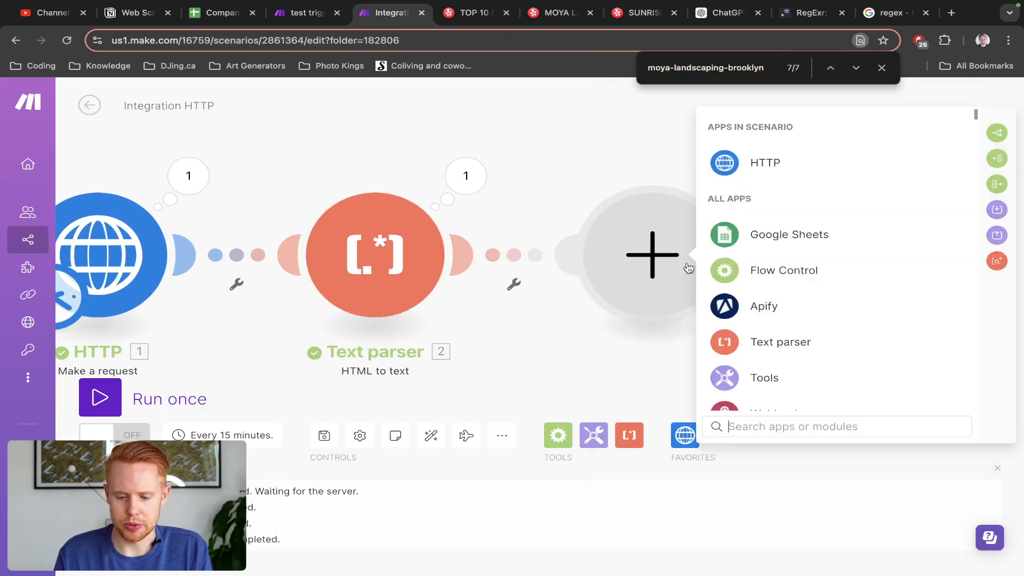
pyautogui.click(782, 347)
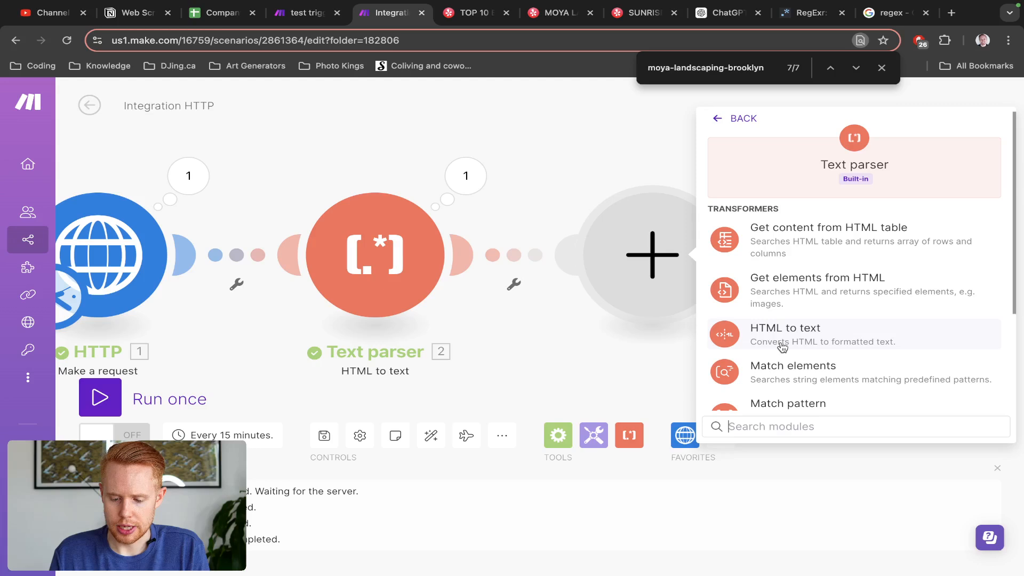
pyautogui.scroll(-1, 782, 347)
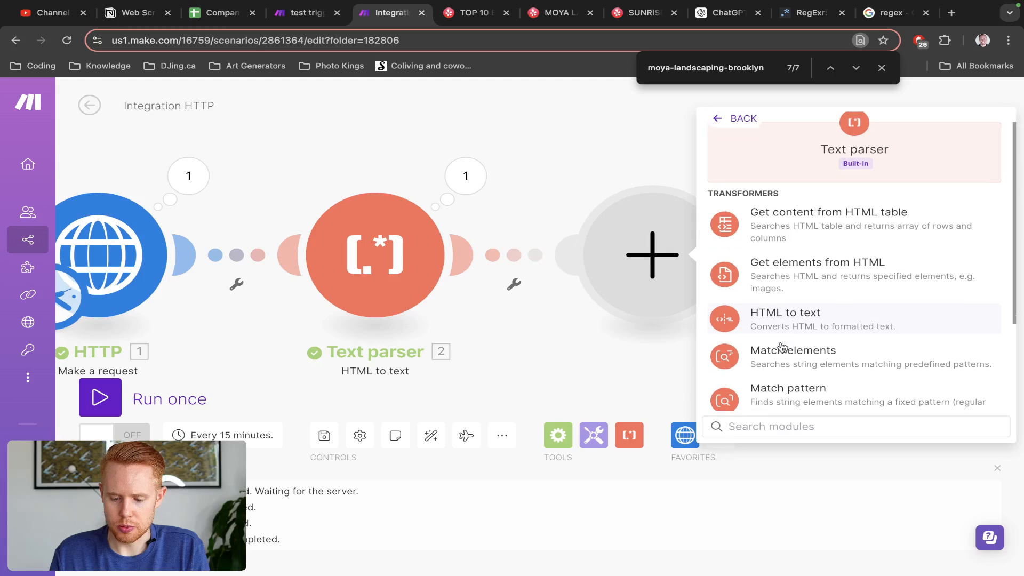
pyautogui.click(814, 281)
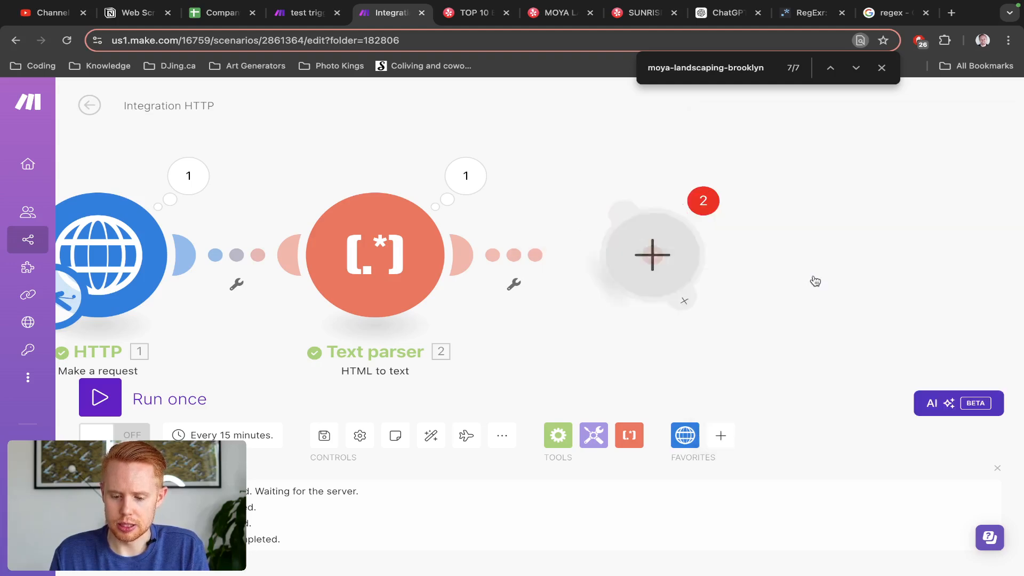
# Step: Configure the module with element type Link (a), the HTTP module's Data as HTML, and continuing without matches set to Yes
pyautogui.click(759, 266)
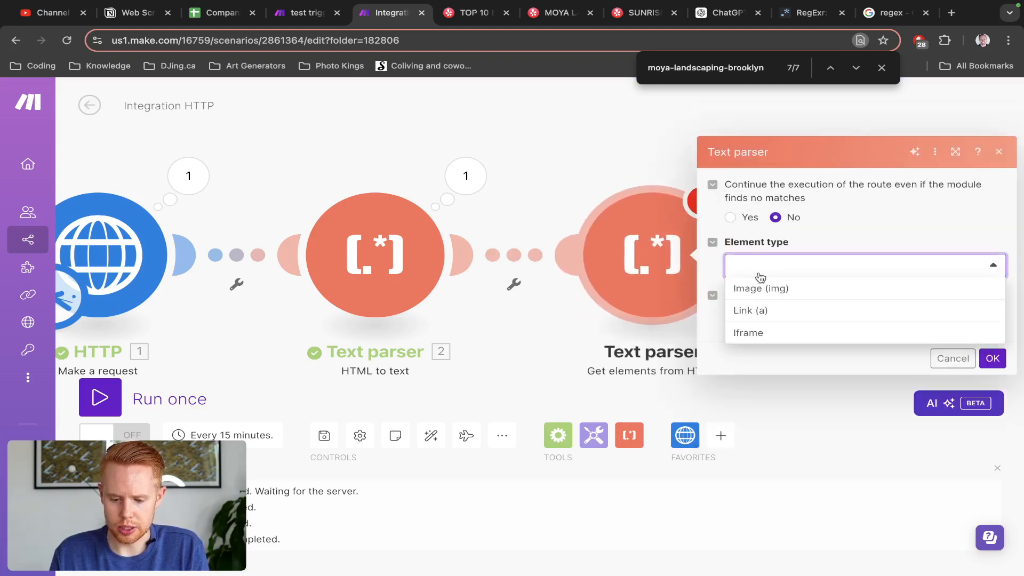
pyautogui.click(757, 312)
pyautogui.click(752, 319)
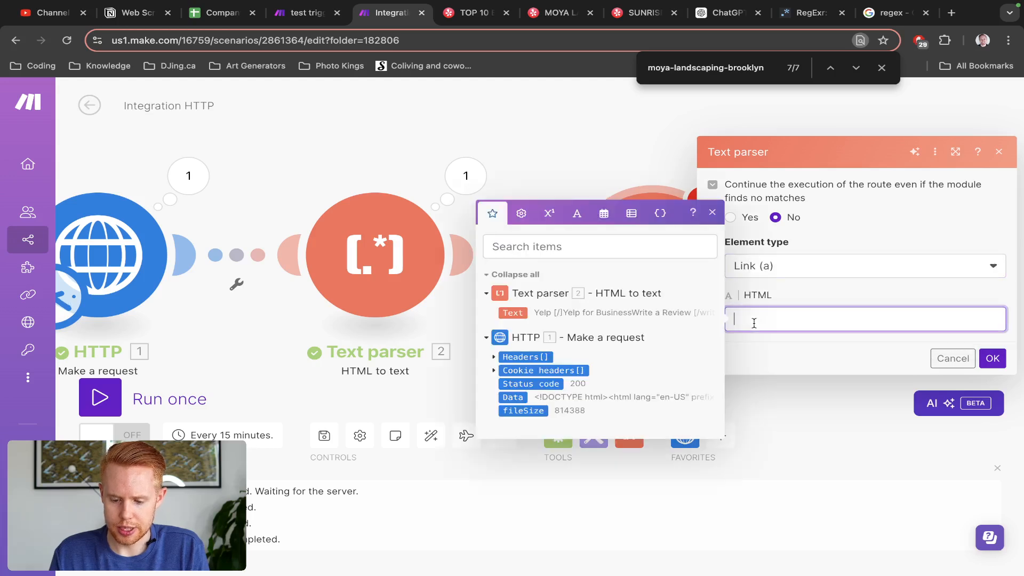
pyautogui.click(513, 397)
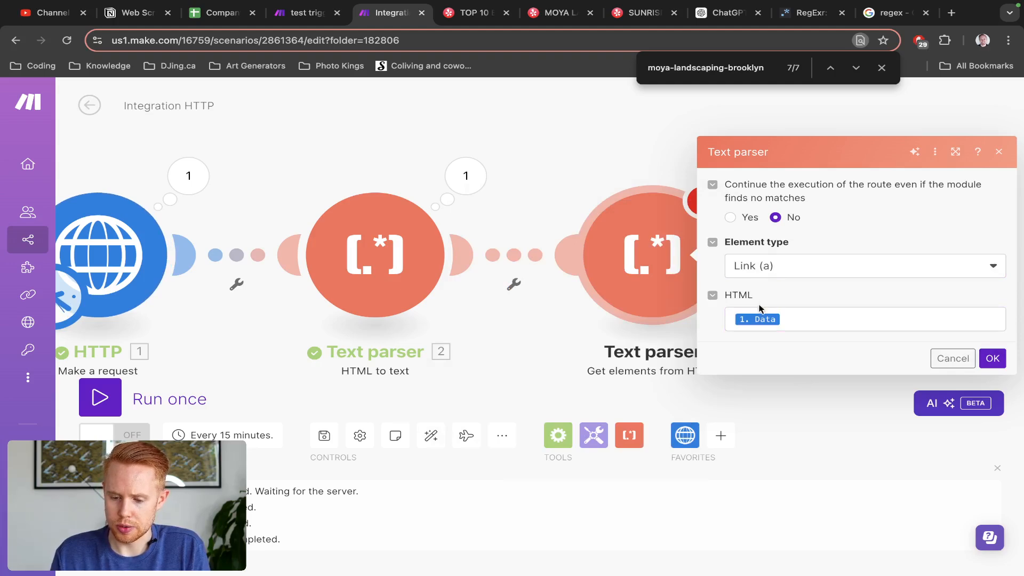
pyautogui.click(730, 217)
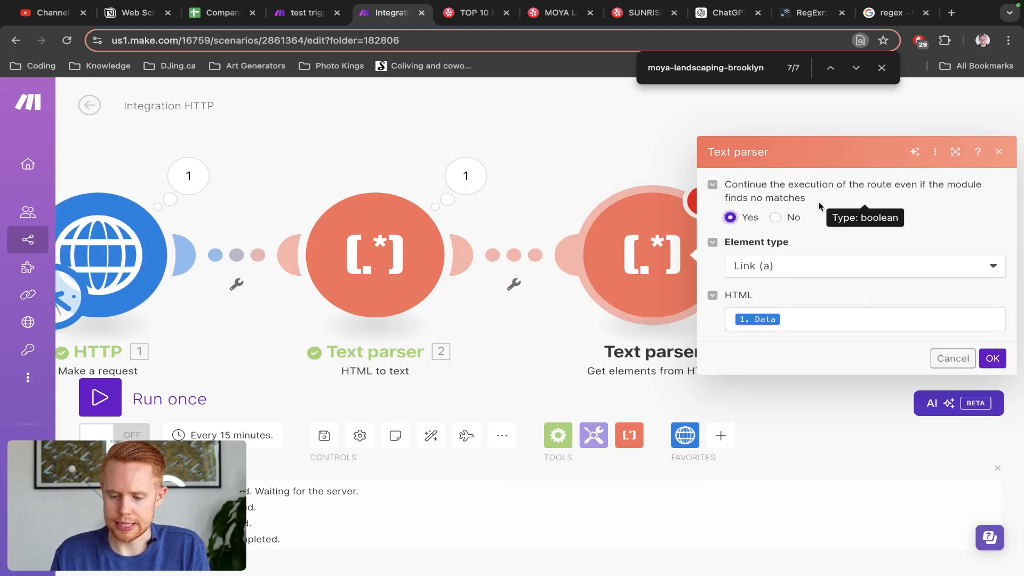
pyautogui.click(992, 358)
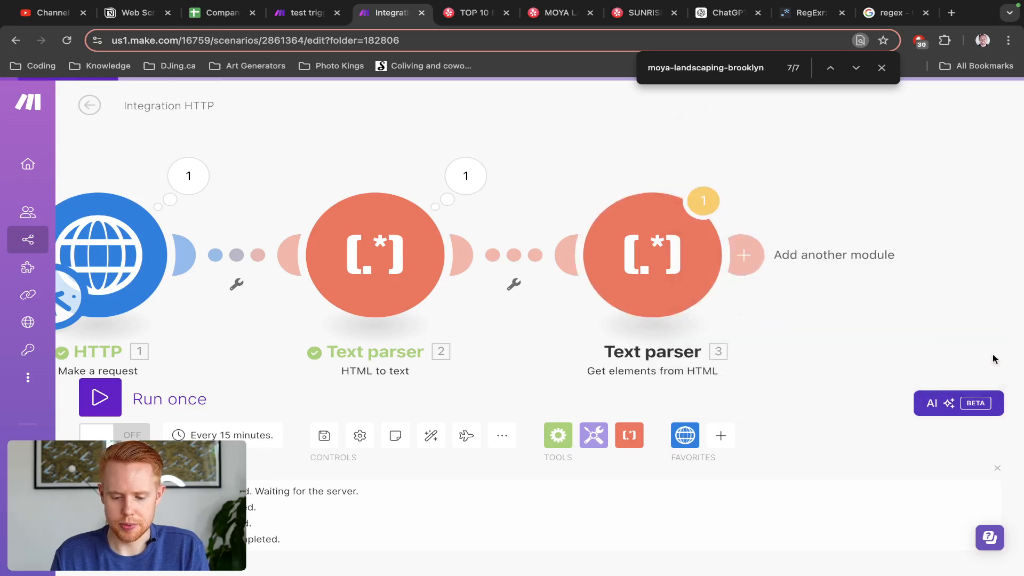
# Step: Run the scenario once and open the run results of the Get elements from HTML module
pyautogui.click(100, 397)
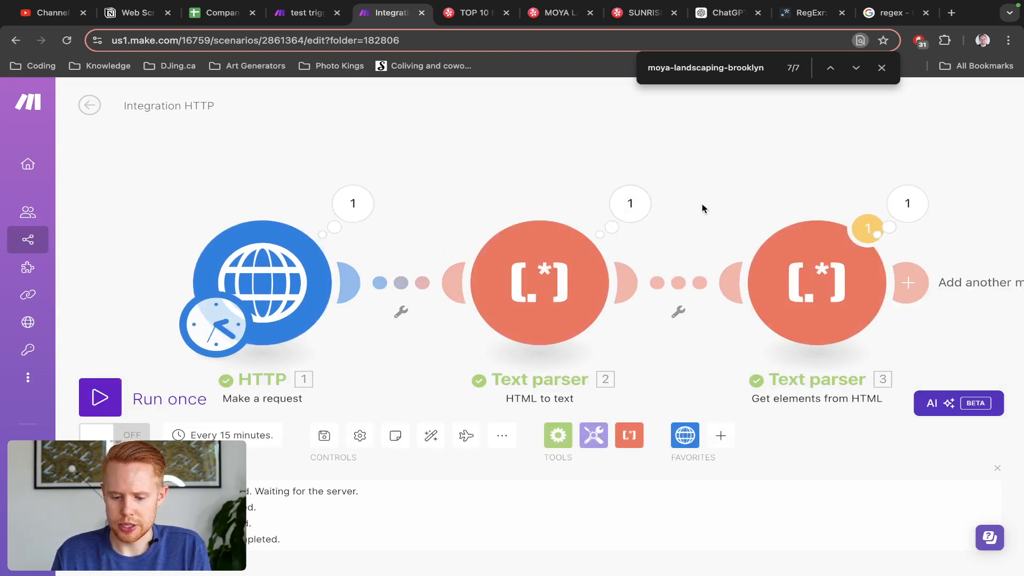
pyautogui.moveTo(702, 204); pyautogui.dragTo(503, 163)
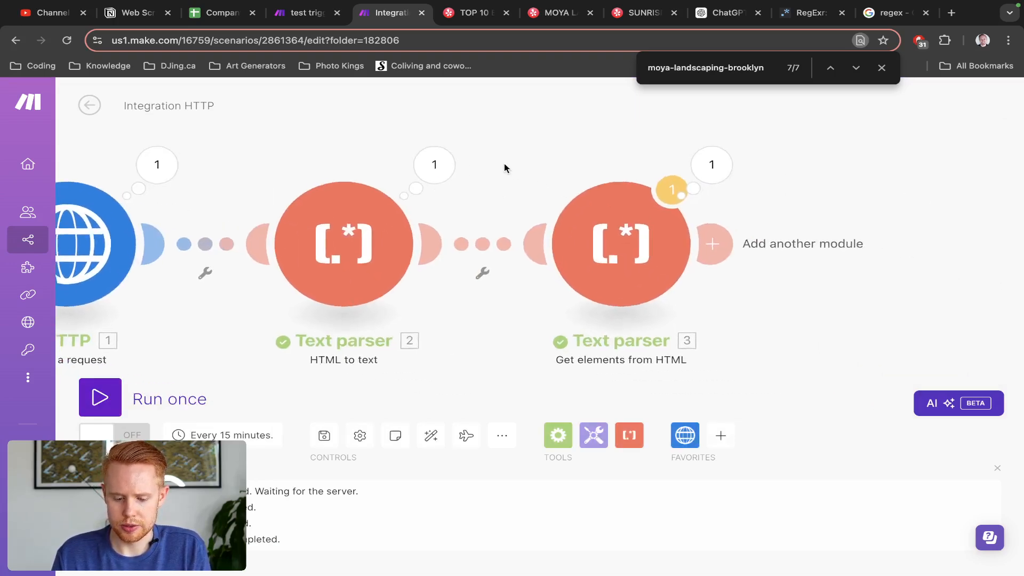
pyautogui.click(694, 168)
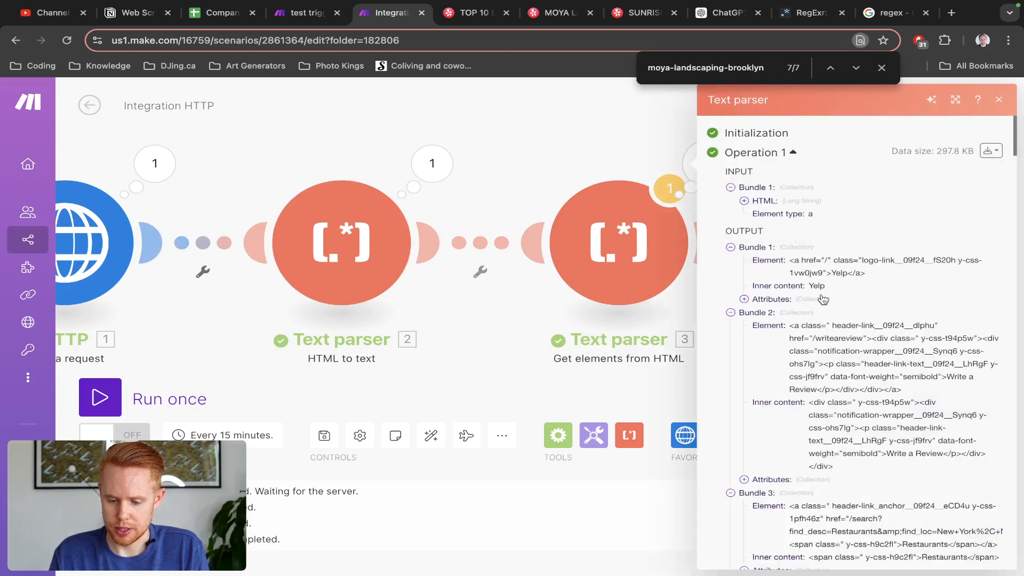
# Step: Look through the module's output bundles and open the full bundle content of the output
pyautogui.scroll(-20, 745, 268)
pyautogui.scroll(-10, 745, 269)
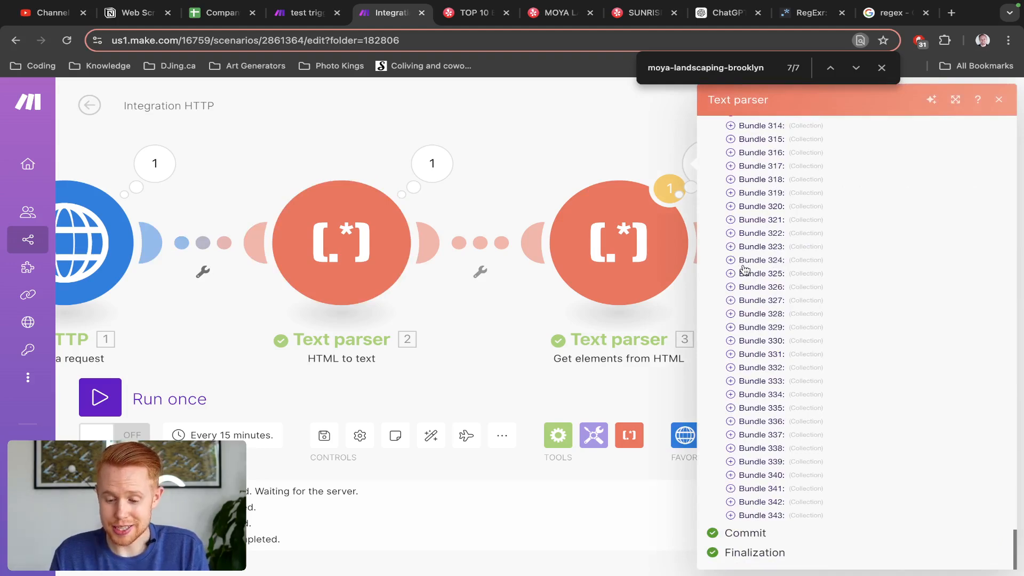
pyautogui.scroll(1, 745, 268)
pyautogui.scroll(20, 744, 269)
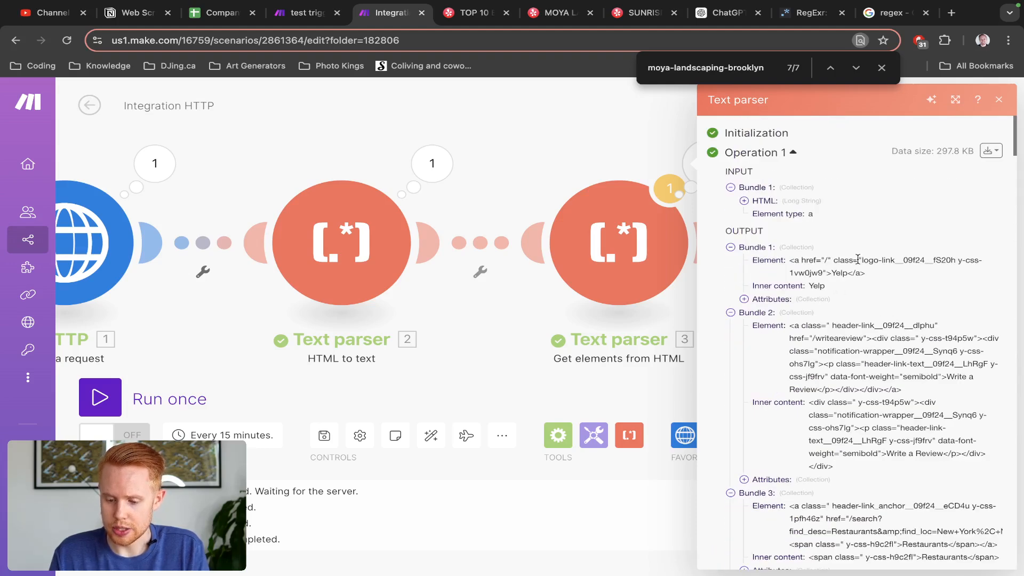
pyautogui.click(991, 151)
pyautogui.click(957, 196)
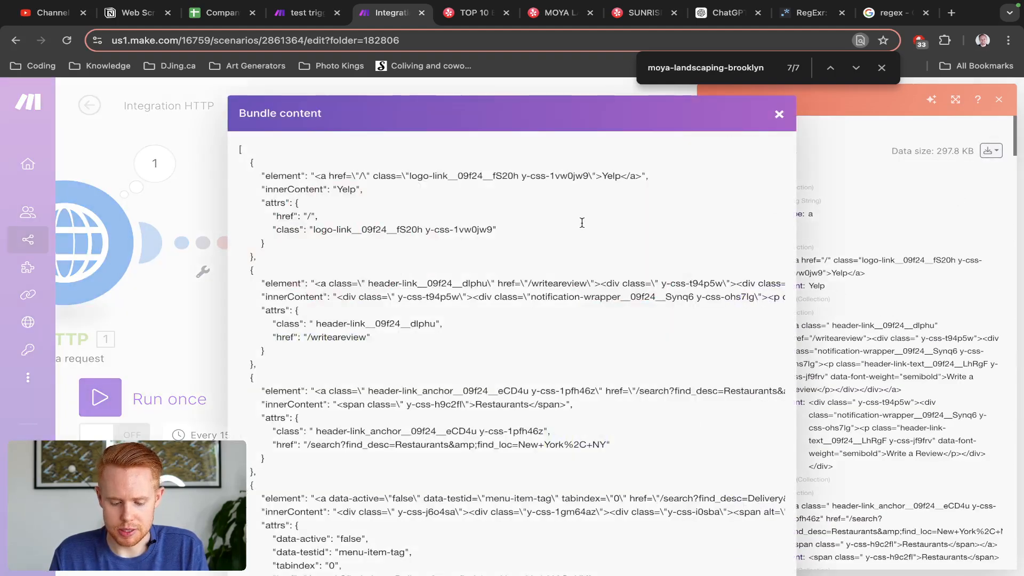
# Step: Search the bundle content for moya-landscaping-brooklyn and go through the matching link entries, comparing their href values
pyautogui.press('super+f')
pyautogui.write('moya-landscaping-brooklyn')
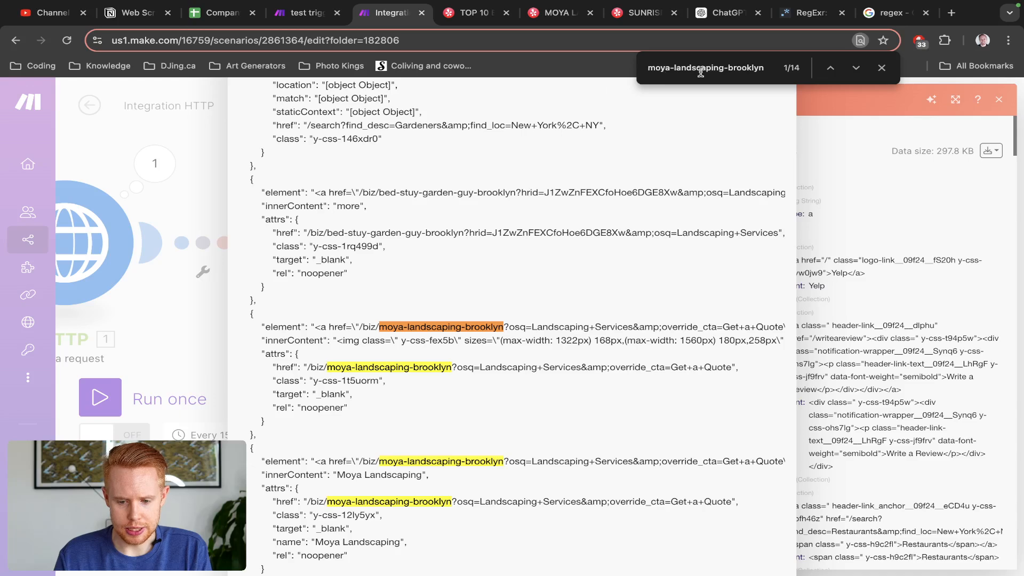
pyautogui.press('Return')
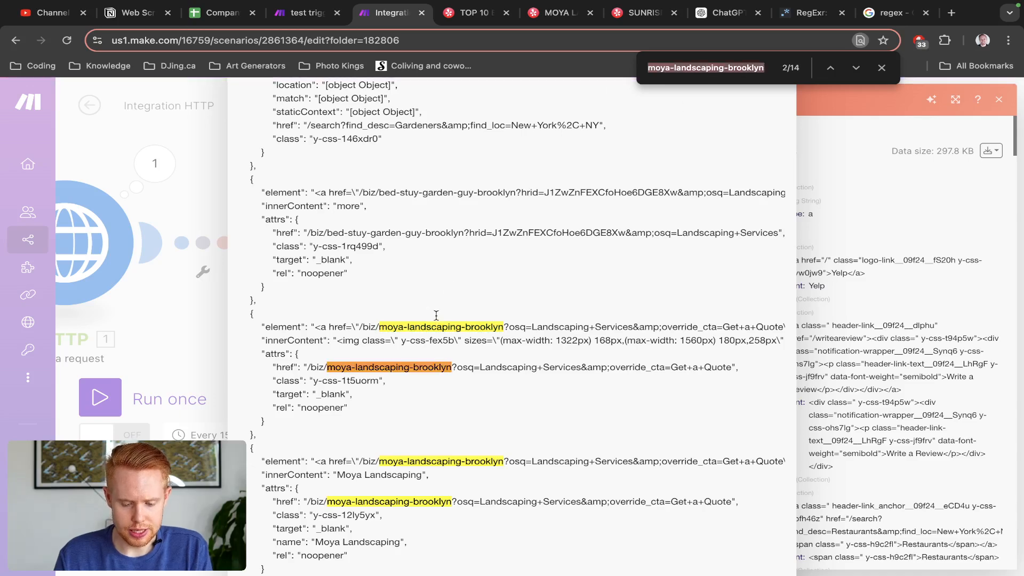
pyautogui.press('Return')
pyautogui.press('Return')
pyautogui.press('Return')
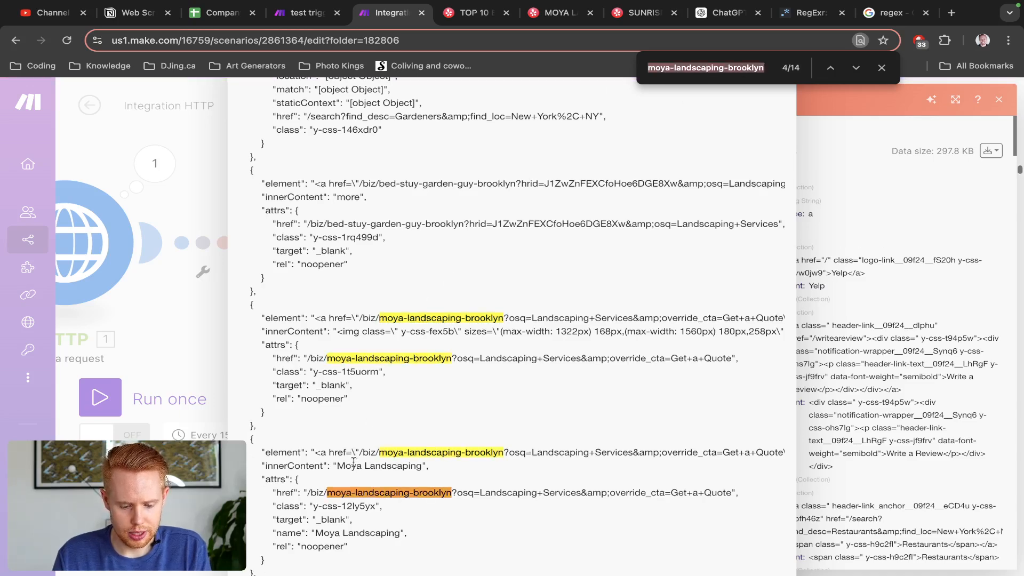
pyautogui.press('Return')
pyautogui.press('Return')
pyautogui.press('Return')
pyautogui.press('Return')
pyautogui.press('Return')
pyautogui.press('Return')
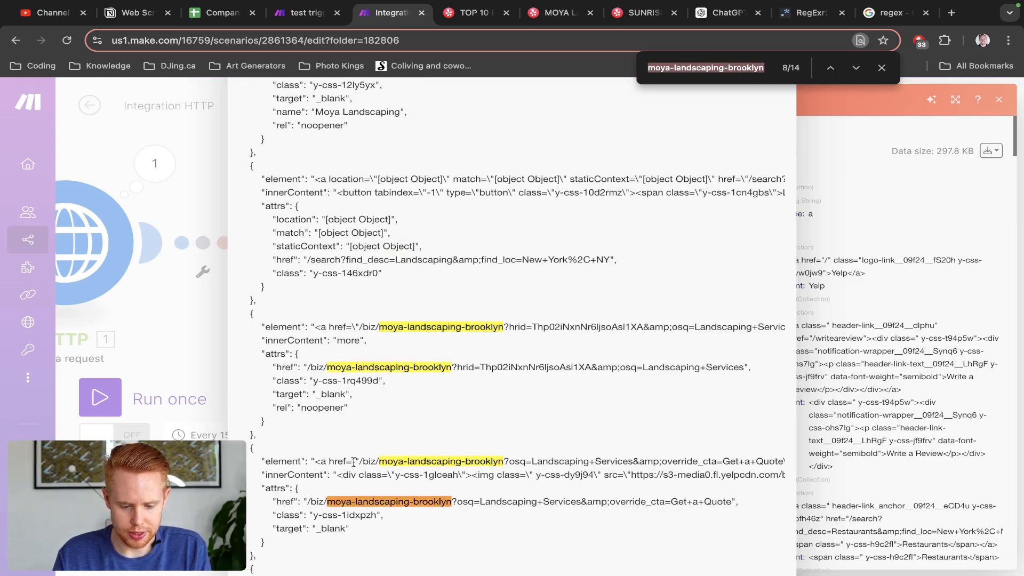
pyautogui.press('Return')
pyautogui.press('Return')
pyautogui.press('Return')
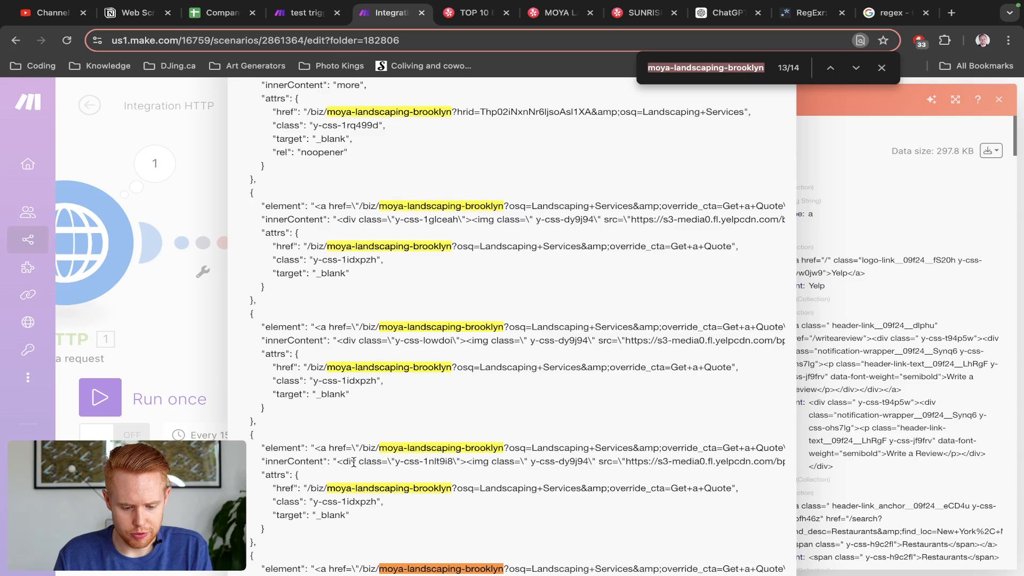
# Step: Highlight the /biz/ prefix in the last matching href, and close the bundle content and module output
pyautogui.click(317, 328)
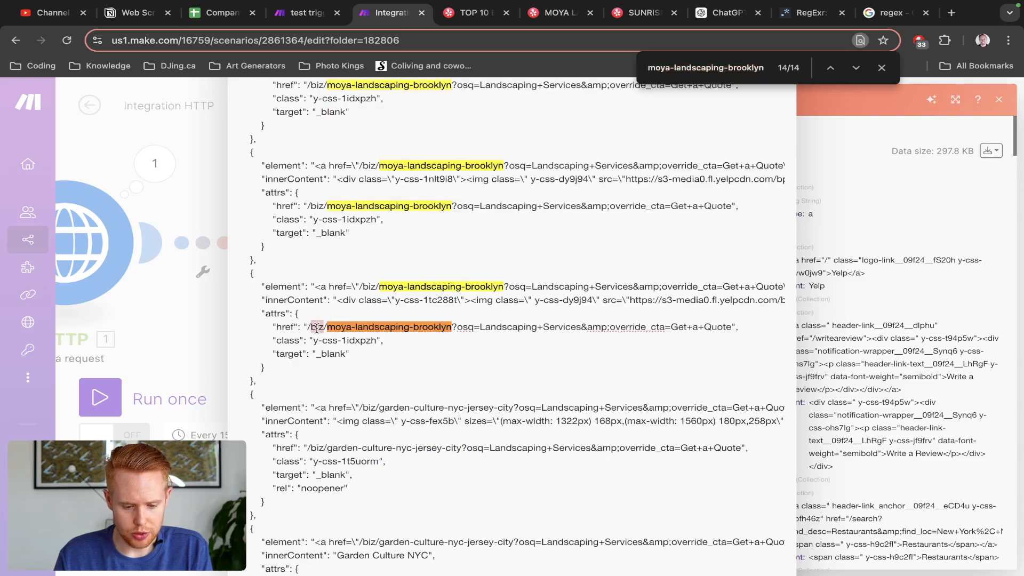
pyautogui.click(307, 335)
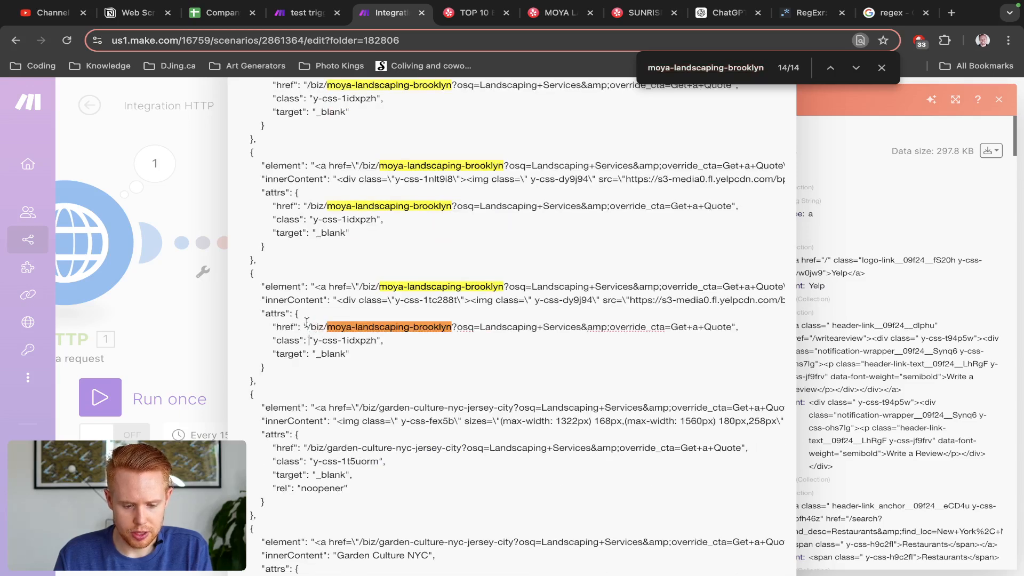
pyautogui.moveTo(311, 323); pyautogui.dragTo(327, 324)
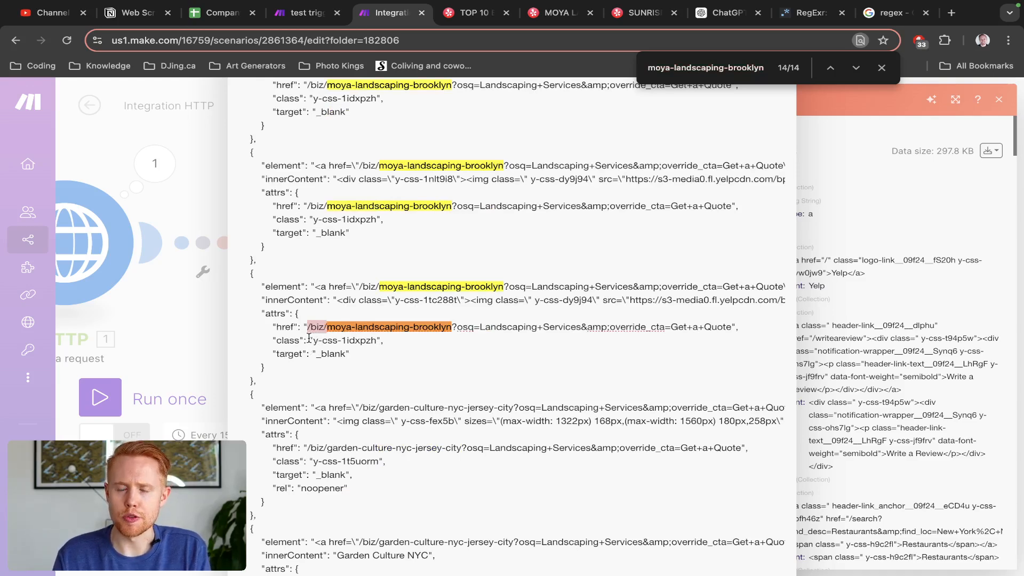
pyautogui.click(205, 315)
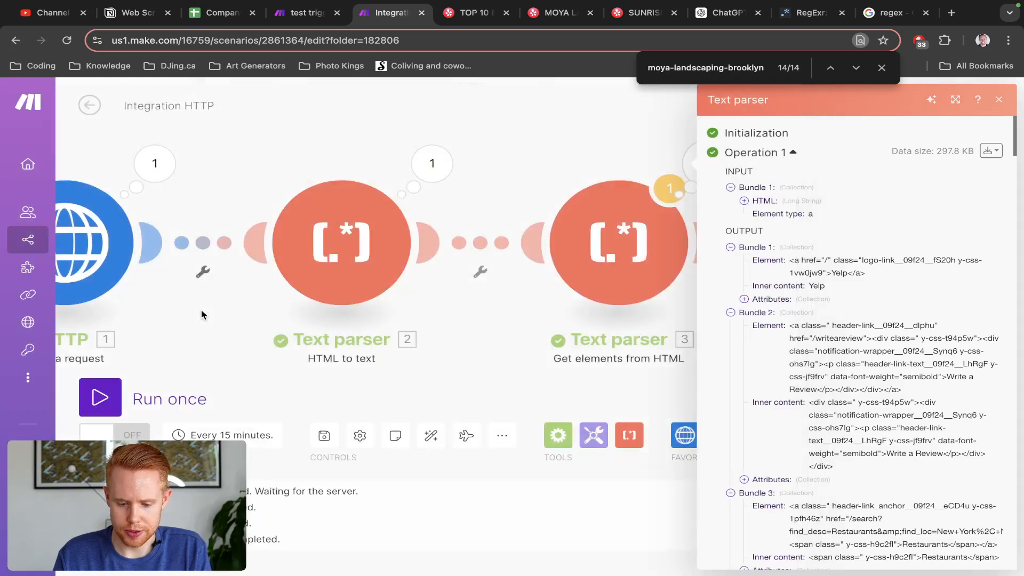
pyautogui.click(203, 316)
# Step: Add a Flow Control Iterator after the Get elements from HTML module, with that module's href attribute as its array
pyautogui.moveTo(955, 289); pyautogui.dragTo(759, 286)
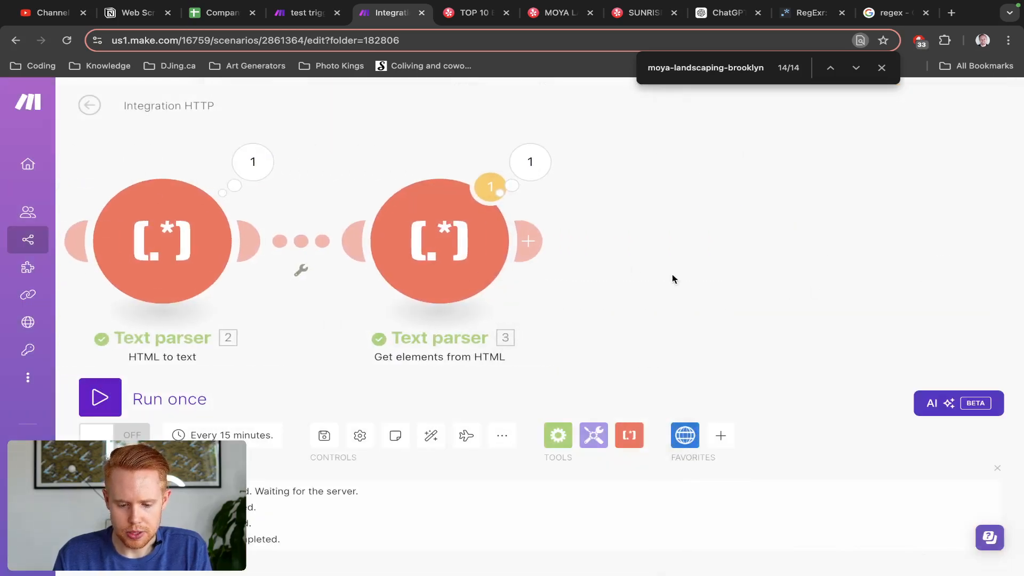
pyautogui.click(541, 251)
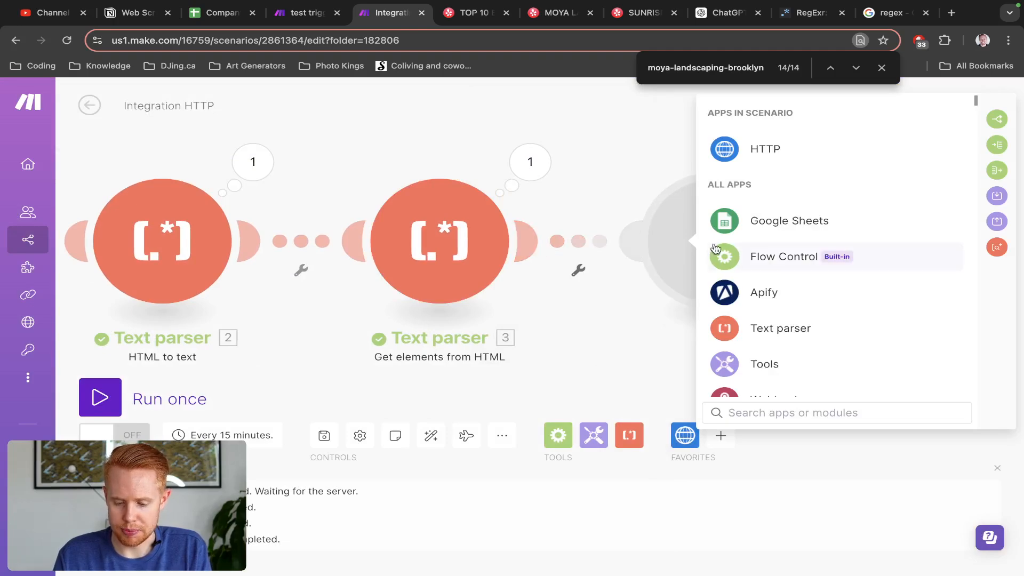
pyautogui.click(764, 258)
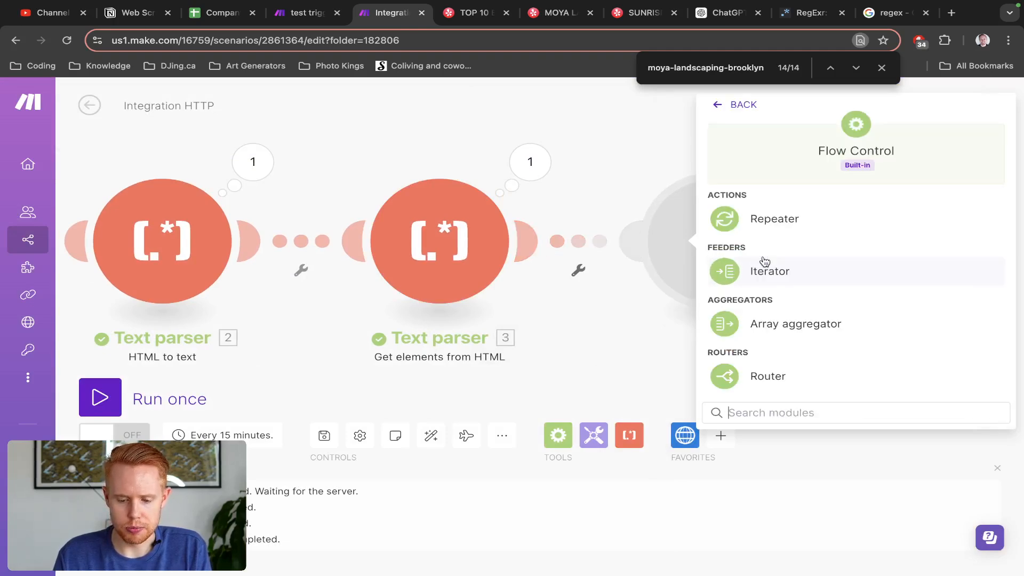
pyautogui.click(751, 270)
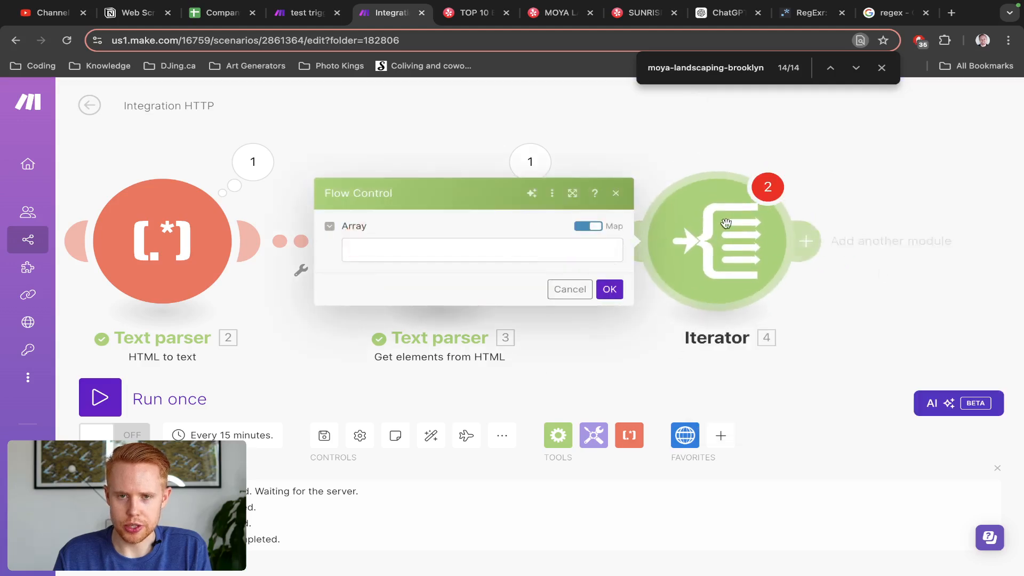
pyautogui.click(428, 259)
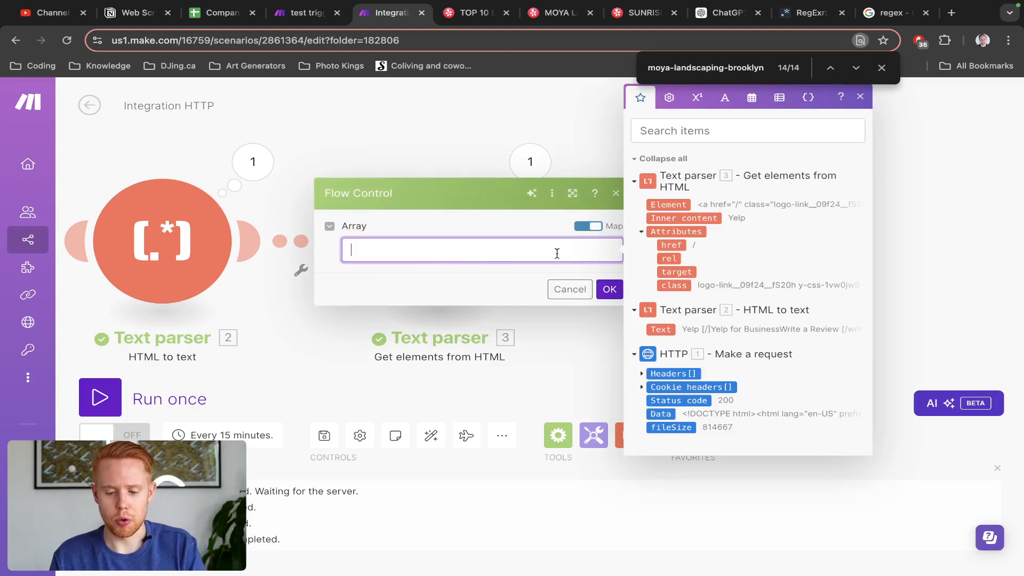
pyautogui.click(669, 245)
pyautogui.click(608, 289)
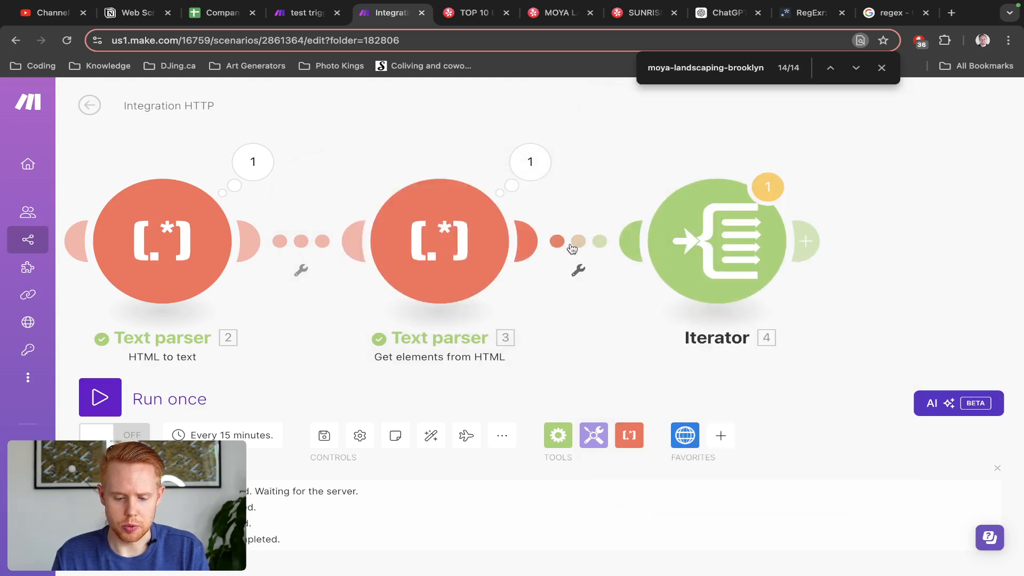
# Step: Set up a filter labelled Filter before the Iterator, passing only links whose href attribute contains /biz/
pyautogui.click(572, 244)
pyautogui.click(642, 184)
pyautogui.write('Filter')
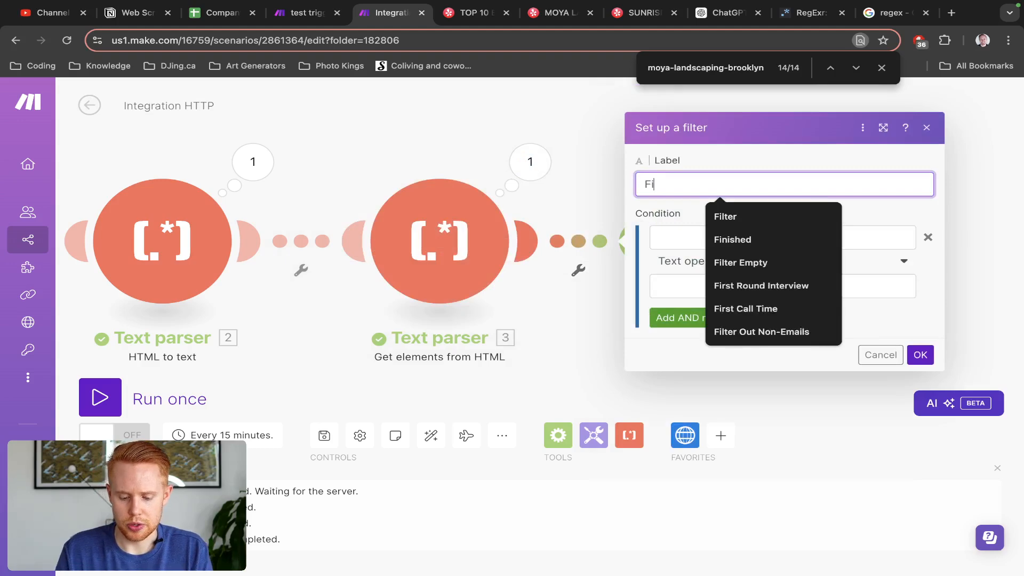
pyautogui.click(661, 237)
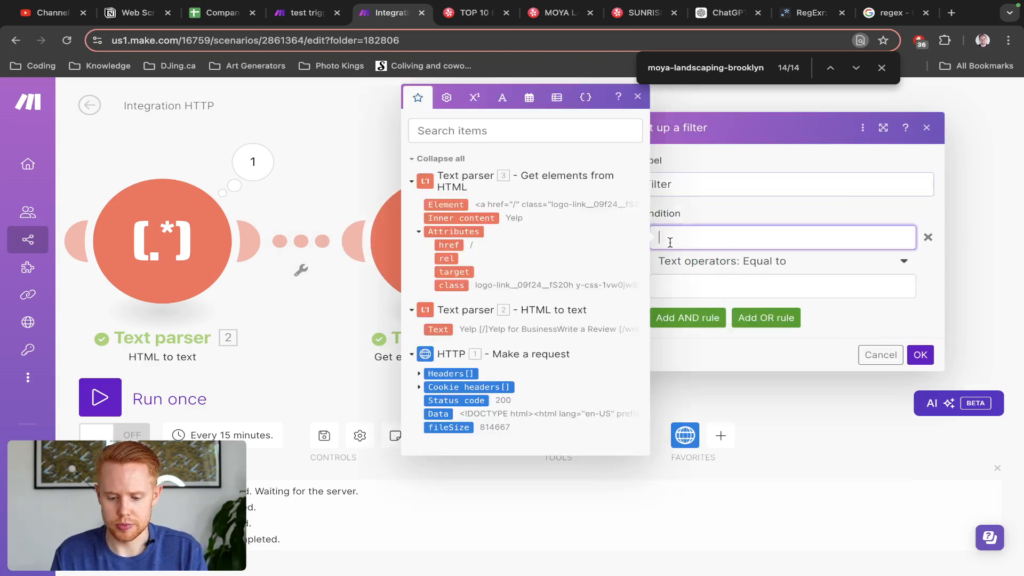
pyautogui.click(451, 247)
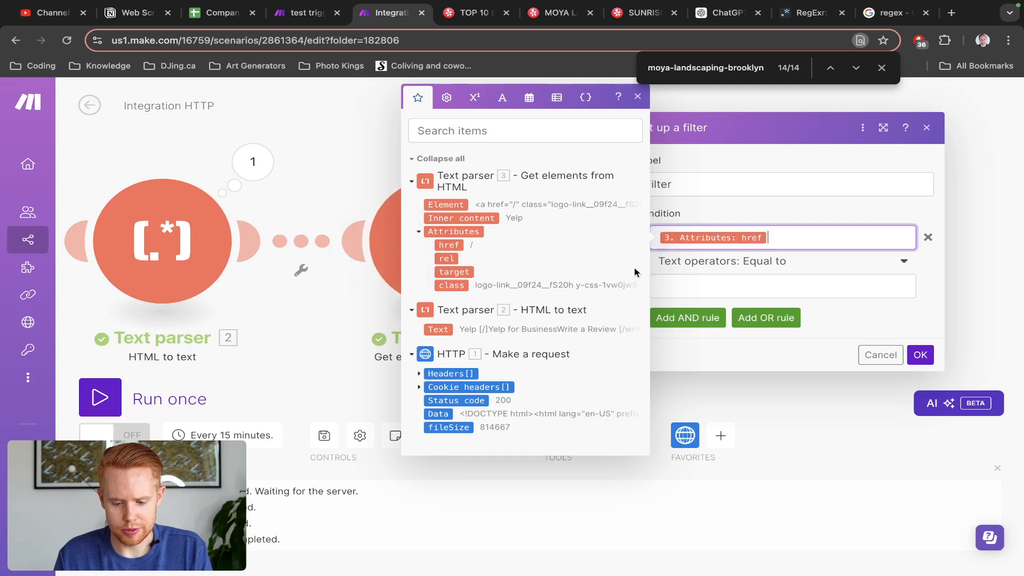
pyautogui.click(745, 273)
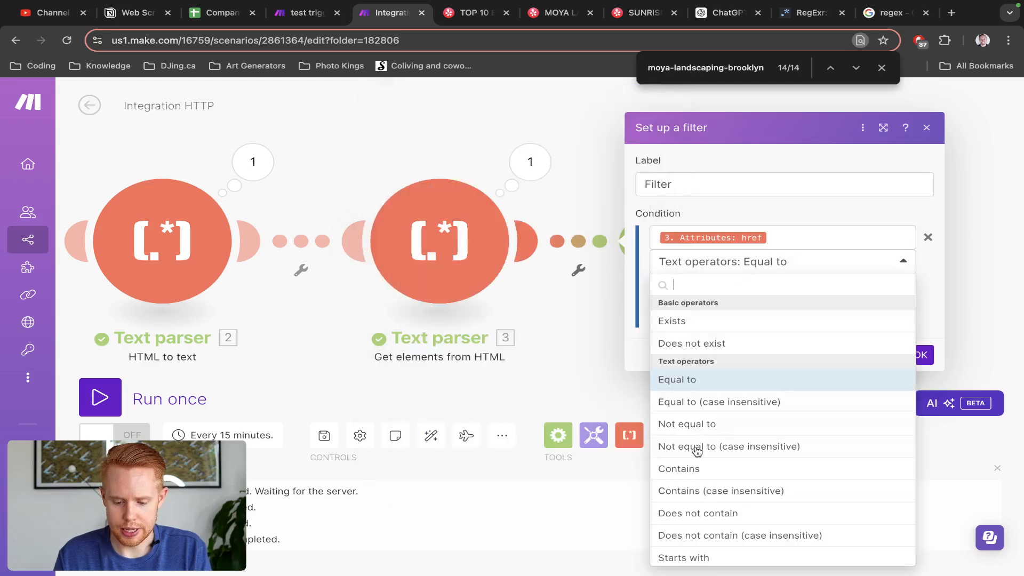
pyautogui.click(699, 469)
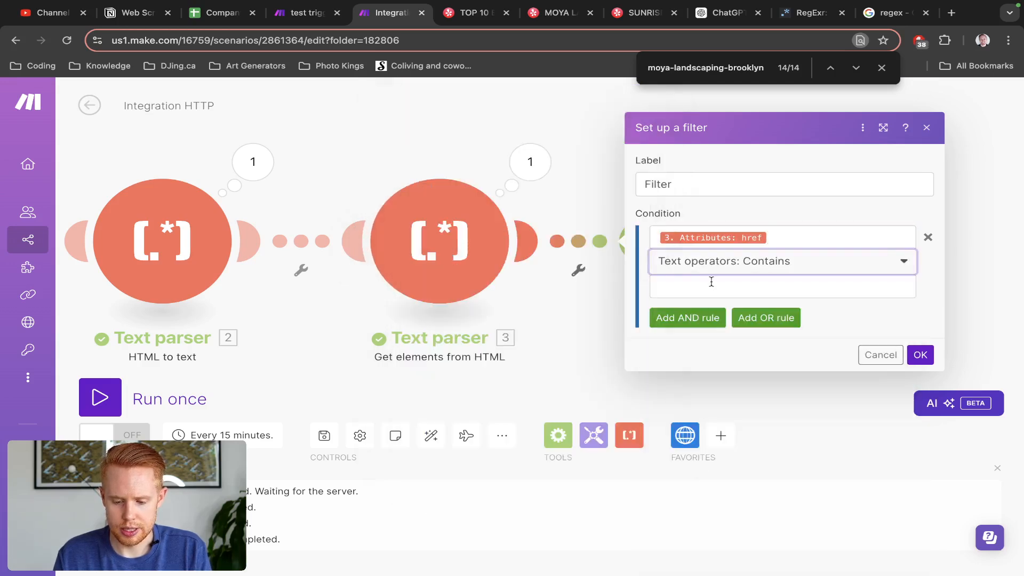
pyautogui.click(712, 283)
pyautogui.write('/biz/')
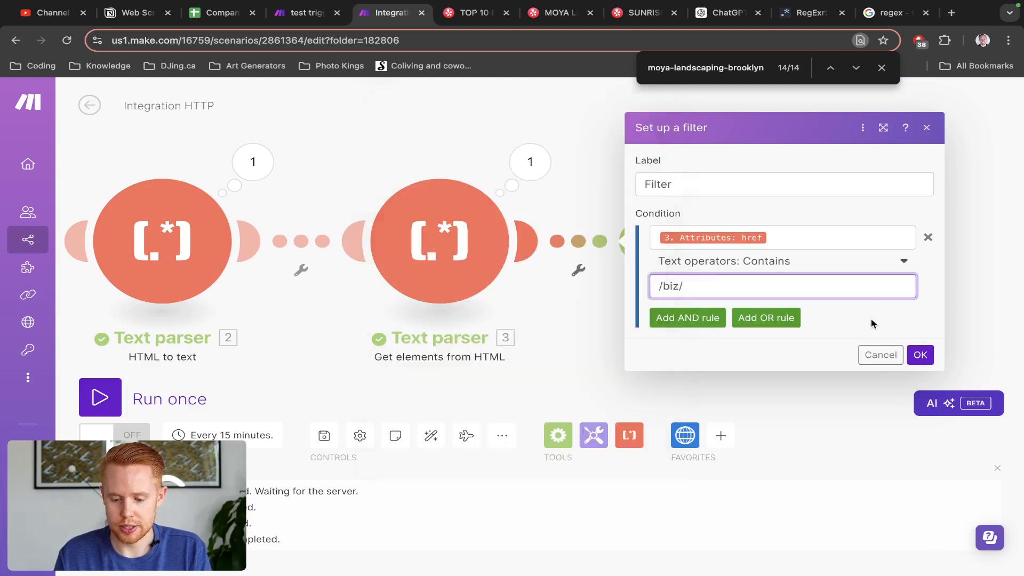
pyautogui.click(915, 355)
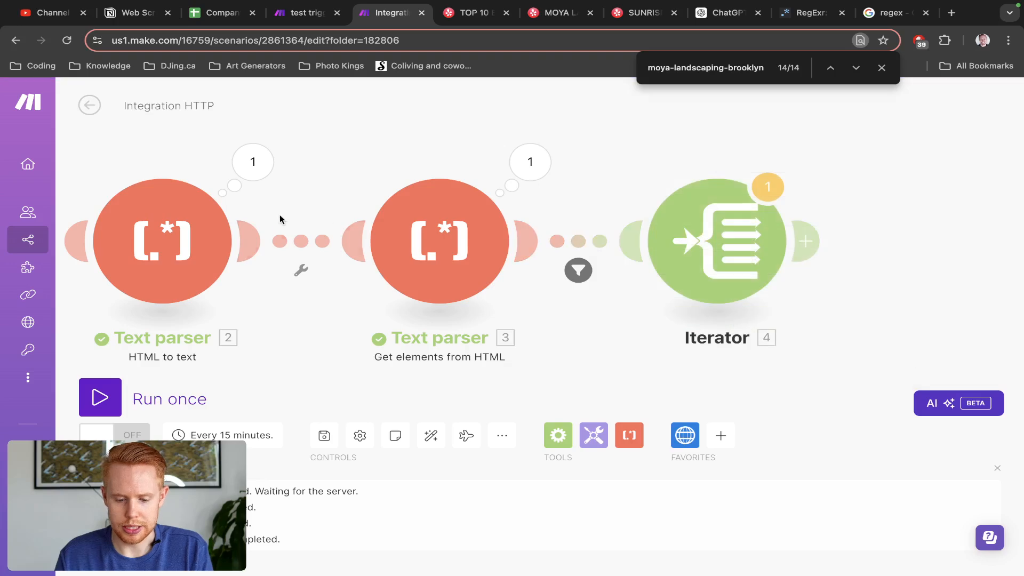
# Step: Look through the output bundles of the Get elements from HTML module, checking sample bundles down to the last one
pyautogui.click(515, 154)
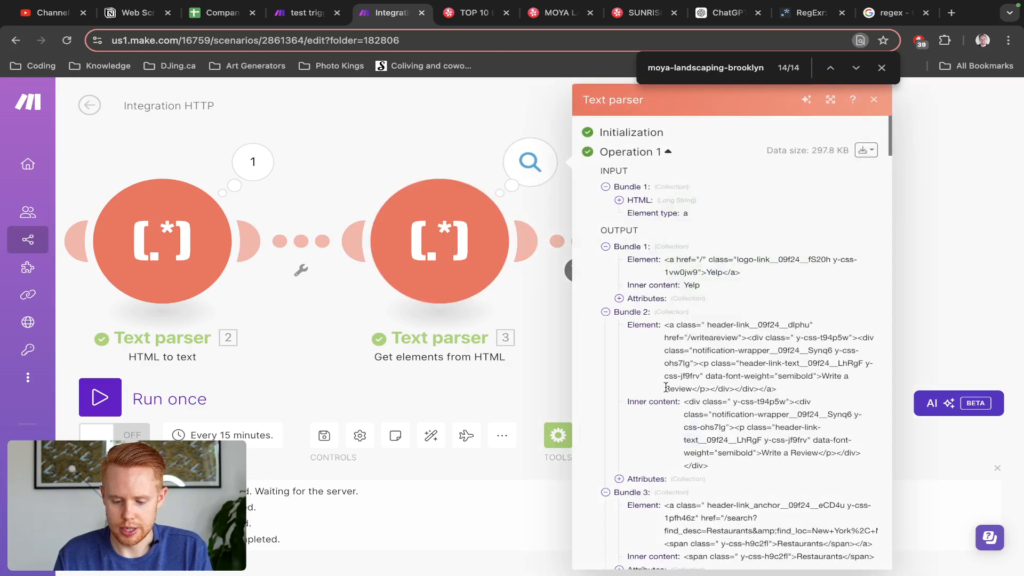
pyautogui.scroll(-20, 665, 391)
pyautogui.click(625, 336)
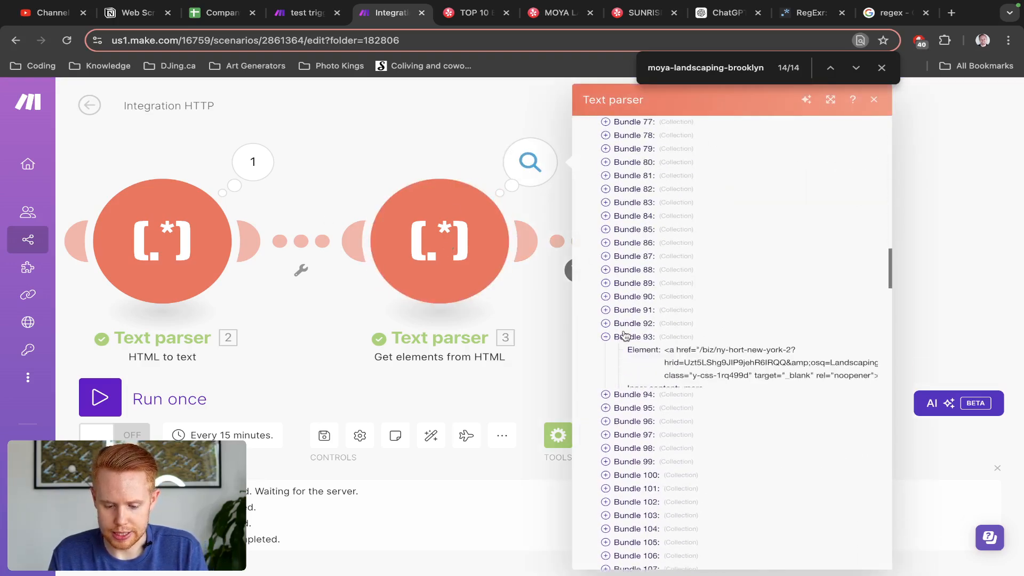
pyautogui.click(625, 336)
pyautogui.scroll(-20, 624, 336)
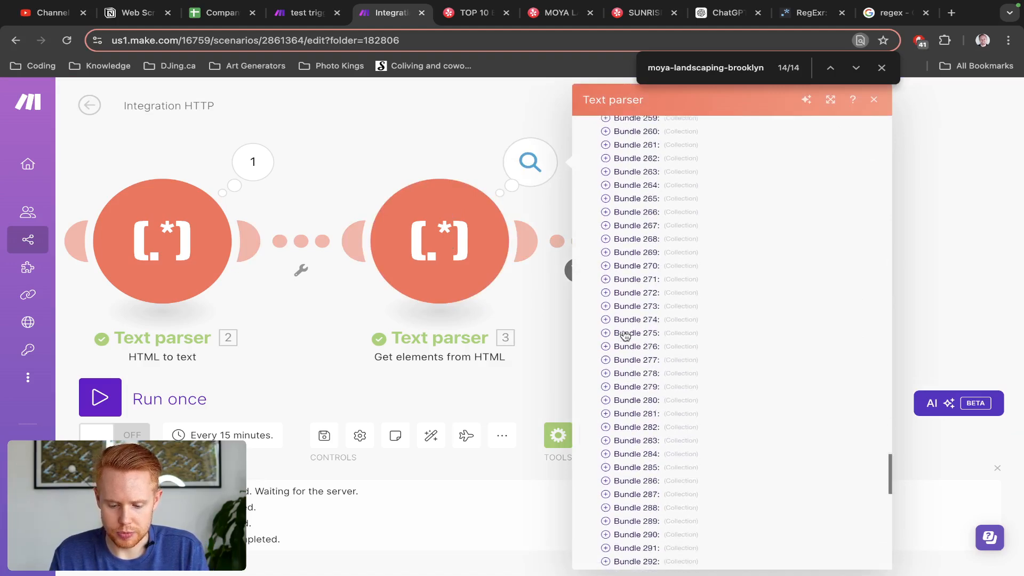
pyautogui.click(614, 515)
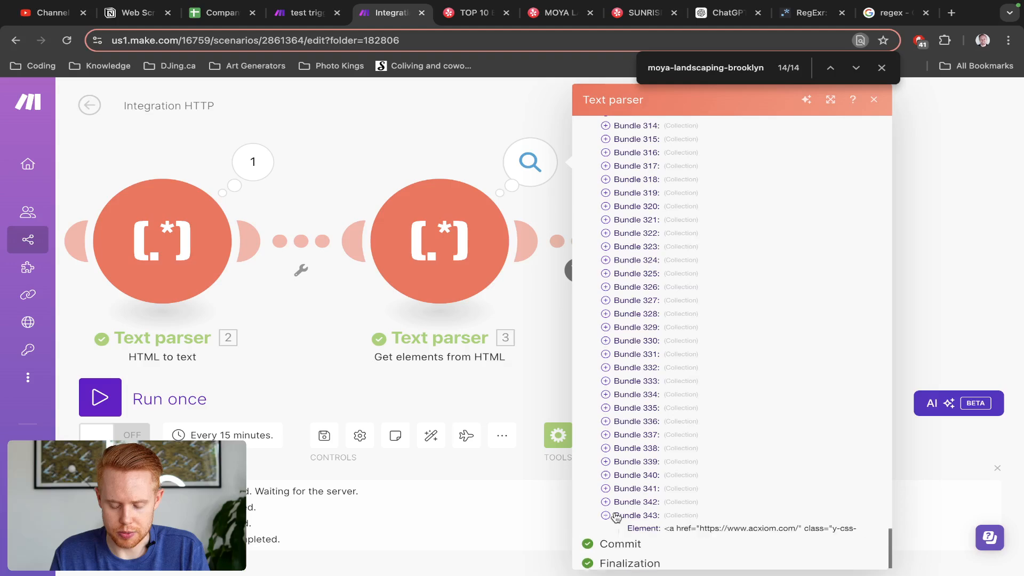
pyautogui.scroll(-2, 667, 496)
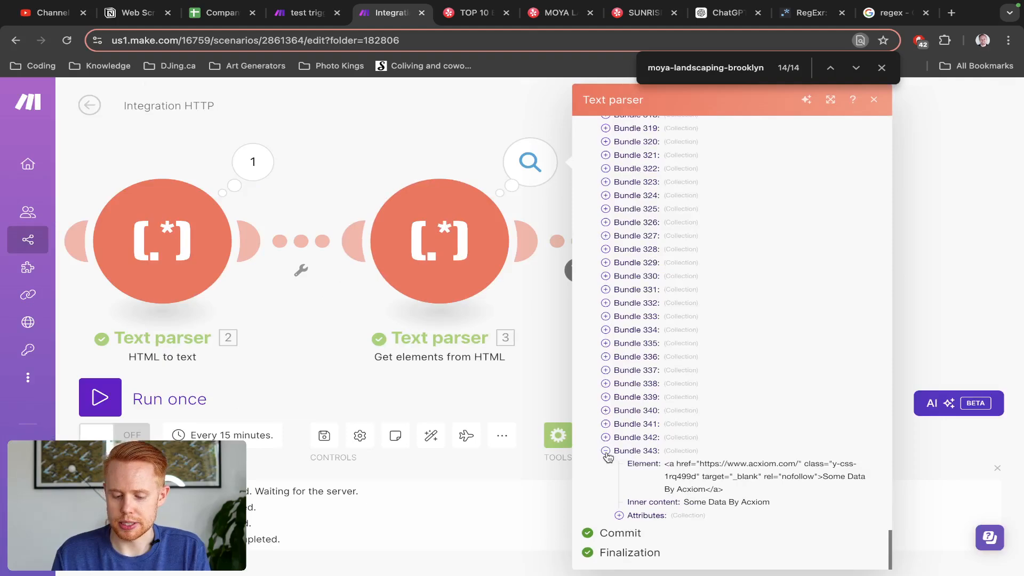
pyautogui.click(606, 451)
pyautogui.scroll(15, 659, 354)
pyautogui.scroll(15, 659, 354)
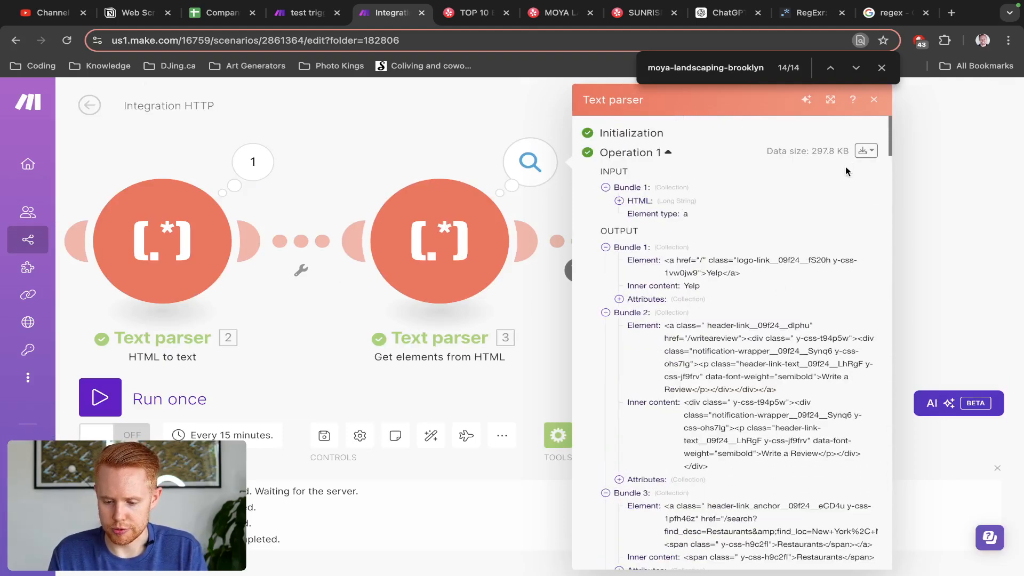
pyautogui.scroll(-1, 818, 251)
pyautogui.scroll(-5, 817, 251)
pyautogui.scroll(6, 836, 201)
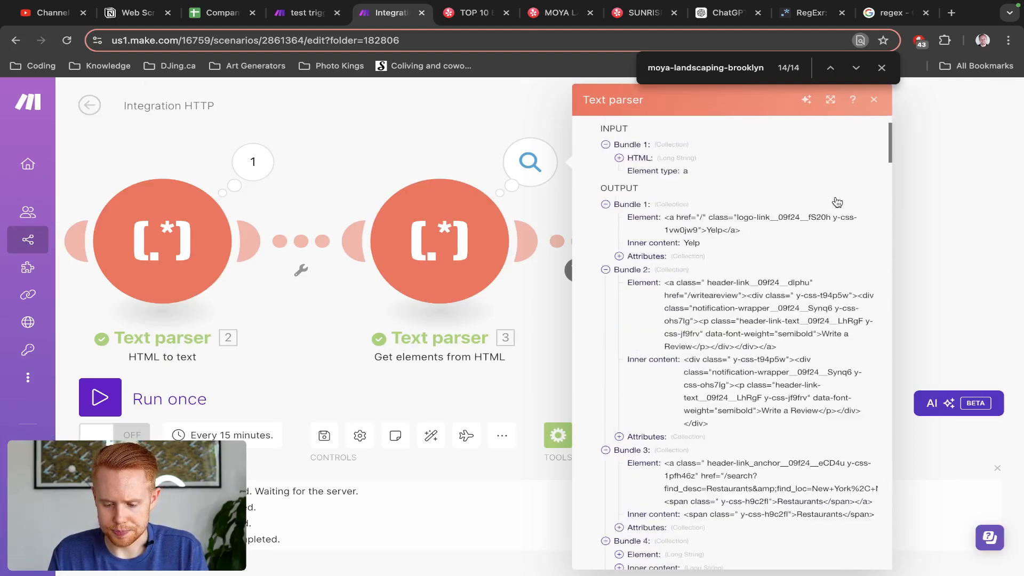
# Step: Open the output bundles of the Get elements from HTML module and step through every moya-landscaping-brooklyn match, comparing the link endings
pyautogui.click(865, 151)
pyautogui.click(835, 196)
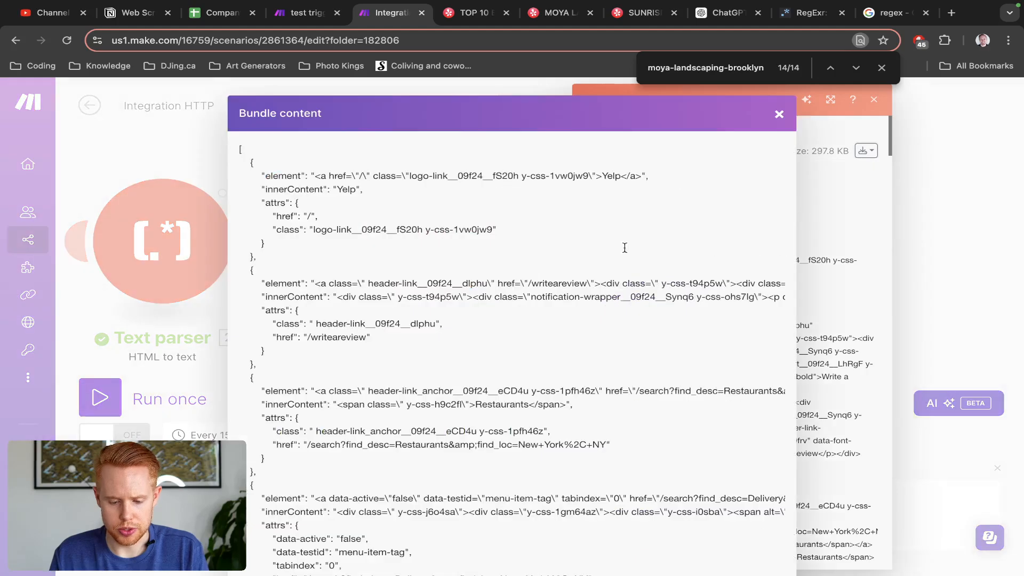
pyautogui.hotkey('ctrl', 'f')
pyautogui.press('Return')
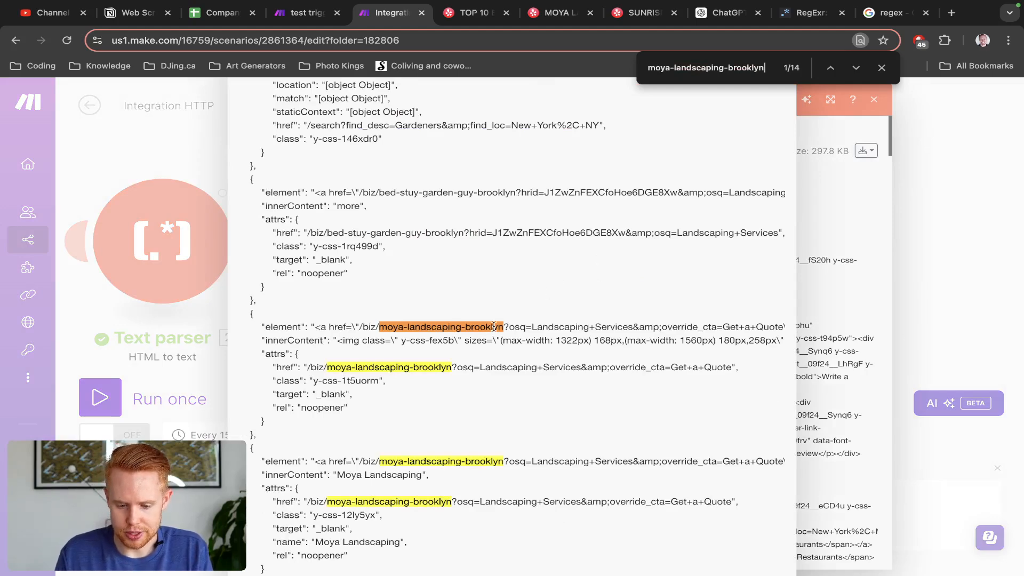
pyautogui.press('Return')
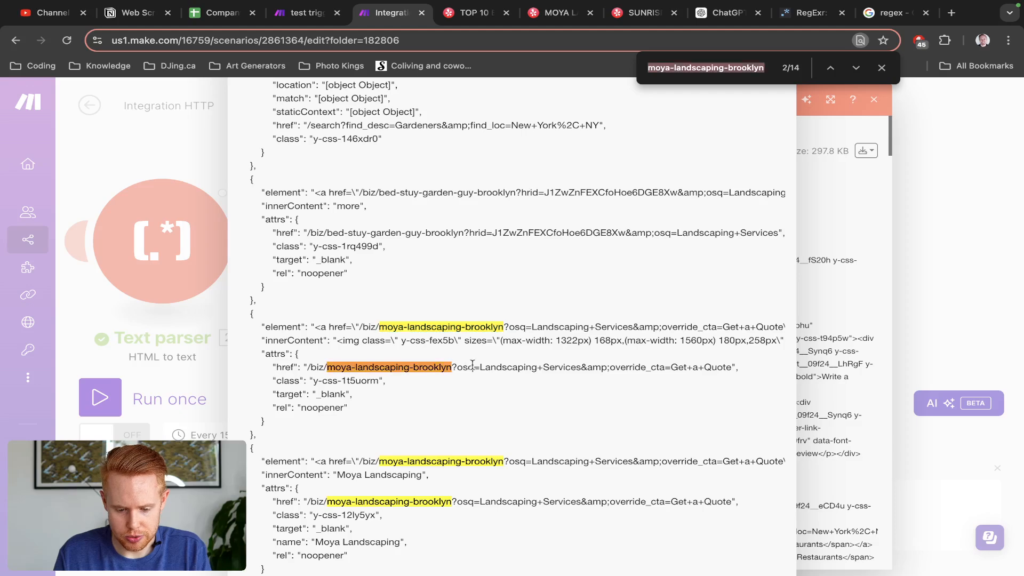
pyautogui.press('Return')
pyautogui.press('Return')
pyautogui.press('Return')
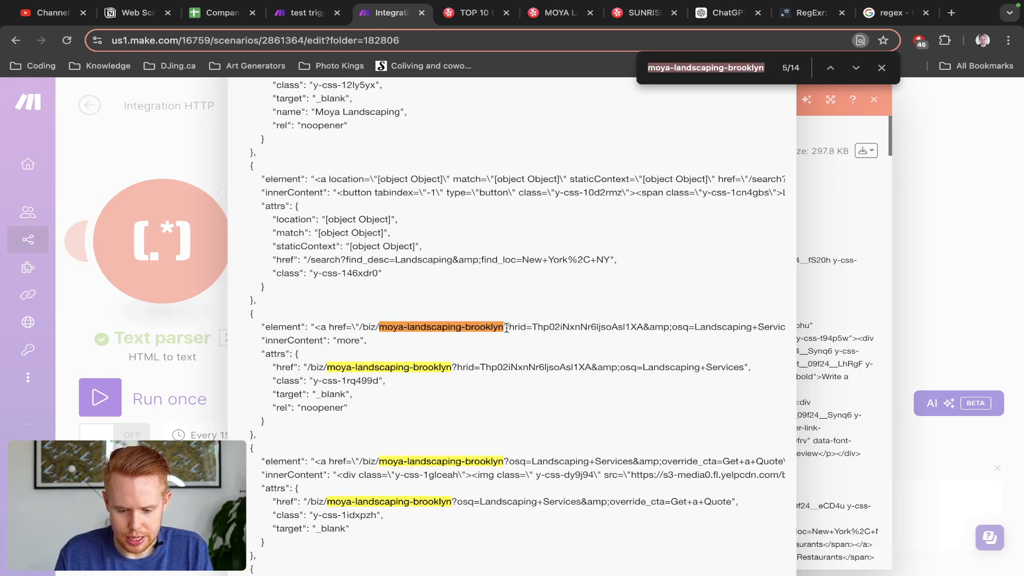
pyautogui.press('Return')
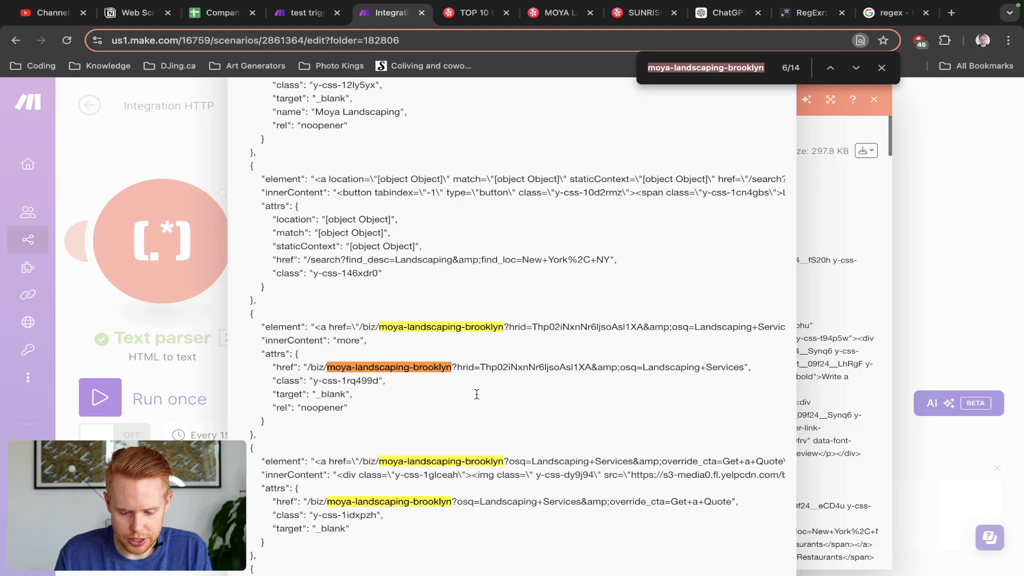
pyautogui.press('Return')
pyautogui.press('Return')
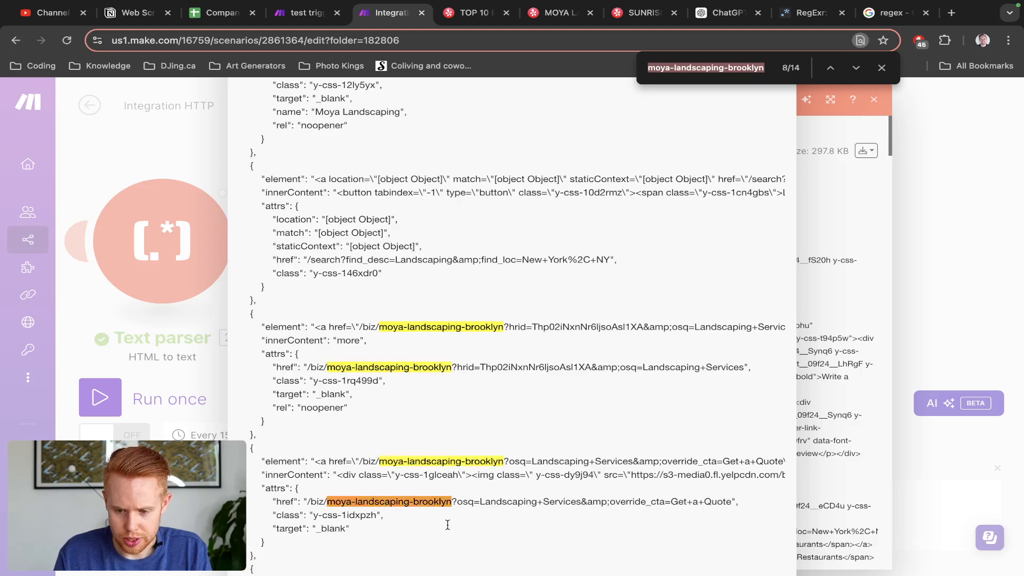
pyautogui.press('Return')
pyautogui.press('Return')
pyautogui.press('Return')
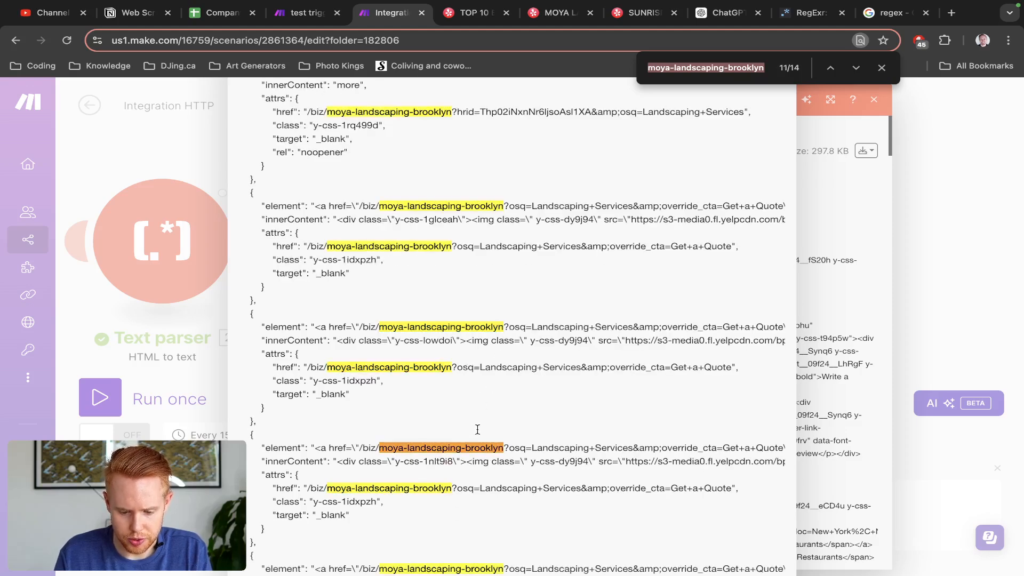
pyautogui.press('Return')
pyautogui.press('Return')
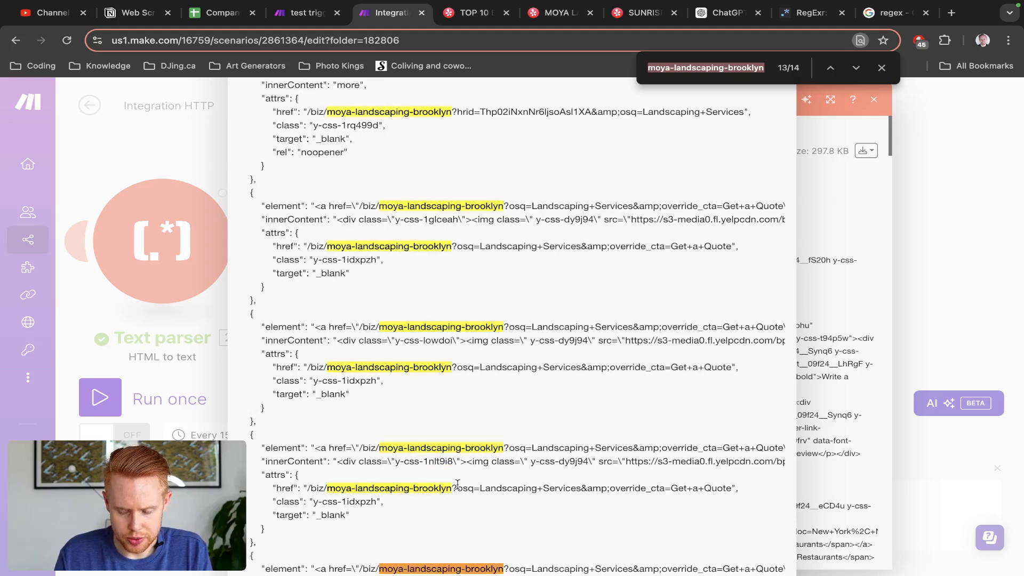
pyautogui.press('Return')
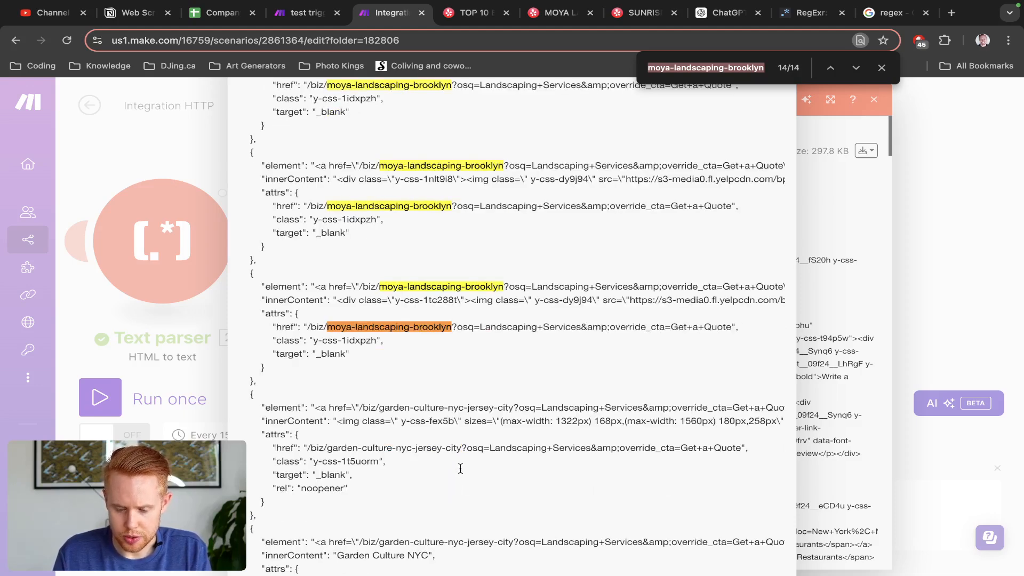
# Step: Go back to the moya-landscaping-brooklyn match for the "more" link, copy ?hrid= from its element, and close the bundle content and module output
pyautogui.hotkey('shift', 'Return')
pyautogui.hotkey('shift', 'Return')
pyautogui.hotkey('shift', 'Return')
pyautogui.hotkey('shift', 'Return')
pyautogui.hotkey('shift', 'Return')
pyautogui.hotkey('shift', 'Return')
pyautogui.hotkey('shift', 'Return')
pyautogui.hotkey('shift', 'Return')
pyautogui.hotkey('shift', 'Return')
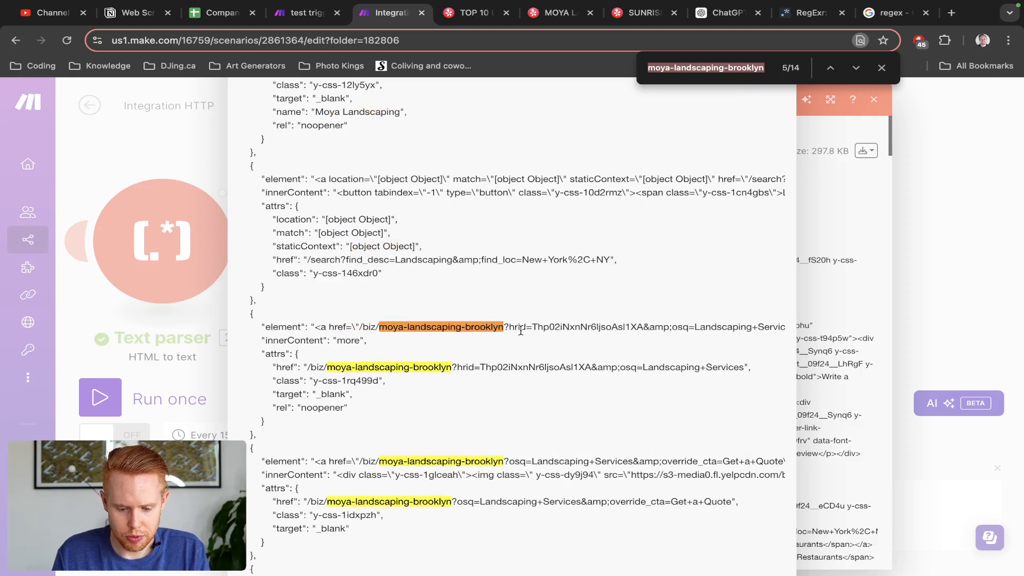
pyautogui.moveTo(533, 326); pyautogui.dragTo(506, 325)
pyautogui.press('super+c')
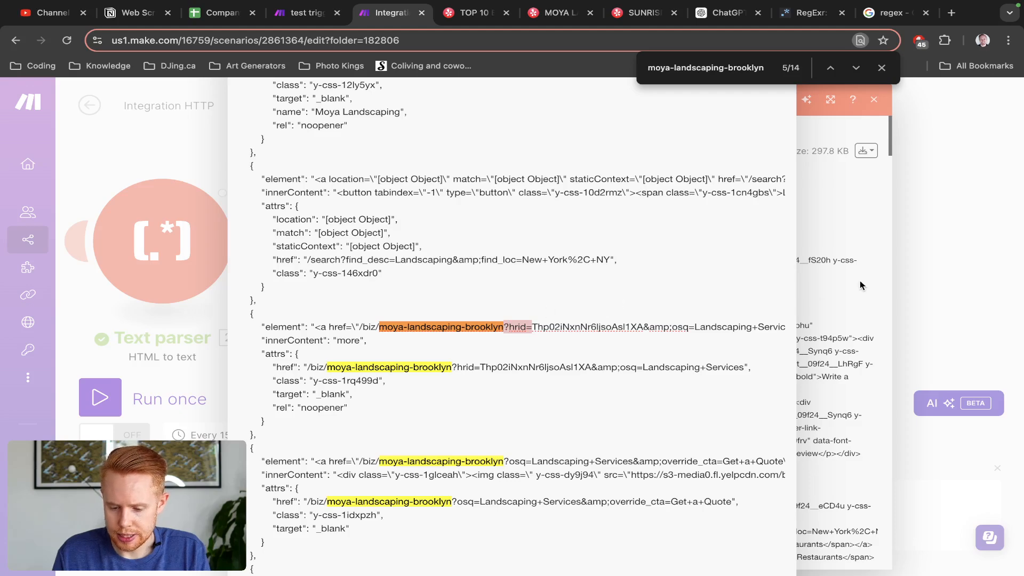
pyautogui.click(968, 288)
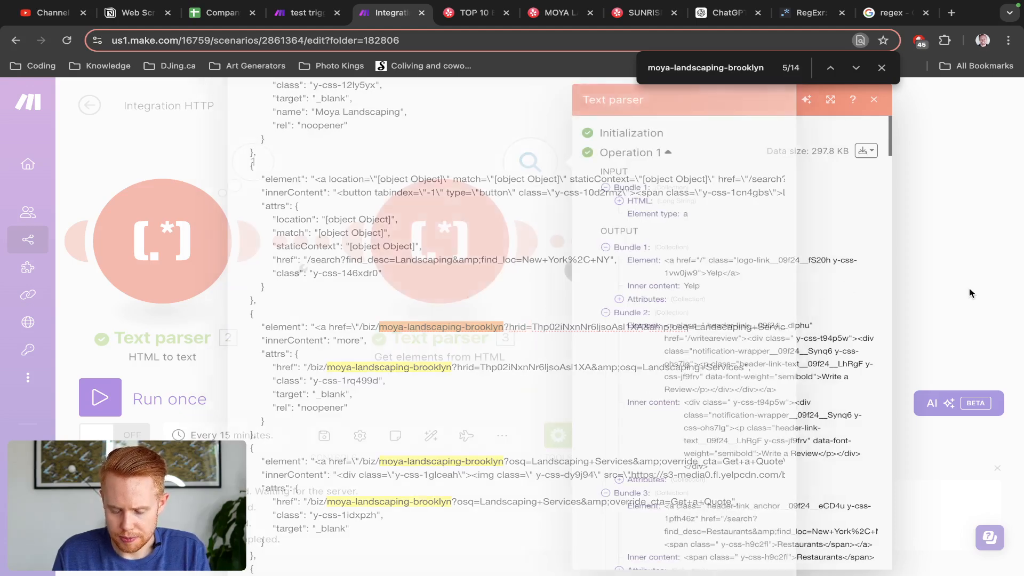
pyautogui.click(945, 284)
# Step: Add an AND rule to the filter before the Iterator, with ?hrid= as its comparison value
pyautogui.click(591, 242)
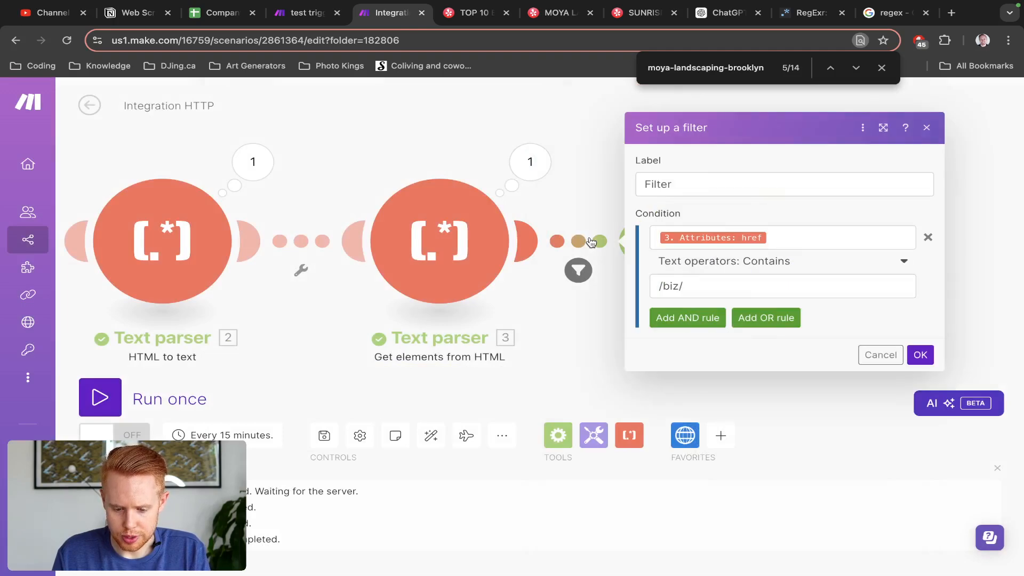
pyautogui.click(679, 323)
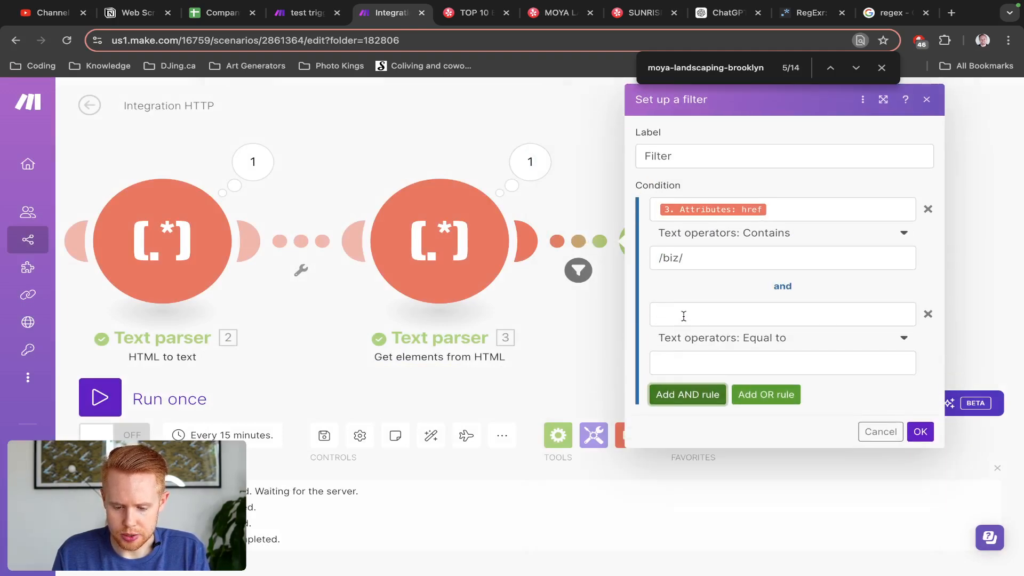
pyautogui.click(683, 316)
pyautogui.click(681, 358)
pyautogui.press('super+v')
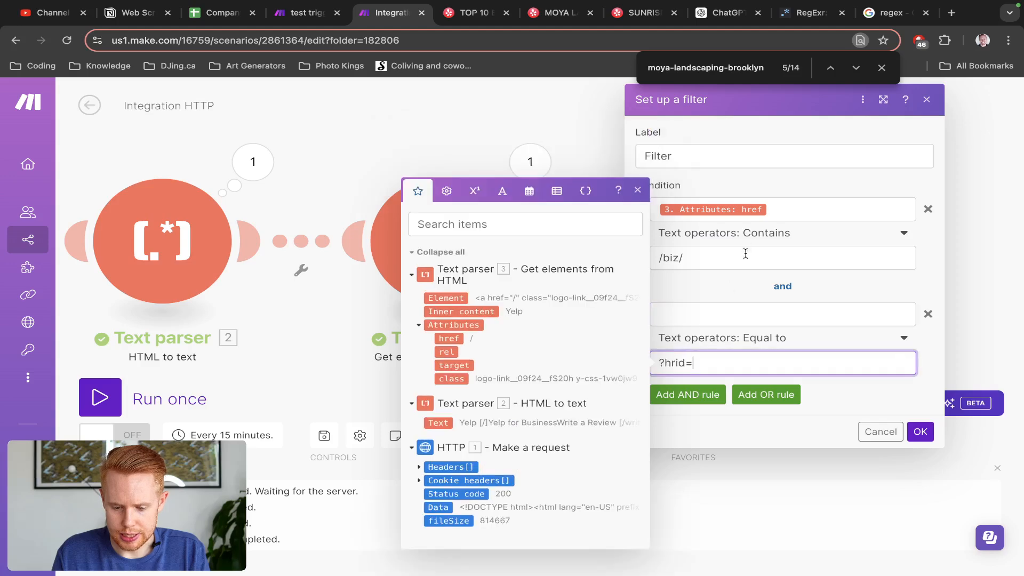
# Step: Copy the href attribute of Get elements from HTML into the new rule, set its operator to Contains, and save the filter
pyautogui.click(778, 215)
pyautogui.press('super+a')
pyautogui.press('super+c')
pyautogui.click(706, 322)
pyautogui.press('super+v')
pyautogui.click(753, 344)
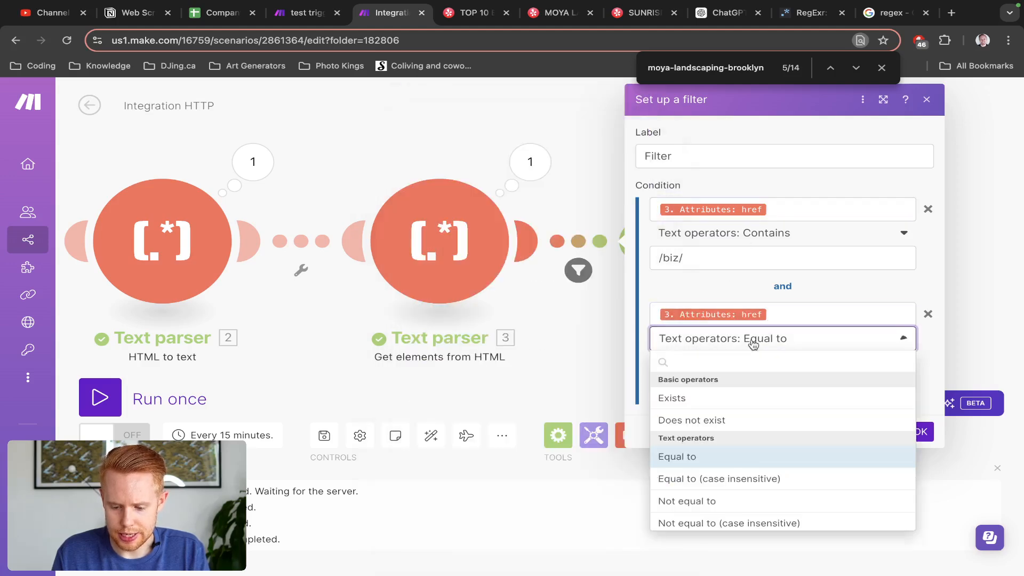
pyautogui.click(685, 550)
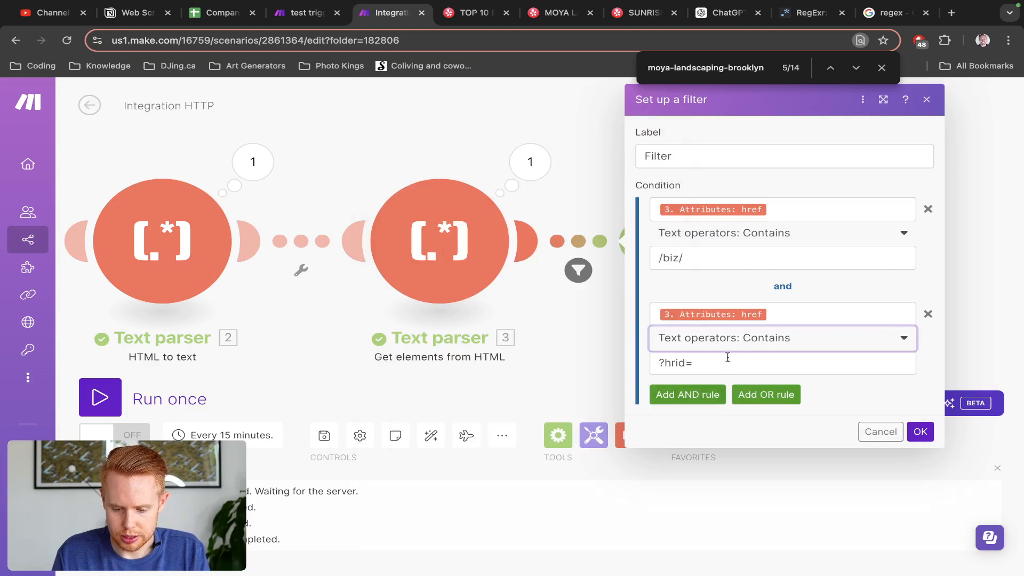
pyautogui.click(918, 430)
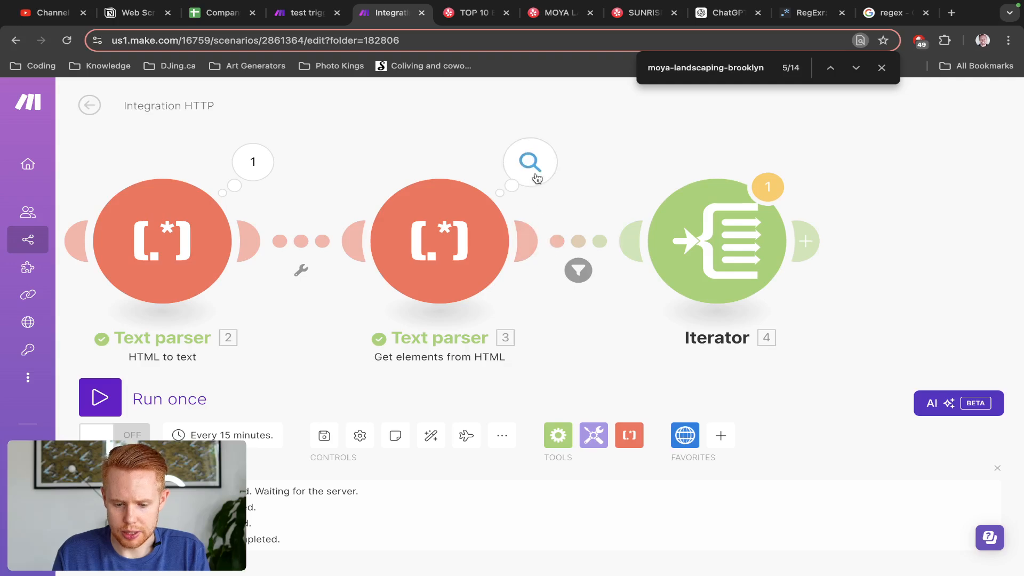
# Step: Reopen the output bundles of Get elements from HTML and find the moya-landscaping-brooklyn href containing ?hrid= to examine its full link
pyautogui.click(530, 162)
pyautogui.click(865, 150)
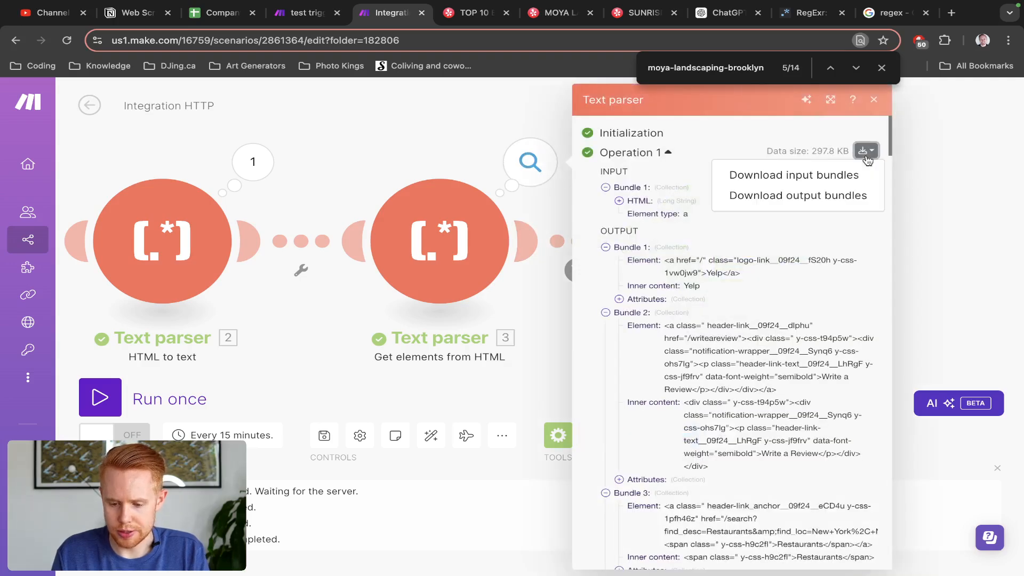
pyautogui.click(846, 197)
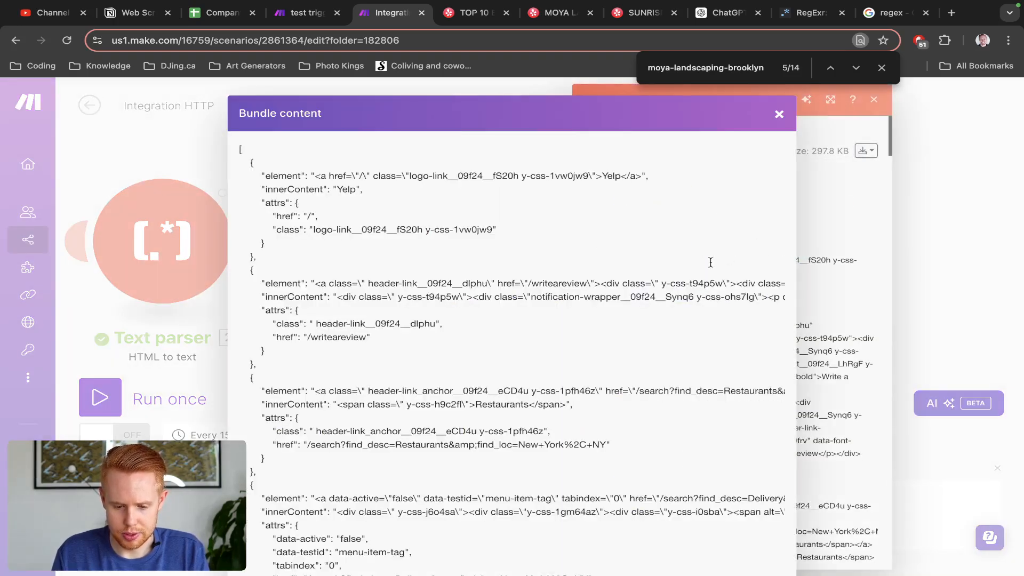
pyautogui.hotkey('ctrl', 'f')
pyautogui.press('Return')
pyautogui.press('Return')
pyautogui.press('Return')
pyautogui.press('Return')
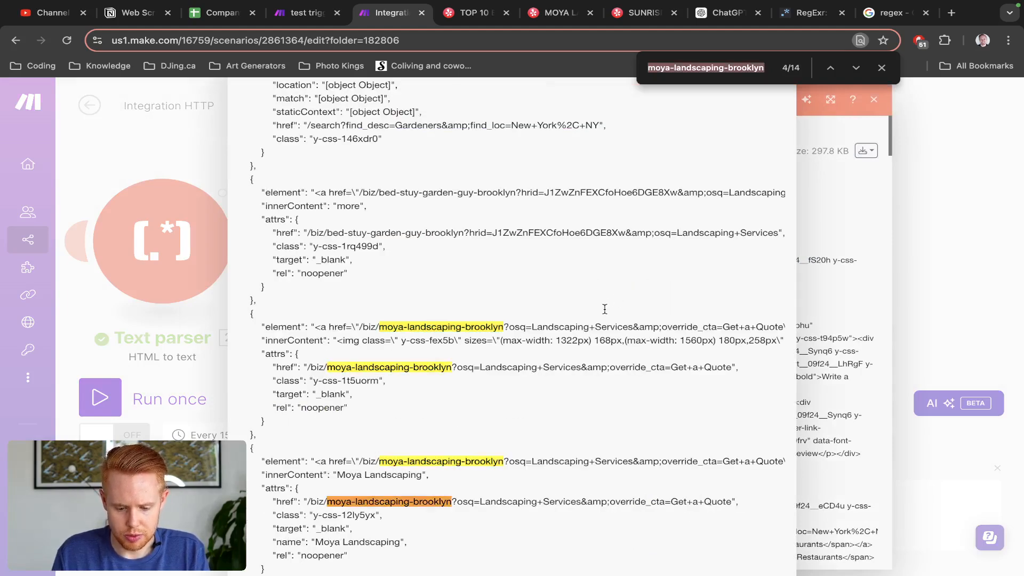
pyautogui.press('Return')
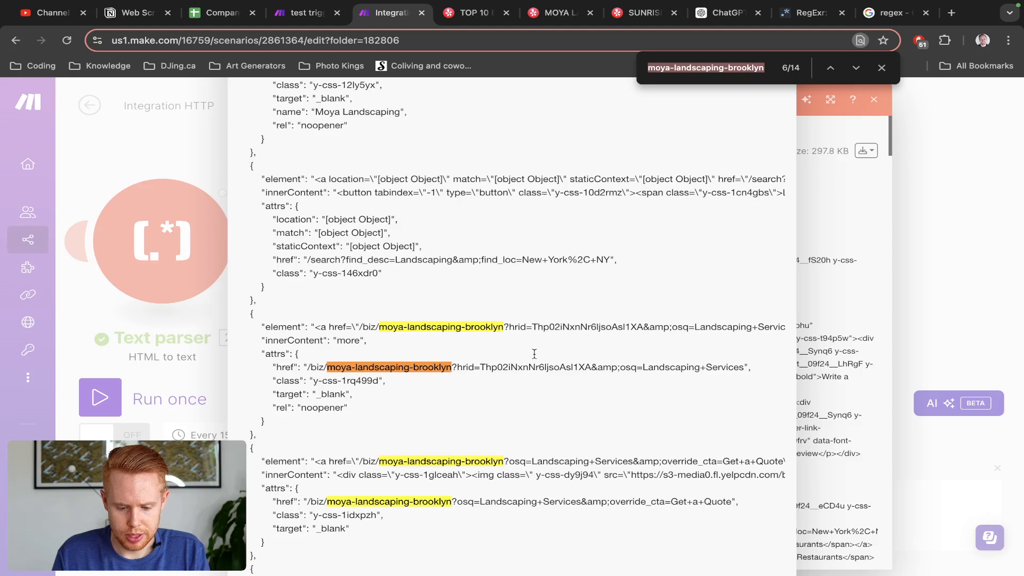
pyautogui.hscroll(5, 539, 343)
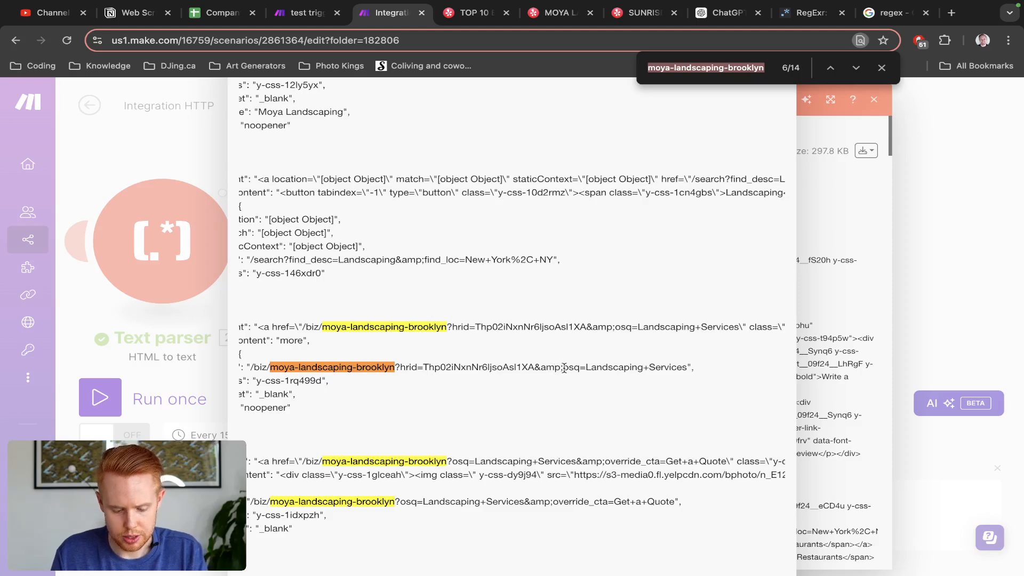
# Step: Check the href and element entries of the ?hrid= link, and close the bundle content and module output
pyautogui.hscroll(-1, 564, 368)
pyautogui.click(546, 365)
pyautogui.write('œ')
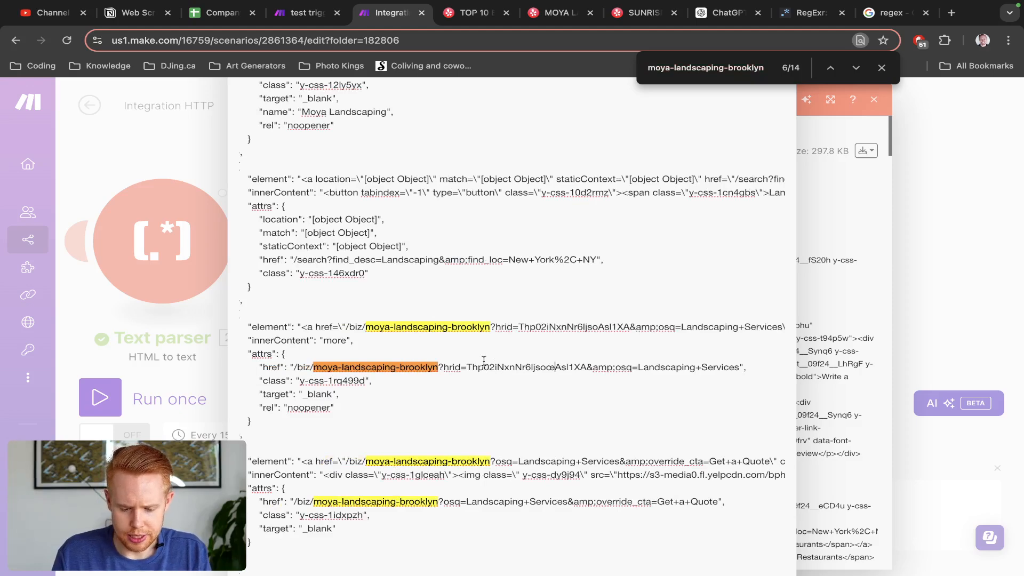
pyautogui.write('¢')
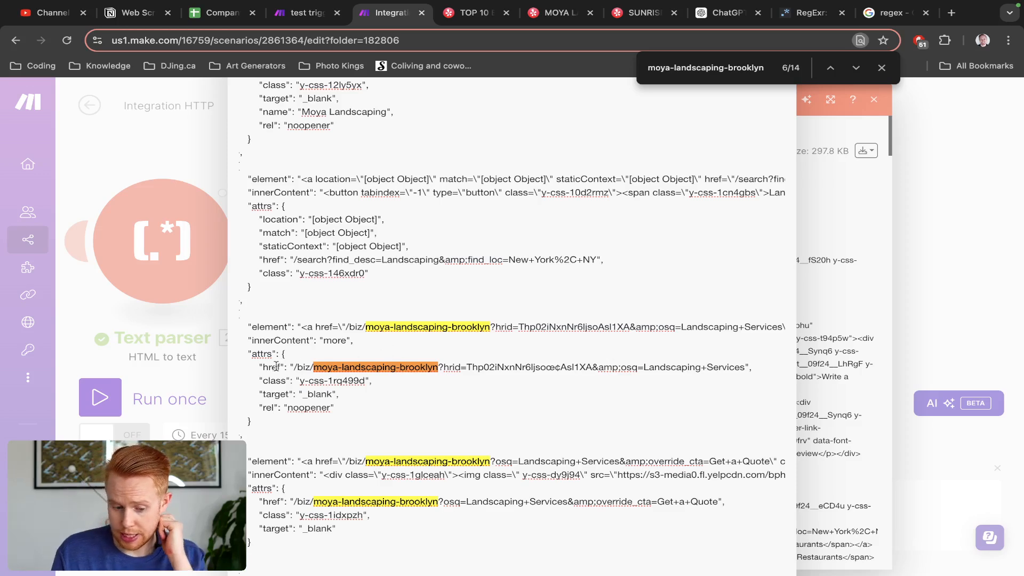
pyautogui.doubleClick(271, 326)
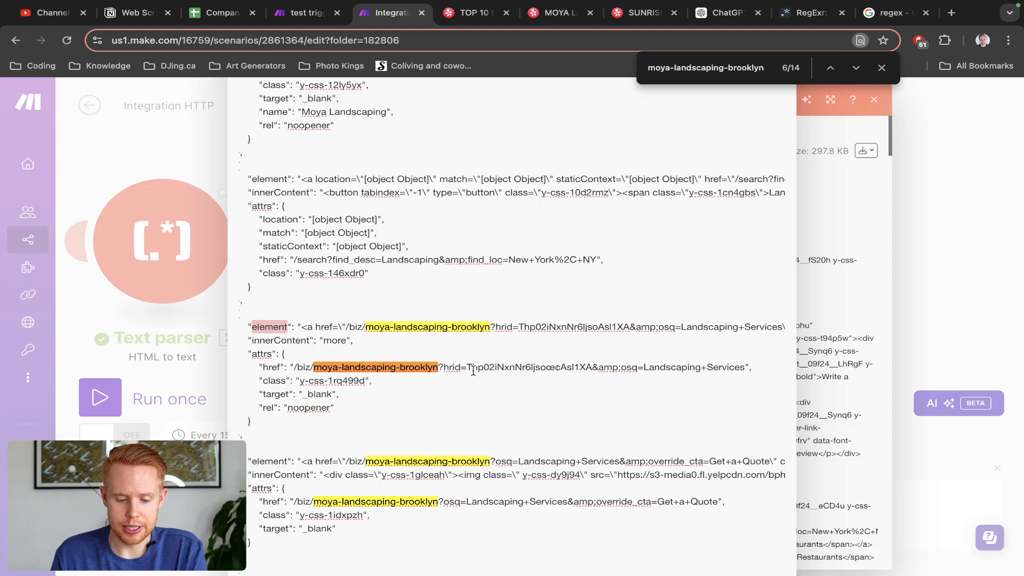
pyautogui.press('Escape')
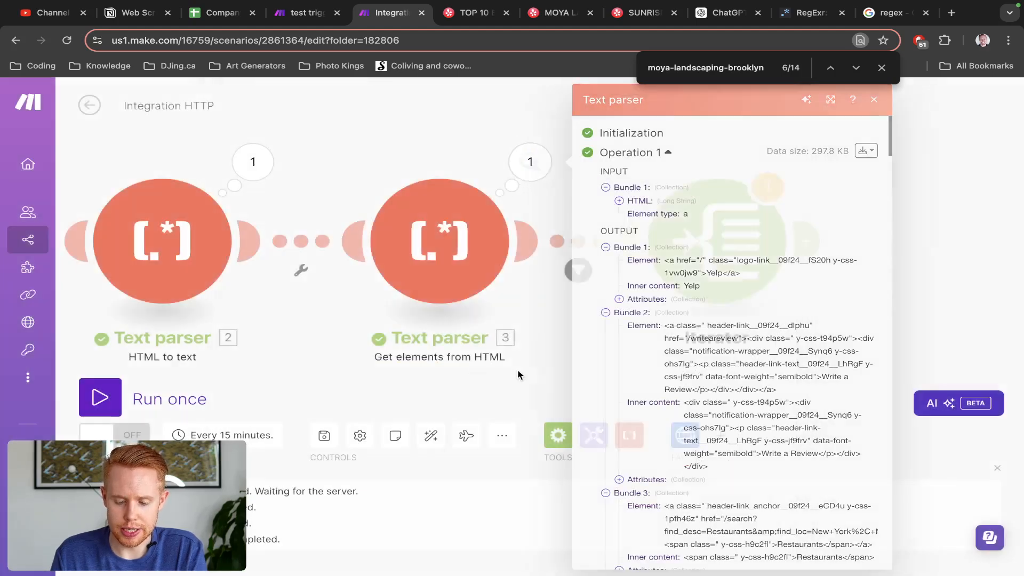
pyautogui.press('Escape')
# Step: Save the scenario and check the Iterator's array mapping without changing it
pyautogui.click(328, 436)
pyautogui.click(328, 436)
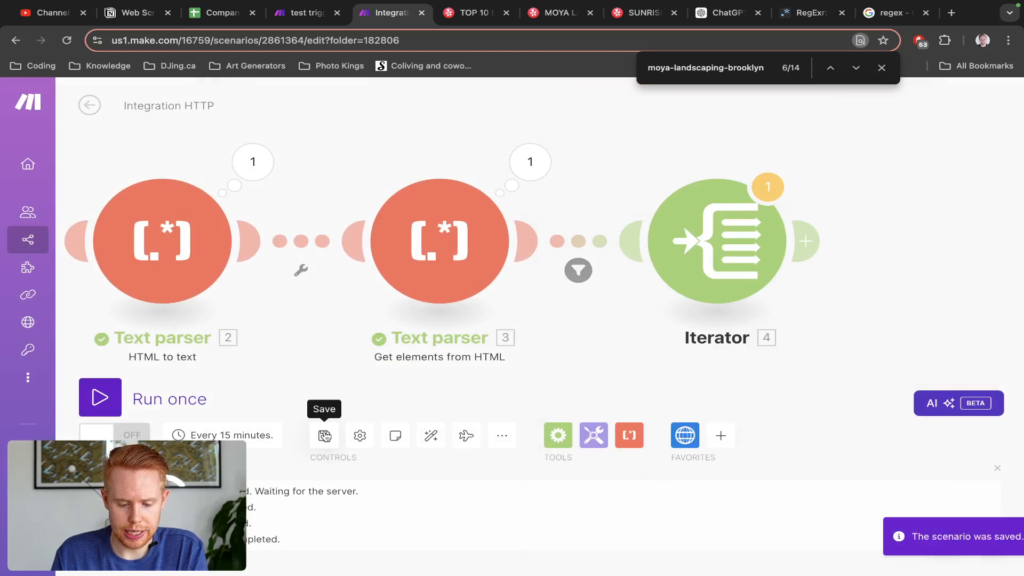
pyautogui.click(328, 436)
pyautogui.click(328, 436)
pyautogui.click(711, 227)
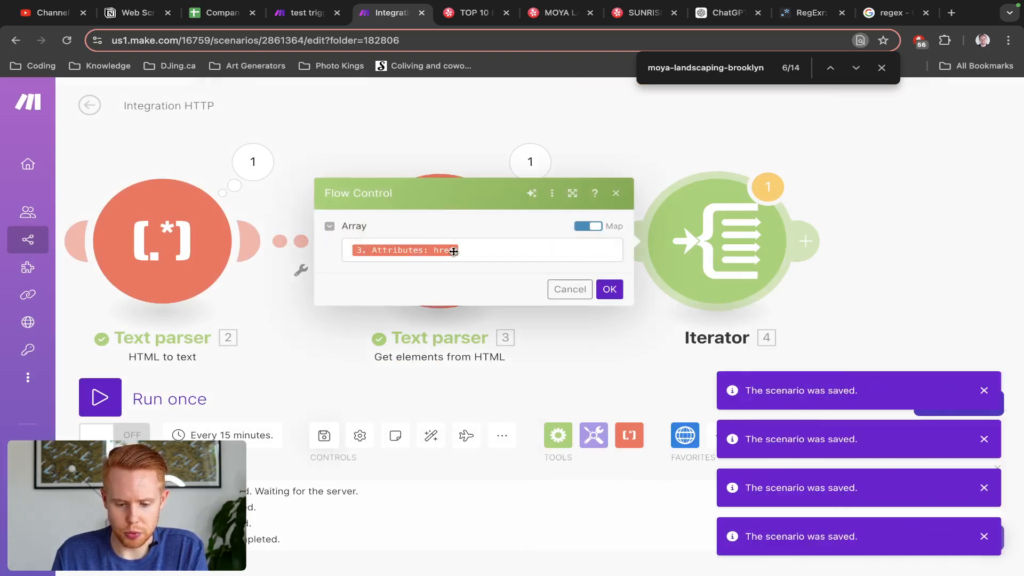
pyautogui.click(569, 290)
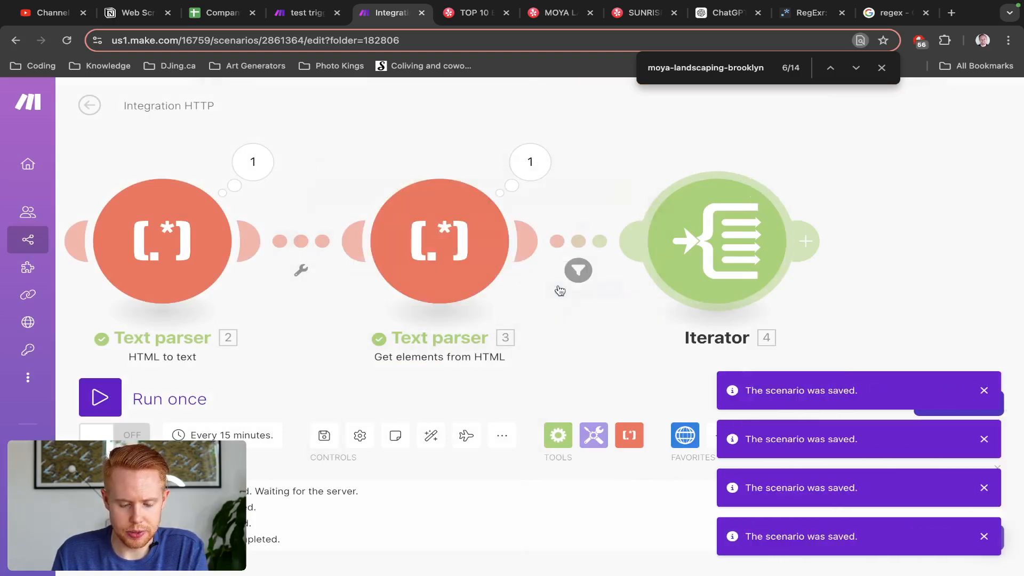
# Step: Run the scenario once and view the output bundle of the Iterator's first operation
pyautogui.click(101, 400)
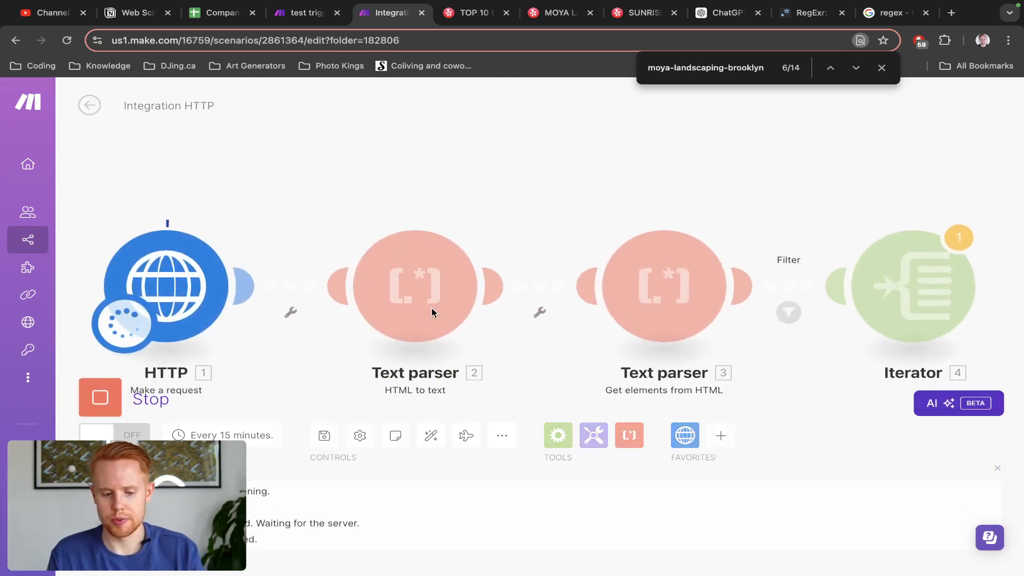
pyautogui.moveTo(60, 238)
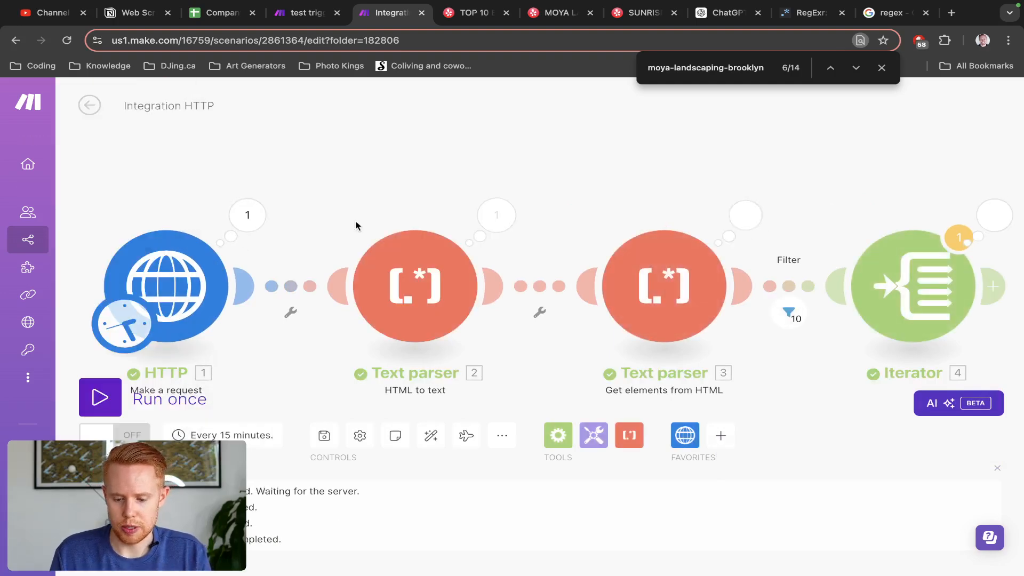
pyautogui.moveTo(599, 158); pyautogui.dragTo(461, 129)
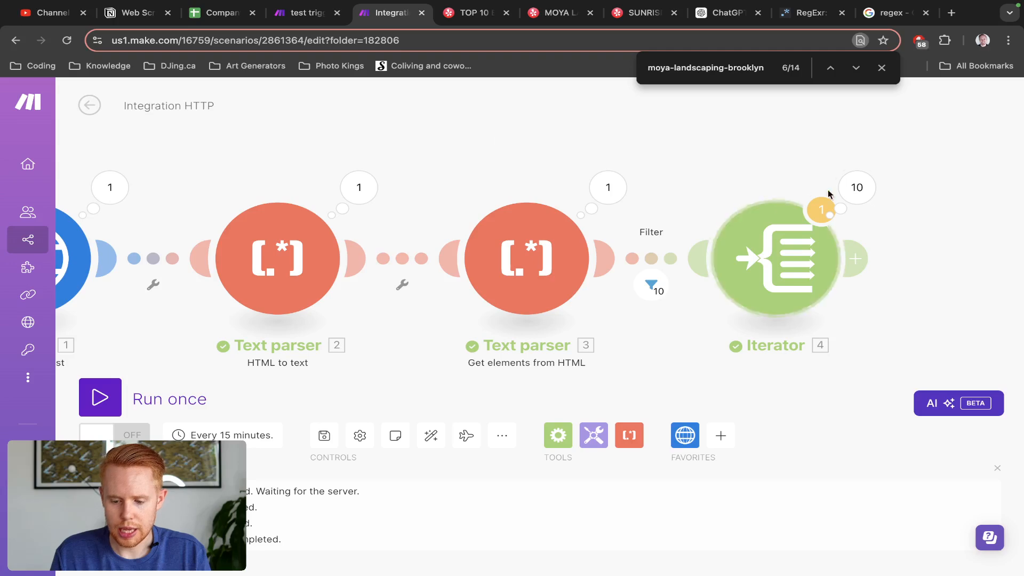
pyautogui.click(855, 189)
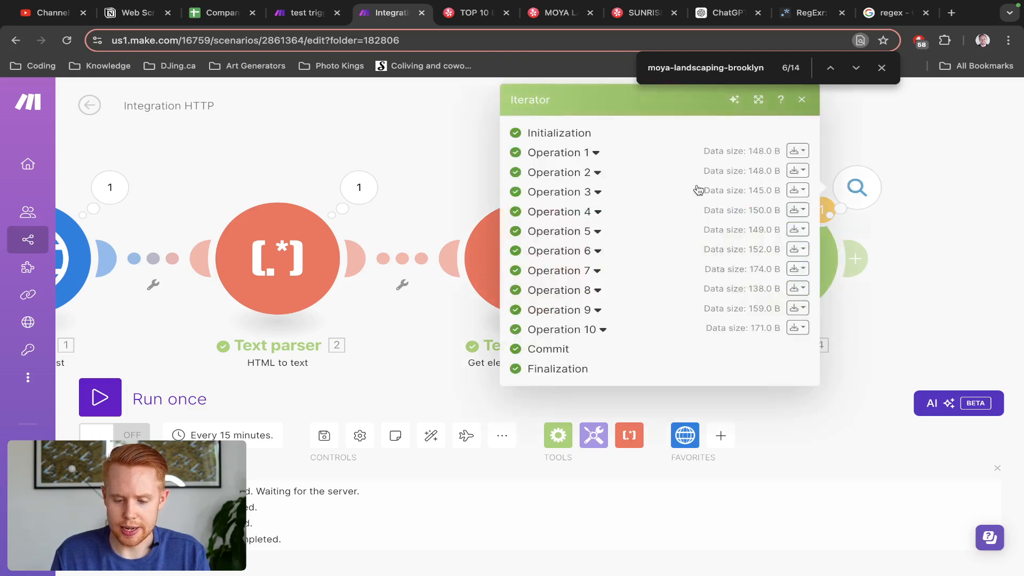
pyautogui.click(799, 154)
pyautogui.click(776, 197)
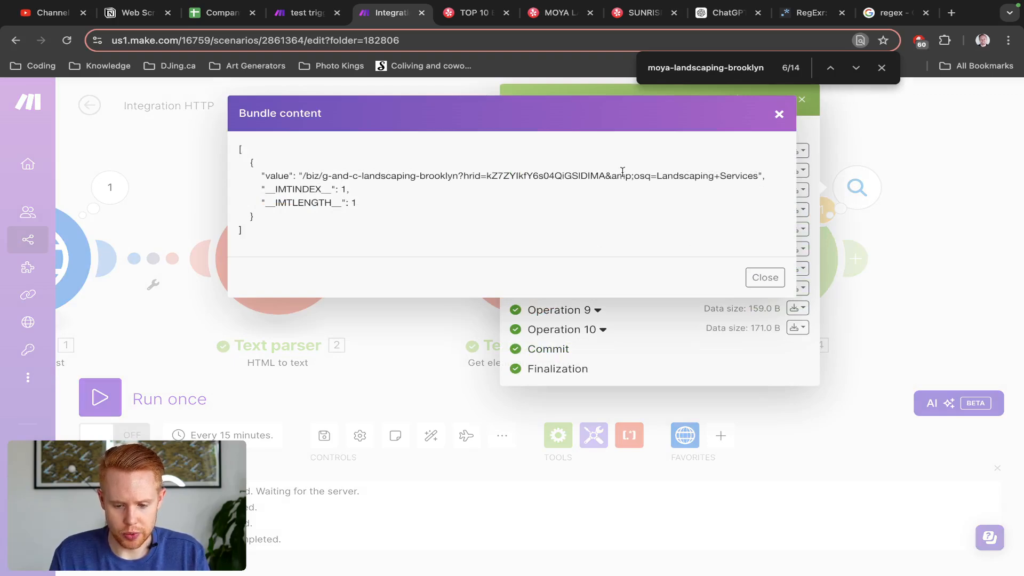
pyautogui.moveTo(757, 176); pyautogui.dragTo(300, 174)
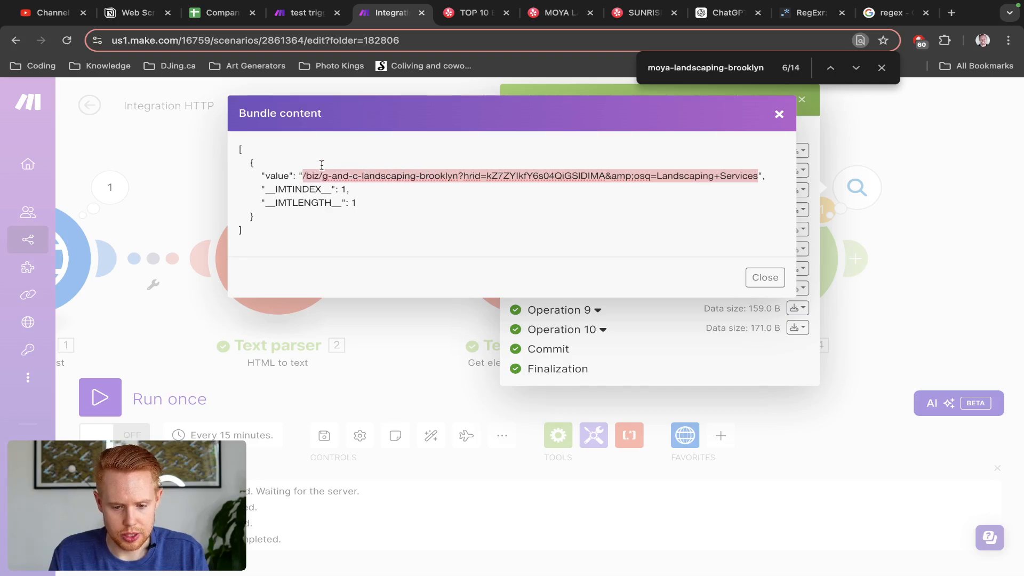
pyautogui.hotkey('ctrl', 'Tab')
pyautogui.hotkey('ctrl', 'Tab')
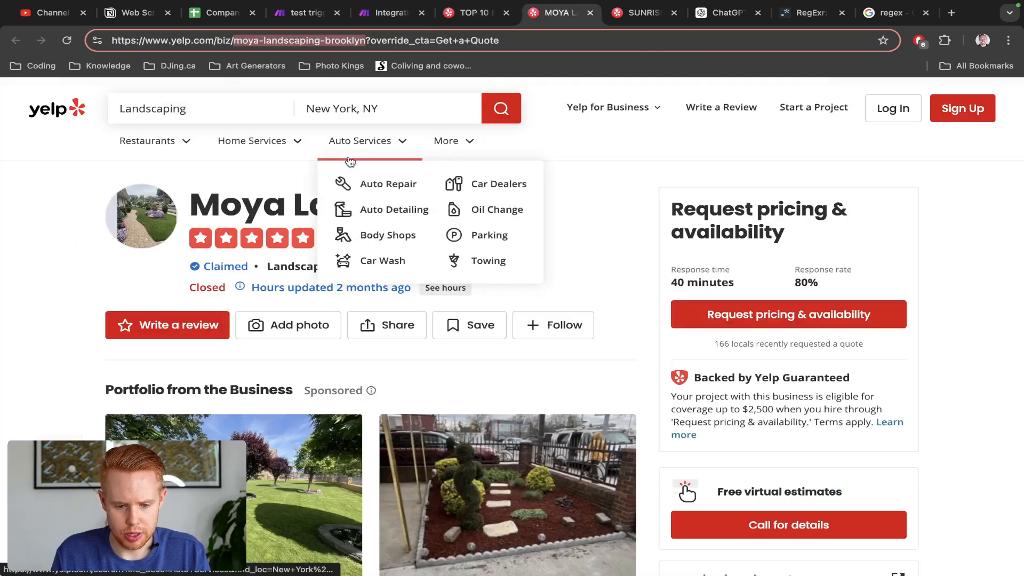
pyautogui.hotkey('shift', 'End')
pyautogui.press('BackSpace')
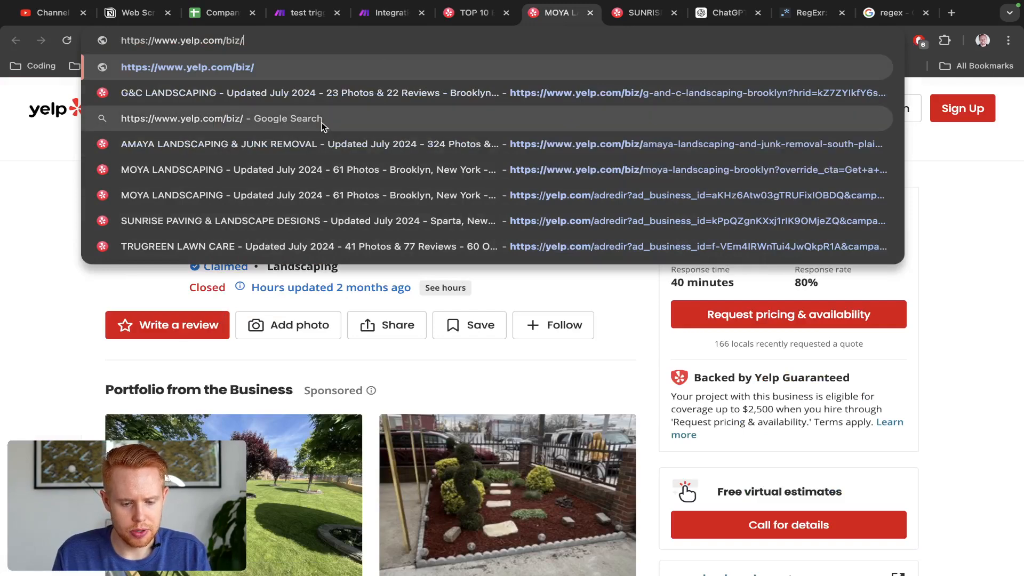
pyautogui.press('BackSpace')
pyautogui.press('BackSpace')
pyautogui.press('BackSpace')
pyautogui.press('BackSpace')
pyautogui.press('BackSpace')
pyautogui.hotkey('alt', 'shift', 'Left')
pyautogui.press('shift+super+Left')
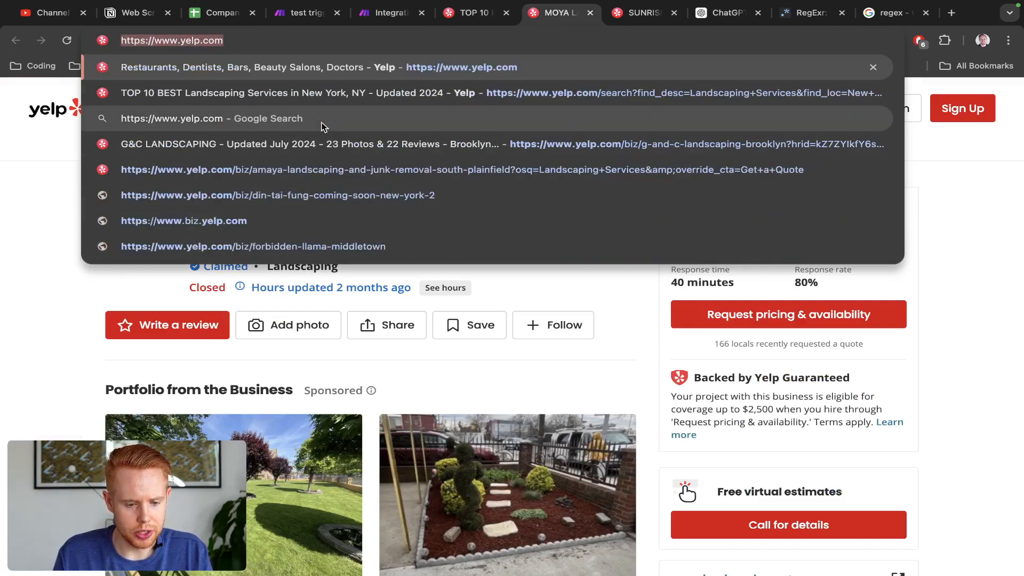
pyautogui.write('https://www.yelp.com/biz/g-and-c-landscaping-brooklyn?hrid=kZ7ZYIkfY6s04QiGSIDIMA&amp;osq=Landscaping+Services')
pyautogui.press('Return')
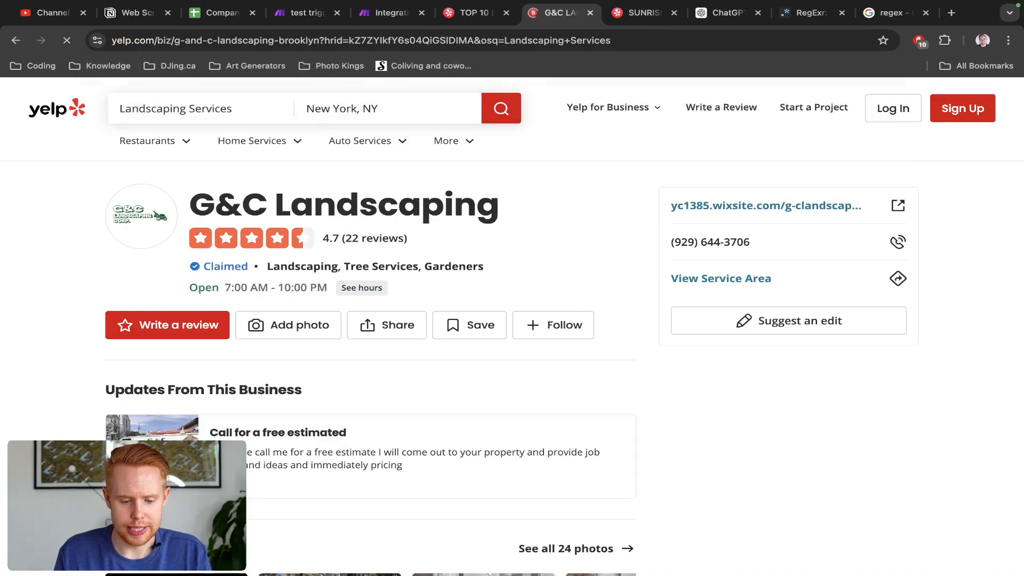
pyautogui.scroll(-10, 200, 201)
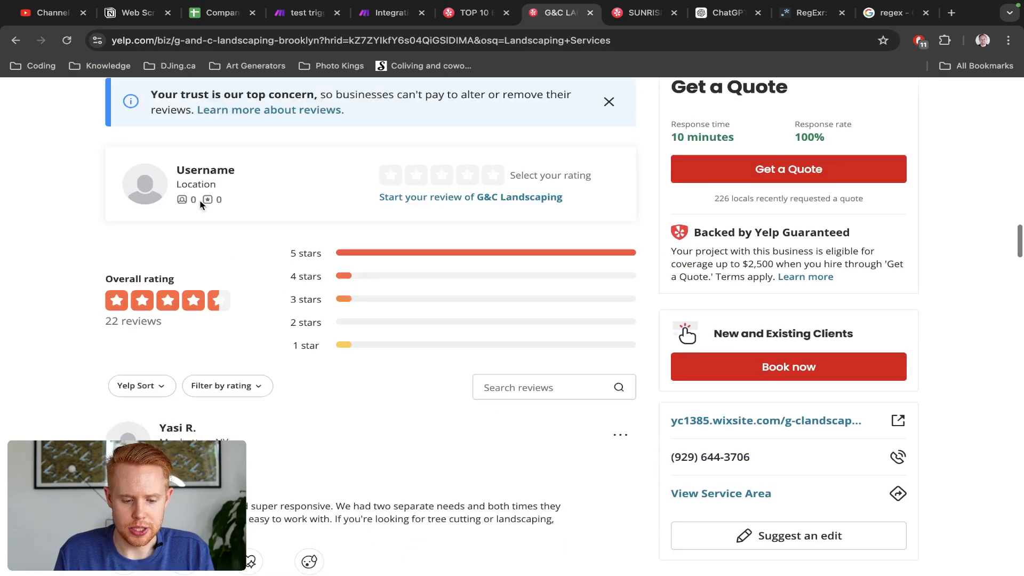
pyautogui.scroll(10, 200, 201)
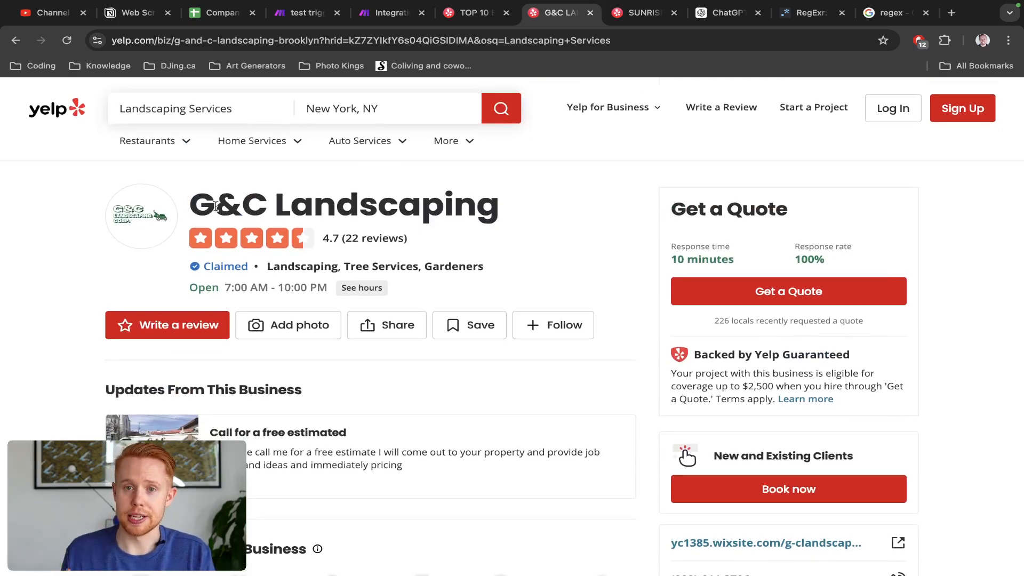
# Step: Check the listings on the Yelp search results page, and close the bundle content in the Make scenario
pyautogui.hotkey('ctrl', 'shift', 'Tab')
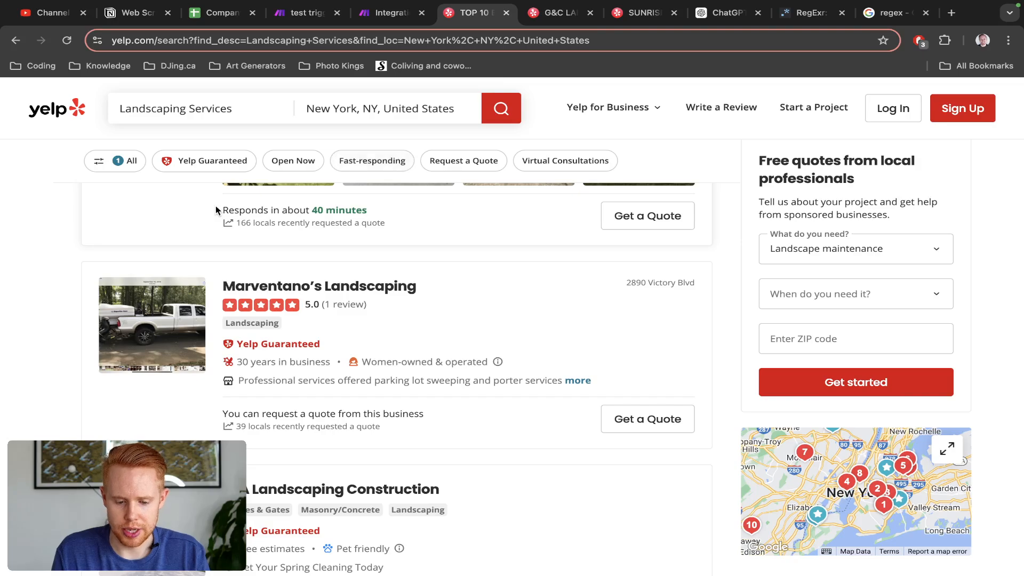
pyautogui.scroll(-5, 225, 246)
pyautogui.scroll(-10, 225, 251)
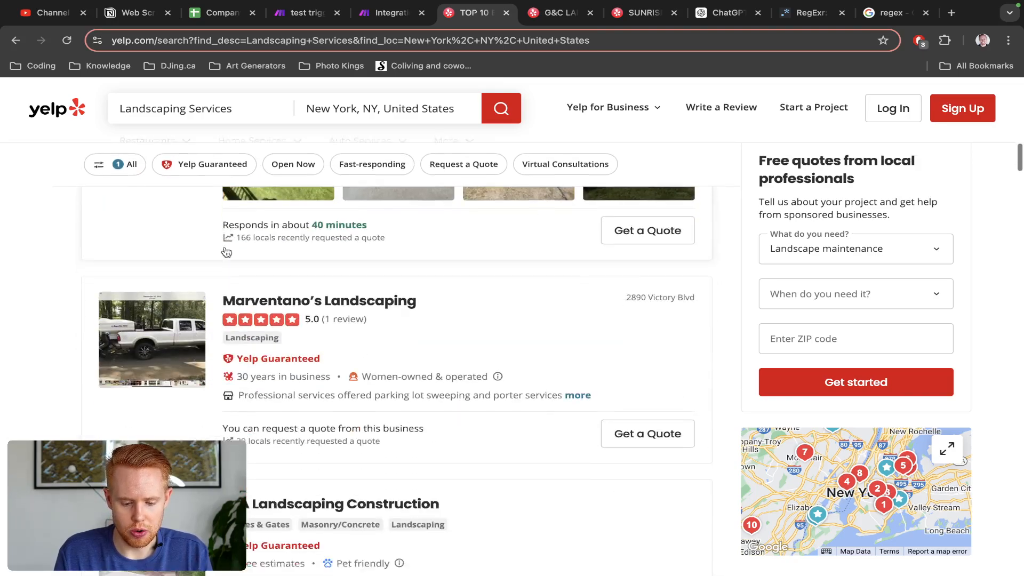
pyautogui.scroll(10, 227, 251)
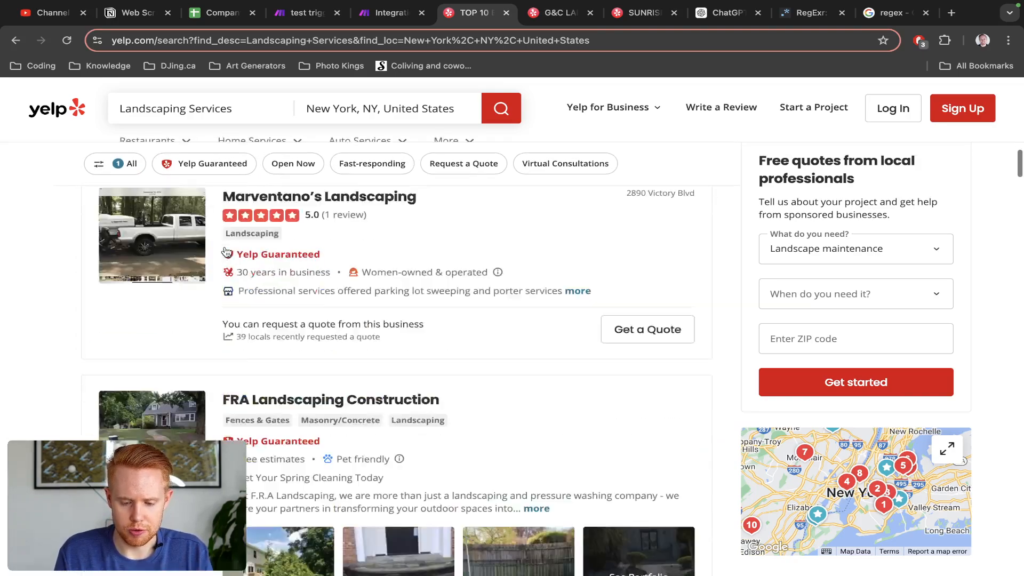
pyautogui.hotkey('ctrl', 'shift', 'Tab')
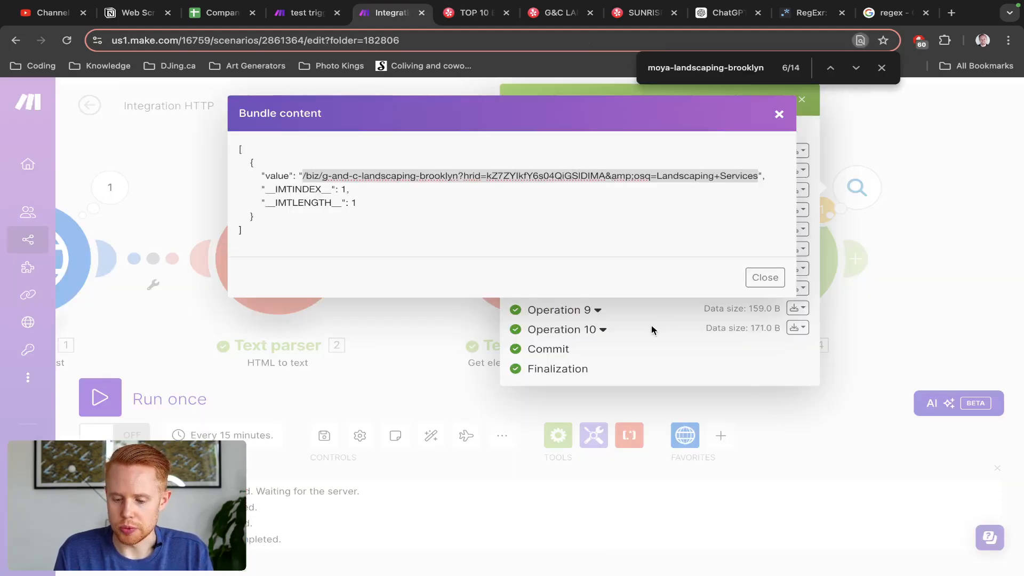
pyautogui.click(765, 277)
# Step: Examine the sponsored and regular landscaping listings on the Yelp search page, and close the Iterator's output in the Make scenario
pyautogui.hotkey('ctrl', 'Tab')
pyautogui.scroll(-2, 490, 357)
pyautogui.scroll(-3, 490, 357)
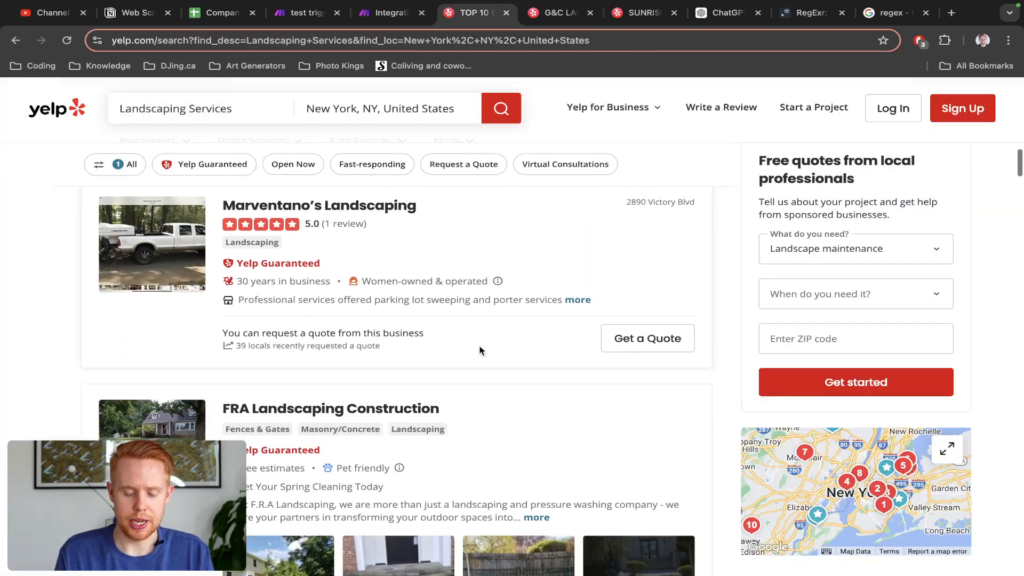
pyautogui.scroll(1, 209, 245)
pyautogui.scroll(-10, 275, 244)
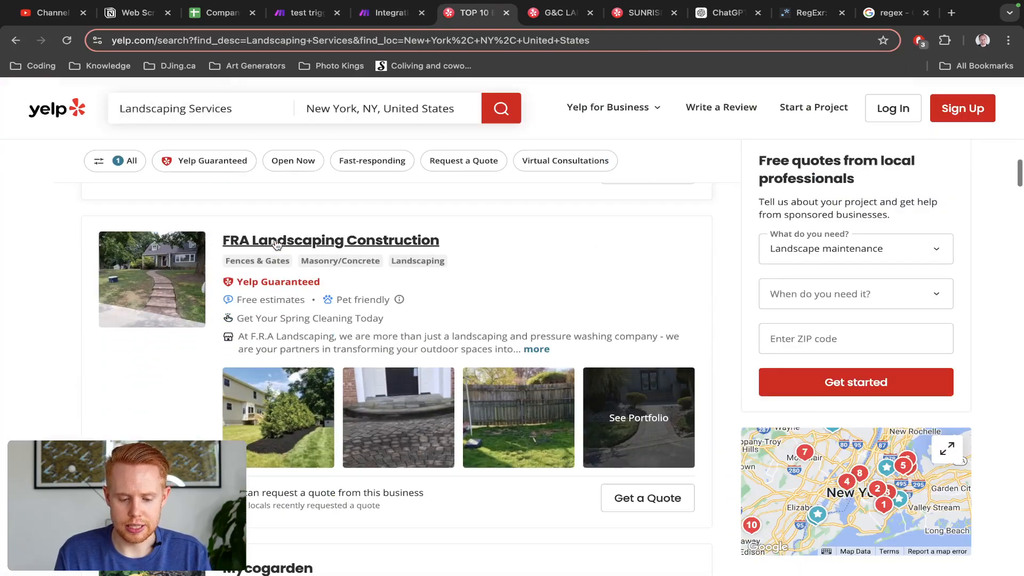
pyautogui.scroll(-5, 300, 287)
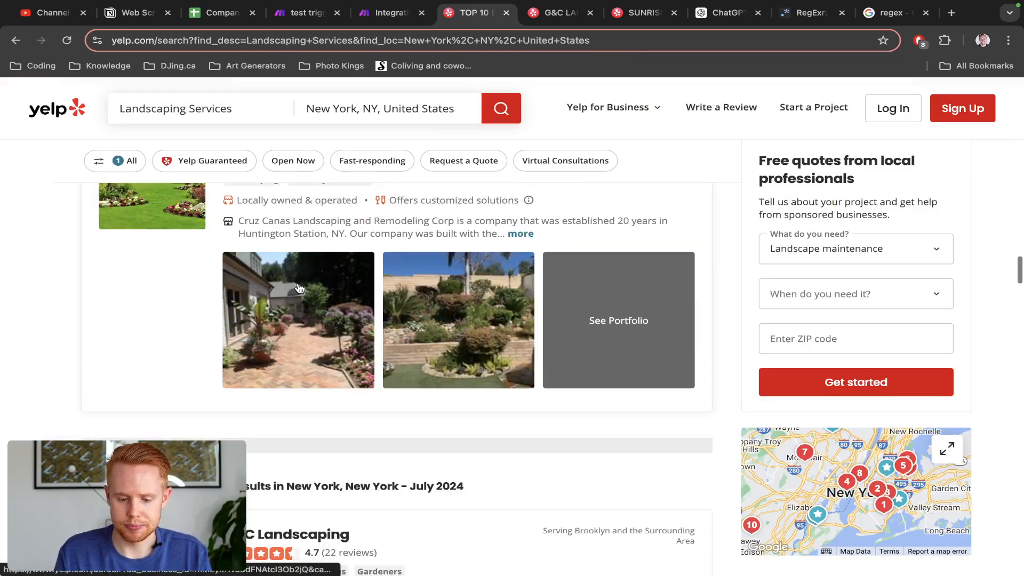
pyautogui.scroll(20, 300, 287)
pyautogui.scroll(5, 300, 288)
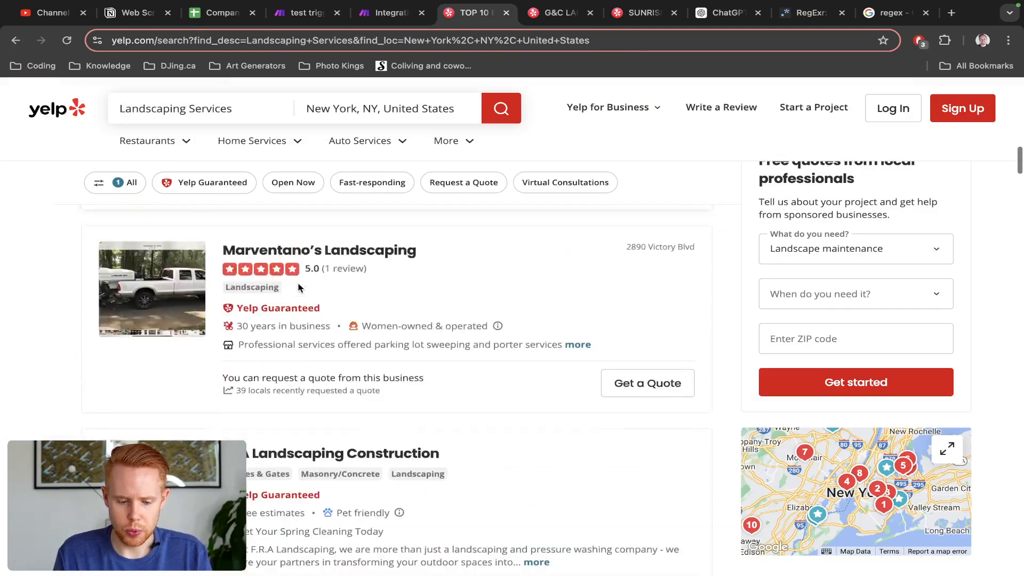
pyautogui.hotkey('ctrl', 'shift', 'Tab')
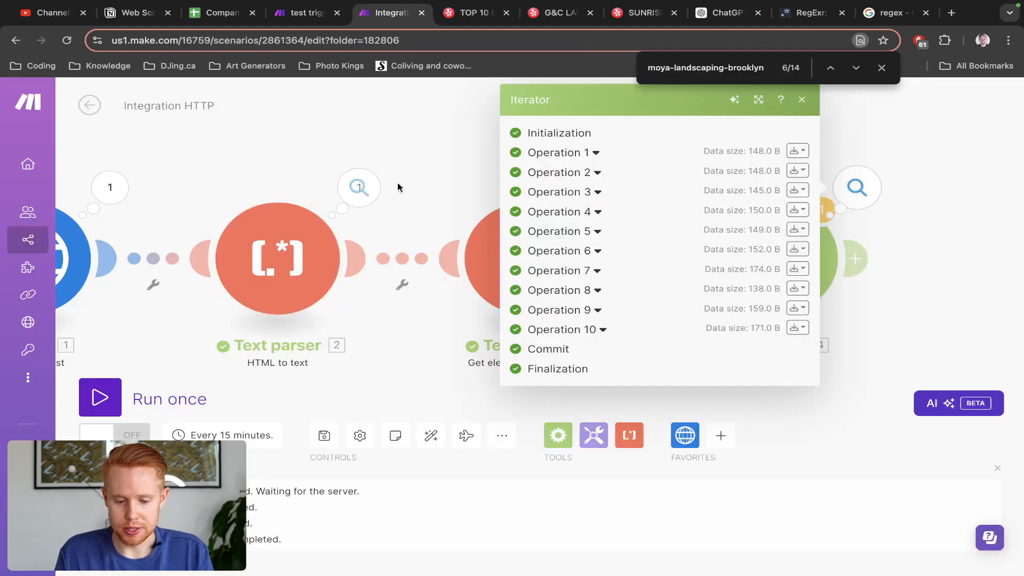
pyautogui.click(424, 187)
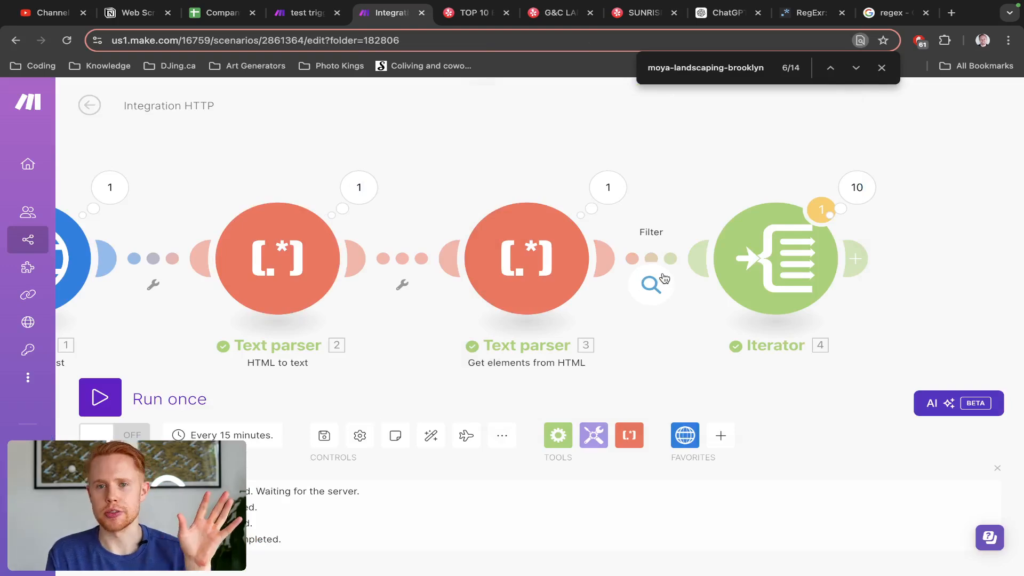
# Step: Review the Iterator's array mapping and the available attributes alongside the Yelp search listings, and close the settings without changing them
pyautogui.click(760, 246)
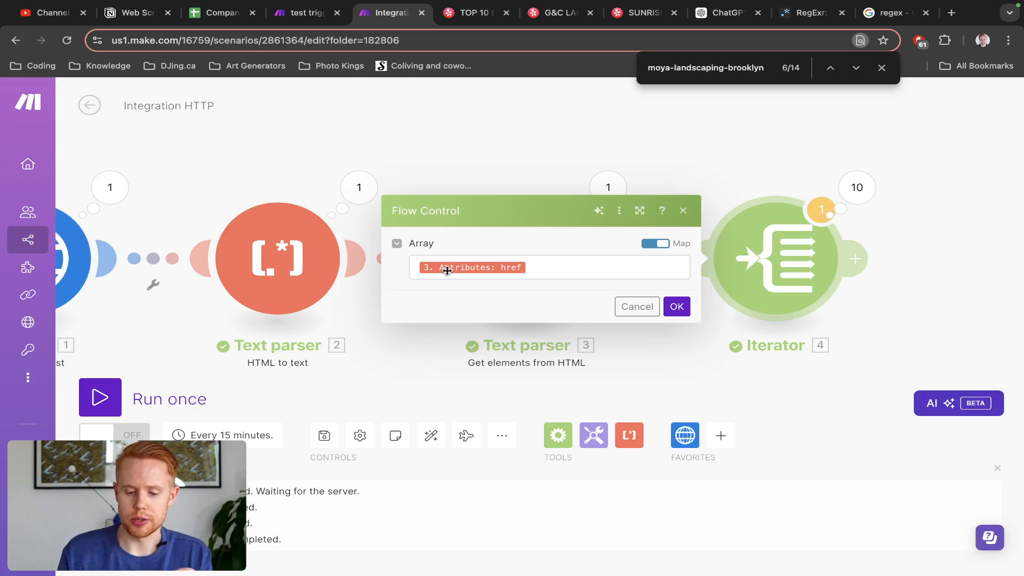
pyautogui.click(550, 268)
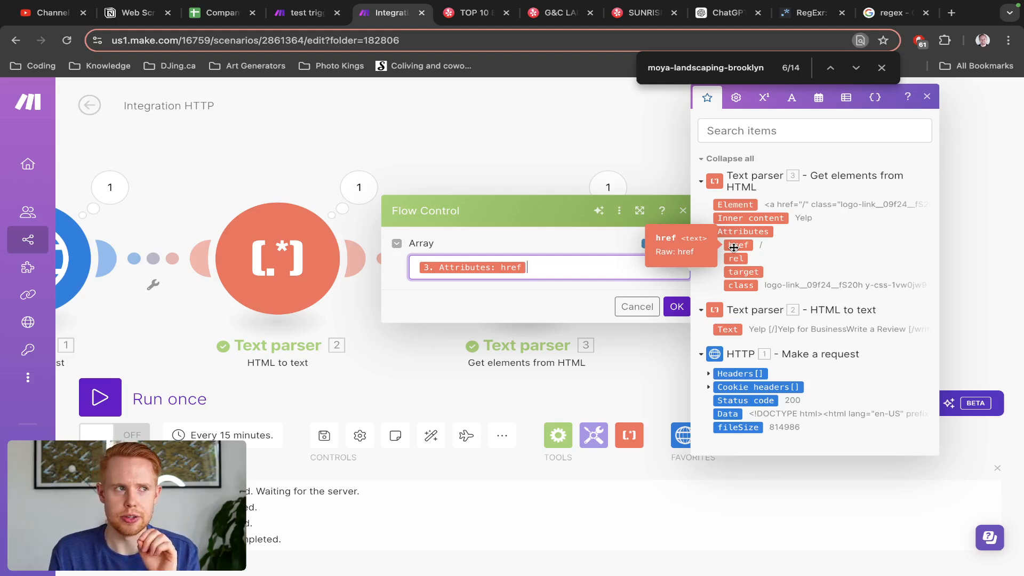
pyautogui.hotkey('ctrl', 'Tab')
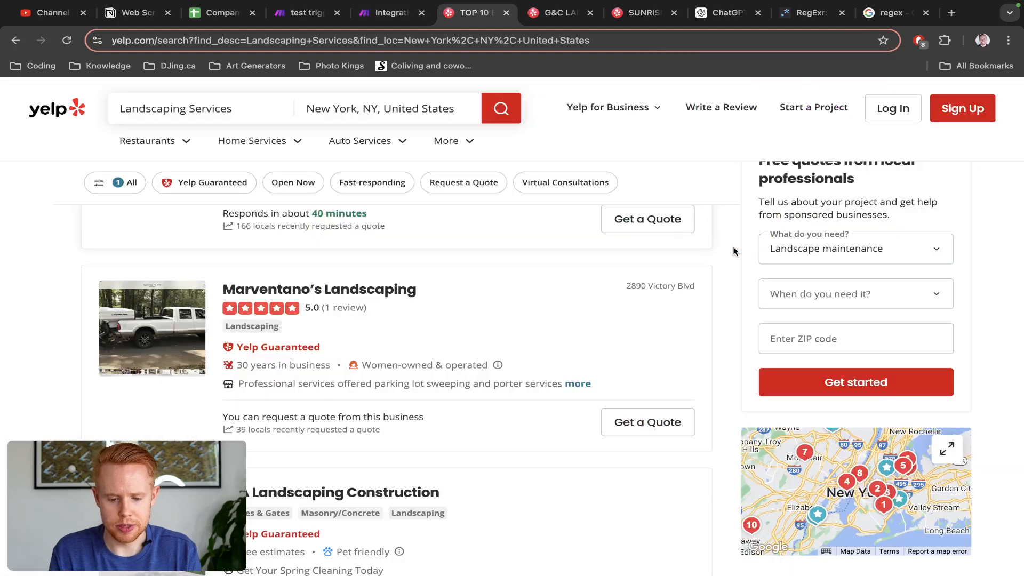
pyautogui.scroll(-3, 477, 361)
pyautogui.scroll(-10, 479, 362)
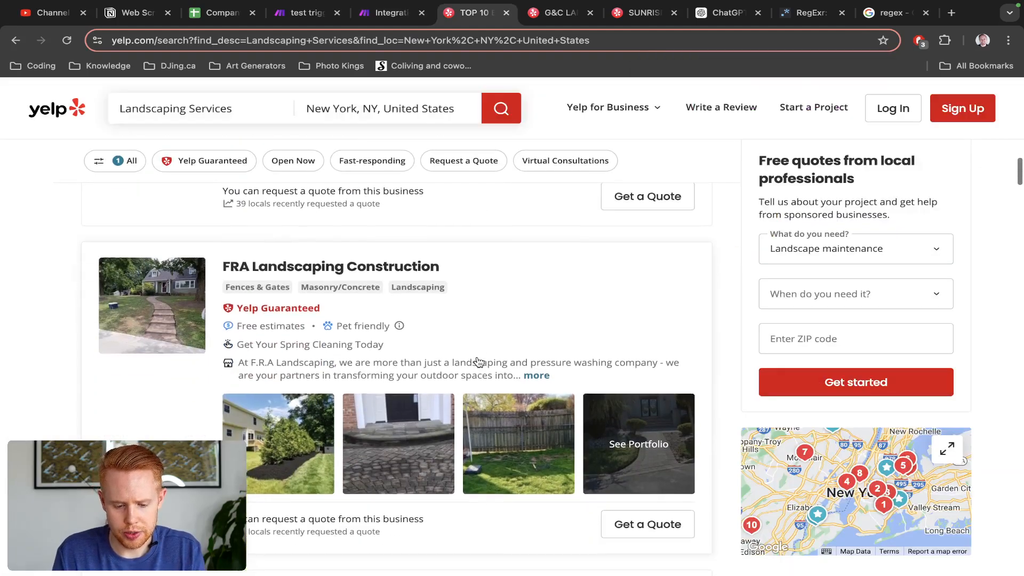
pyautogui.scroll(-10, 478, 362)
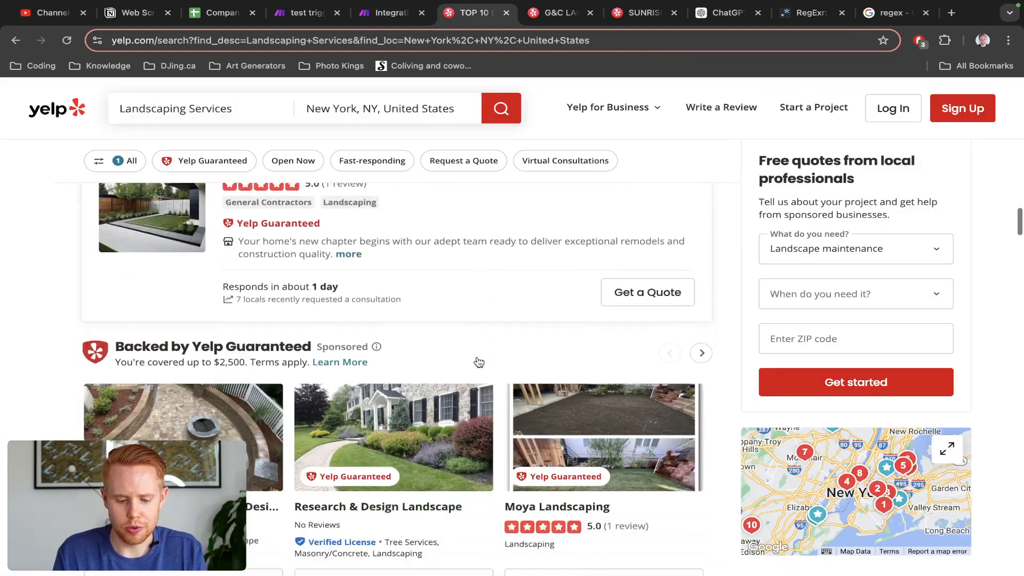
pyautogui.scroll(10, 478, 357)
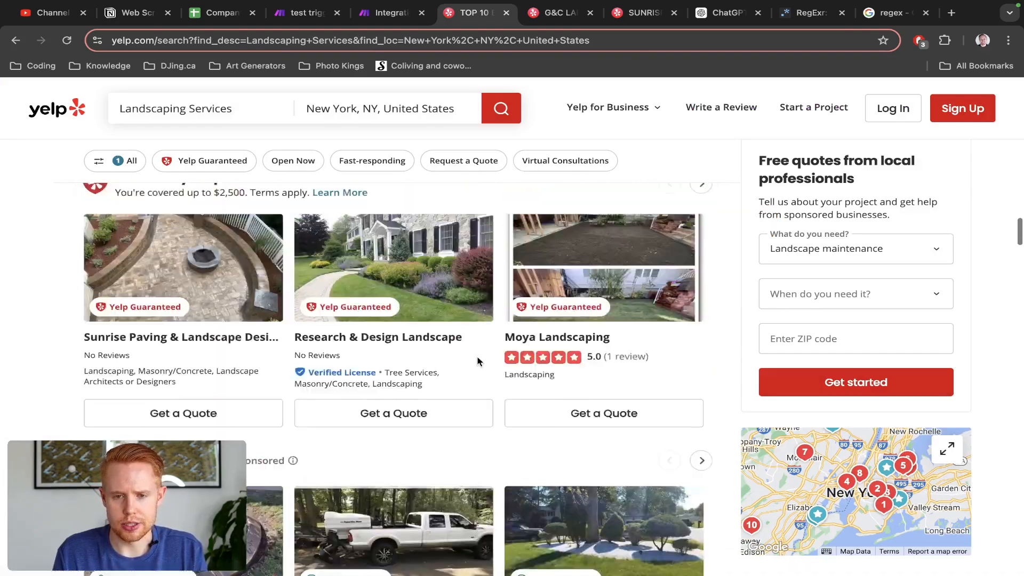
pyautogui.hotkey('ctrl', 'shift', 'Tab')
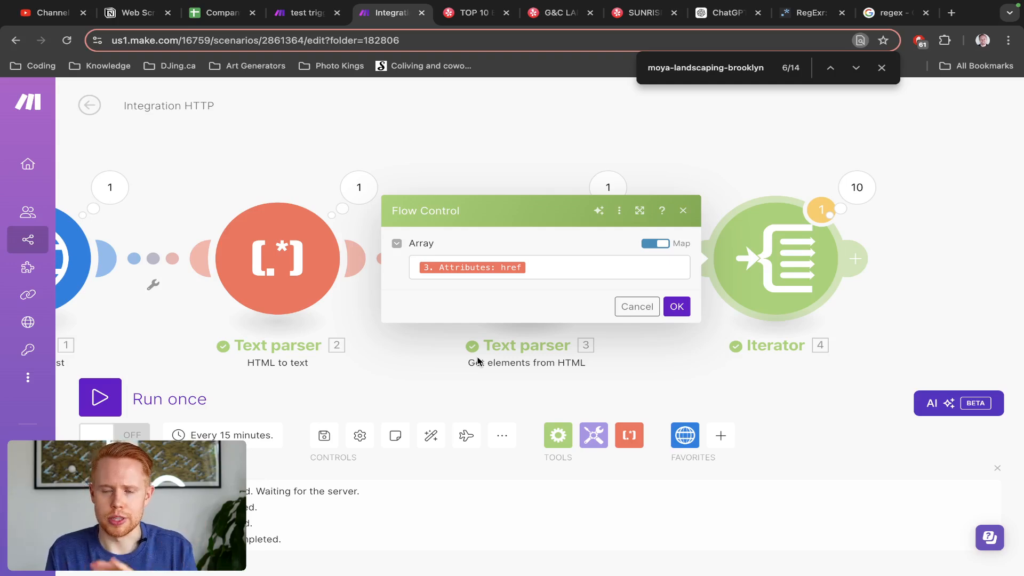
pyautogui.click(719, 195)
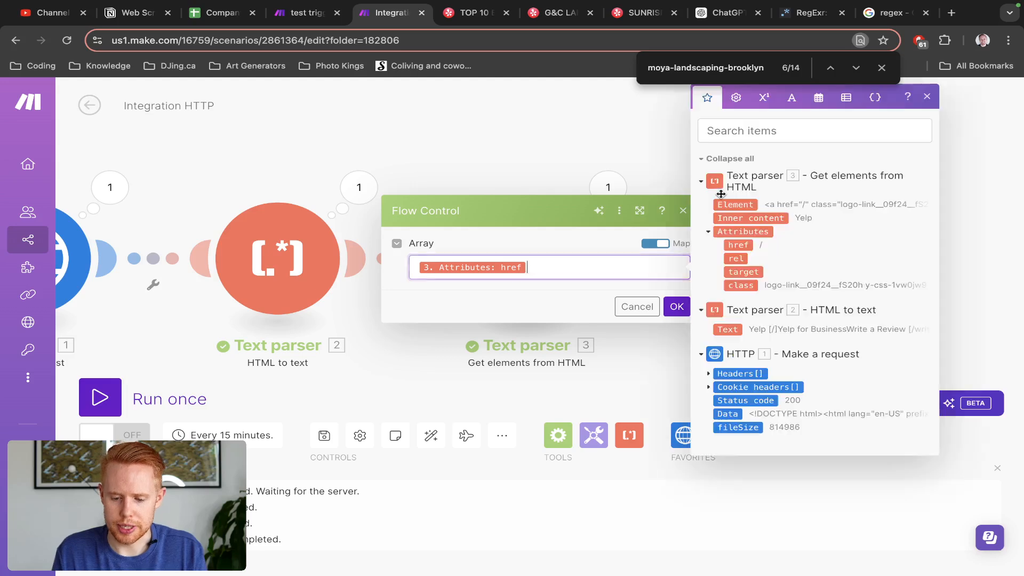
pyautogui.click(632, 148)
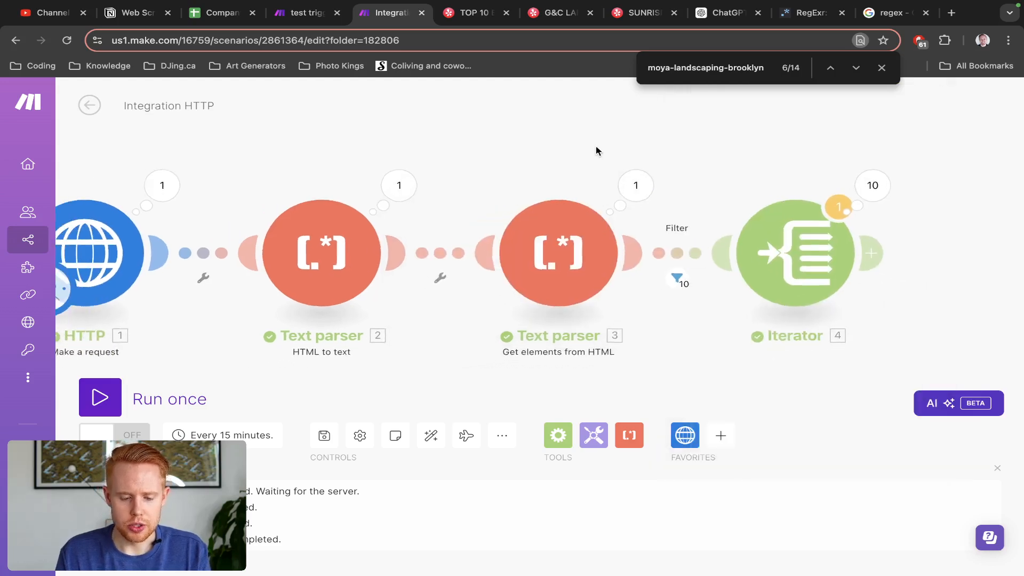
# Step: Save the scenario and add an HTTP Make a request module after the Iterator
pyautogui.click(324, 436)
pyautogui.click(324, 435)
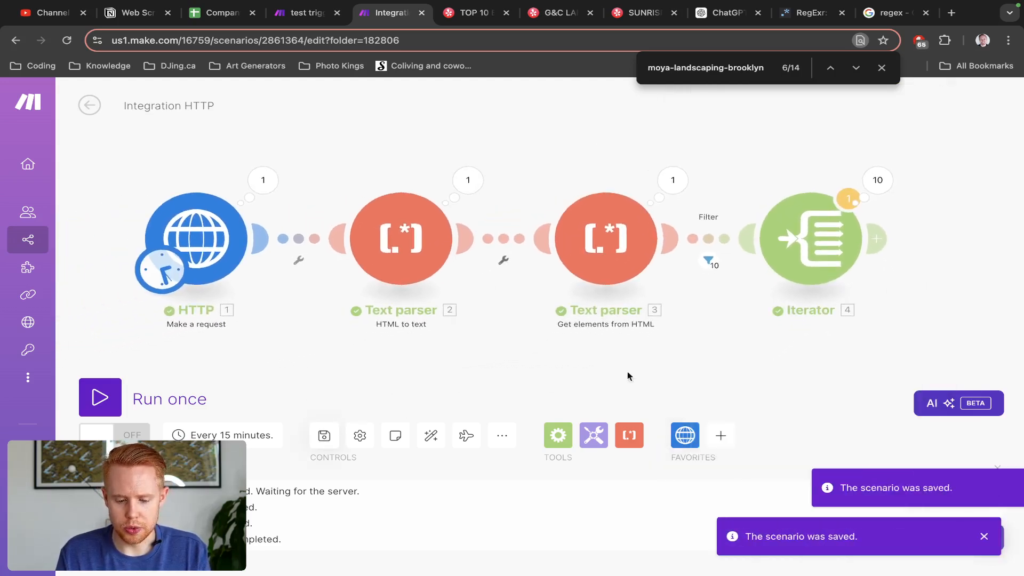
pyautogui.moveTo(766, 362); pyautogui.dragTo(565, 354)
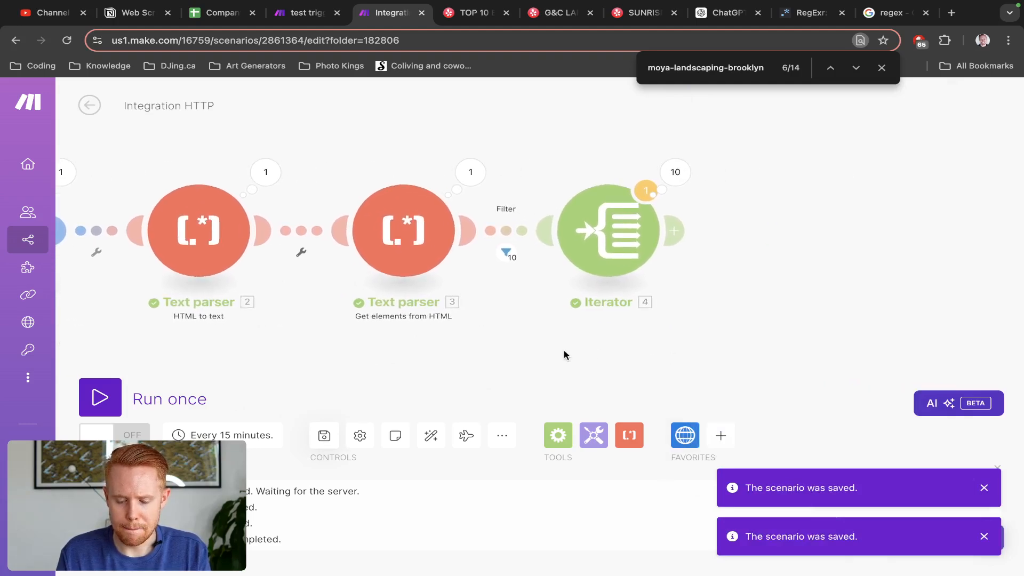
pyautogui.click(677, 232)
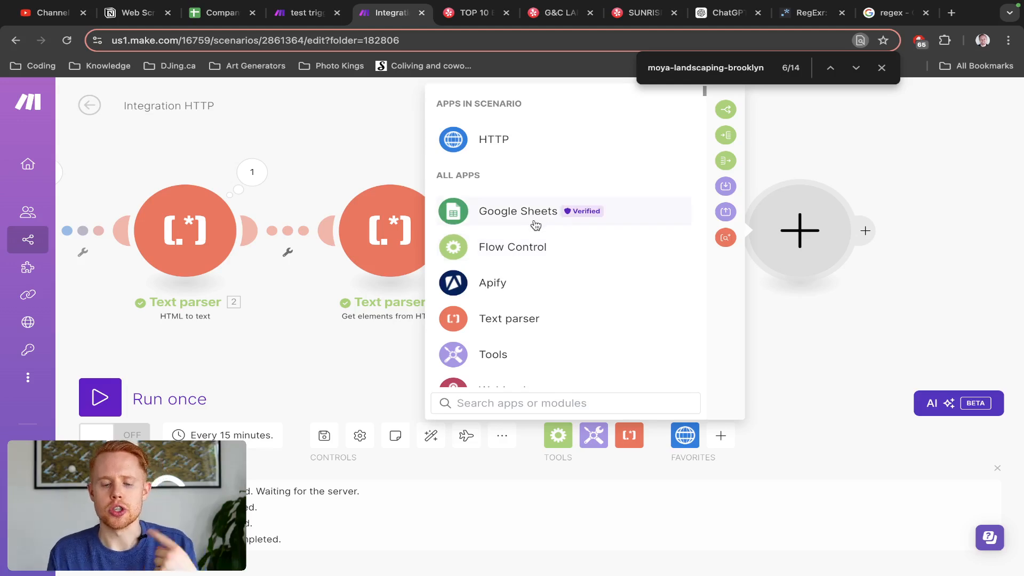
pyautogui.click(485, 143)
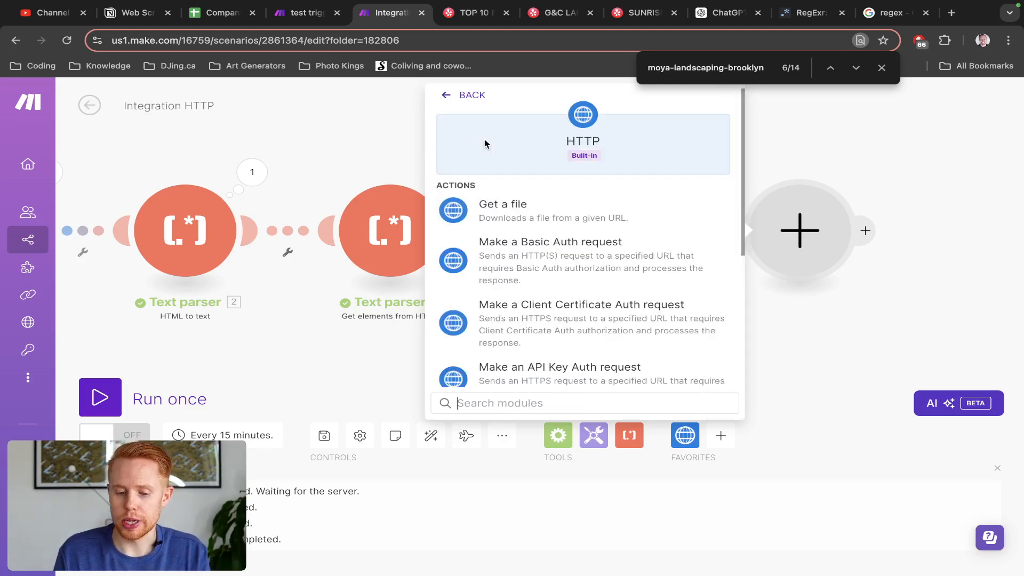
pyautogui.scroll(-3, 539, 274)
pyautogui.scroll(-3, 539, 274)
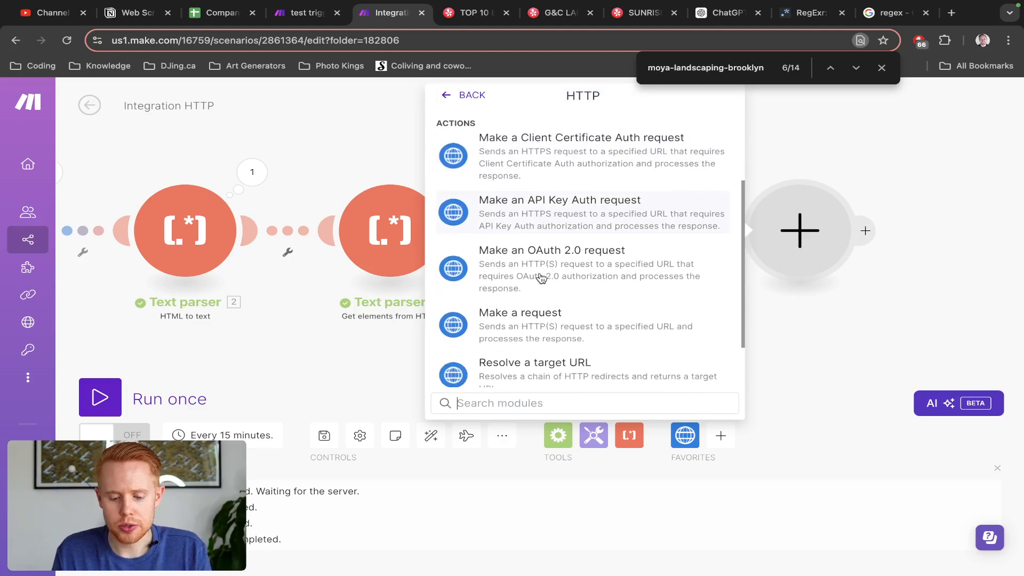
pyautogui.click(530, 293)
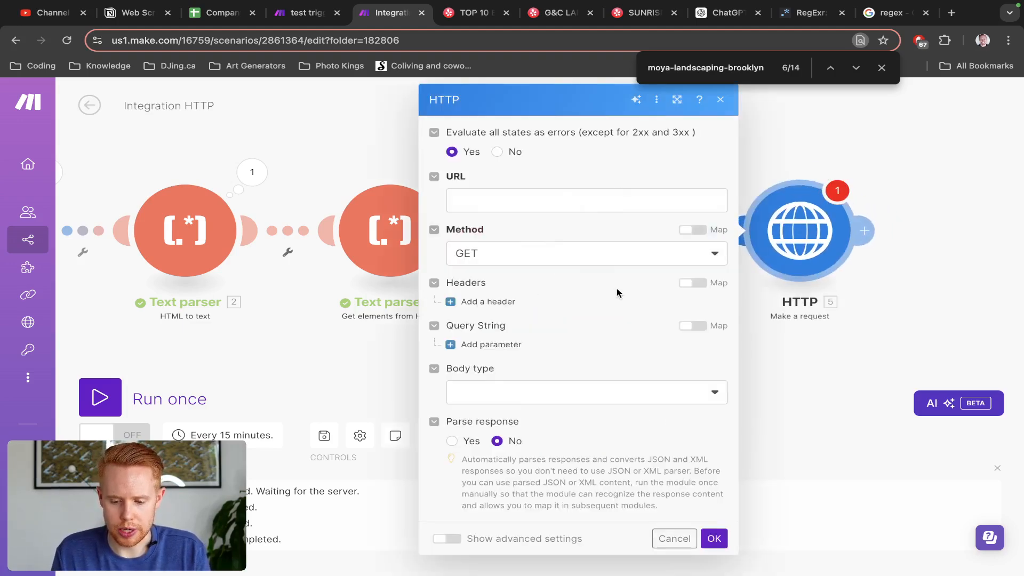
# Step: Map the Iterator's Value as the URL of the new HTTP request and confirm the module settings
pyautogui.click(514, 199)
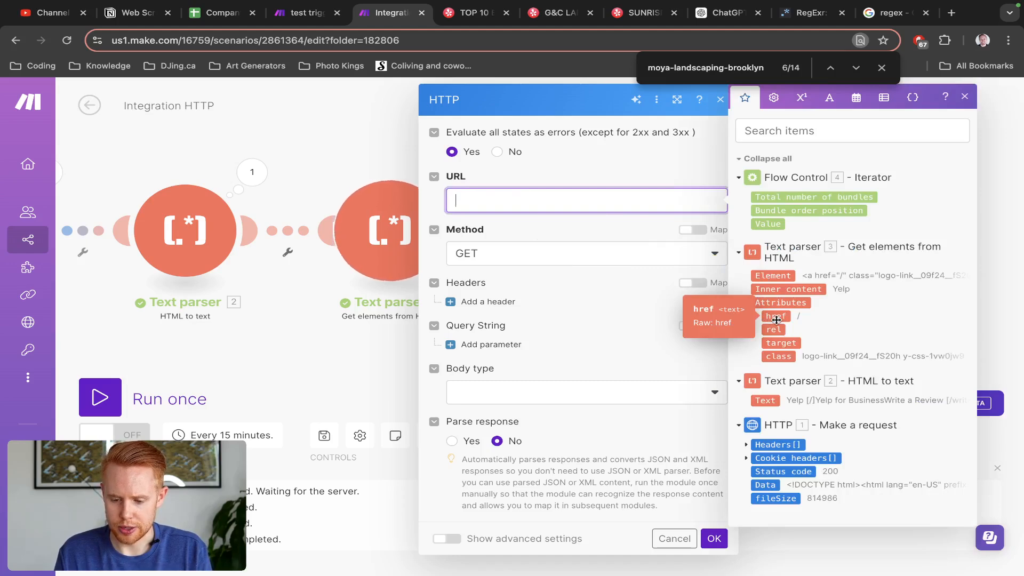
pyautogui.click(768, 225)
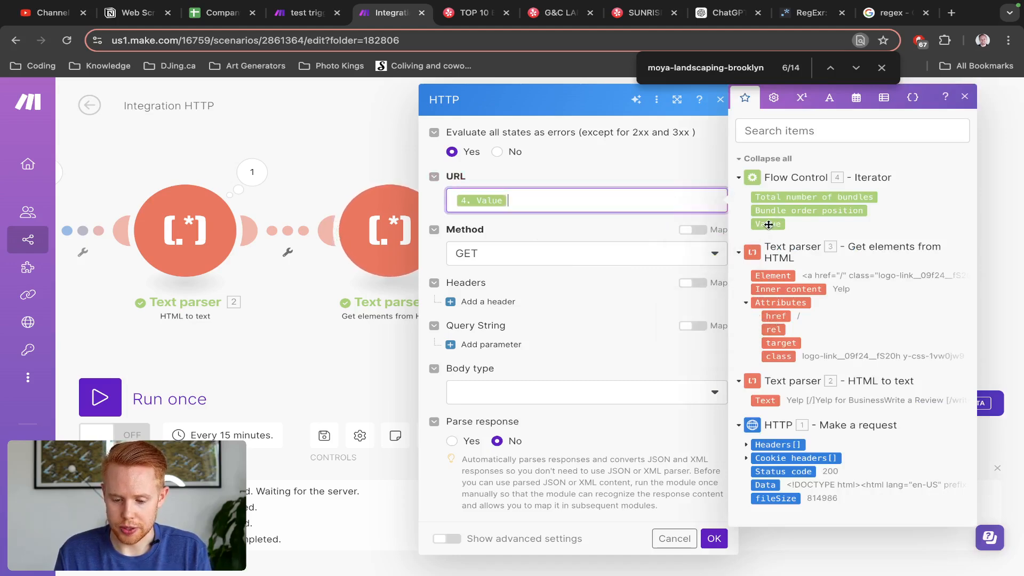
pyautogui.click(712, 536)
# Step: Open the output bundle of the Iterator's first operation and copy its /biz/ link value
pyautogui.click(661, 172)
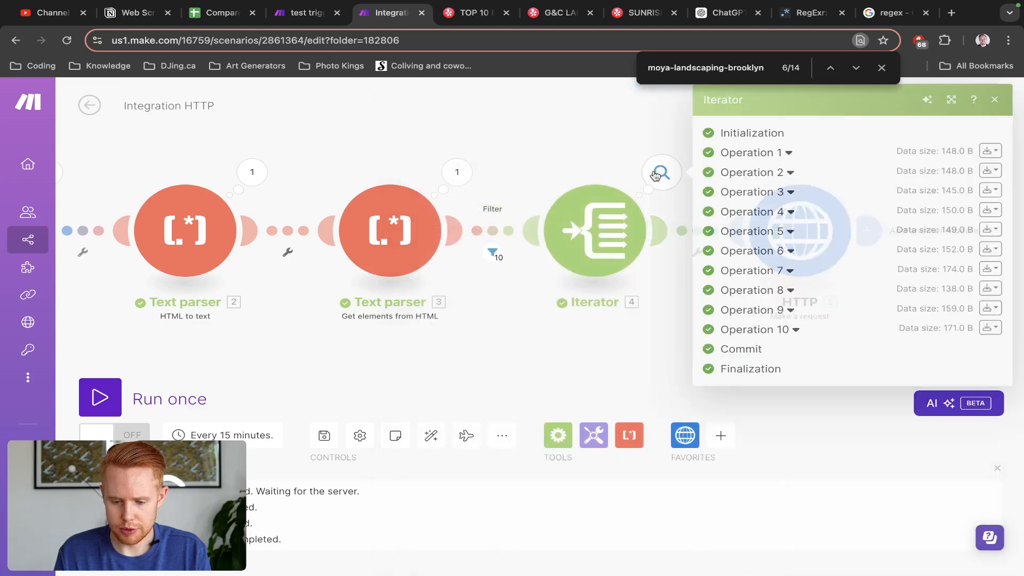
pyautogui.click(989, 150)
pyautogui.click(914, 195)
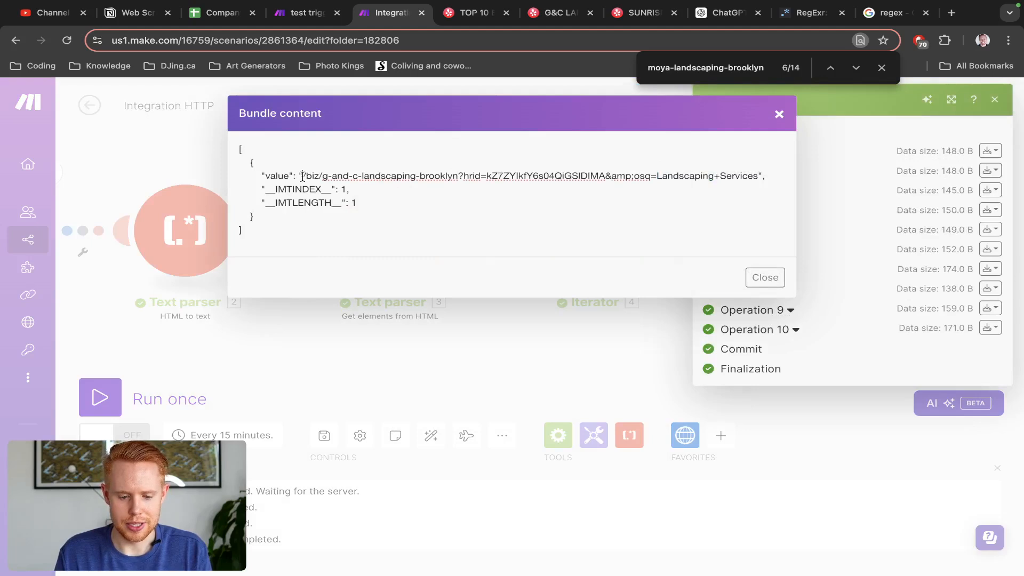
pyautogui.moveTo(305, 177); pyautogui.dragTo(754, 179)
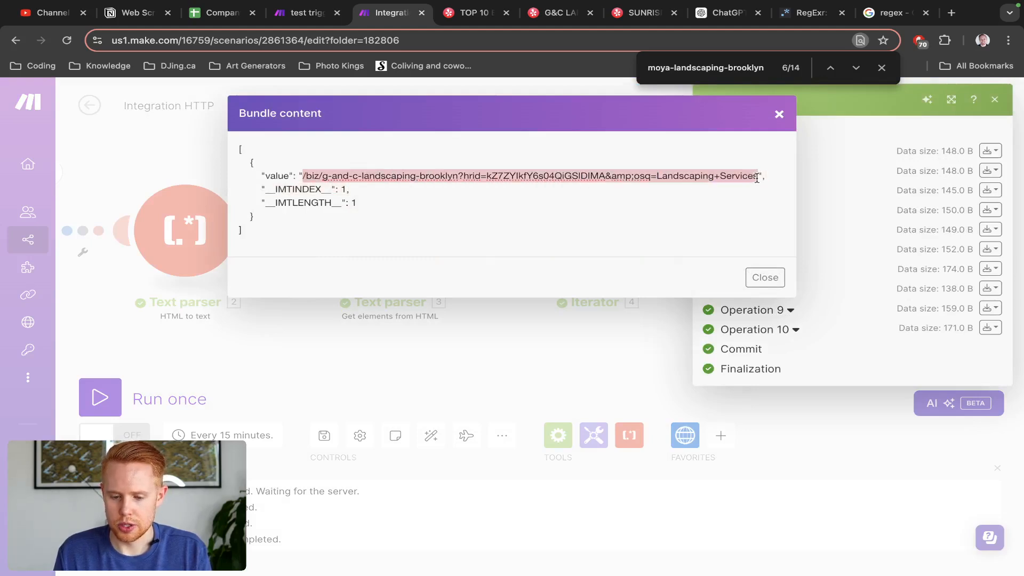
pyautogui.press('super+c')
# Step: Try to load the copied /biz/ path on its own in a new browser tab, and close that tab
pyautogui.press('super+t')
pyautogui.press('super+v')
pyautogui.press('Return')
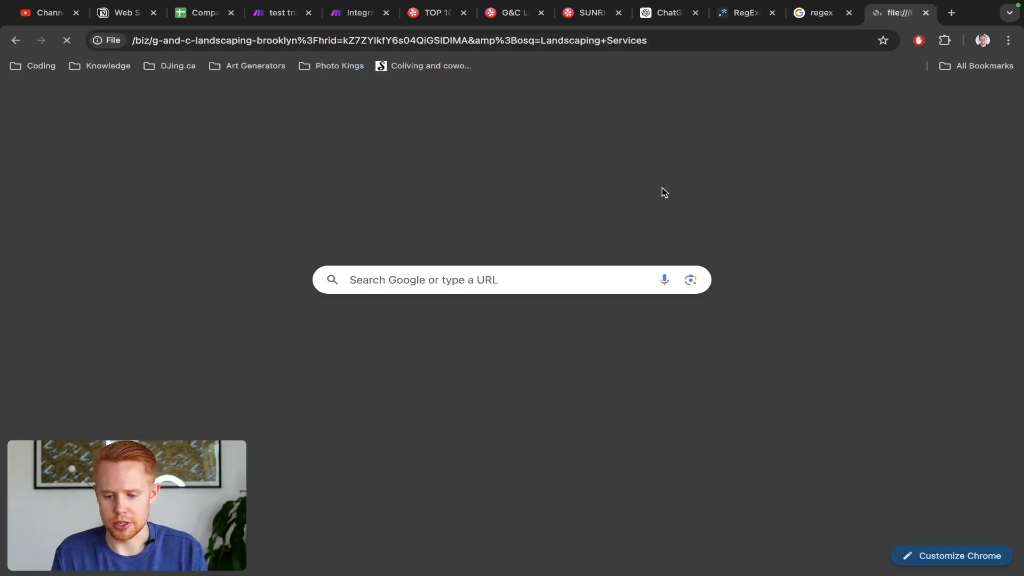
pyautogui.press('super+w')
pyautogui.hotkey('ctrl', 'Tab')
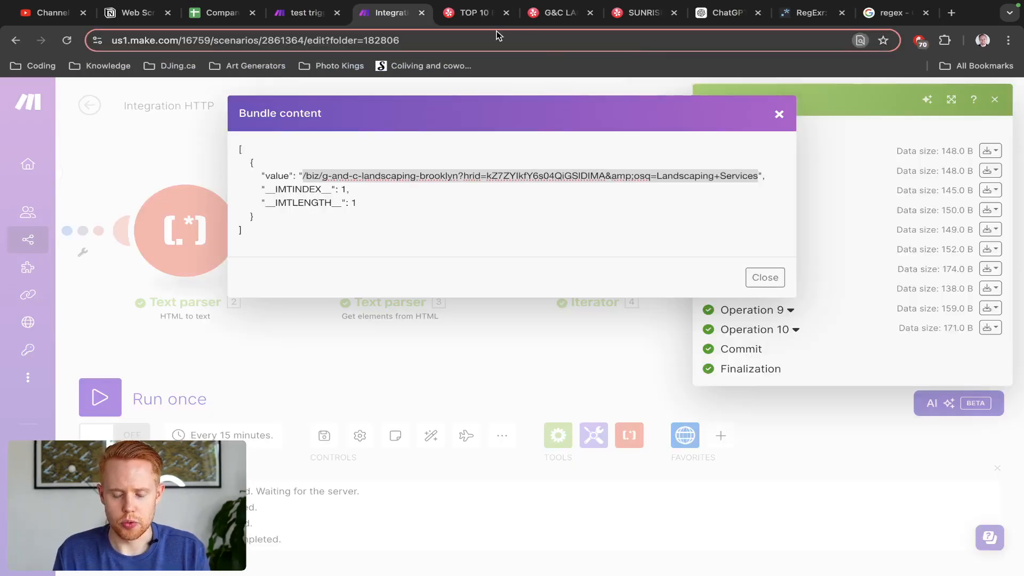
pyautogui.hotkey('ctrl', 'Tab')
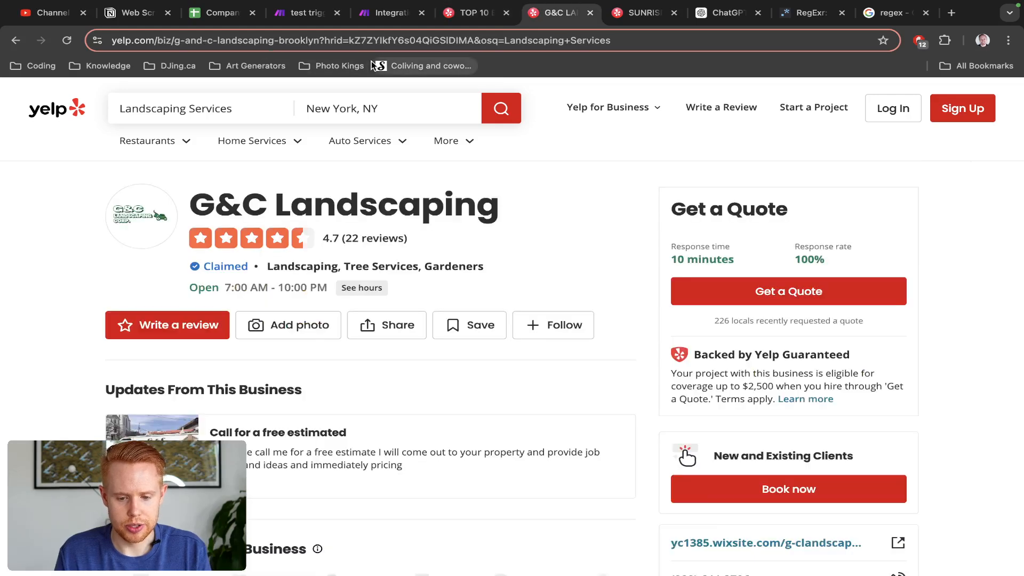
pyautogui.doubleClick(140, 42)
pyautogui.press('shift+super+Left')
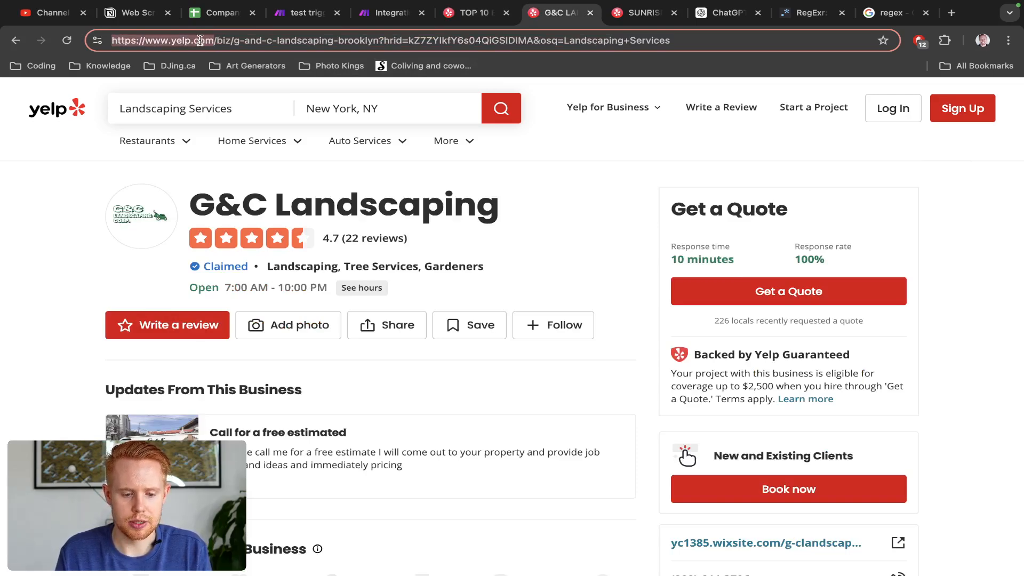
pyautogui.hotkey('ctrl', 'shift', 'Tab')
pyautogui.hotkey('ctrl', 'shift', 'Tab')
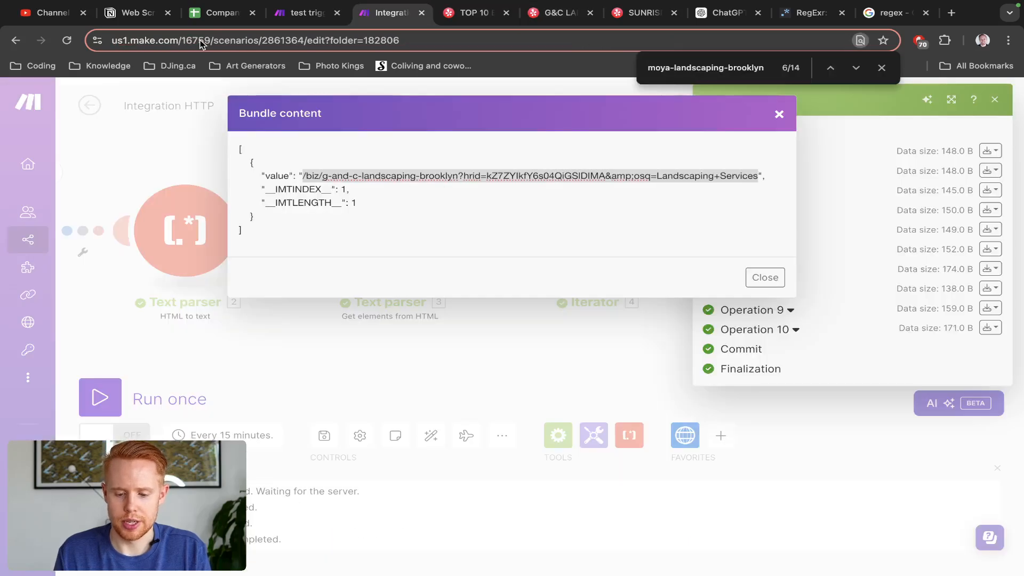
pyautogui.click(760, 282)
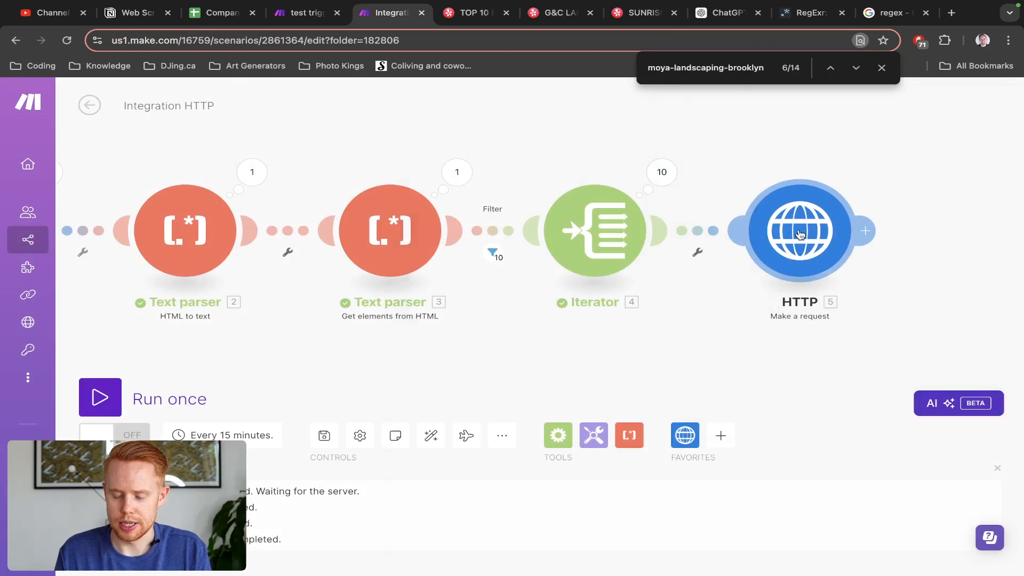
pyautogui.click(799, 231)
pyautogui.click(550, 203)
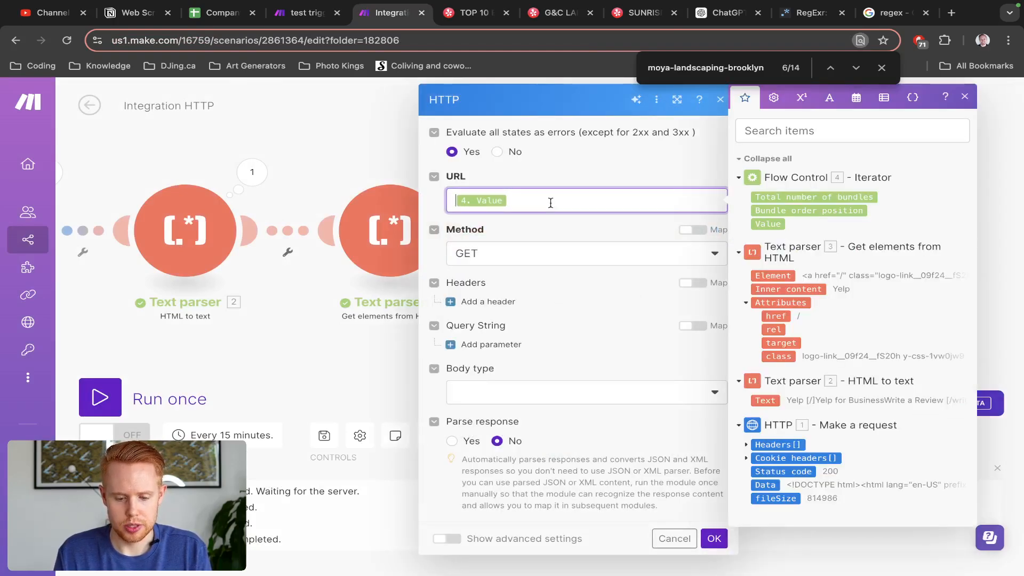
pyautogui.press('super+v')
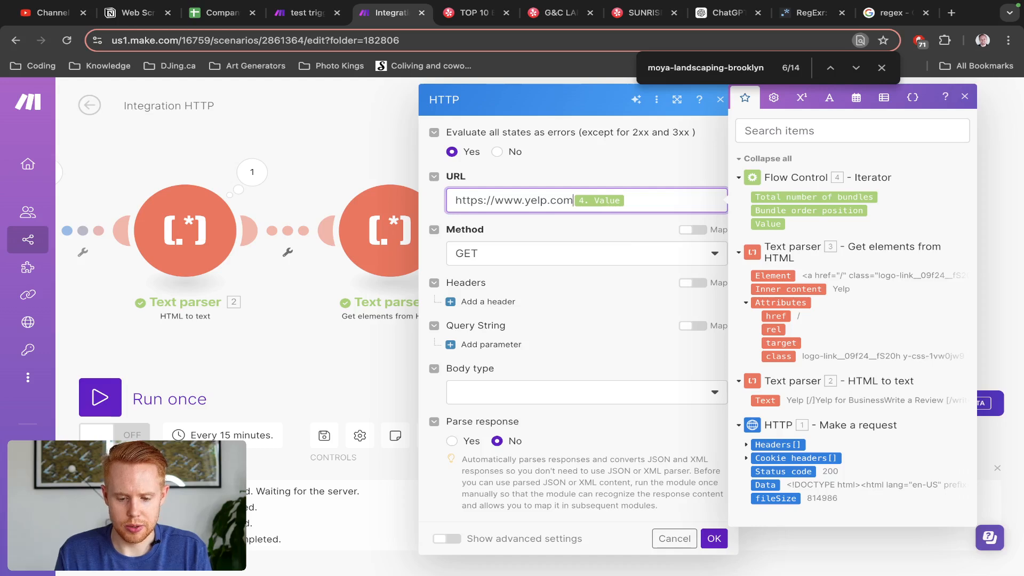
pyautogui.click(547, 293)
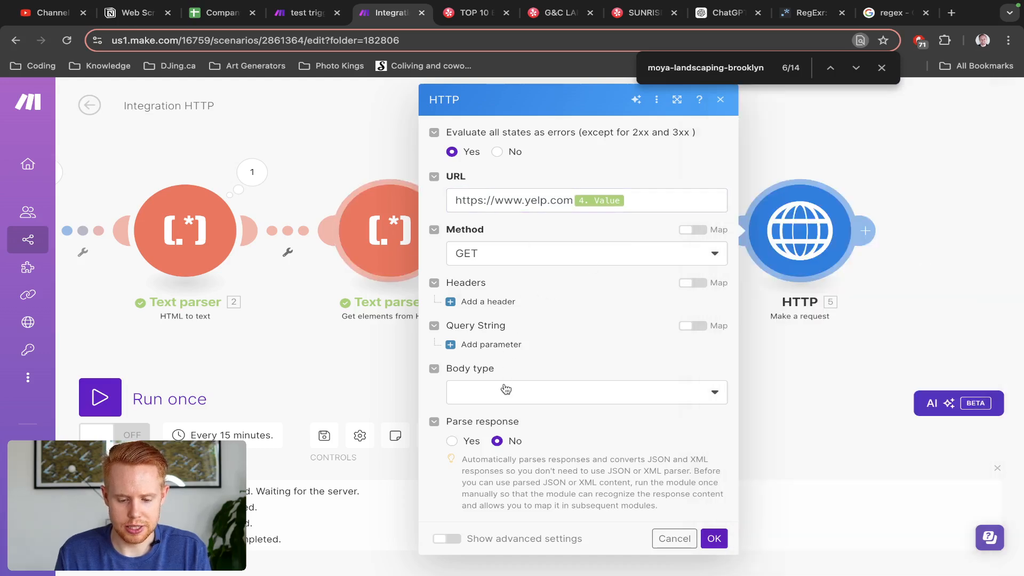
# Step: Set the HTTP request's body type to Application/x-www-form-urlencoded and confirm the module settings
pyautogui.click(552, 394)
pyautogui.click(551, 456)
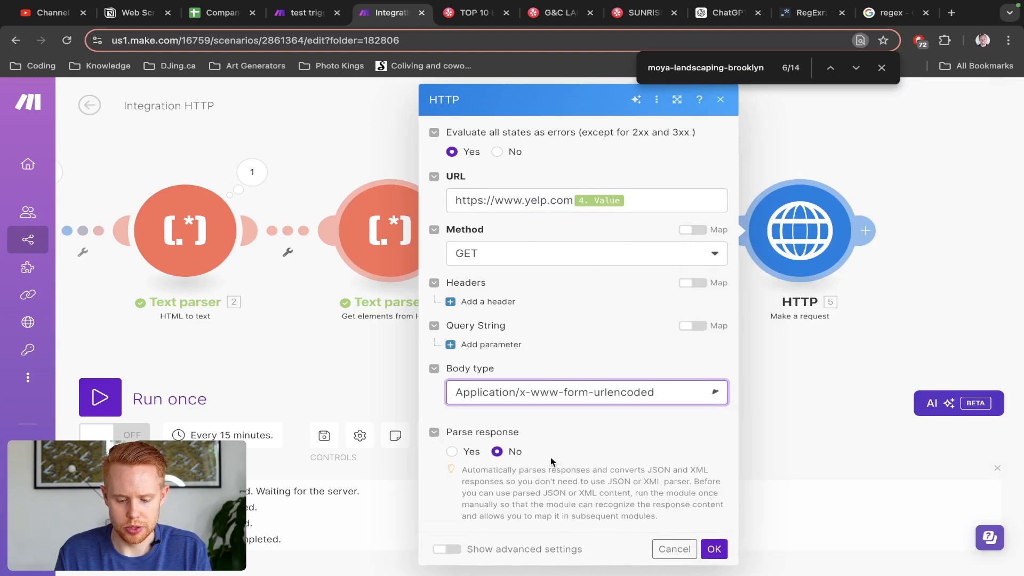
pyautogui.click(714, 553)
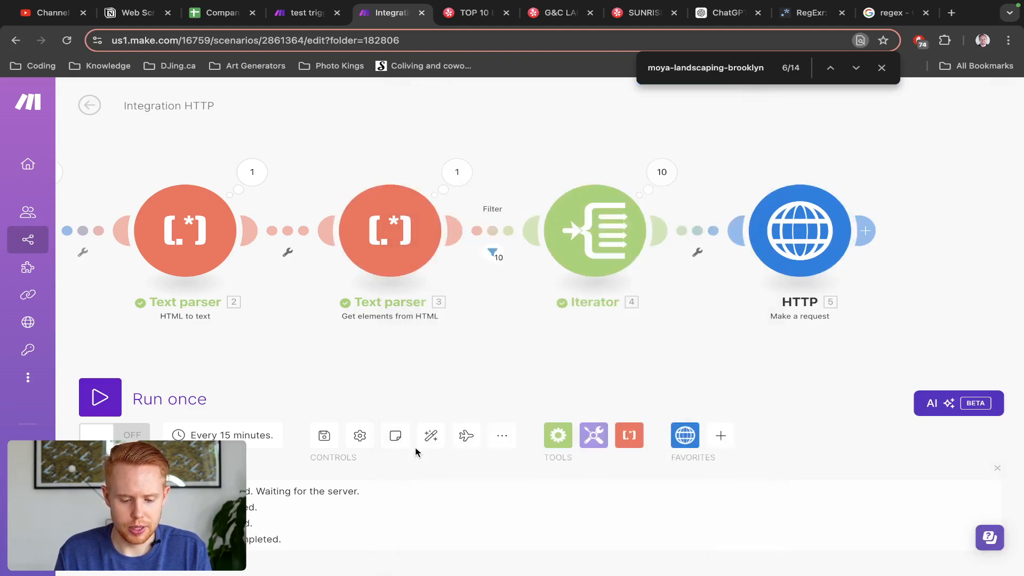
# Step: Save the scenario and run it once
pyautogui.click(319, 437)
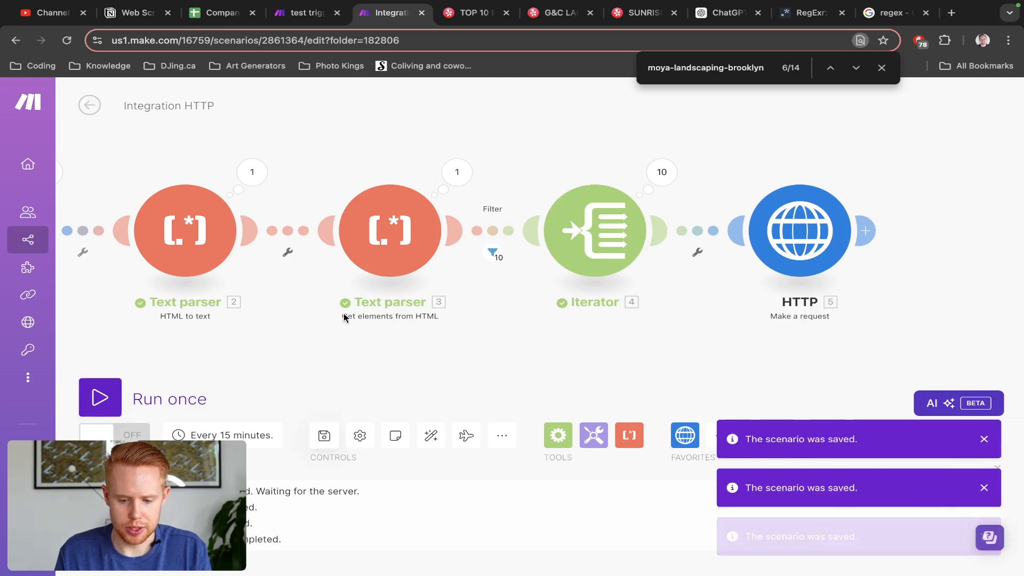
pyautogui.click(107, 393)
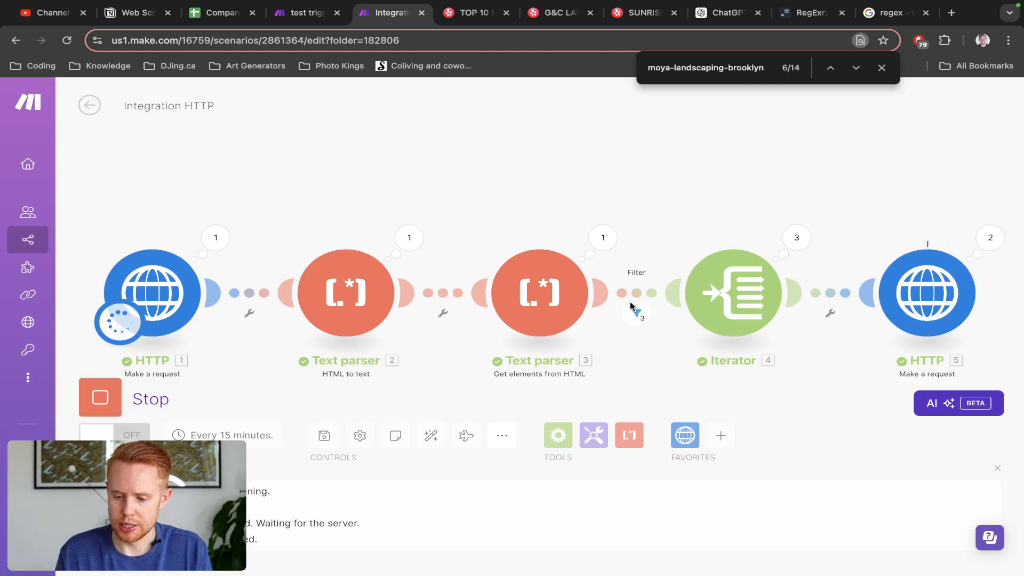
# Step: Examine the response data from the first operation of the HTTP module after the Iterator, and close its output
pyautogui.click(989, 238)
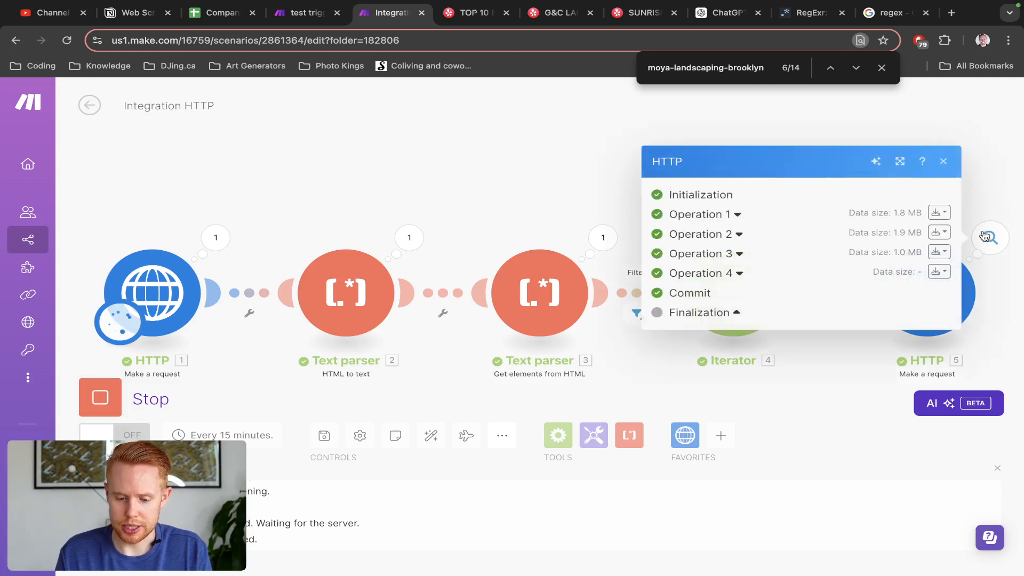
pyautogui.click(940, 214)
pyautogui.click(870, 257)
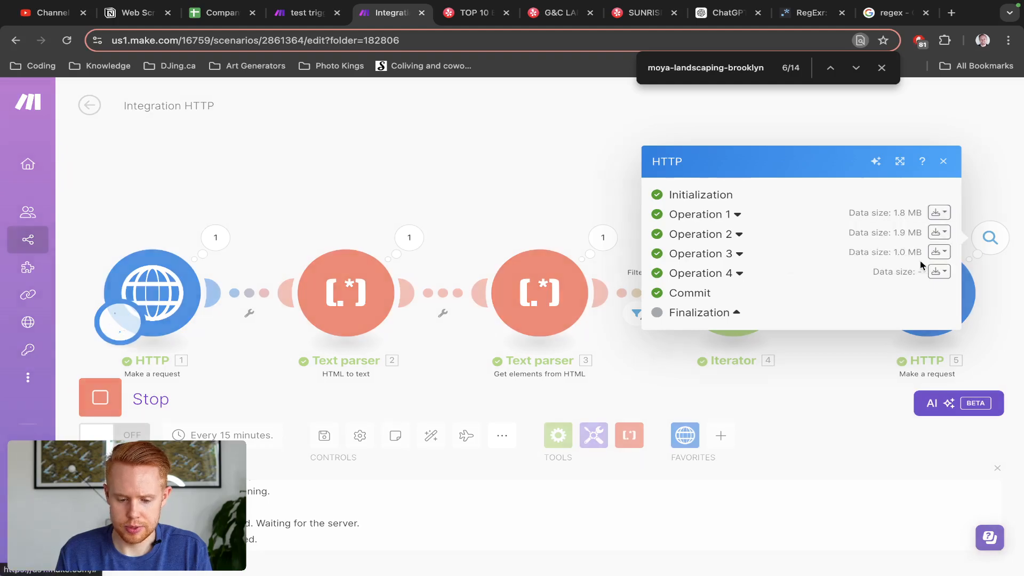
pyautogui.scroll(-15, 440, 271)
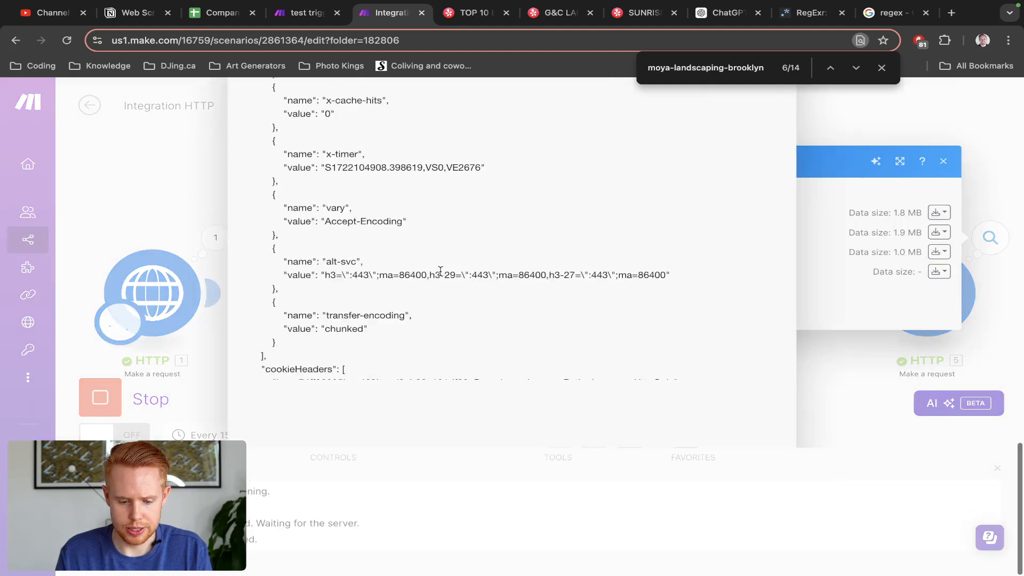
pyautogui.scroll(8, 440, 271)
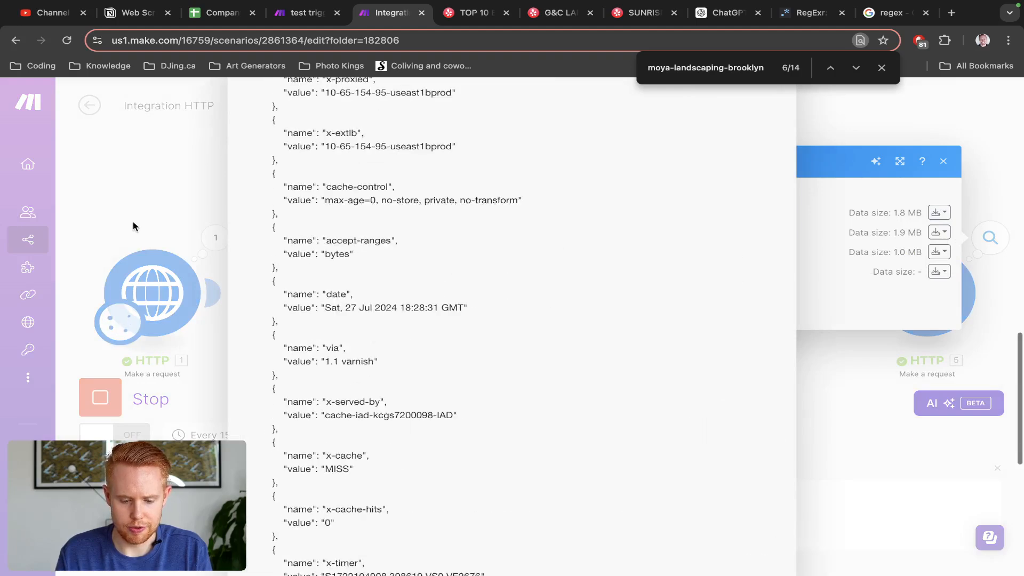
pyautogui.click(133, 222)
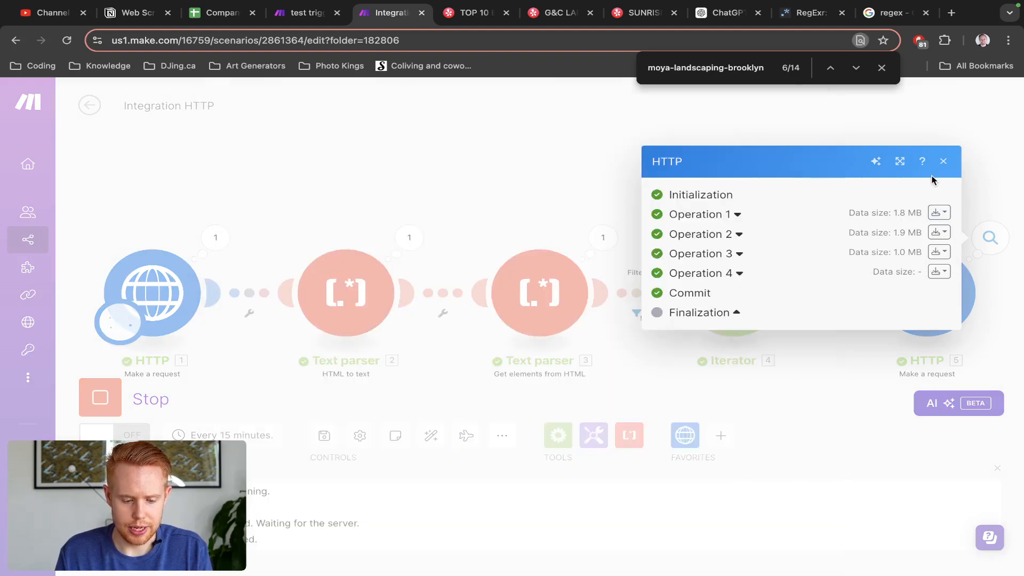
pyautogui.click(943, 161)
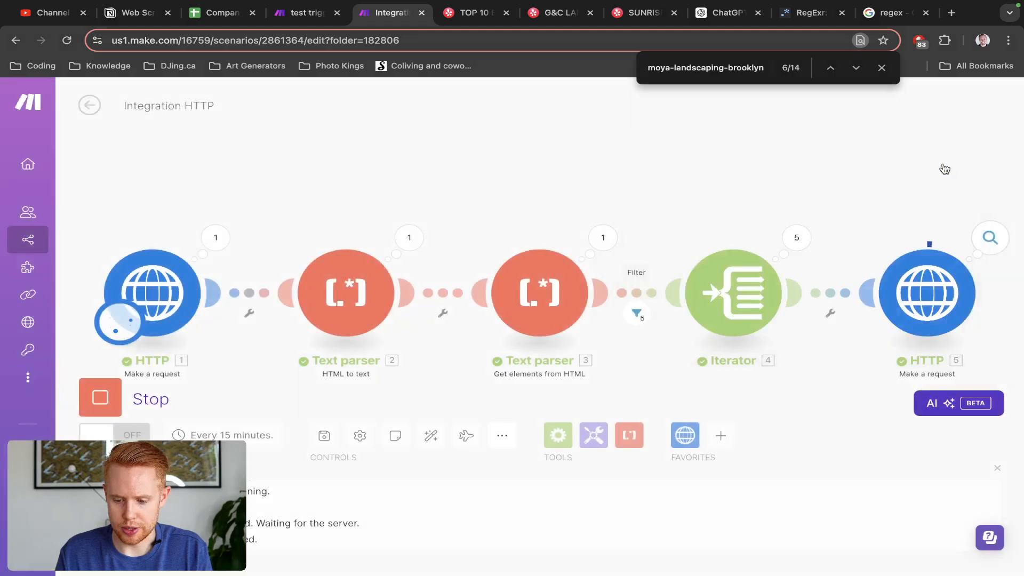
# Step: Stop the running scenario execution and bring the Iterator and final HTTP modules into view
pyautogui.click(104, 396)
pyautogui.click(106, 395)
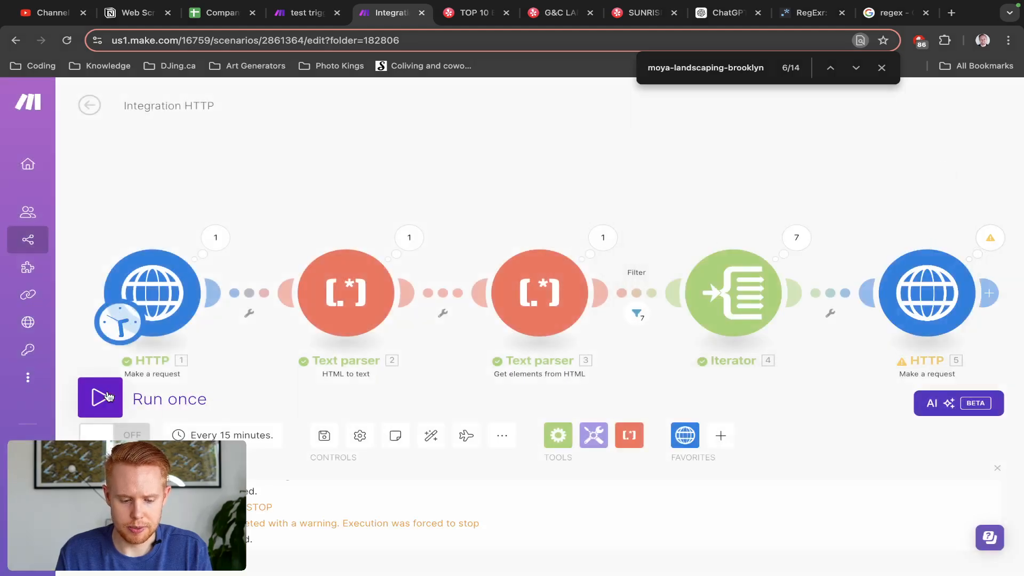
pyautogui.moveTo(881, 183); pyautogui.dragTo(673, 147)
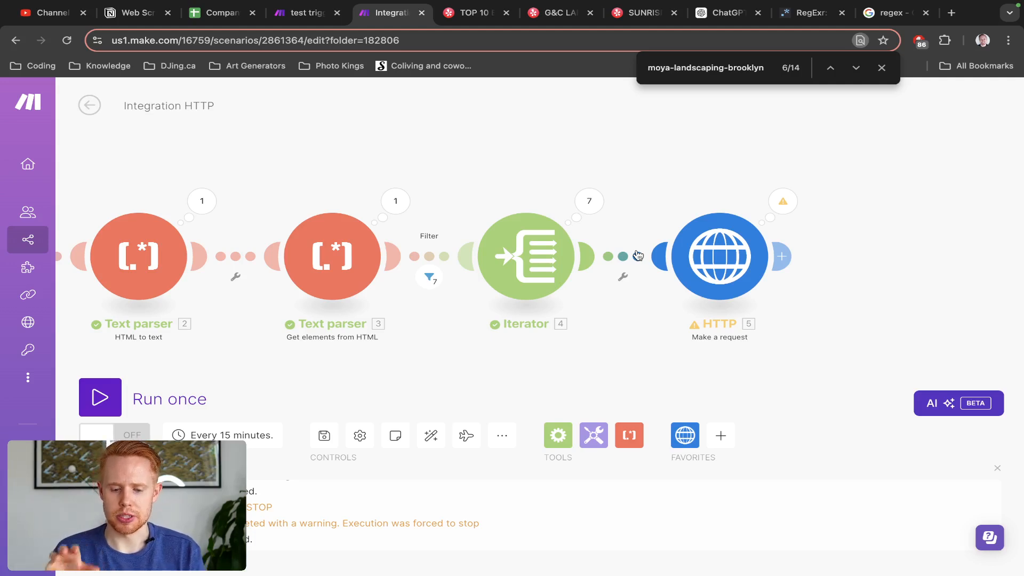
pyautogui.hotkey('ctrl', 'Tab')
pyautogui.hotkey('ctrl', 'Tab')
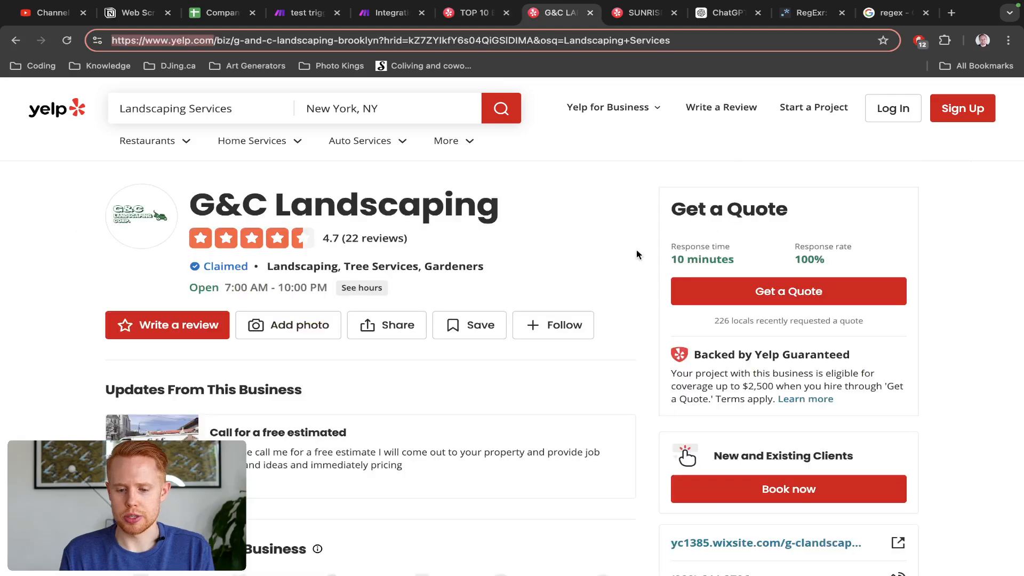
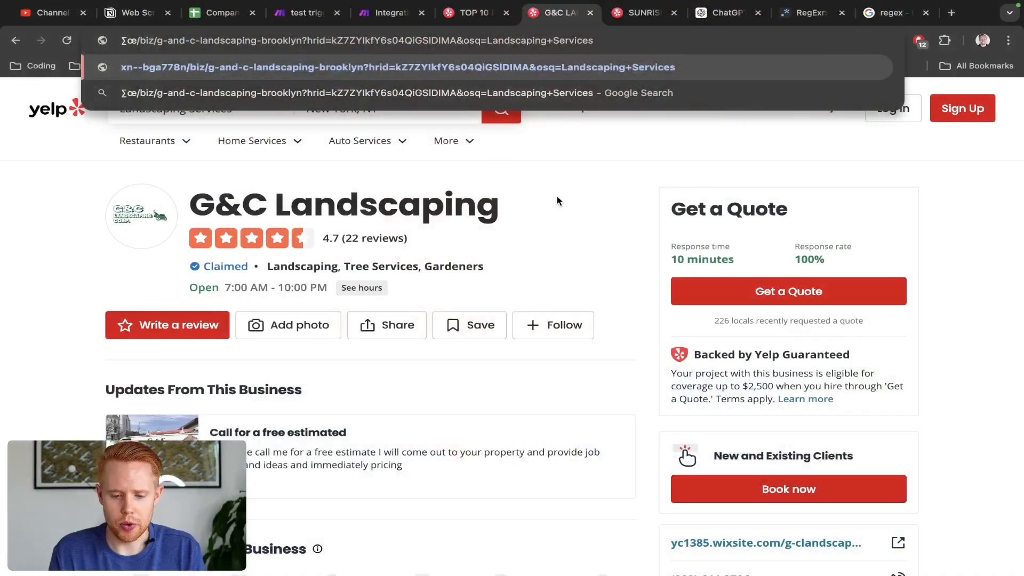
pyautogui.write('∑œ')
pyautogui.click(556, 197)
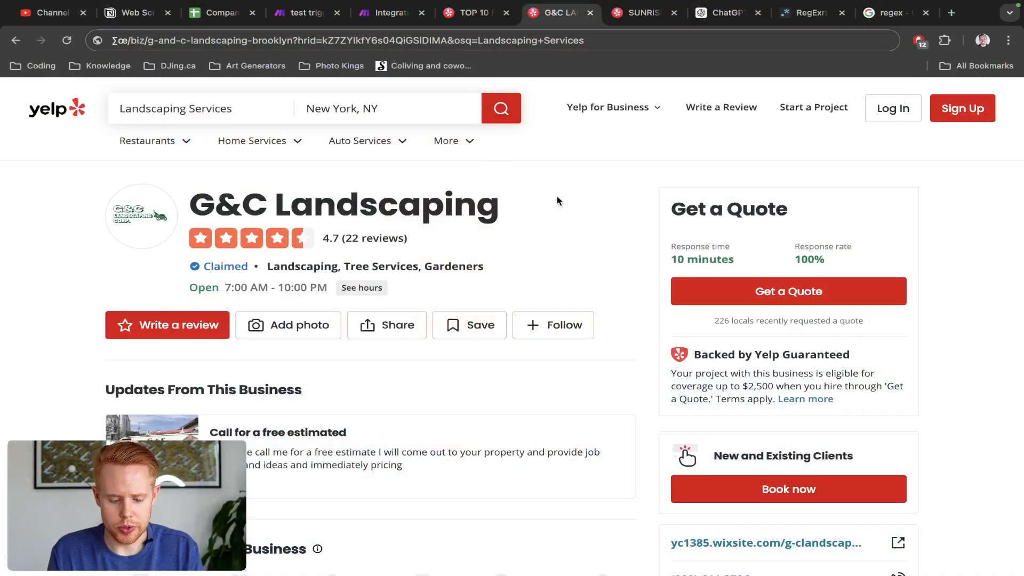
pyautogui.hotkey('ctrl', 'shift', 'Tab')
pyautogui.hotkey('ctrl', 'shift', 'Tab')
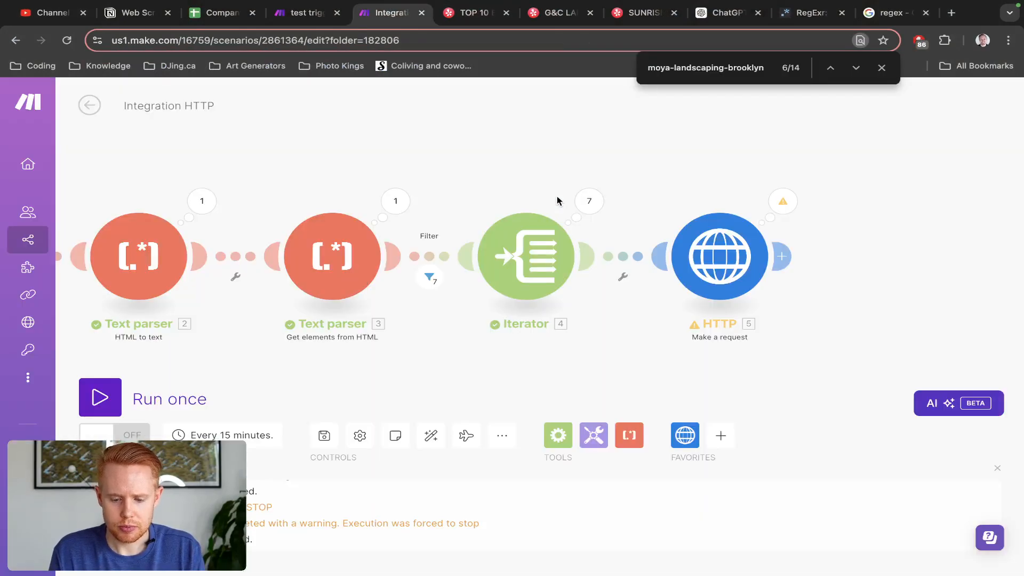
# Step: Insert a Tools Sleep module between the Iterator and the final HTTP request
pyautogui.click(617, 256)
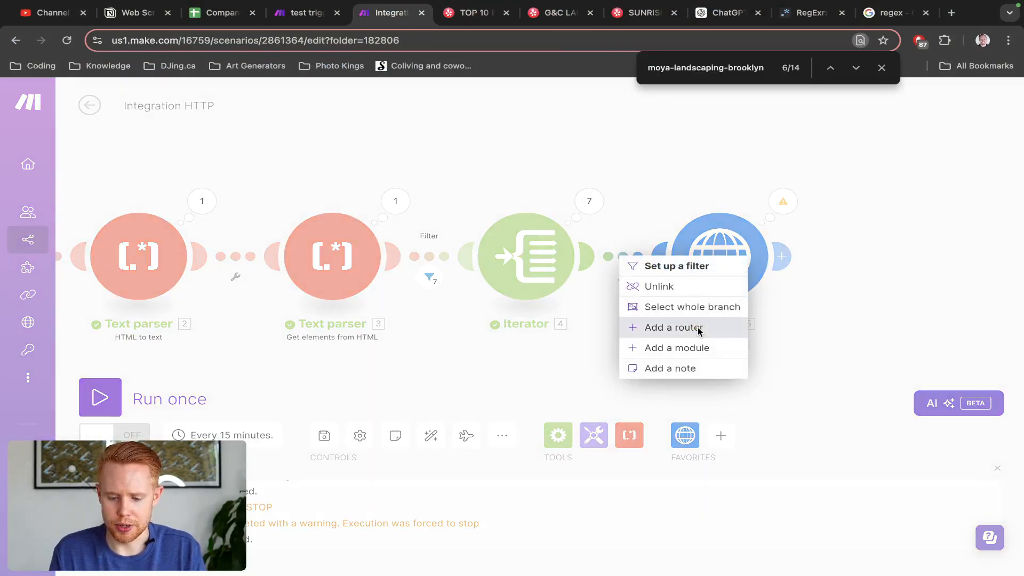
pyautogui.click(703, 354)
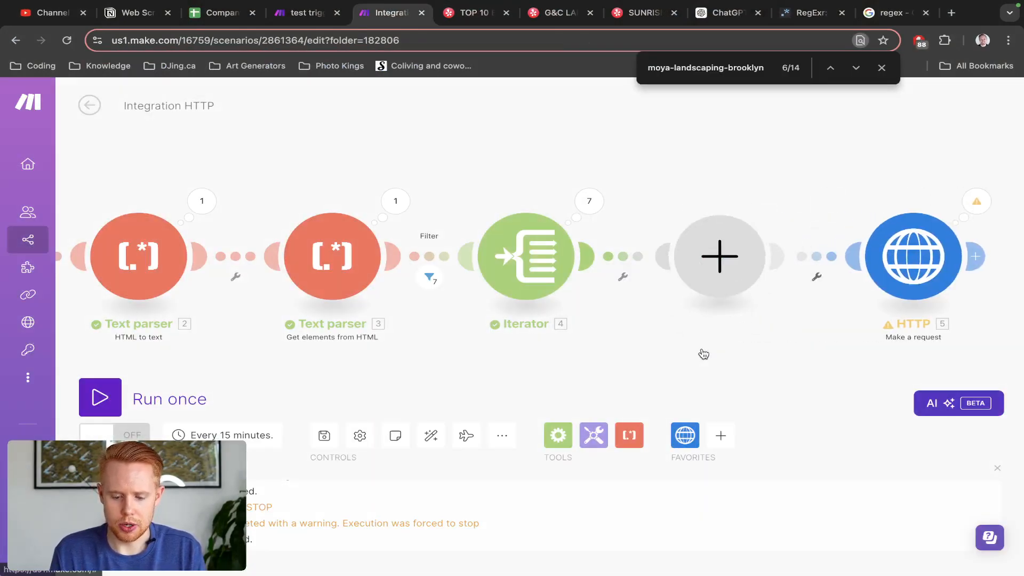
pyautogui.click(753, 380)
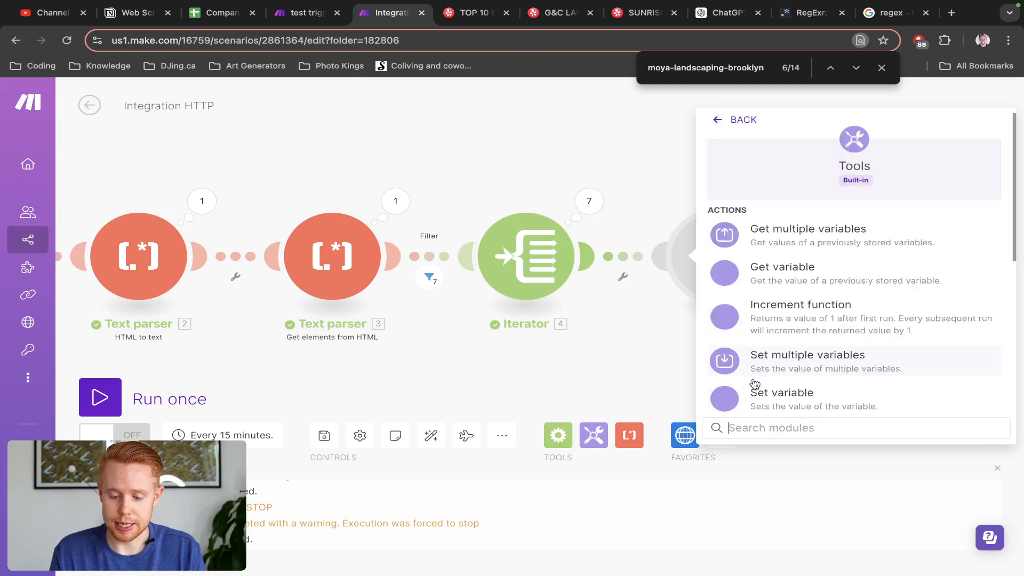
pyautogui.scroll(-4, 773, 320)
pyautogui.click(766, 241)
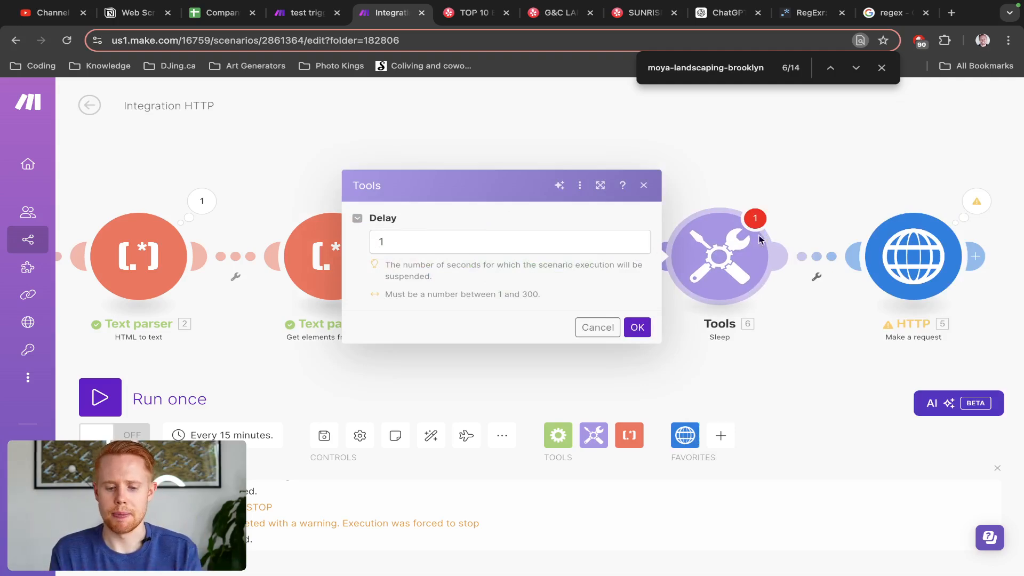
# Step: Set the Sleep module's delay to 15 seconds, confirm it, and run the scenario once
pyautogui.click(516, 241)
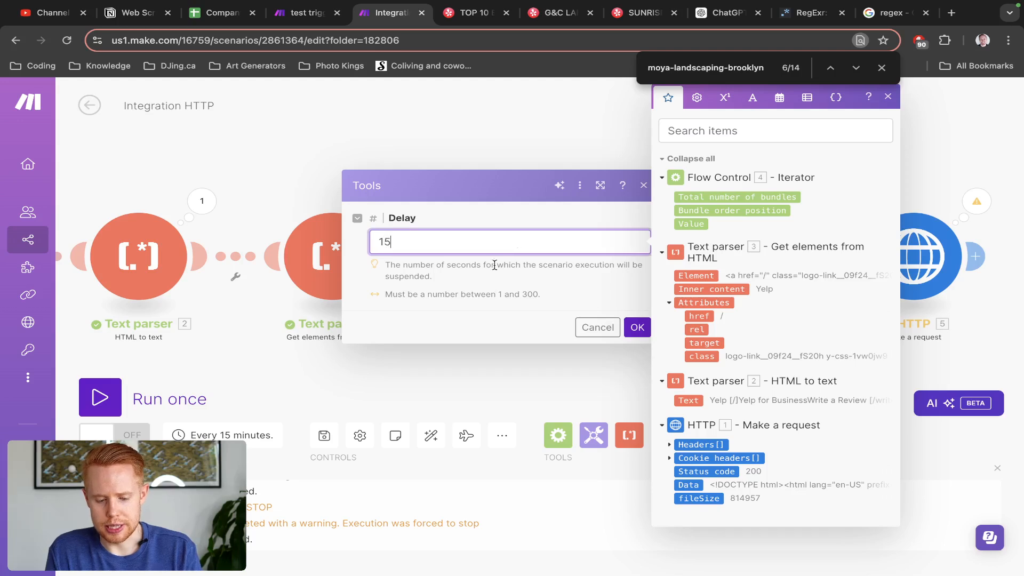
pyautogui.click(637, 327)
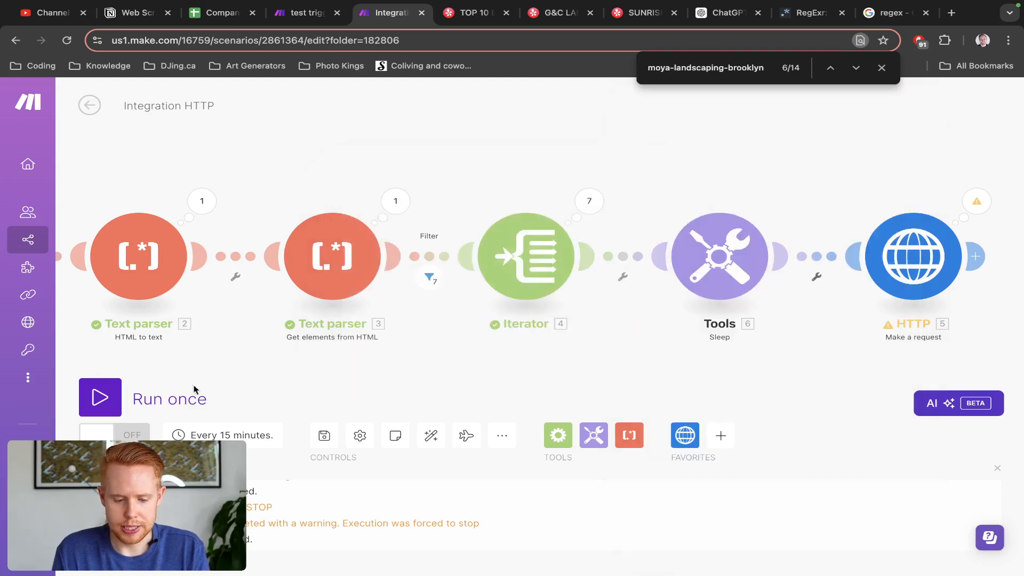
pyautogui.click(100, 399)
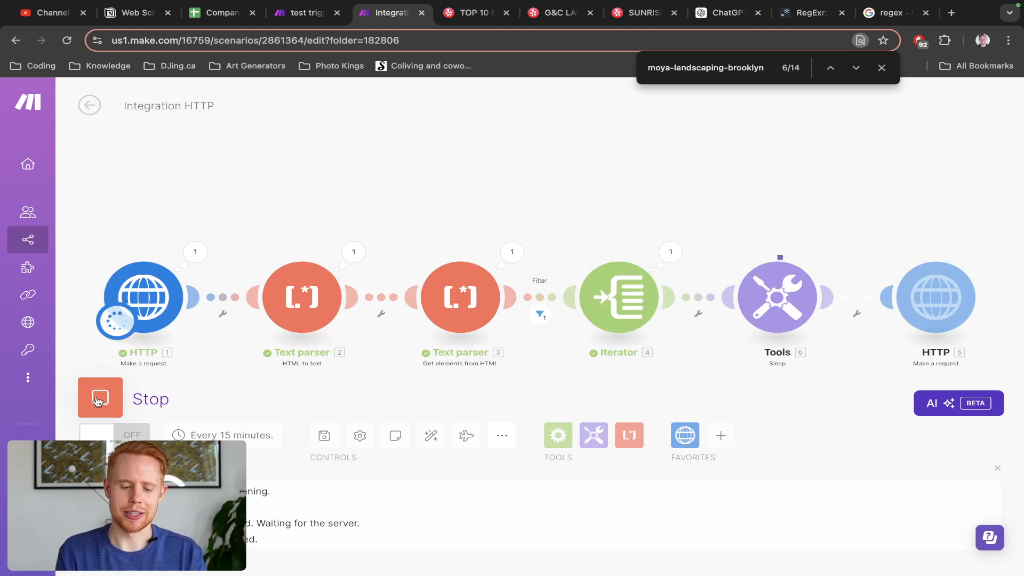
# Step: Stop the running scenario execution and check the filter setup between the Iterator and the Sleep module
pyautogui.click(98, 400)
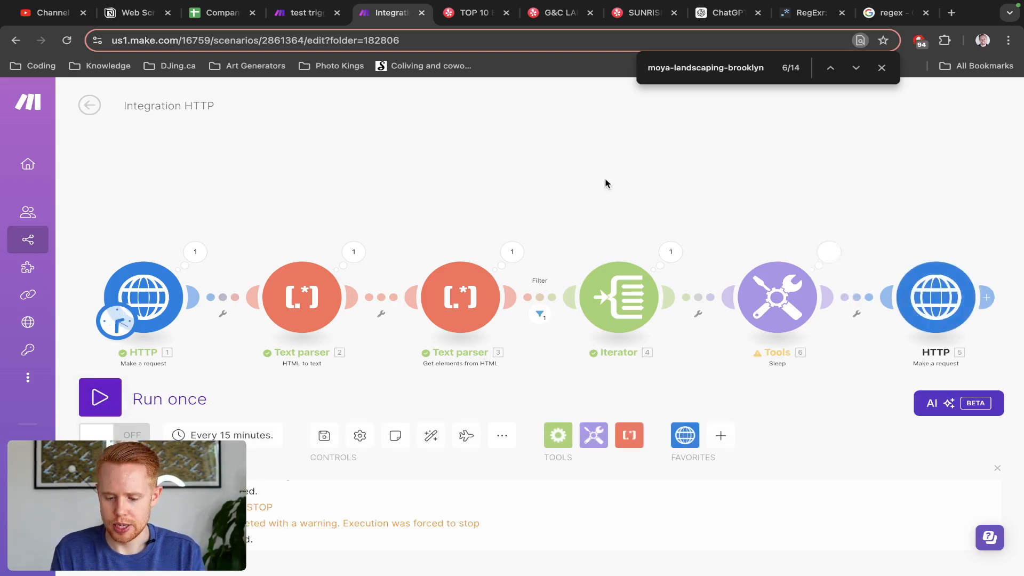
pyautogui.moveTo(594, 183); pyautogui.dragTo(531, 168)
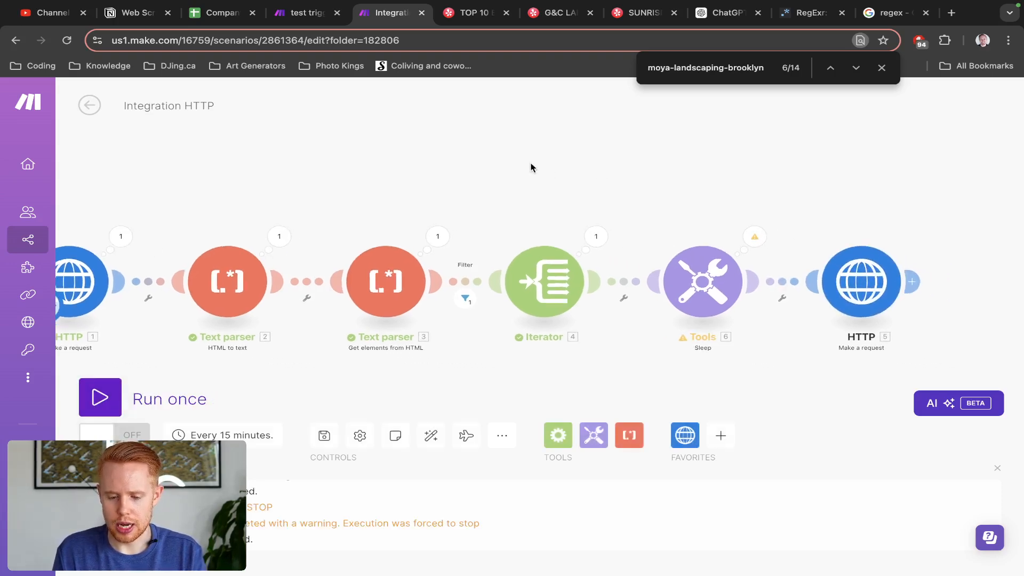
pyautogui.click(627, 290)
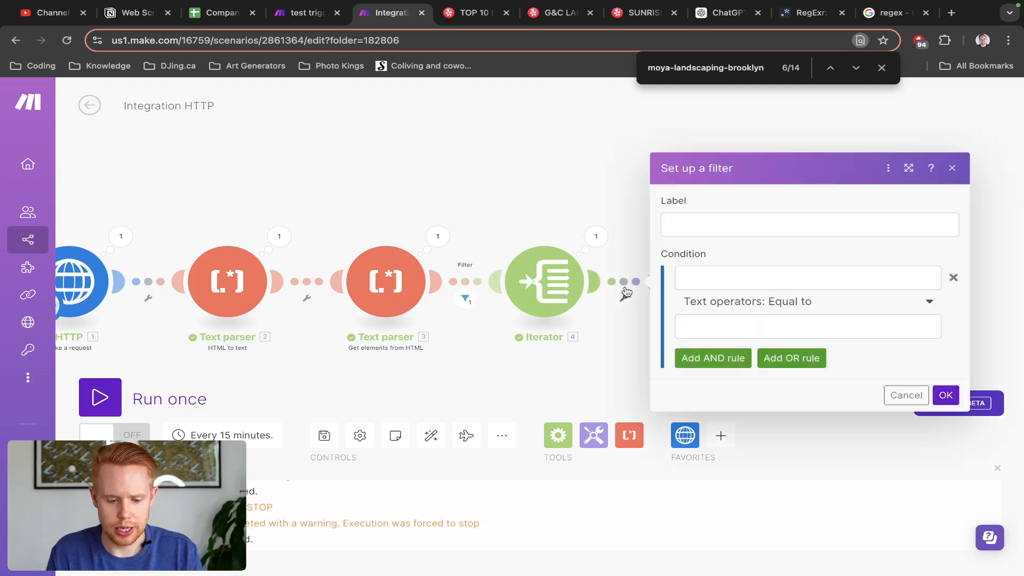
pyautogui.click(544, 208)
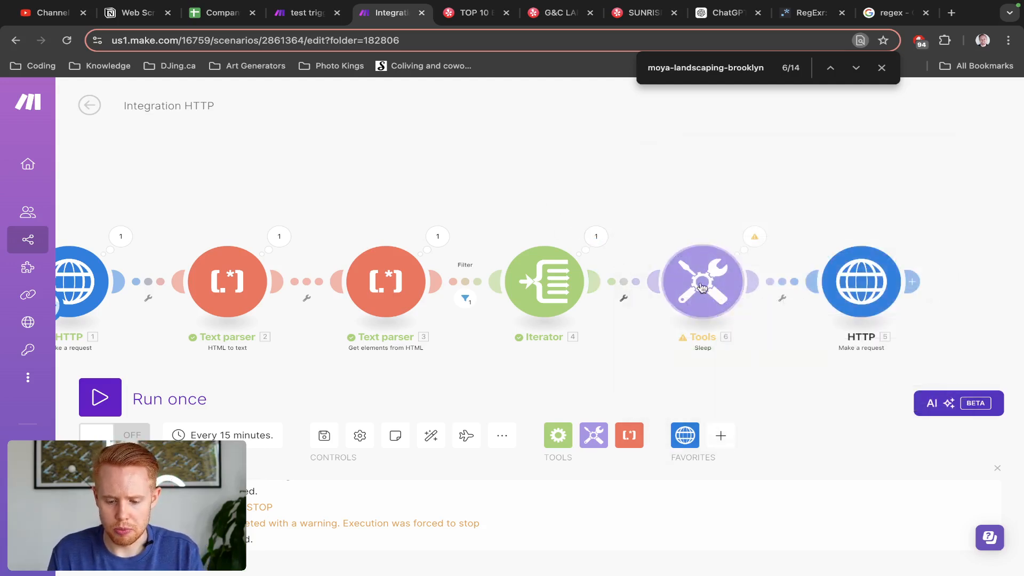
# Step: Copy the full /biz/g-and-c-landscaping-brooklyn value from the Iterator's first operation output and close the output
pyautogui.click(596, 236)
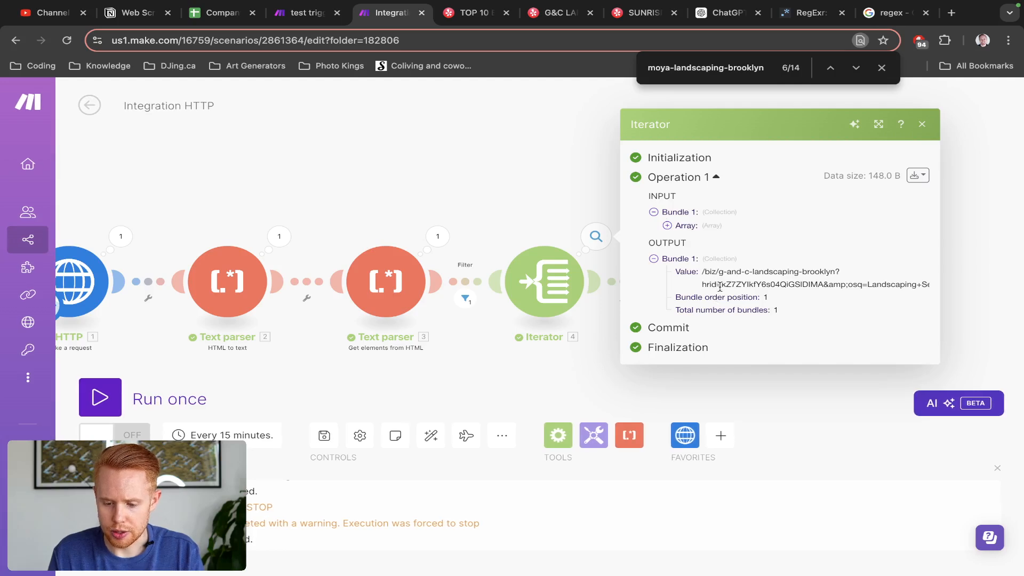
pyautogui.moveTo(701, 271); pyautogui.dragTo(931, 291)
pyautogui.click(821, 297)
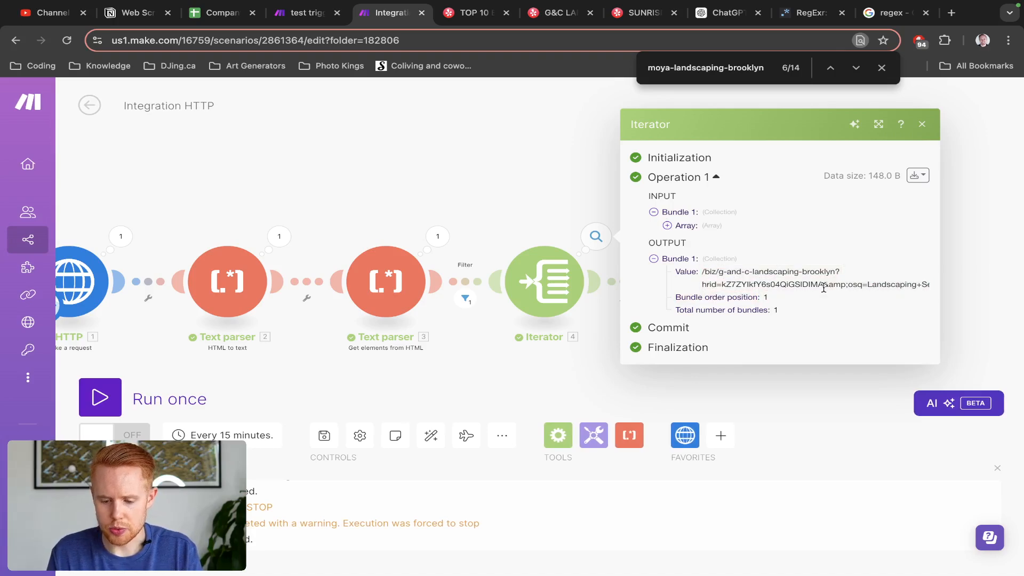
pyautogui.tripleClick(823, 288)
pyautogui.click(495, 223)
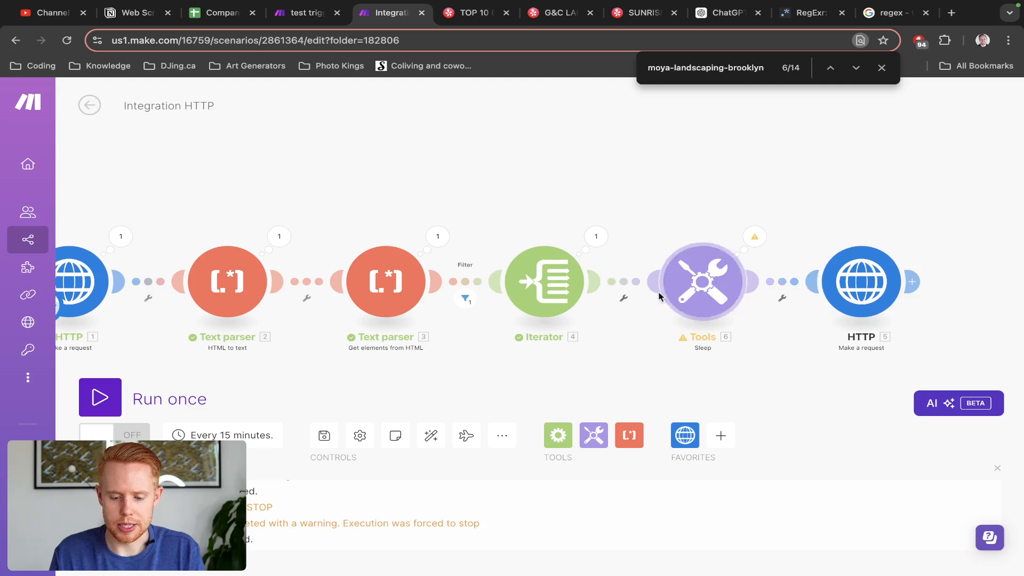
# Step: Add a filter labelled "Filter" between the Iterator and Sleep modules, requiring the Iterator's Value to equal the copied /biz/g-and-c-landscaping-brooklyn link
pyautogui.click(628, 281)
pyautogui.click(690, 225)
pyautogui.write('Filter')
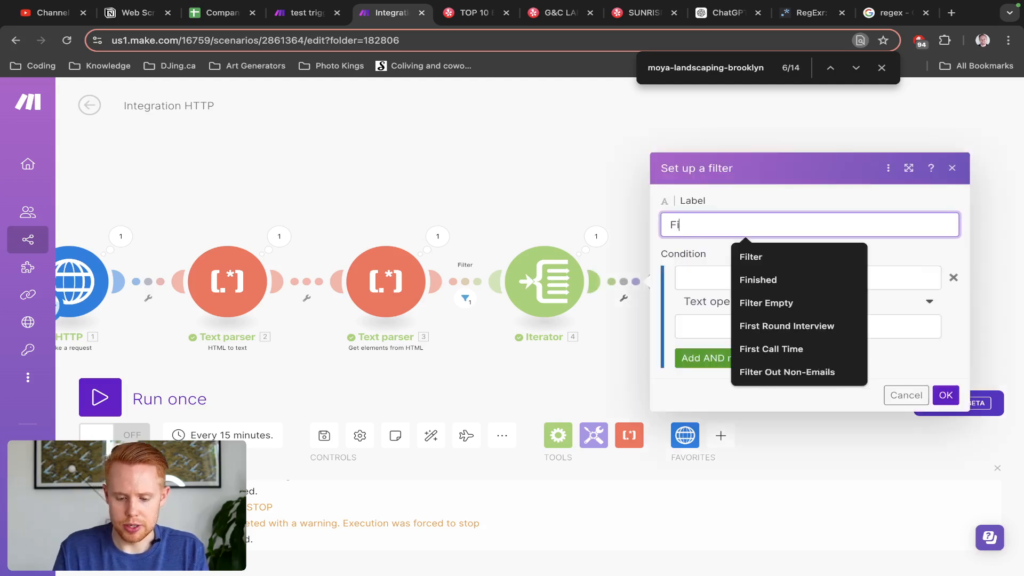
pyautogui.click(686, 278)
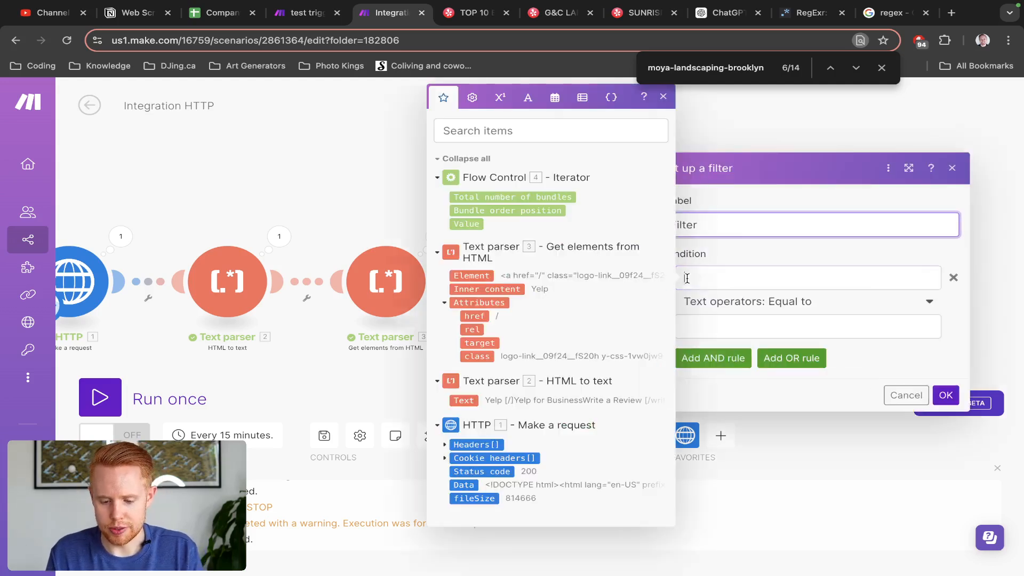
pyautogui.click(473, 224)
pyautogui.click(763, 325)
pyautogui.write('/biz/g-and-c-landscaping-brooklyn?hrid=kZ7ZYlkfY6s04QiGSlDIMA&amp;osq=Landscaping+Services')
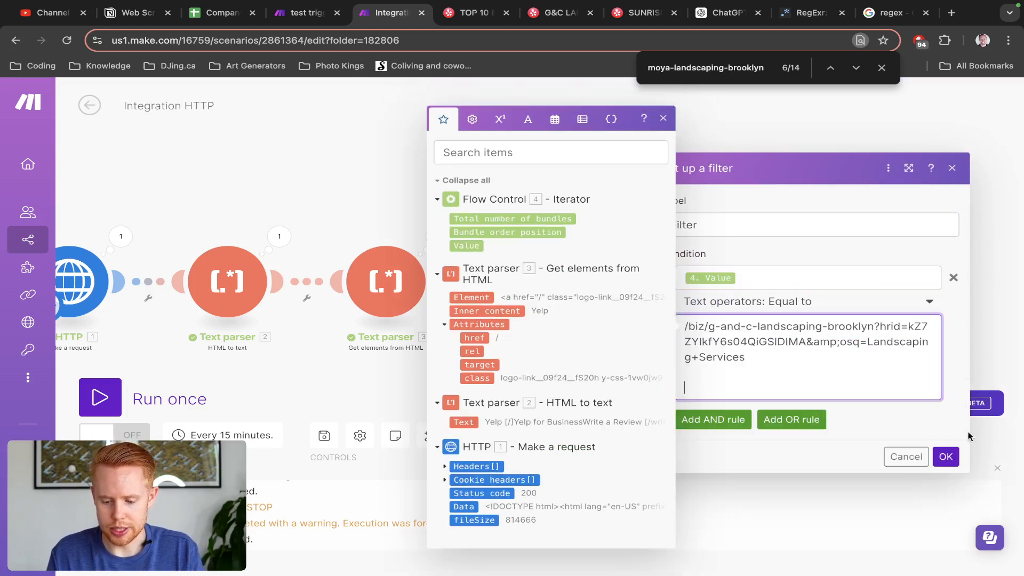
pyautogui.press('BackSpace')
pyautogui.click(947, 424)
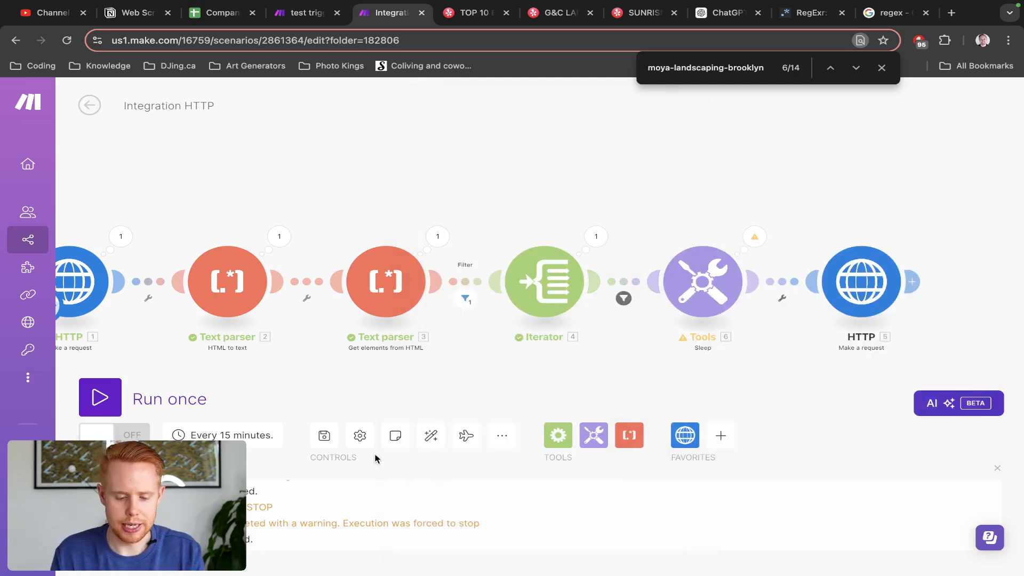
# Step: Save the scenario, review the new filter's condition without changing it, and run the scenario once
pyautogui.doubleClick(324, 435)
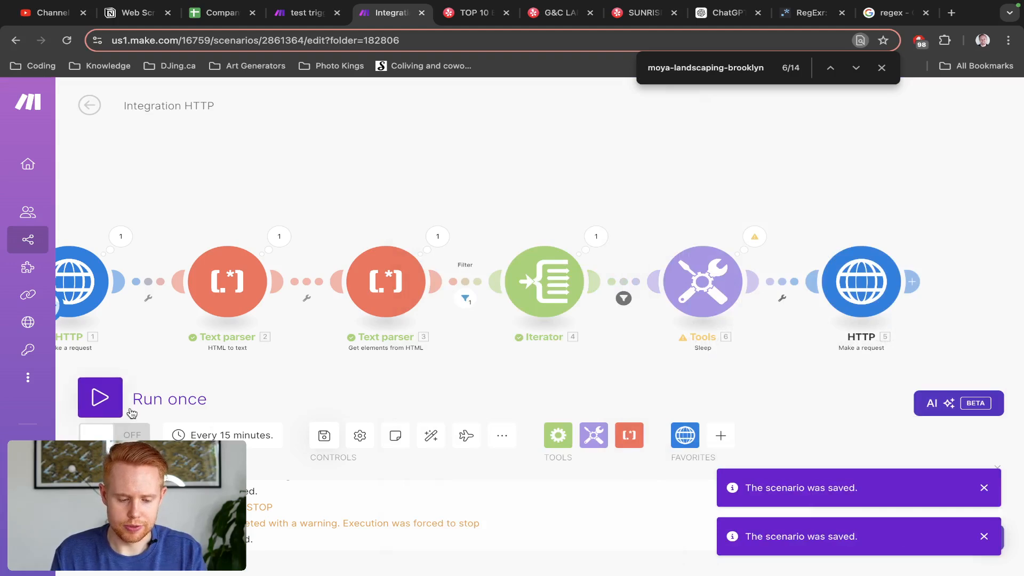
pyautogui.click(622, 286)
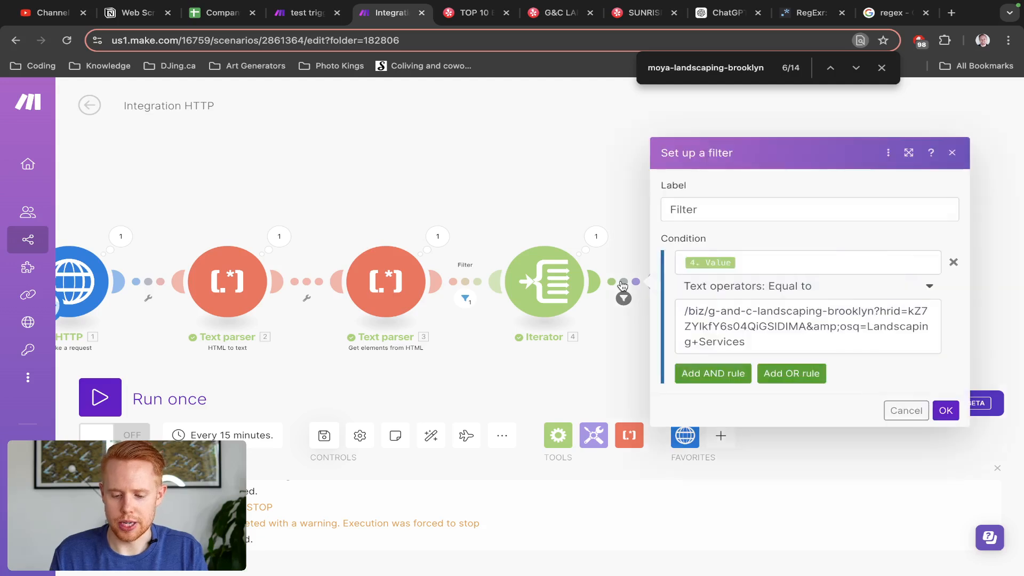
pyautogui.click(906, 410)
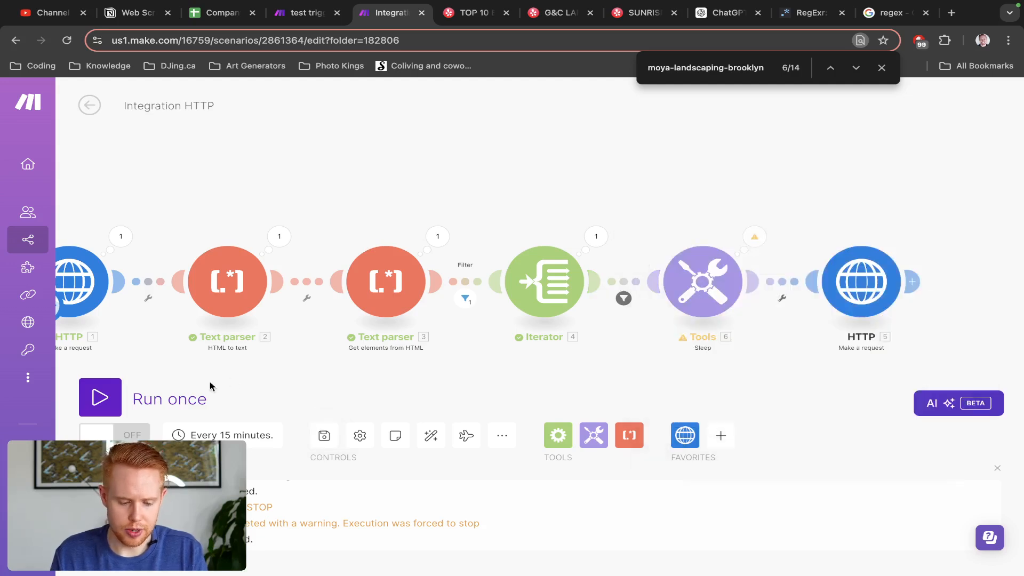
pyautogui.click(93, 404)
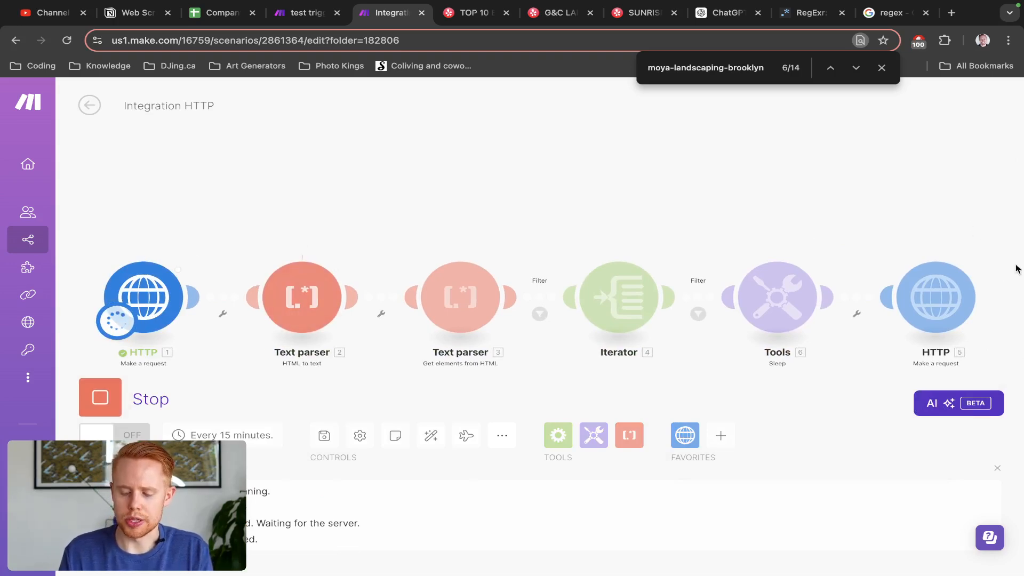
# Step: Set the Sleep module's delay to 1 second and confirm it
pyautogui.moveTo(888, 228); pyautogui.dragTo(562, 207)
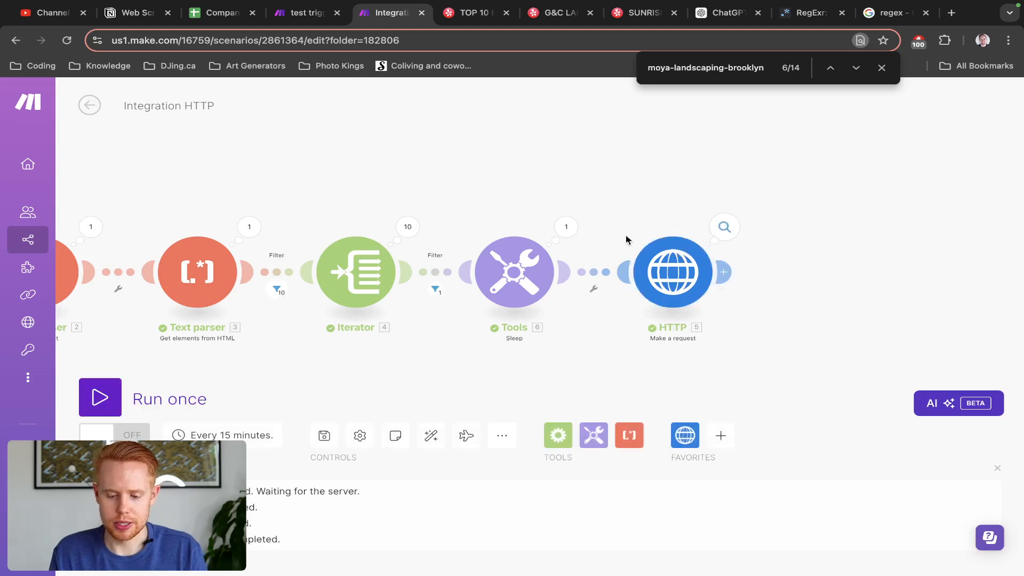
pyautogui.click(514, 271)
pyautogui.click(658, 254)
pyautogui.press('BackSpace')
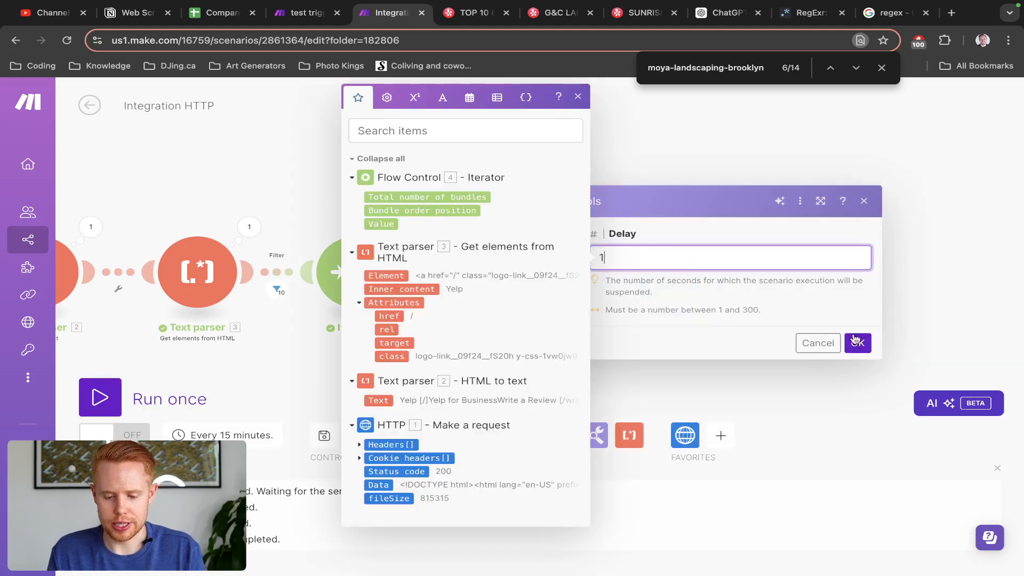
pyautogui.click(857, 342)
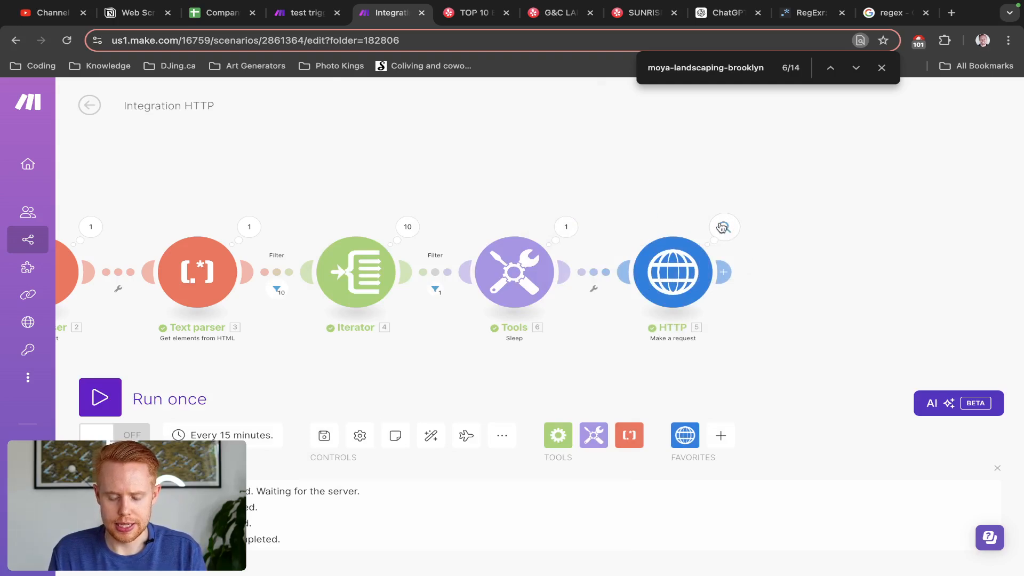
# Step: Examine the request input and response output of the final HTTP module's first operation, and close it
pyautogui.click(722, 228)
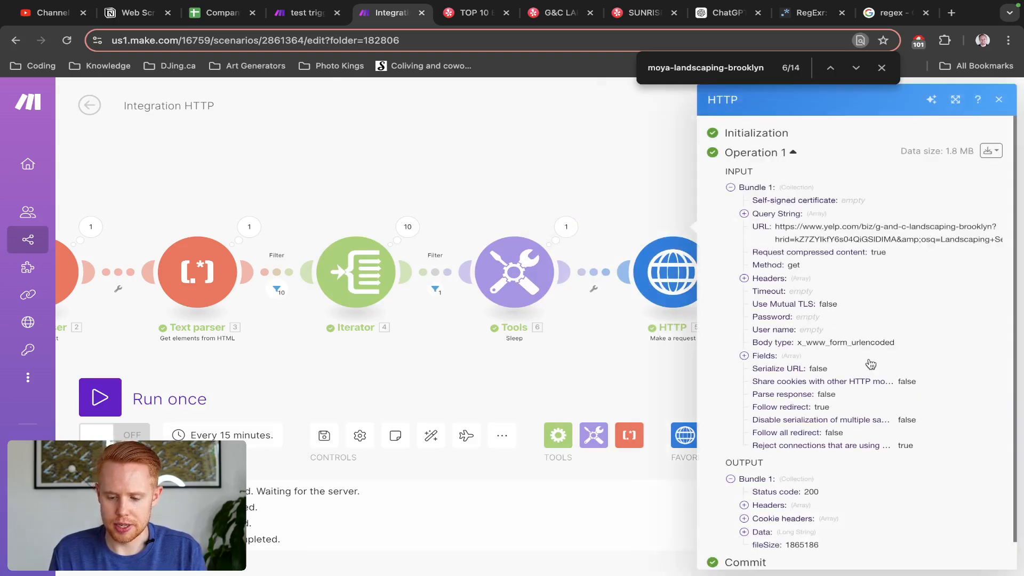
pyautogui.scroll(-1, 870, 364)
pyautogui.scroll(1, 870, 363)
pyautogui.click(600, 214)
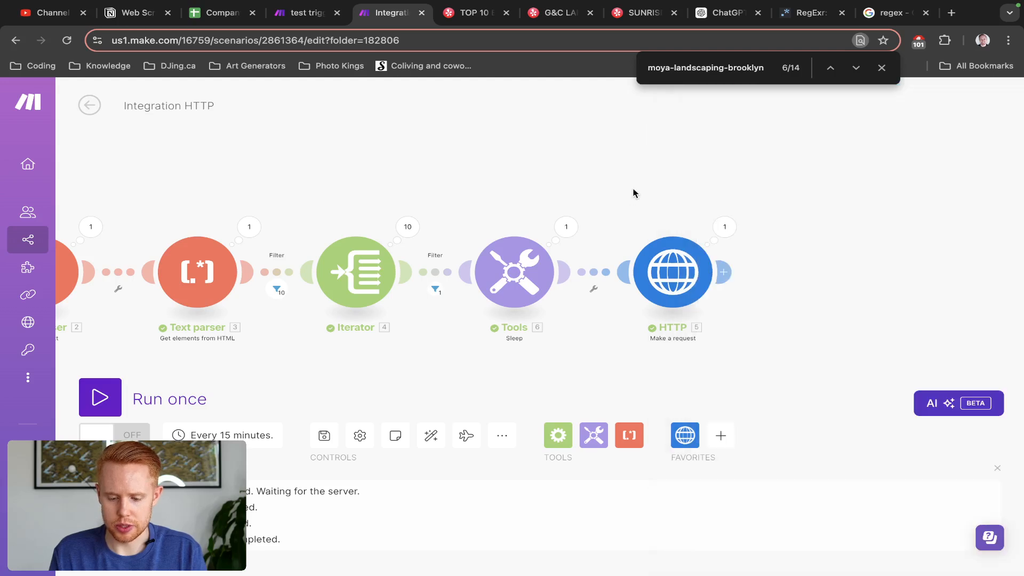
# Step: Add a Text parser HTML to text module after the final HTTP module, with HTML mapped to that request's Data
pyautogui.click(576, 273)
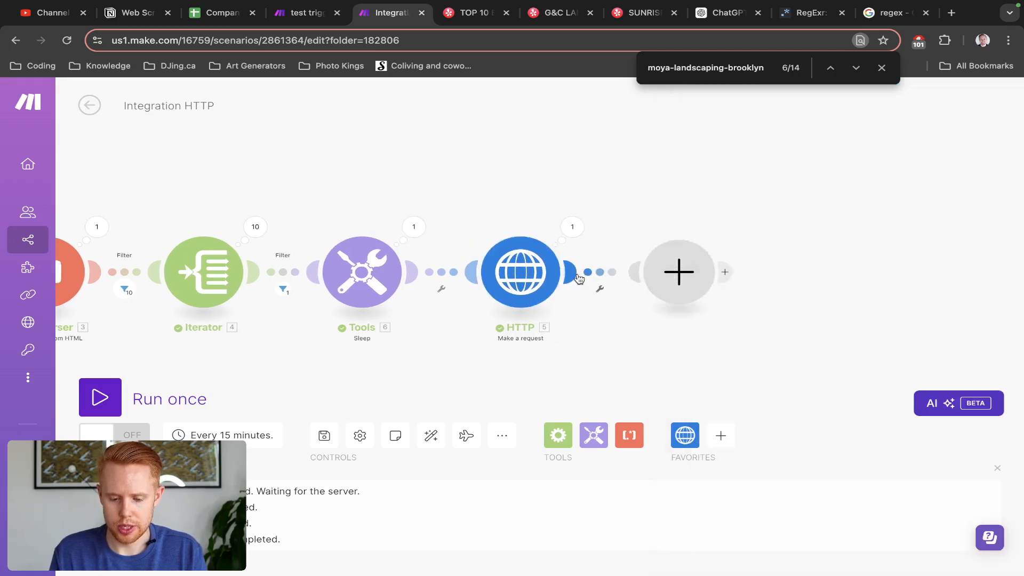
pyautogui.write('parser')
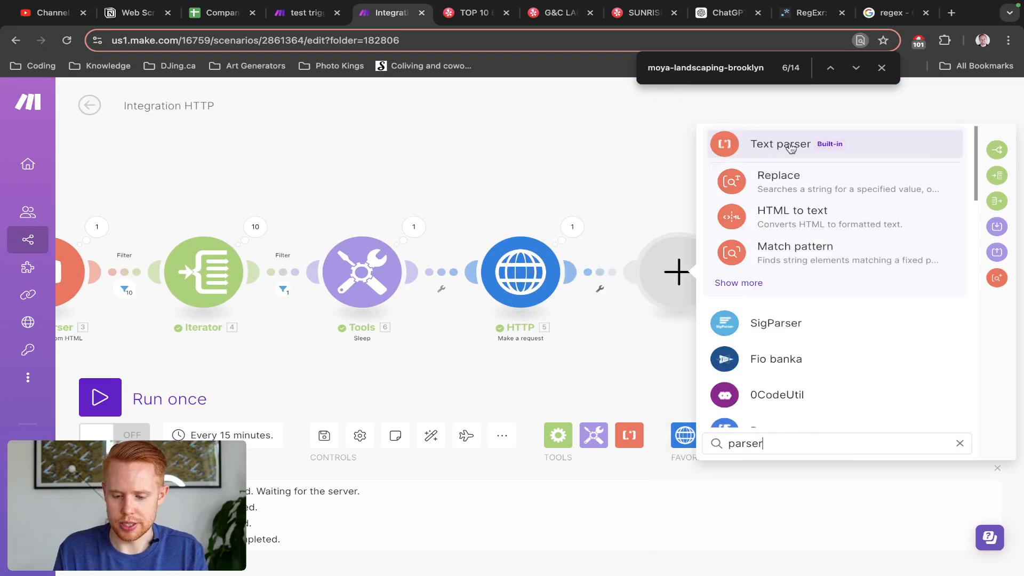
pyautogui.click(789, 216)
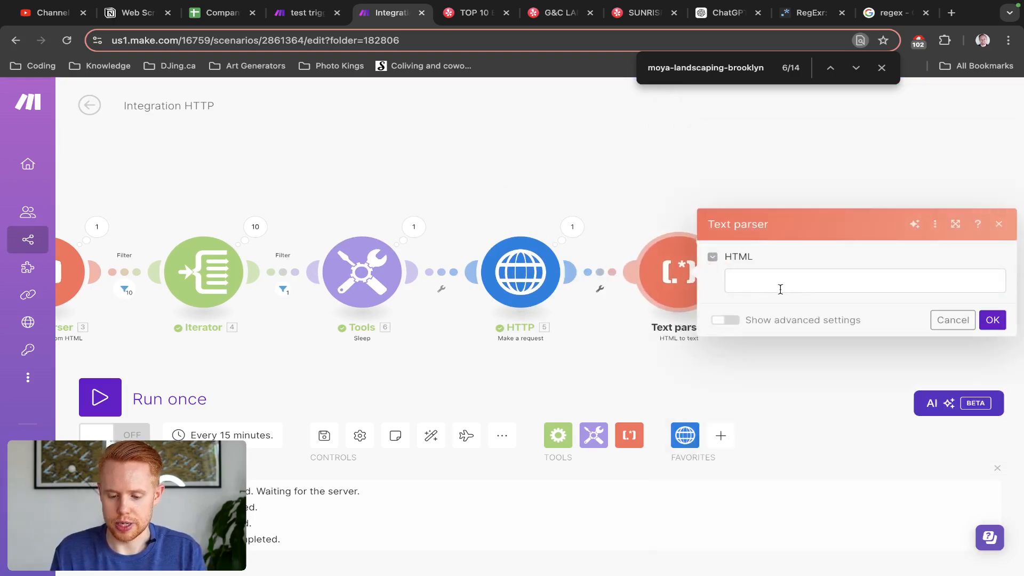
pyautogui.click(783, 281)
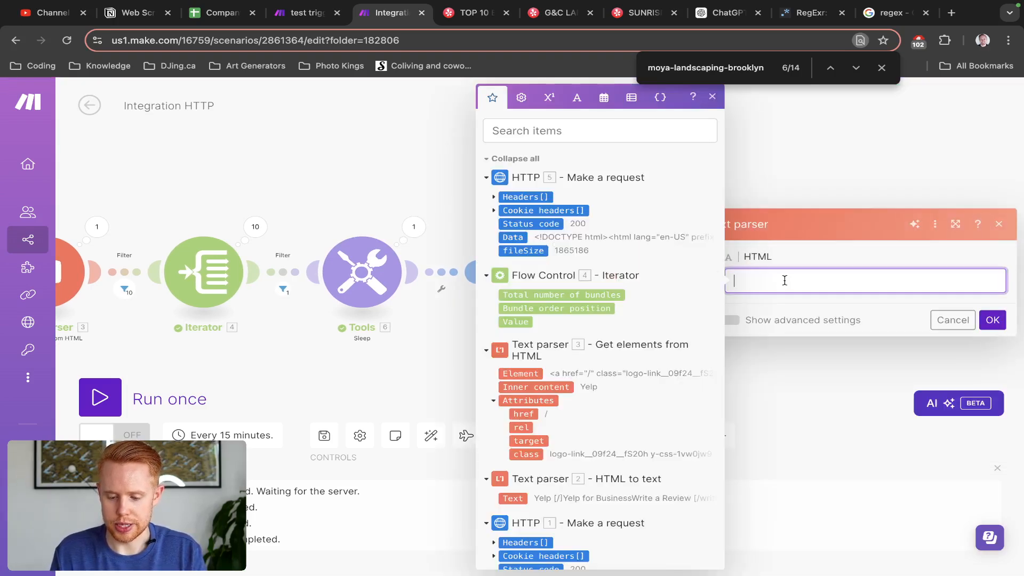
pyautogui.click(512, 237)
pyautogui.click(992, 320)
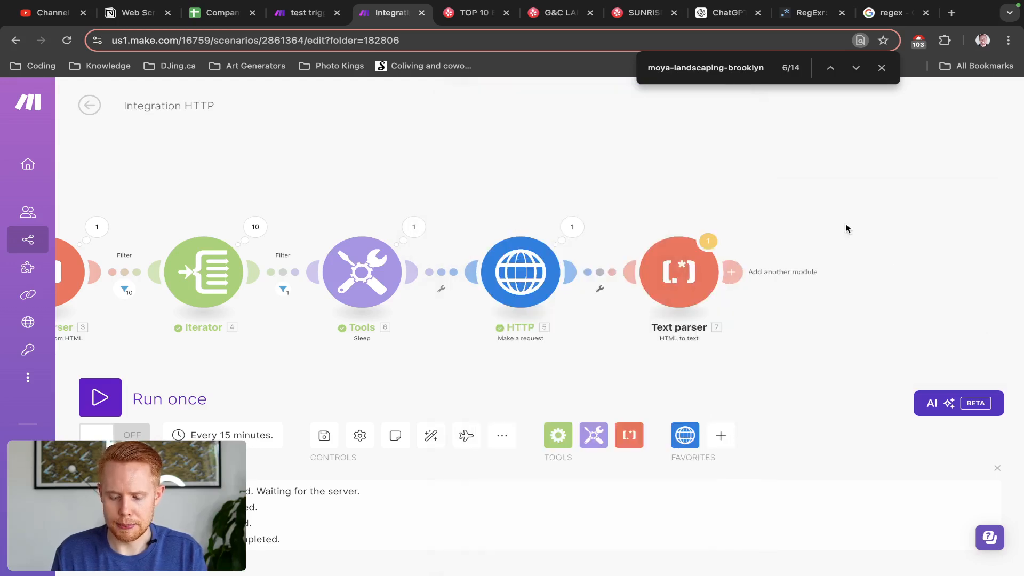
# Step: Save the scenario with the new Text parser module, run it once, and repeat the run
pyautogui.moveTo(845, 227); pyautogui.dragTo(708, 224)
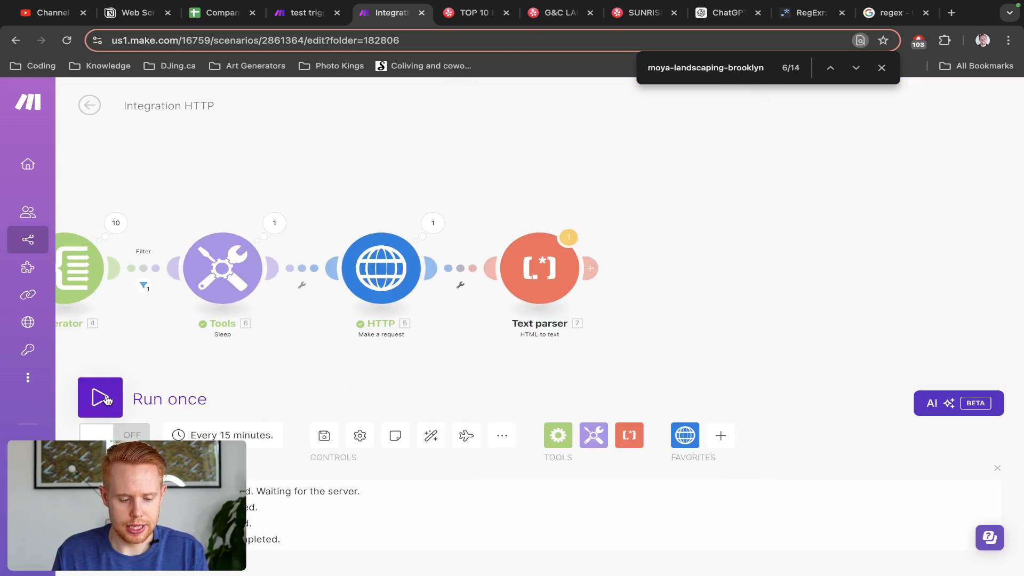
pyautogui.doubleClick(324, 435)
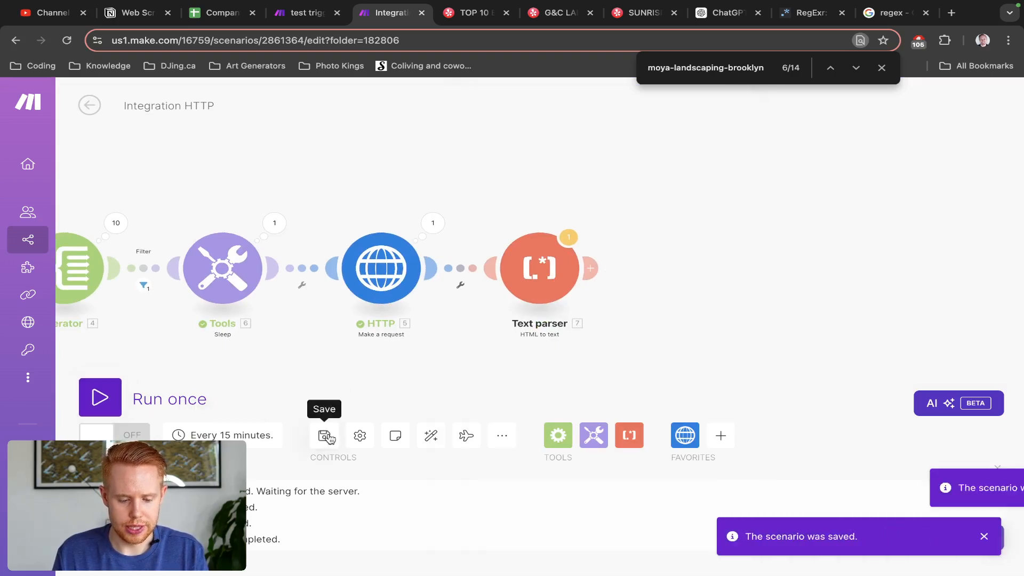
pyautogui.click(115, 406)
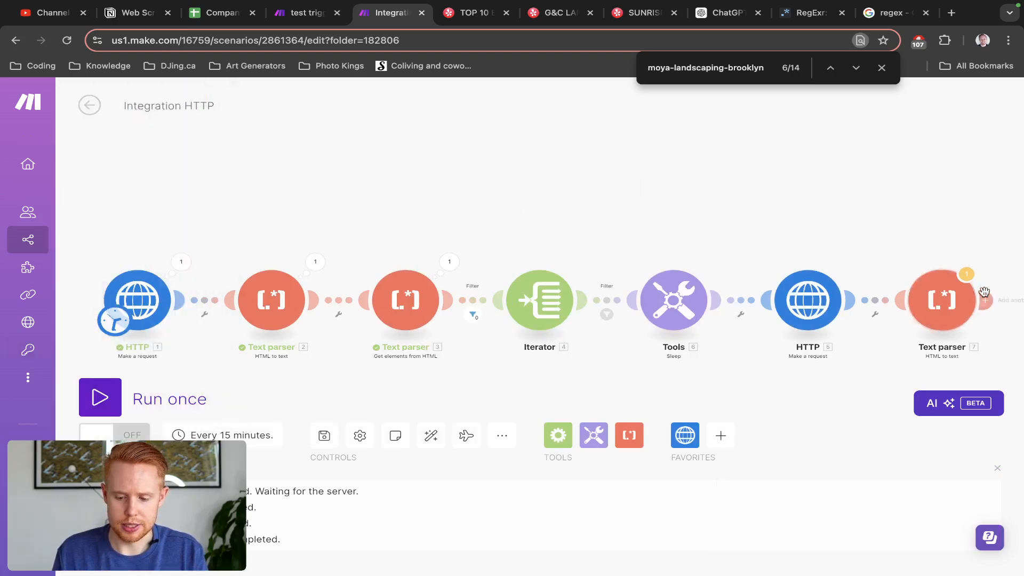
pyautogui.click(100, 397)
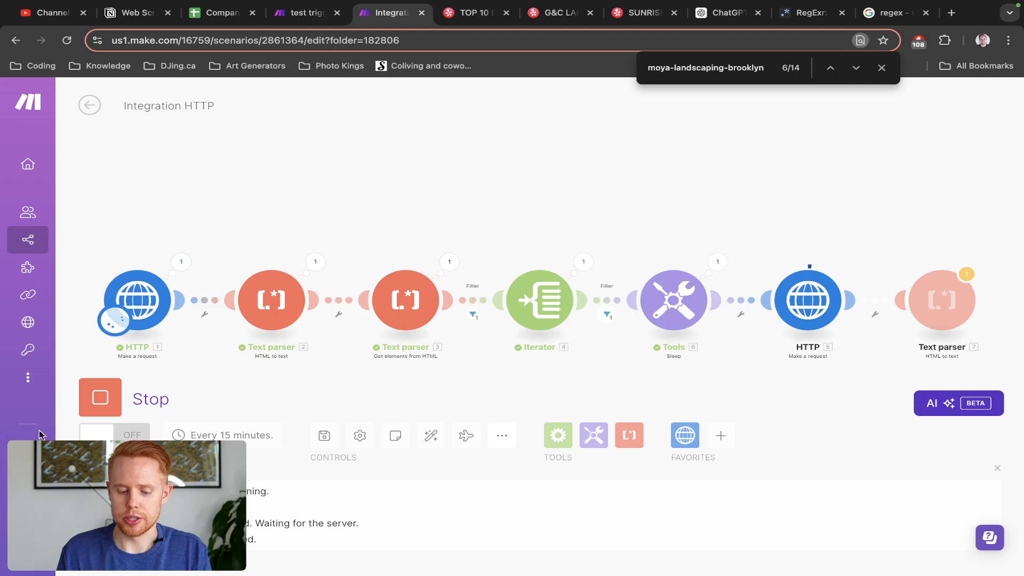
# Step: Examine the converted page text in the last Text parser module's output down to the related cost guides
pyautogui.moveTo(640, 238); pyautogui.dragTo(435, 212)
pyautogui.moveTo(722, 192); pyautogui.dragTo(519, 203)
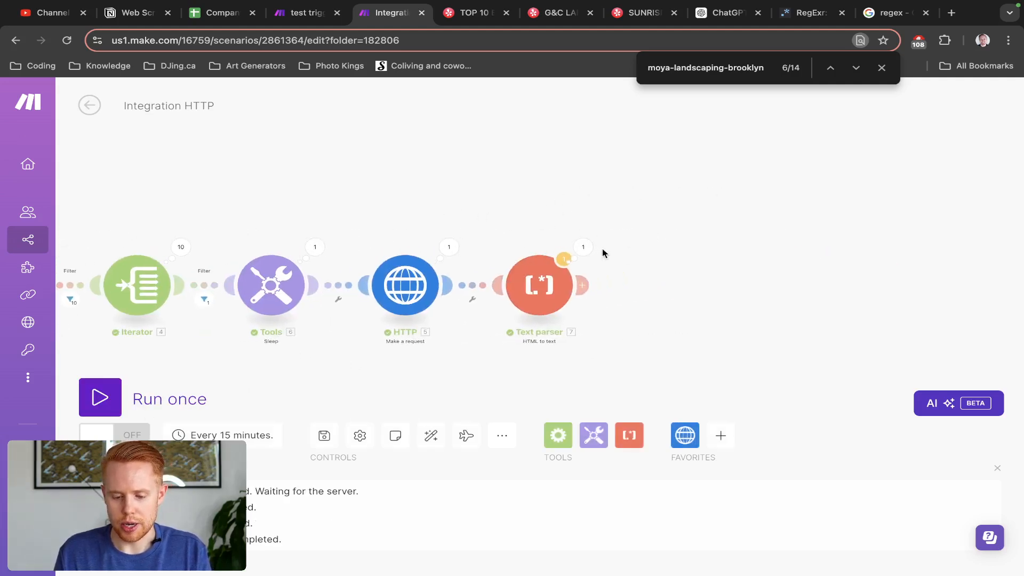
pyautogui.click(582, 247)
pyautogui.click(661, 313)
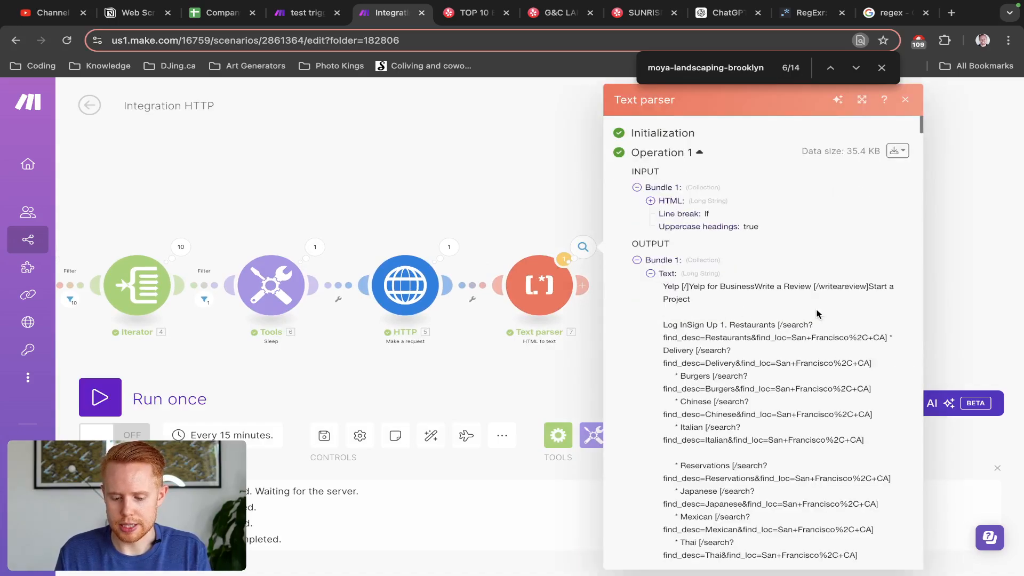
pyautogui.scroll(-20, 818, 315)
pyautogui.scroll(-20, 818, 315)
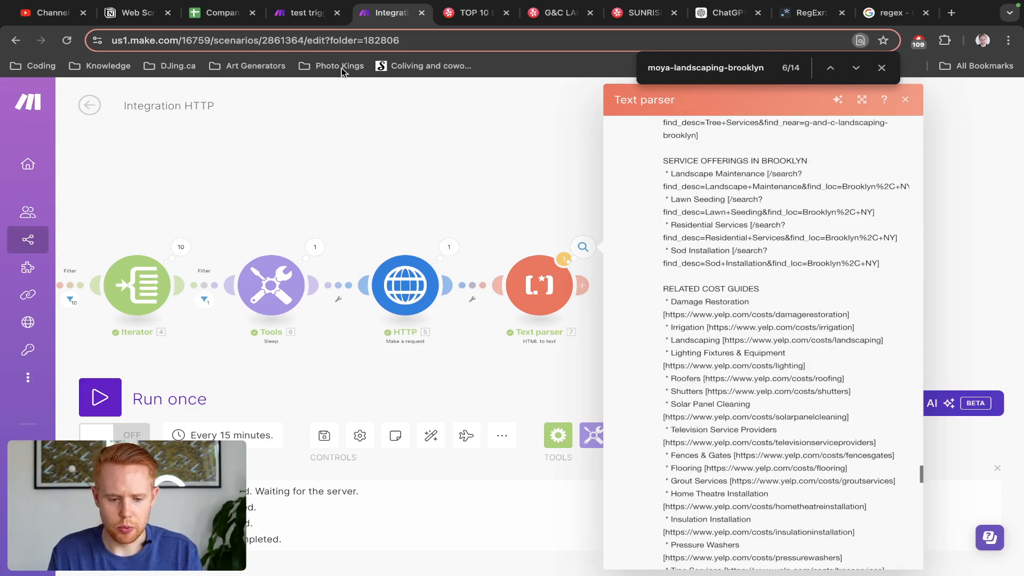
# Step: Switch to the Company Scraping Sheet in Google Sheets, placing its tab beside the Integration HTTP scenario, and select cells A4:F4
pyautogui.moveTo(216, 15); pyautogui.dragTo(304, 16)
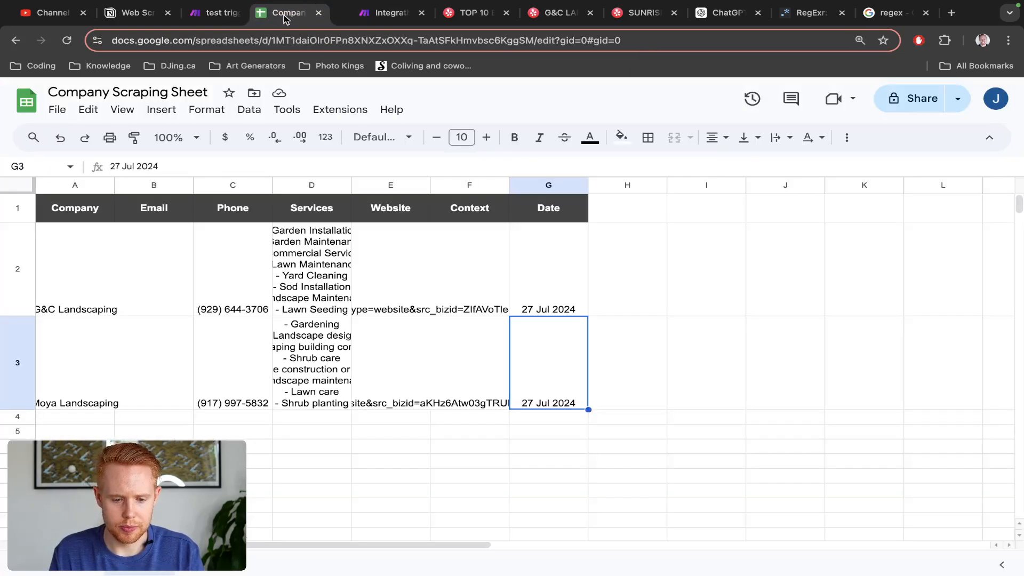
pyautogui.click(244, 431)
pyautogui.click(99, 419)
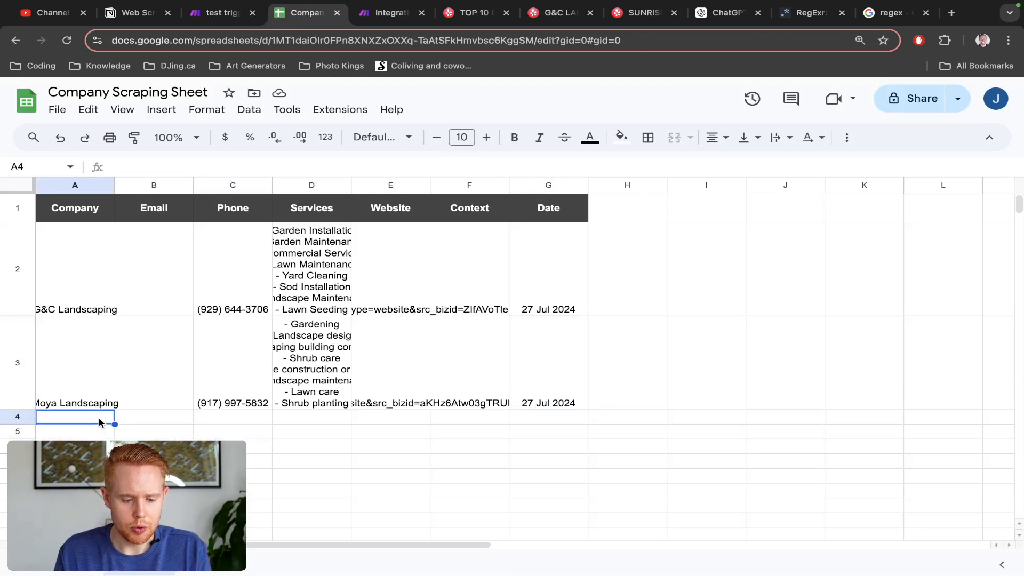
pyautogui.hotkey('shift', 'Right')
pyautogui.hotkey('shift', 'Right')
pyautogui.hotkey('shift', 'Right')
pyautogui.hotkey('shift', 'Right')
pyautogui.hotkey('shift', 'Right')
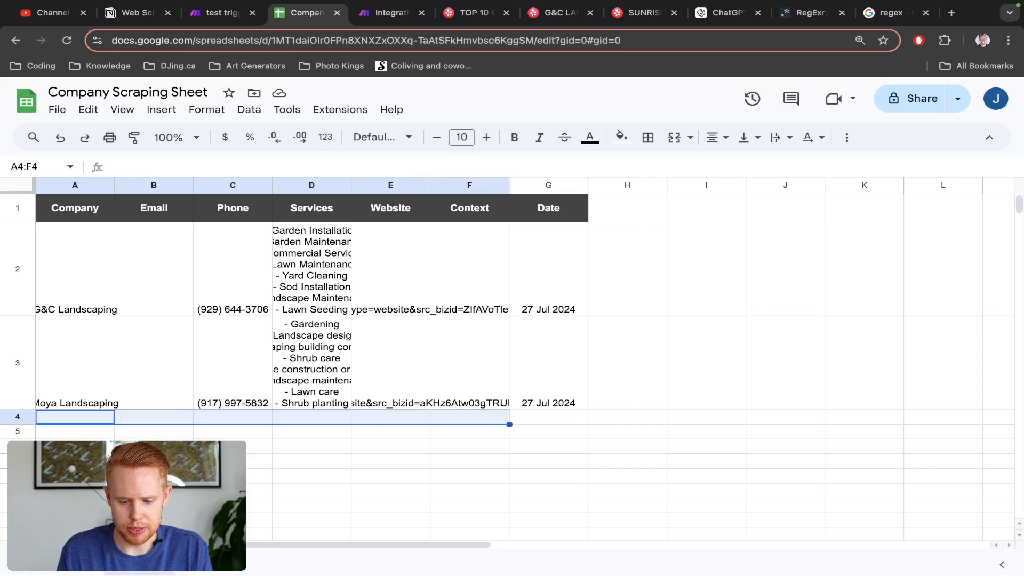
# Step: Go over the empty row 4 cells from Company to Context, select A4:F4, and return to the Integration HTTP scenario in Make
pyautogui.hotkey('shift', 'Right')
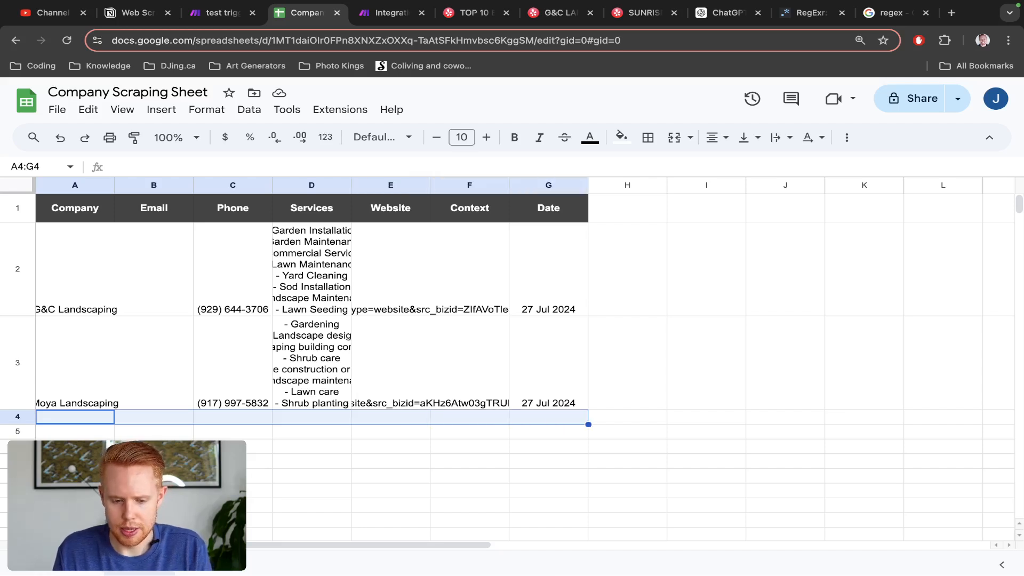
pyautogui.press('Left')
pyautogui.hotkey('ctrl', 'Right')
pyautogui.hotkey('ctrl', 'Left')
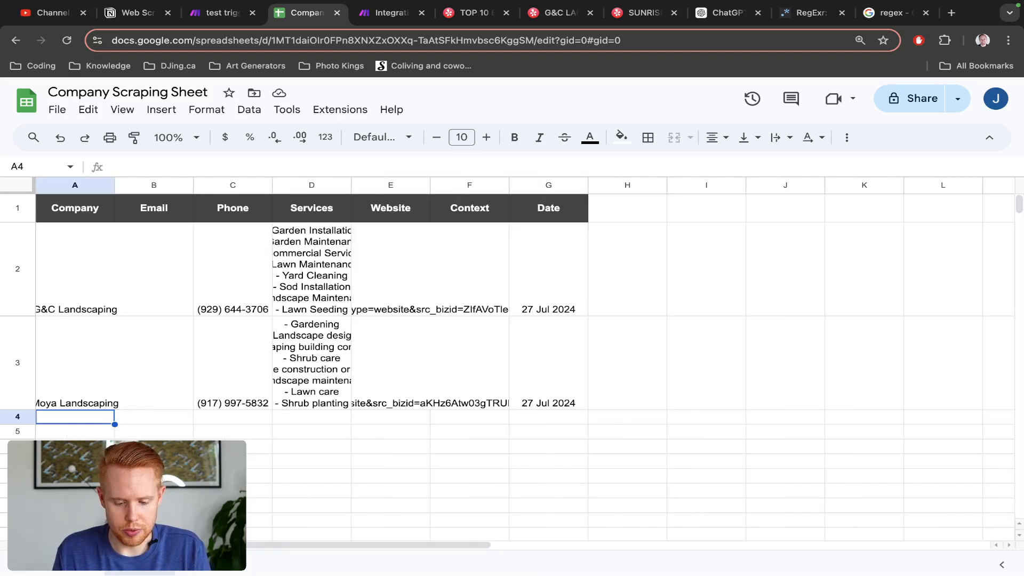
pyautogui.press('Right')
pyautogui.press('Right')
pyautogui.press('Right')
pyautogui.press('Right')
pyautogui.press('Right')
pyautogui.hotkey('shift', 'Right')
pyautogui.press('Left')
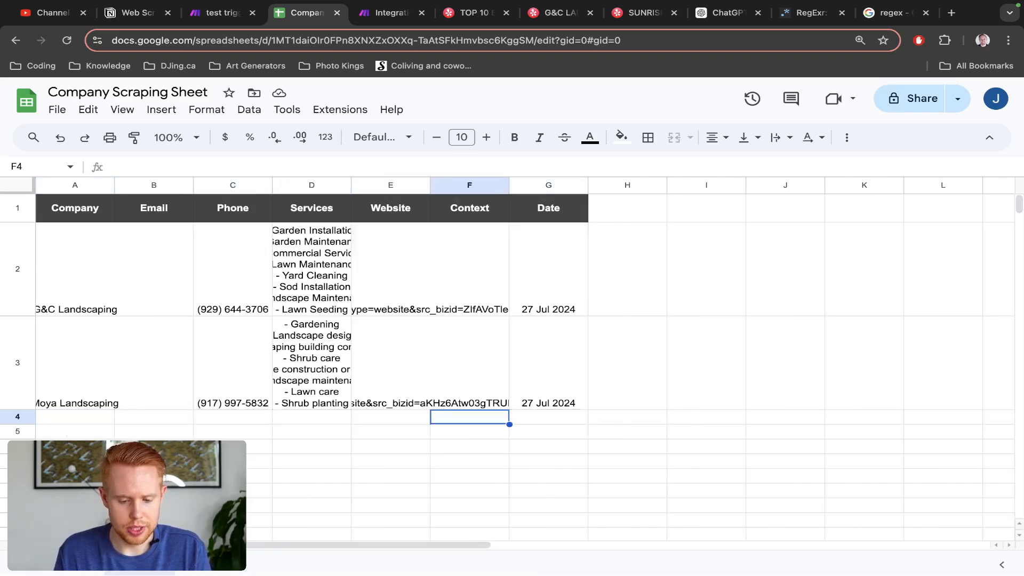
pyautogui.hotkey('ctrl', 'shift', 'Left')
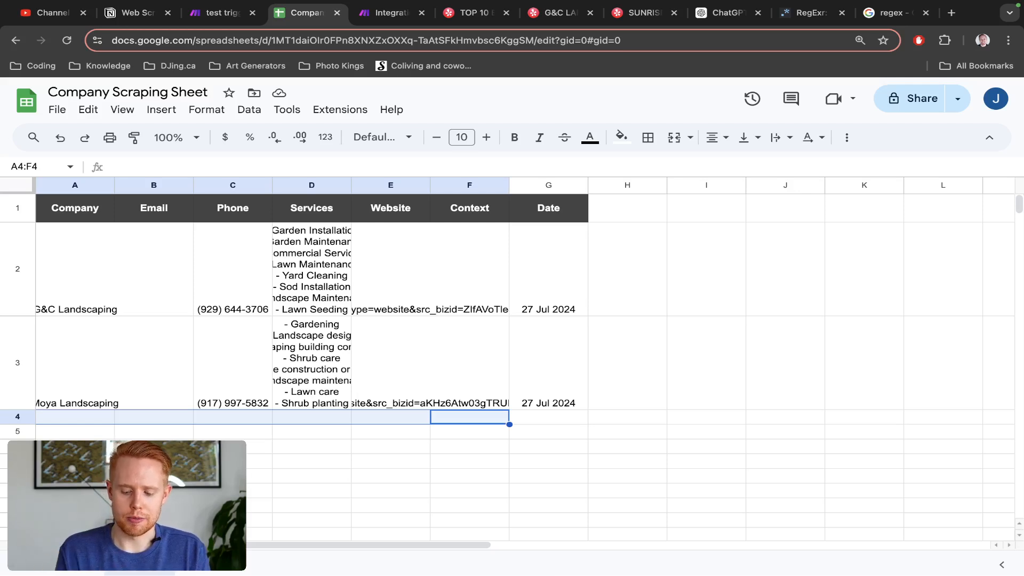
pyautogui.hotkey('ctrl', 'Tab')
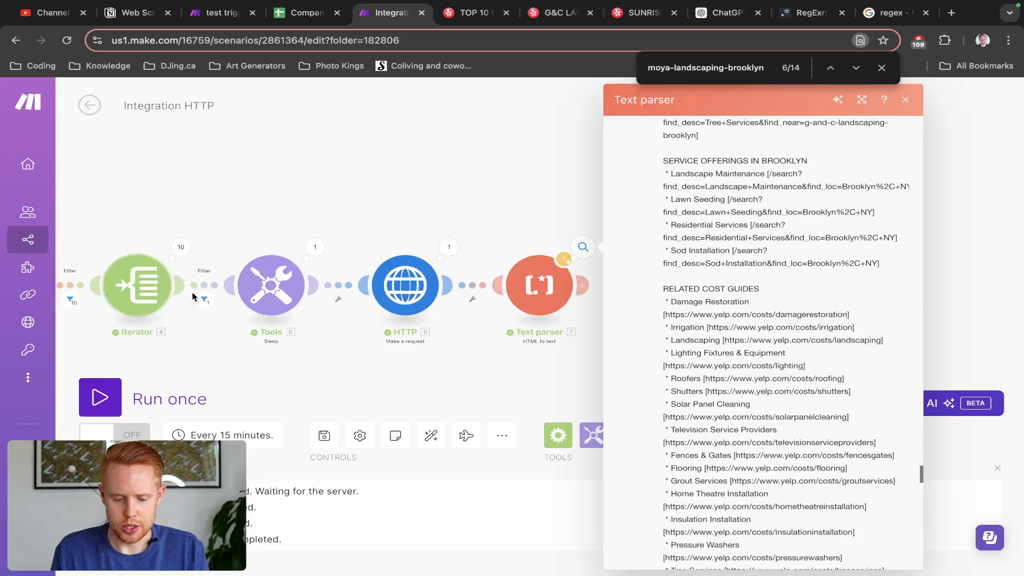
pyautogui.doubleClick(424, 202)
pyautogui.click(308, 181)
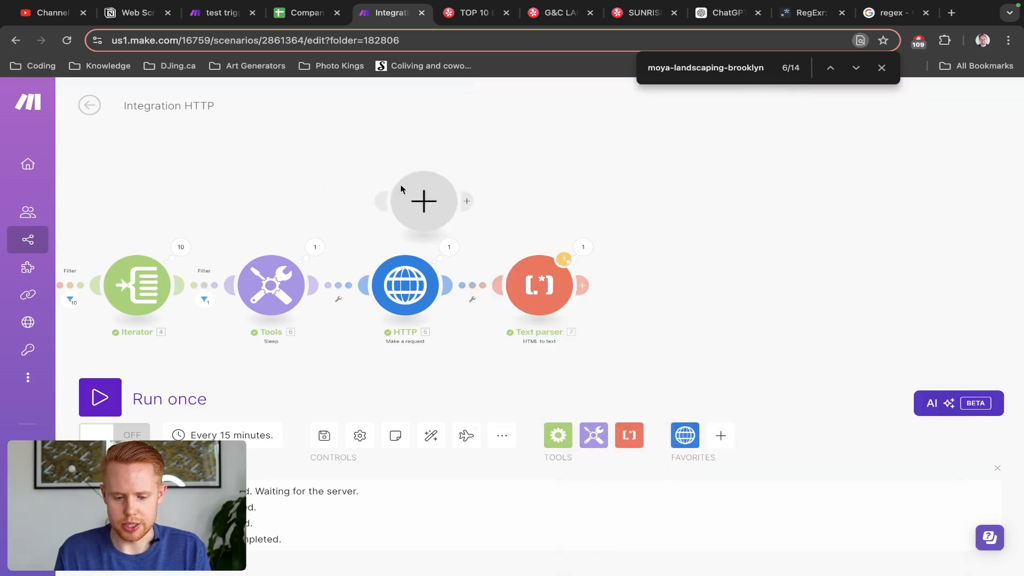
pyautogui.rightClick(421, 198)
pyautogui.click(447, 227)
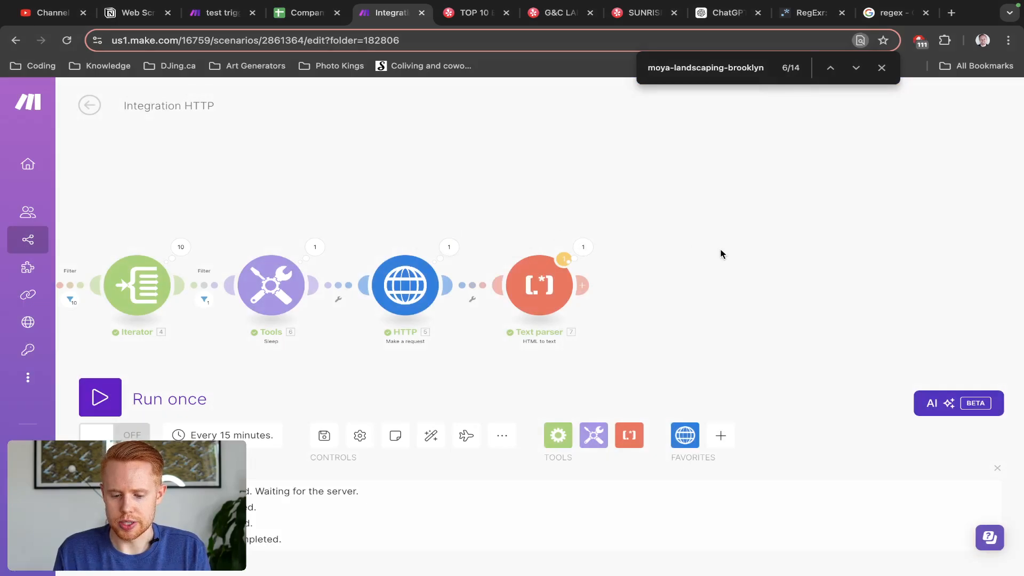
# Step: Load the Yelp URL from the last HTTP module's run details in the G&C Landscaping tab, placed beside the scenario tab
pyautogui.moveTo(720, 254); pyautogui.dragTo(560, 268)
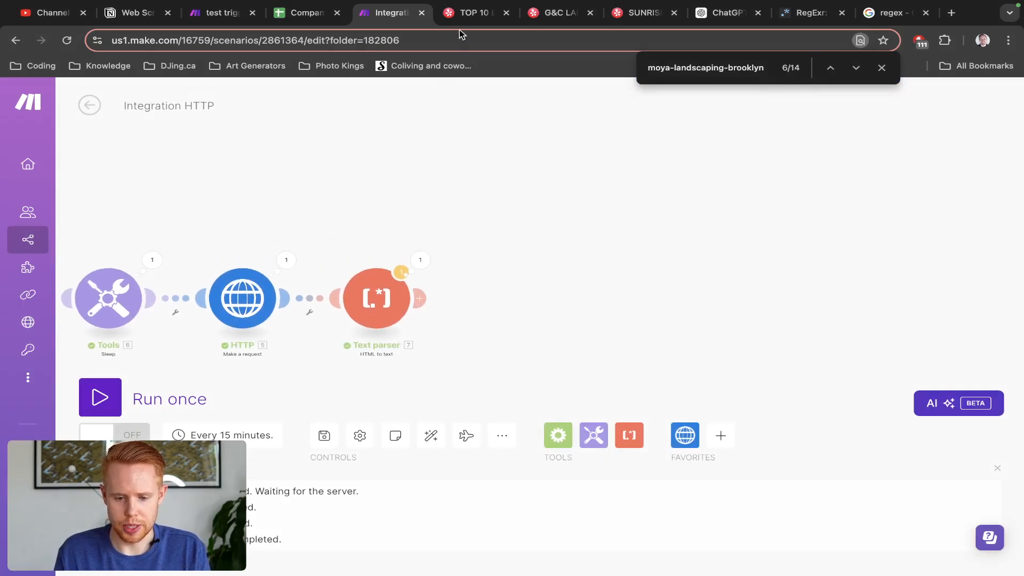
pyautogui.click(421, 261)
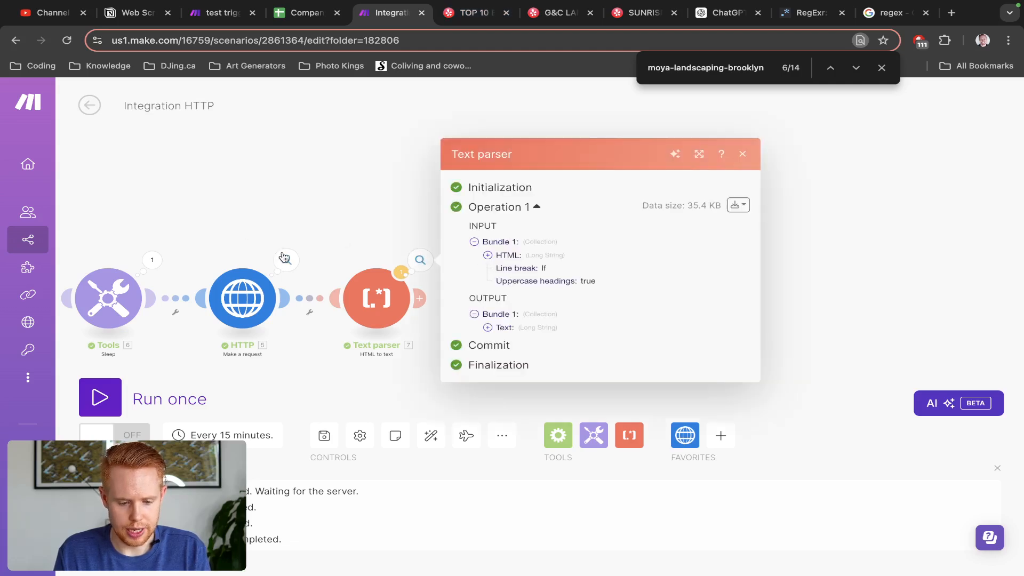
pyautogui.click(284, 258)
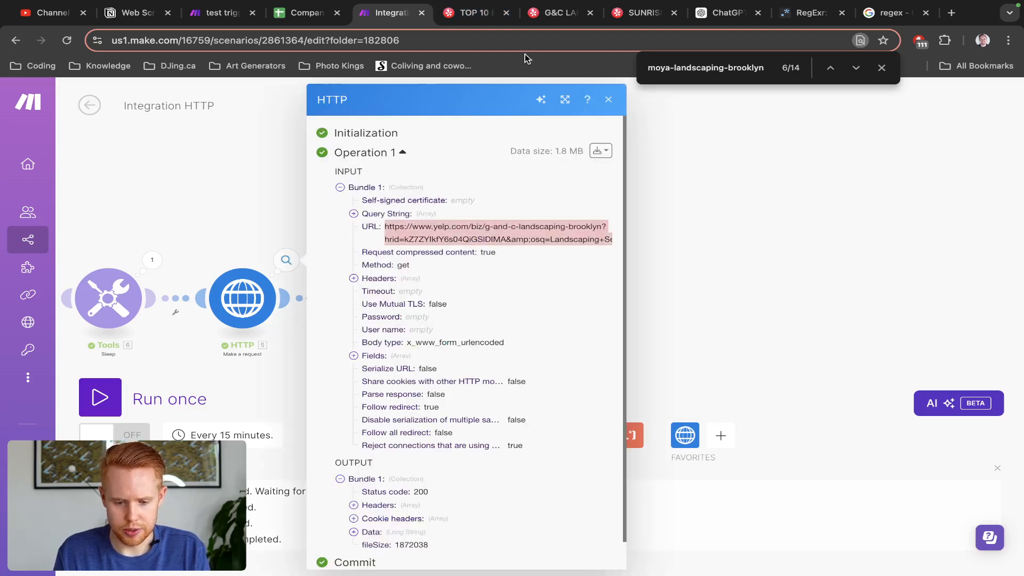
pyautogui.moveTo(549, 19); pyautogui.dragTo(431, 20)
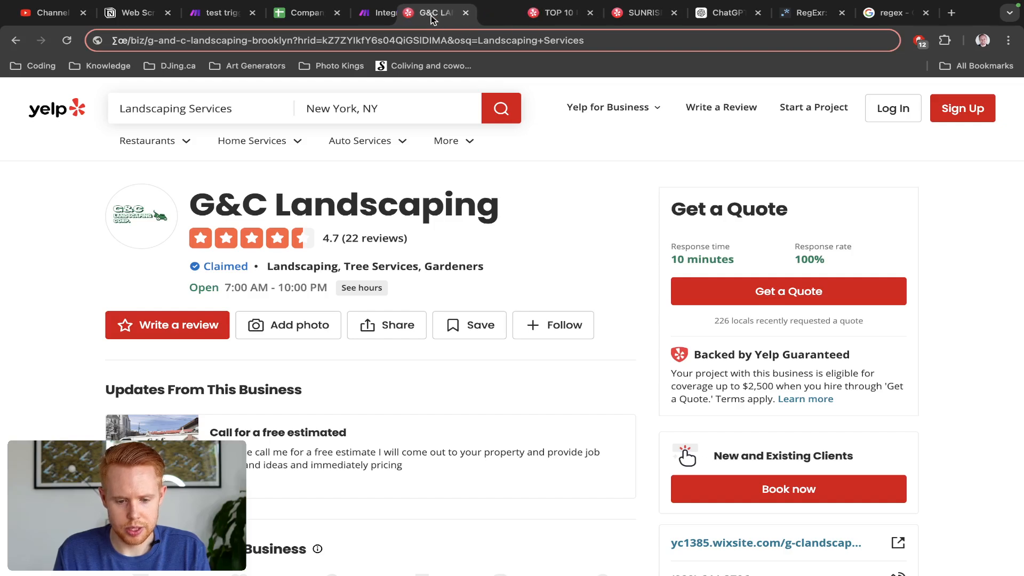
pyautogui.click(446, 34)
pyautogui.write('https://www.yelp.com/biz/g-and-c-landscaping-brooklyn?hrid=kZ7ZYIkfY6s04QiGSIDIMA&amp;osq=Landscaping+Services')
pyautogui.press('Return')
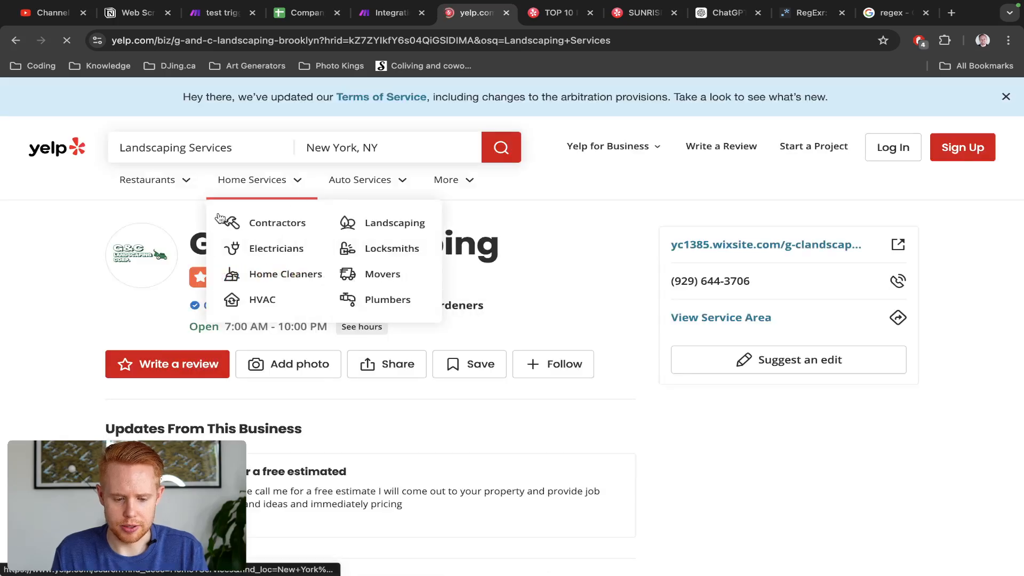
# Step: Look through the G&C Landscaping page, search it for "services" up to the Services Offered section, and return to the Make scenario
pyautogui.scroll(-20, 286, 279)
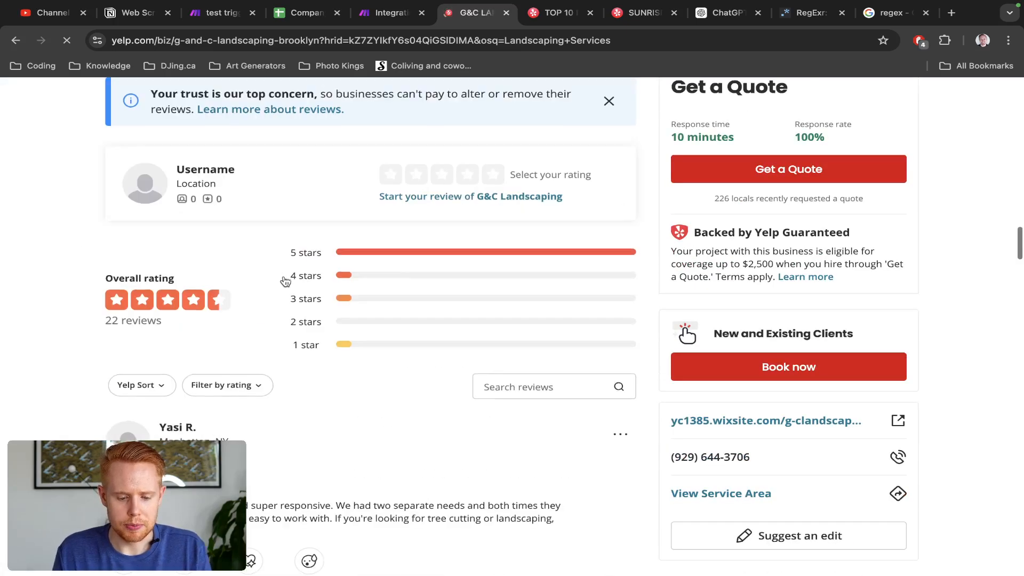
pyautogui.scroll(10, 284, 279)
pyautogui.scroll(12, 284, 278)
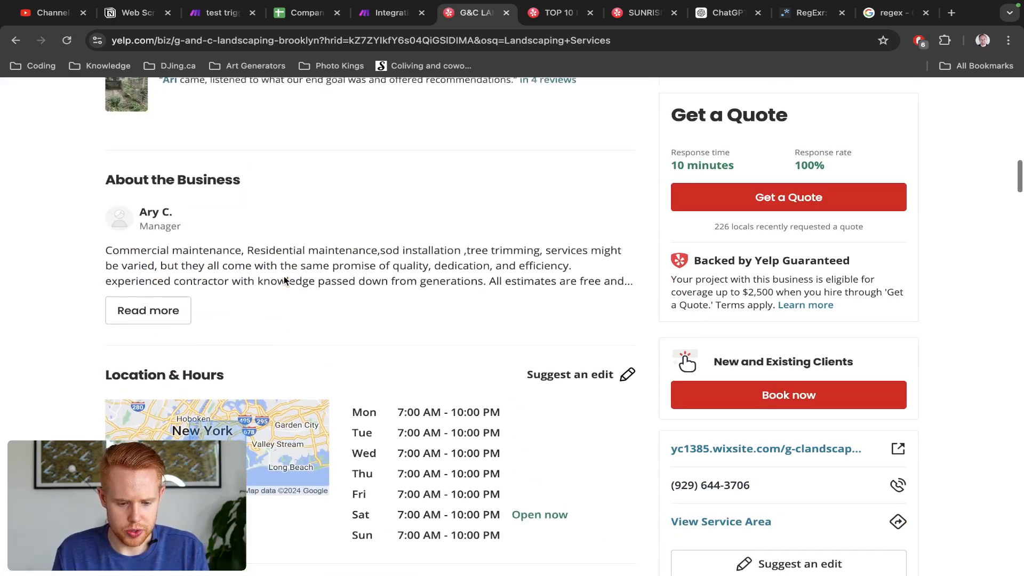
pyautogui.scroll(7, 283, 276)
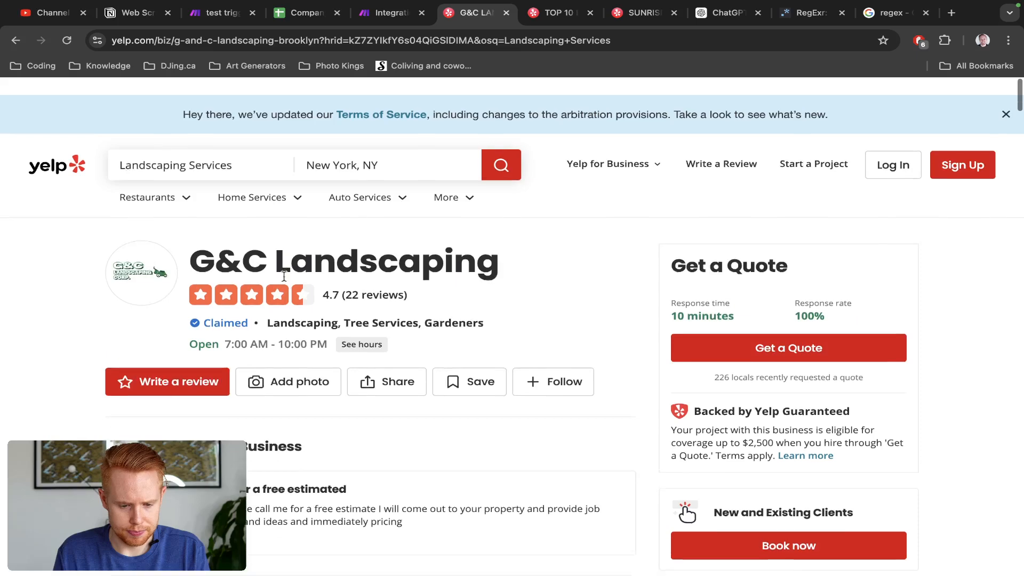
pyautogui.scroll(-6, 284, 278)
pyautogui.scroll(-4, 285, 281)
pyautogui.hotkey('ctrl', 'f')
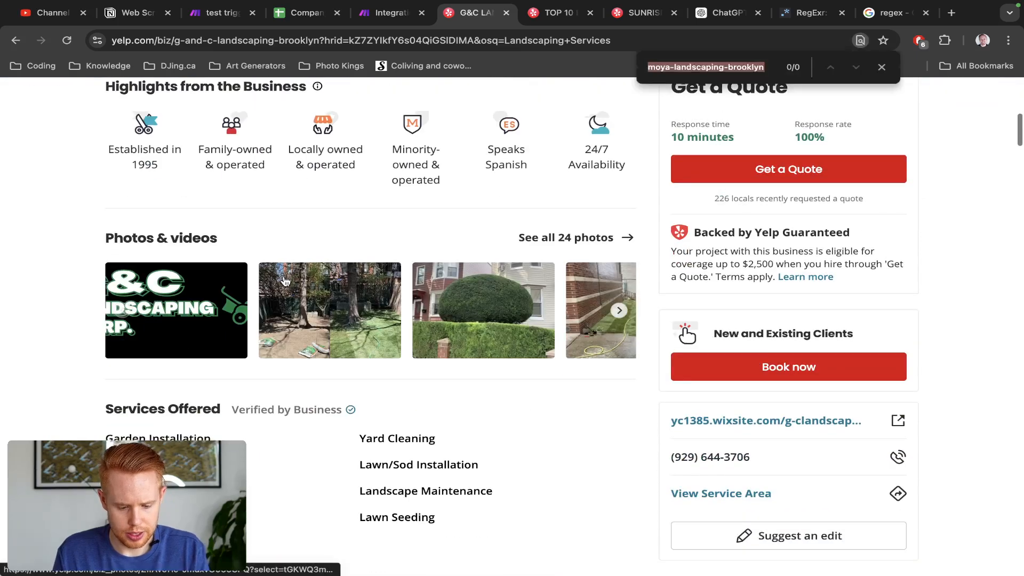
pyautogui.write('services')
pyautogui.press('Return')
pyautogui.press('Return')
pyautogui.press('Return')
pyautogui.press('Return')
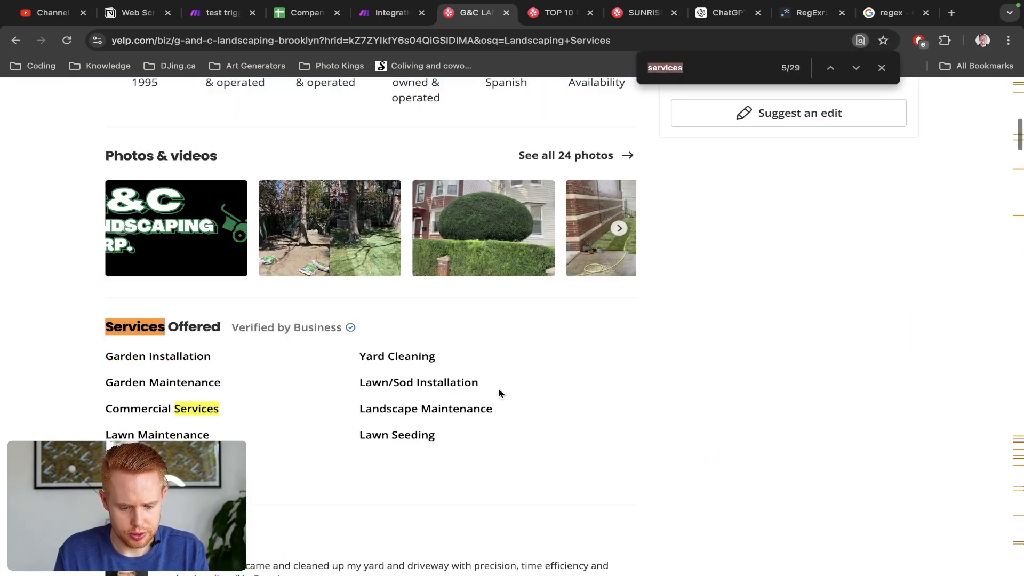
pyautogui.hotkey('ctrl', 'shift', 'Tab')
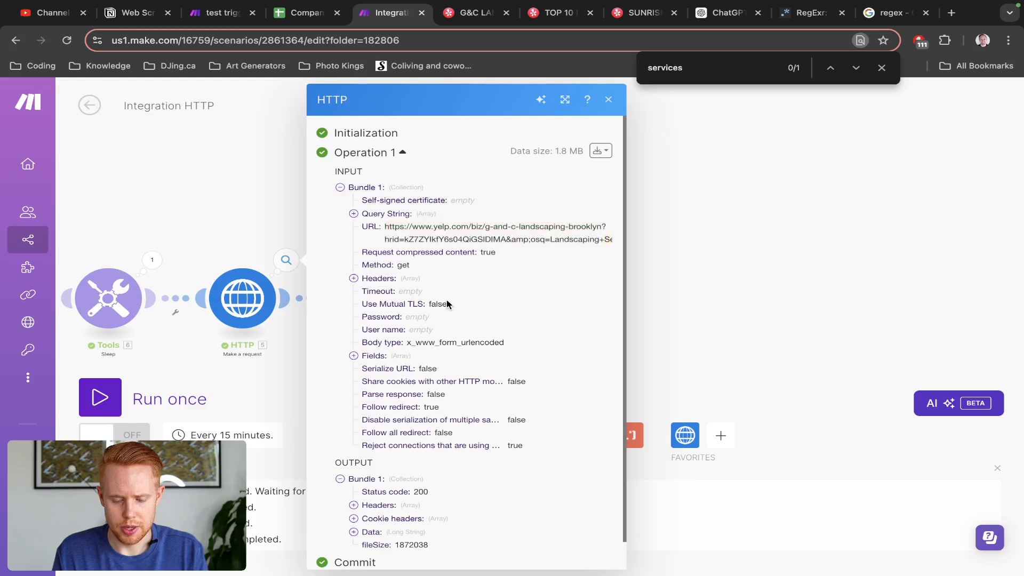
pyautogui.doubleClick(819, 271)
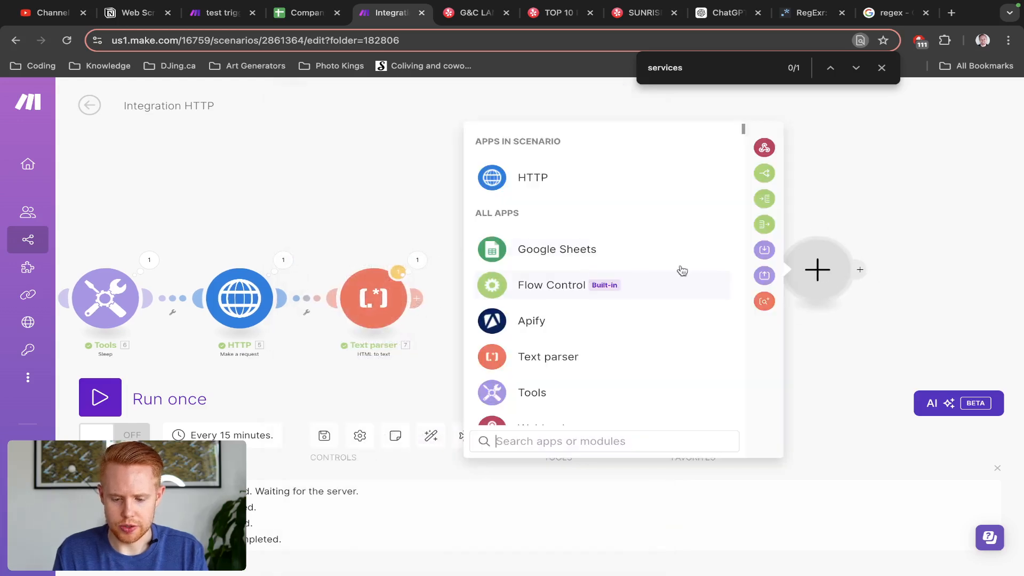
pyautogui.rightClick(799, 277)
pyautogui.click(816, 306)
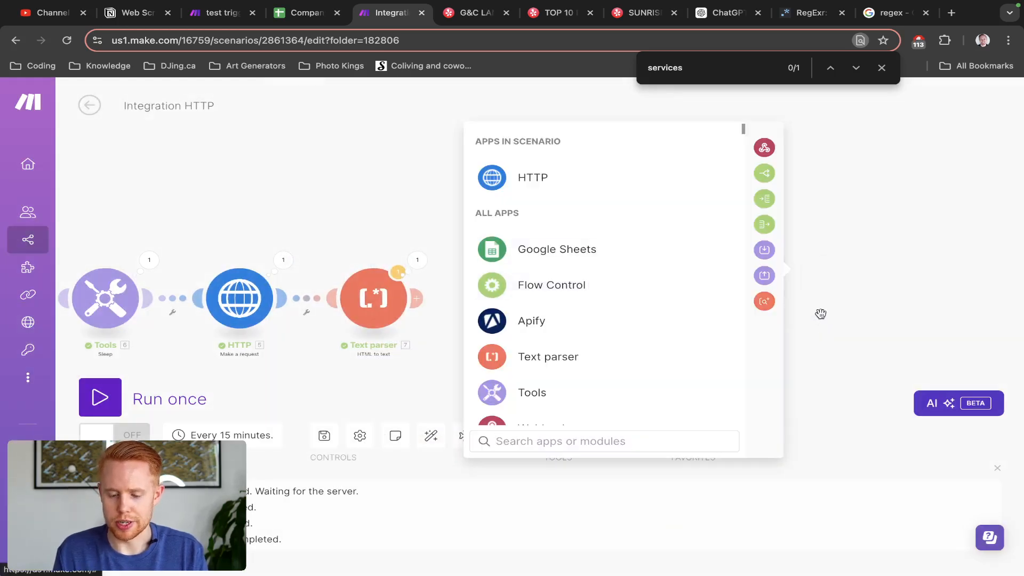
# Step: Add an OpenAI (ChatGPT, Whisper, DALL-E) Create a Completion module after the last Text parser module
pyautogui.click(417, 294)
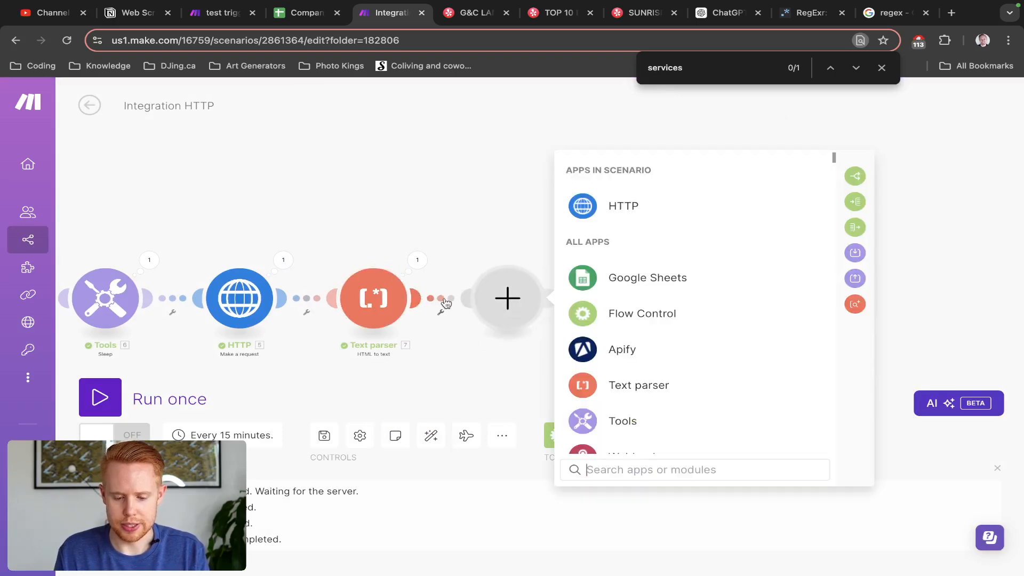
pyautogui.write('chat')
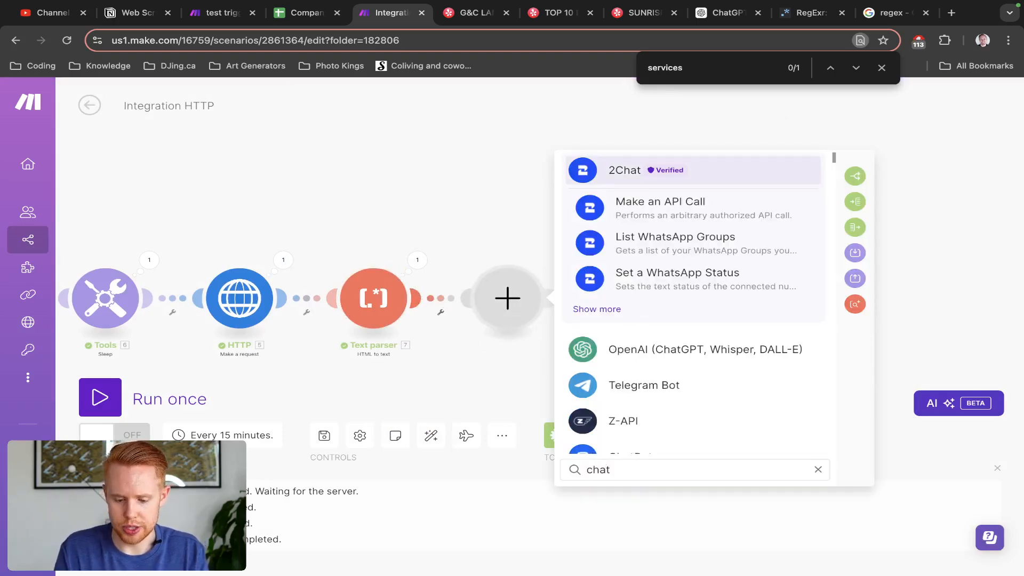
pyautogui.click(660, 349)
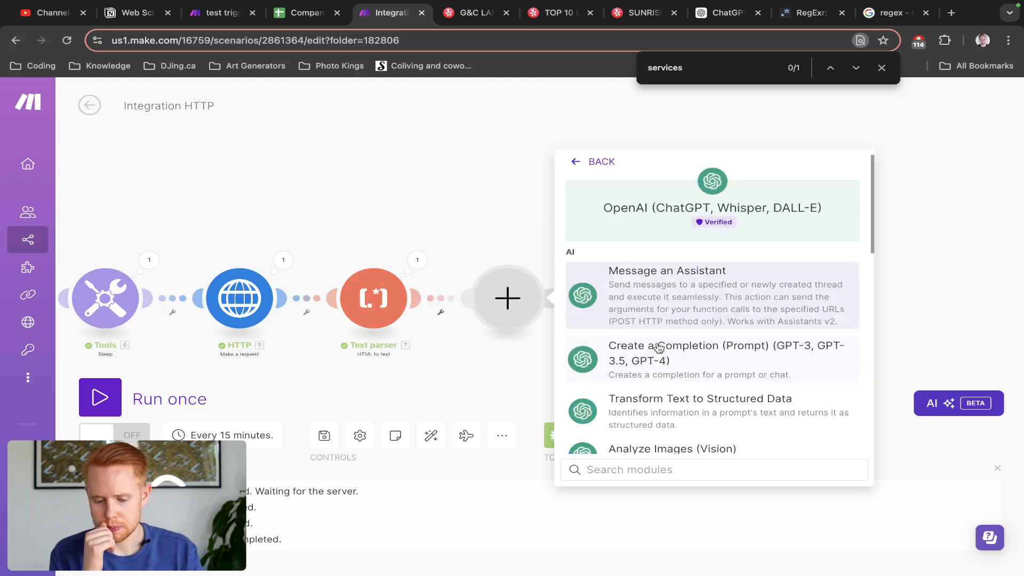
pyautogui.click(639, 362)
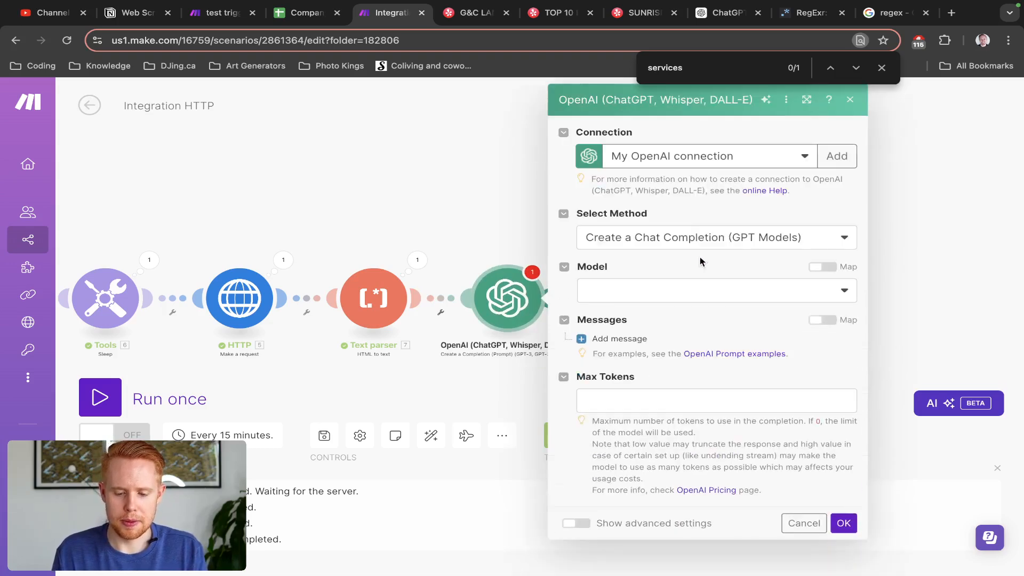
# Step: Set the OpenAI module's method to Create a Chat Completion (GPT Models) and its model to gpt-4o (system)
pyautogui.click(696, 245)
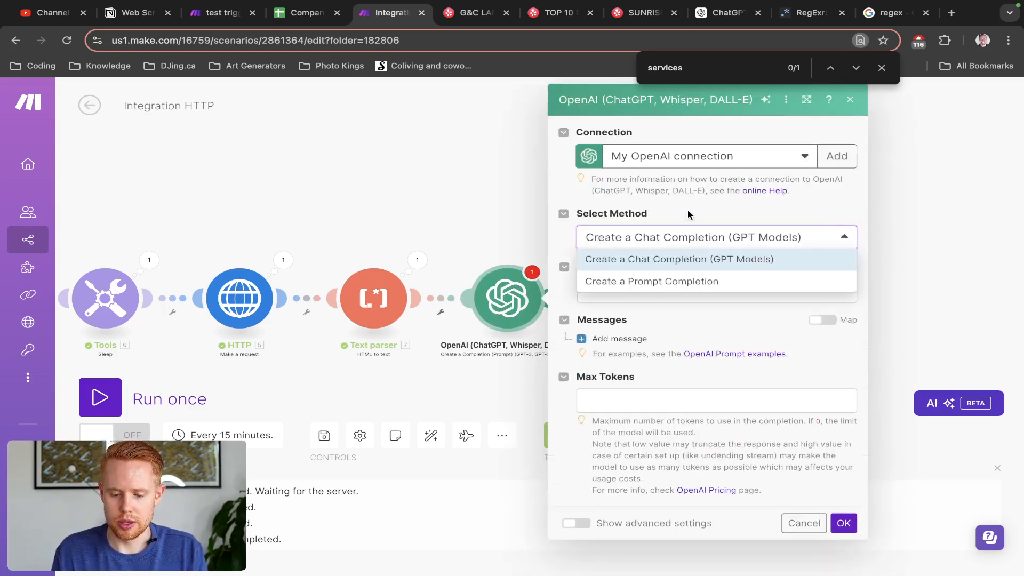
pyautogui.click(661, 259)
pyautogui.click(629, 289)
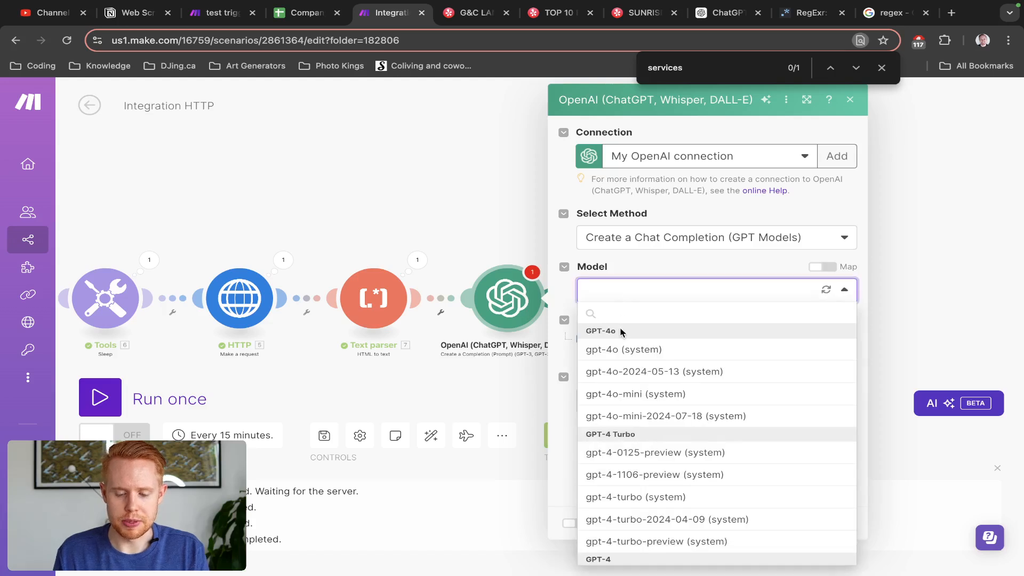
pyautogui.click(603, 350)
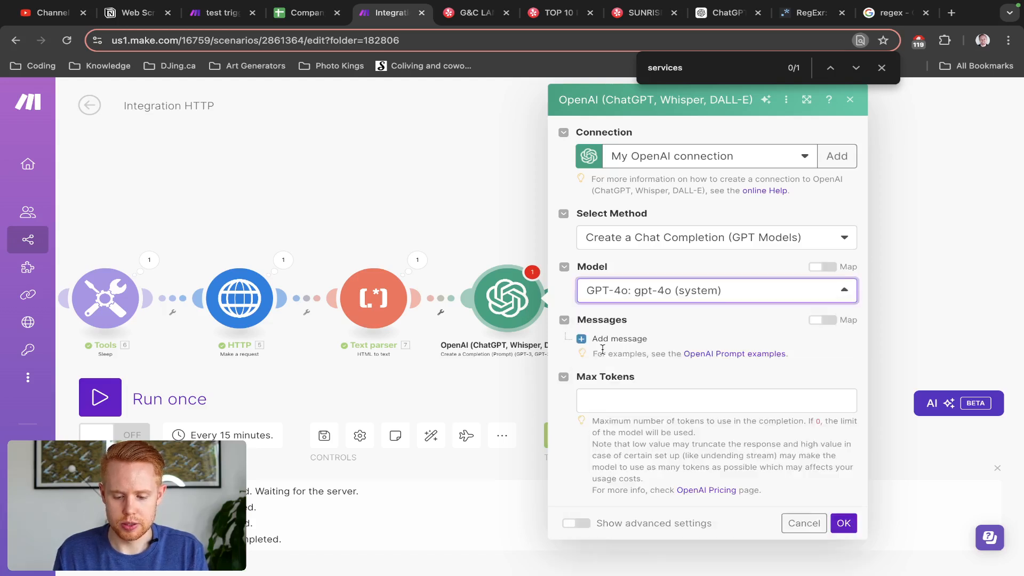
# Step: Add a first message to the OpenAI module with its role set to System
pyautogui.click(604, 342)
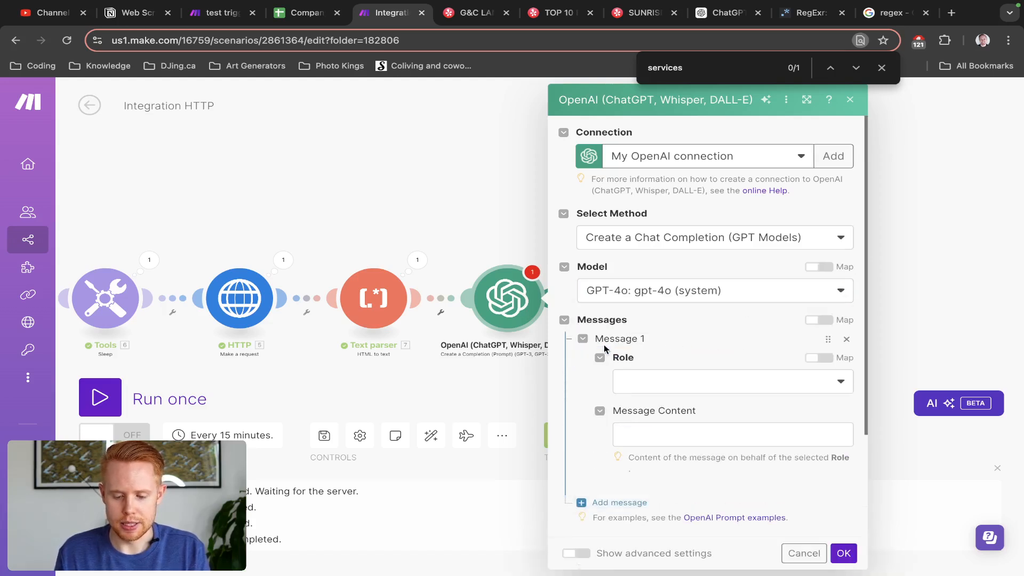
pyautogui.click(644, 389)
pyautogui.click(654, 408)
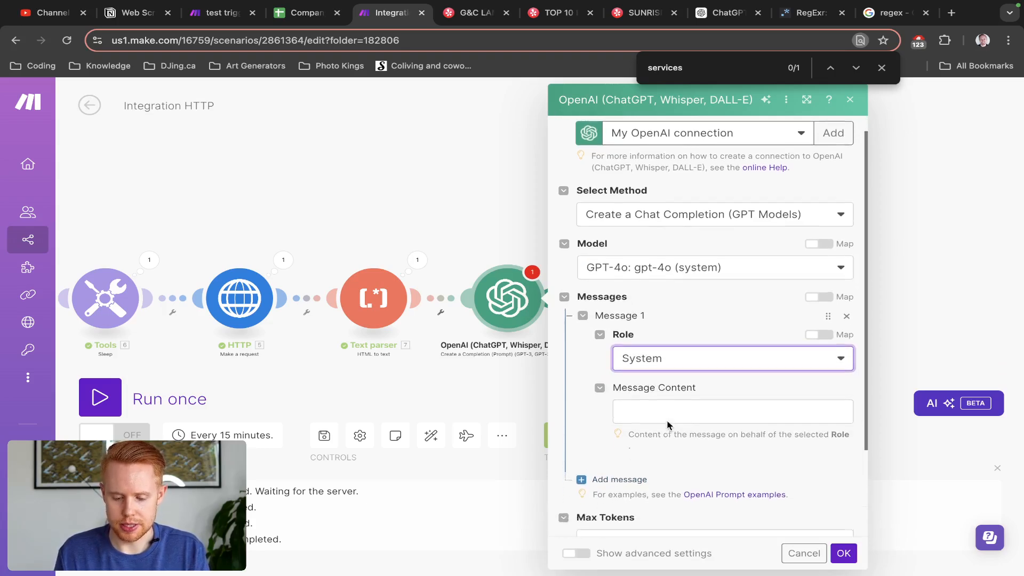
# Step: Begin the System message content with "Please find all the services the yelp listing provides."
pyautogui.click(666, 402)
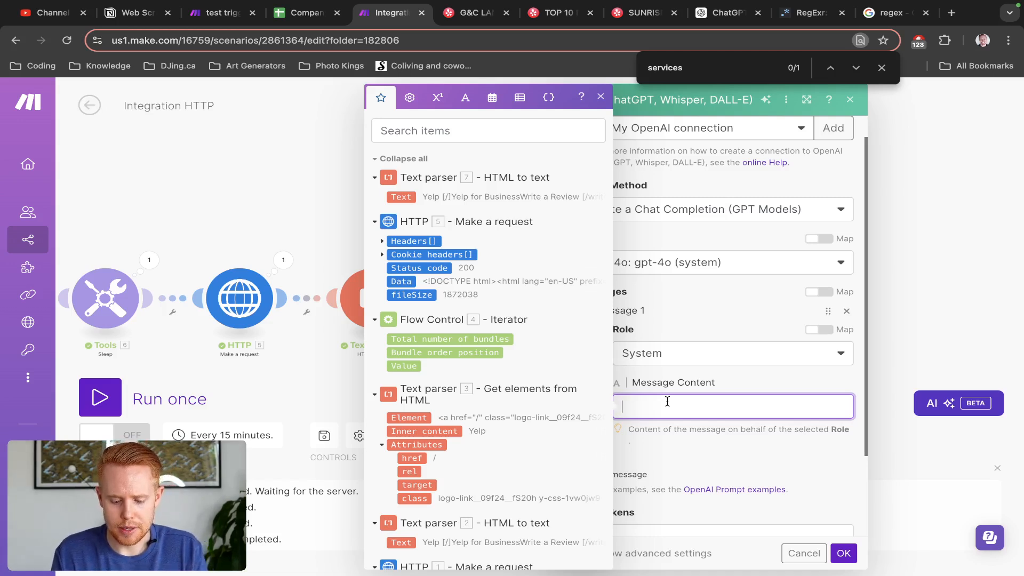
pyautogui.write('Please find ')
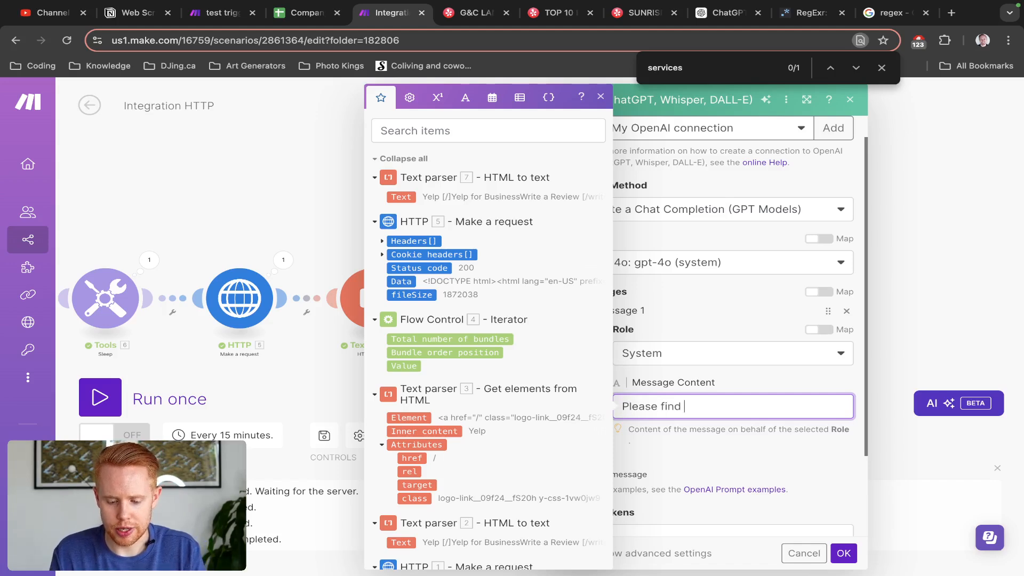
pyautogui.write('all the services the your')
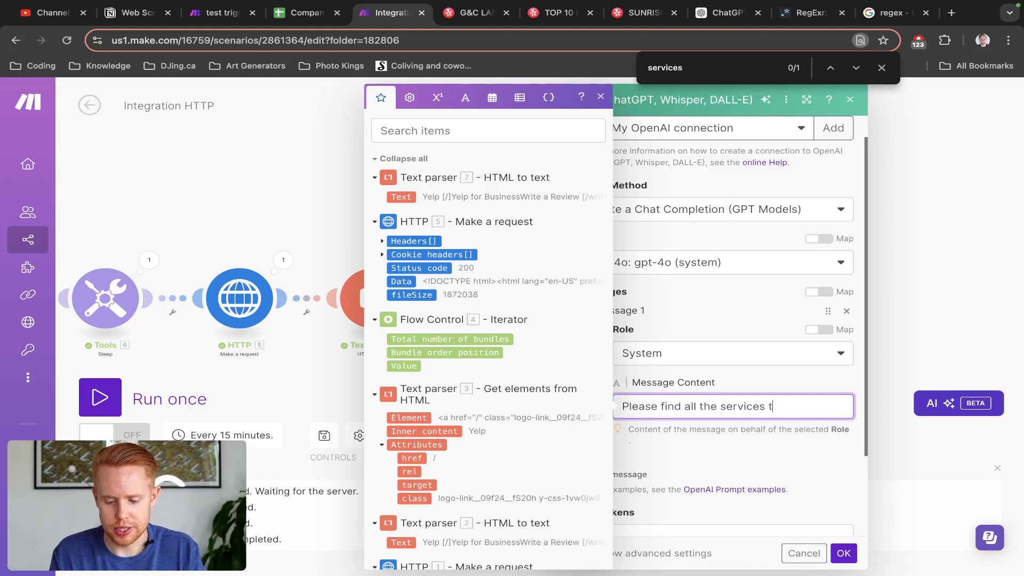
pyautogui.press('BackSpace')
pyautogui.press('BackSpace')
pyautogui.press('BackSpace')
pyautogui.press('BackSpace')
pyautogui.write('yel')
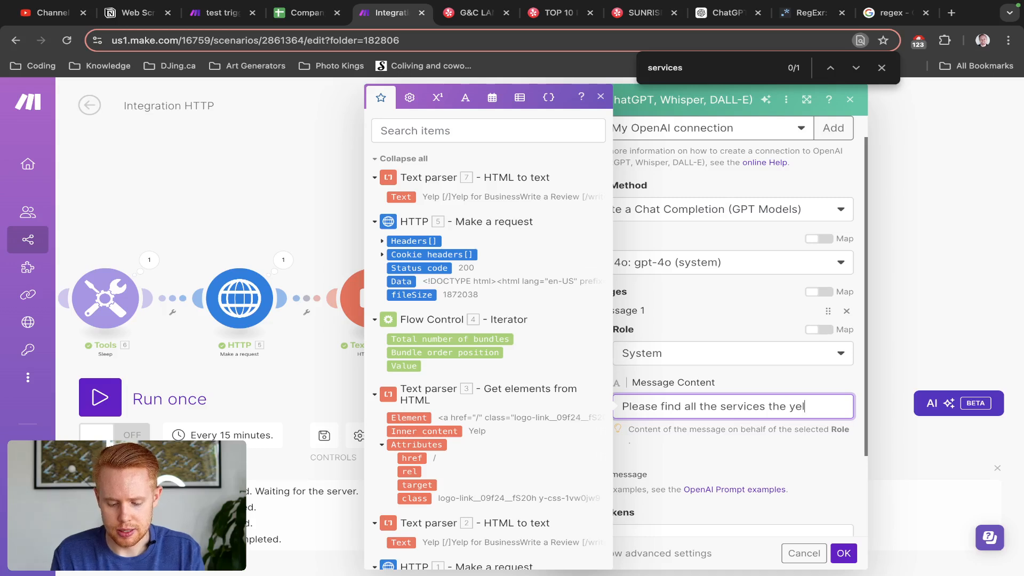
pyautogui.write('p listing provides. ')
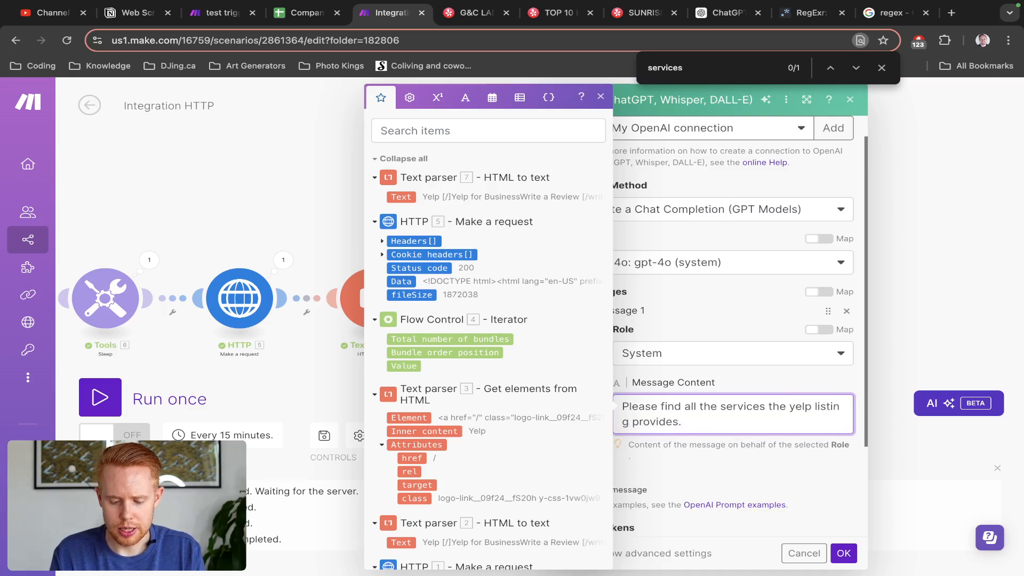
# Step: Add to the prompt "Provide me the information in a list format, with no additional information. Keep it brief please."
pyautogui.write('Provide m')
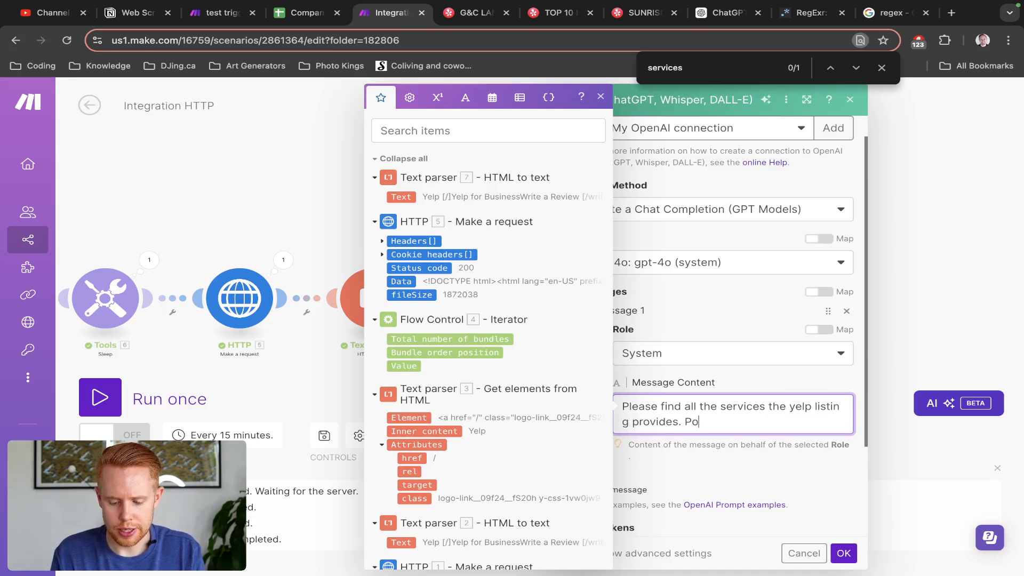
pyautogui.write('e the inform')
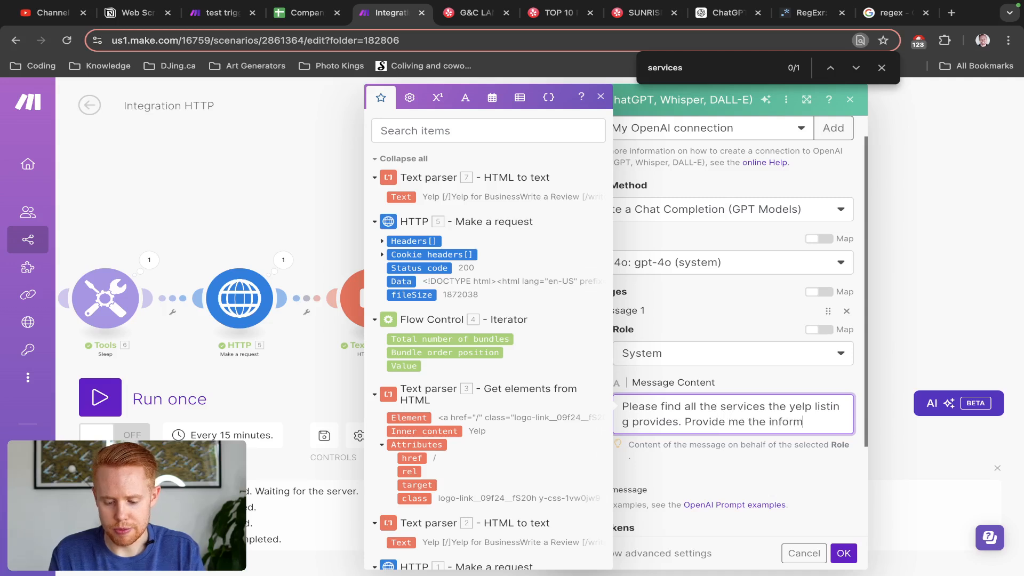
pyautogui.write('ation in a list format')
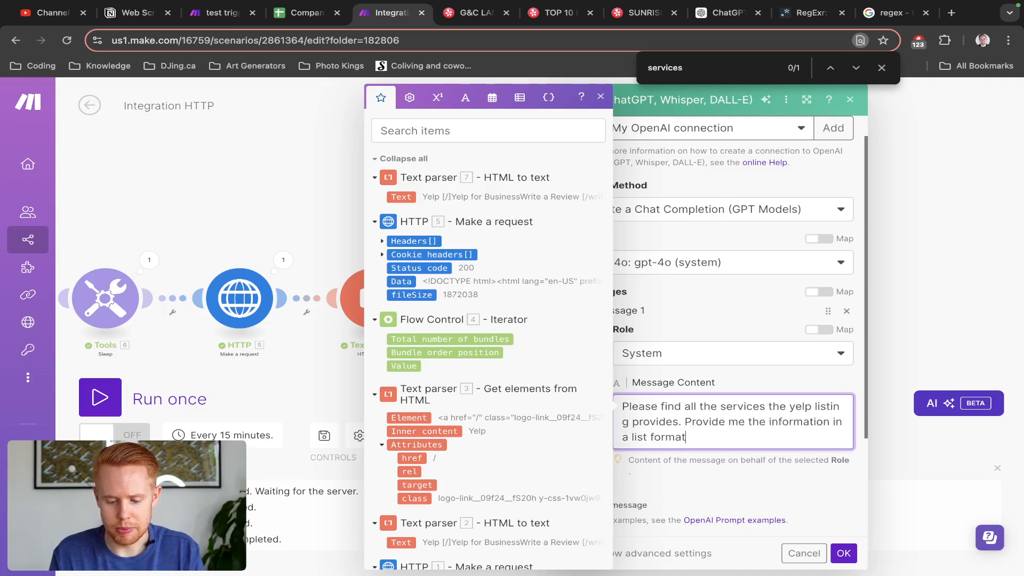
pyautogui.write(', with no addition')
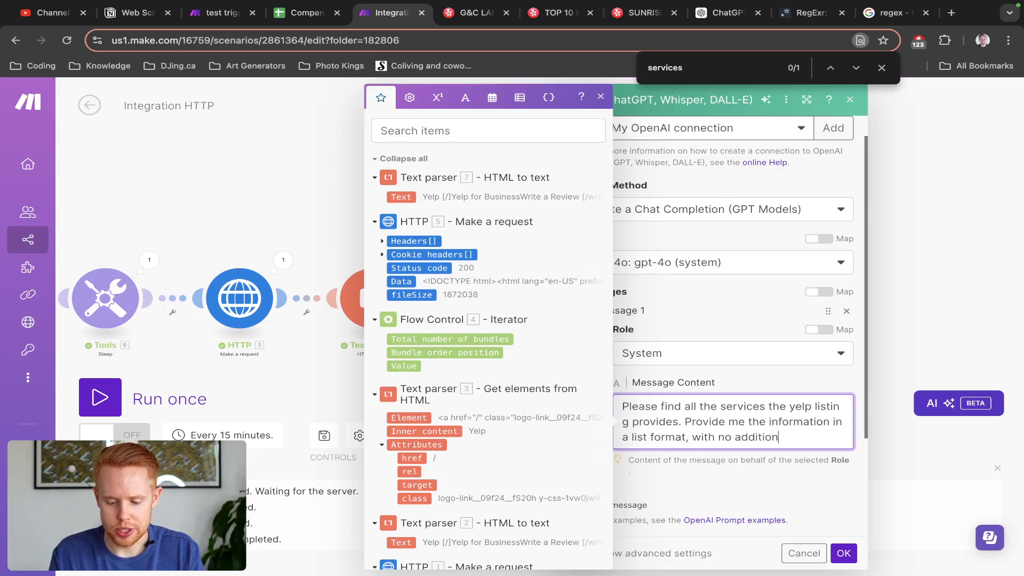
pyautogui.write('al information')
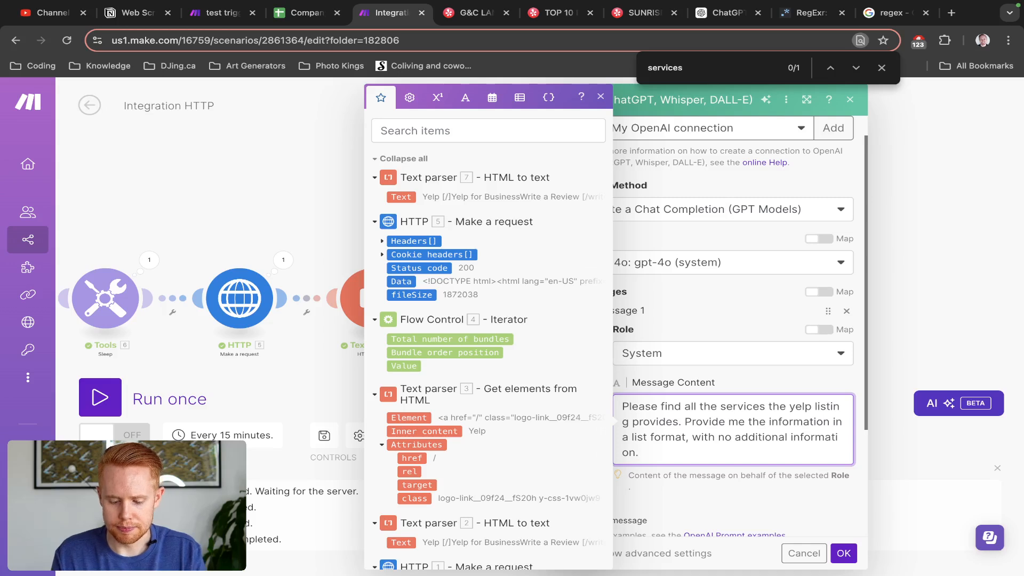
pyautogui.write('. Keep it ')
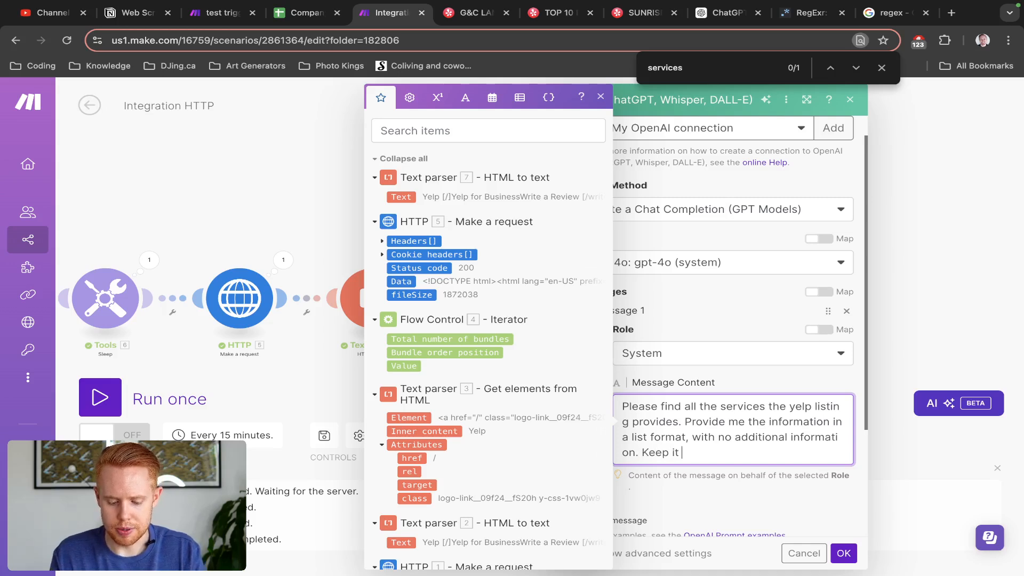
pyautogui.write('brief please. Her')
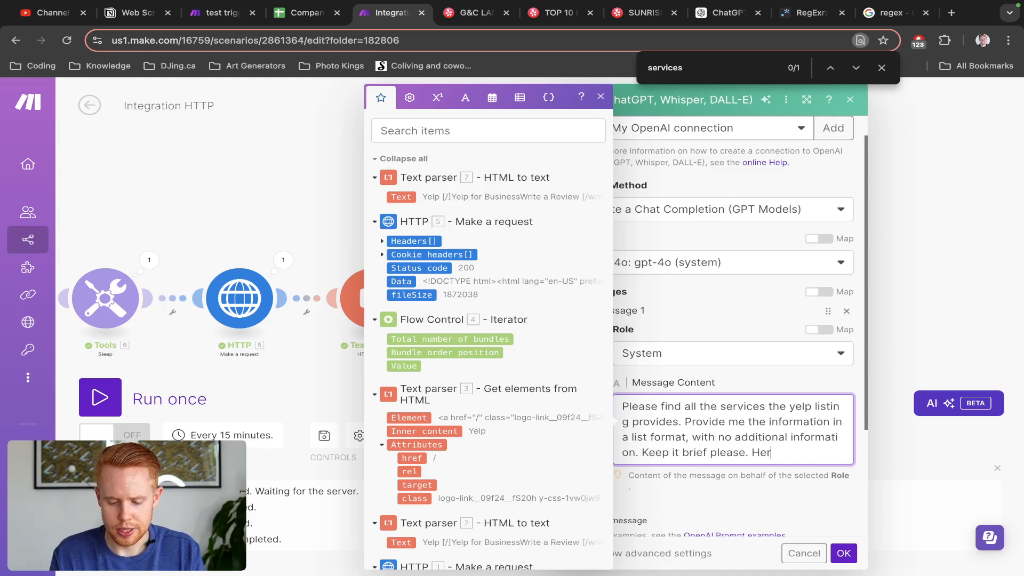
# Step: End the prompt with "Here is the website:" and, on a new line, the Data value from HTTP module 5
pyautogui.write('e is the web')
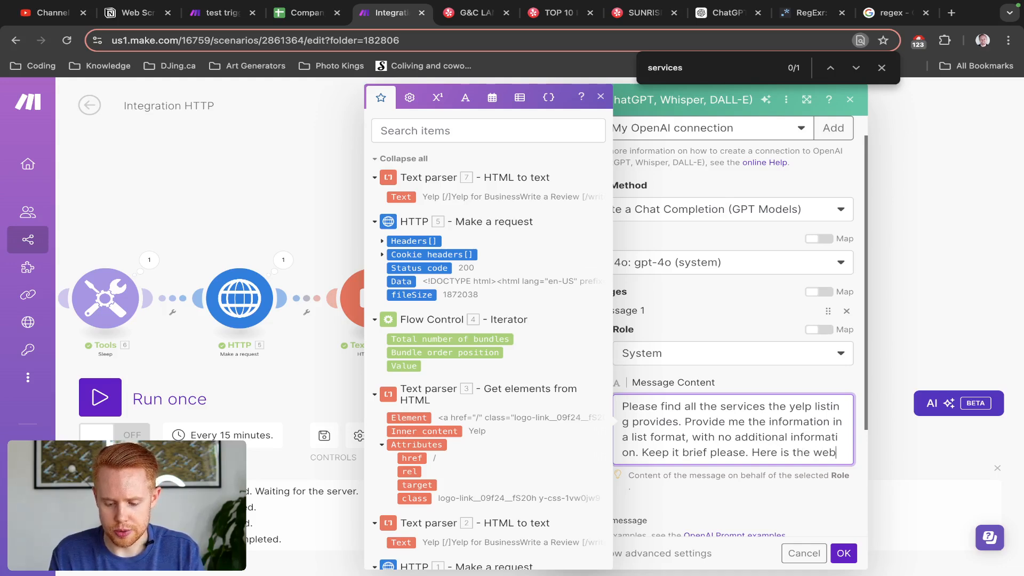
pyautogui.write('site:')
pyautogui.press('Return')
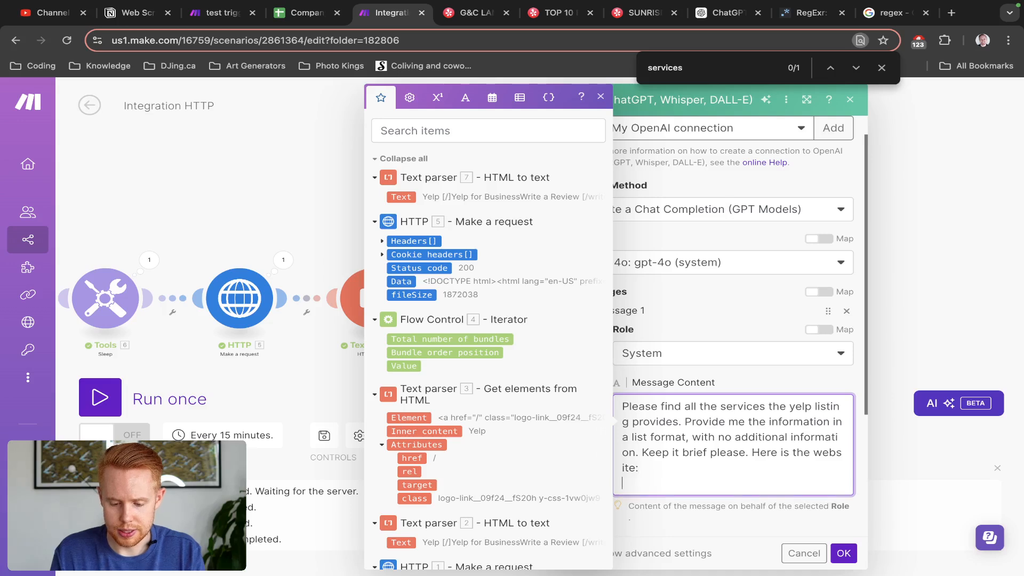
pyautogui.click(402, 282)
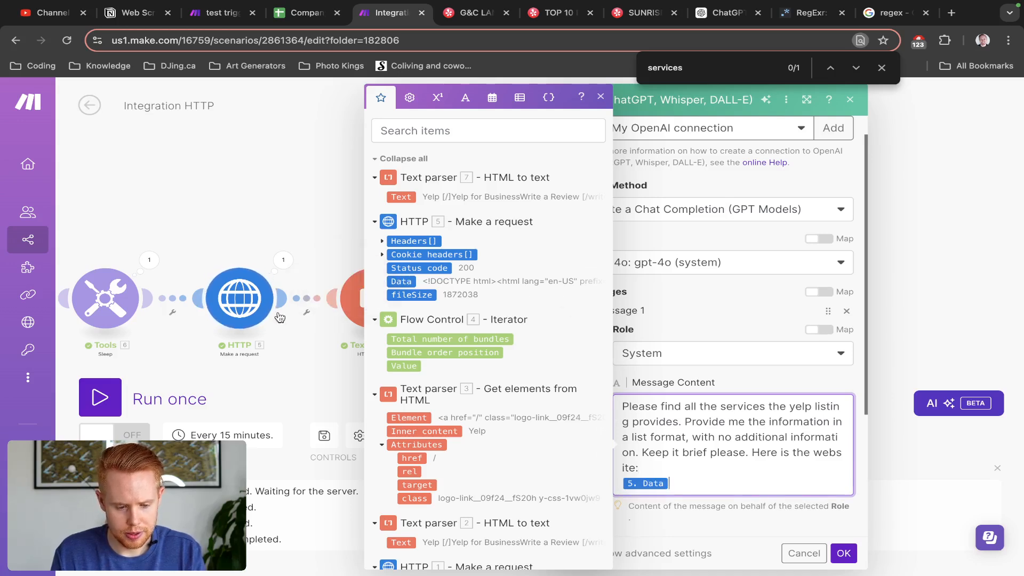
# Step: Set the OpenAI module's Max Tokens to 200 and confirm the module's settings
pyautogui.click(842, 553)
pyautogui.click(841, 554)
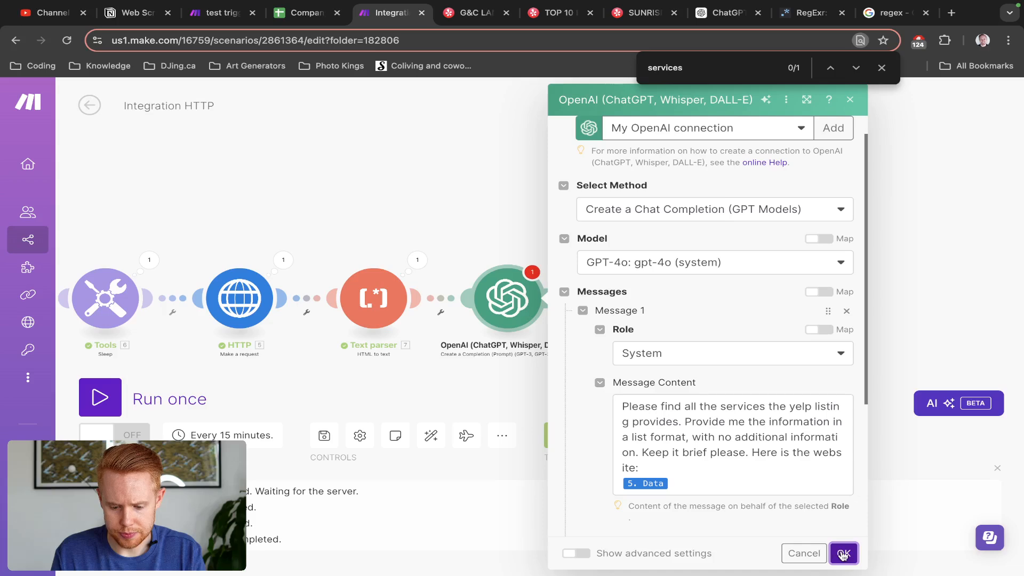
pyautogui.click(626, 405)
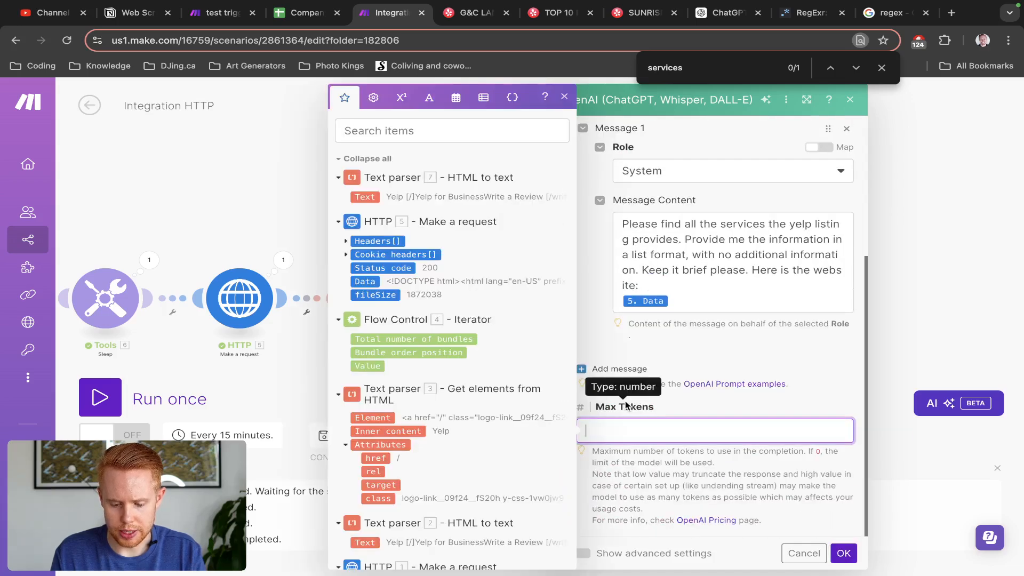
pyautogui.write('200')
pyautogui.click(844, 553)
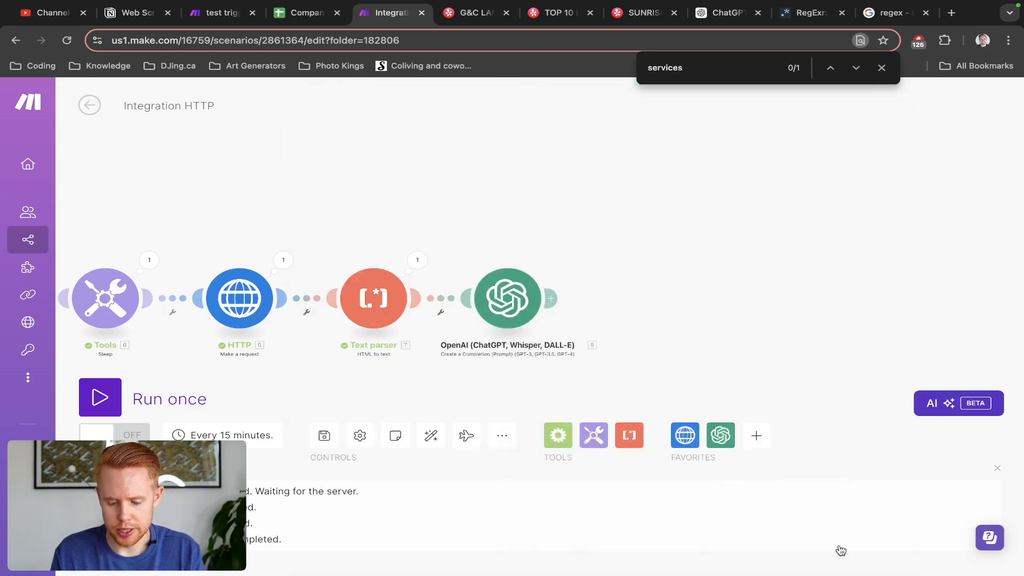
# Step: Save the scenario and run it once, reviewing the Services Offered section of the G&C Landscaping Yelp page meanwhile
pyautogui.click(324, 435)
pyautogui.click(100, 397)
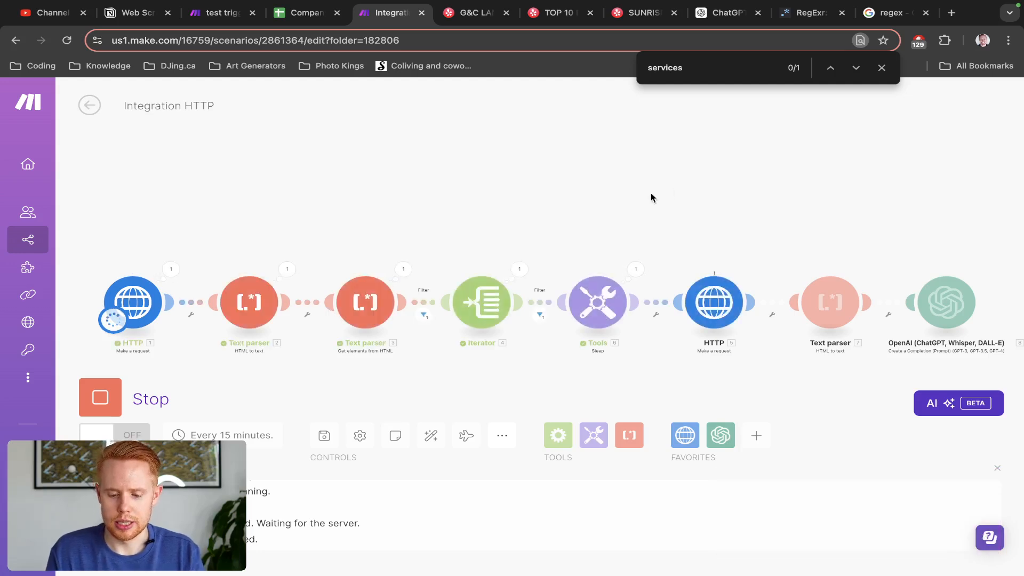
pyautogui.hotkey('ctrl', 'Tab')
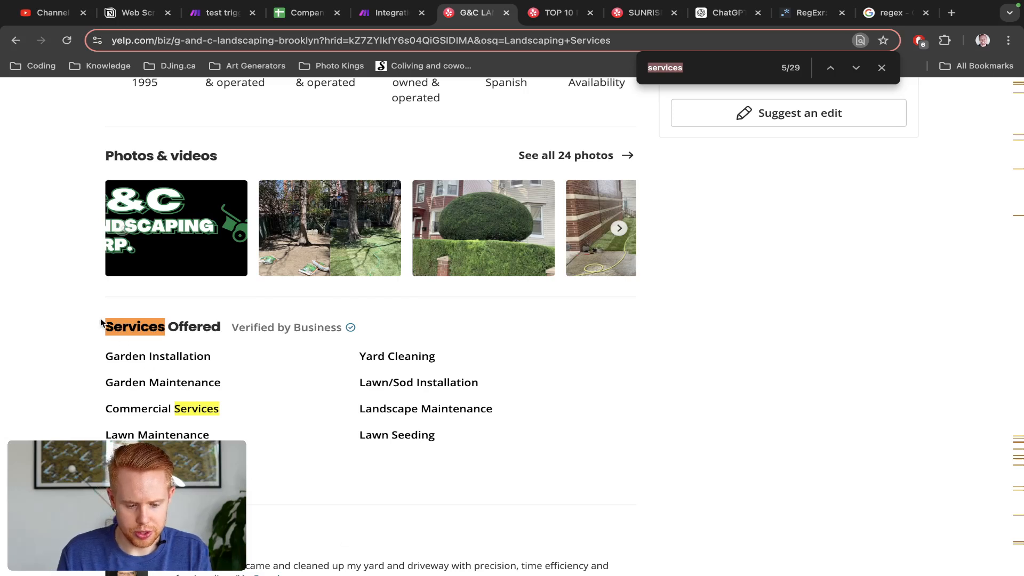
pyautogui.moveTo(101, 323); pyautogui.dragTo(439, 435)
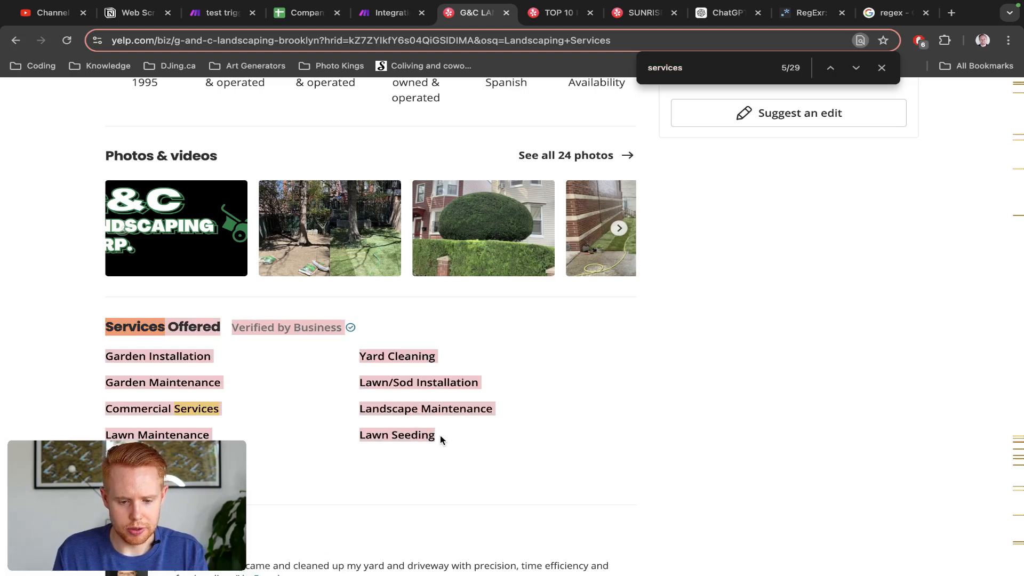
pyautogui.hotkey('ctrl', 'shift', 'Tab')
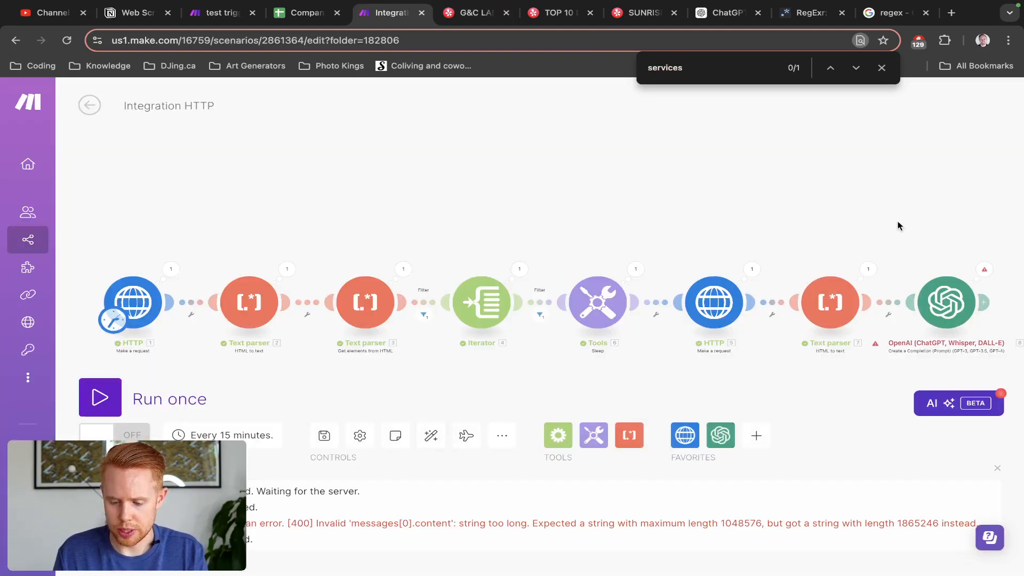
# Step: Inspect the OpenAI module's run details and read its RuntimeError message
pyautogui.hscroll(10, 448, 149)
pyautogui.scroll(-2, 448, 150)
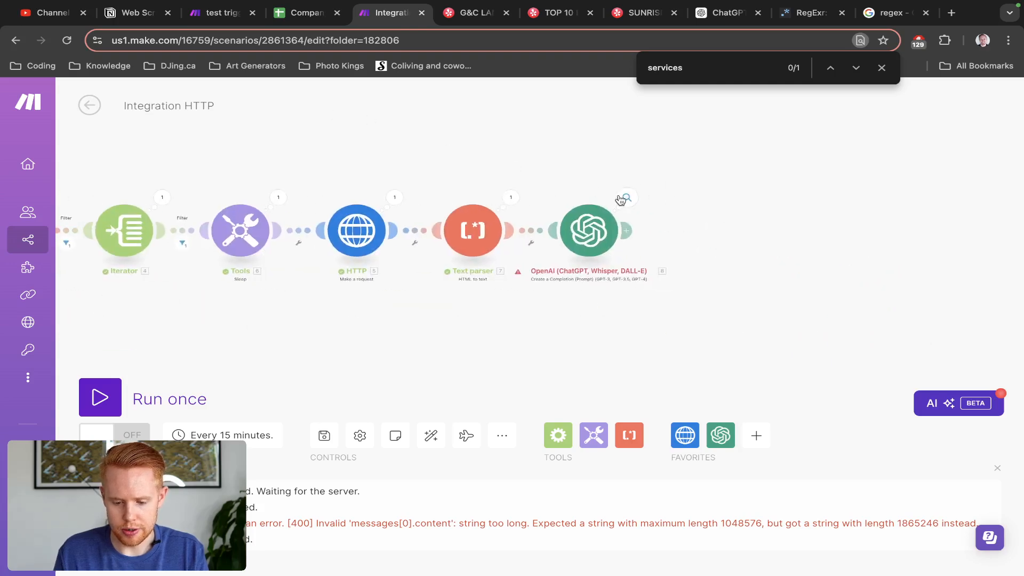
pyautogui.click(622, 199)
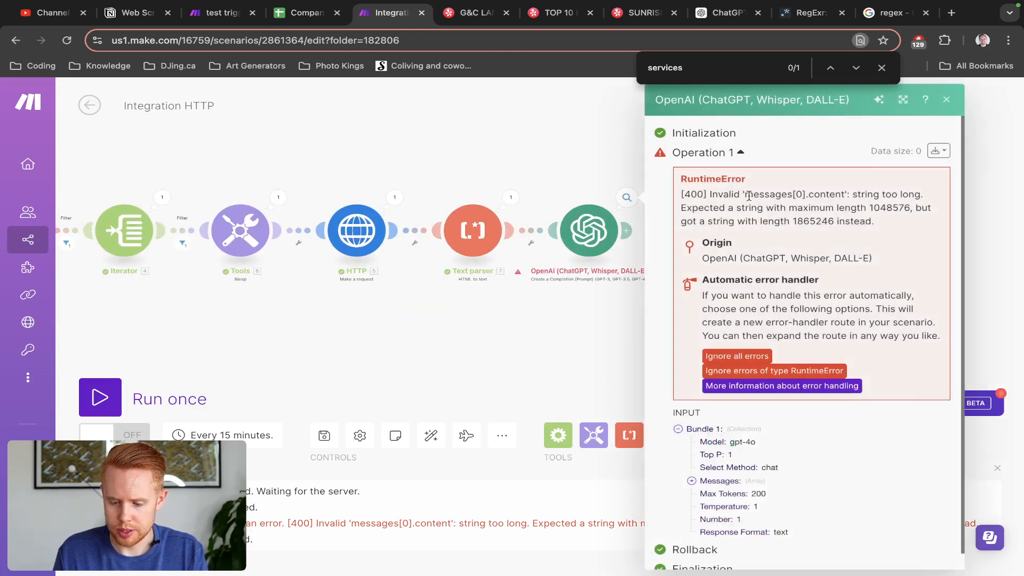
pyautogui.moveTo(745, 195); pyautogui.dragTo(845, 195)
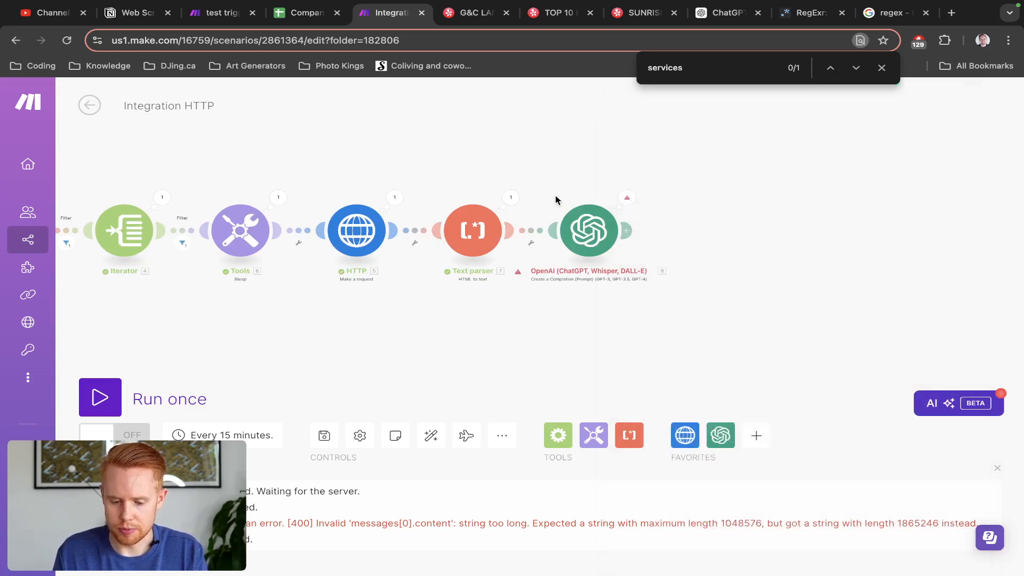
pyautogui.click(544, 189)
# Step: Replace the HTTP Data value in the OpenAI message with the Text output of Text parser 7 and confirm the module
pyautogui.click(591, 237)
pyautogui.scroll(-2, 699, 329)
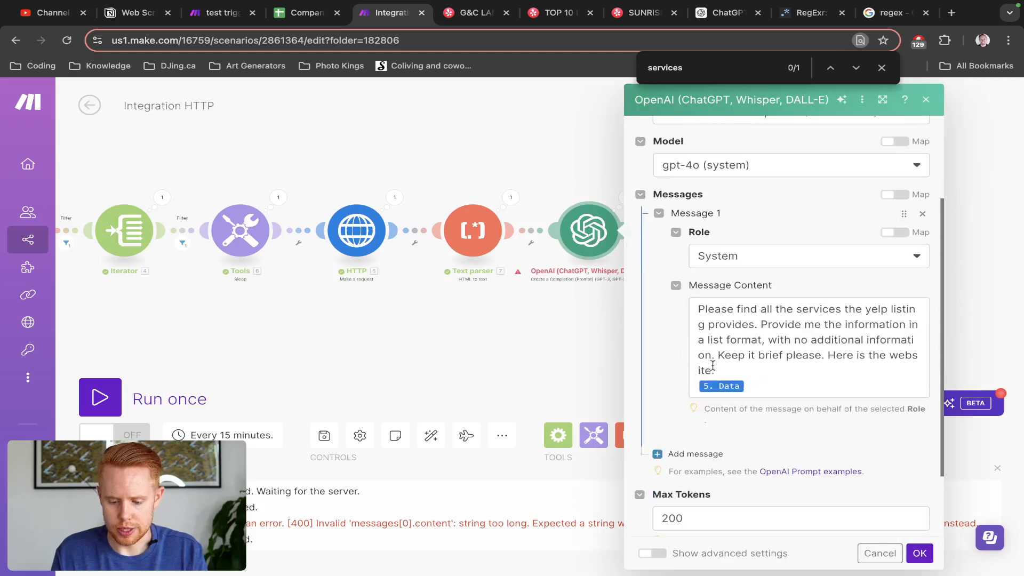
pyautogui.click(767, 390)
pyautogui.press('BackSpace')
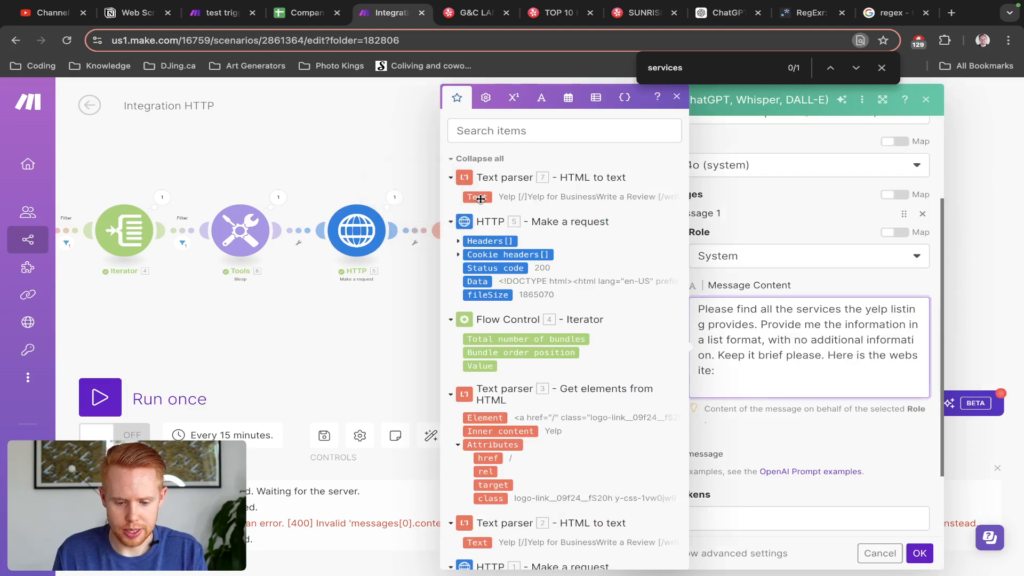
pyautogui.moveTo(479, 198); pyautogui.dragTo(757, 380)
pyautogui.click(920, 552)
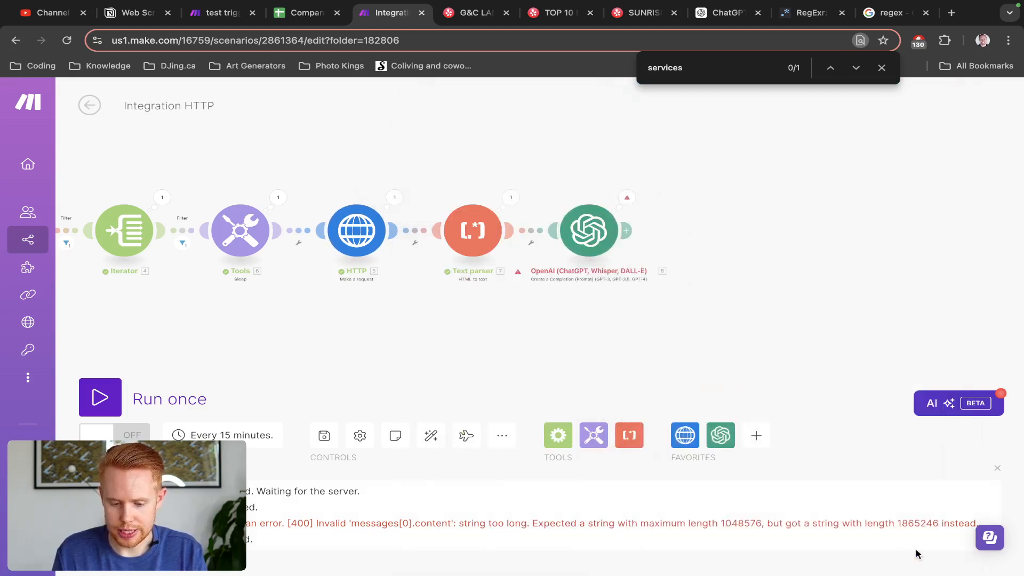
# Step: Save the scenario and run it once, repeating the run when it stops before the OpenAI module
pyautogui.click(322, 436)
pyautogui.click(90, 401)
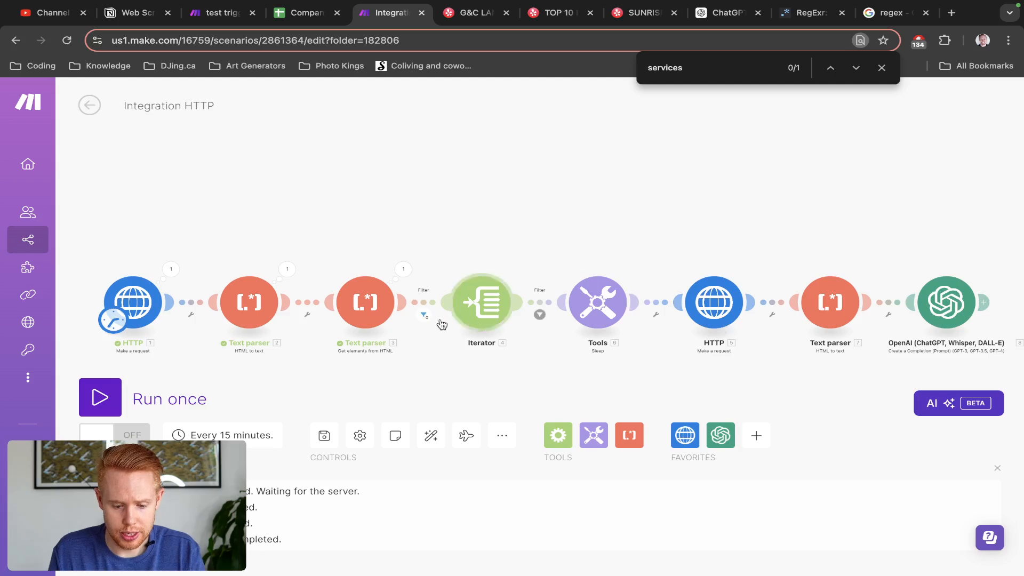
pyautogui.click(101, 398)
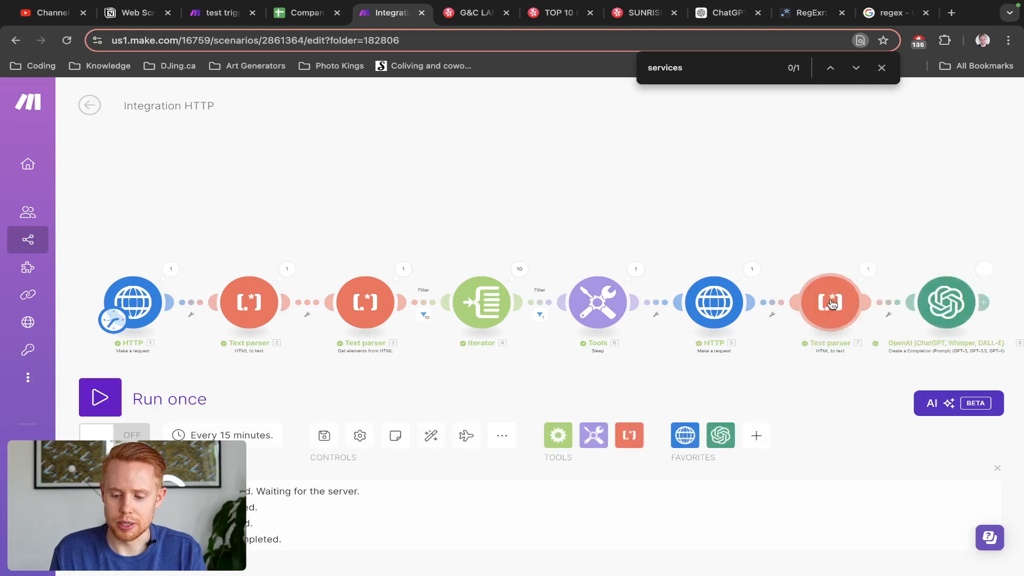
# Step: Compare the services list in the OpenAI module's output with the Services Offered section of the G&C Landscaping Yelp page
pyautogui.moveTo(938, 233); pyautogui.dragTo(763, 202)
pyautogui.click(811, 245)
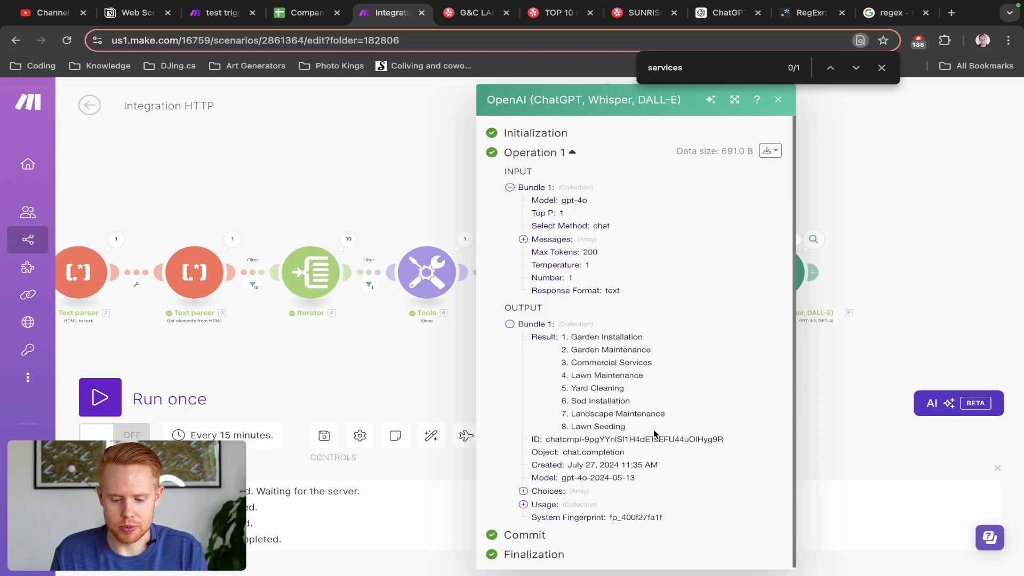
pyautogui.hotkey('ctrl', 'Tab')
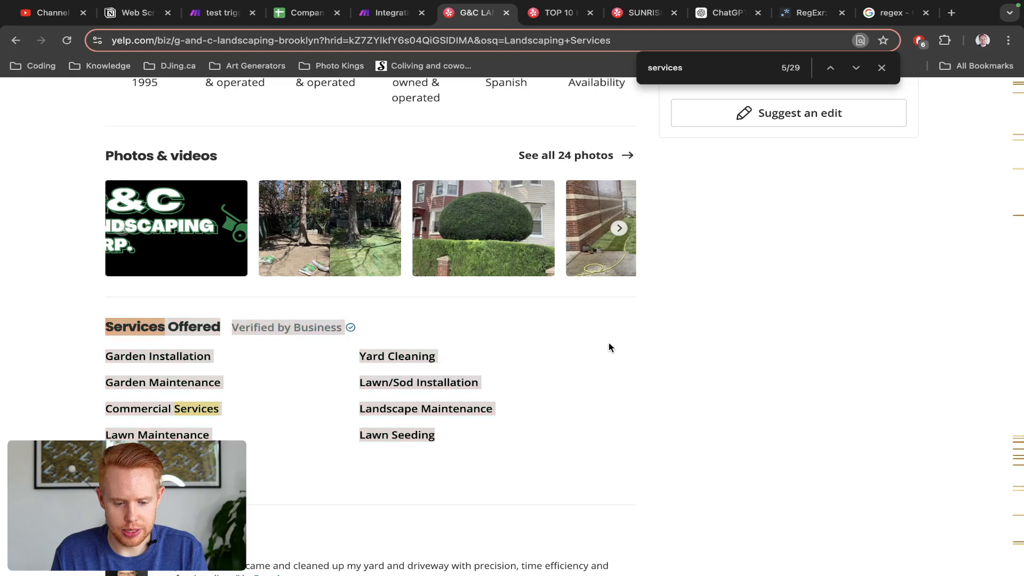
pyautogui.click(59, 356)
pyautogui.hotkey('ctrl', 'shift', 'Tab')
pyautogui.hotkey('ctrl', 'Tab')
pyautogui.hotkey('ctrl', 'shift', 'Tab')
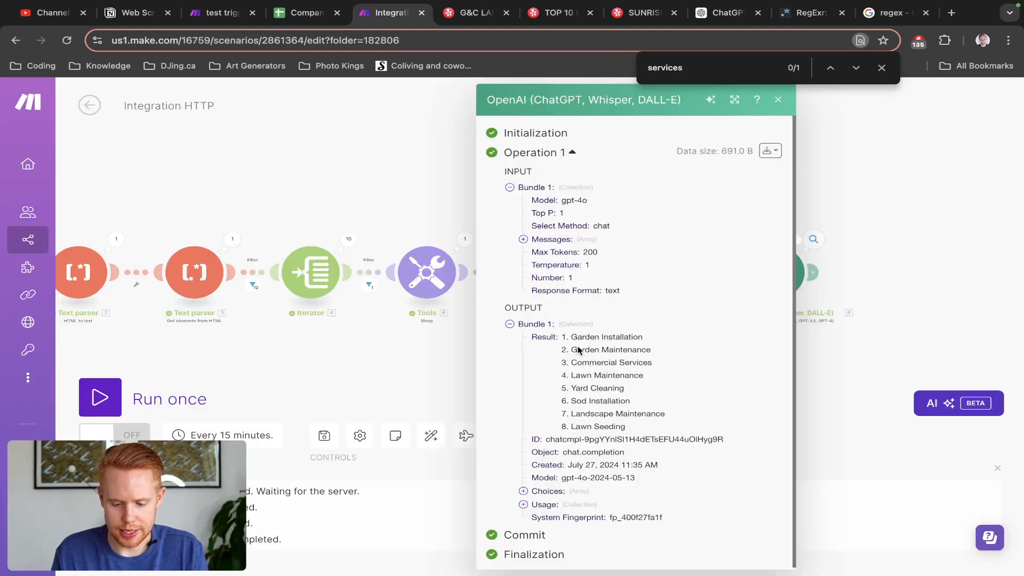
pyautogui.hotkey('ctrl', 'Tab')
pyautogui.hotkey('ctrl', 'shift', 'Tab')
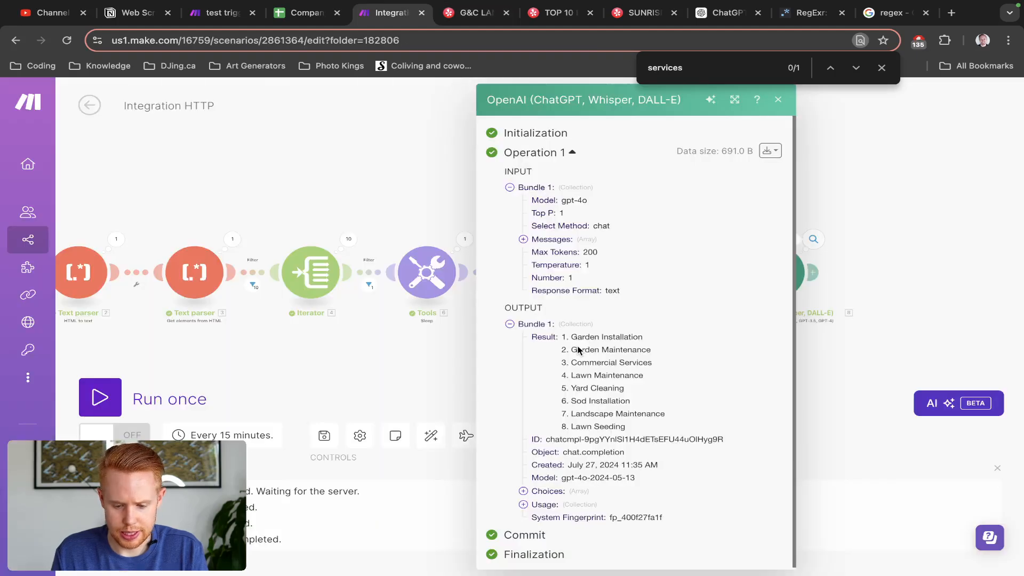
pyautogui.hotkey('ctrl', 'Tab')
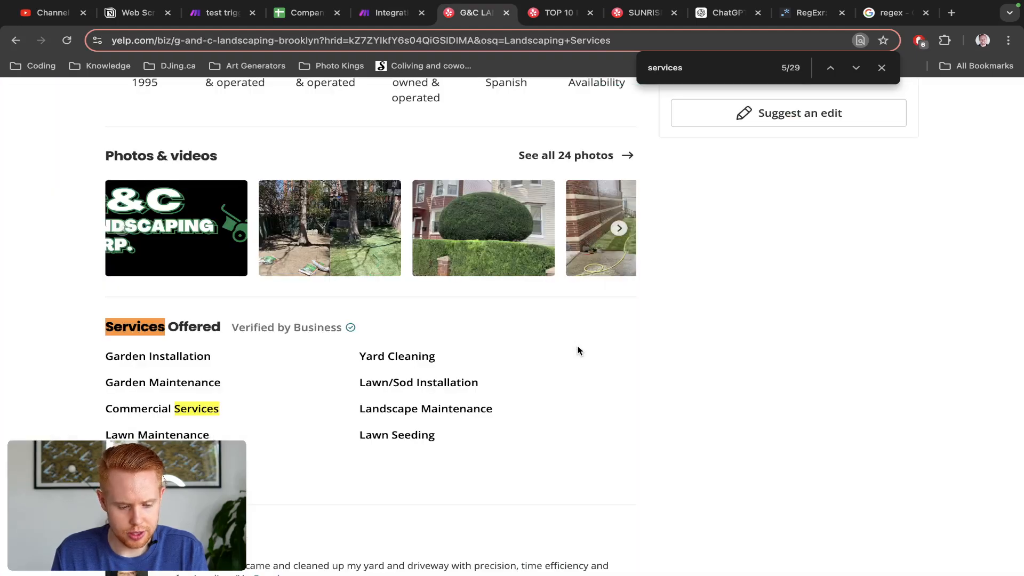
# Step: Check each service in the OpenAI result line by line against the Yelp page's listed services, and close the run details
pyautogui.hotkey('ctrl', 'shift', 'Tab')
pyautogui.hotkey('ctrl', 'Tab')
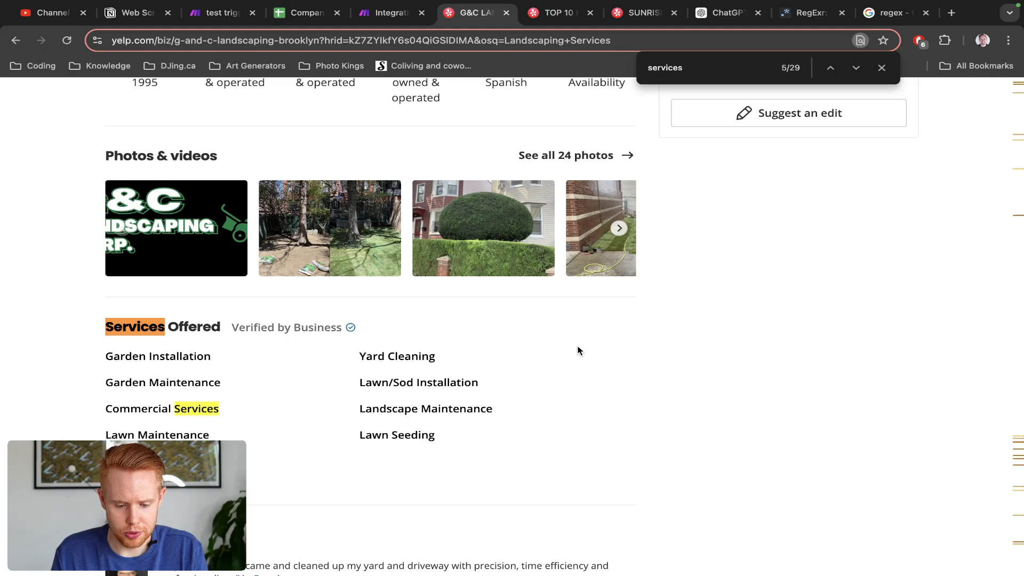
pyautogui.hotkey('ctrl', 'shift', 'Tab')
pyautogui.hotkey('ctrl', 'Tab')
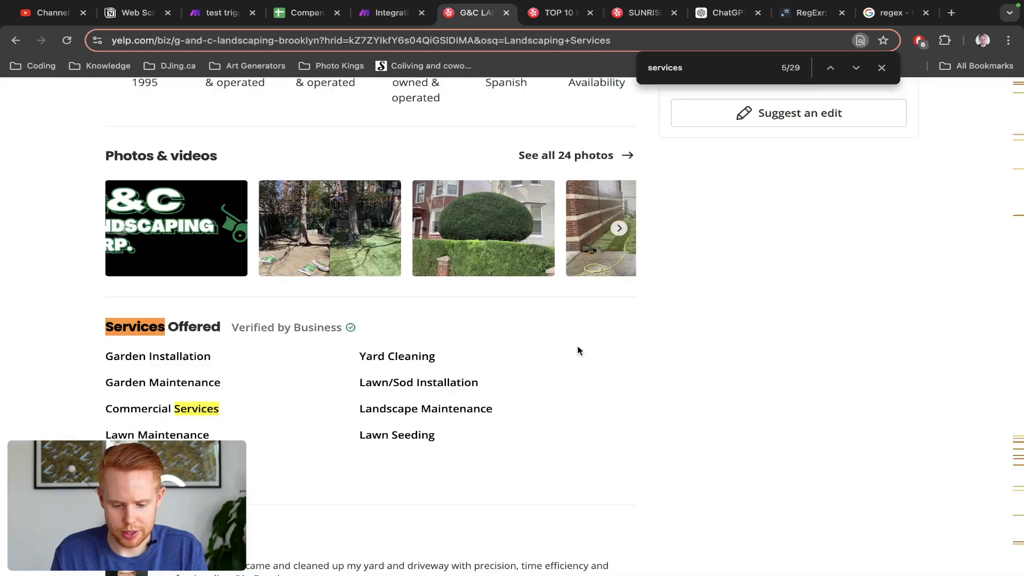
pyautogui.hotkey('ctrl', 'shift', 'Tab')
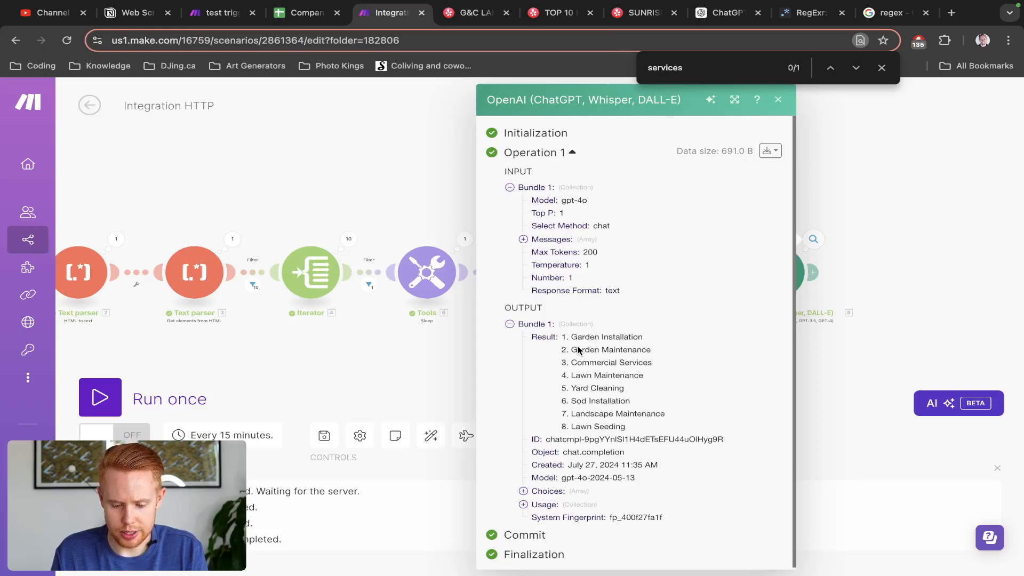
pyautogui.hotkey('ctrl', 'Tab')
pyautogui.hotkey('ctrl', 'shift', 'Tab')
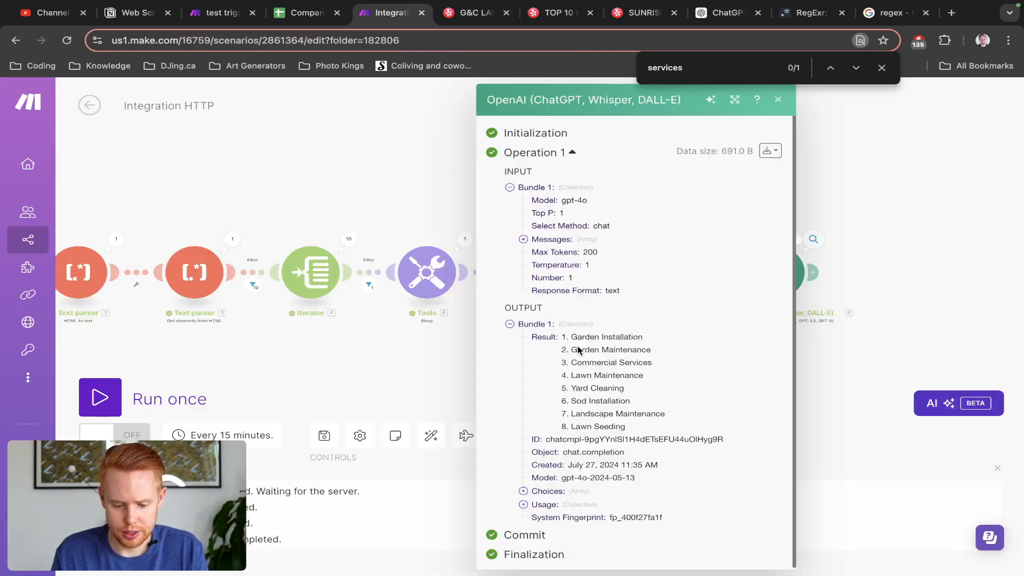
pyautogui.hotkey('ctrl', 'Tab')
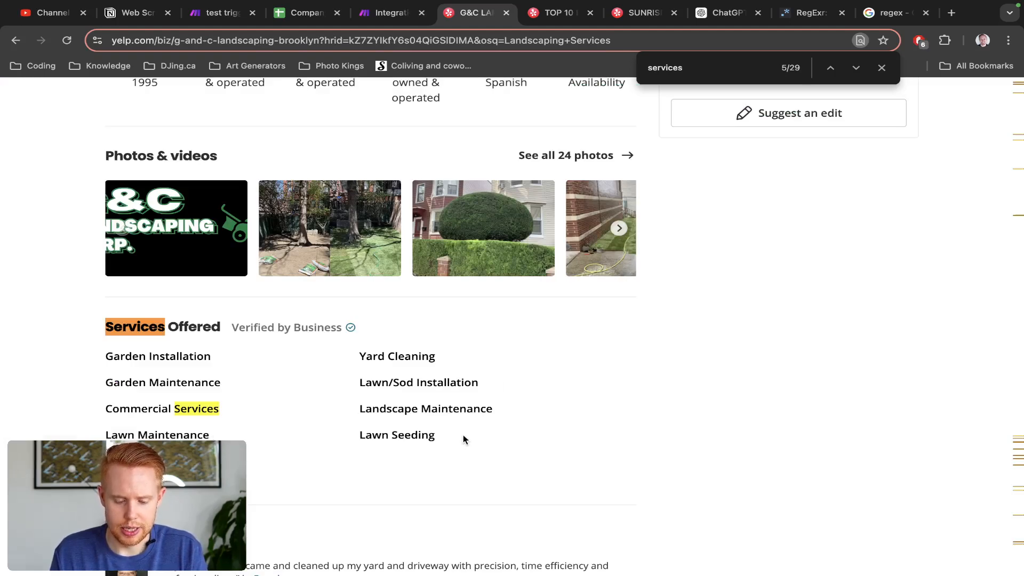
pyautogui.hotkey('ctrl', 'shift', 'Tab')
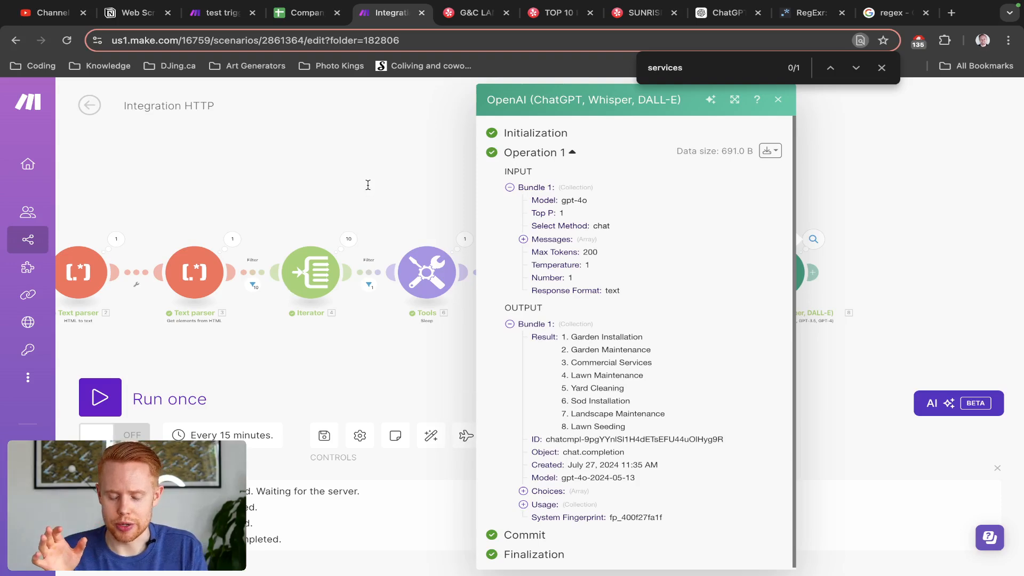
pyautogui.click(466, 162)
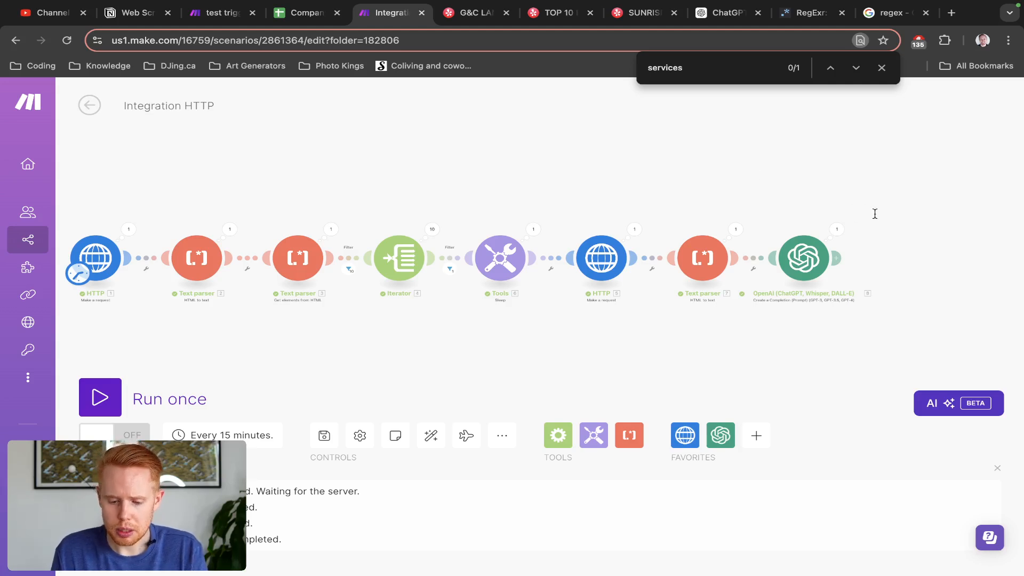
# Step: Examine the G&C Landscaping Yelp page for other extractable details, such as the business name, website link and phone number
pyautogui.hotkey('ctrl', 'Tab')
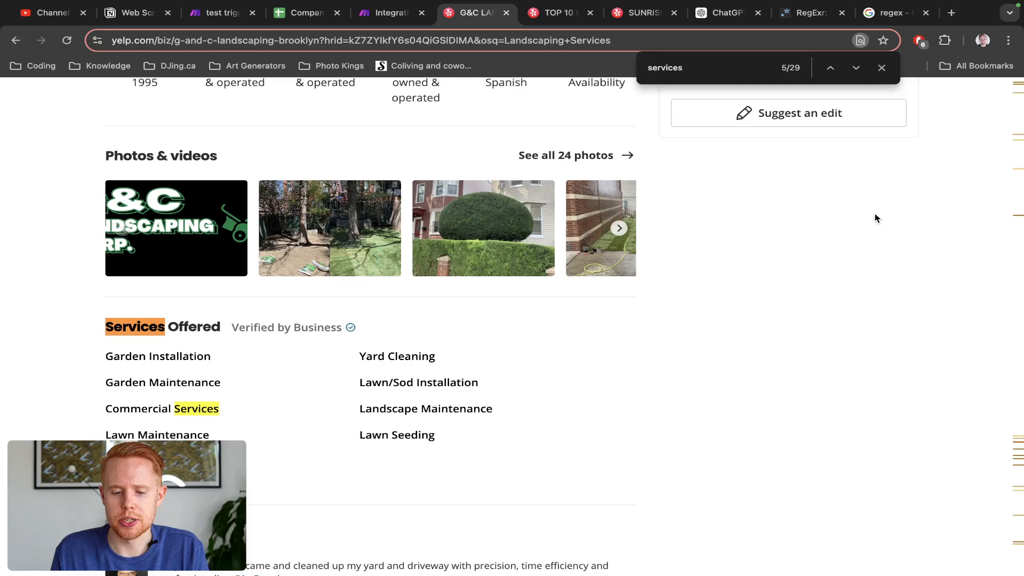
pyautogui.scroll(7, 874, 218)
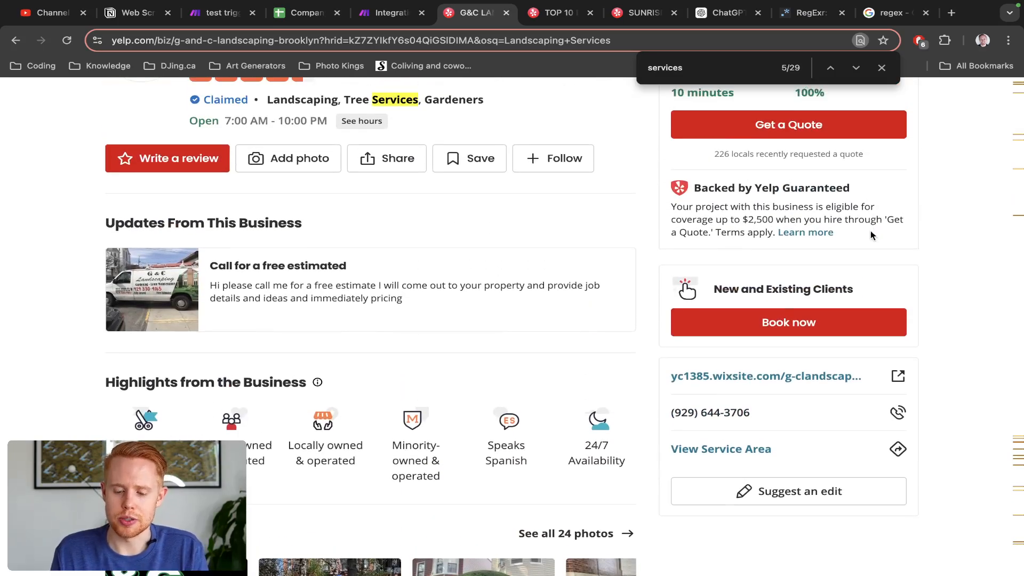
pyautogui.scroll(4, 871, 232)
pyautogui.scroll(-2, 872, 234)
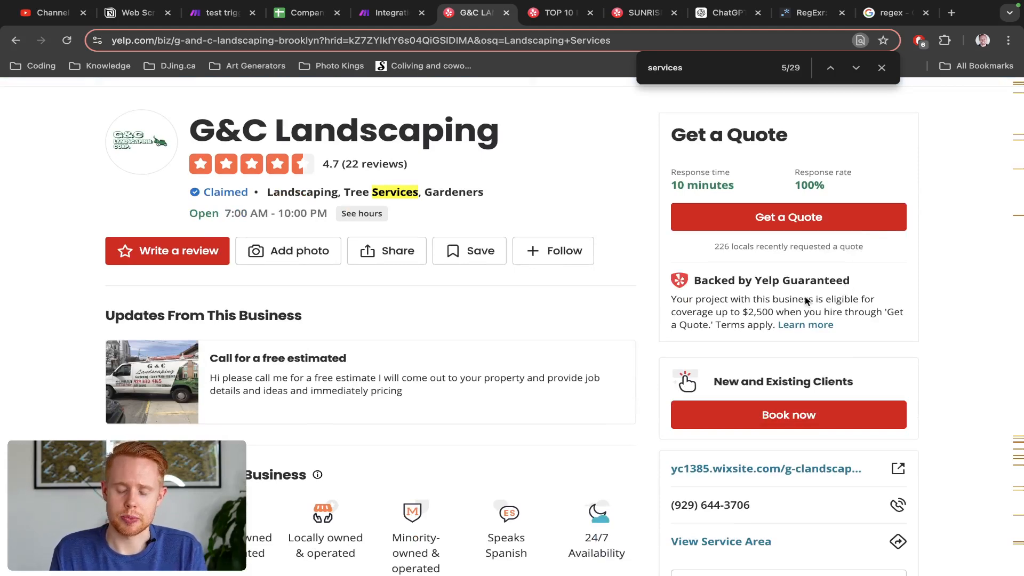
pyautogui.scroll(-2, 735, 316)
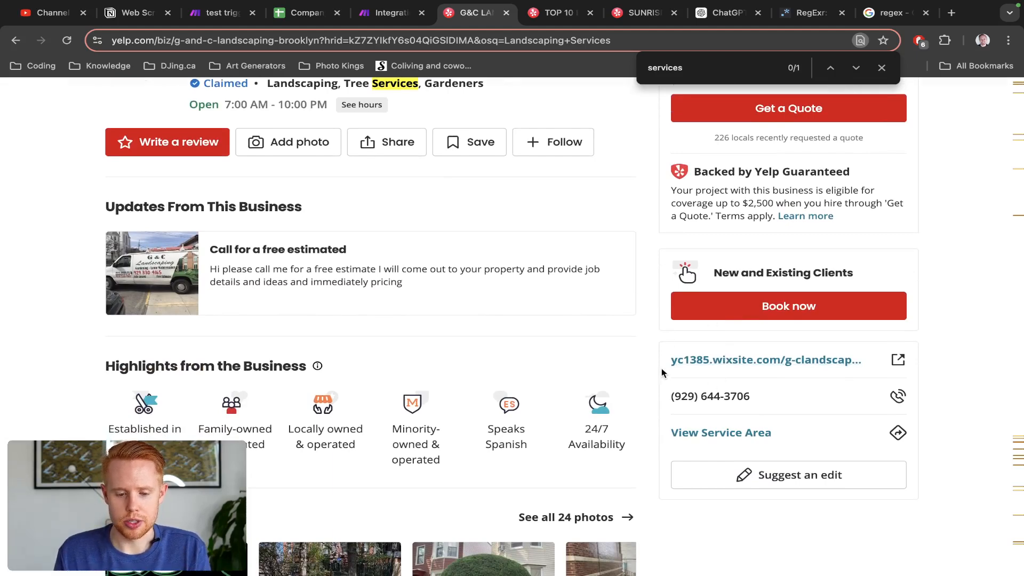
pyautogui.hotkey('ctrl', 'shift', 'Tab')
pyautogui.hotkey('ctrl', 'Tab')
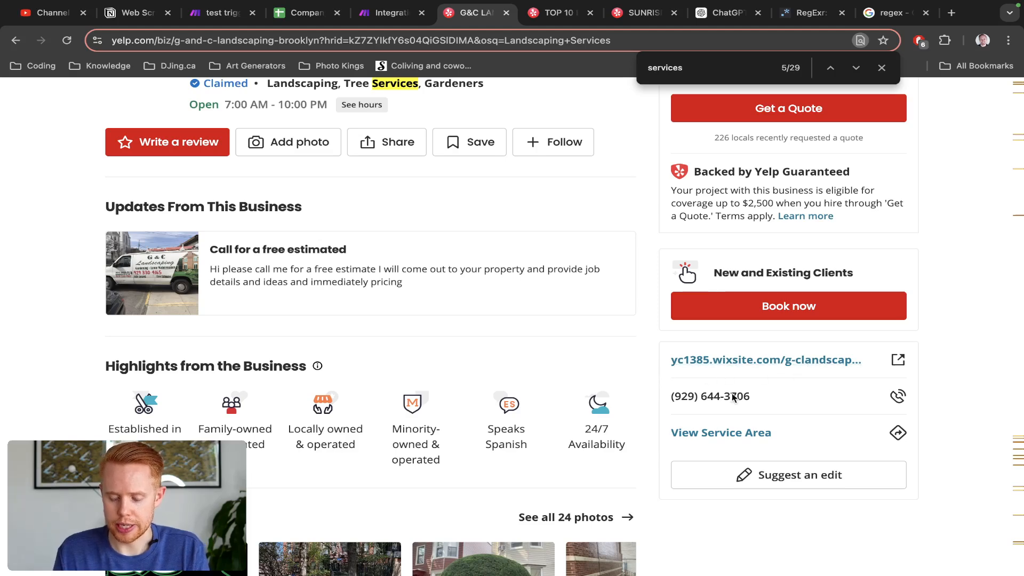
pyautogui.scroll(5, 744, 403)
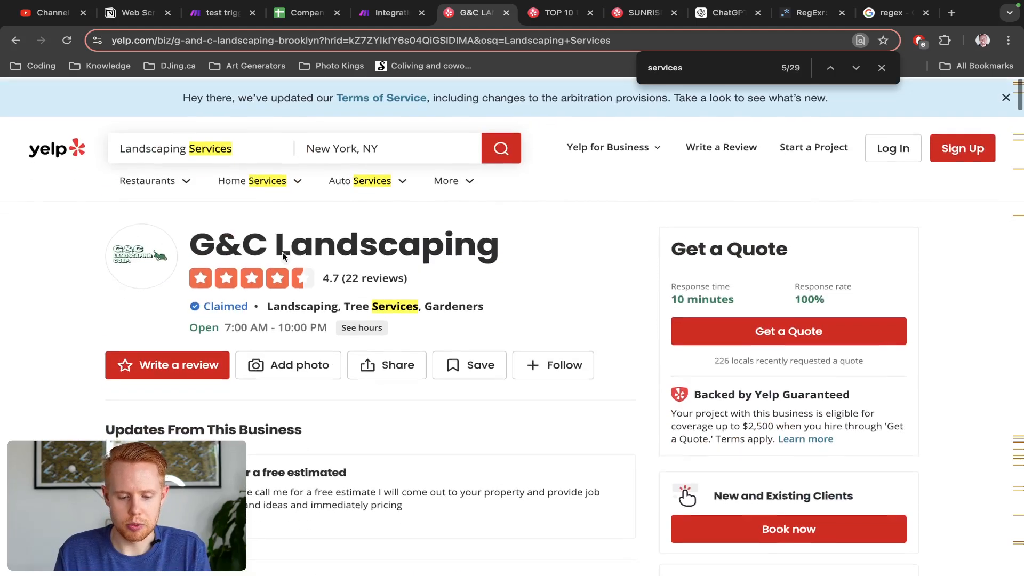
pyautogui.scroll(-6, 709, 356)
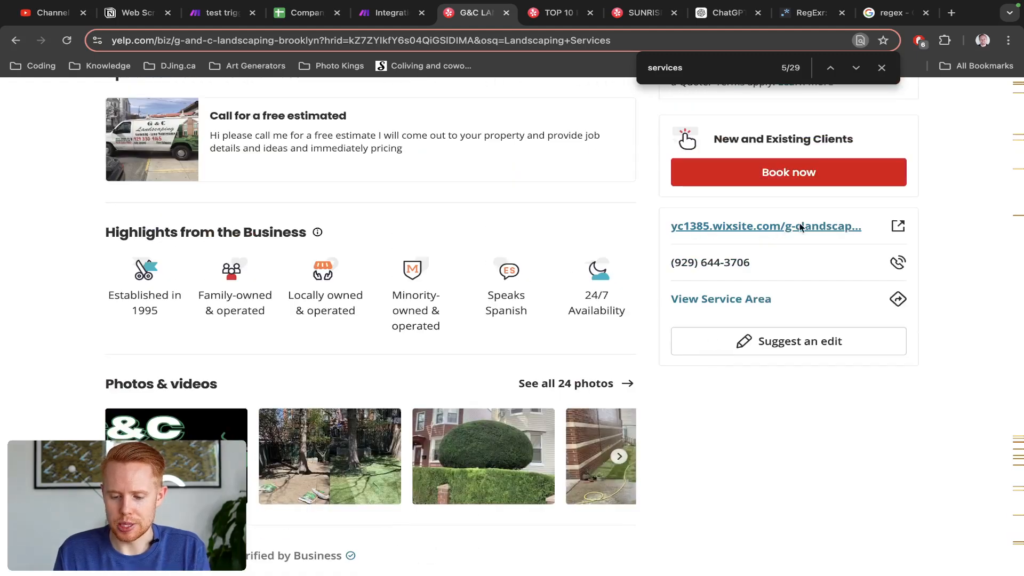
# Step: Find the Yelp page's website link text in Text parser 7's Text output and copy the matching passage with its biz_redir URL
pyautogui.rightClick(708, 227)
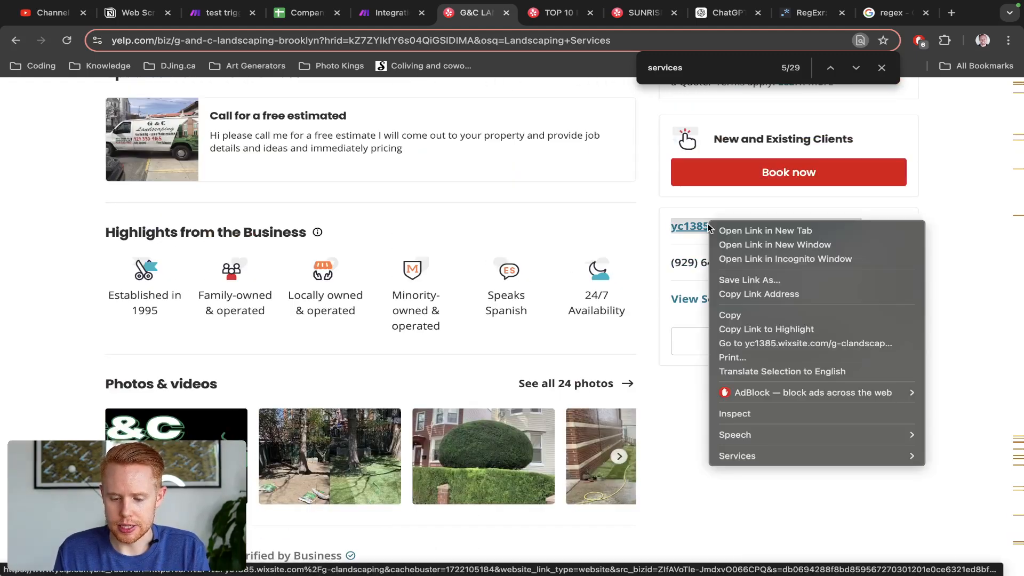
pyautogui.click(730, 315)
pyautogui.hotkey('ctrl', 'shift', 'Tab')
pyautogui.scroll(-2, 578, 193)
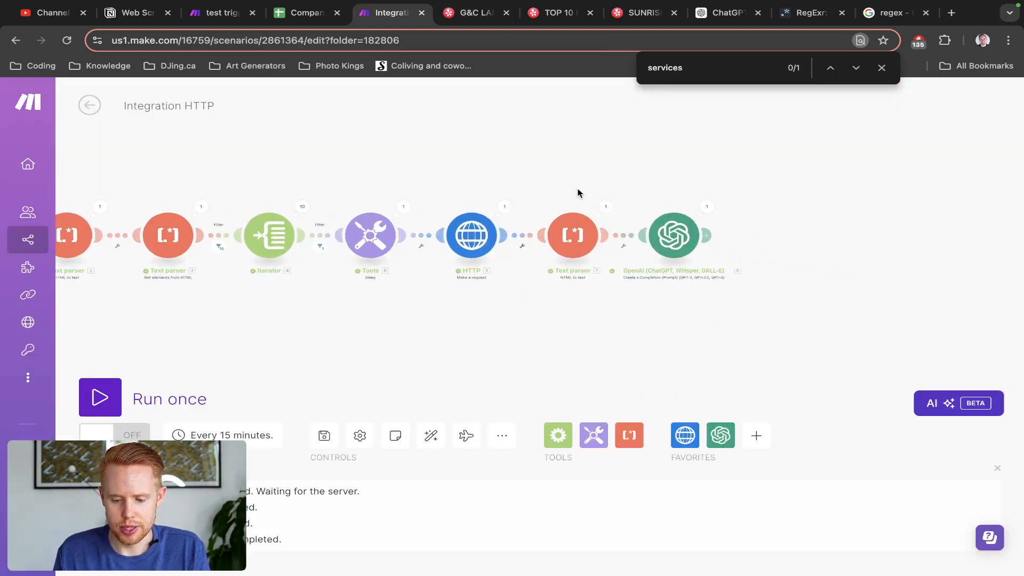
pyautogui.scroll(3, 578, 193)
pyautogui.click(613, 214)
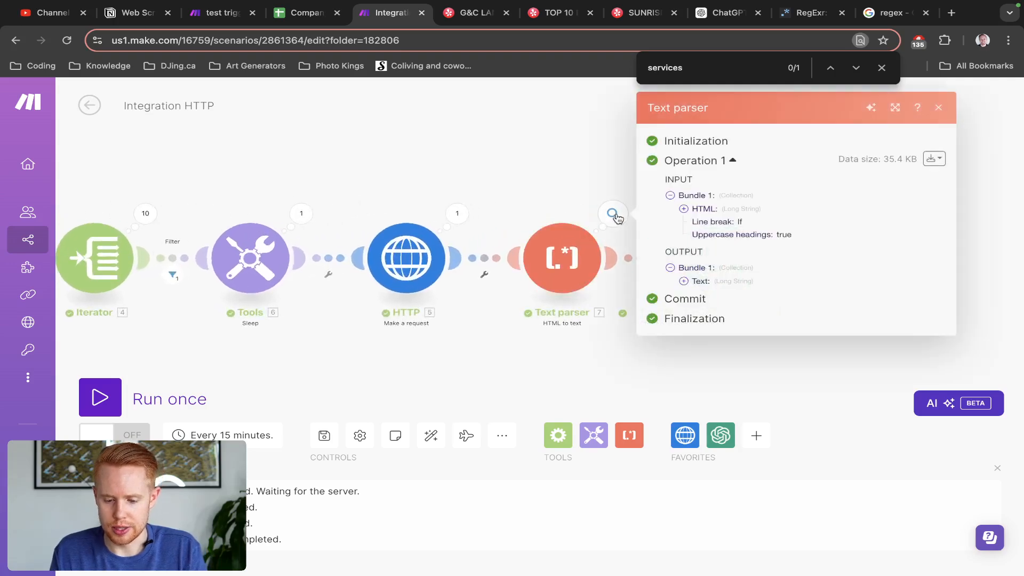
pyautogui.click(683, 281)
pyautogui.press('super+f')
pyautogui.press('super+v')
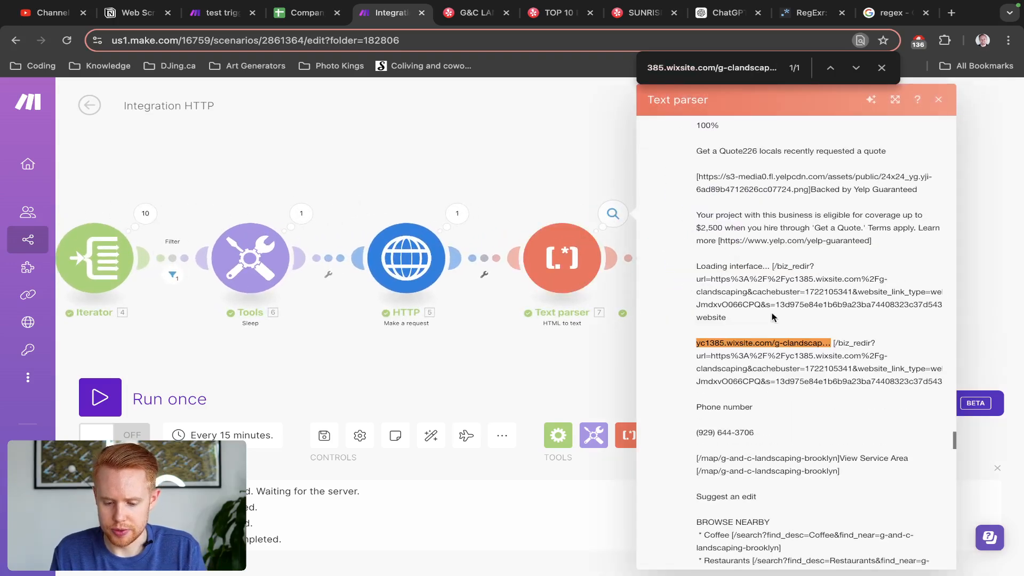
pyautogui.scroll(-2, 819, 339)
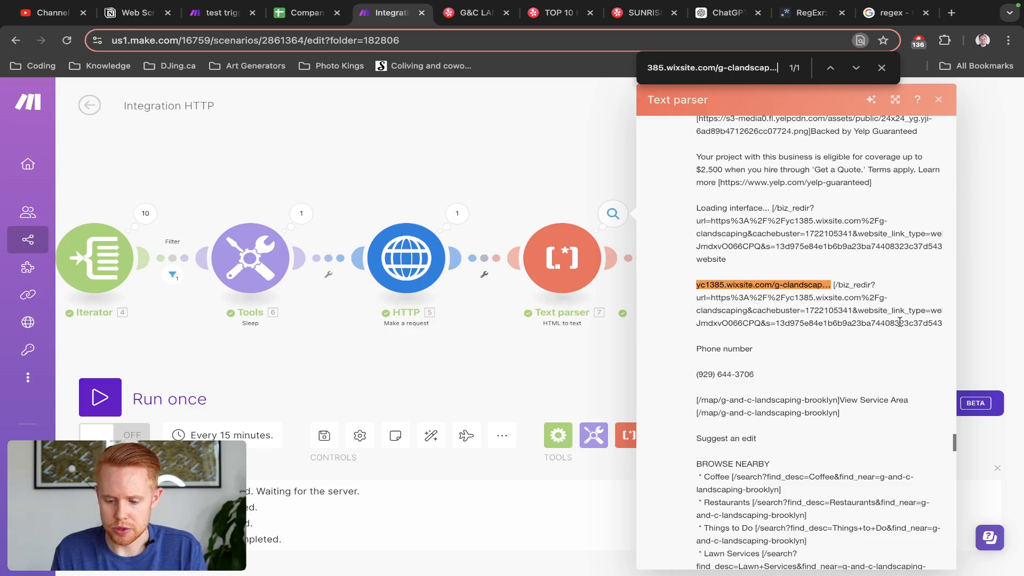
pyautogui.tripleClick(858, 319)
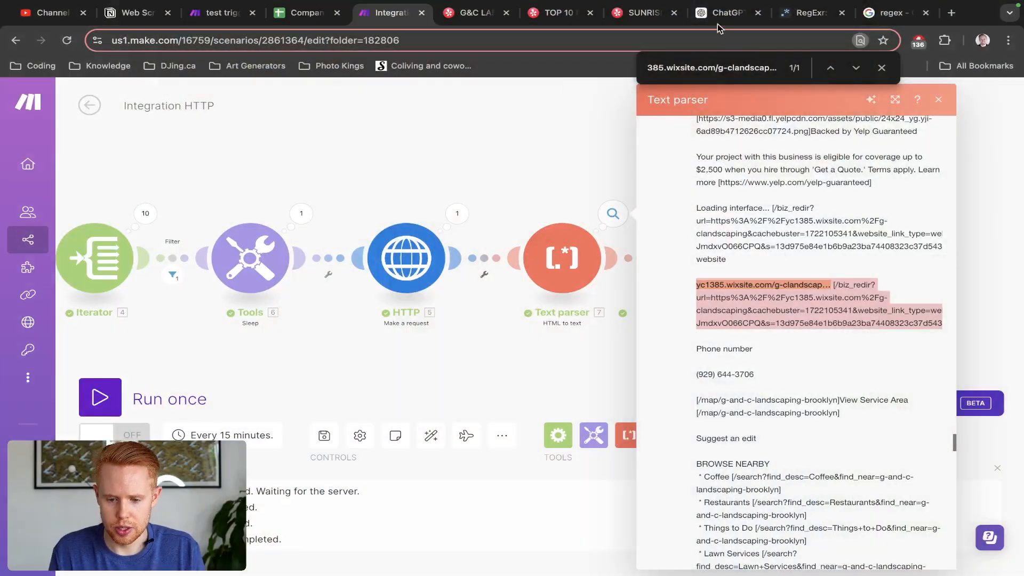
# Step: Switch to the ChatGPT regex conversation and draft "Please use a regex pattern to extract the url from this text:" followed by the copied passage
pyautogui.moveTo(716, 16); pyautogui.dragTo(551, 16)
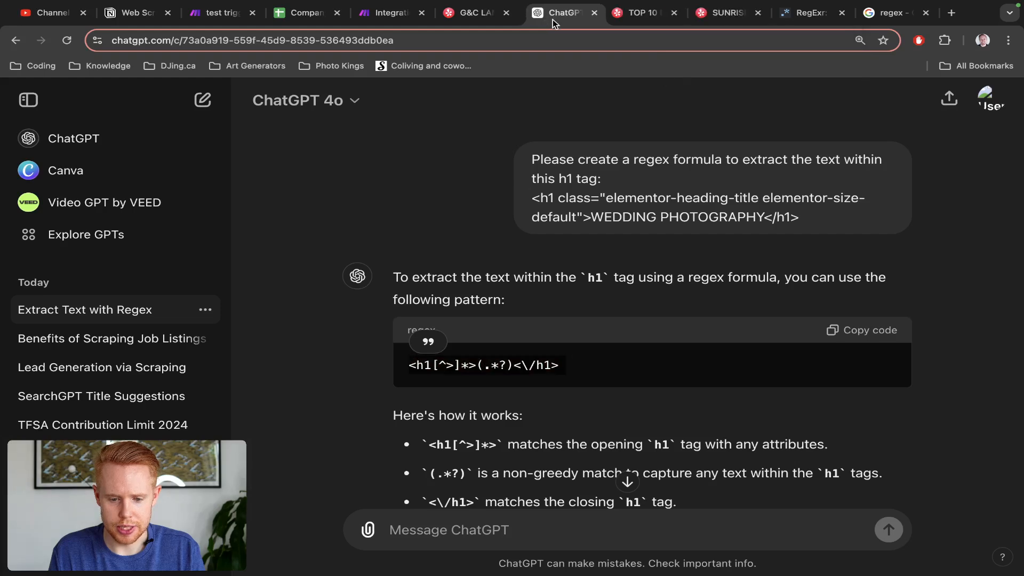
pyautogui.scroll(-5, 521, 352)
pyautogui.click(474, 539)
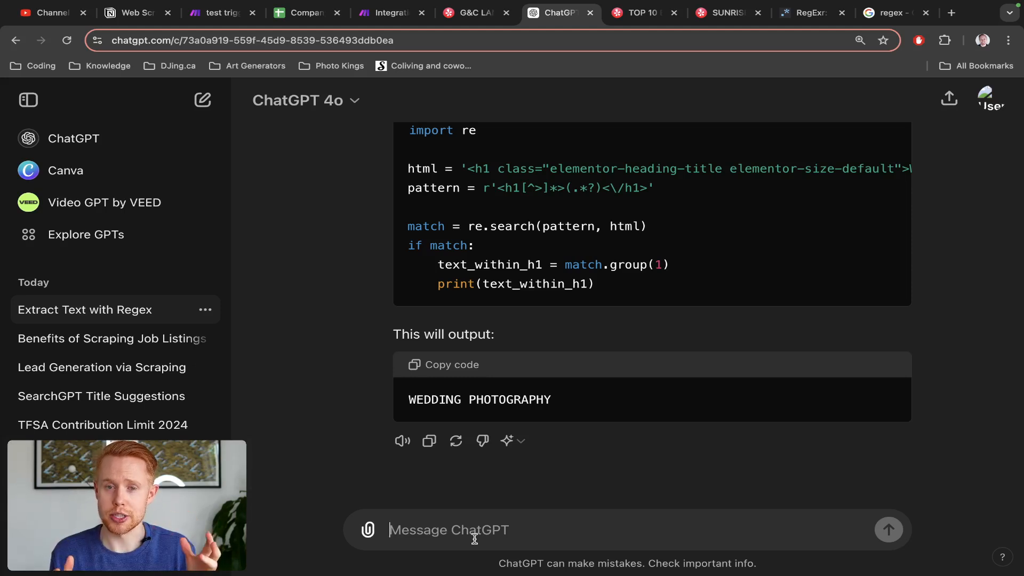
pyautogui.write('Please ')
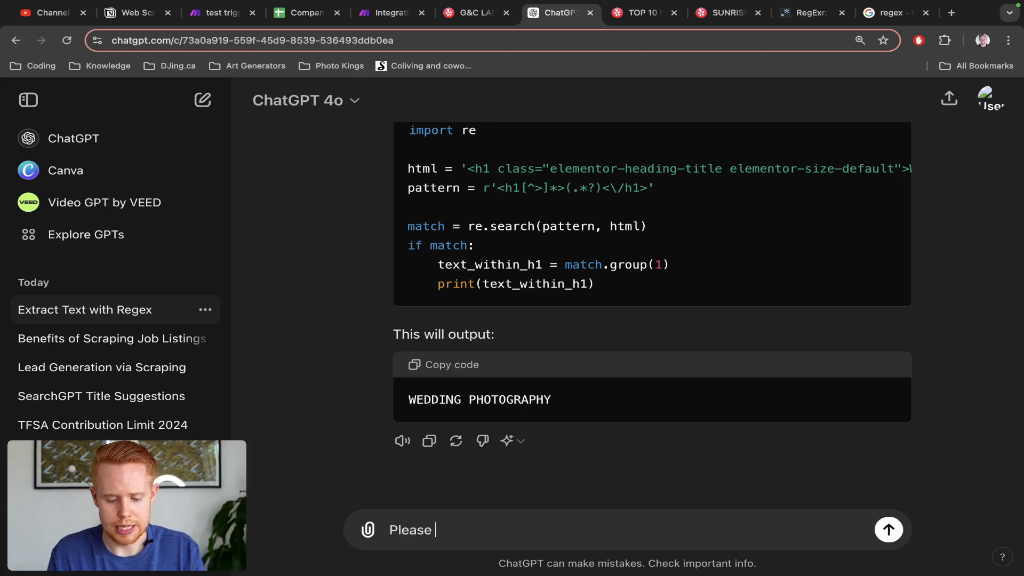
pyautogui.write('use a regex patter')
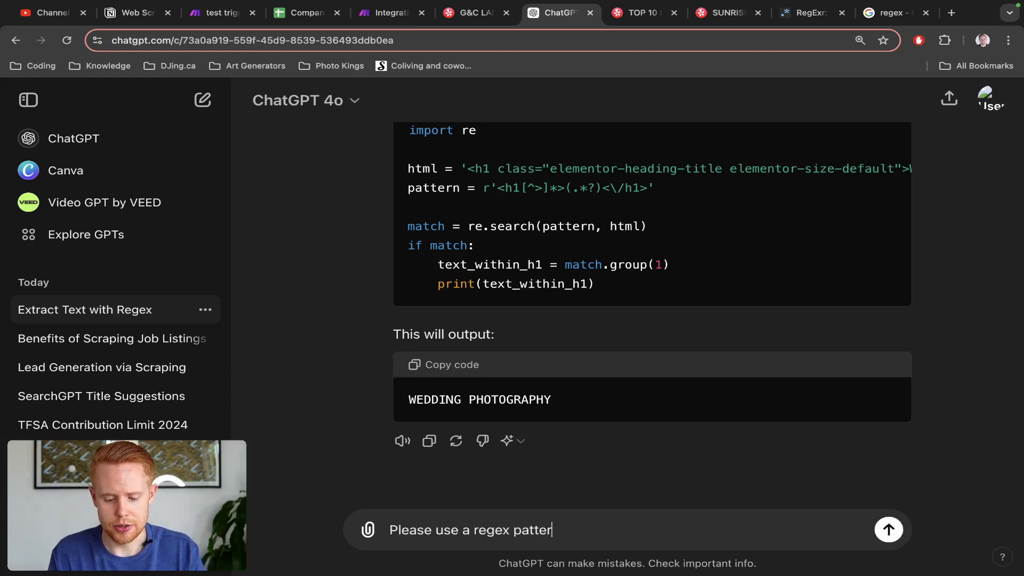
pyautogui.write('n to extract t')
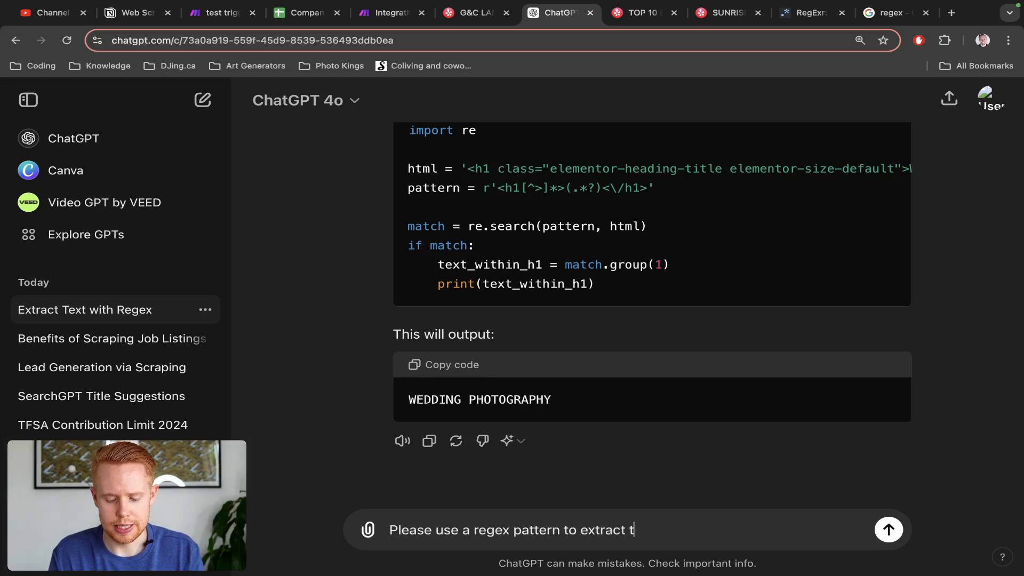
pyautogui.write('he url')
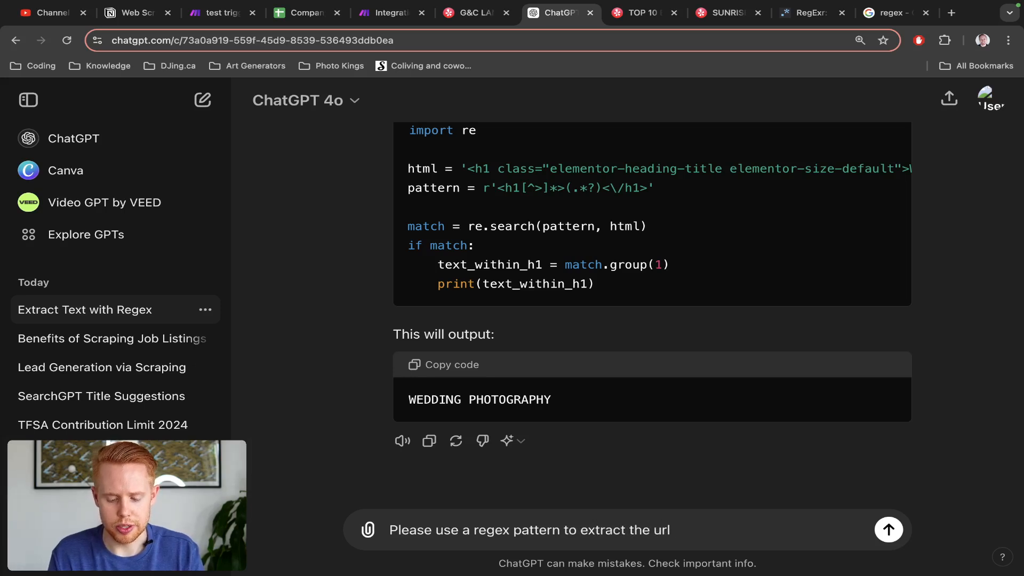
pyautogui.write(' from this text:')
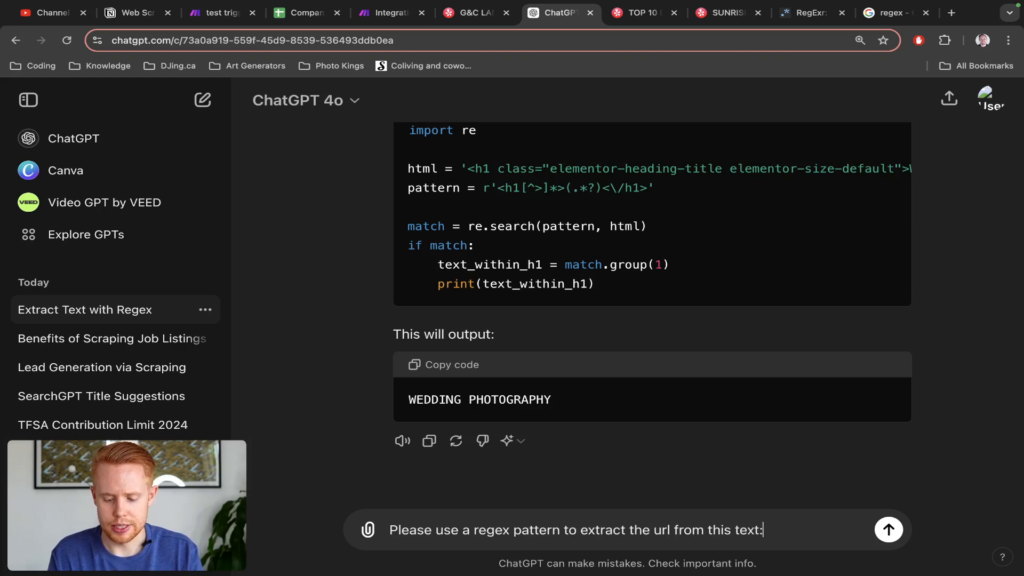
pyautogui.hotkey('shift', 'Return')
pyautogui.press('super+v')
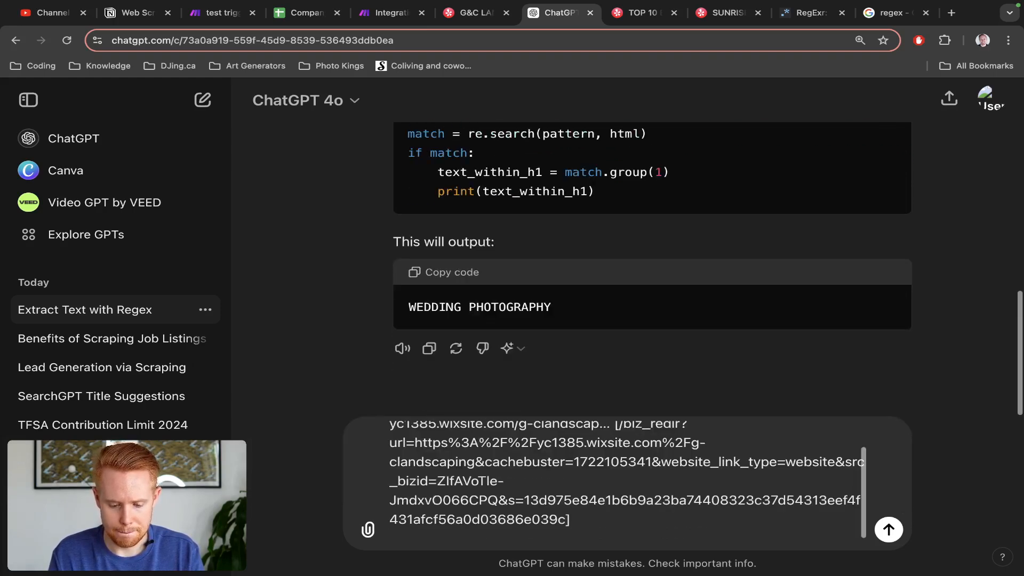
# Step: Insert a period after "this text" in the first line of the ChatGPT prompt
pyautogui.scroll(3, 646, 484)
pyautogui.click(760, 439)
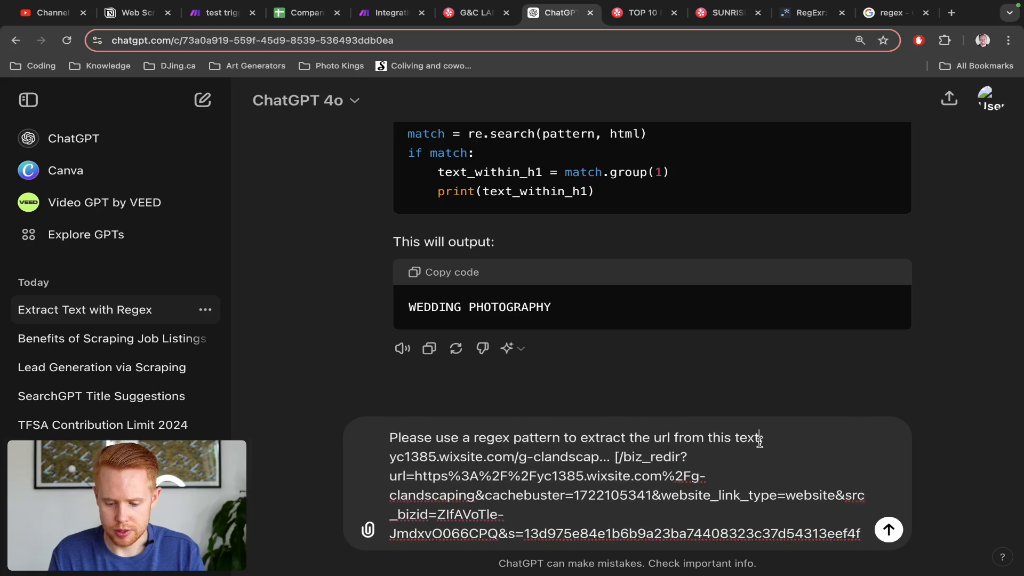
pyautogui.write('.')
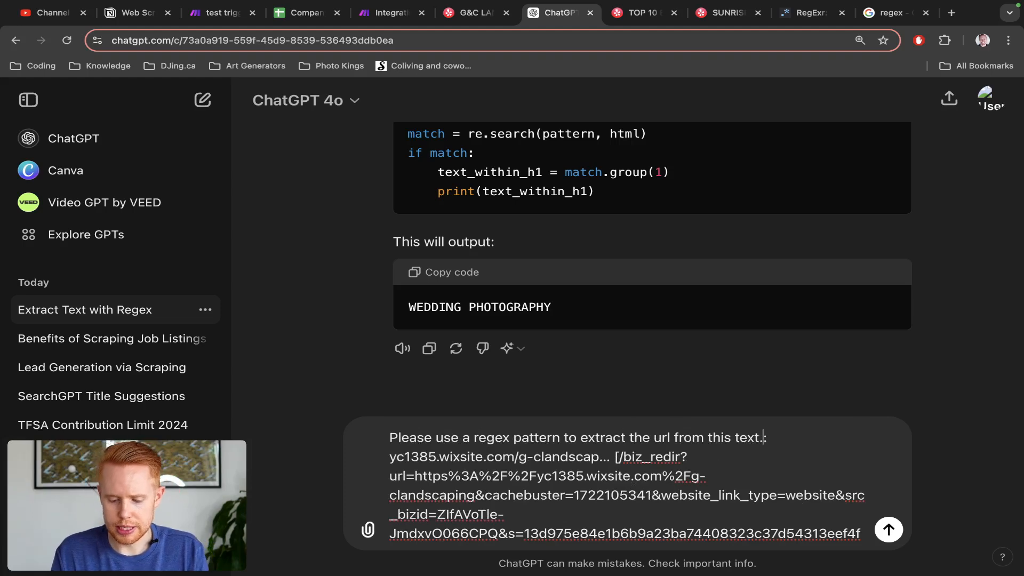
# Step: Extend the unsent ChatGPT prompt with "Please find the url in between these two lines of text:" before the sample text
pyautogui.write(' Please sta')
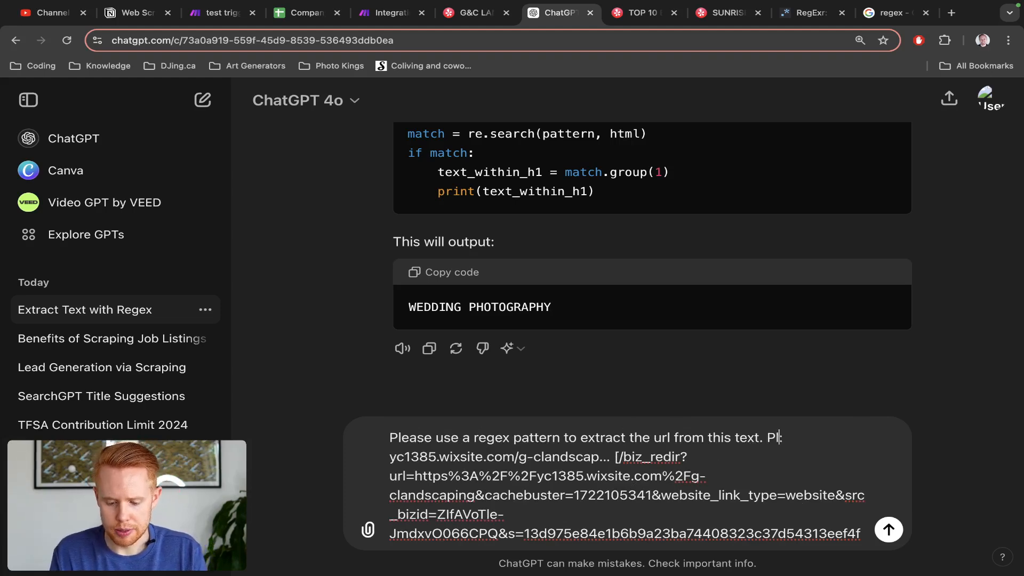
pyautogui.press('BackSpace')
pyautogui.press('BackSpace')
pyautogui.press('BackSpace')
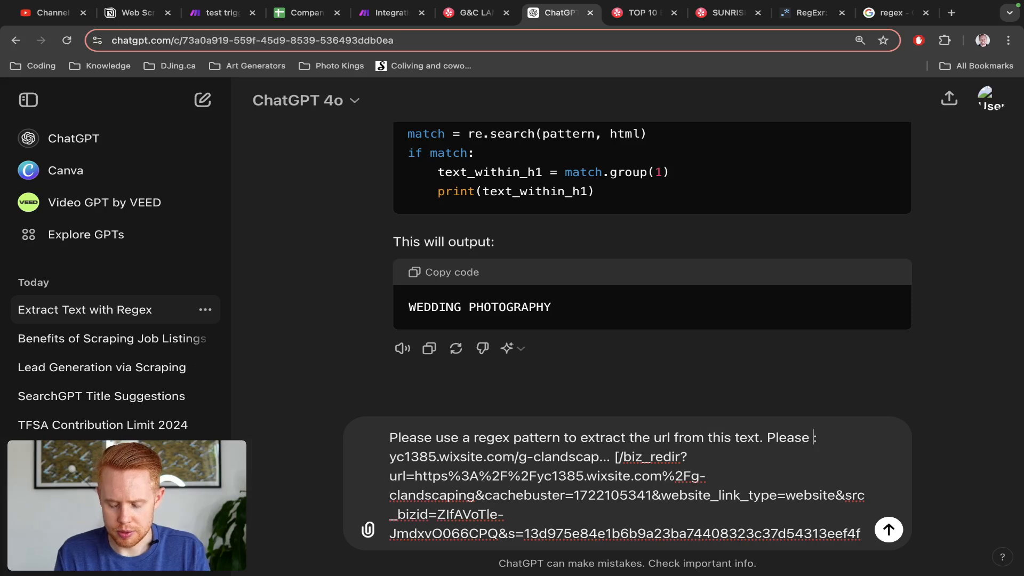
pyautogui.write('find all')
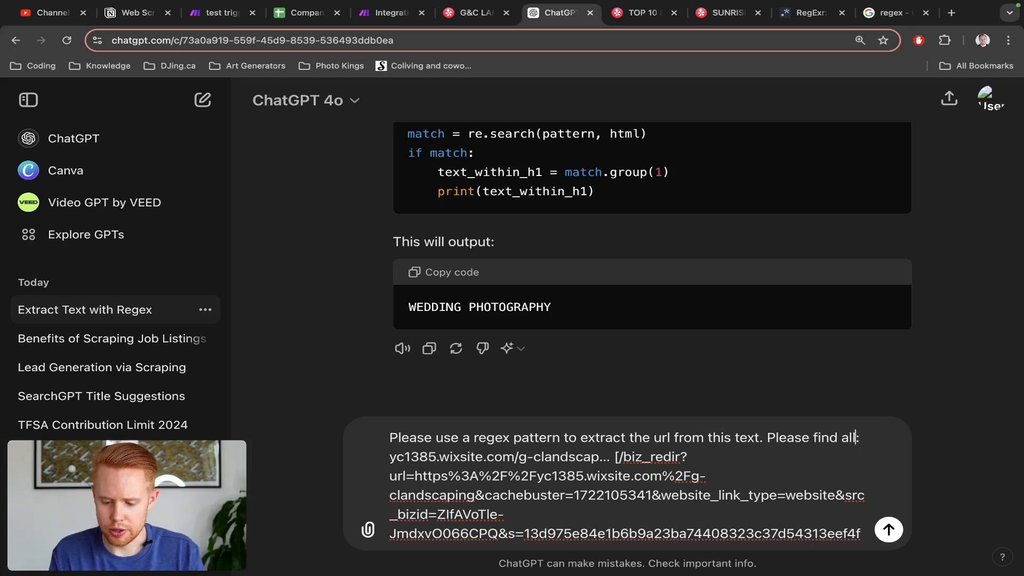
pyautogui.press('BackSpace')
pyautogui.press('BackSpace')
pyautogui.press('BackSpace')
pyautogui.write('the url from this text. Please f')
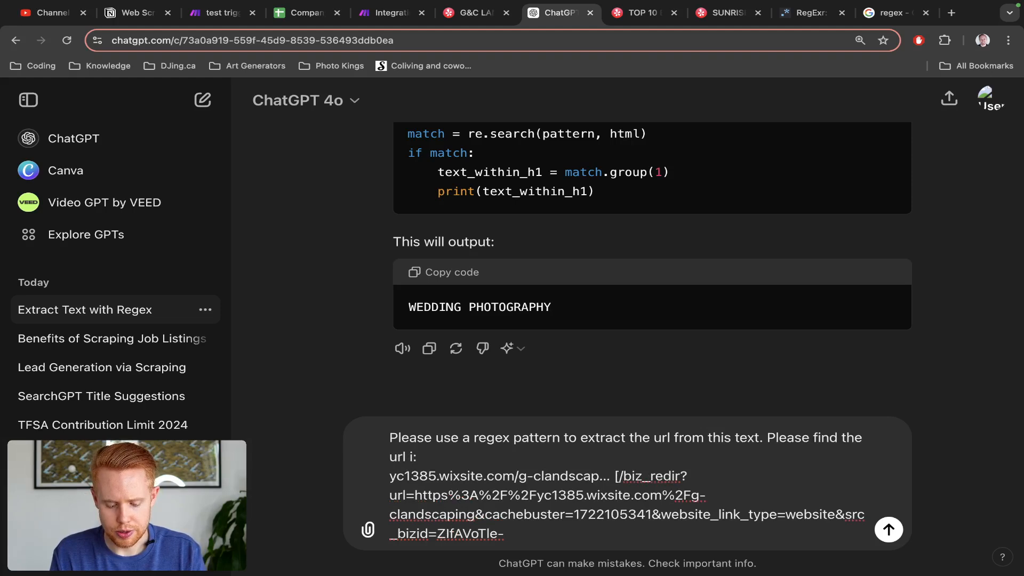
pyautogui.write('ind the url in between ')
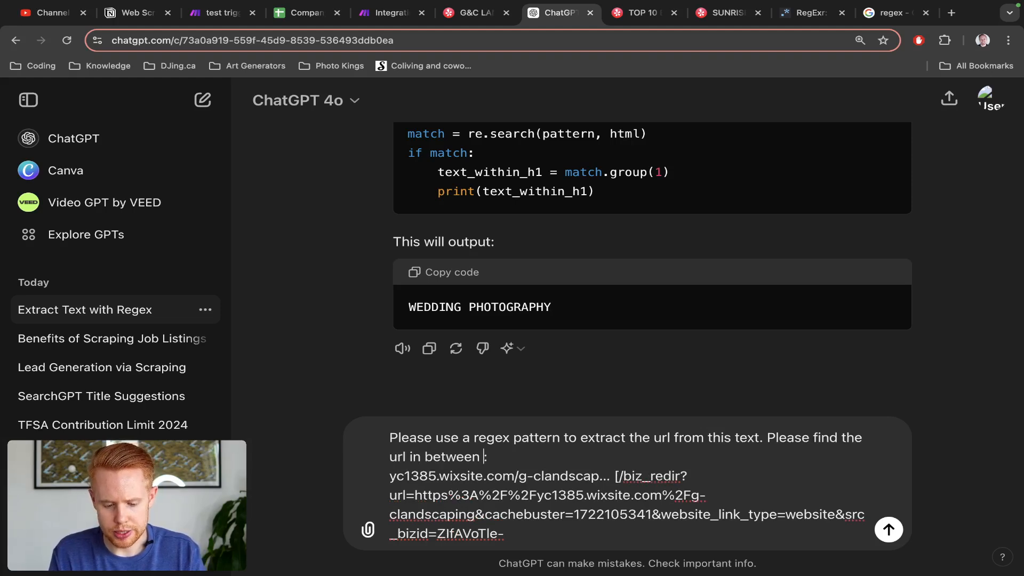
pyautogui.write('these two ')
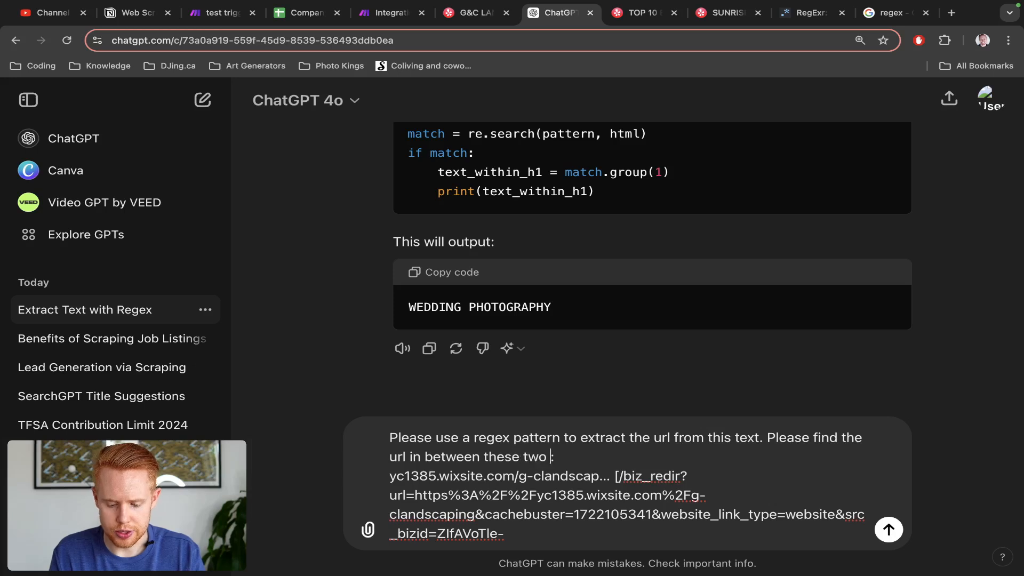
pyautogui.write('lines of text')
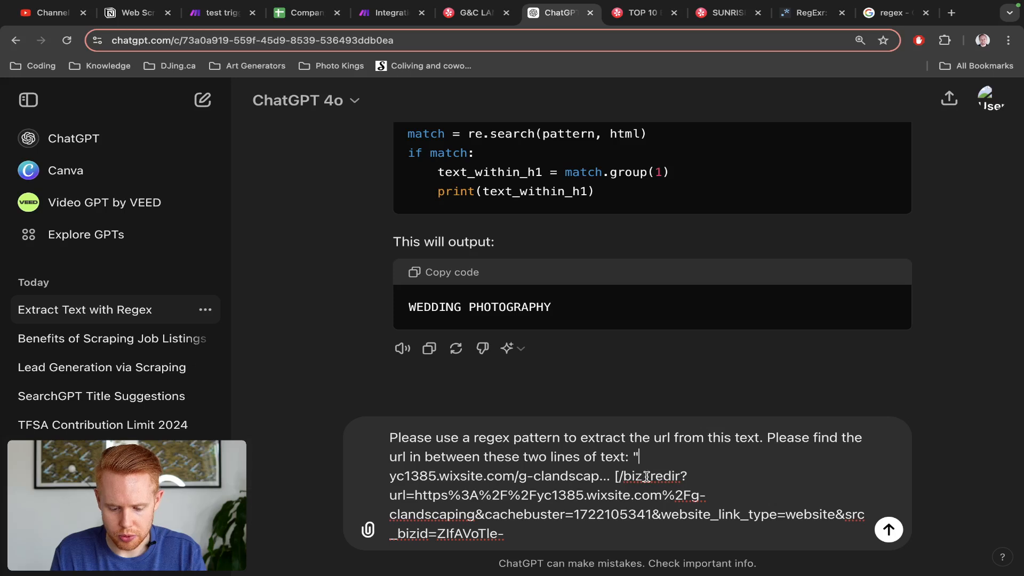
# Step: Copy the "... [" characters from the sample text into the prompt as the first quoted delimiter
pyautogui.moveTo(619, 475); pyautogui.dragTo(392, 476)
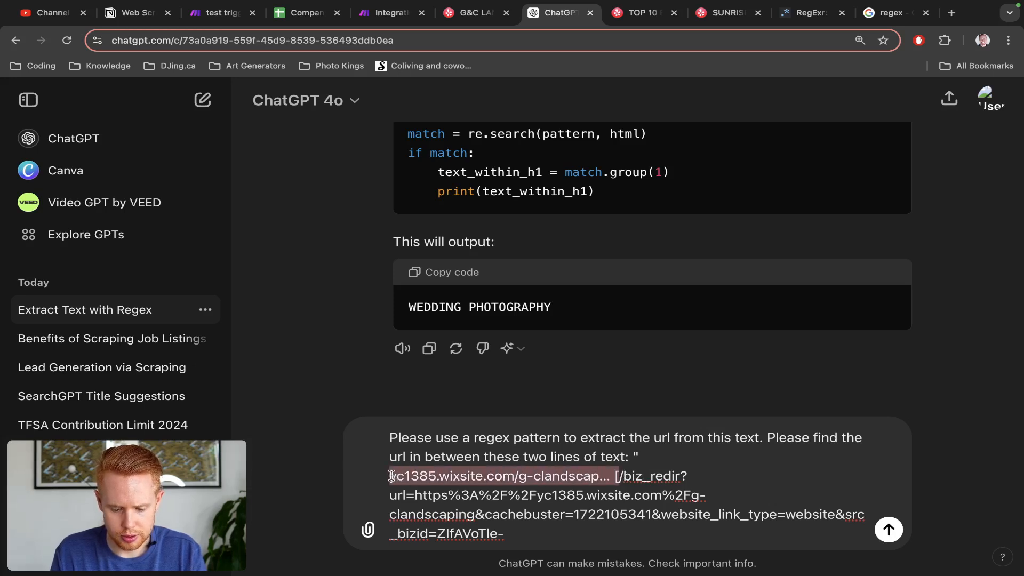
pyautogui.click(618, 476)
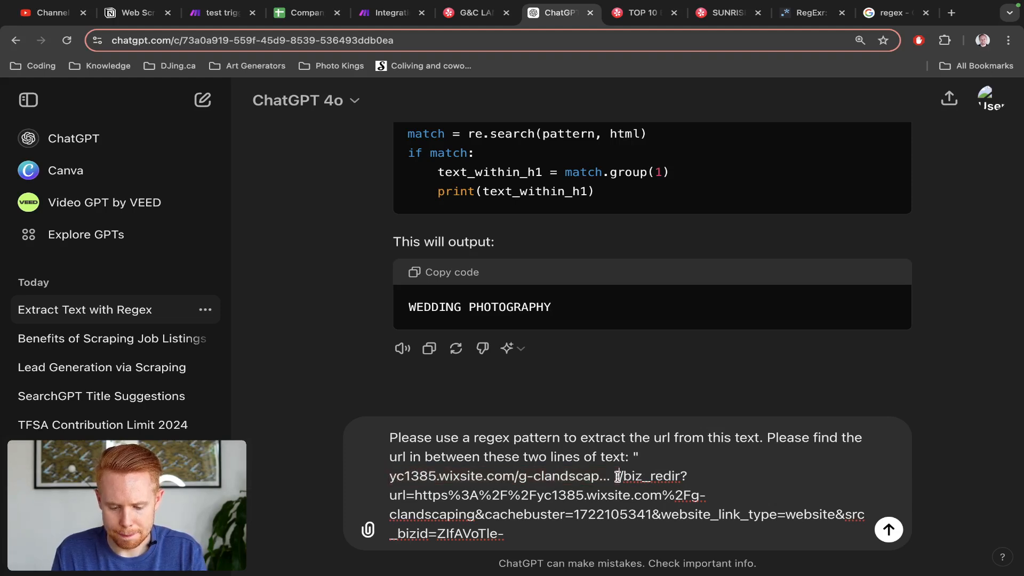
pyautogui.moveTo(617, 475); pyautogui.dragTo(596, 477)
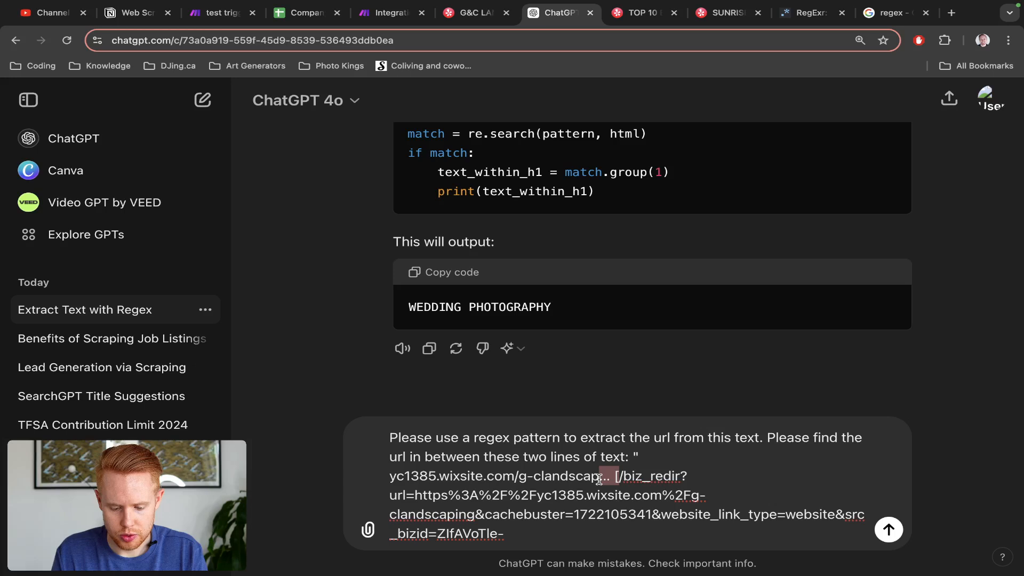
pyautogui.press('super+c')
pyautogui.click(641, 457)
pyautogui.press('super+v')
pyautogui.write('"')
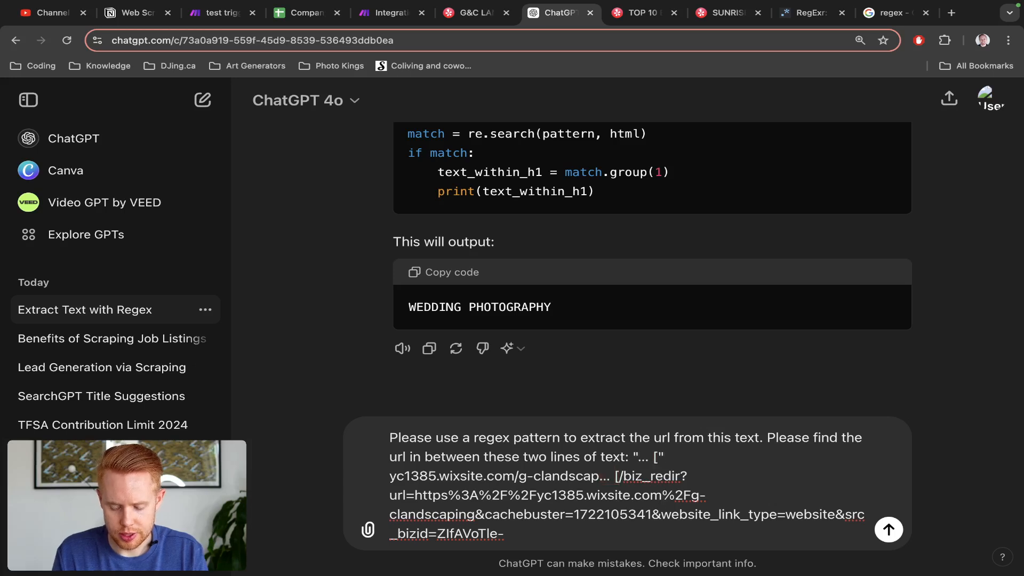
# Step: Add and "]" to the prompt as the second quoted delimiter, matching the bracket that ends the sample text
pyautogui.write(' and "')
pyautogui.scroll(-2, 566, 478)
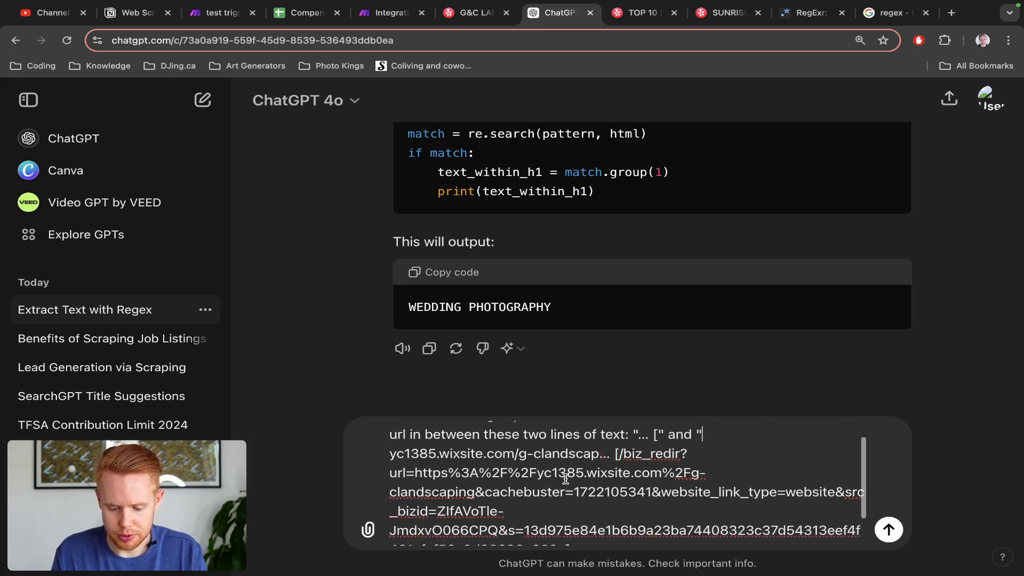
pyautogui.scroll(-3, 565, 479)
pyautogui.click(569, 511)
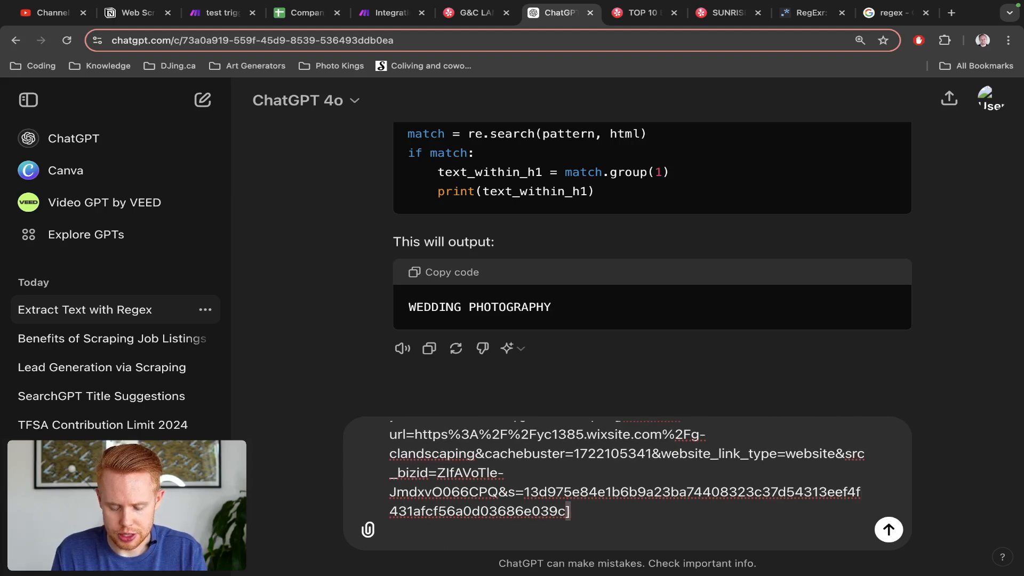
pyautogui.scroll(2, 569, 511)
pyautogui.click(723, 439)
pyautogui.write(']')
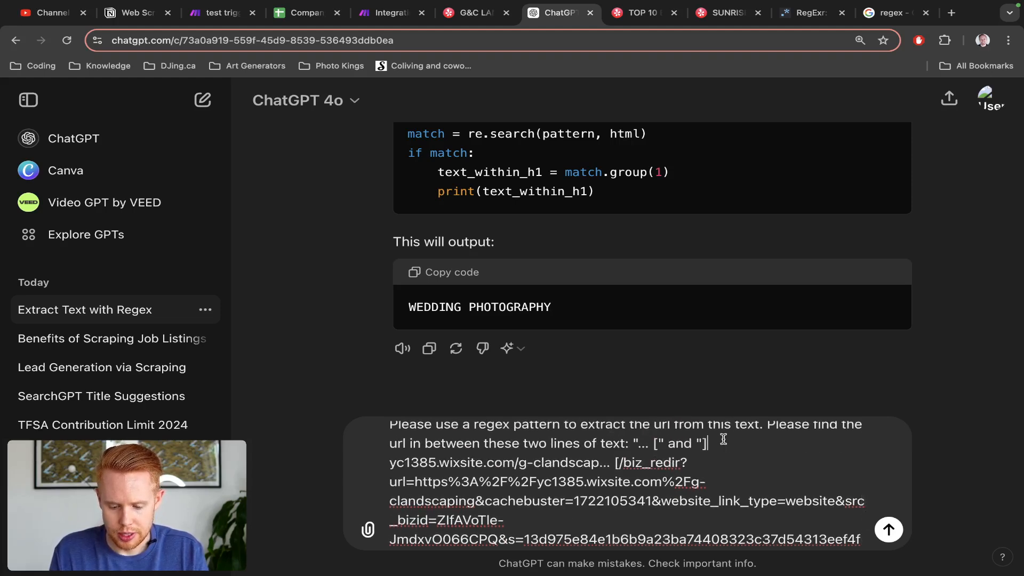
pyautogui.write('"')
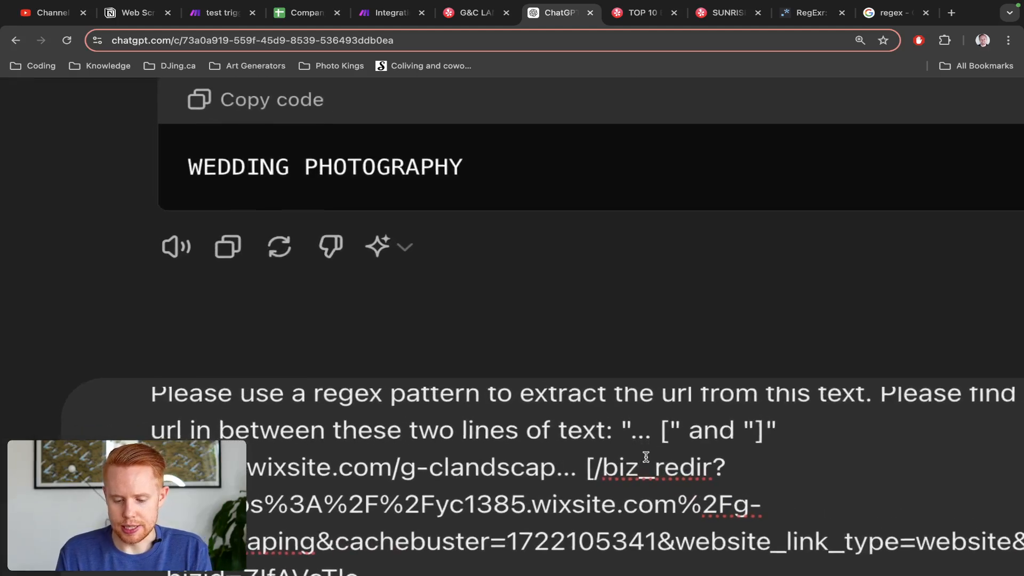
# Step: Check the prompt's two delimiters against the sample text and the website link on the Yelp business page
pyautogui.scroll(-2, 645, 457)
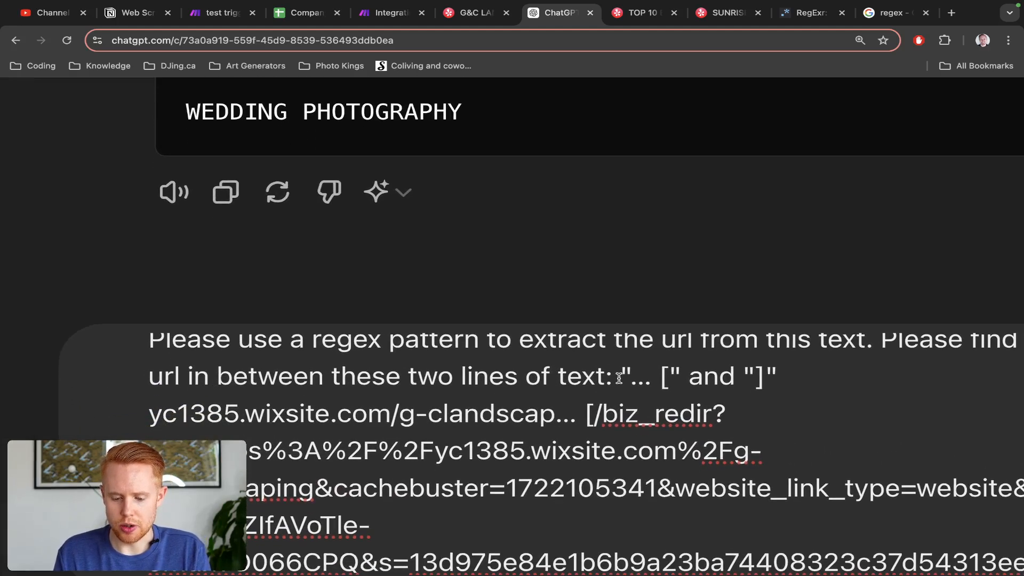
pyautogui.moveTo(618, 378); pyautogui.dragTo(677, 372)
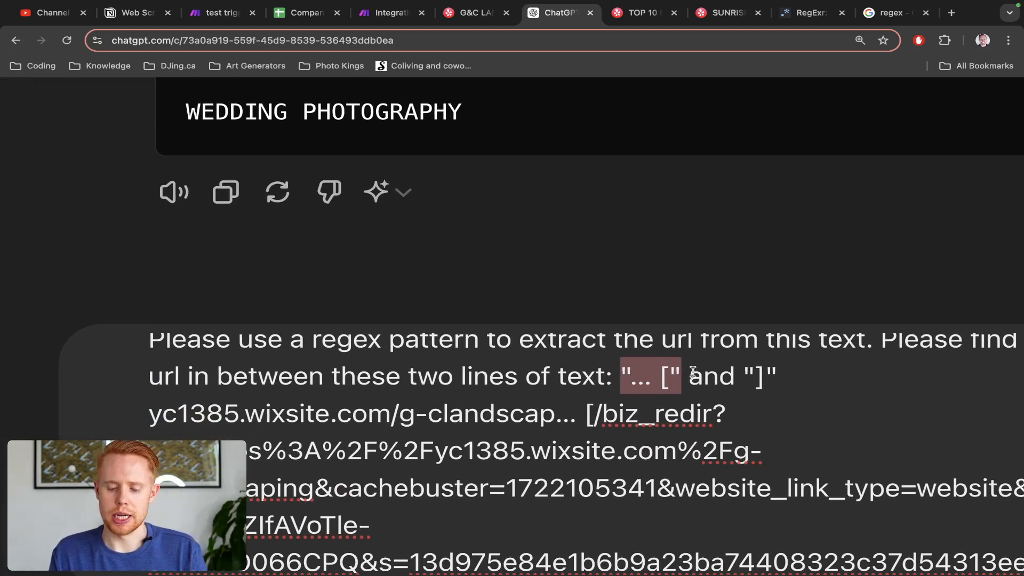
pyautogui.hotkey('ctrl', 'shift', 'Tab')
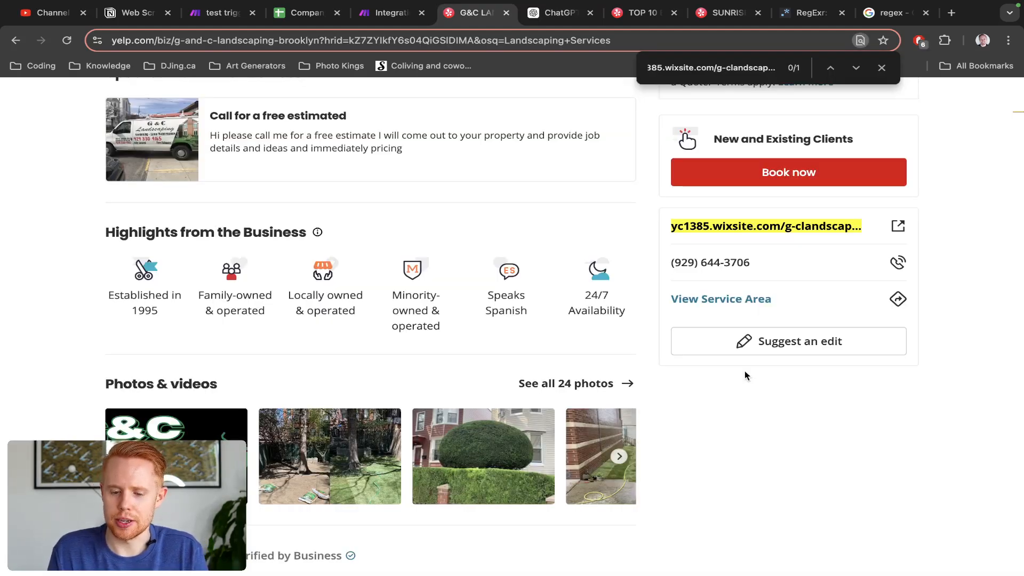
pyautogui.hotkey('ctrl', 'Tab')
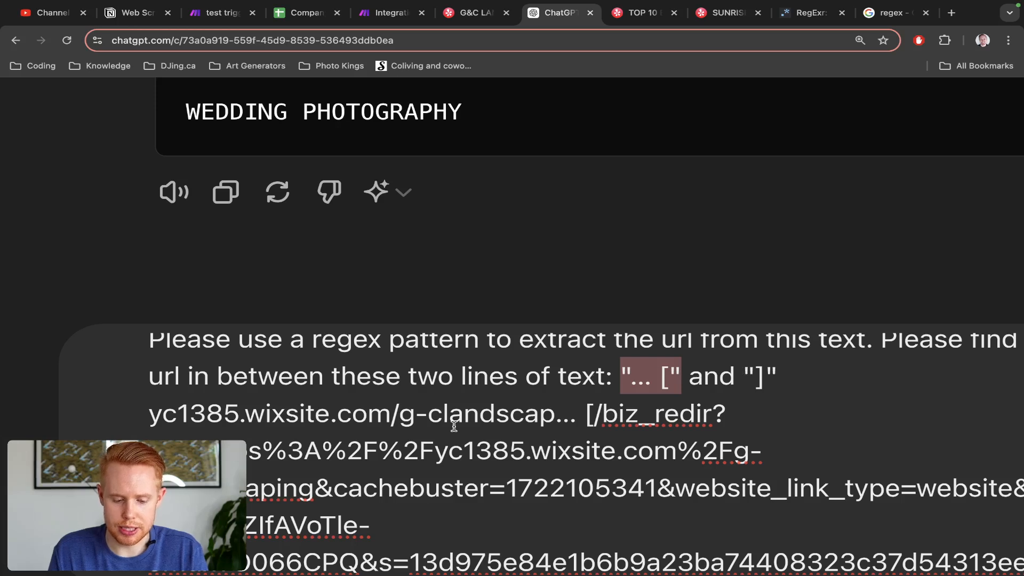
pyautogui.moveTo(555, 420); pyautogui.dragTo(140, 423)
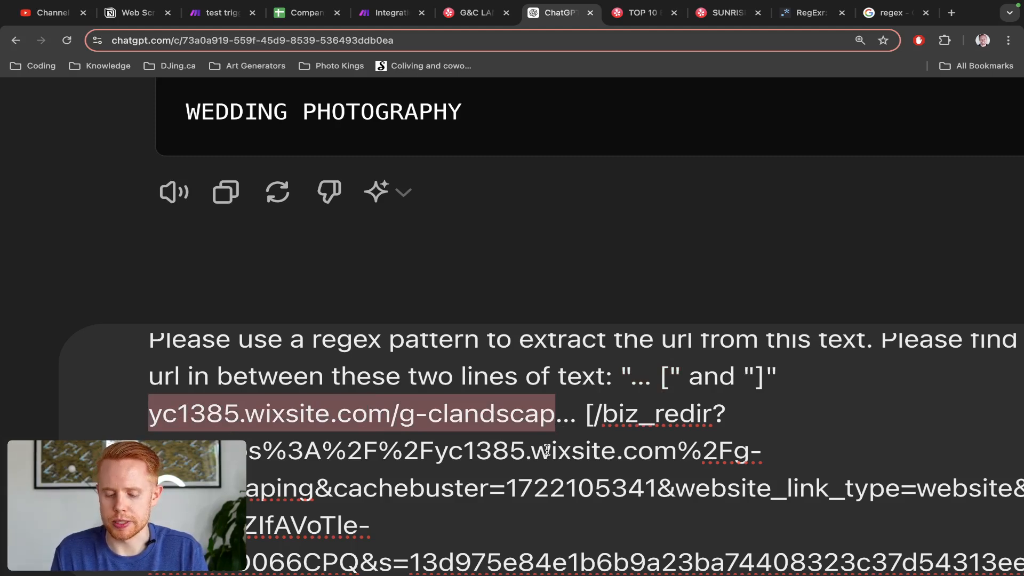
pyautogui.moveTo(553, 419)
pyautogui.mouseDown()
pyautogui.moveTo(586, 421)
pyautogui.moveTo(560, 416)
pyautogui.mouseUp()
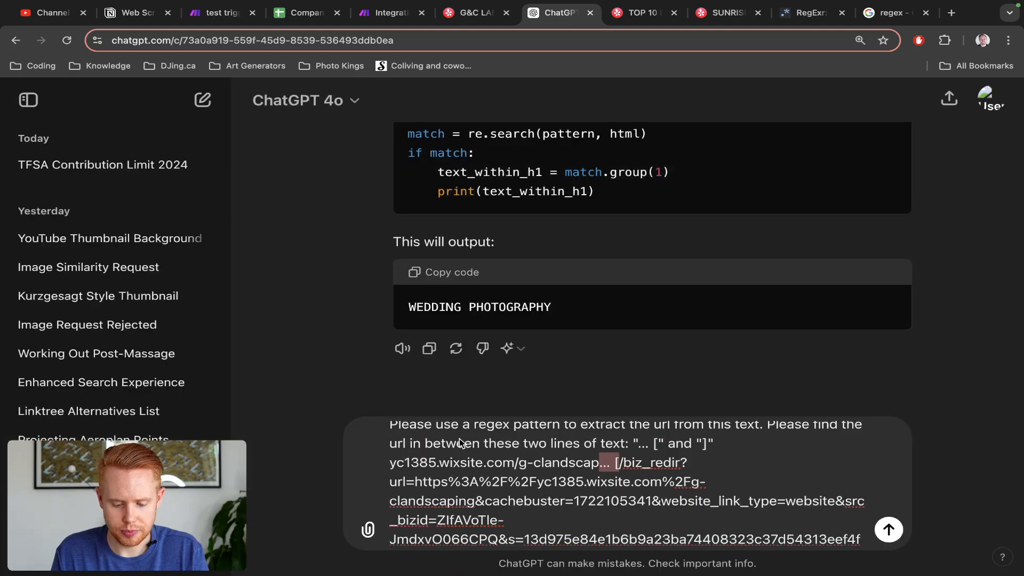
pyautogui.scroll(-2, 582, 531)
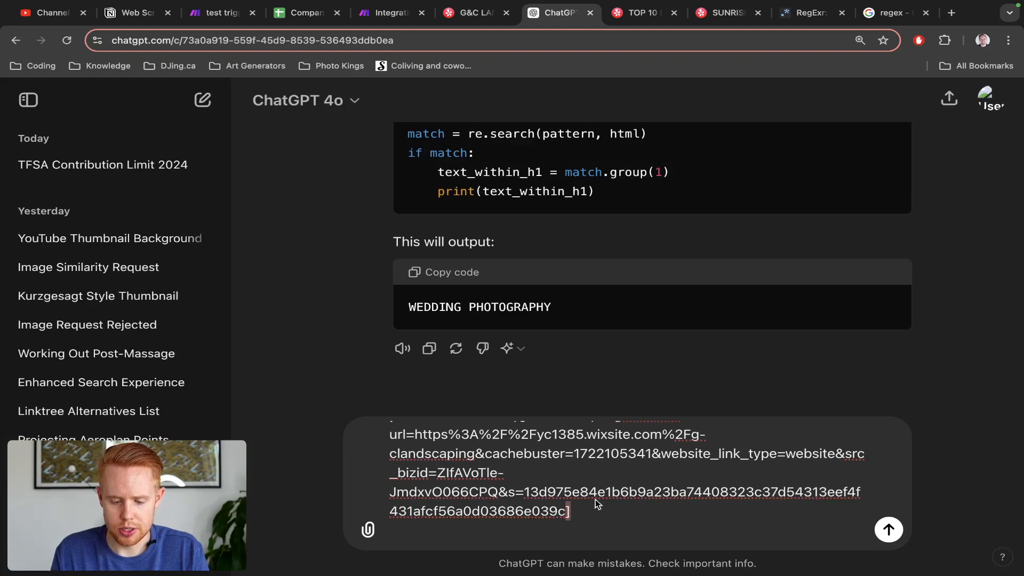
pyautogui.scroll(3, 597, 504)
# Step: Send the prompt to ChatGPT and copy the regex pattern from its reply
pyautogui.click(889, 530)
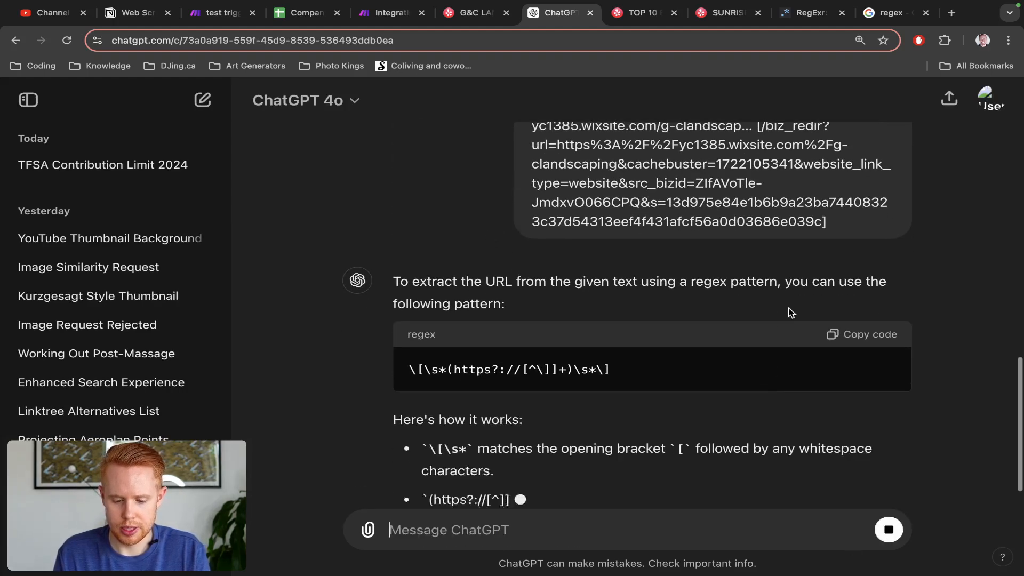
pyautogui.scroll(1, 791, 315)
pyautogui.click(848, 371)
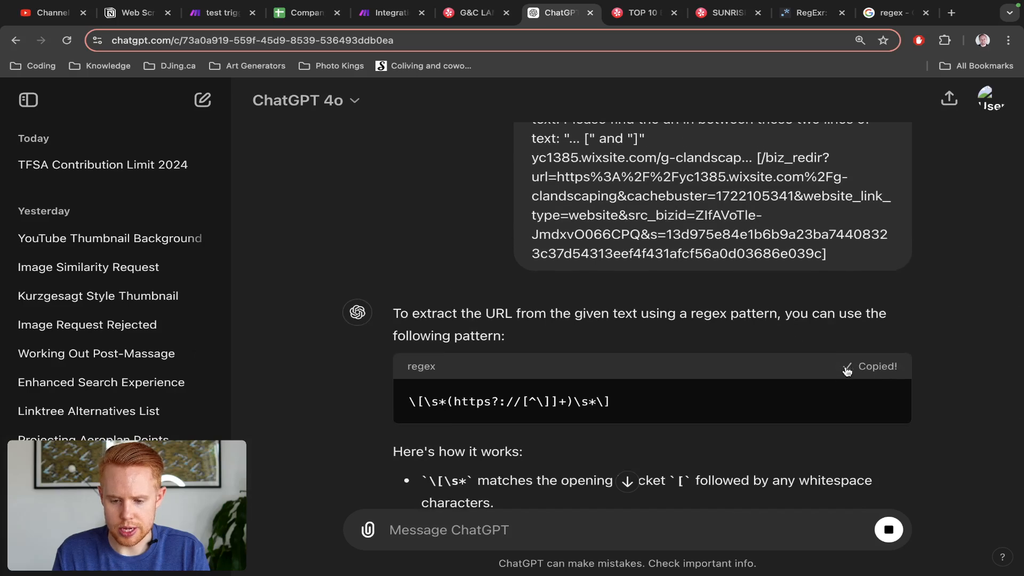
# Step: Move the RegExr tab next to ChatGPT and replace its expression with the copied pattern \[\s*(https?://[^\]]+)\s*\]
pyautogui.moveTo(806, 14); pyautogui.dragTo(638, 18)
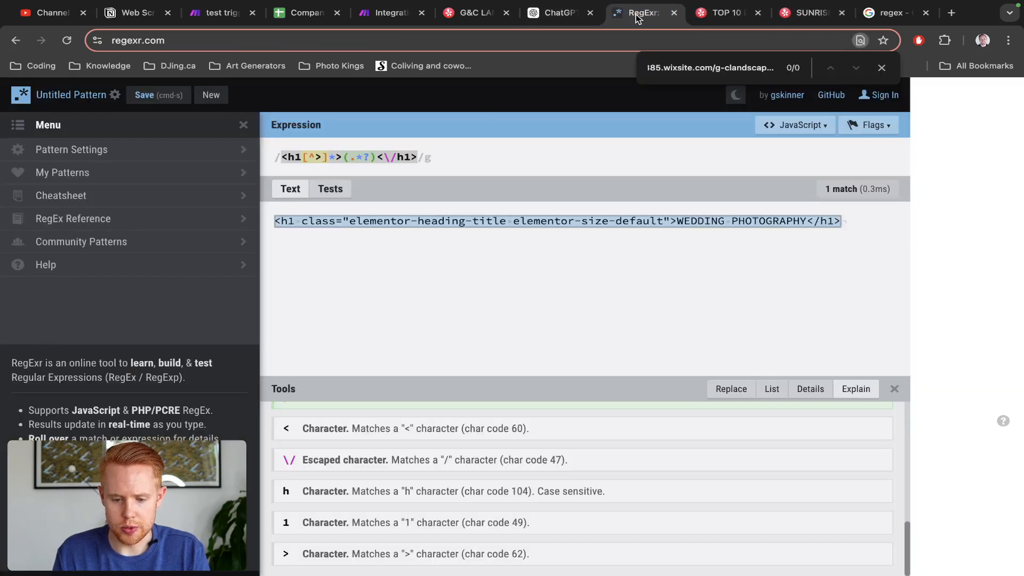
pyautogui.click(463, 148)
pyautogui.press('super+a')
pyautogui.press('super+v')
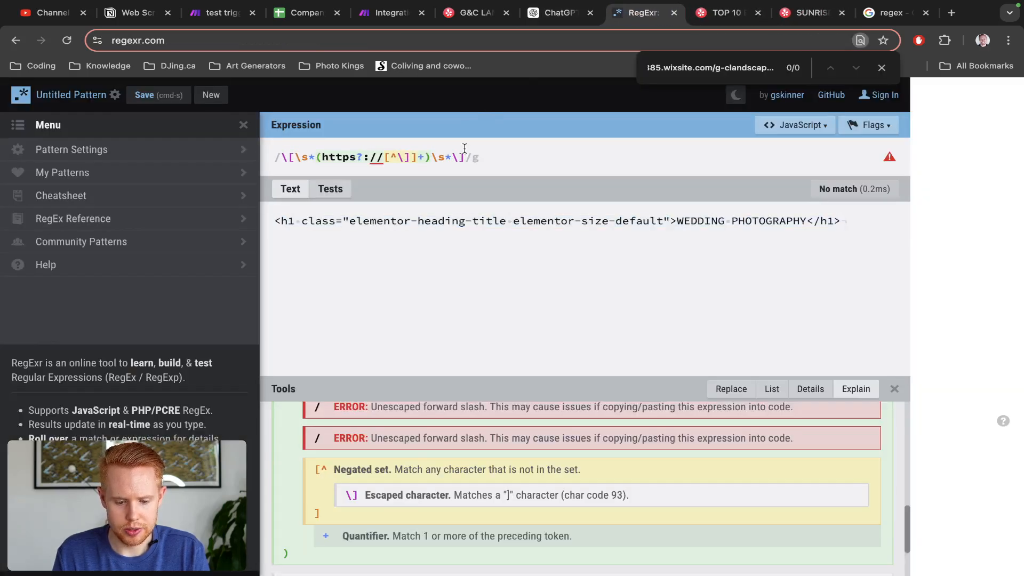
# Step: Copy the sample link text from the ChatGPT prompt and replace RegExr's test text with it
pyautogui.hotkey('ctrl', 'shift', 'Tab')
pyautogui.scroll(3, 825, 339)
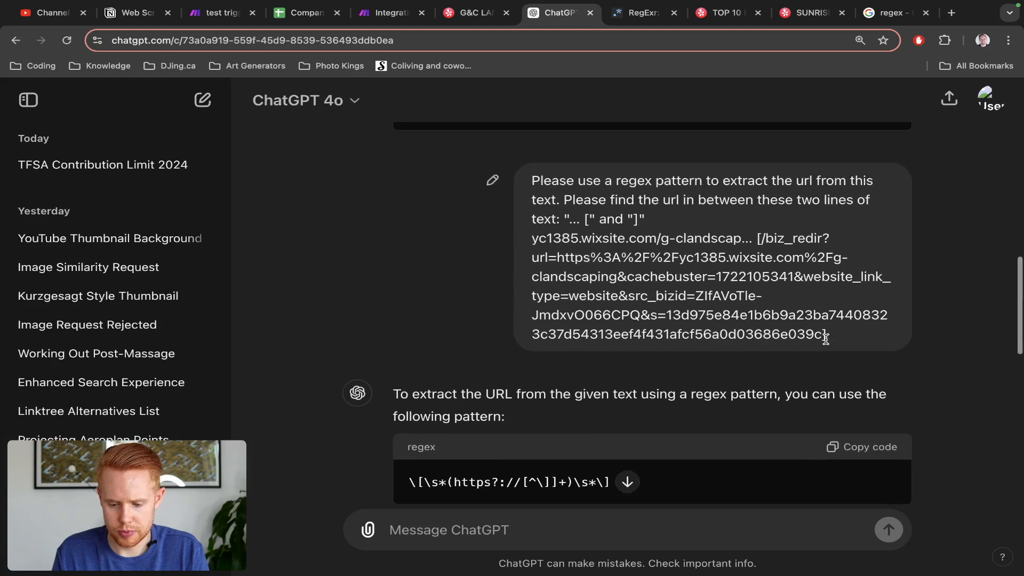
pyautogui.moveTo(827, 335); pyautogui.dragTo(529, 237)
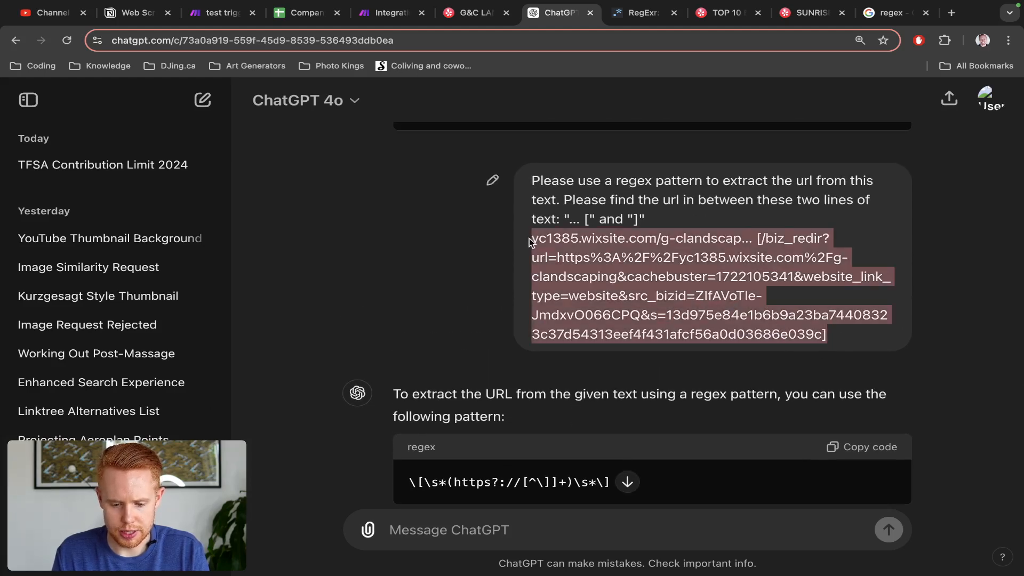
pyautogui.hotkey('ctrl', 'Tab')
pyautogui.click(525, 234)
pyautogui.press('super+a')
pyautogui.press('super+v')
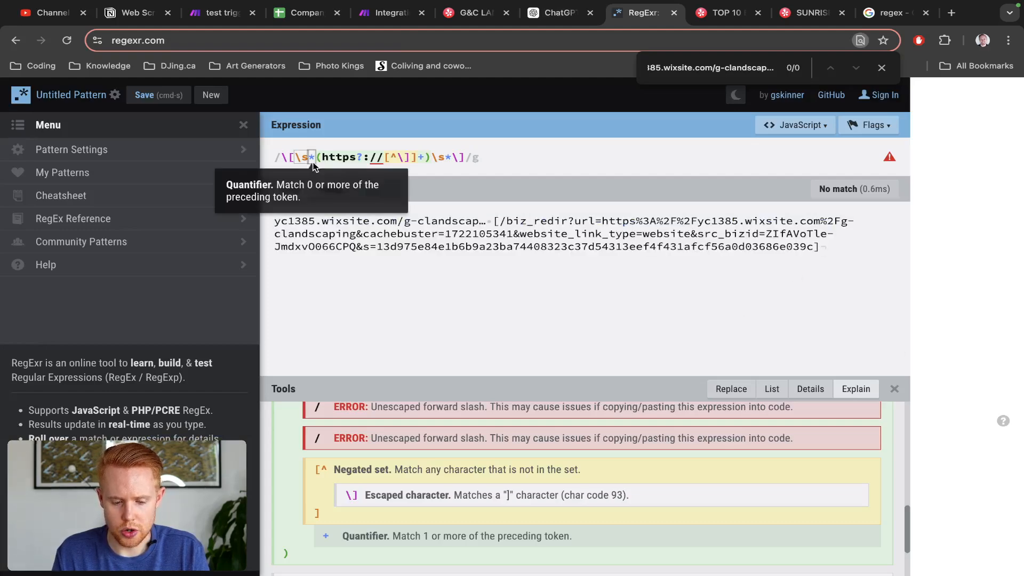
# Step: Return to ChatGPT and copy the suggested regex pattern again
pyautogui.hotkey('ctrl', 'shift', 'Tab')
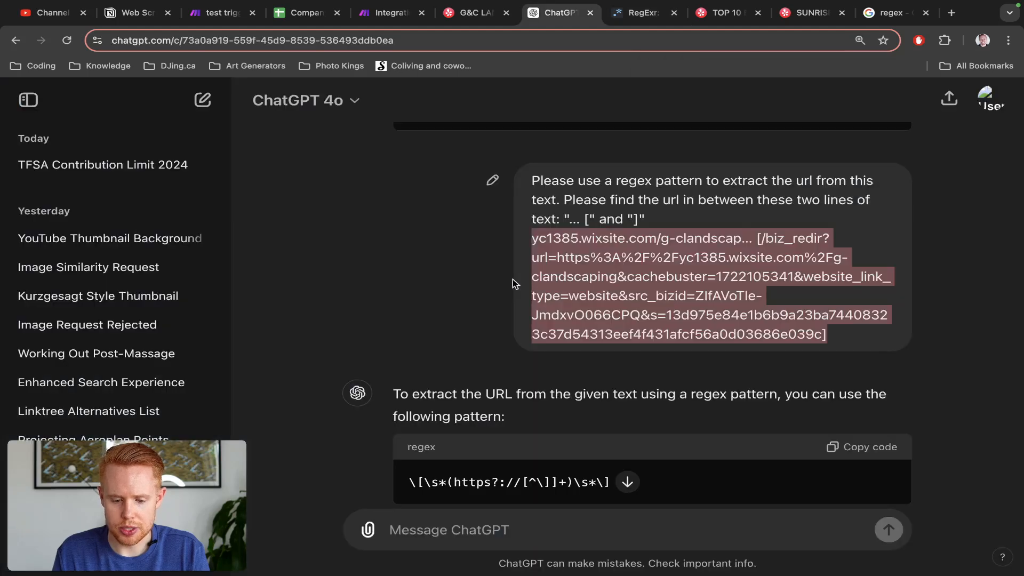
pyautogui.scroll(-2, 734, 411)
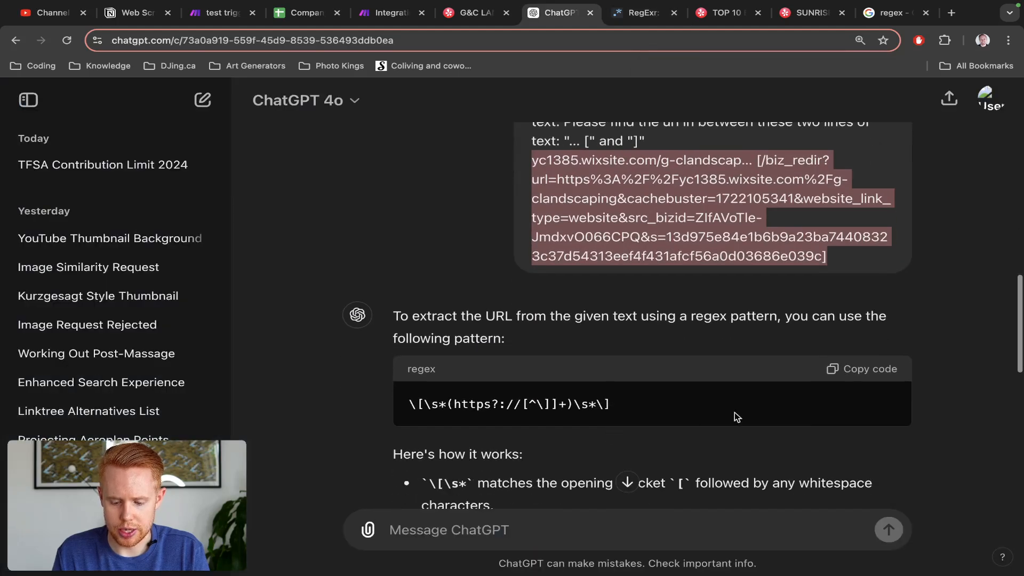
pyautogui.click(872, 376)
pyautogui.click(872, 373)
# Step: Switch to the Integration HTTP scenario in Make and close the Text parser output, leaving no extra module on the canvas
pyautogui.hotkey('ctrl', 'shift', 'Tab')
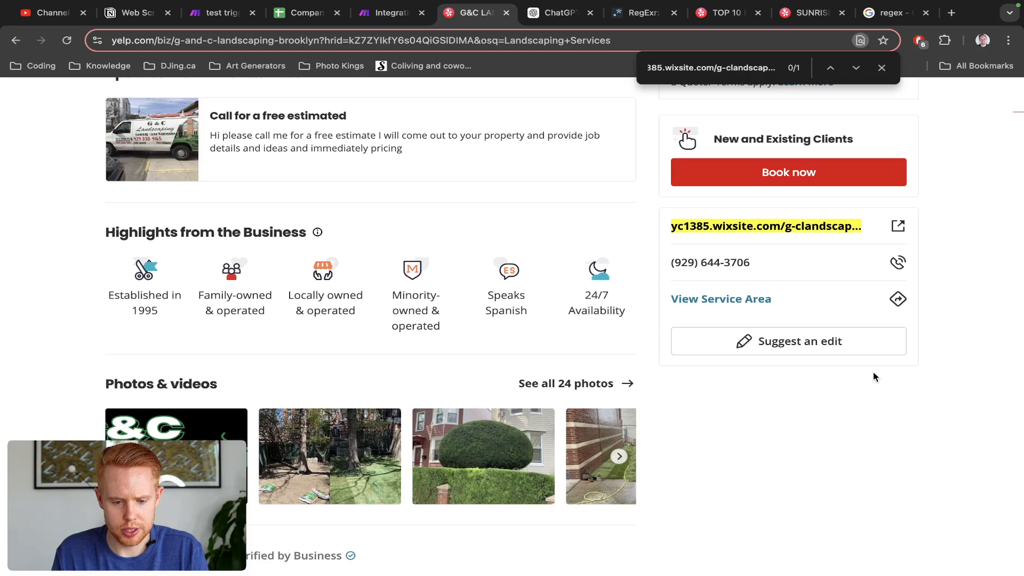
pyautogui.hotkey('ctrl', 'shift', 'Tab')
pyautogui.scroll(-5, 693, 334)
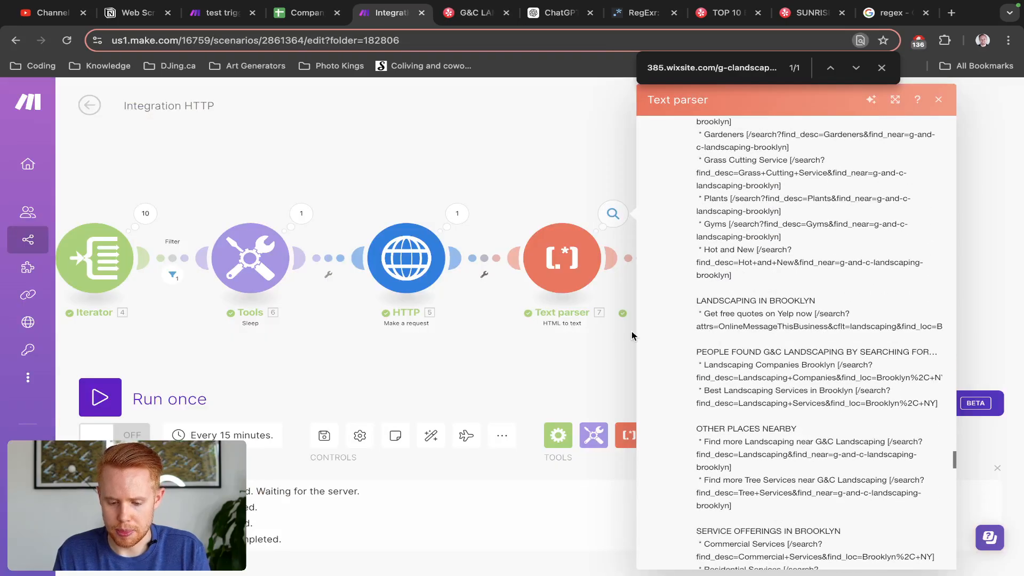
pyautogui.click(593, 336)
pyautogui.click(593, 337)
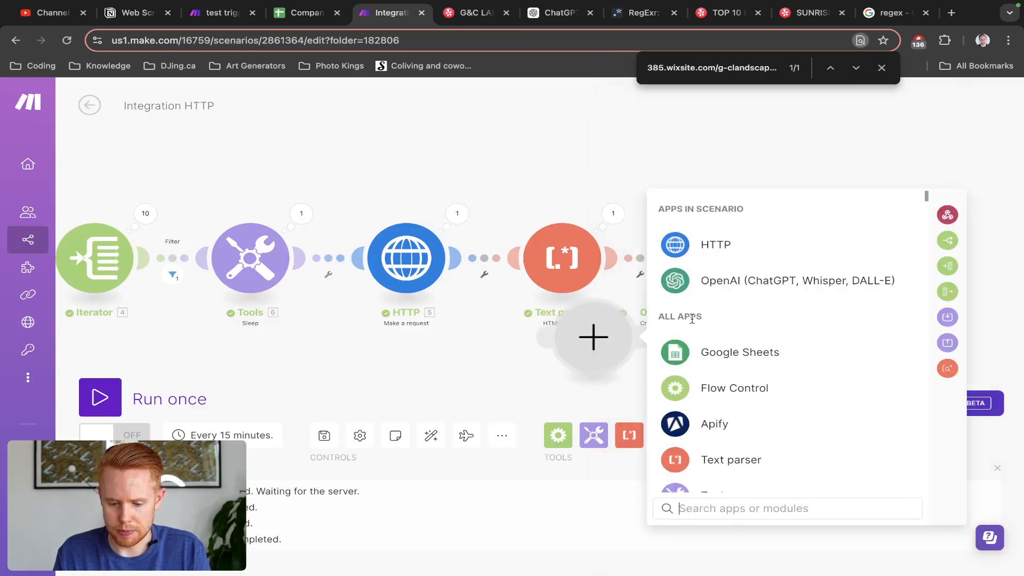
pyautogui.rightClick(597, 351)
pyautogui.click(766, 281)
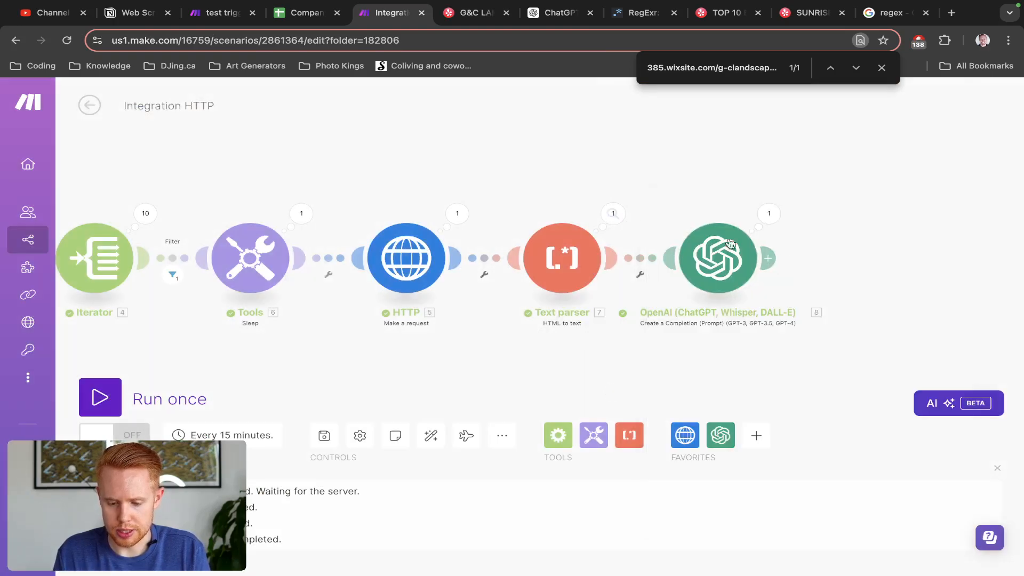
# Step: Add a Text parser Match pattern (Advanced) module after the OpenAI module
pyautogui.click(768, 258)
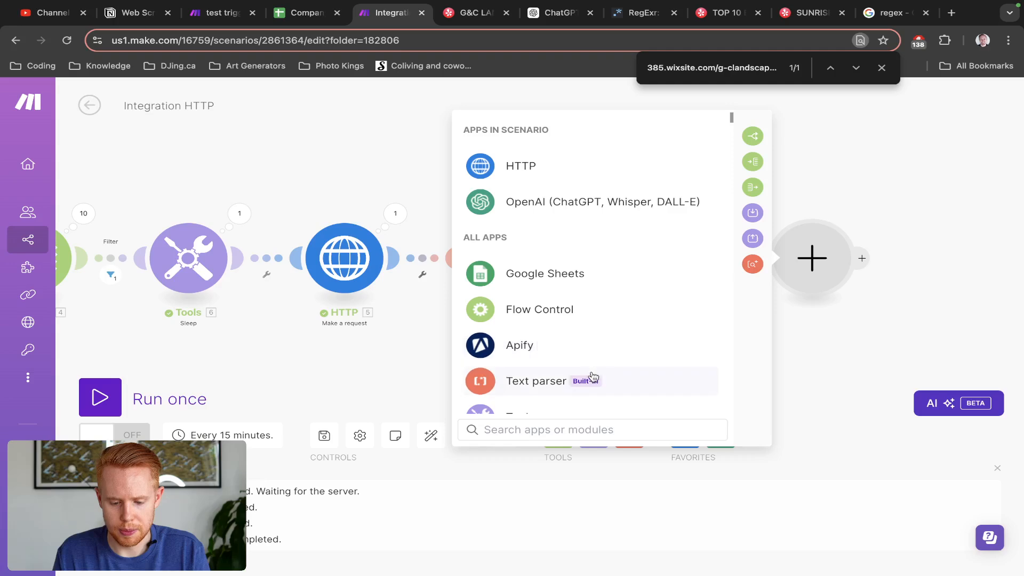
pyautogui.click(535, 380)
pyautogui.scroll(-3, 534, 375)
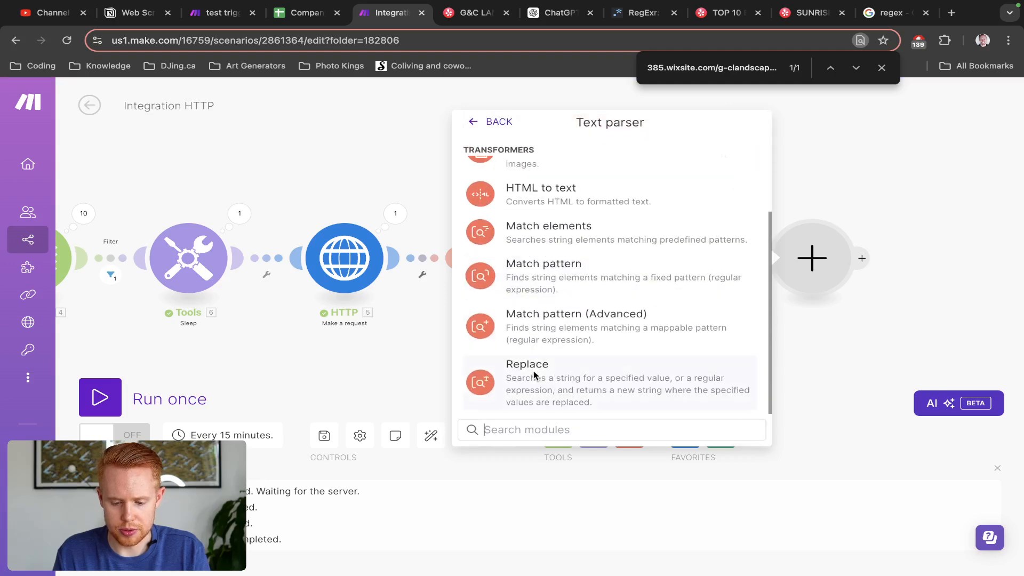
pyautogui.click(568, 328)
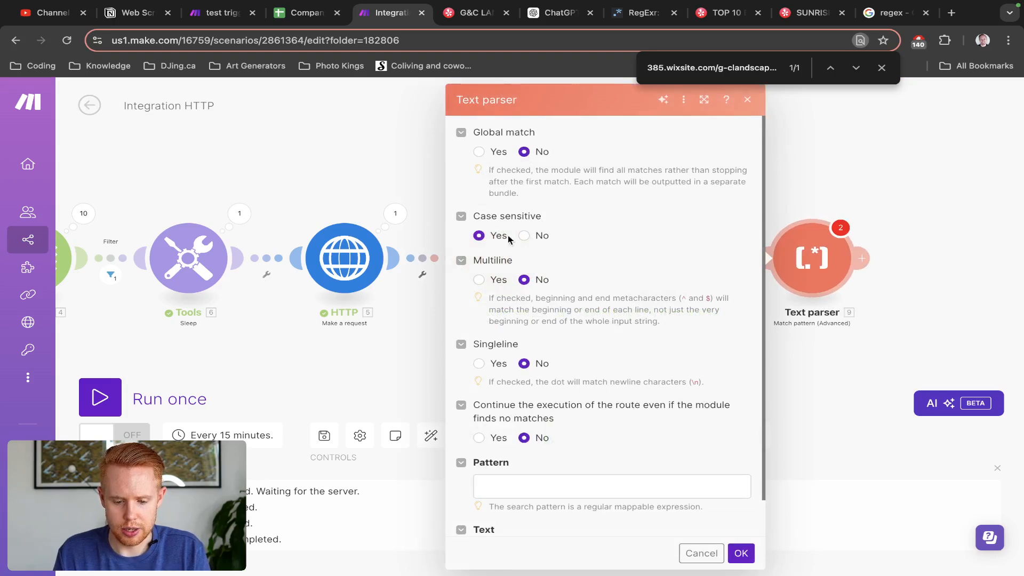
# Step: Set the parser to continue when no matches are found, with pattern \[\s*(https?://[^\]]+)\s*\] and the HTML to text module's Text as input
pyautogui.scroll(-2, 506, 354)
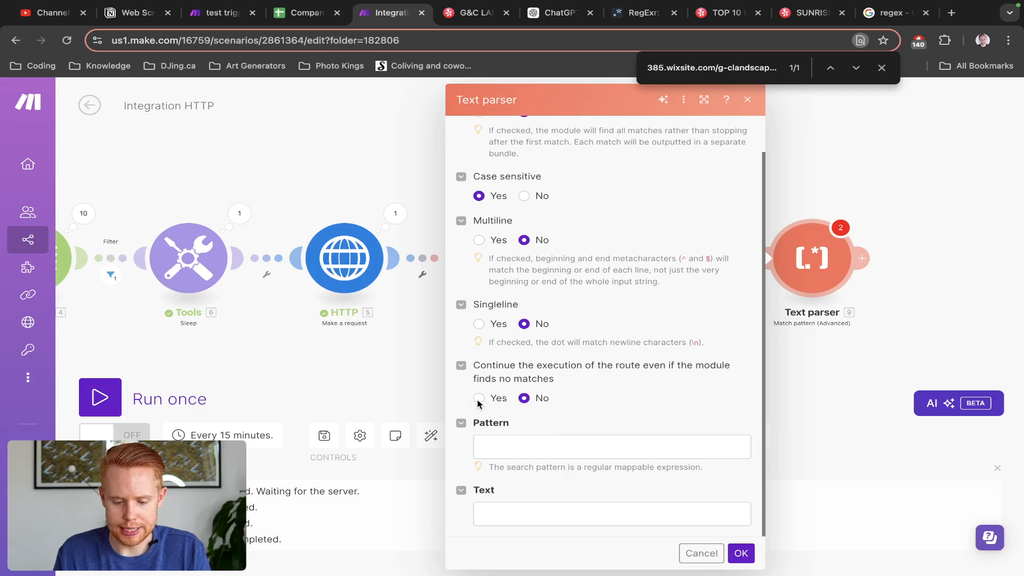
pyautogui.click(478, 398)
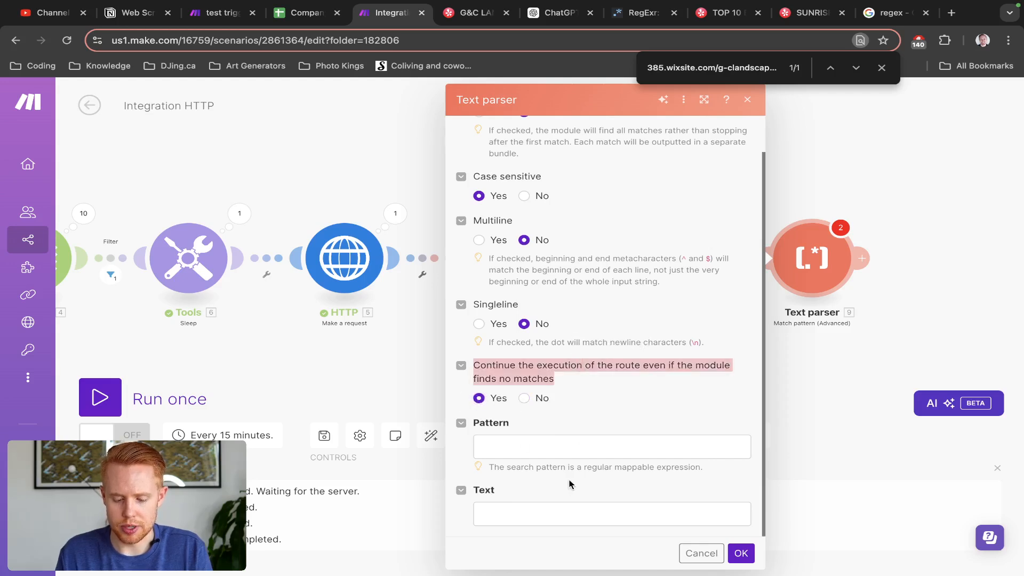
pyautogui.click(569, 446)
pyautogui.write('\\[\\s*(https?://[^\\]]+)\\s*\\]')
pyautogui.press('BackSpace')
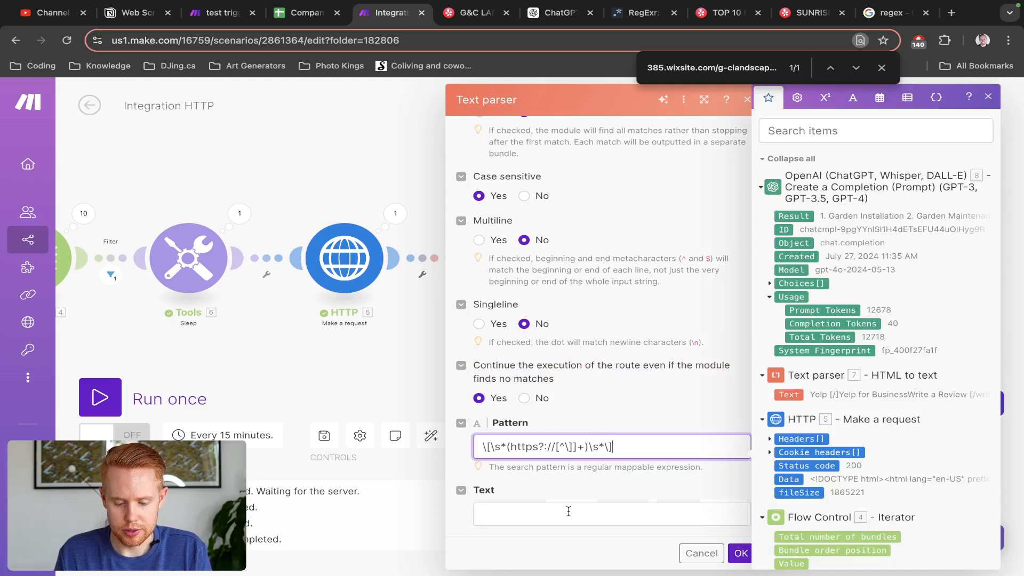
pyautogui.click(545, 510)
pyautogui.click(795, 395)
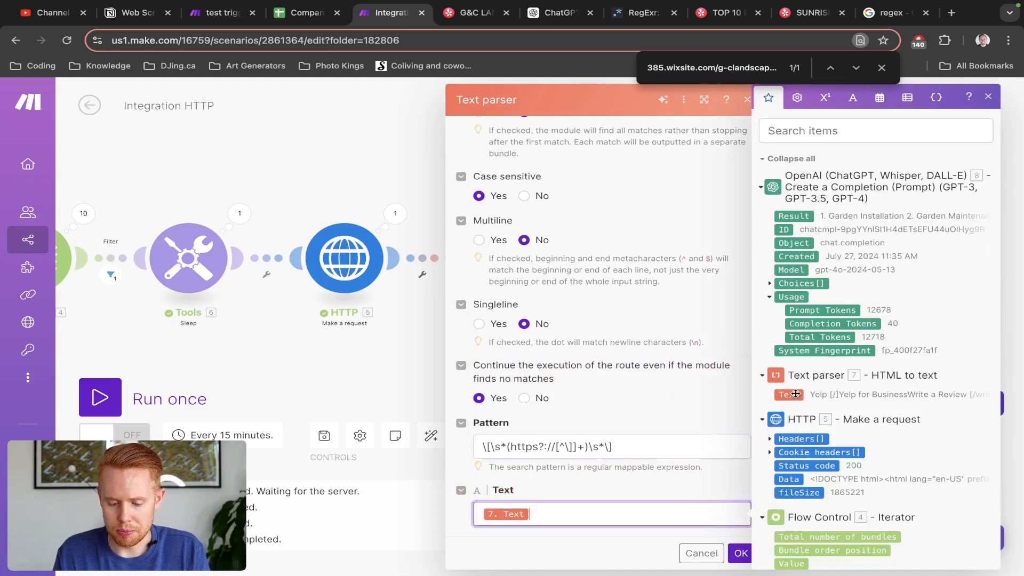
pyautogui.click(741, 553)
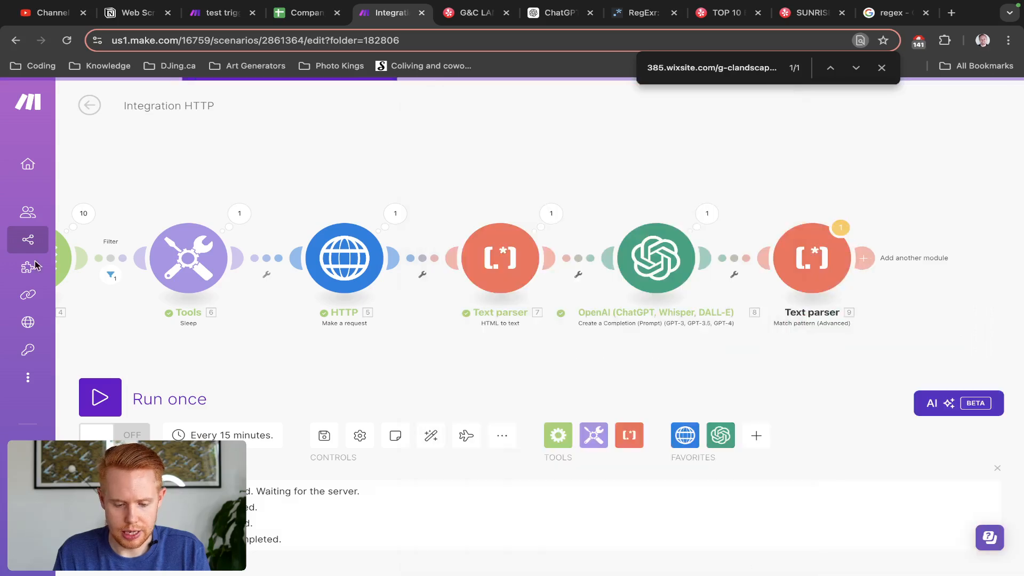
# Step: Run the scenario once and open the output of the Match pattern (Advanced) module
pyautogui.click(100, 398)
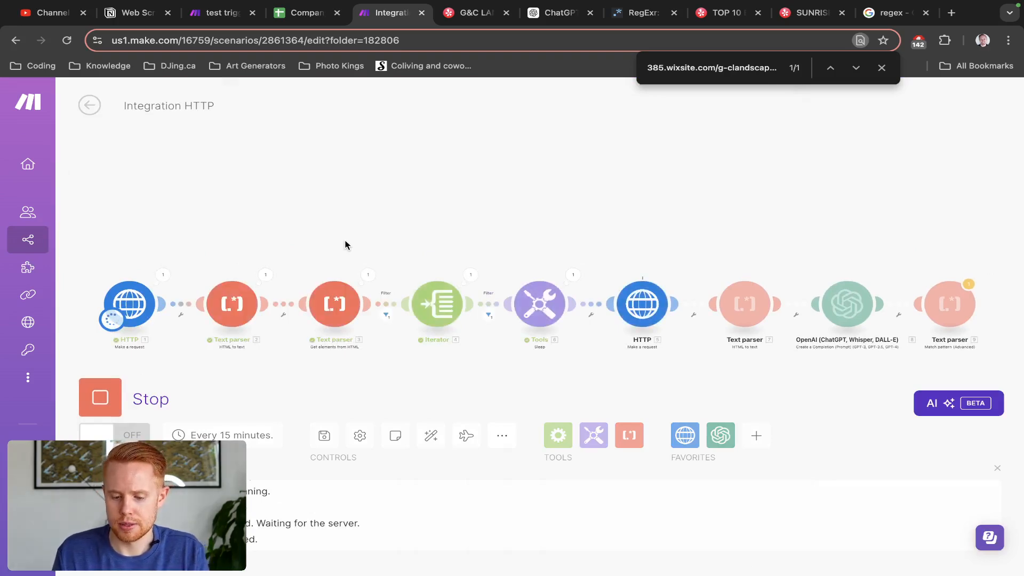
pyautogui.moveTo(551, 221); pyautogui.dragTo(549, 186)
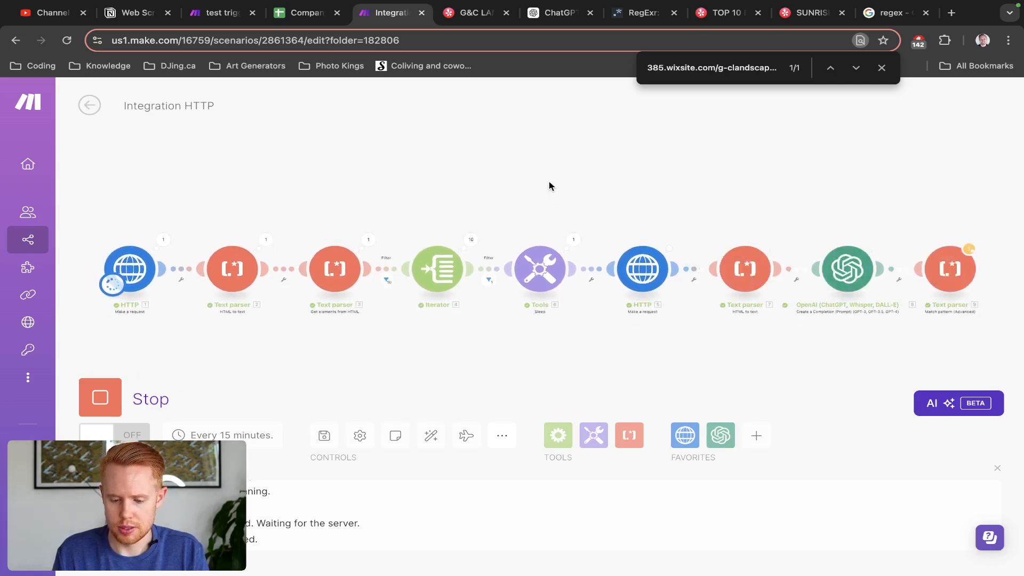
pyautogui.moveTo(811, 185); pyautogui.dragTo(553, 164)
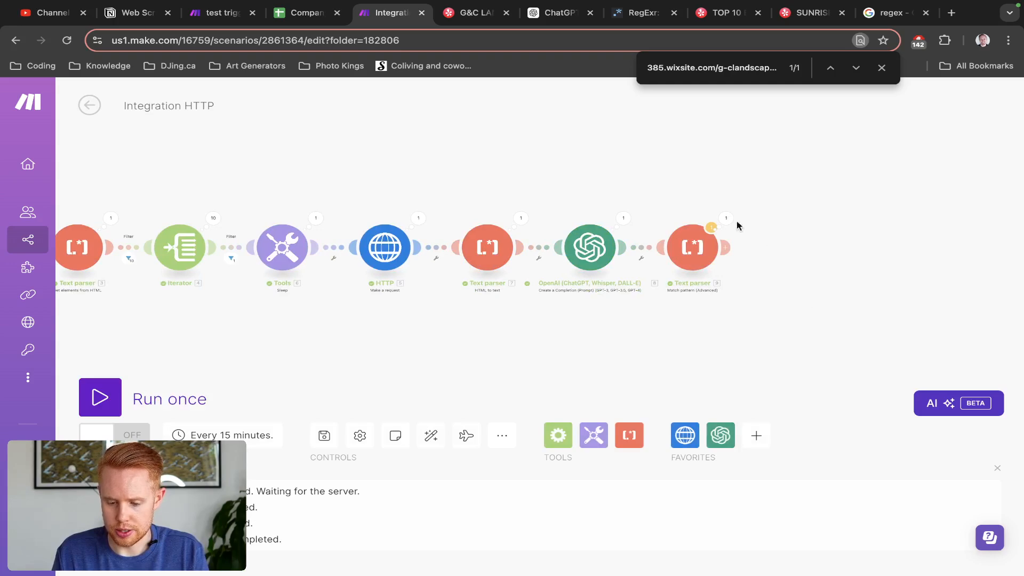
pyautogui.click(728, 220)
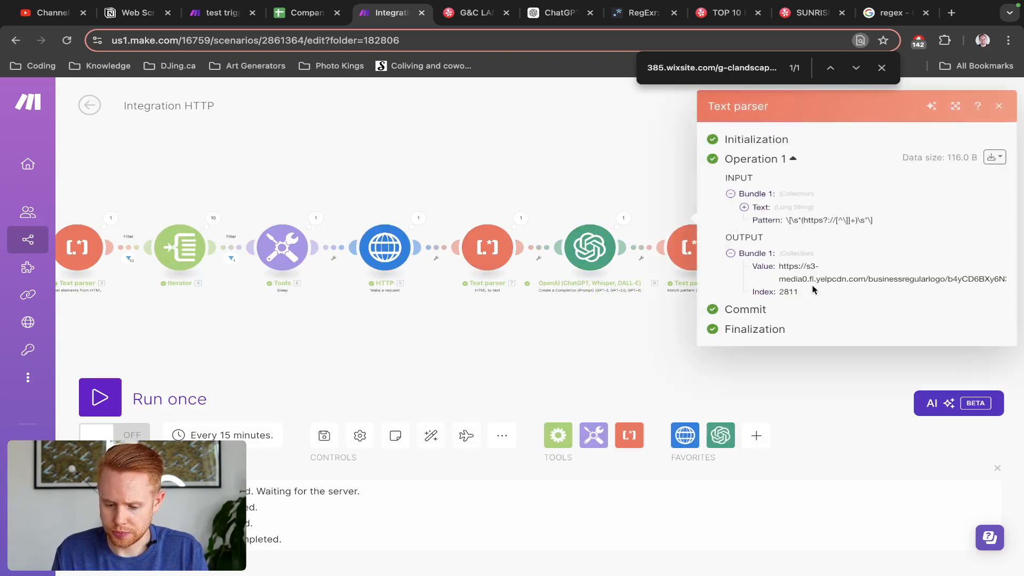
# Step: Copy the matched URL from the output, open it in a new browser tab to check it, and close that tab
pyautogui.tripleClick(864, 281)
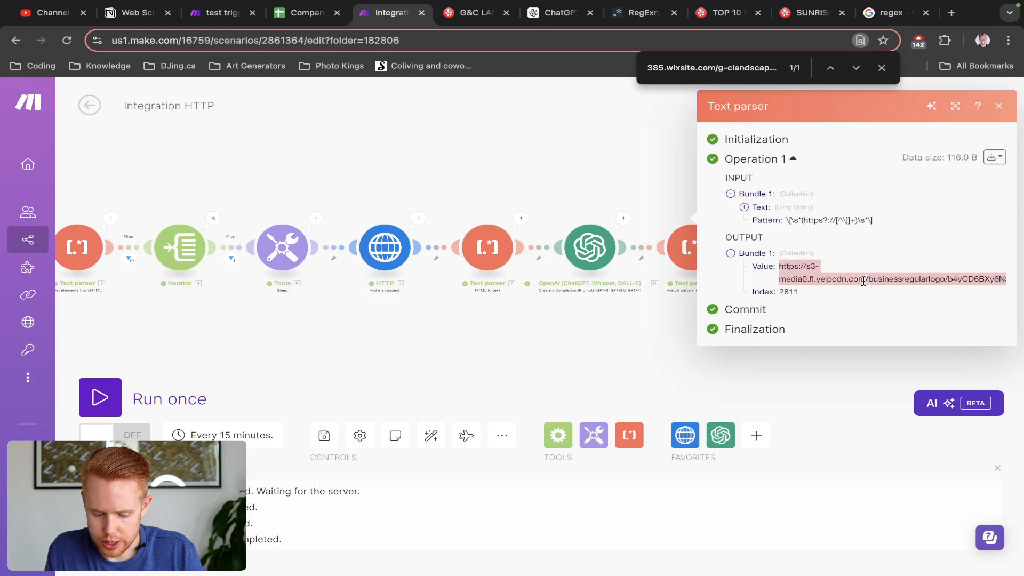
pyautogui.hotkey('ctrl', 'c')
pyautogui.hotkey('ctrl', 't')
pyautogui.hotkey('ctrl', 'v')
pyautogui.press('Return')
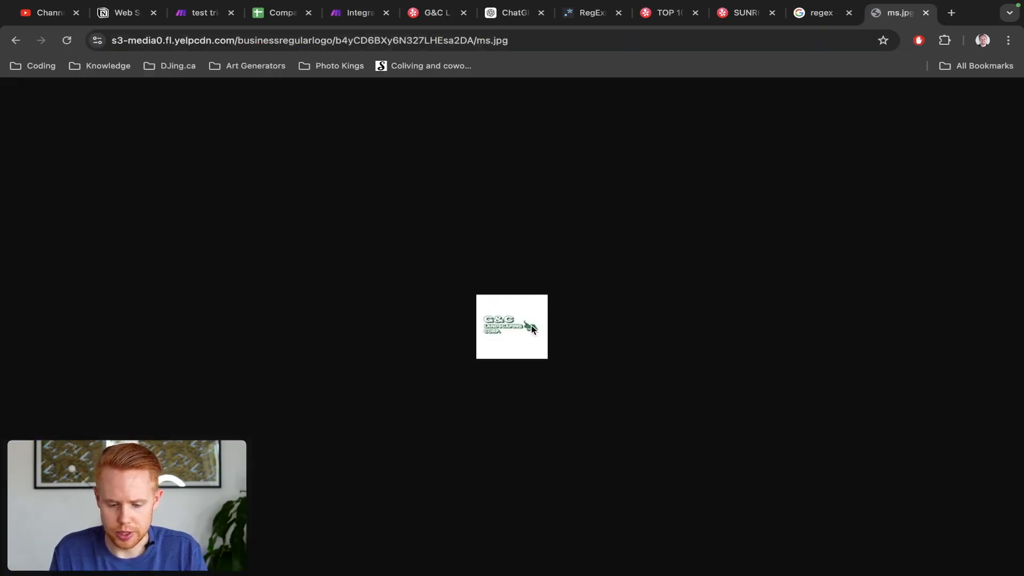
pyautogui.scroll(5, 531, 326)
pyautogui.scroll(-5, 552, 422)
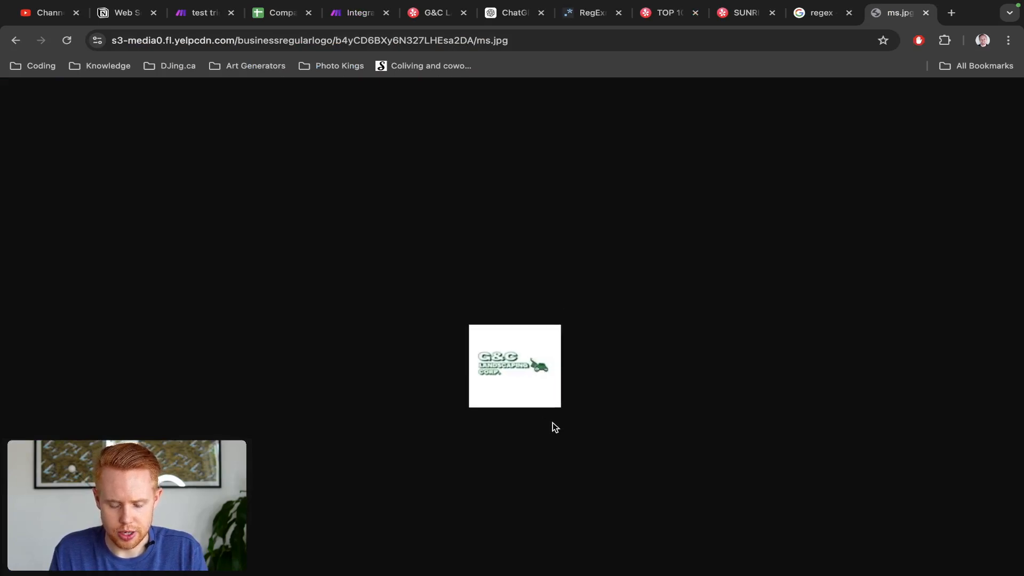
pyautogui.press('super+w')
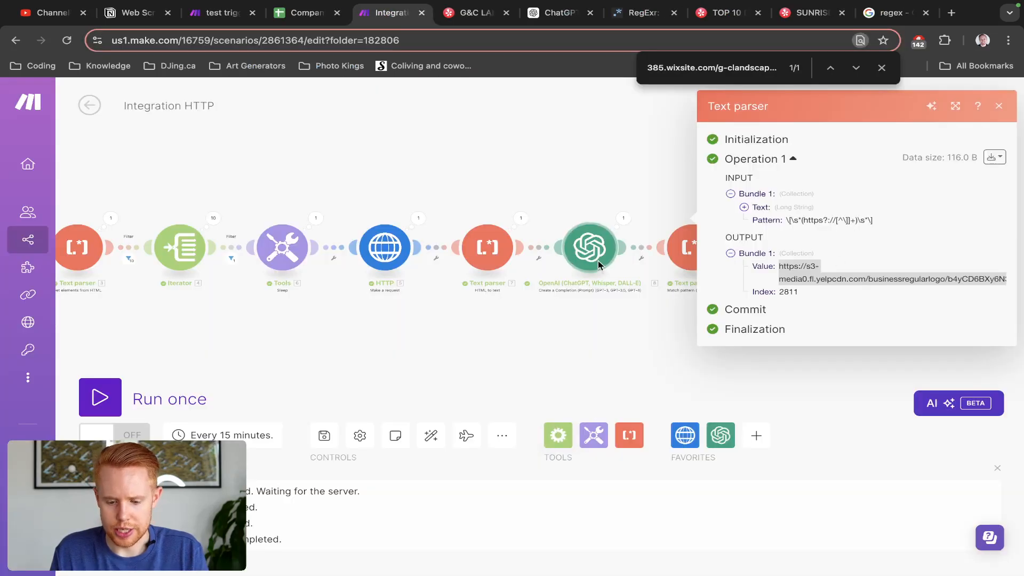
pyautogui.click(576, 197)
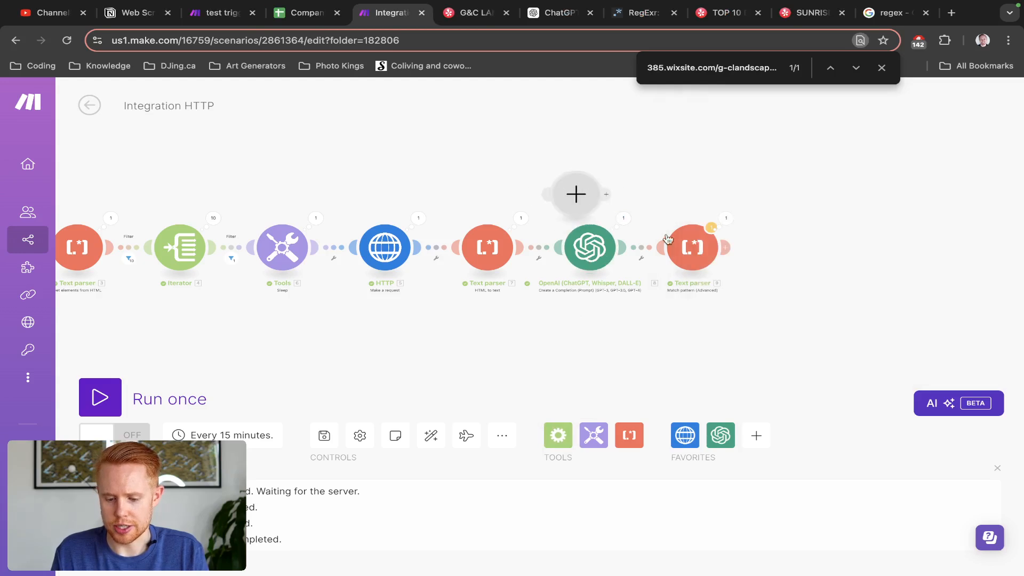
pyautogui.click(560, 195)
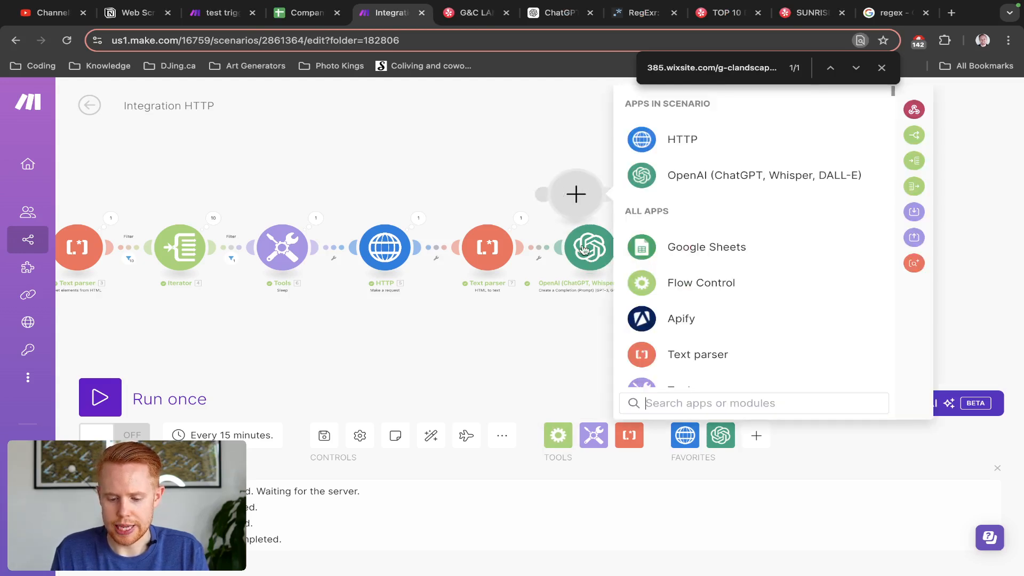
pyautogui.click(481, 188)
pyautogui.rightClick(576, 195)
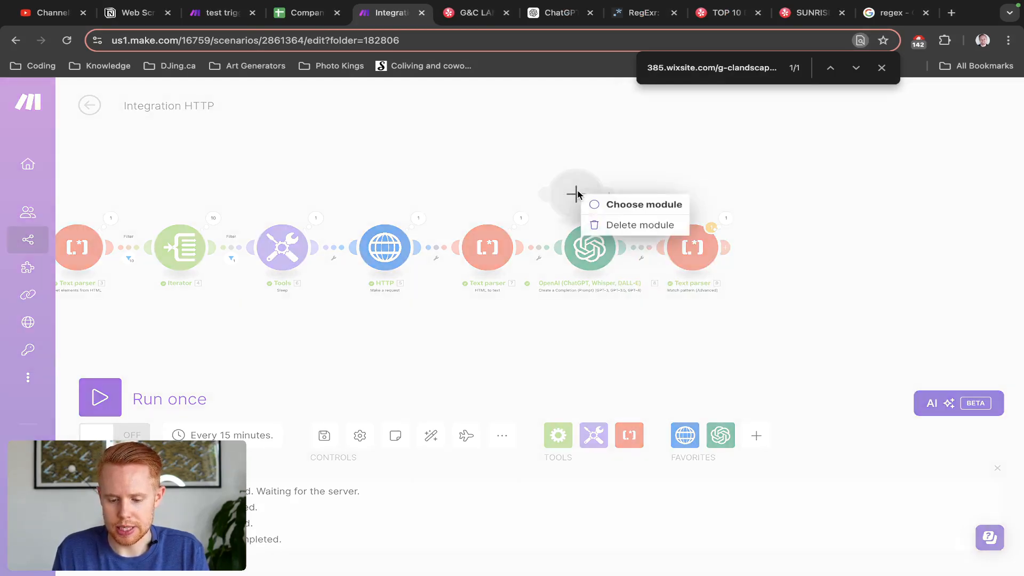
pyautogui.click(589, 223)
# Step: Review the Match pattern output again, then expand the HTML to text module's Text output and find the business website link in it
pyautogui.click(692, 247)
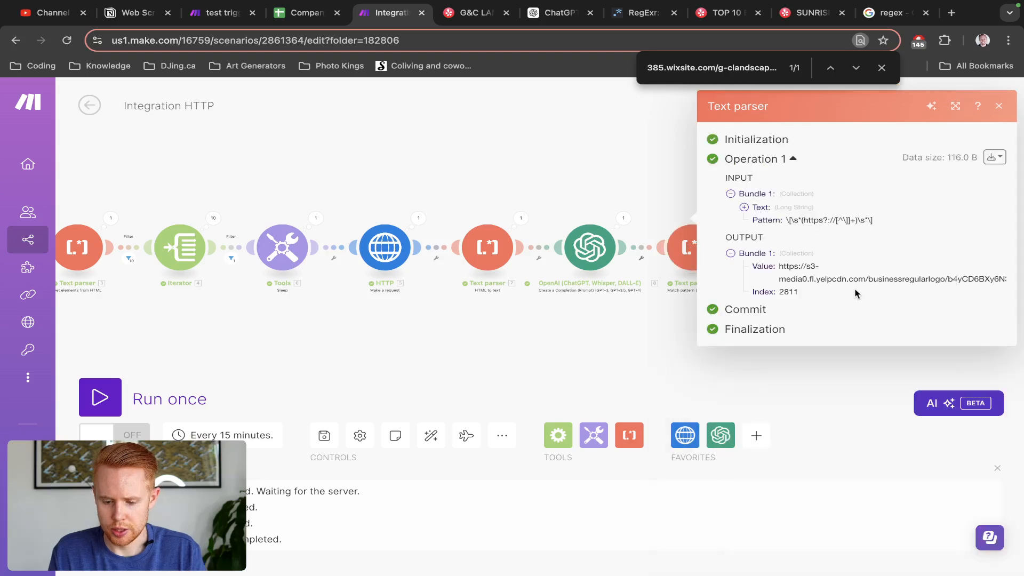
pyautogui.click(573, 181)
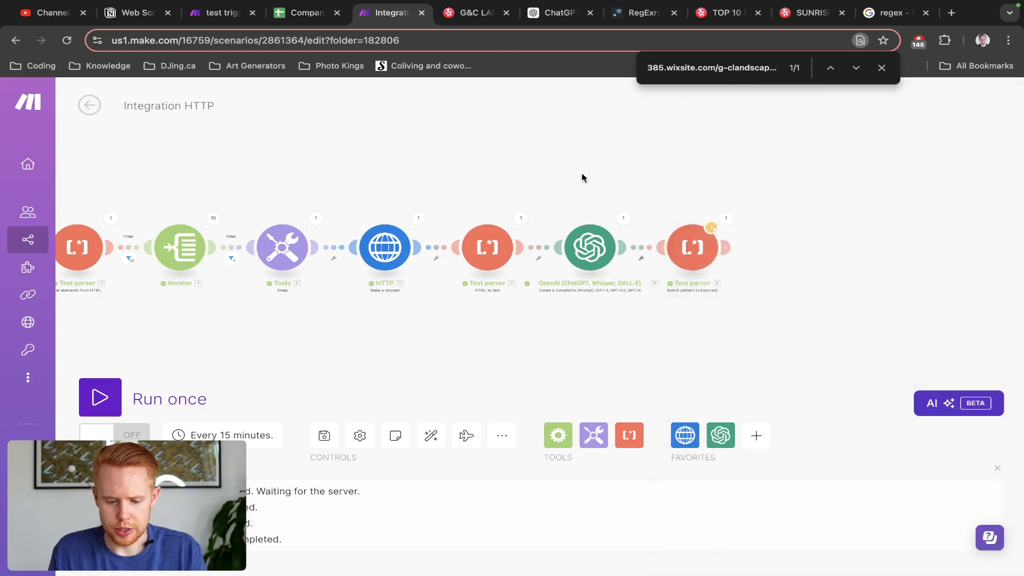
pyautogui.click(521, 218)
pyautogui.click(584, 286)
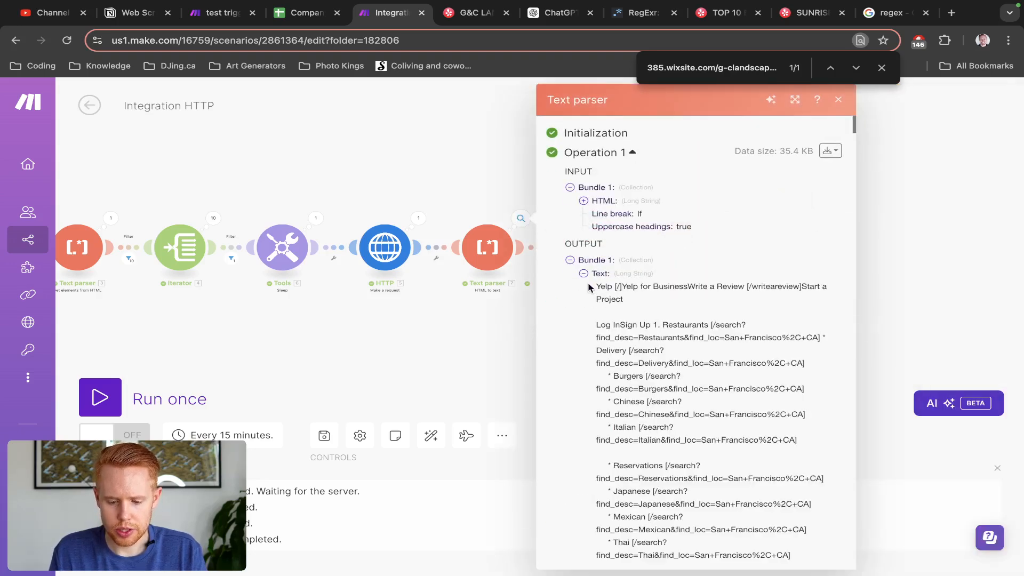
pyautogui.press('Return')
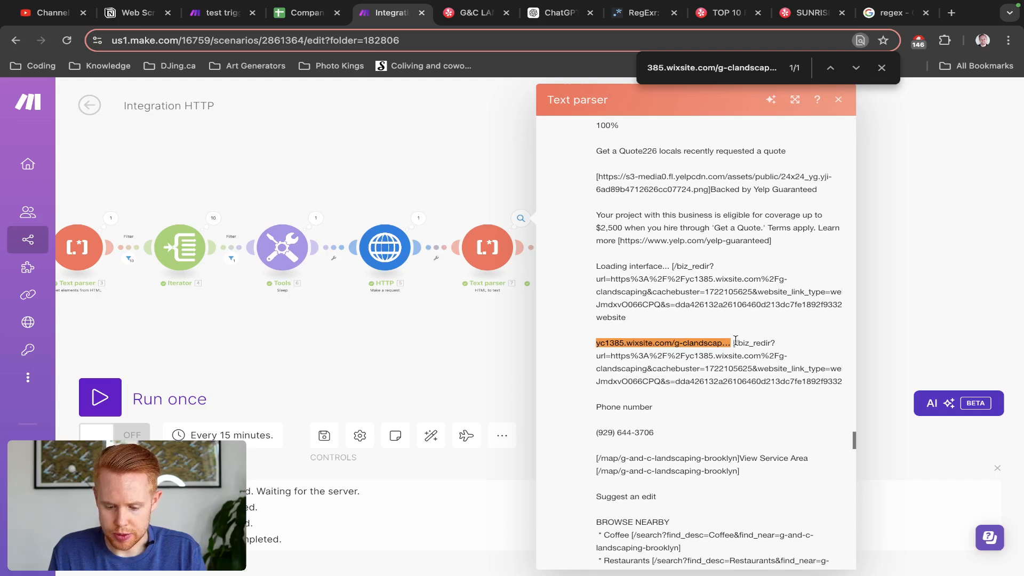
# Step: Copy the /biz_redir path that follows the wixsite.com link and search the Text parser output for it
pyautogui.moveTo(735, 341); pyautogui.dragTo(814, 382)
pyautogui.press('super+c')
pyautogui.press('super+f')
pyautogui.press('super+v')
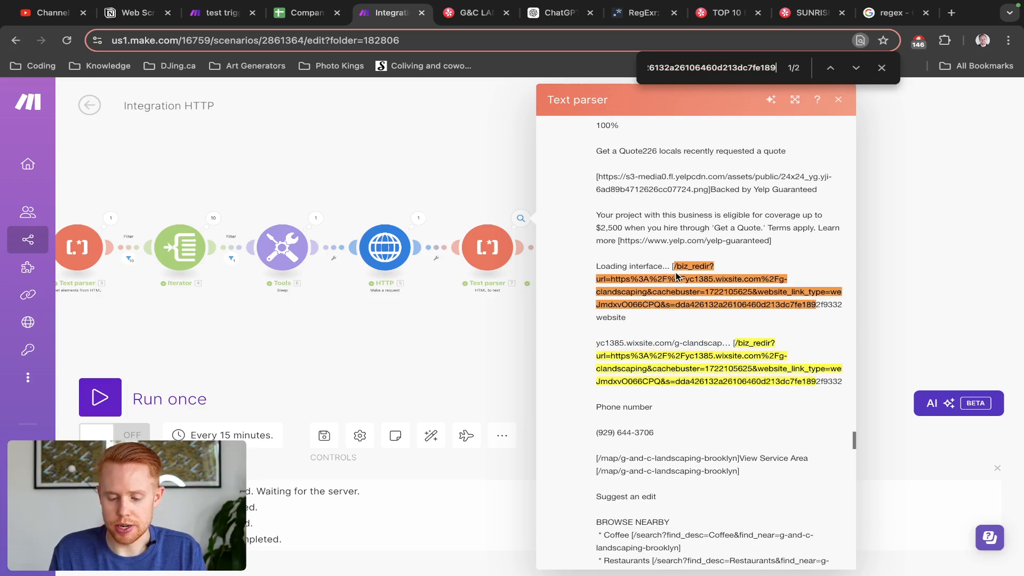
# Step: Copy "Loading interface... [" from the parser output and make it the starting delimiter in the existing ChatGPT regex prompt
pyautogui.moveTo(674, 268); pyautogui.dragTo(593, 269)
pyautogui.press('super+7')
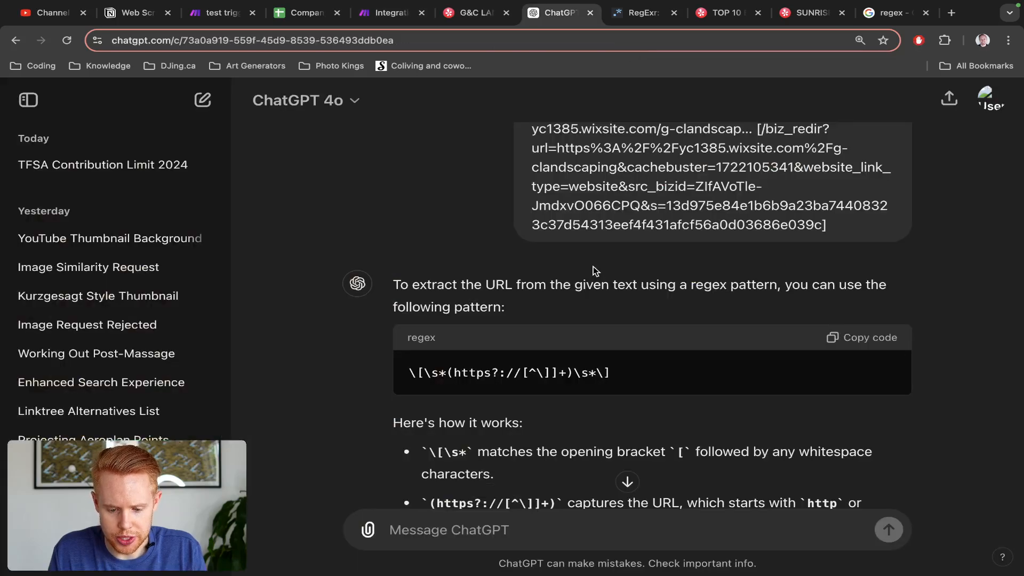
pyautogui.scroll(4, 567, 271)
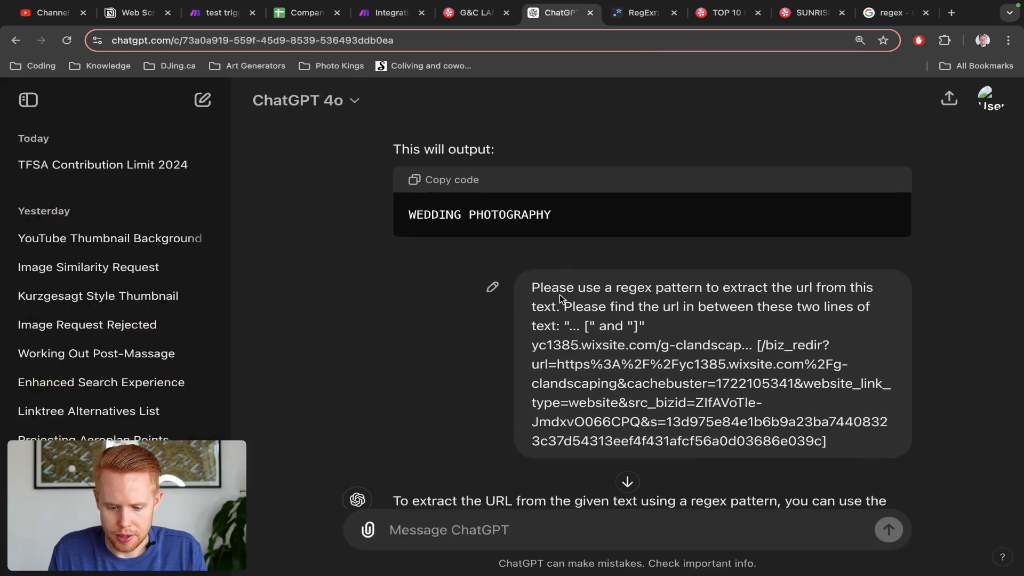
pyautogui.click(495, 291)
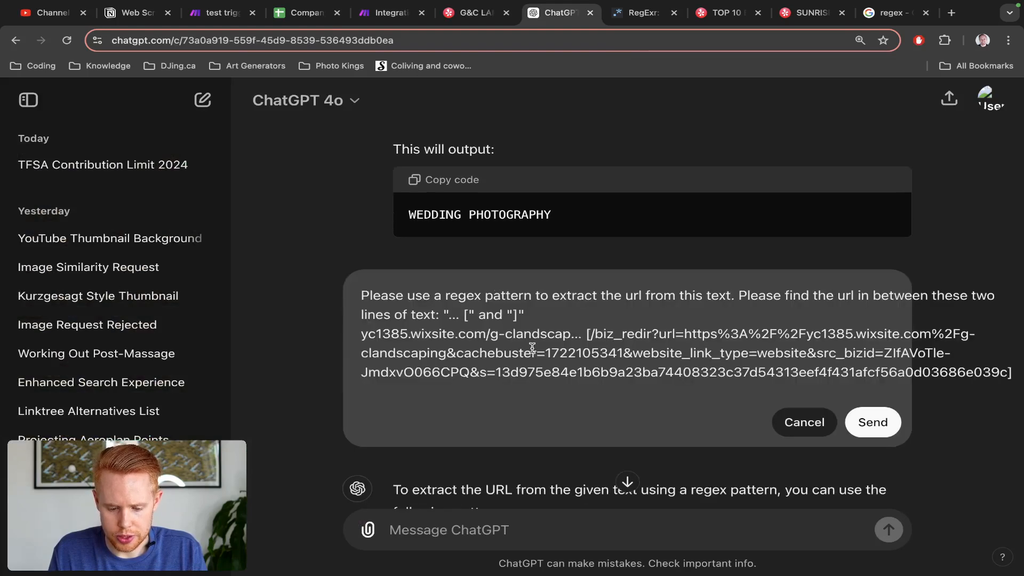
pyautogui.moveTo(468, 315); pyautogui.dragTo(444, 315)
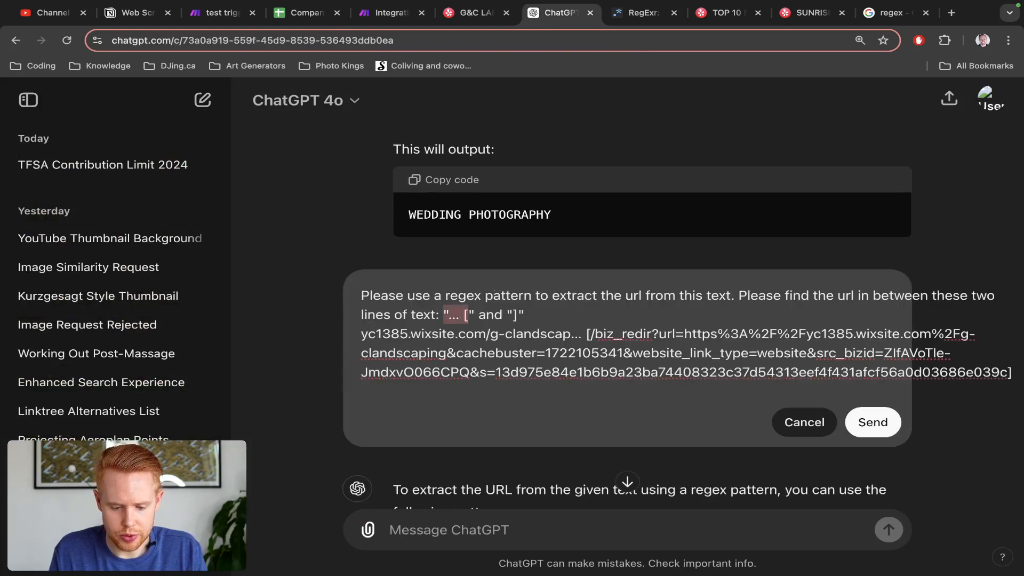
pyautogui.press('super+v')
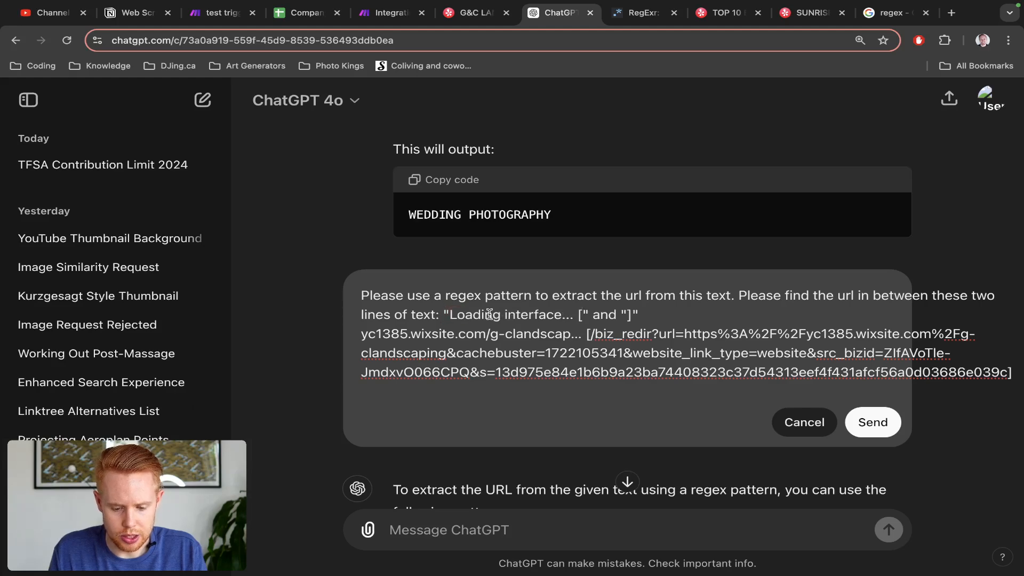
# Step: Check the prompt's delimiter against the Text parser output in Make, then resend the edited prompt in ChatGPT
pyautogui.hotkey('ctrl', 'shift', 'Tab')
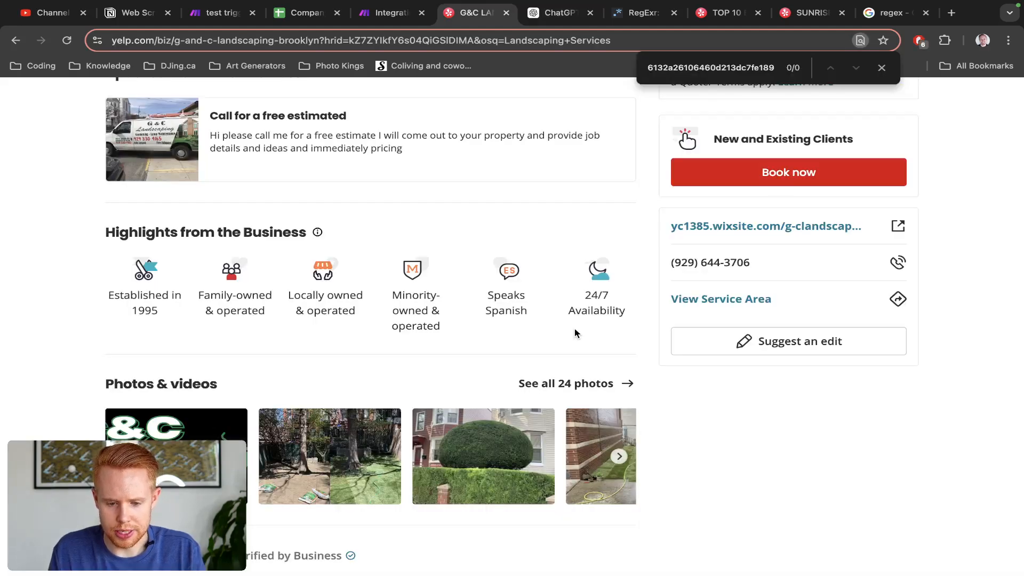
pyautogui.hotkey('ctrl', 'shift', 'Tab')
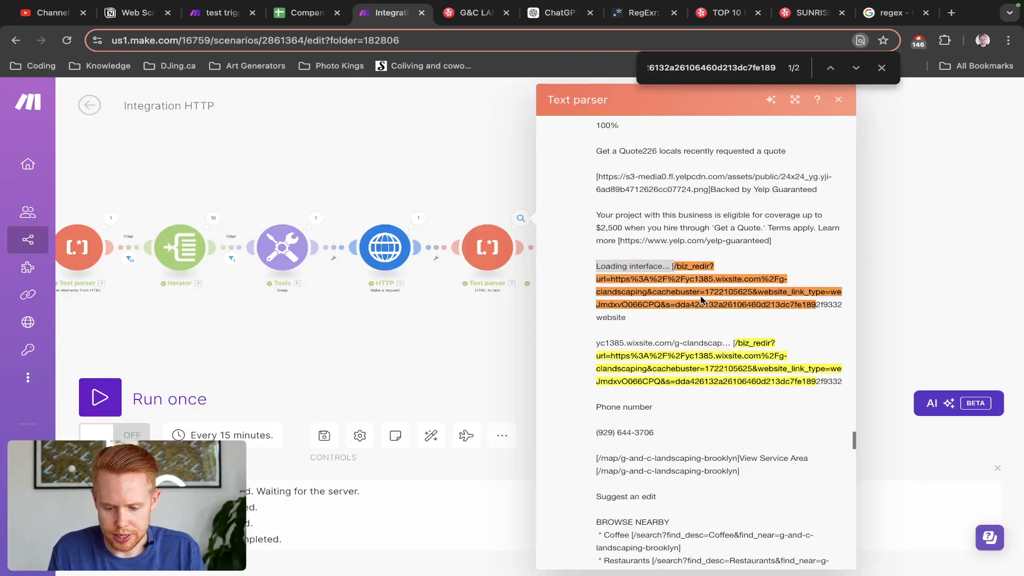
pyautogui.hotkey('ctrl', 'Tab')
pyautogui.hotkey('ctrl', 'Tab')
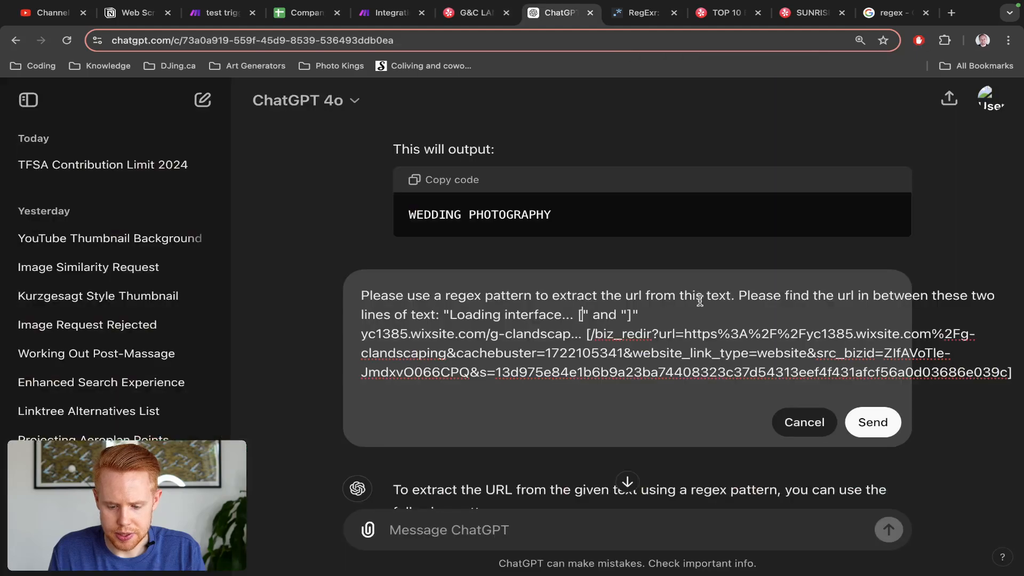
pyautogui.click(864, 420)
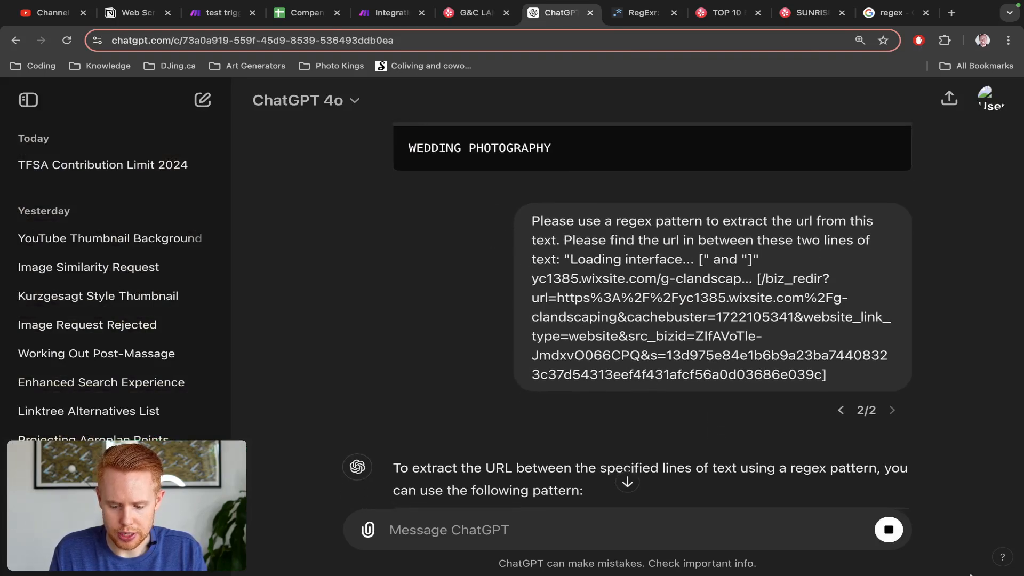
# Step: Replace the sample text in the ChatGPT regex prompt with the "Loading interface... [/biz_redir" passage through "Business website" from Make's parser output, and resend it
pyautogui.click(499, 217)
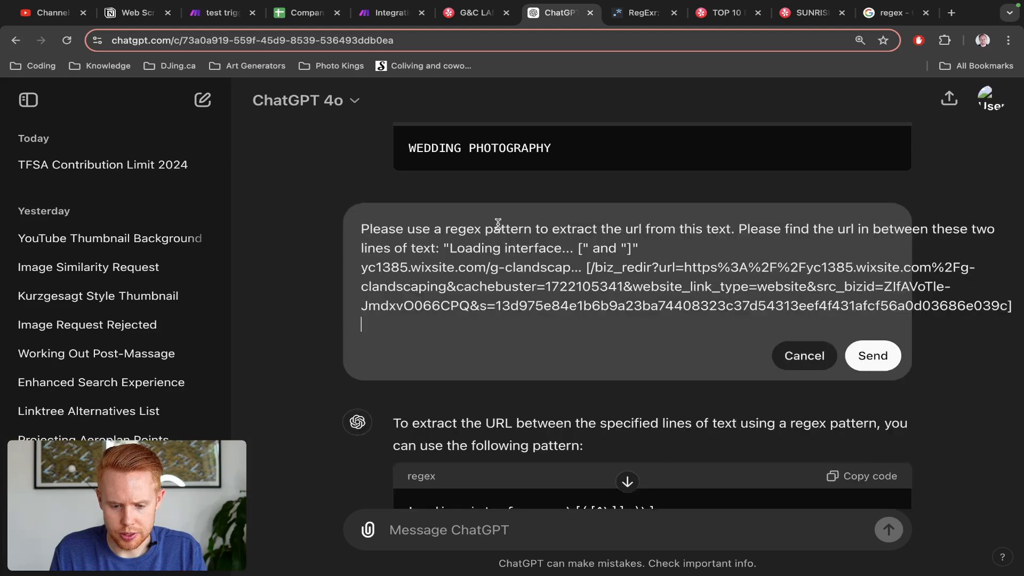
pyautogui.hotkey('ctrl', 'shift', 'Tab')
pyautogui.hotkey('ctrl', 'shift', 'Tab')
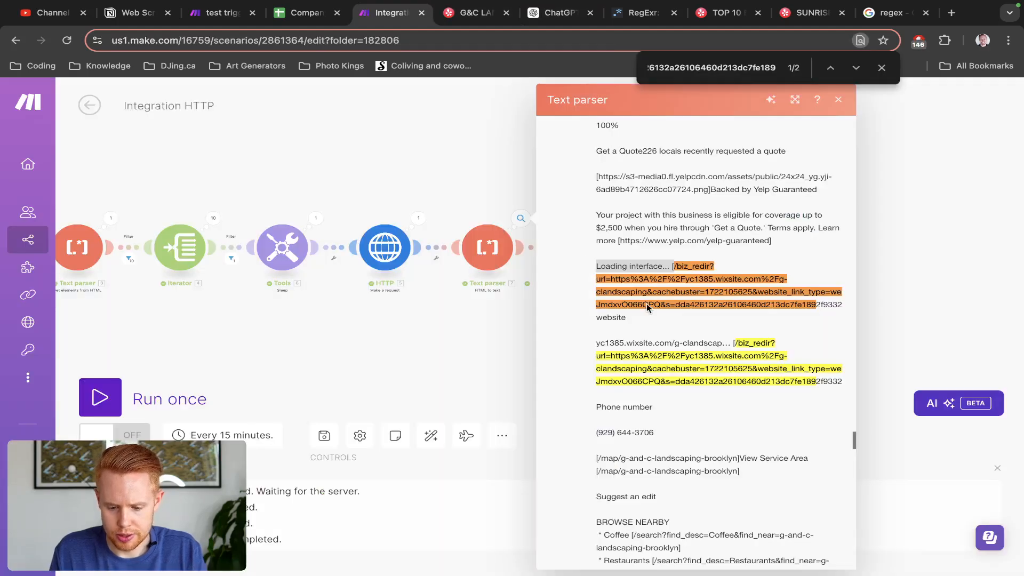
pyautogui.moveTo(633, 321); pyautogui.dragTo(594, 267)
pyautogui.hotkey('ctrl', 'Tab')
pyautogui.hotkey('ctrl', 'Tab')
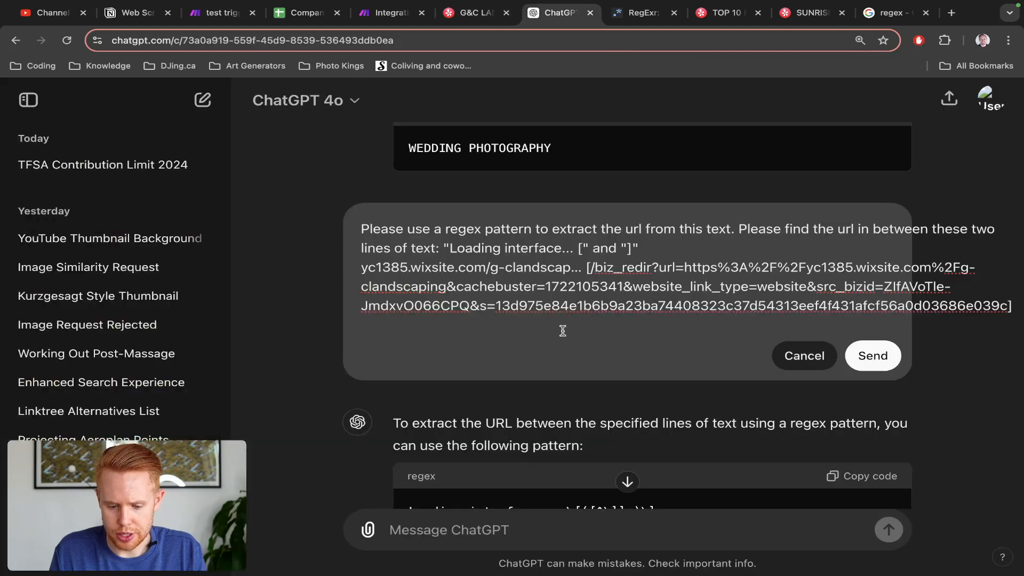
pyautogui.tripleClick(356, 273)
pyautogui.press('super+v')
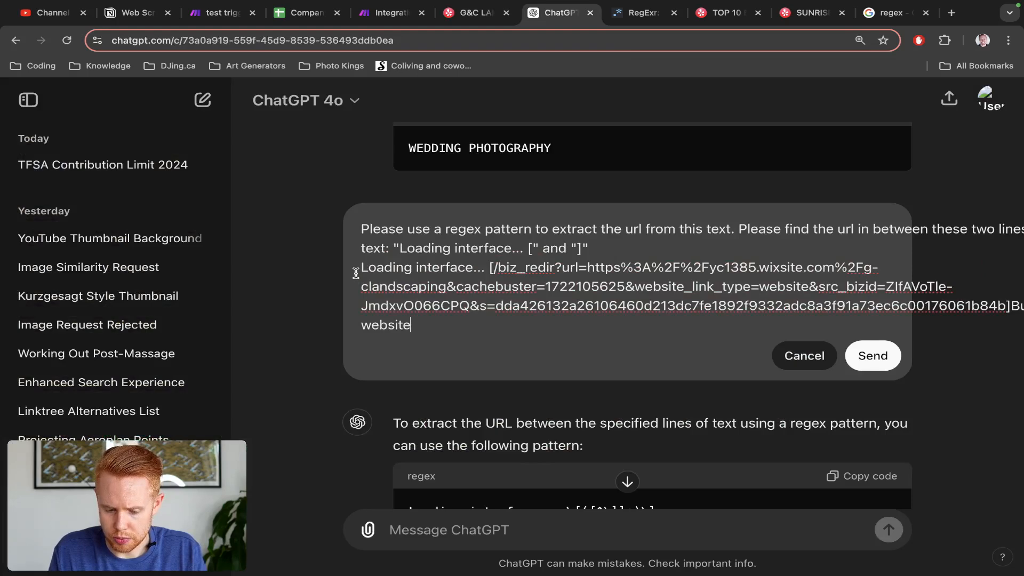
pyautogui.hscroll(1, 356, 273)
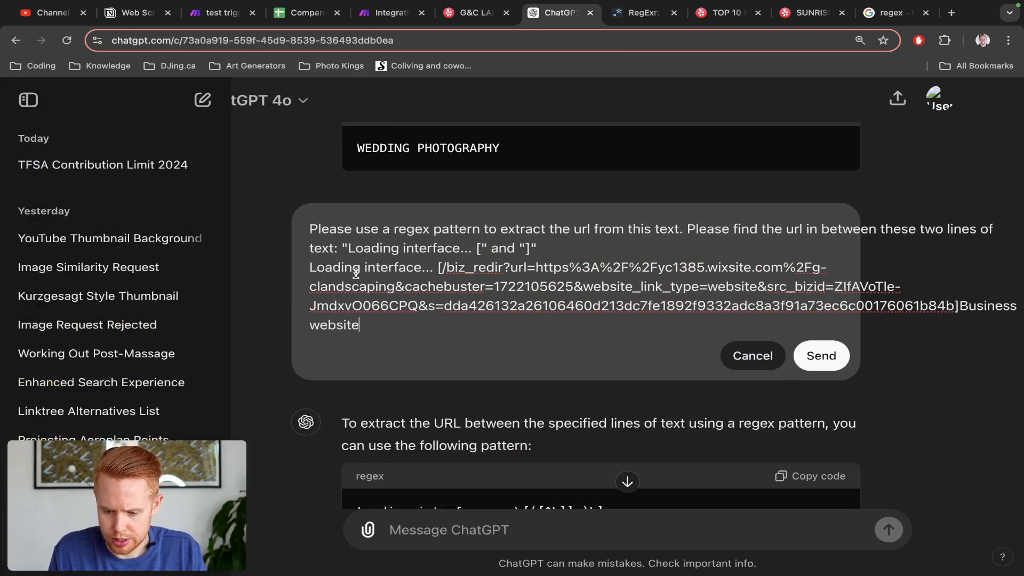
pyautogui.hscroll(-1, 356, 273)
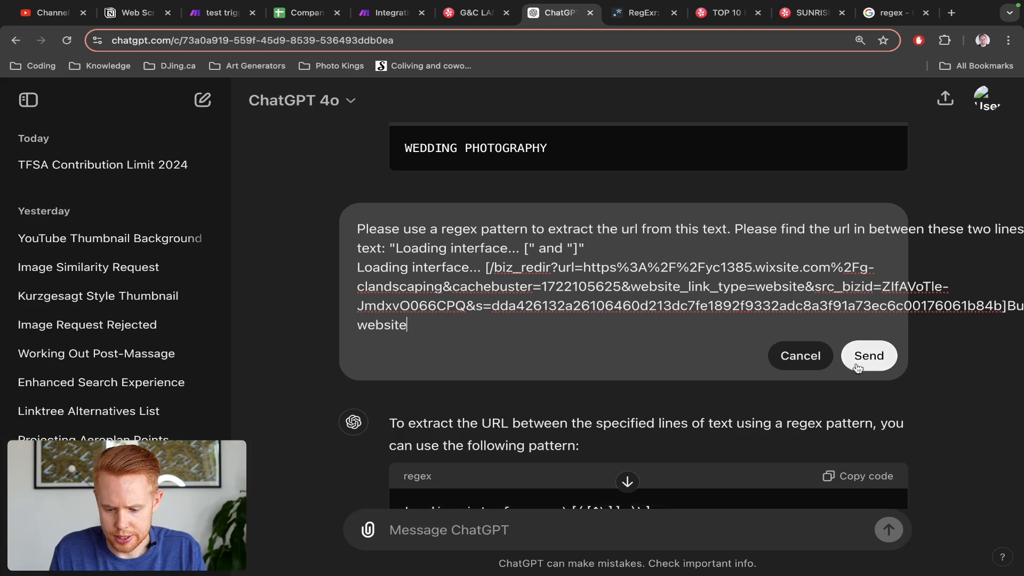
pyautogui.click(869, 356)
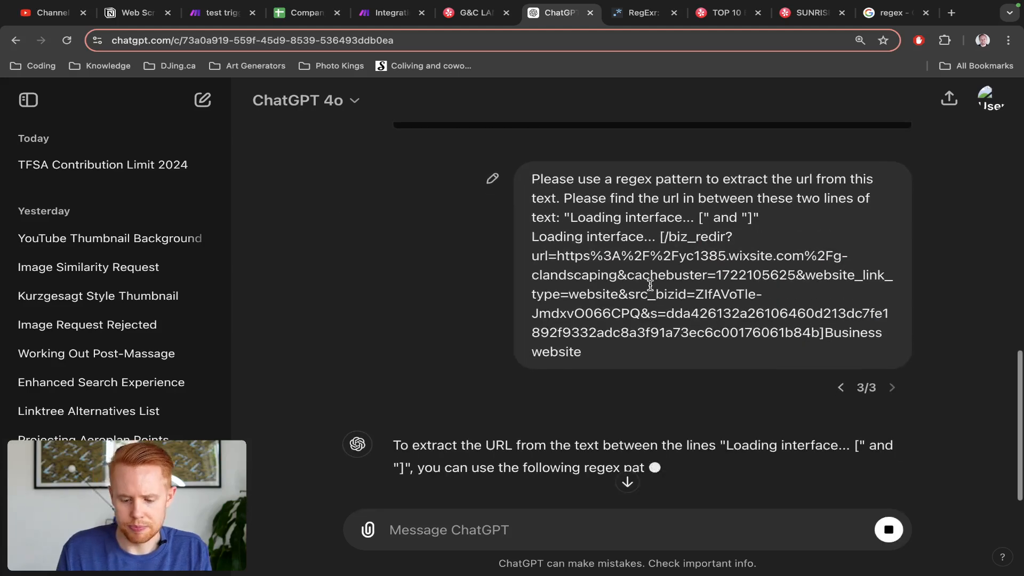
# Step: Check the "Loading interface... [" text that precedes the /biz_redir link in Make's Text parser output
pyautogui.hotkey('ctrl', 'shift', 'Tab')
pyautogui.hotkey('ctrl', 'shift', 'Tab')
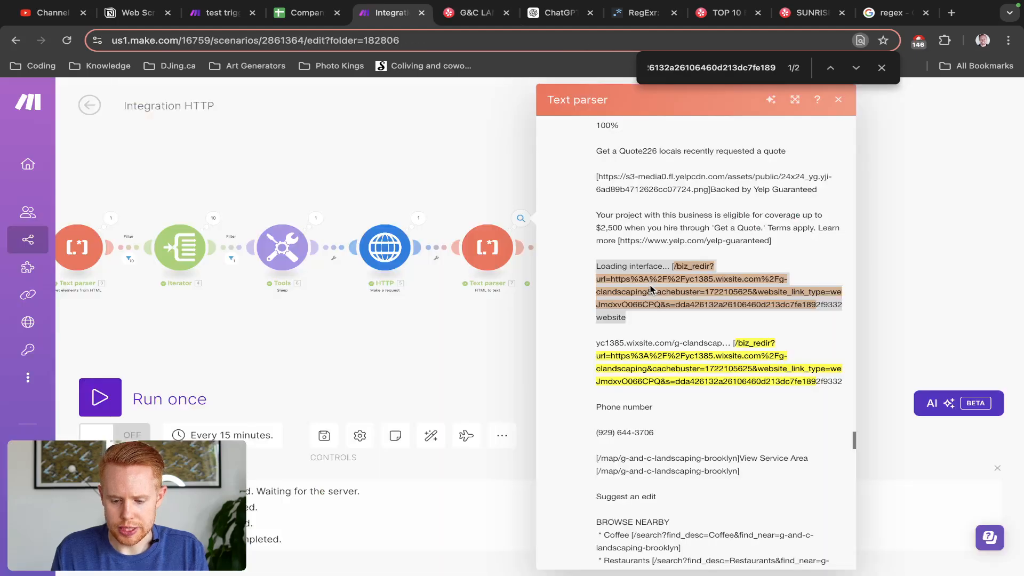
pyautogui.tripleClick(650, 287)
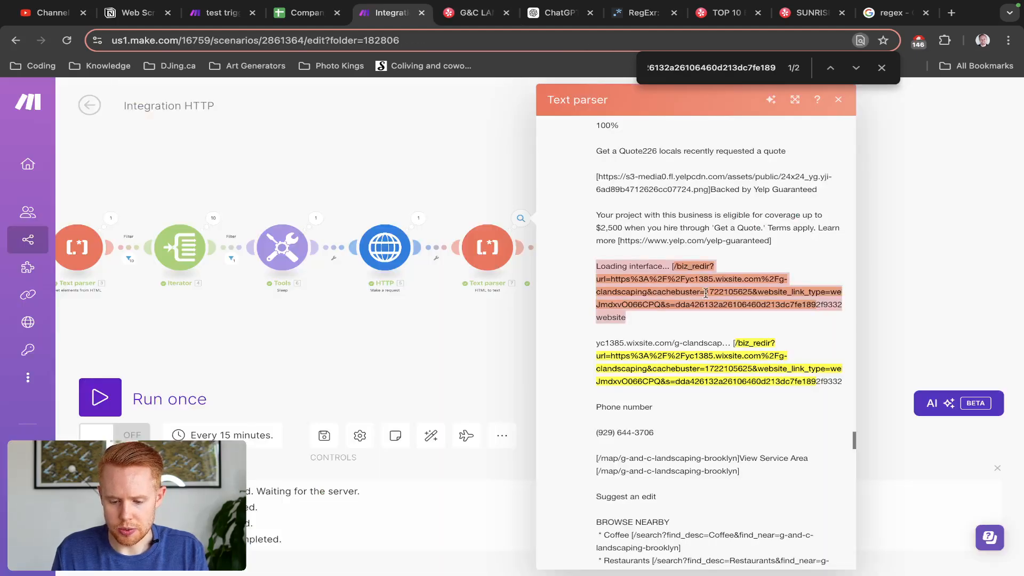
pyautogui.click(635, 262)
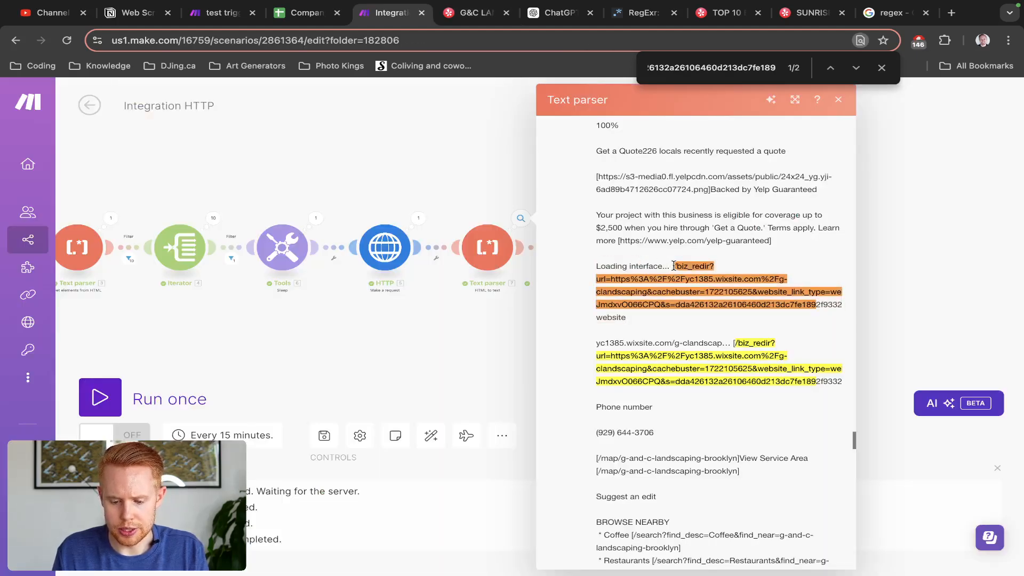
pyautogui.moveTo(673, 265); pyautogui.dragTo(602, 263)
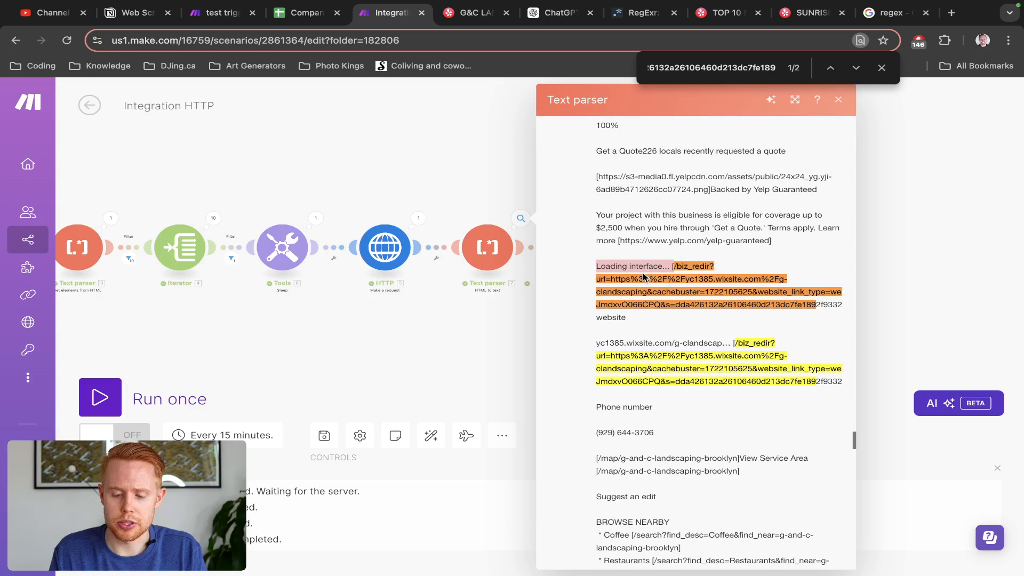
# Step: Return to ChatGPT and copy the new "Loading interface... \[\/biz_redir\?url=([^&]+)" regex pattern from its reply
pyautogui.hotkey('ctrl', 'Tab')
pyautogui.hotkey('ctrl', 'Tab')
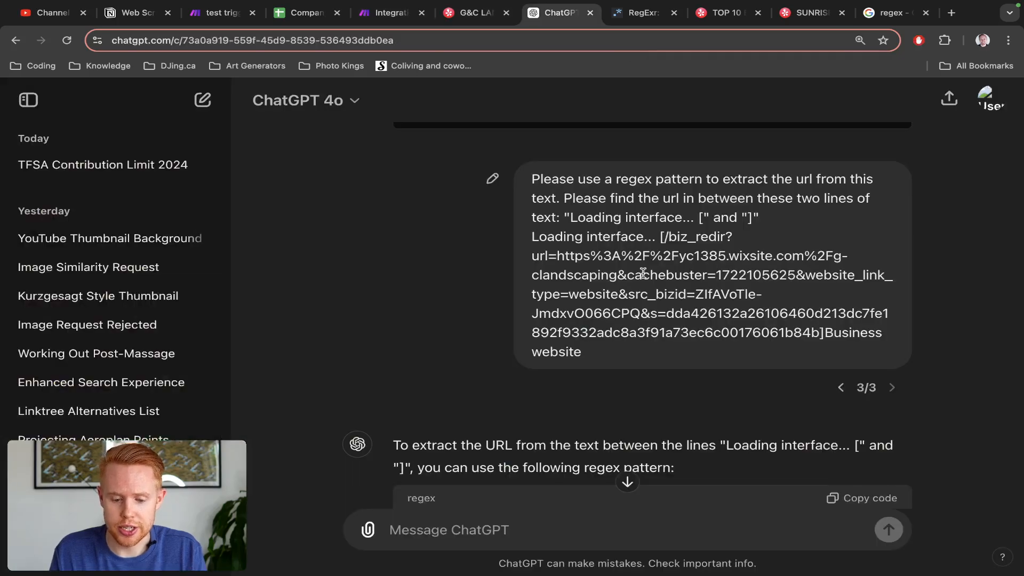
pyautogui.scroll(-6, 643, 273)
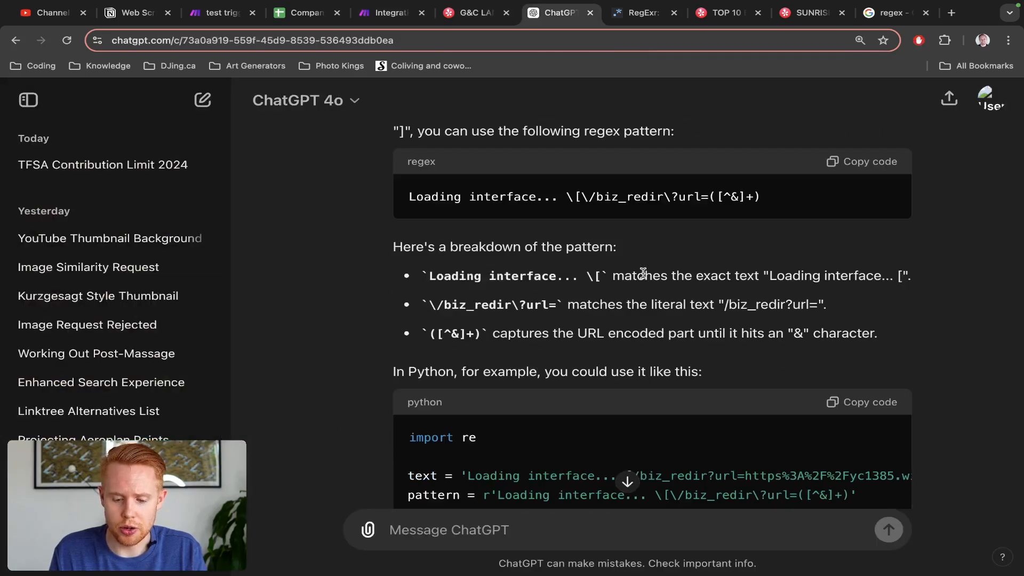
pyautogui.scroll(2, 643, 273)
pyautogui.click(853, 249)
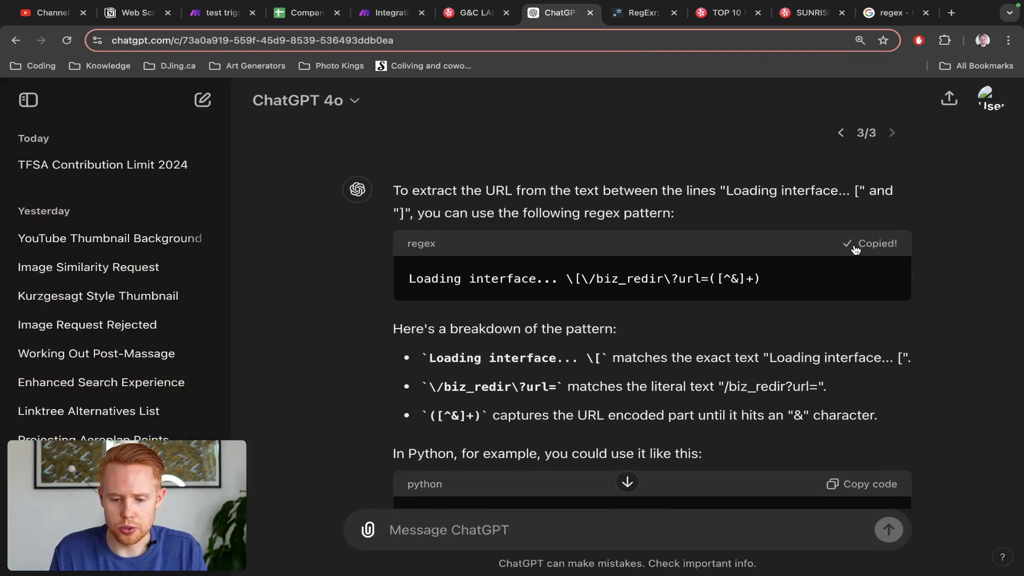
# Step: In Make, set the Match pattern module's pattern to Loading interface... \[\/biz_redir\?url=([^&]+) and save the module
pyautogui.hotkey('ctrl', 'shift', 'Tab')
pyautogui.hotkey('ctrl', 'shift', 'Tab')
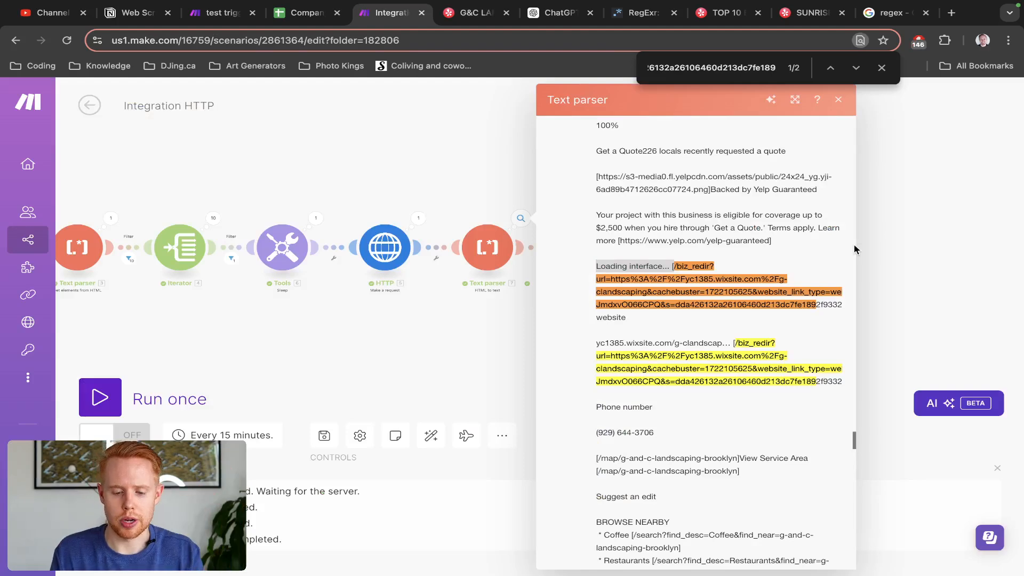
pyautogui.click(484, 179)
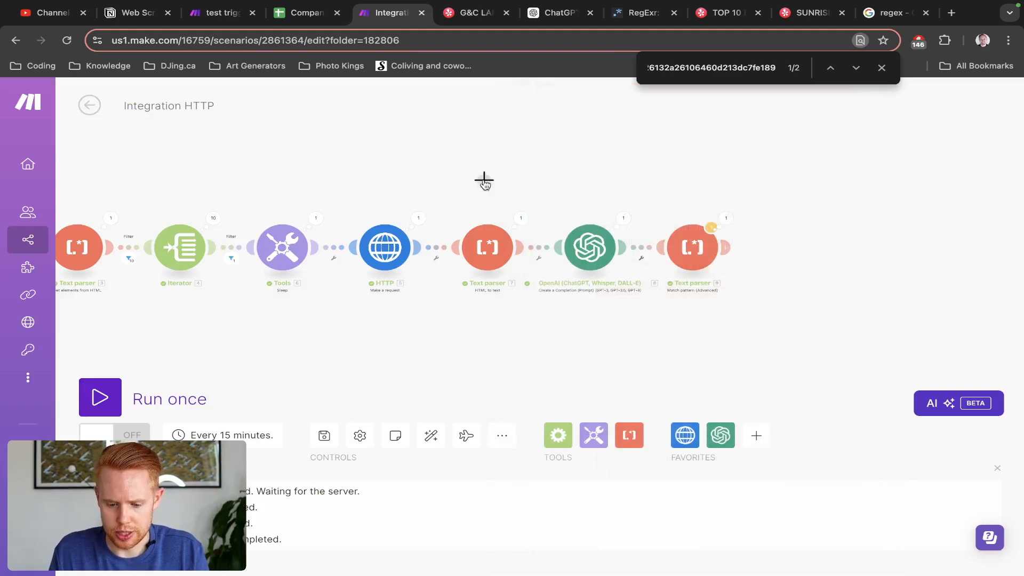
pyautogui.rightClick(483, 181)
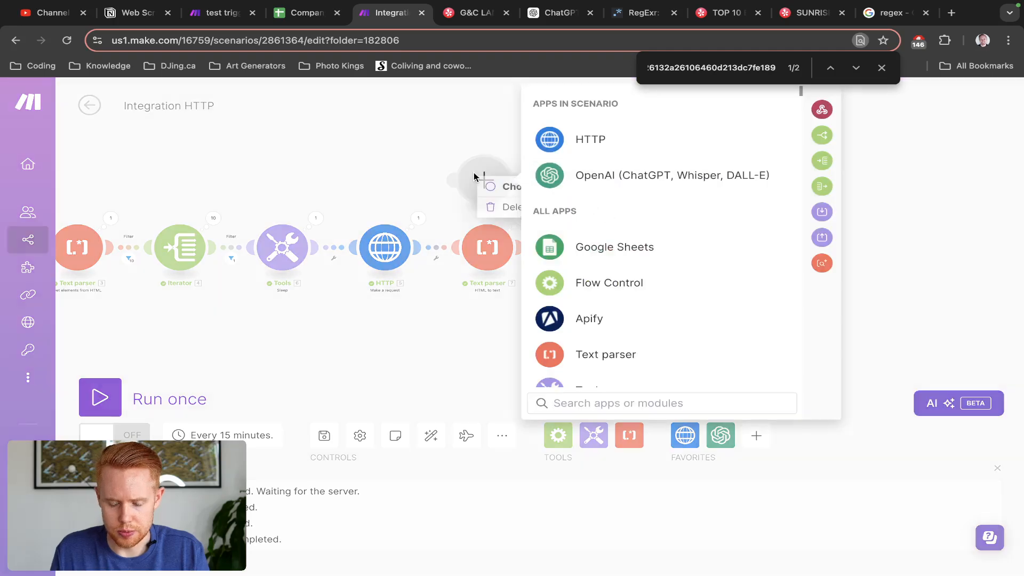
pyautogui.click(494, 215)
pyautogui.click(494, 215)
pyautogui.click(693, 250)
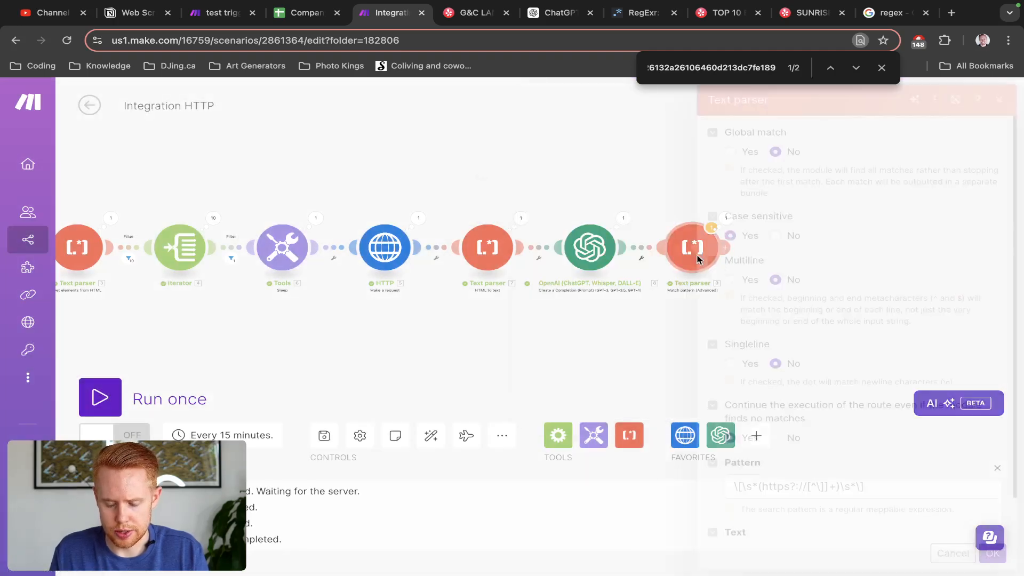
pyautogui.scroll(-1, 805, 409)
pyautogui.click(791, 440)
pyautogui.press('super+a')
pyautogui.press('super+v')
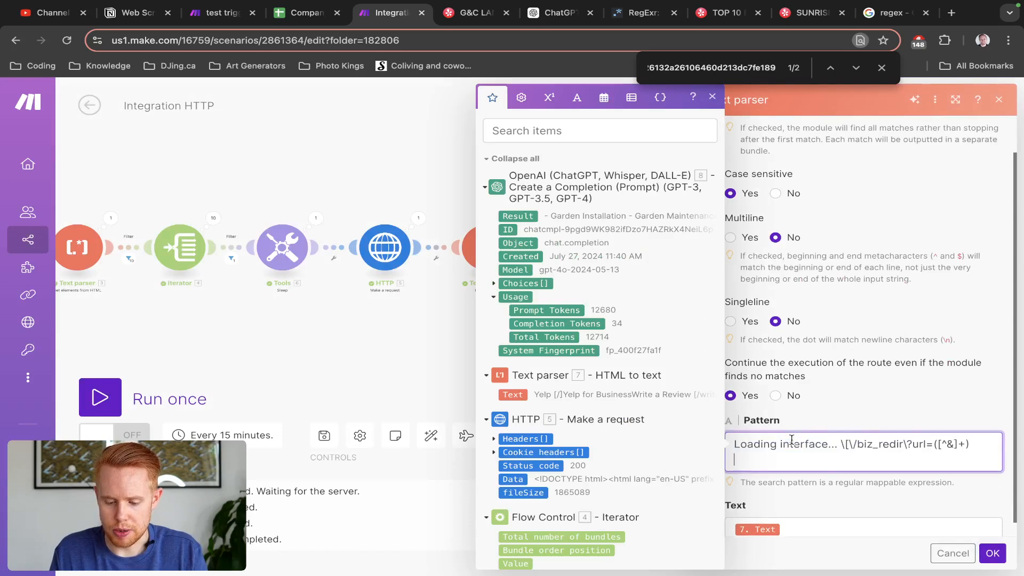
pyautogui.click(991, 553)
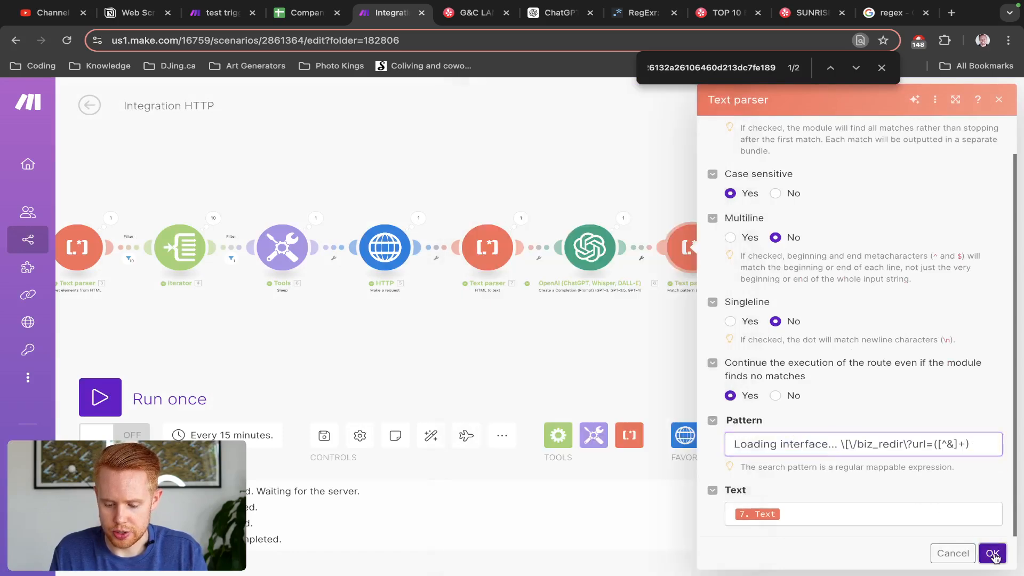
# Step: Run the scenario once, review ChatGPT's pattern breakdown meanwhile, and open the Match pattern module's output
pyautogui.click(101, 397)
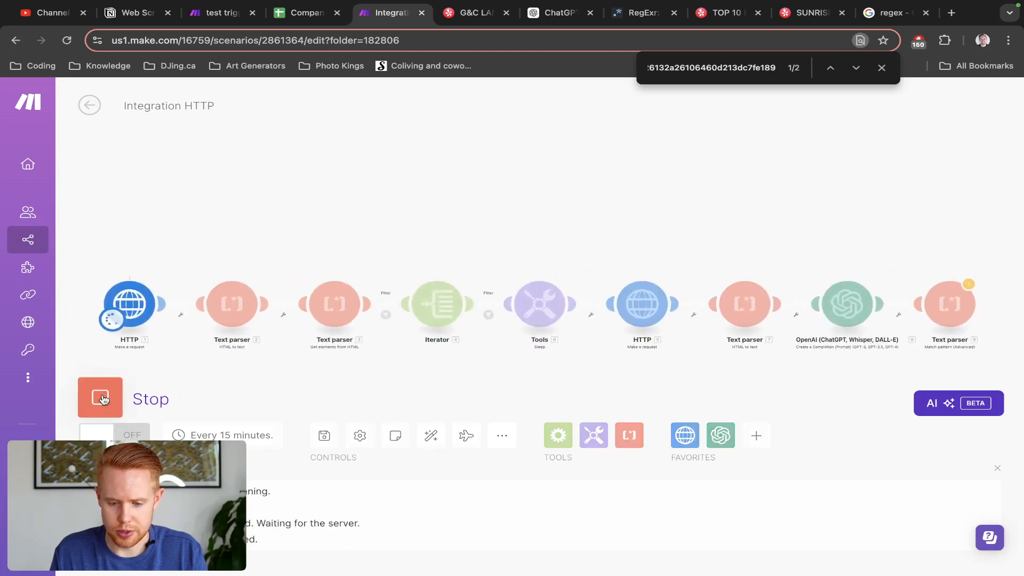
pyautogui.hotkey('ctrl', 'Tab')
pyautogui.hotkey('ctrl', 'Tab')
pyautogui.scroll(-7, 468, 337)
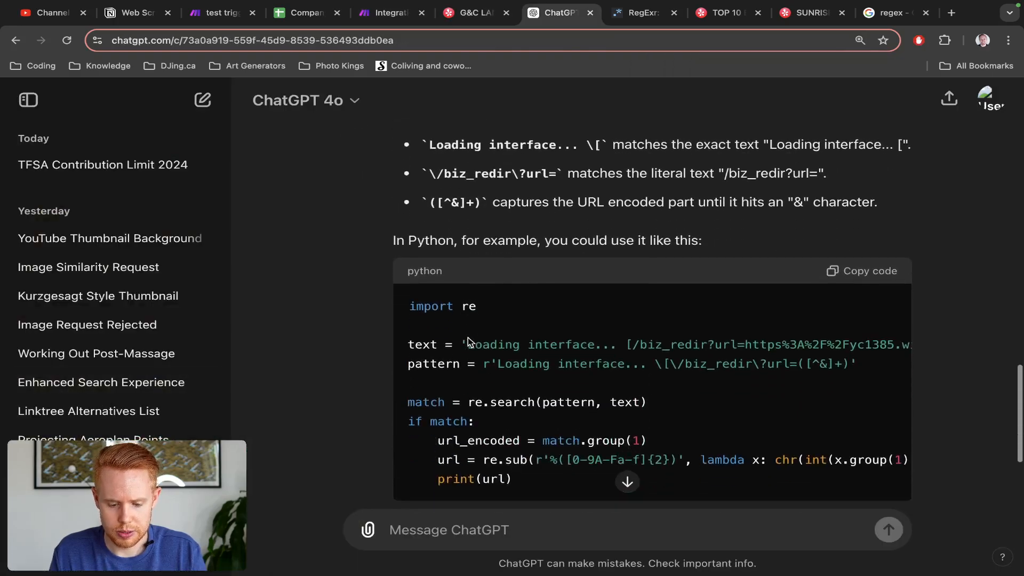
pyautogui.scroll(10, 468, 337)
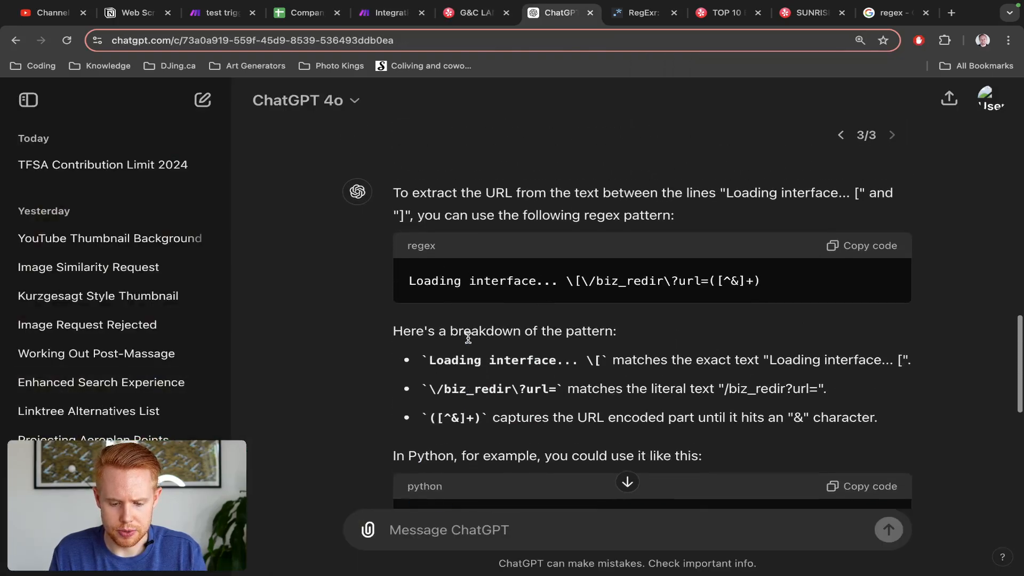
pyautogui.hotkey('ctrl', 'shift', 'Tab')
pyautogui.hotkey('ctrl', 'shift', 'Tab')
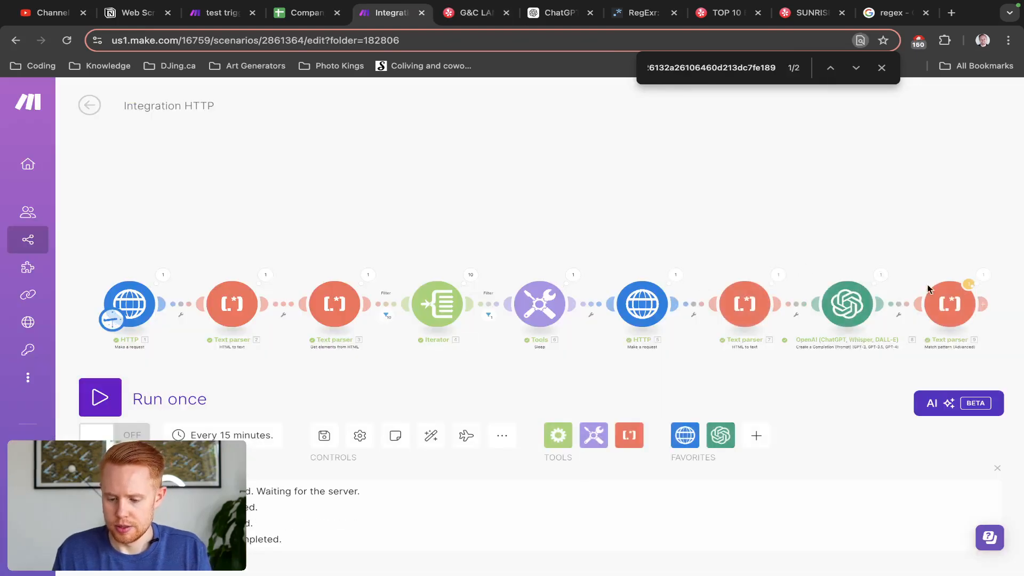
pyautogui.click(984, 276)
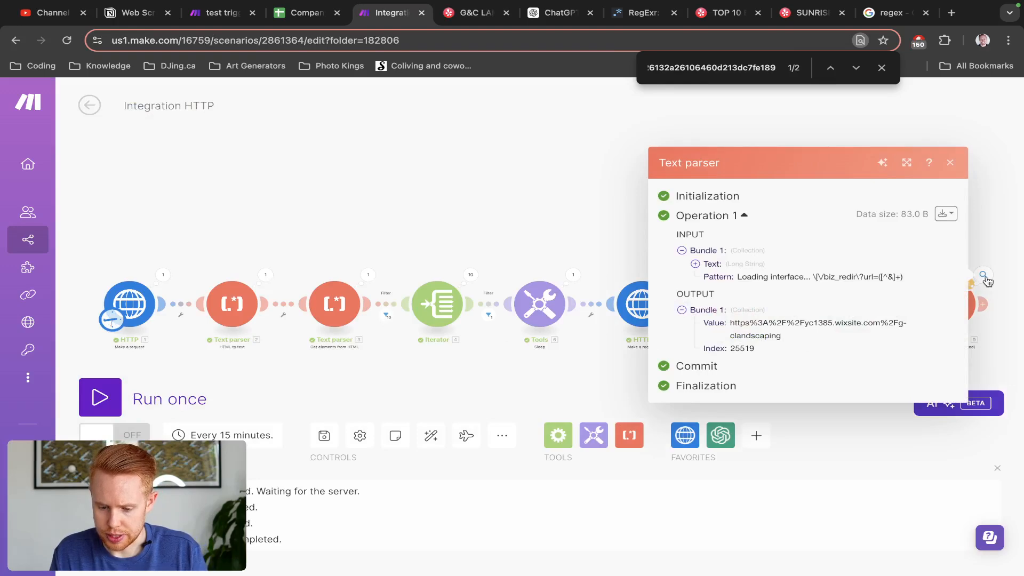
# Step: Test the extracted URL value from the Match pattern output in a new browser tab, then close that tab
pyautogui.tripleClick(767, 334)
pyautogui.press('super+c')
pyautogui.press('super+t')
pyautogui.press('super+v')
pyautogui.press('Return')
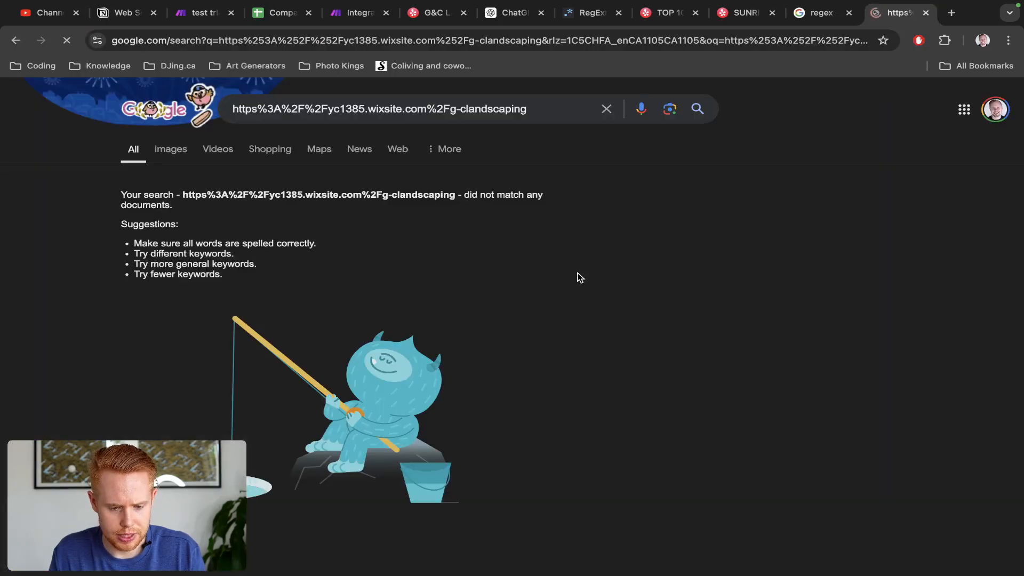
pyautogui.press('super+w')
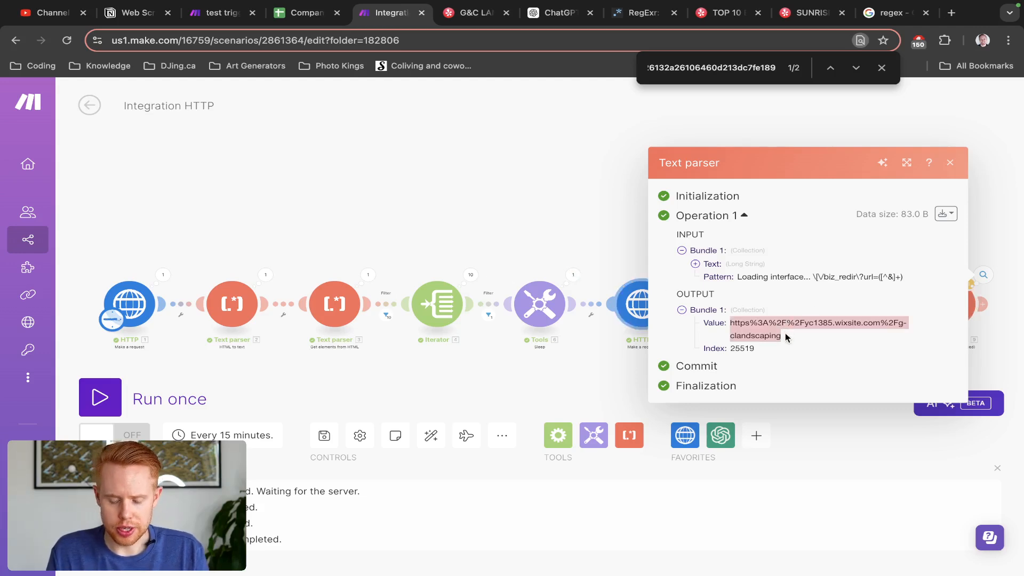
# Step: Inspect the /biz_redir part of ChatGPT's regex pattern and open the regex prompt for editing
pyautogui.hotkey('ctrl', 'Tab')
pyautogui.hotkey('ctrl', 'Tab')
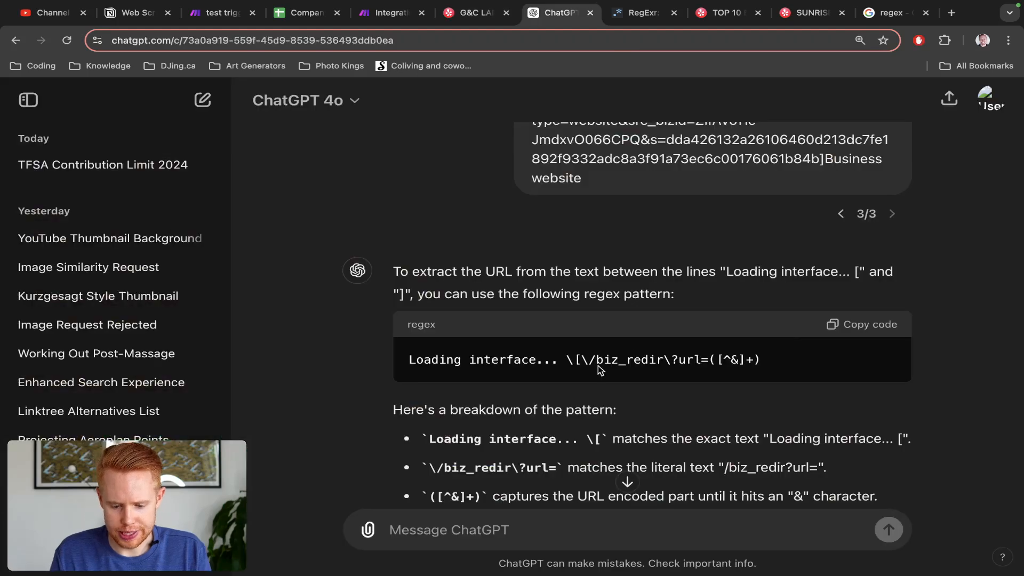
pyautogui.moveTo(589, 360); pyautogui.dragTo(674, 358)
pyautogui.scroll(5, 732, 280)
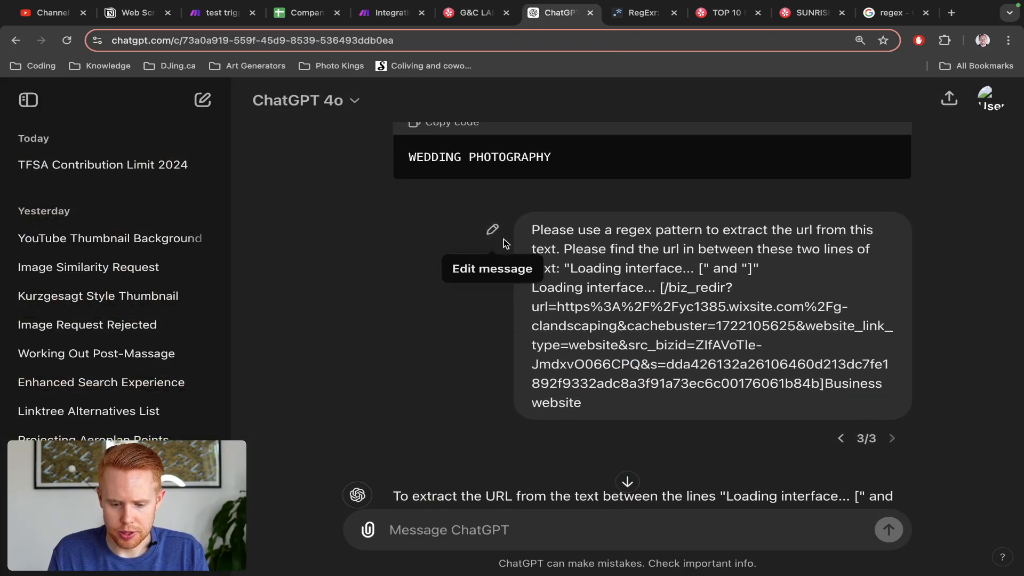
pyautogui.click(492, 229)
pyautogui.scroll(-1, 534, 273)
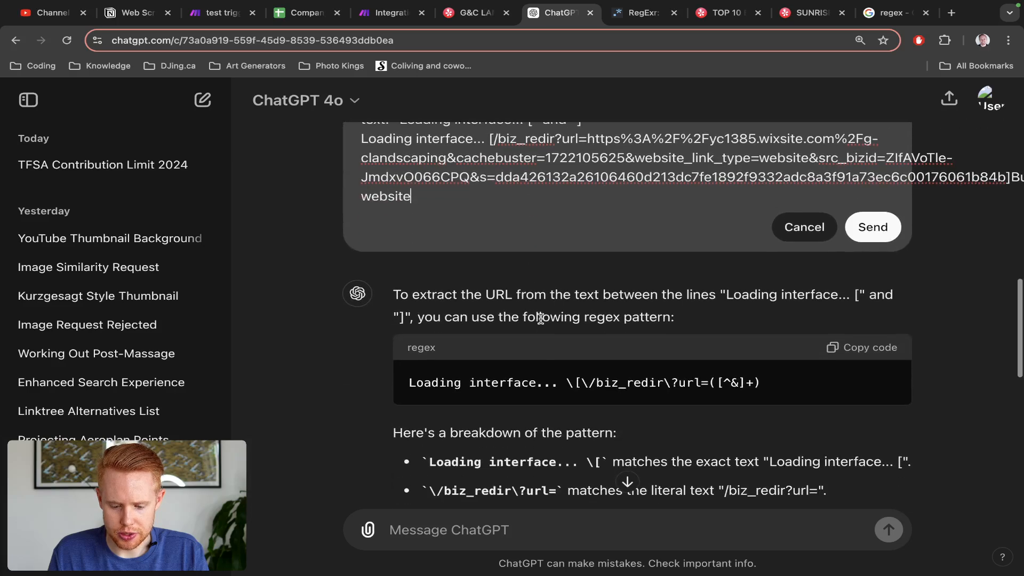
# Step: Switch to the Make scenario and expand the Text output of the HTML to text module that precedes OpenAI
pyautogui.hotkey('ctrl', 'shift', 'Tab')
pyautogui.hotkey('ctrl', 'shift', 'Tab')
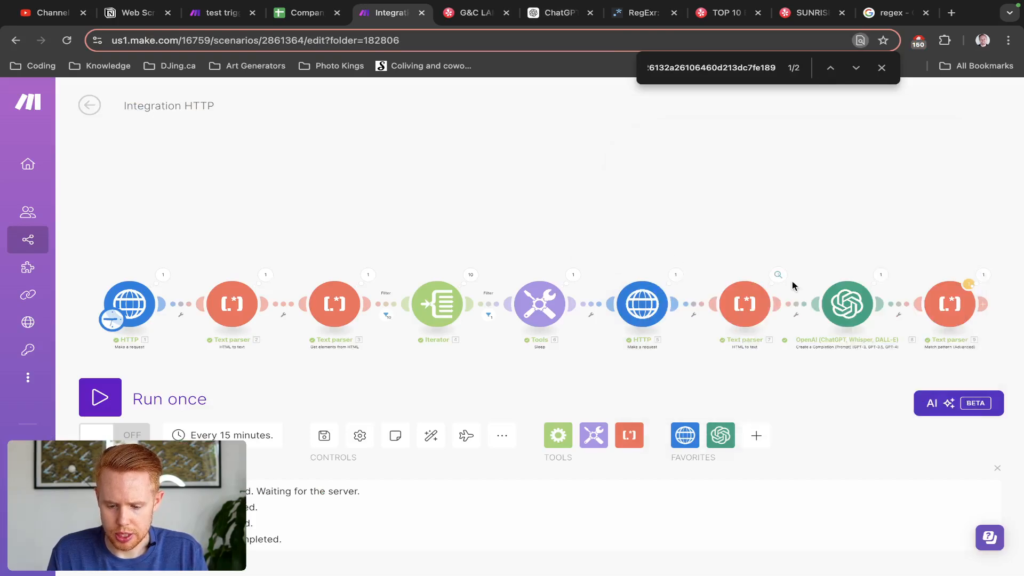
pyautogui.click(781, 280)
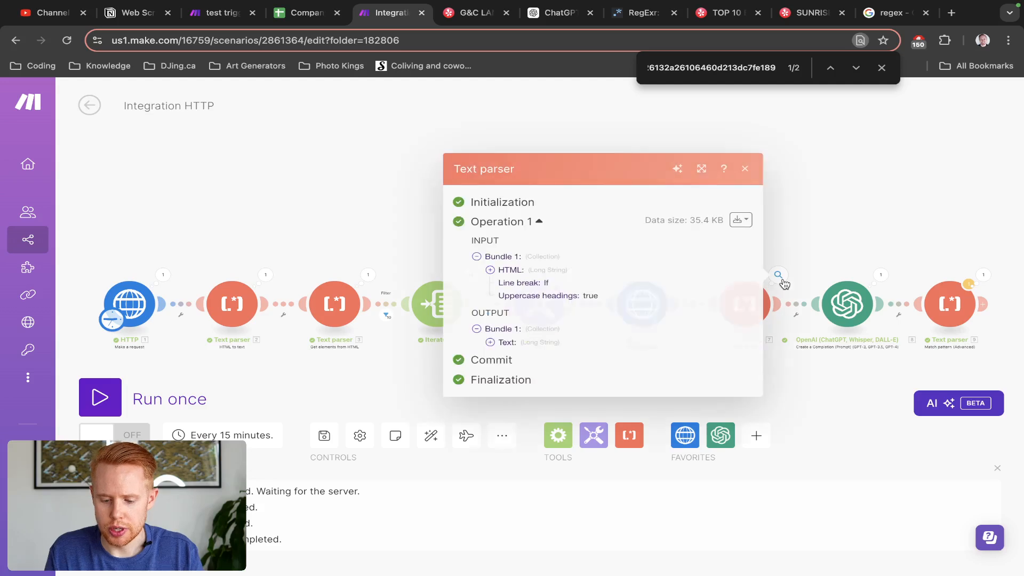
pyautogui.click(490, 342)
# Step: Copy the website link text yc1385.wixsite.com/g-clandscap... from the Yelp listing and search for it in the module's Text output
pyautogui.press('super+f')
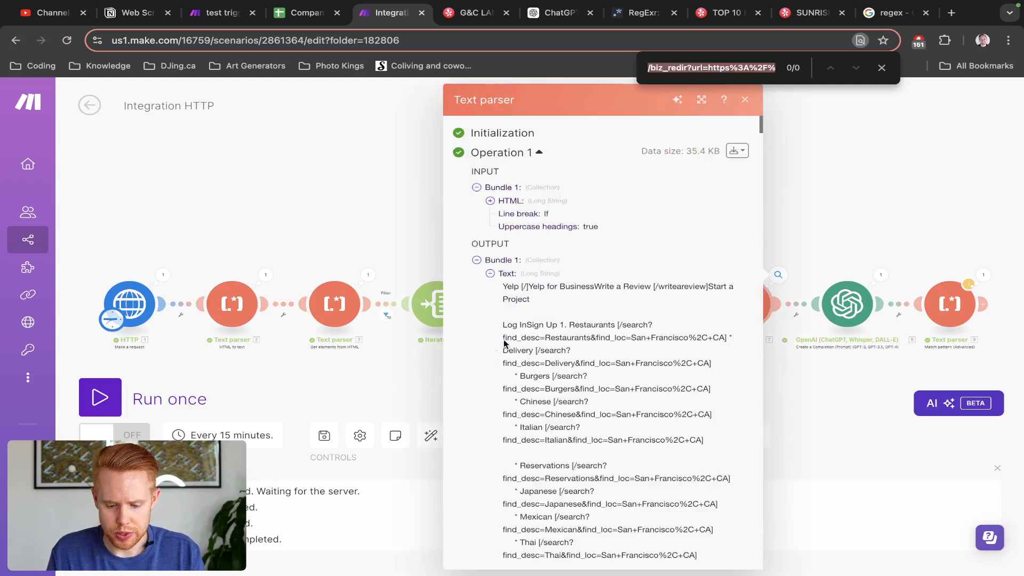
pyautogui.hotkey('ctrl', 'Tab')
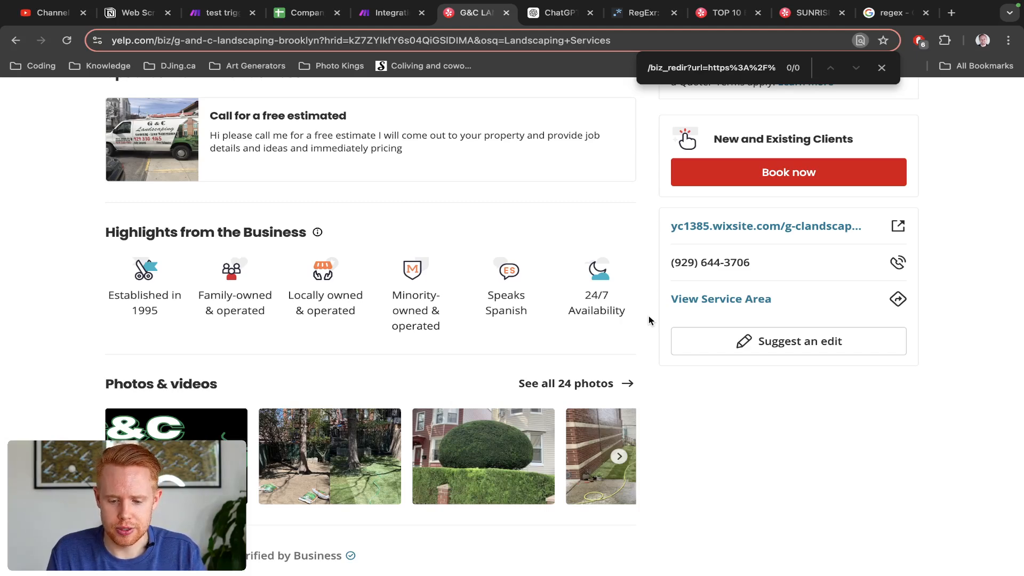
pyautogui.rightClick(728, 227)
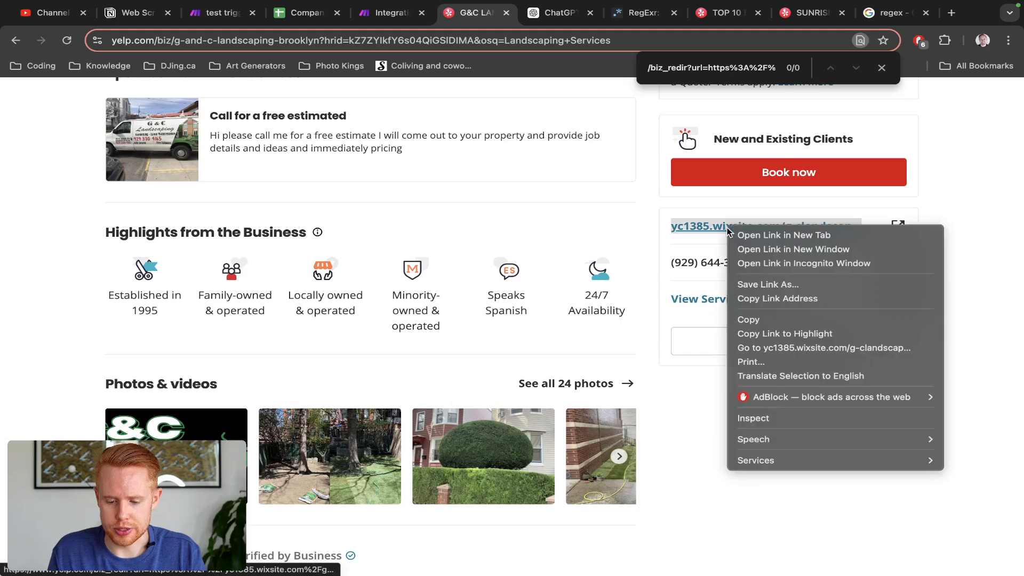
pyautogui.click(778, 320)
pyautogui.press('super+alt+Left')
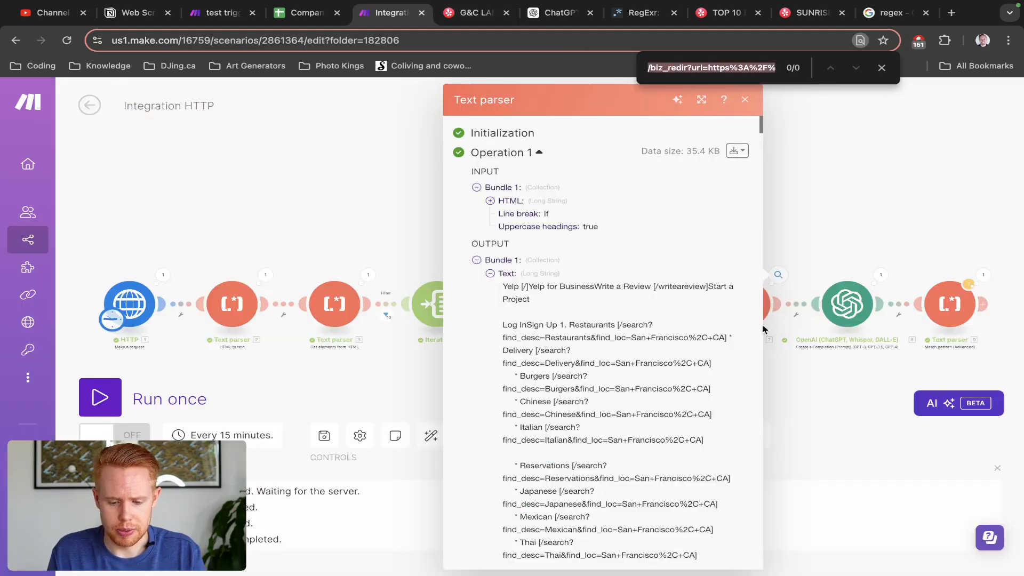
pyautogui.press('super+v')
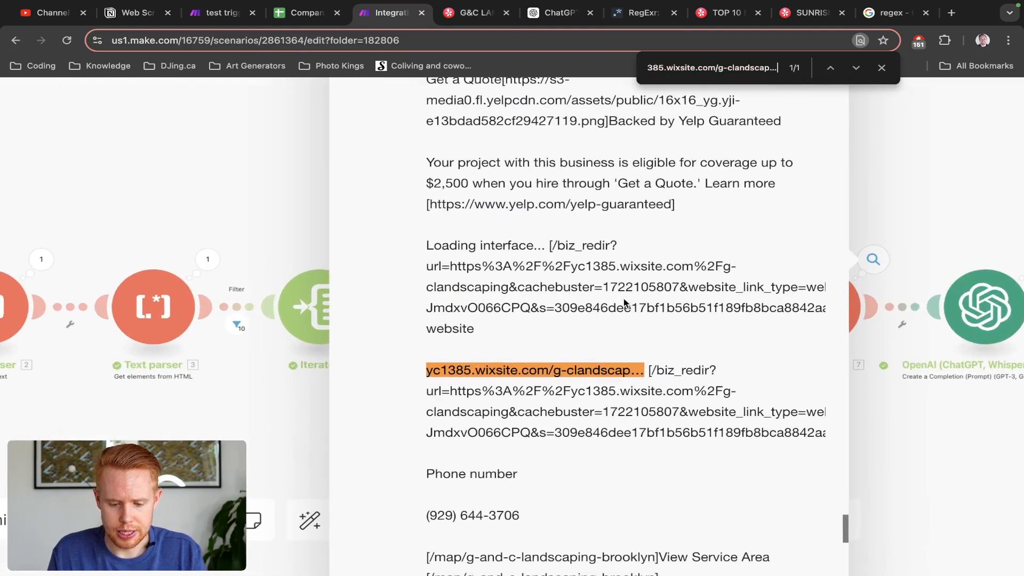
# Step: Copy the "Loading interface..." paragraph containing the /biz_redir URL from the output and return to the open ChatGPT regex prompt
pyautogui.tripleClick(551, 248)
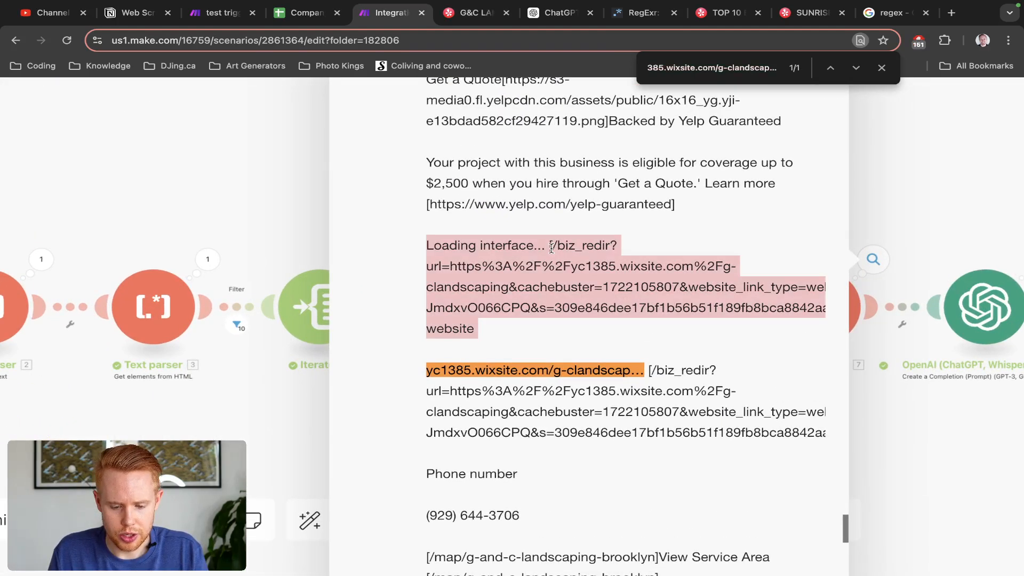
pyautogui.hotkey('ctrl', 'Tab')
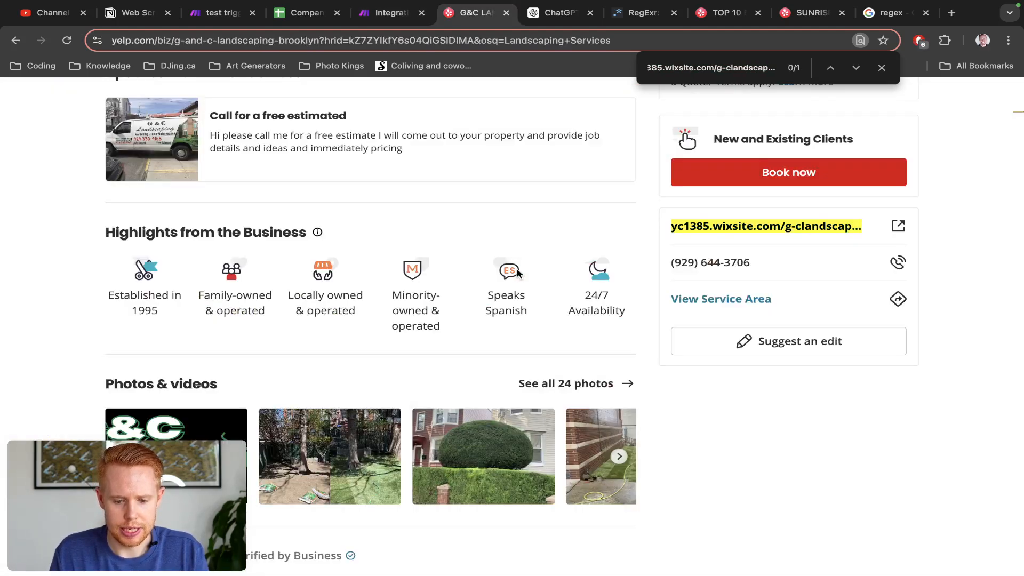
pyautogui.hotkey('ctrl', 'Tab')
pyautogui.scroll(3, 530, 286)
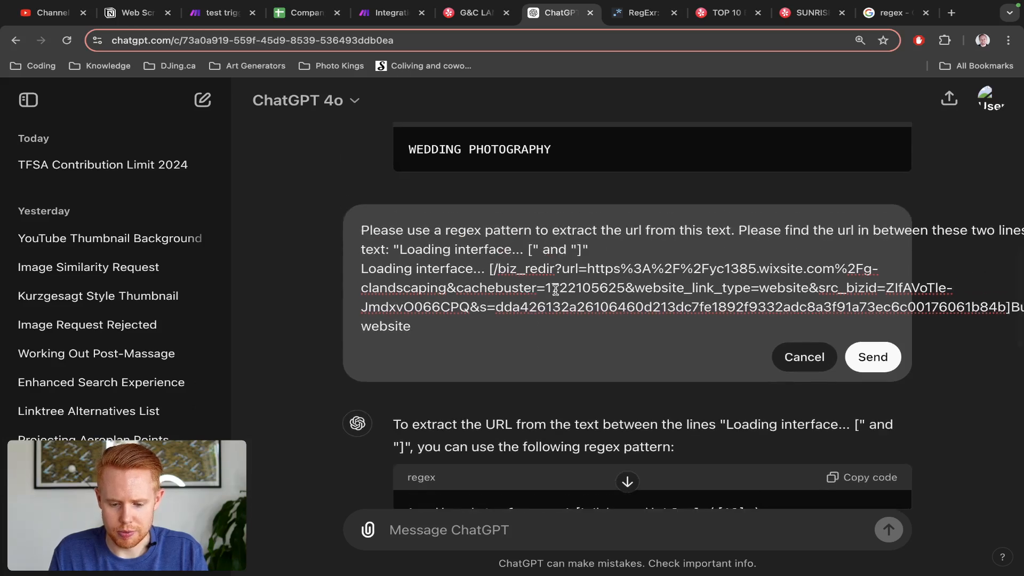
# Step: Append a new paragraph to the regex prompt reading "The URL that we're trying to extract should look like this:"
pyautogui.click(601, 252)
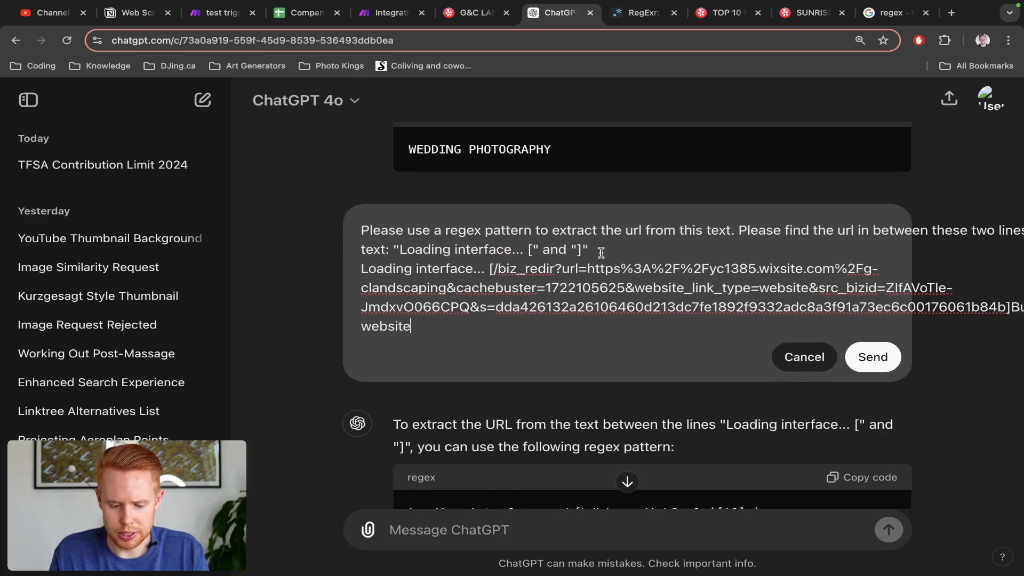
pyautogui.press('super+Down')
pyautogui.press('Return')
pyautogui.press('Return')
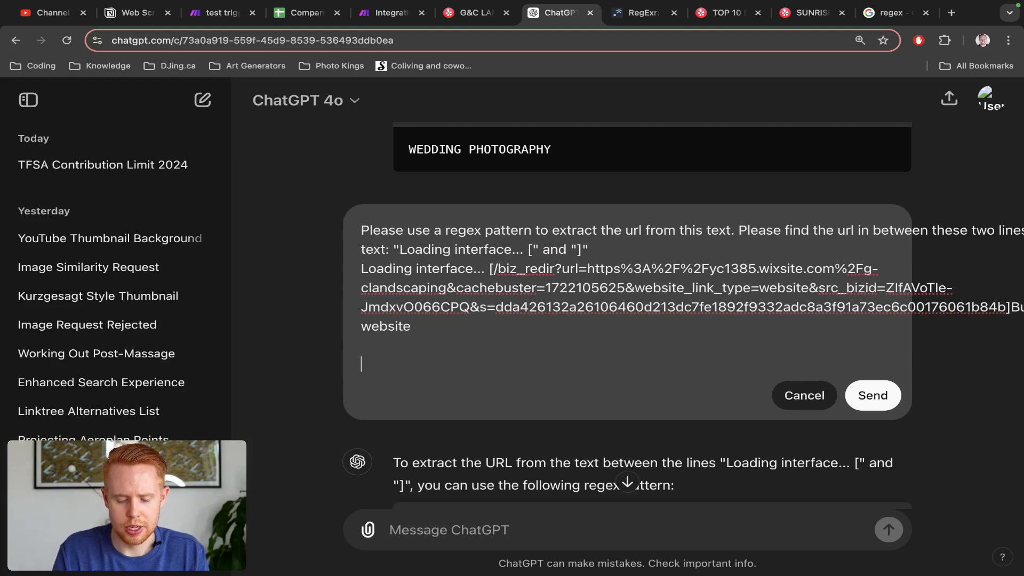
pyautogui.write("The URL that we're")
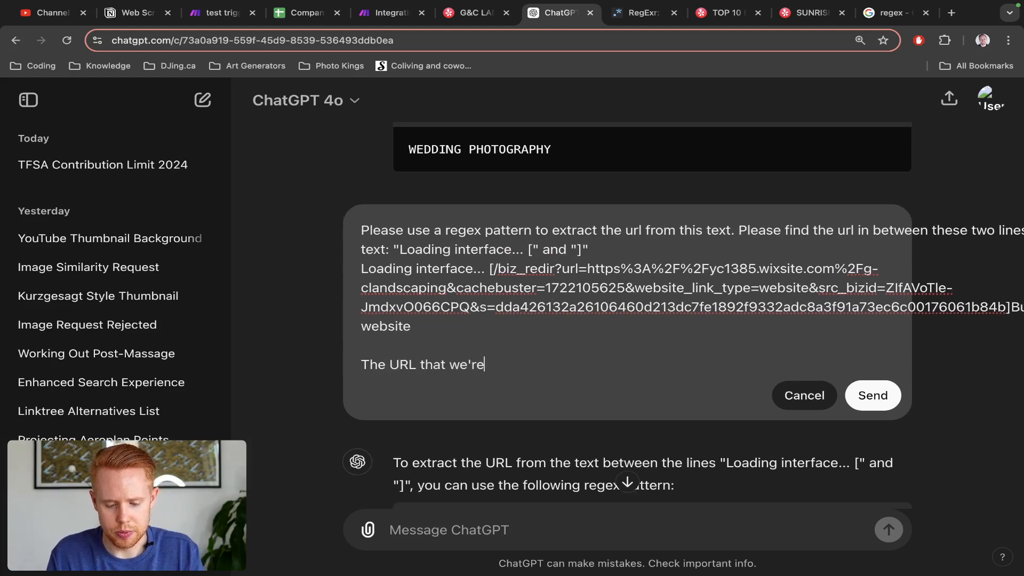
pyautogui.write(' trying to exact')
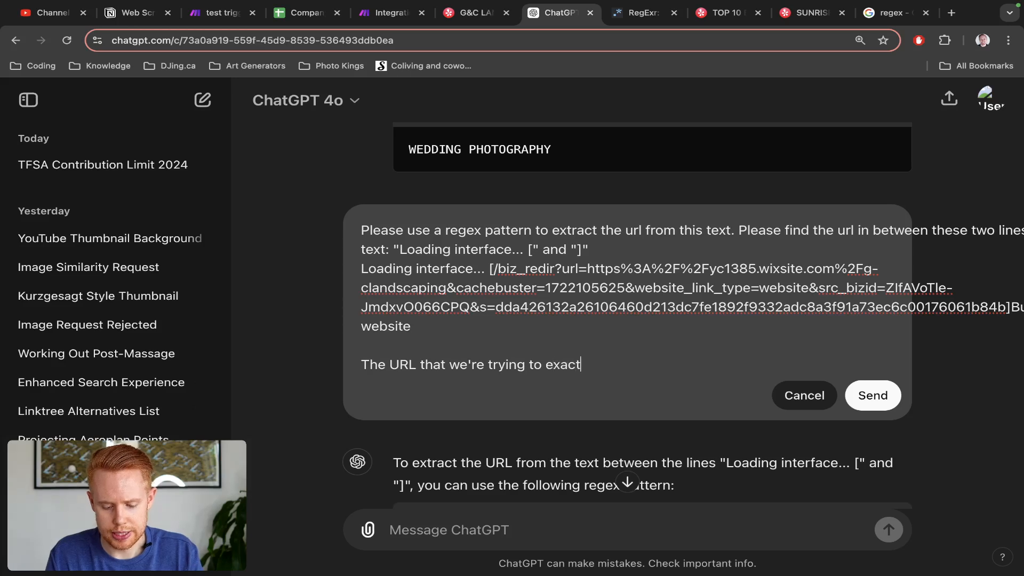
pyautogui.press('BackSpace')
pyautogui.press('BackSpace')
pyautogui.press('BackSpace')
pyautogui.press('BackSpace')
pyautogui.write('x')
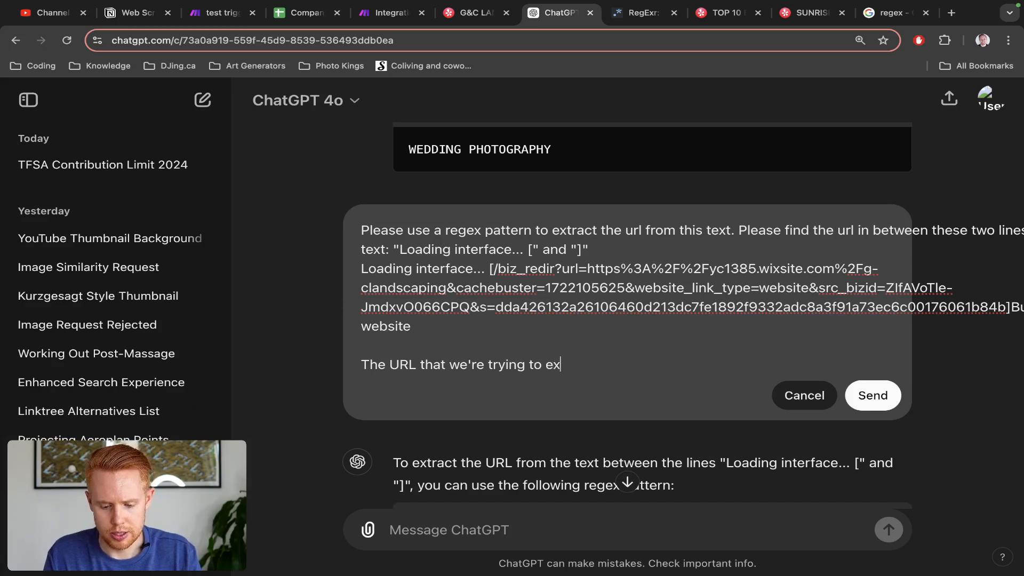
pyautogui.write('tract should look li')
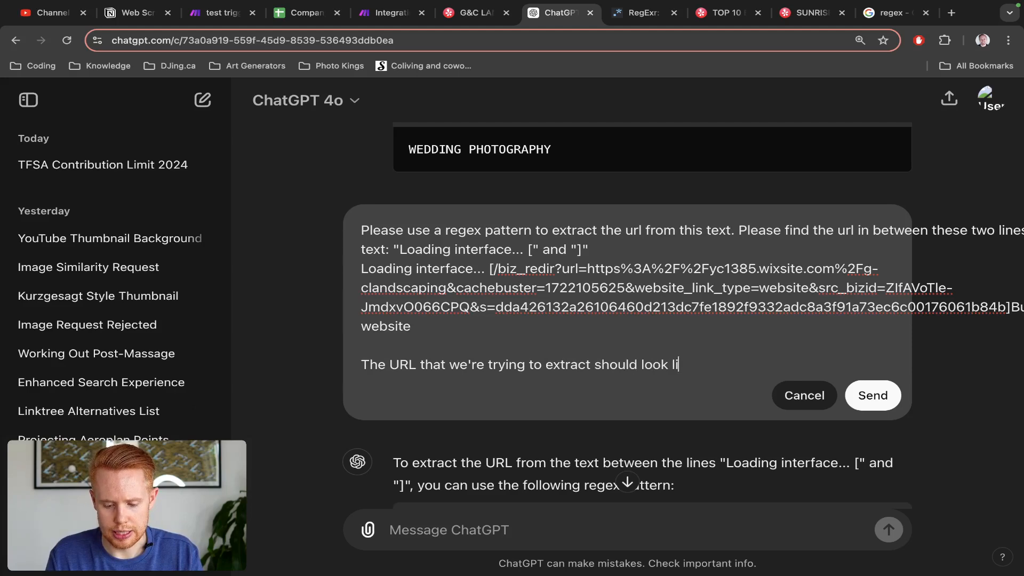
pyautogui.write('ke this:')
# Step: Paste the copied paragraph beneath that sentence and trim it to only the /biz_redir URL found inside the brackets
pyautogui.hotkey('shift', 'Return')
pyautogui.press('super+v')
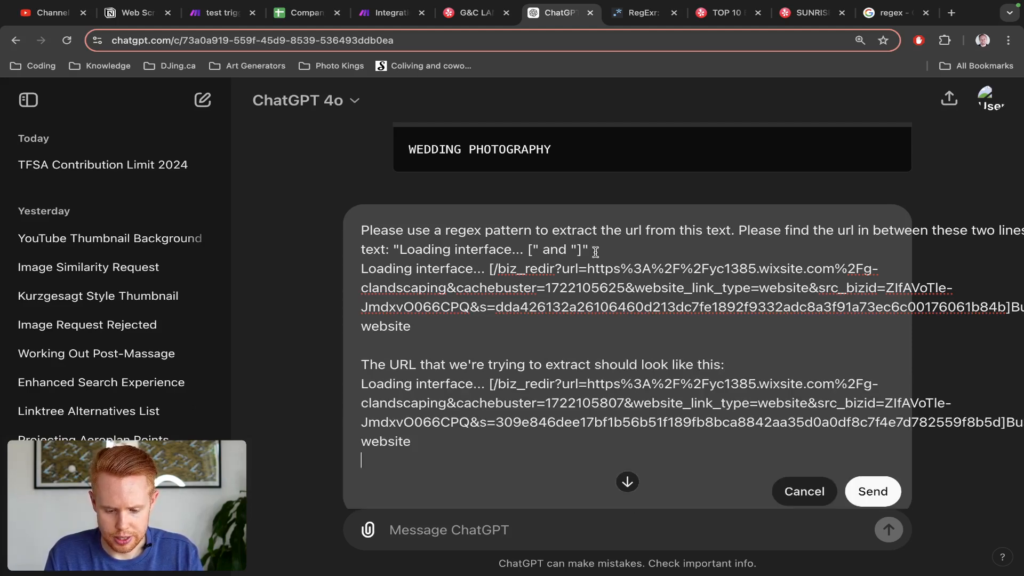
pyautogui.moveTo(493, 383); pyautogui.dragTo(361, 383)
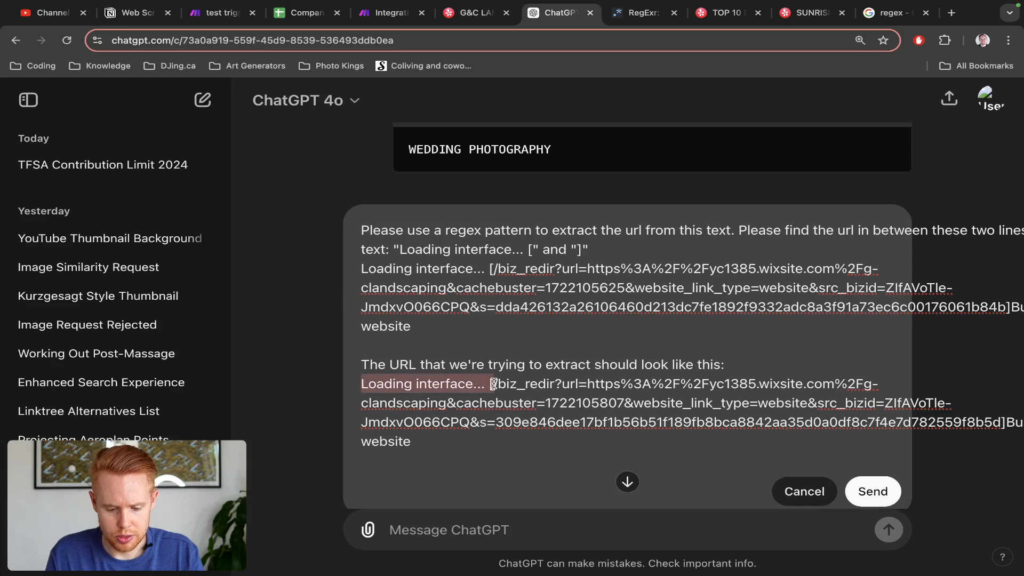
pyautogui.press('BackSpace')
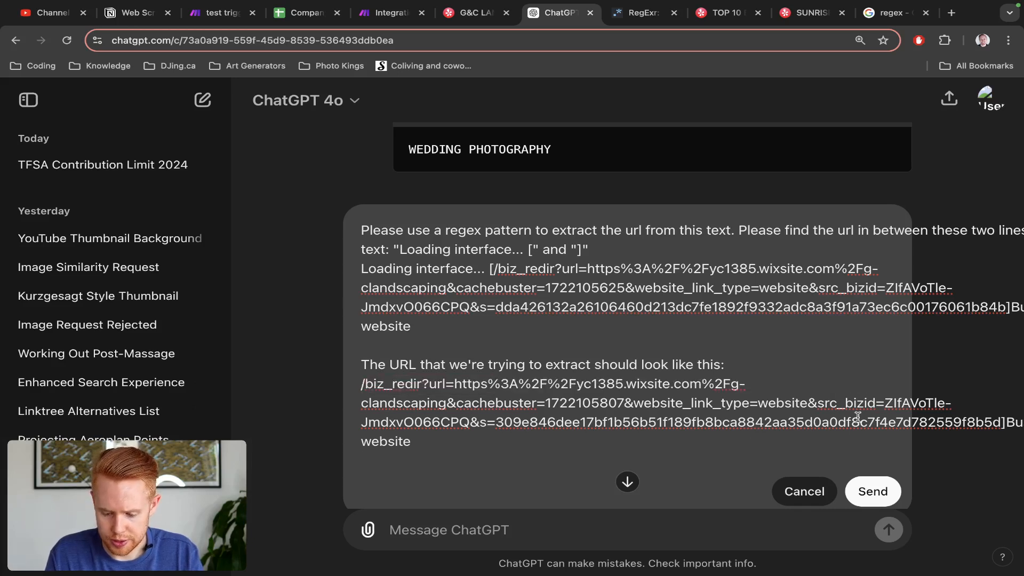
pyautogui.moveTo(1003, 422); pyautogui.dragTo(411, 442)
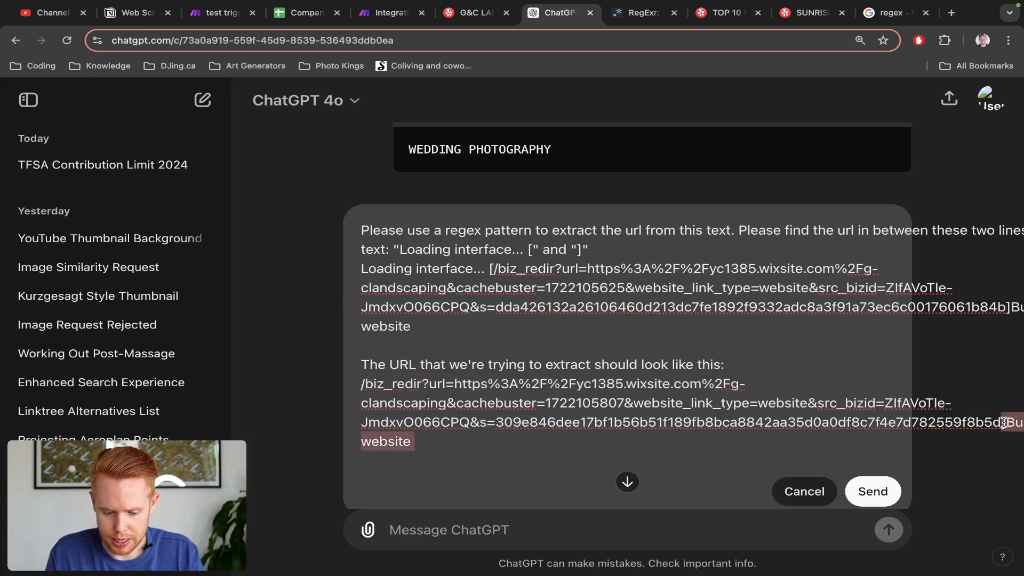
pyautogui.press('BackSpace')
# Step: Extend the sentence above the example URL with ". This URL will change every time, but I want to make sure that we match everything between"
pyautogui.click(724, 365)
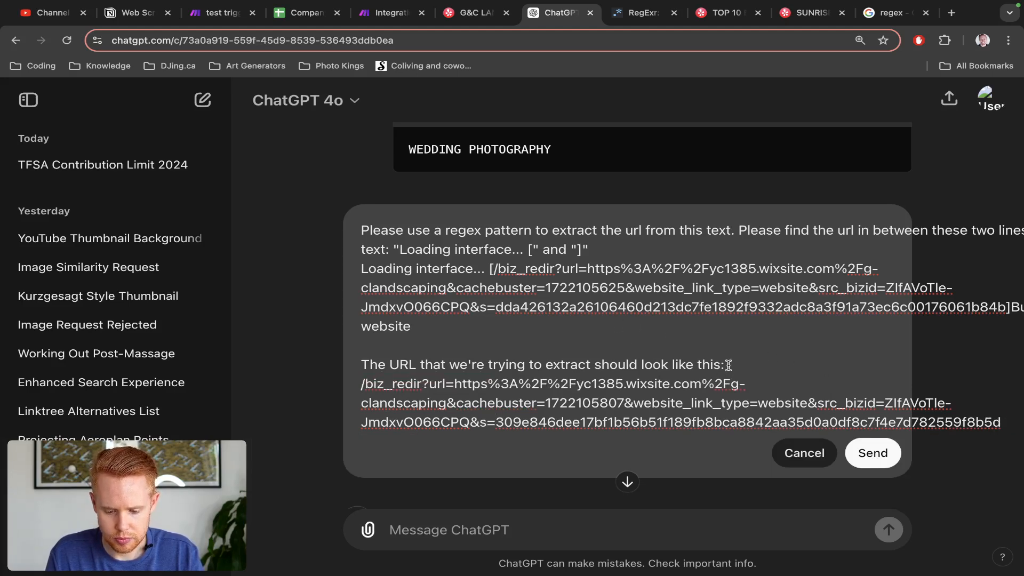
pyautogui.write('. T')
pyautogui.write('his URL will change ev')
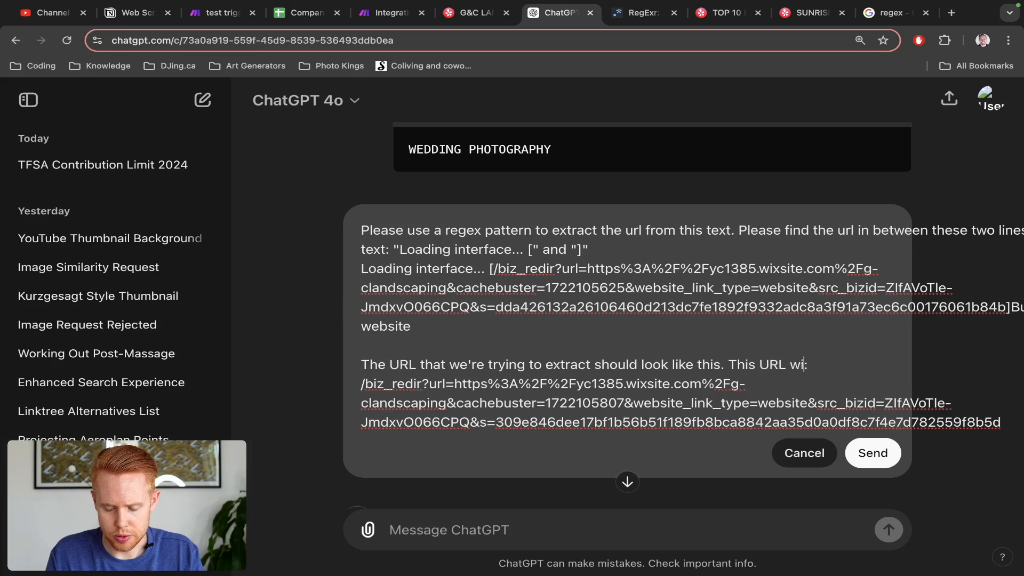
pyautogui.write('ery time, but')
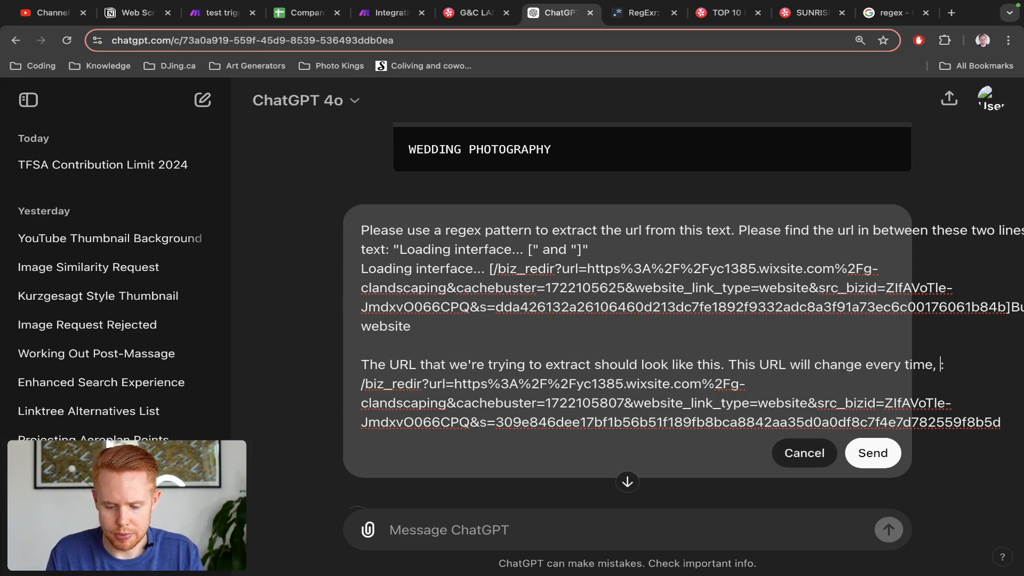
pyautogui.write(' I want to ma')
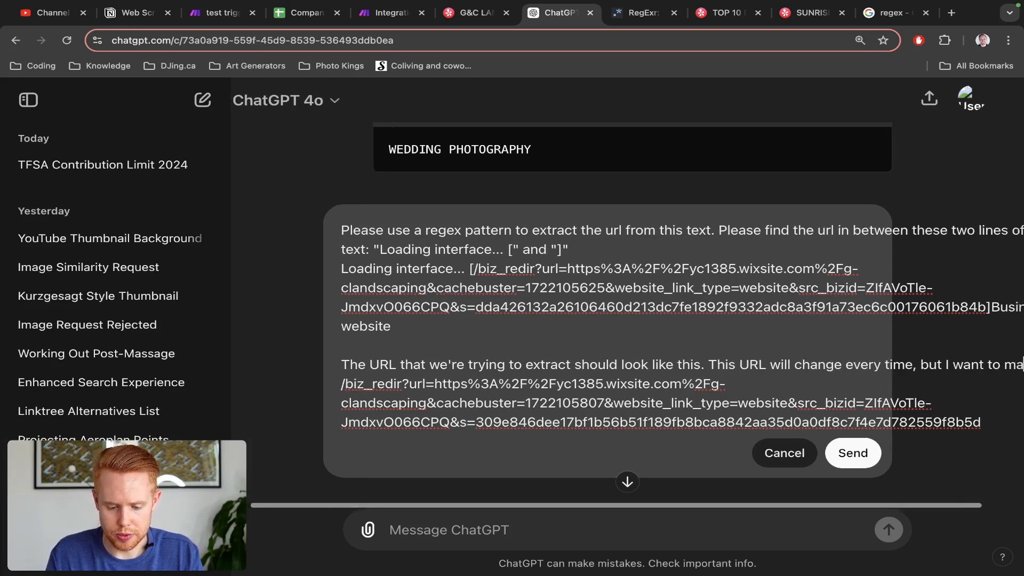
pyautogui.write('ke sure that we matdc')
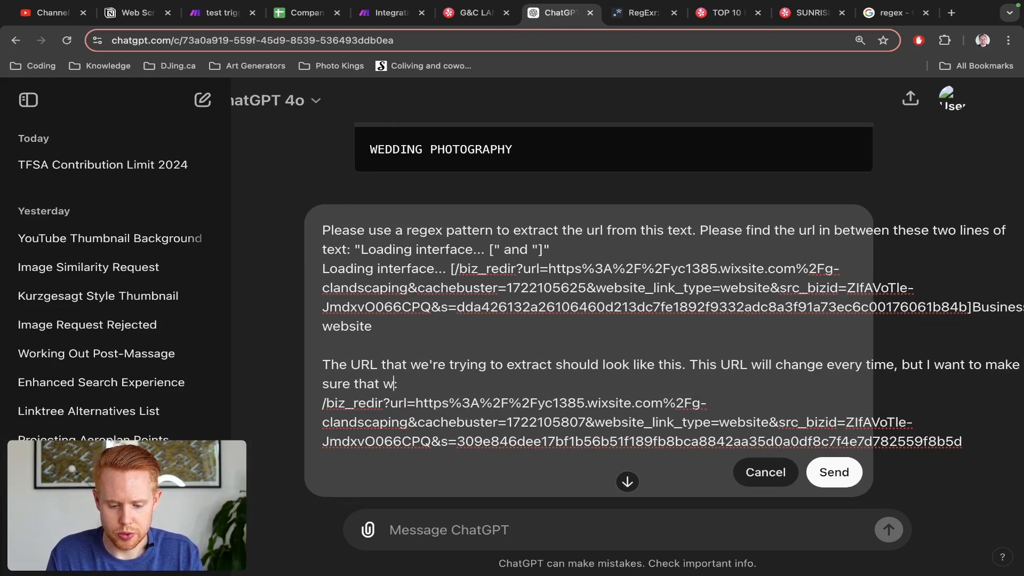
pyautogui.press('BackSpace')
pyautogui.press('BackSpace')
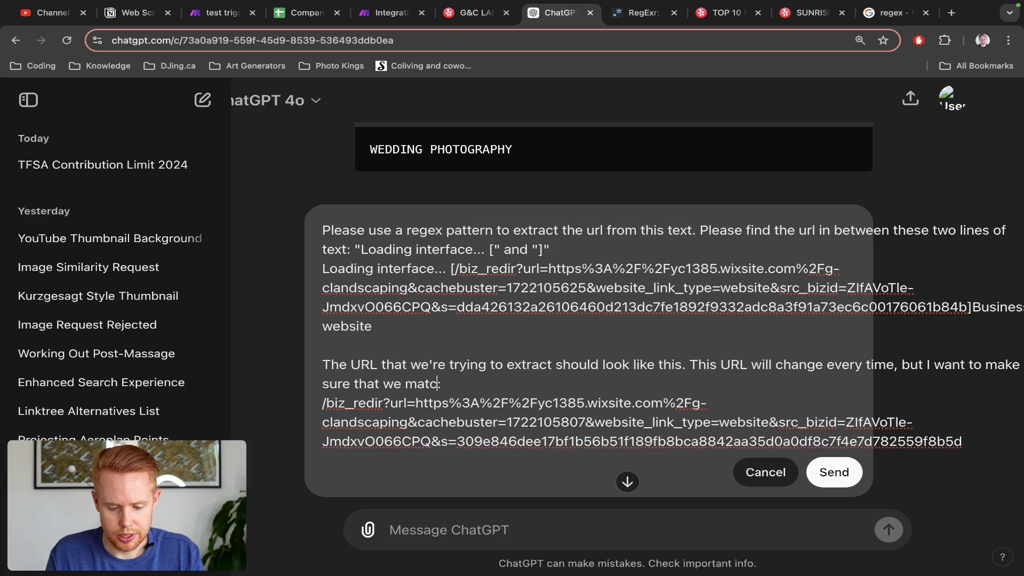
pyautogui.write('ch everything between')
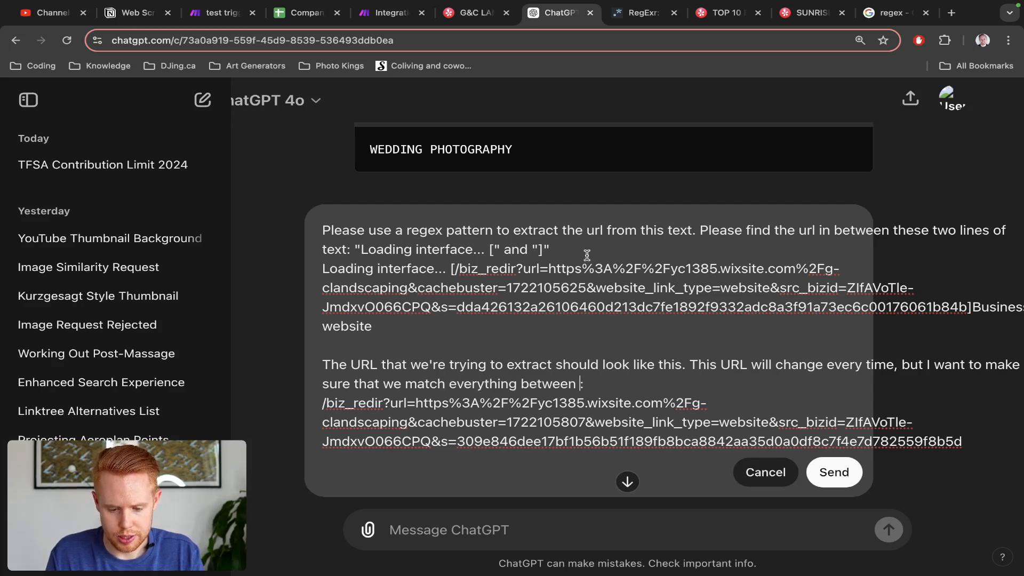
# Step: Complete the sentence with "these two points:" followed by the delimiters "Loading interface... [" and "]" copied from the prompt's opening
pyautogui.moveTo(570, 251); pyautogui.dragTo(353, 245)
pyautogui.press('super+c')
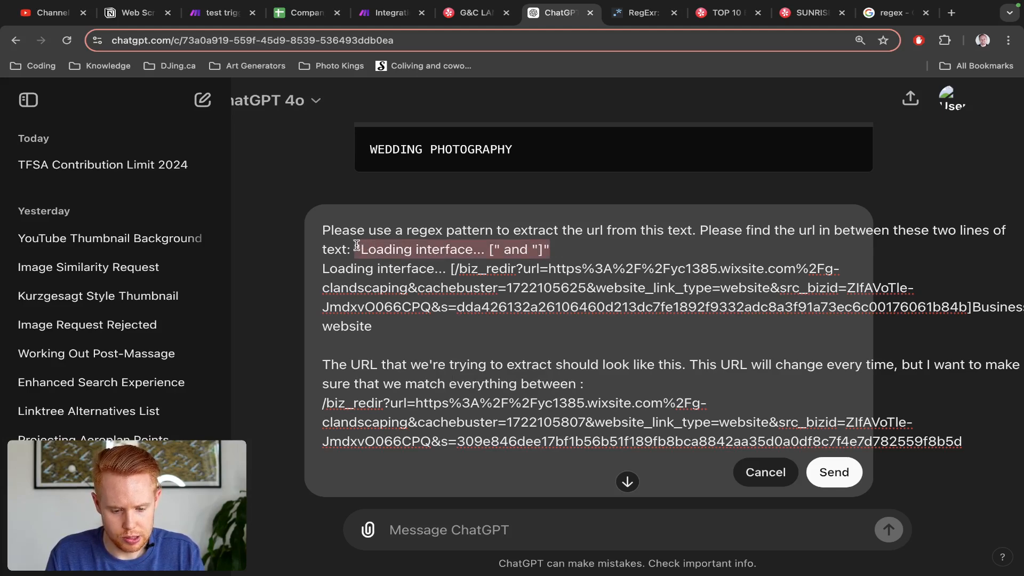
pyautogui.click(582, 382)
pyautogui.write('these')
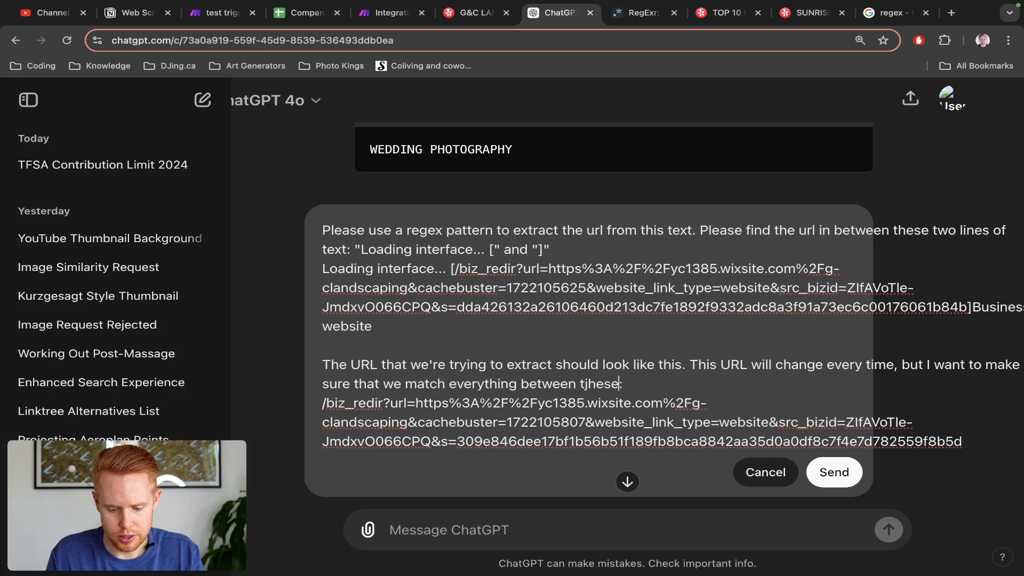
pyautogui.press('BackSpace')
pyautogui.press('BackSpace')
pyautogui.press('BackSpace')
pyautogui.press('BackSpace')
pyautogui.press('BackSpace')
pyautogui.press('BackSpace')
pyautogui.write('these two po')
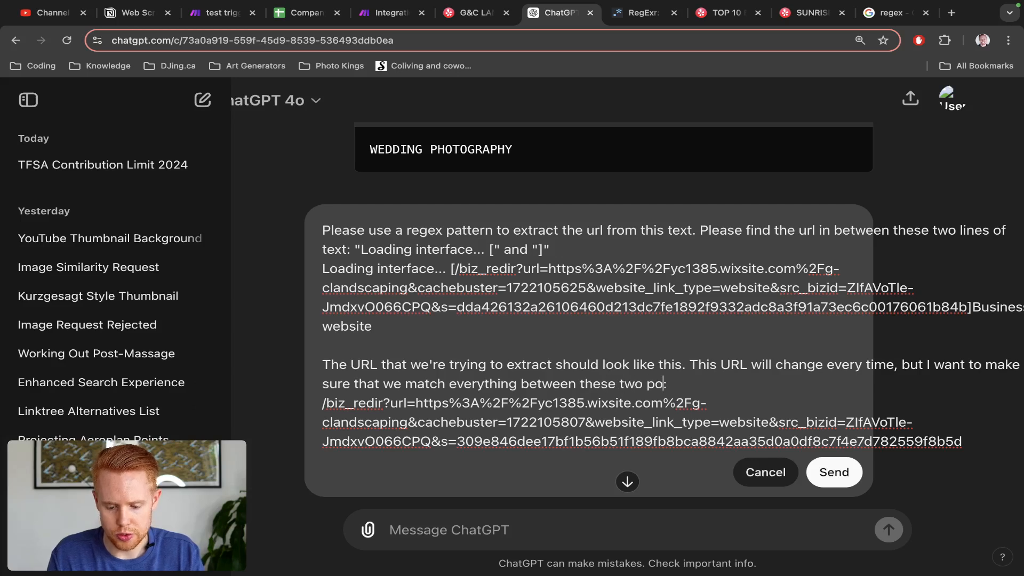
pyautogui.write('ints')
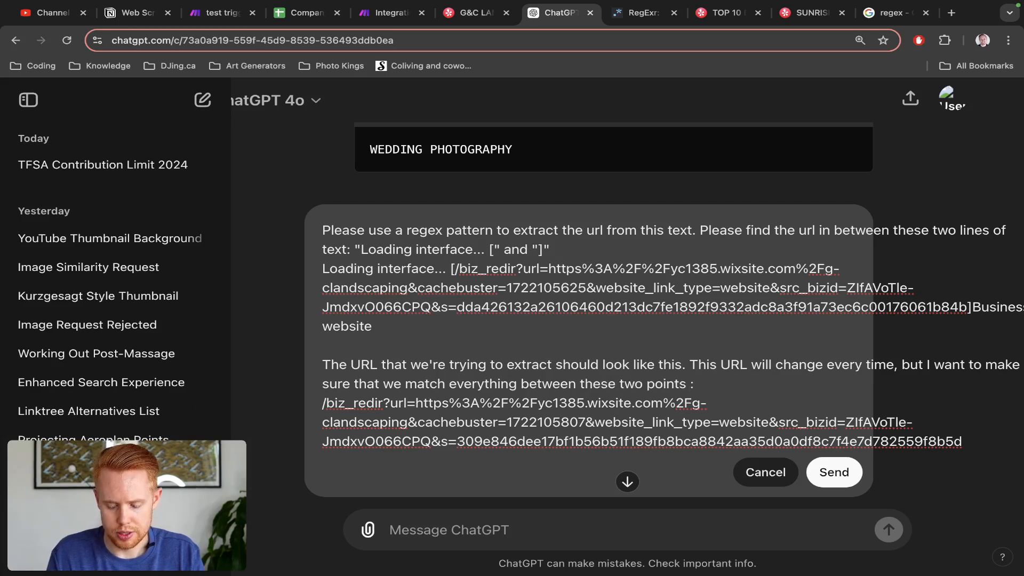
pyautogui.press('super+v')
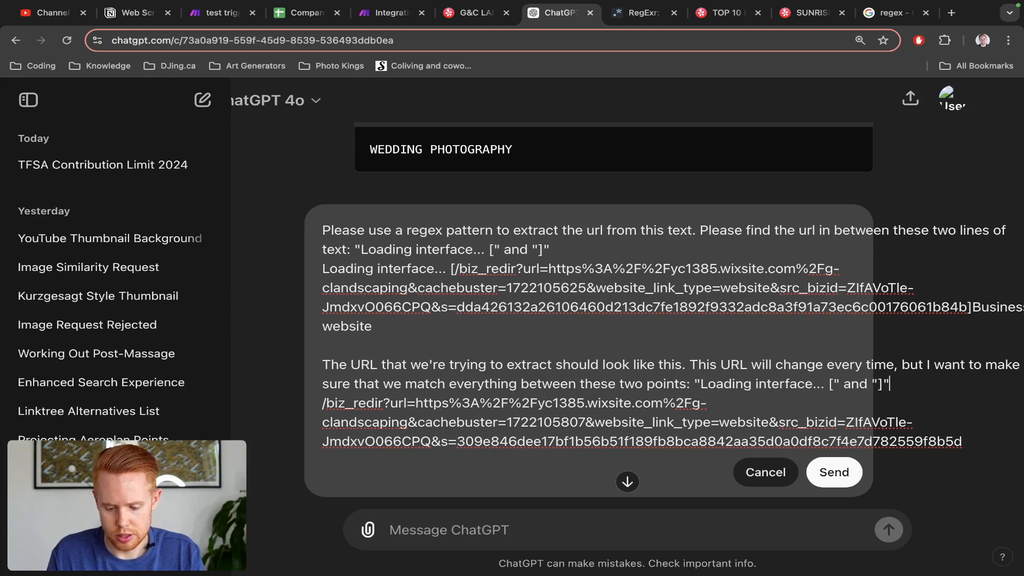
# Step: Send the edited prompt and copy the regex pattern Loading interface\.\.\. \[(.*?)\] from ChatGPT's reply
pyautogui.click(833, 472)
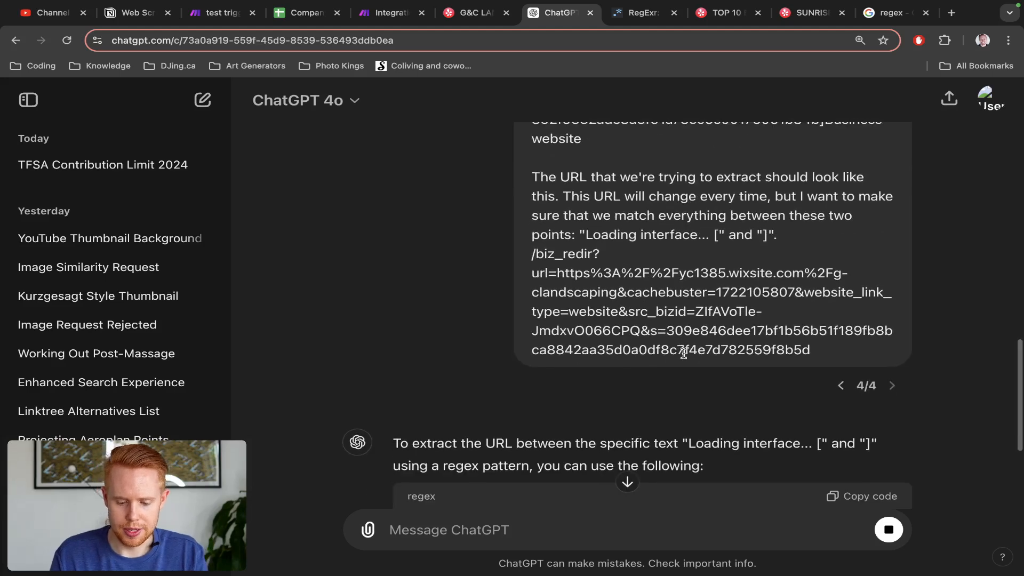
pyautogui.scroll(4, 683, 353)
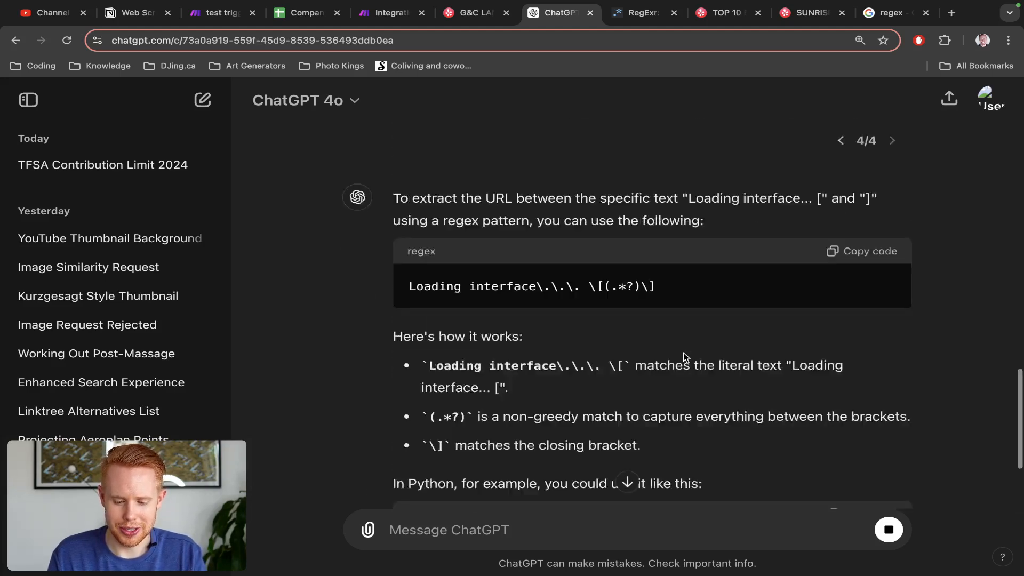
pyautogui.click(855, 287)
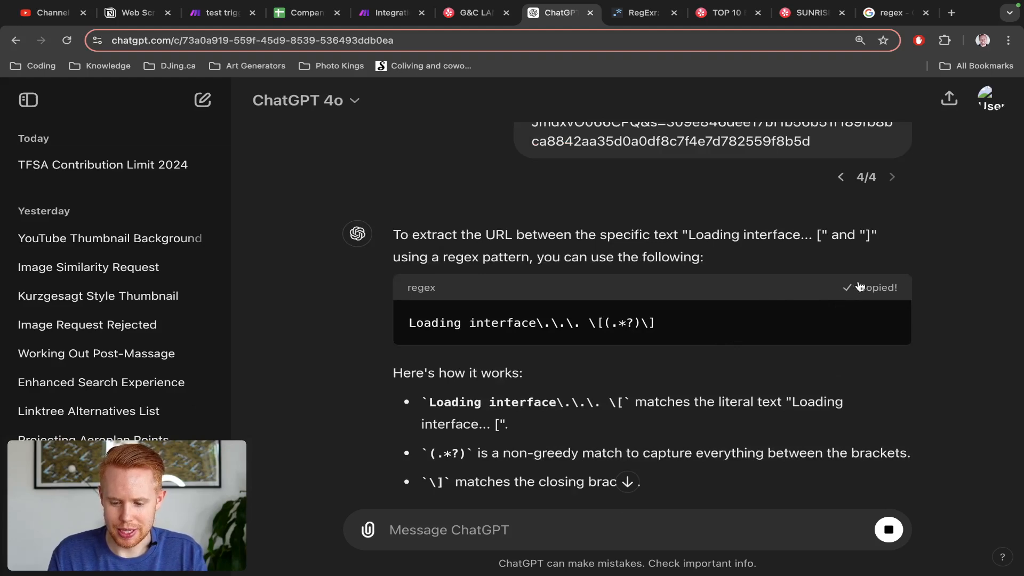
# Step: Return from ChatGPT to the Integration HTTP scenario in Make
pyautogui.scroll(-2, 703, 319)
pyautogui.scroll(3, 703, 313)
pyautogui.hotkey('ctrl', 'shift', 'Tab')
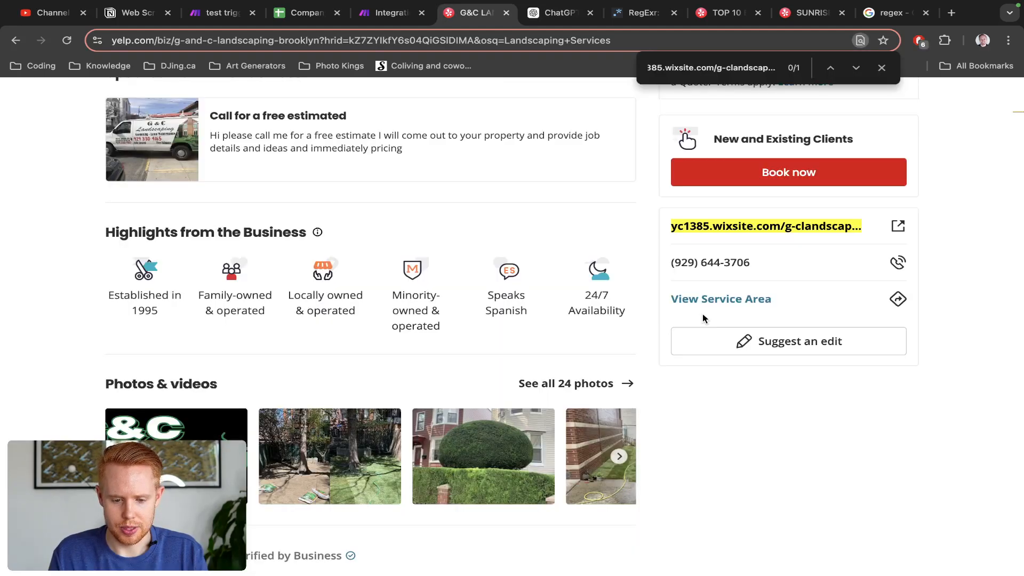
pyautogui.hotkey('ctrl', 'shift', 'Tab')
pyautogui.doubleClick(282, 208)
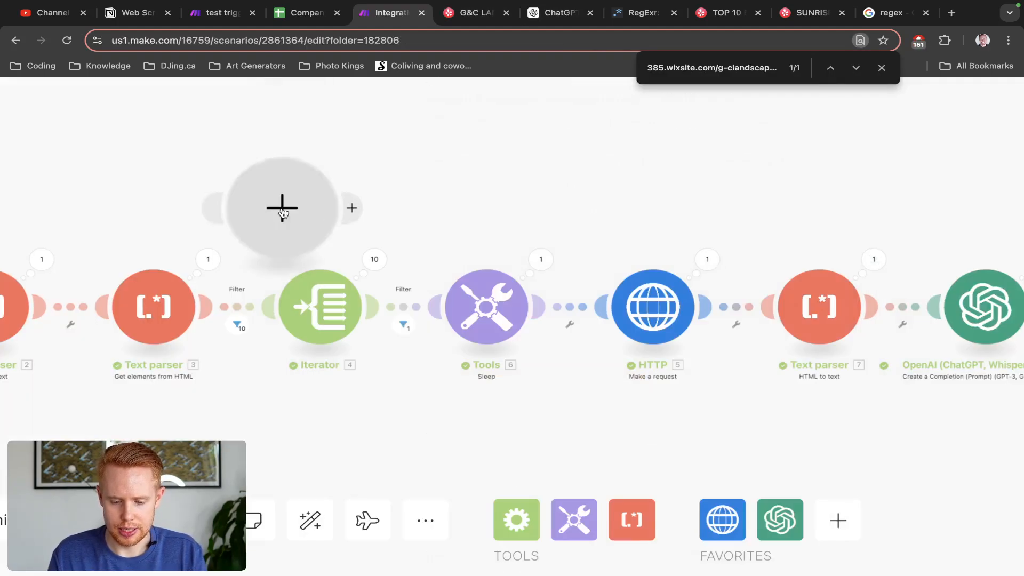
pyautogui.rightClick(270, 205)
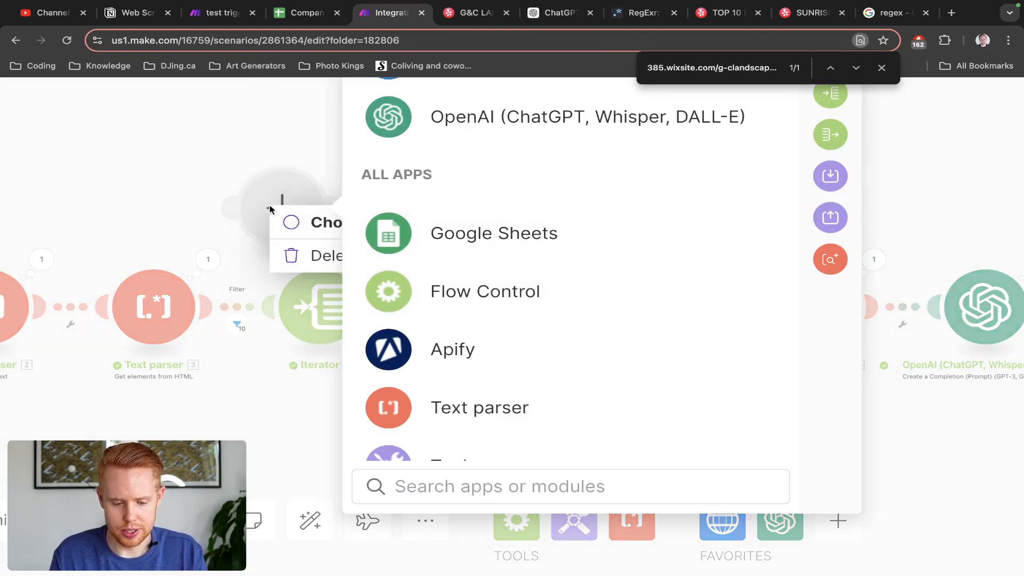
pyautogui.click(316, 255)
# Step: Replace the pattern in the Match pattern Text parser module with Loading interface\.\.\. \[(.*?)\] and confirm the module's settings
pyautogui.hscroll(5, 851, 294)
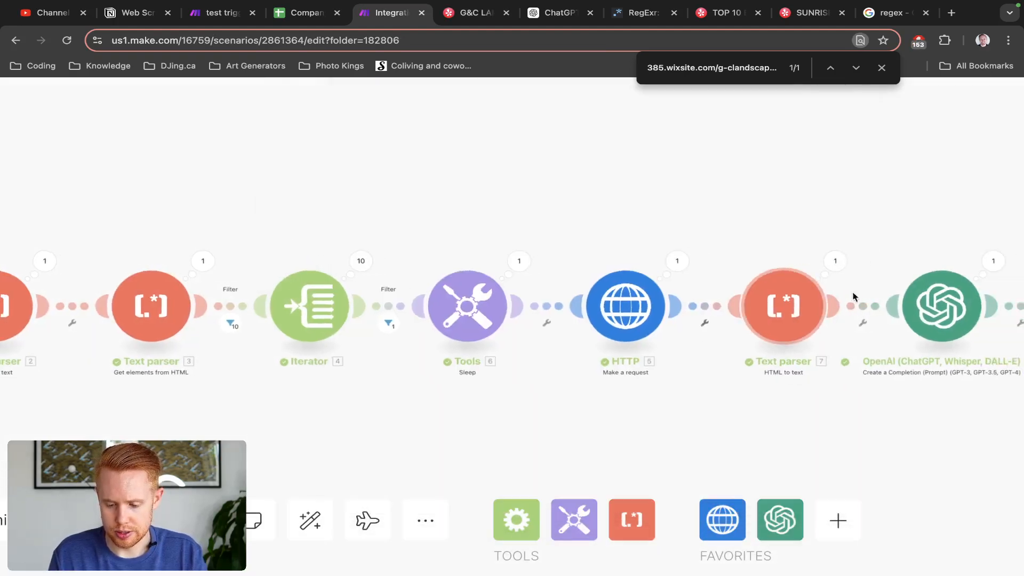
pyautogui.click(901, 306)
pyautogui.scroll(-4, 549, 412)
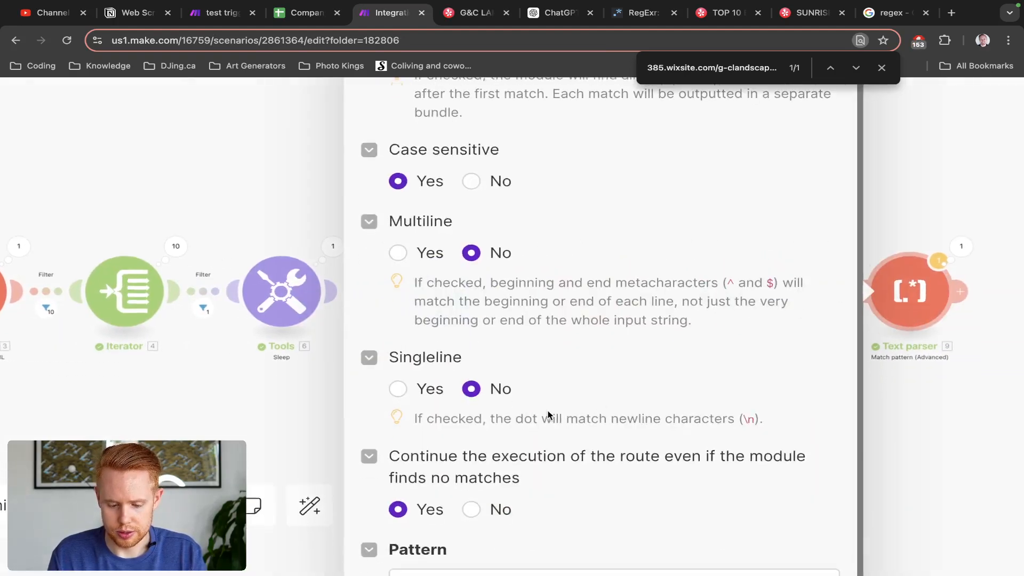
pyautogui.click(582, 481)
pyautogui.hotkey('ctrl', 'a')
pyautogui.write('Loading interface\\.\\.\\. \\[(.*?)\\]')
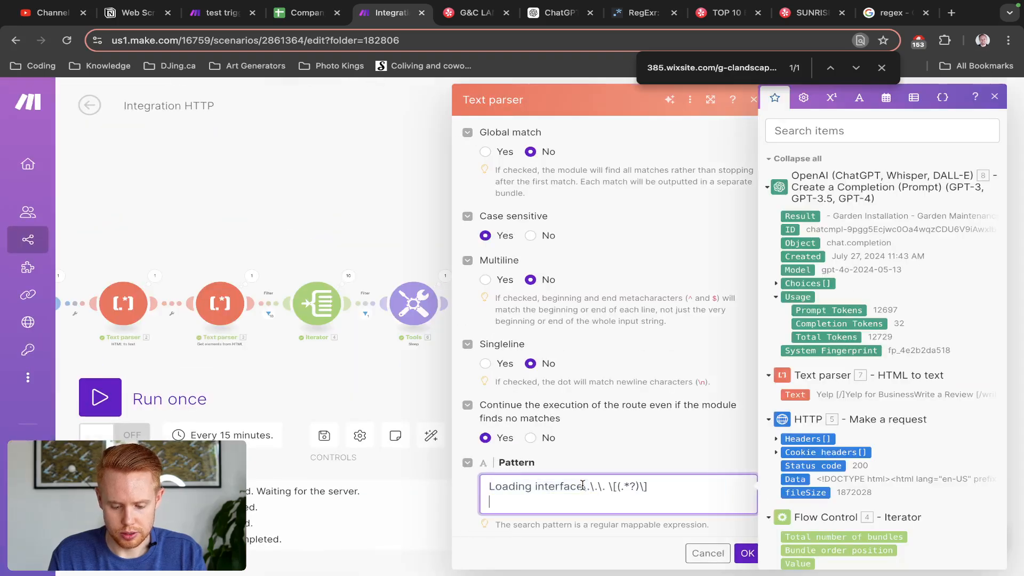
pyautogui.click(747, 552)
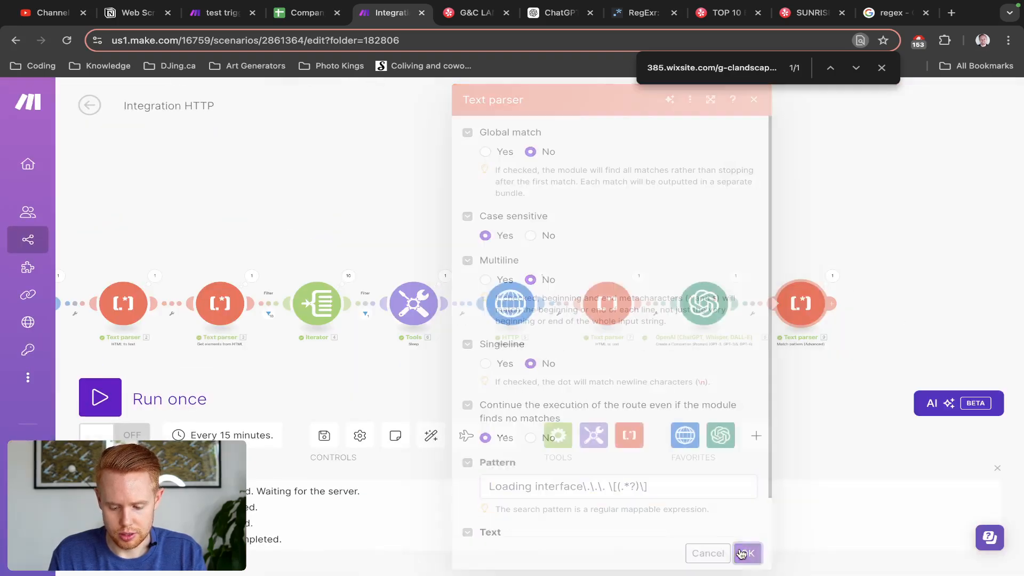
# Step: Run the scenario once and copy the matched /biz_redir value from the Match pattern module's output
pyautogui.click(101, 397)
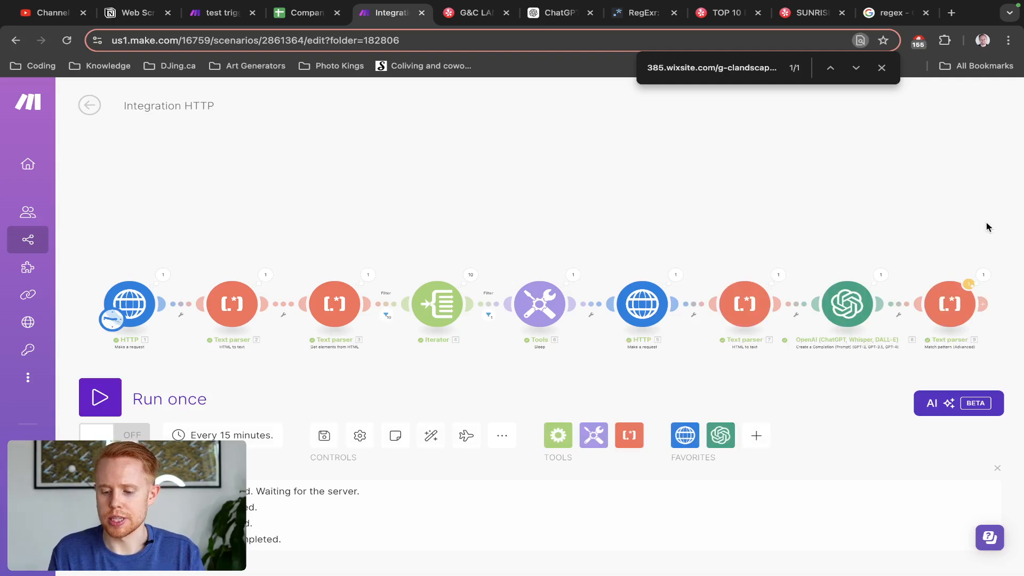
pyautogui.click(983, 275)
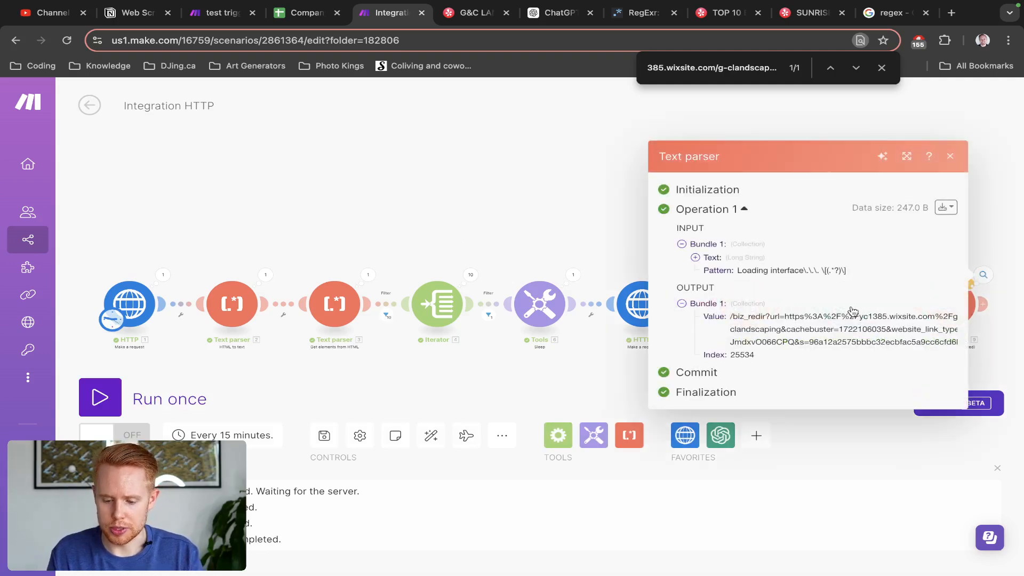
pyautogui.tripleClick(842, 331)
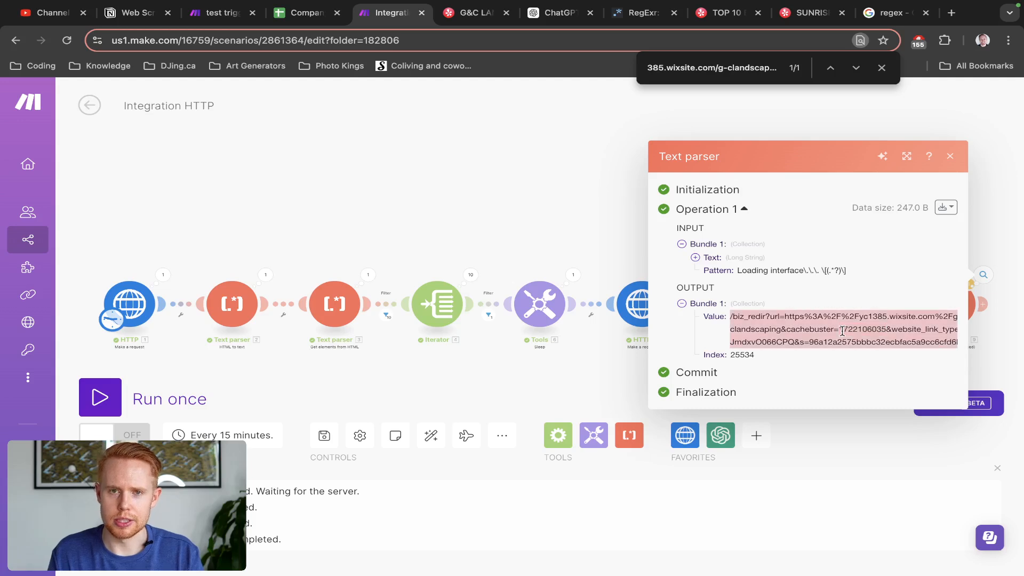
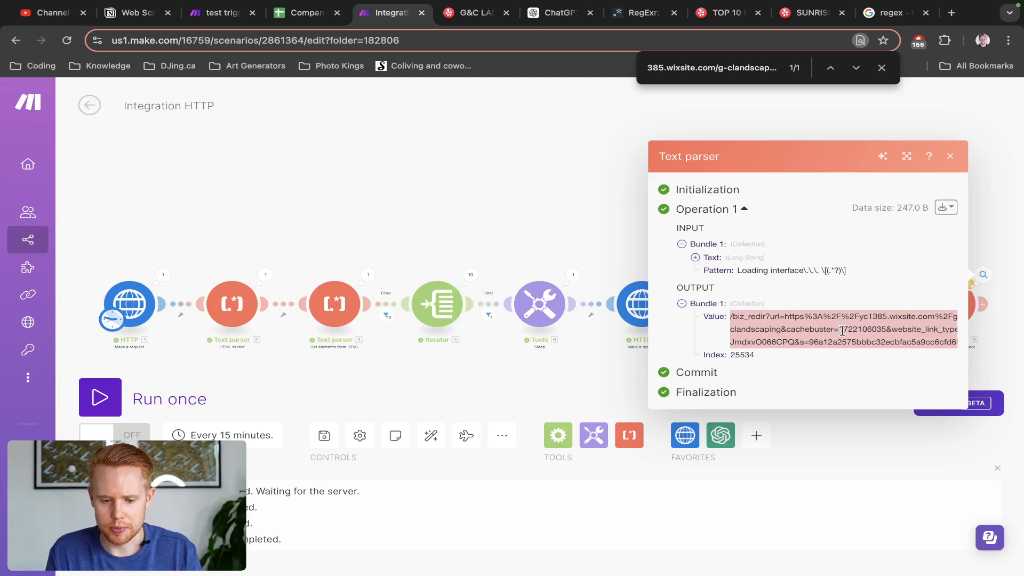
pyautogui.hotkey('ctrl', 'Tab')
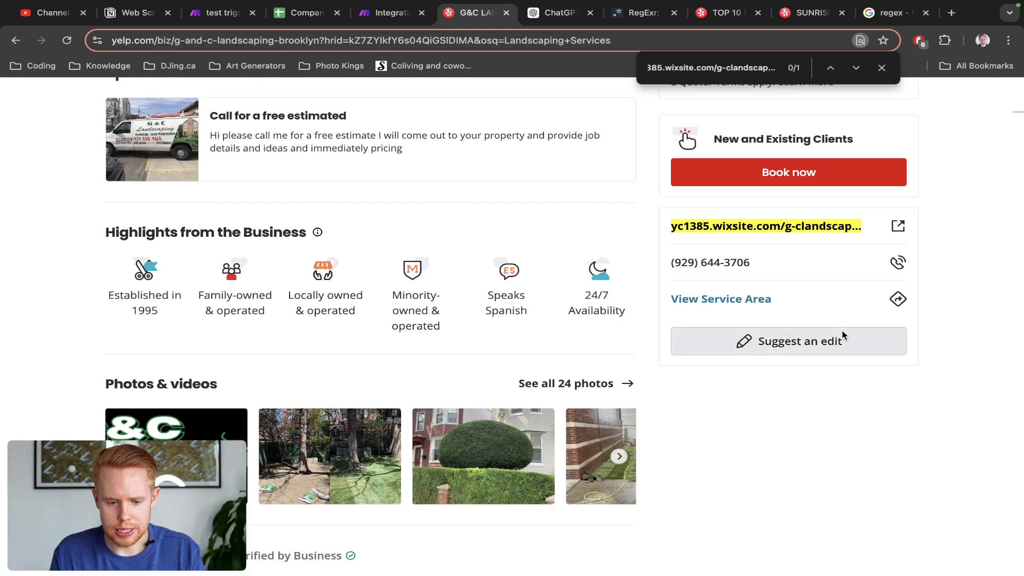
pyautogui.hotkey('ctrl', 'Tab')
pyautogui.hotkey('ctrl', 'Tab')
pyautogui.hotkey('ctrl', 'Tab')
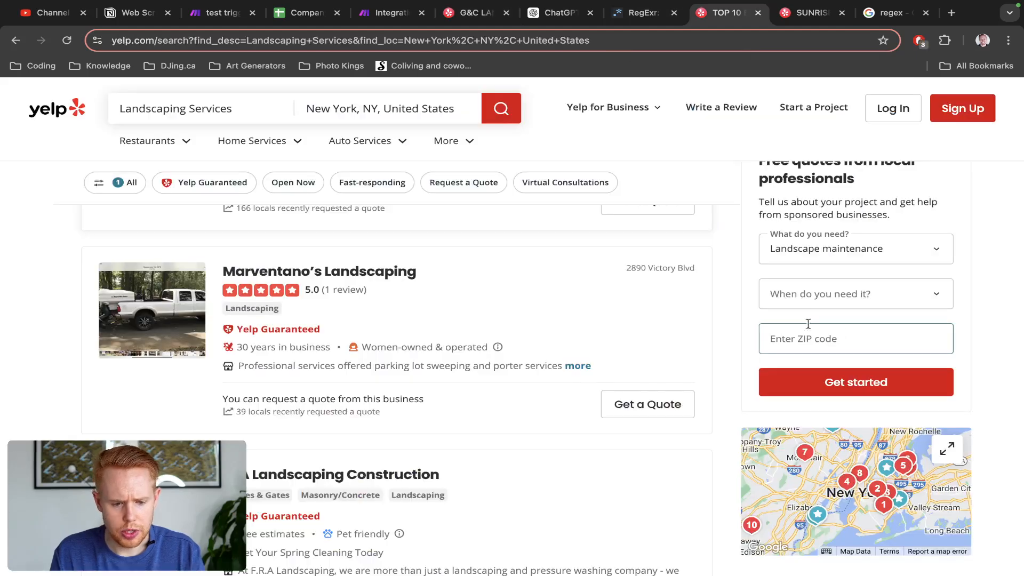
pyautogui.click(181, 42)
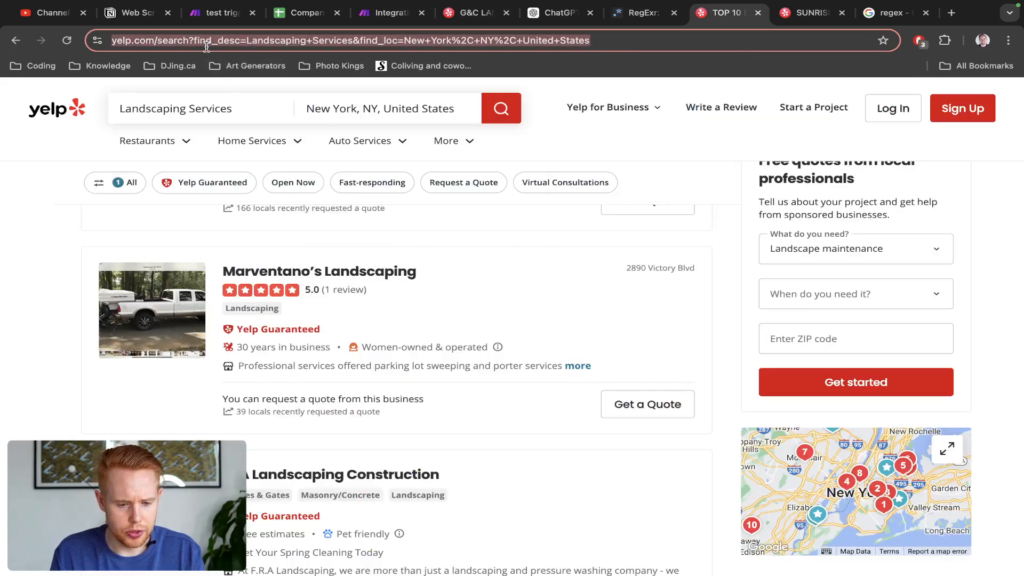
pyautogui.doubleClick(172, 43)
pyautogui.press('shift+super+Right')
pyautogui.press('BackSpace')
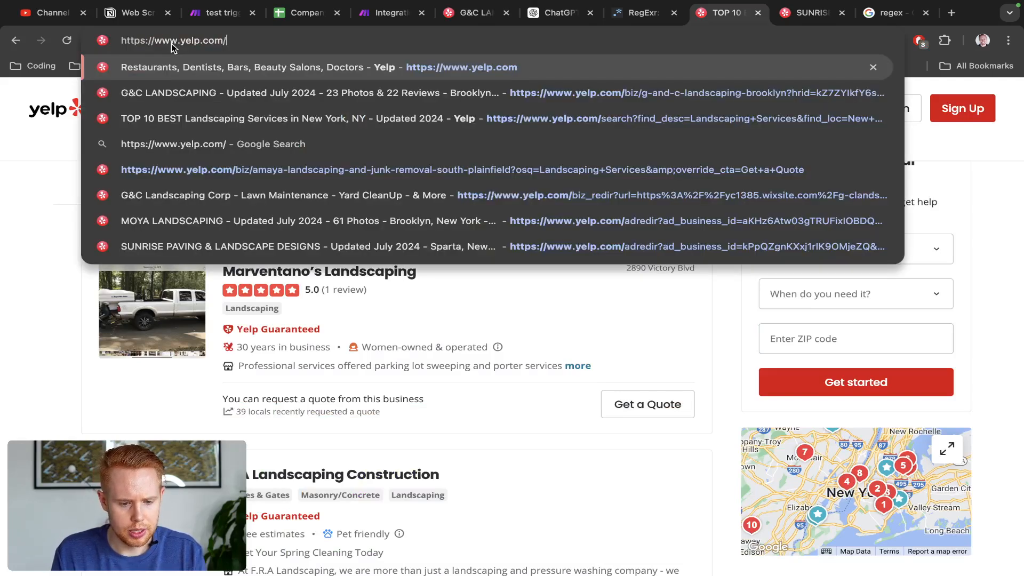
pyautogui.press('BackSpace')
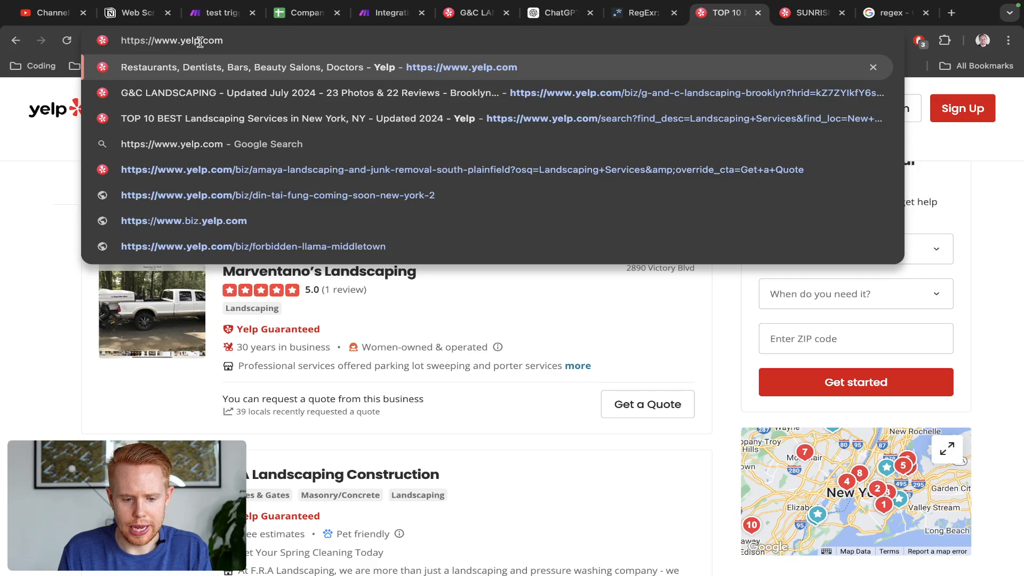
pyautogui.press('super+v')
pyautogui.press('Return')
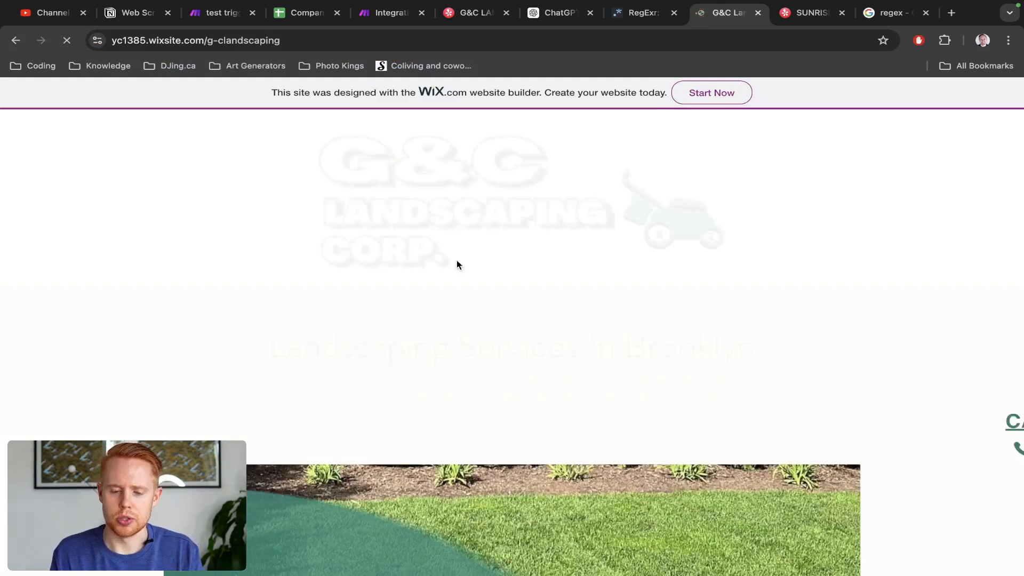
pyautogui.press('super+w')
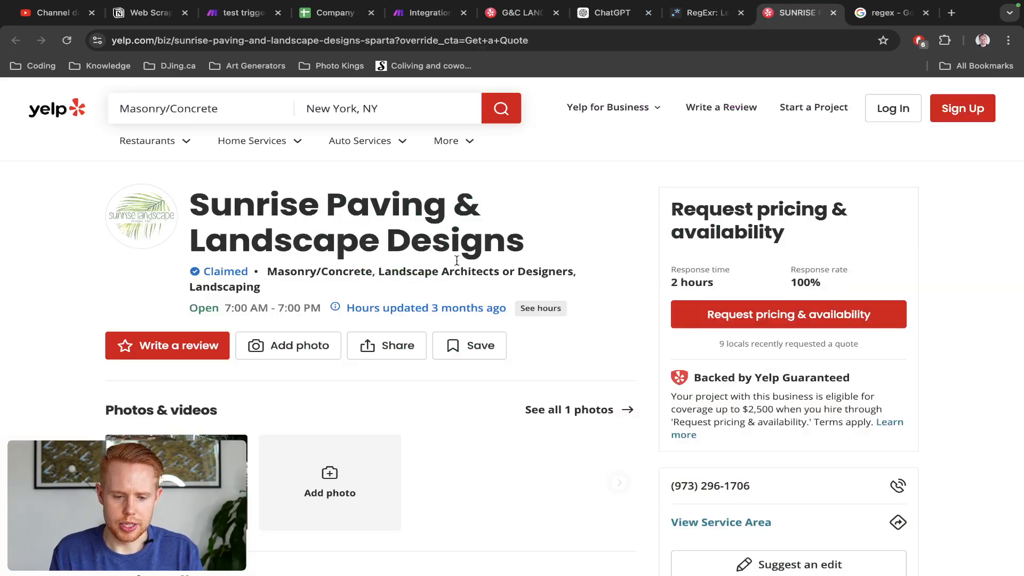
# Step: Save both the test trigger scenario and the Integration HTTP scenario in Make
pyautogui.click(219, 14)
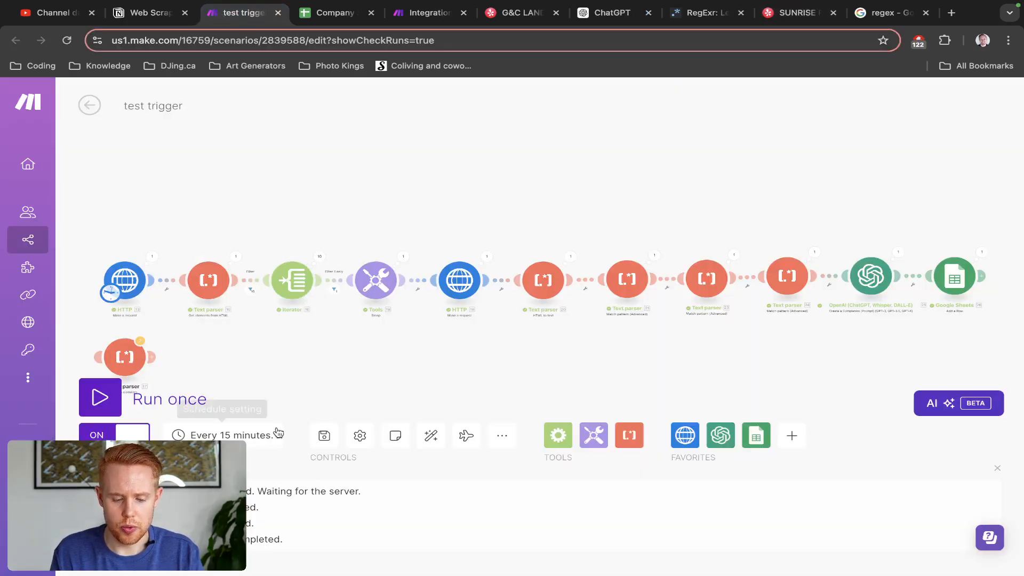
pyautogui.click(324, 435)
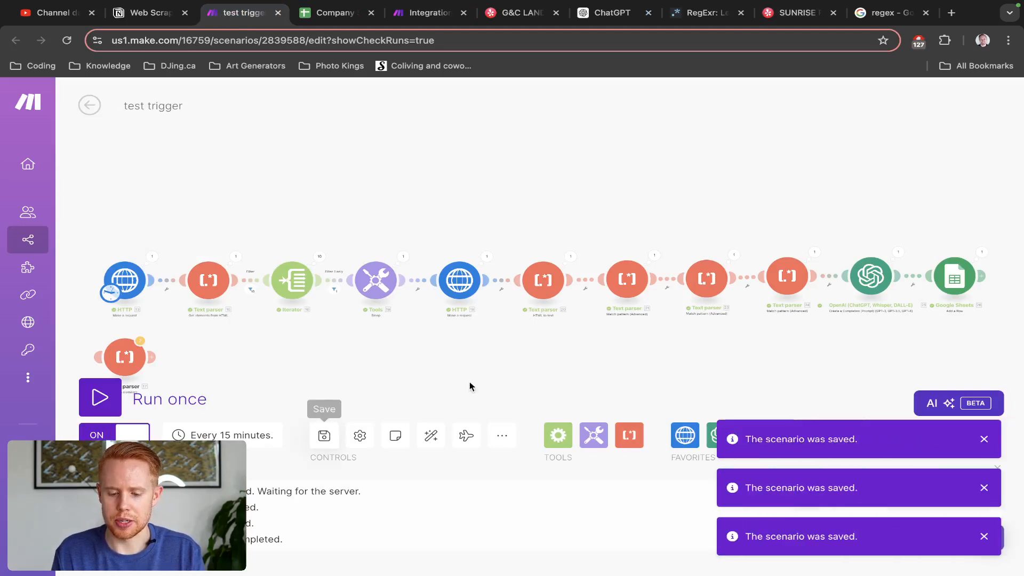
pyautogui.press('super+4')
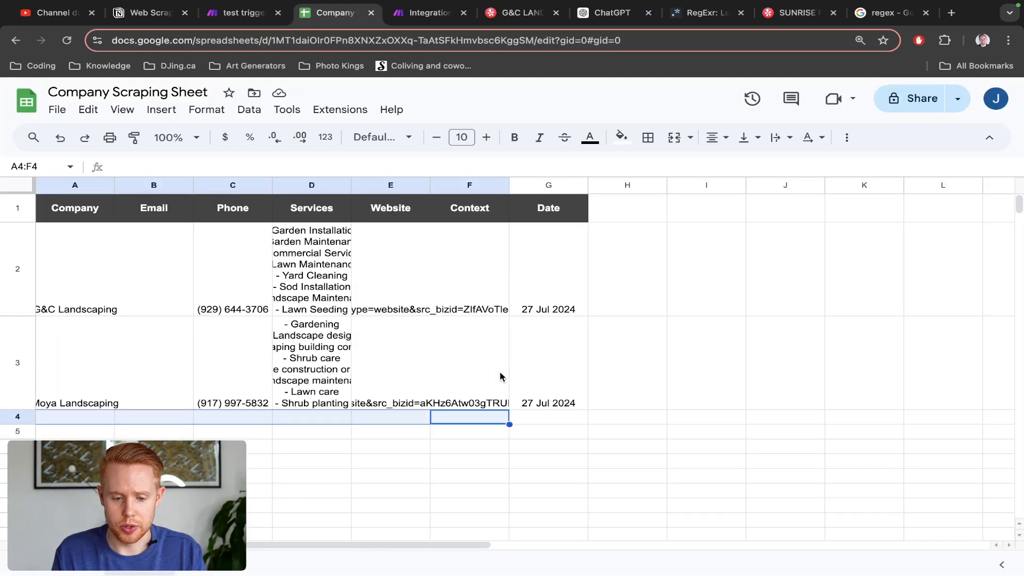
pyautogui.press('super+5')
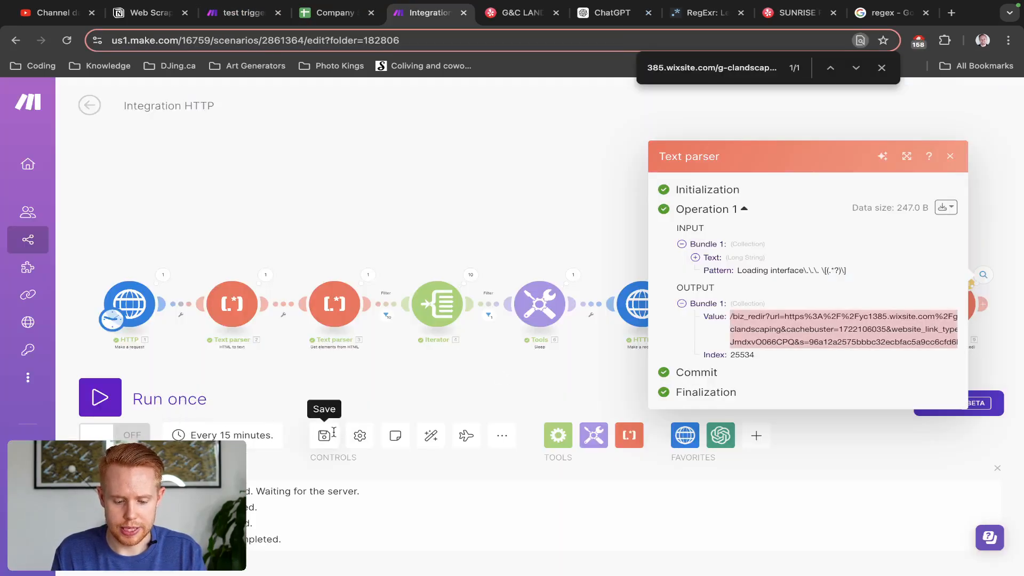
pyautogui.click(334, 433)
pyautogui.click(504, 141)
pyautogui.moveTo(505, 183); pyautogui.dragTo(379, 144)
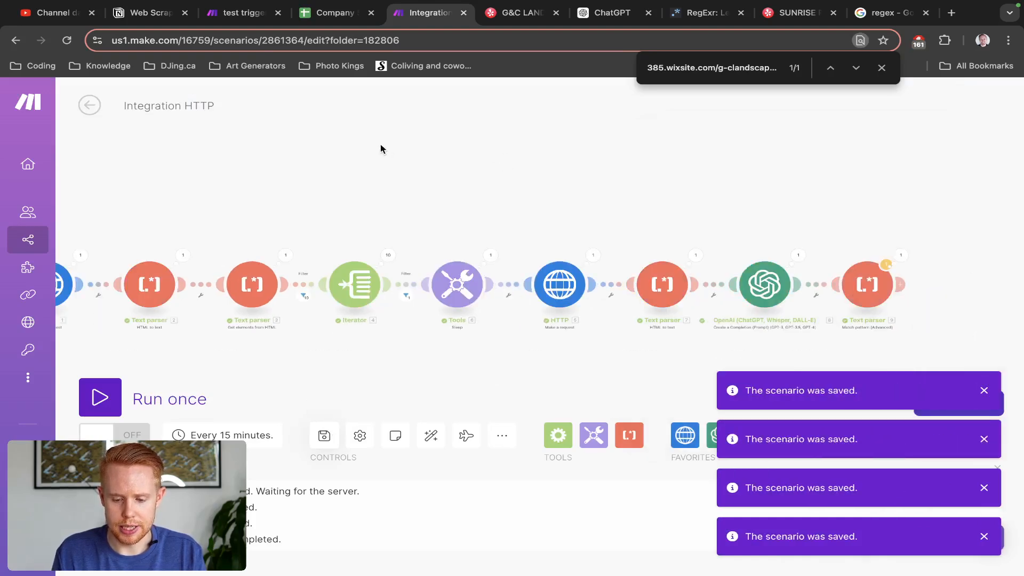
# Step: Clone the Match pattern Text parser module and attach the copy at the end of the Integration HTTP scenario
pyautogui.press('super+6')
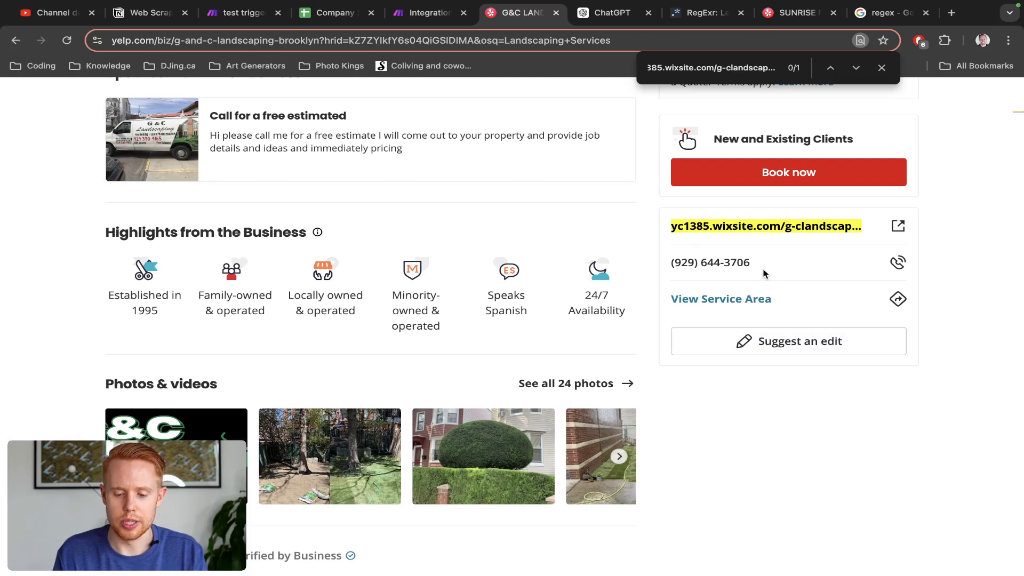
pyautogui.press('super+5')
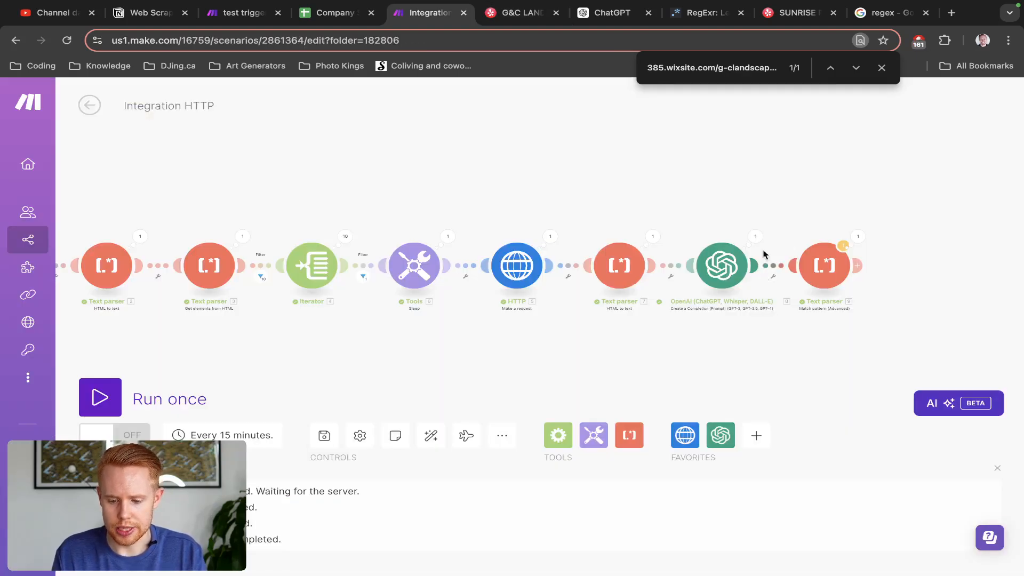
pyautogui.rightClick(822, 260)
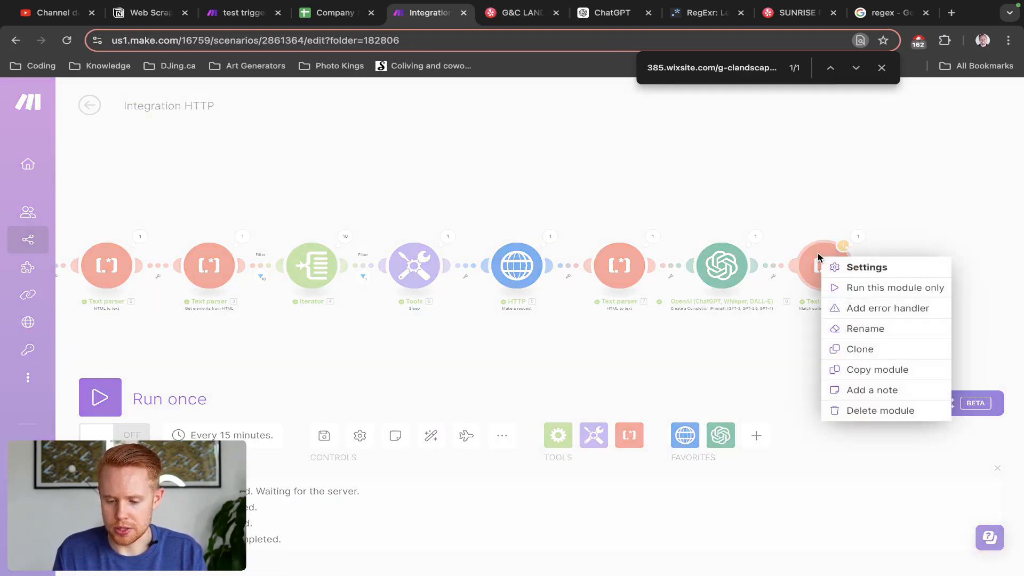
pyautogui.click(857, 349)
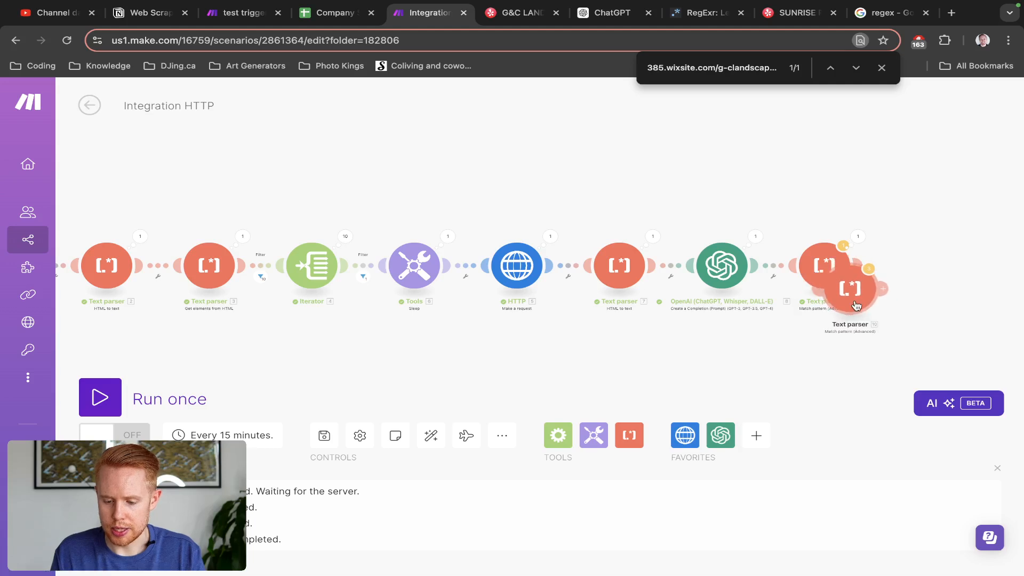
pyautogui.click(931, 278)
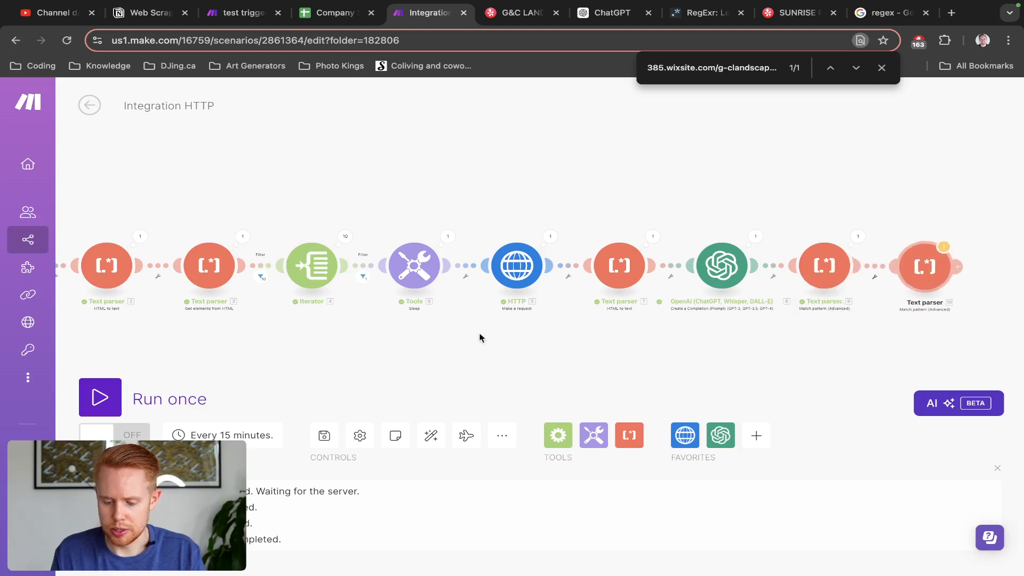
pyautogui.moveTo(498, 359)
pyautogui.mouseDown()
pyautogui.moveTo(287, 333)
pyautogui.moveTo(163, 335)
pyautogui.mouseUp()
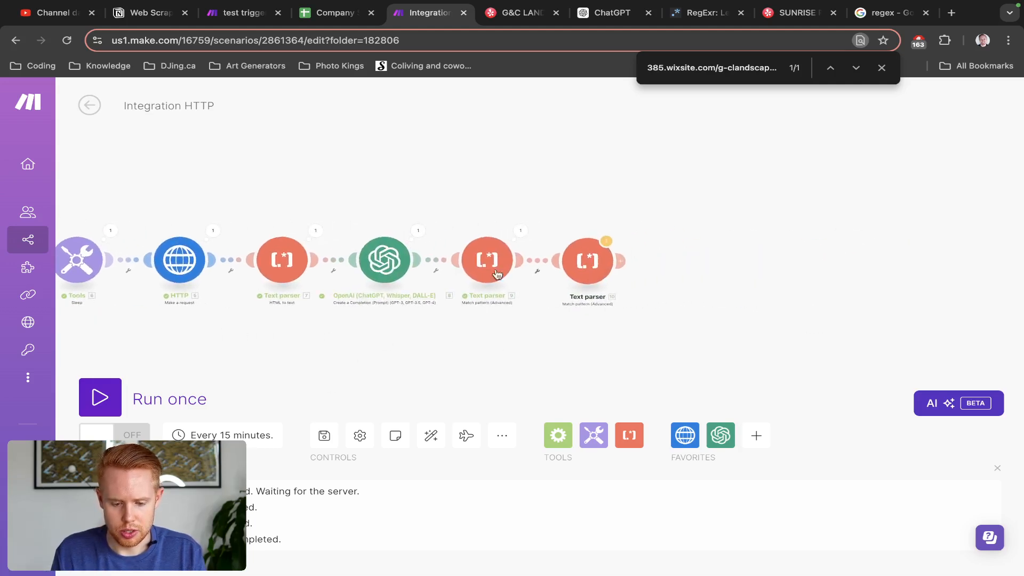
# Step: Open the cloned Text parser module's settings and select its entire pattern
pyautogui.click(587, 264)
pyautogui.scroll(-1, 783, 457)
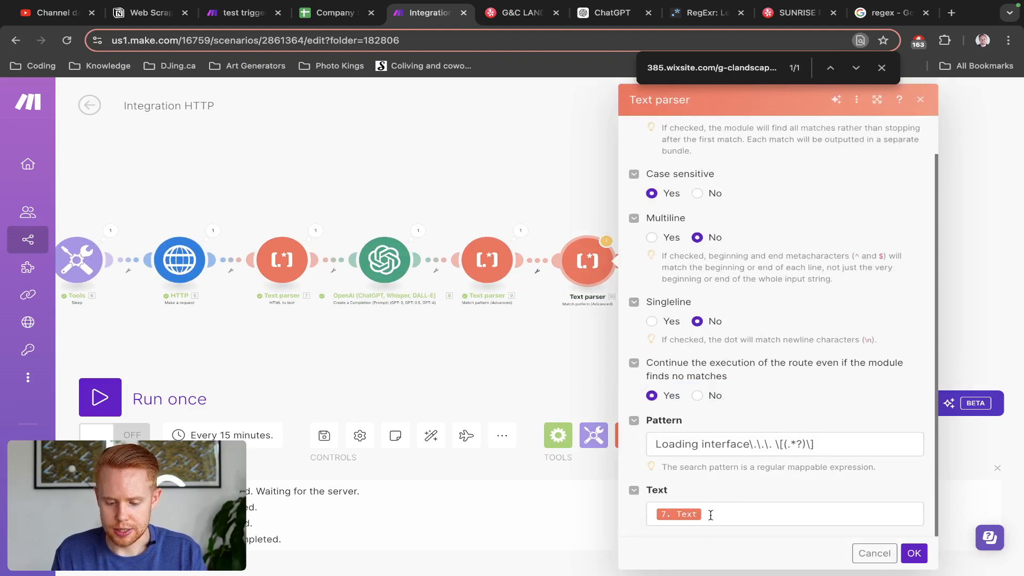
pyautogui.tripleClick(719, 447)
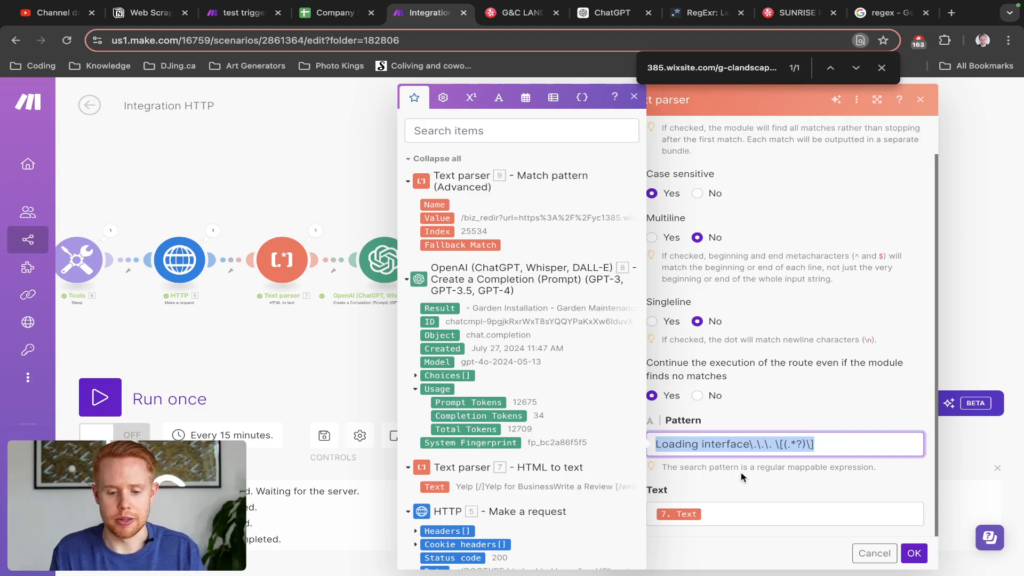
# Step: Copy the business's phone number from the G&C Landscaping Yelp page
pyautogui.hotkey('ctrl', 'Tab')
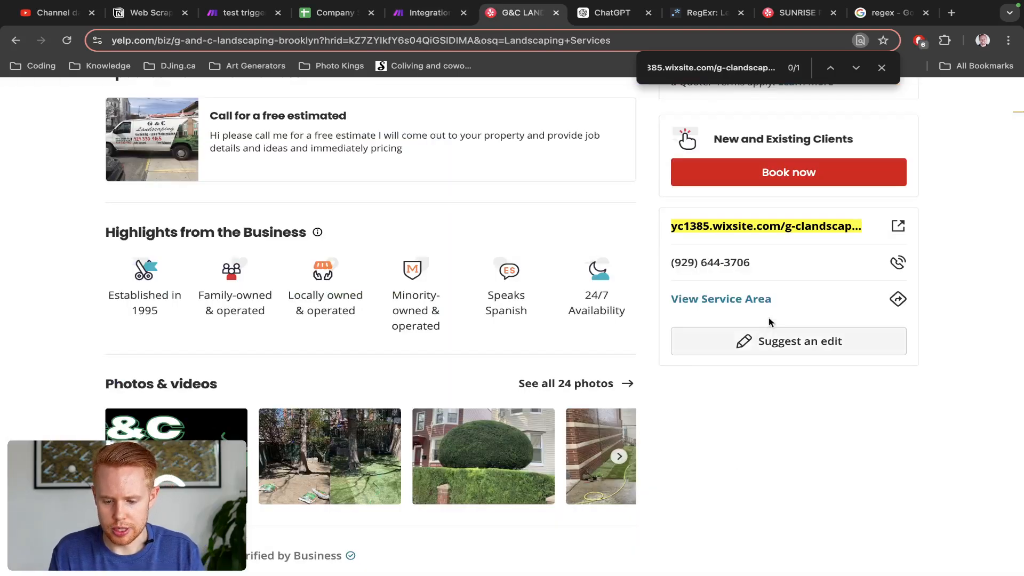
pyautogui.tripleClick(764, 263)
pyautogui.press('super+c')
pyautogui.press('Escape')
# Step: In ChatGPT, draft the request "Hey please pull out a 9 digital phone number in this format:" followed by the copied phone number
pyautogui.hotkey('ctrl', 'Tab')
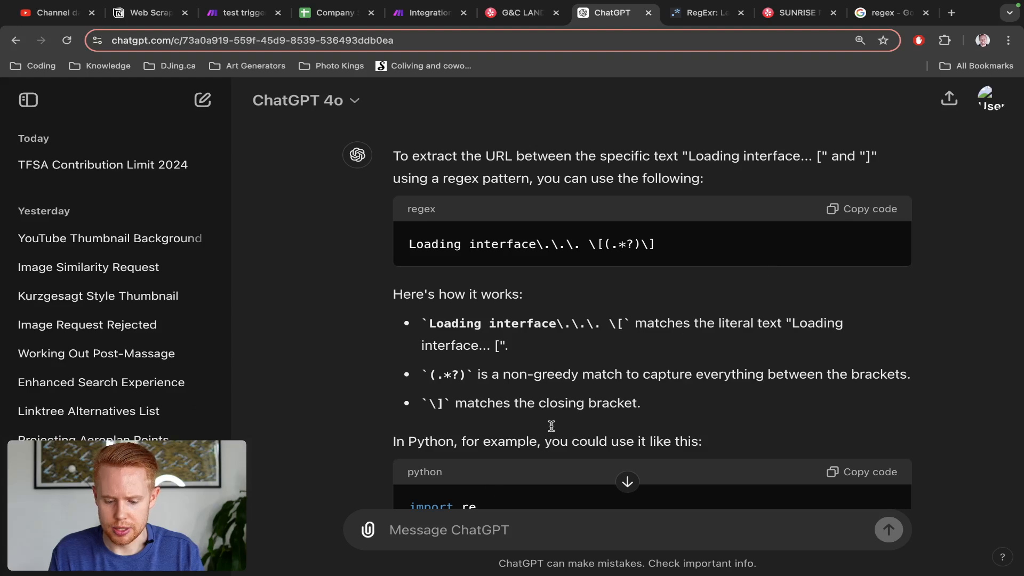
pyautogui.scroll(-5, 469, 472)
pyautogui.click(458, 532)
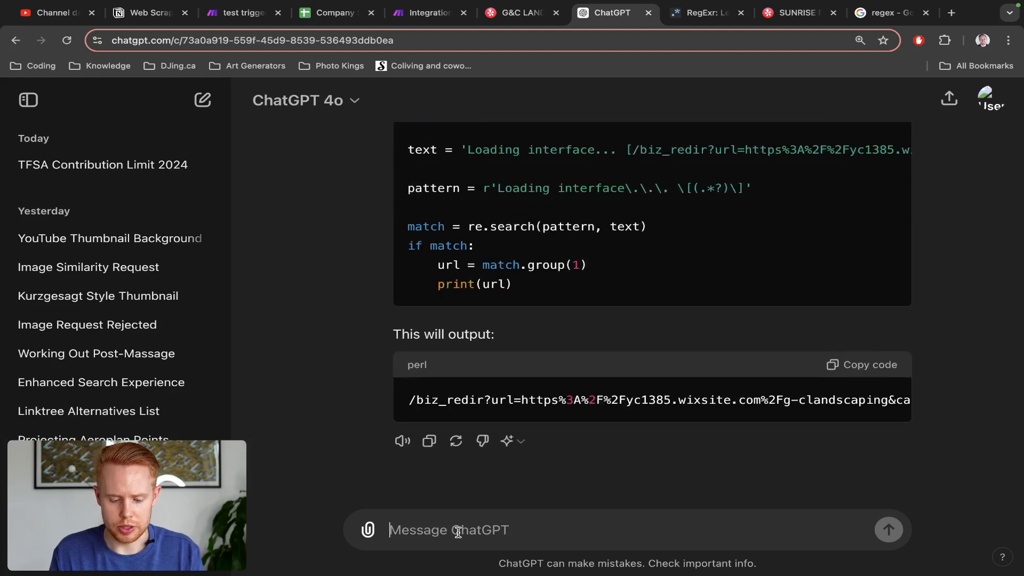
pyautogui.write('Hey please ')
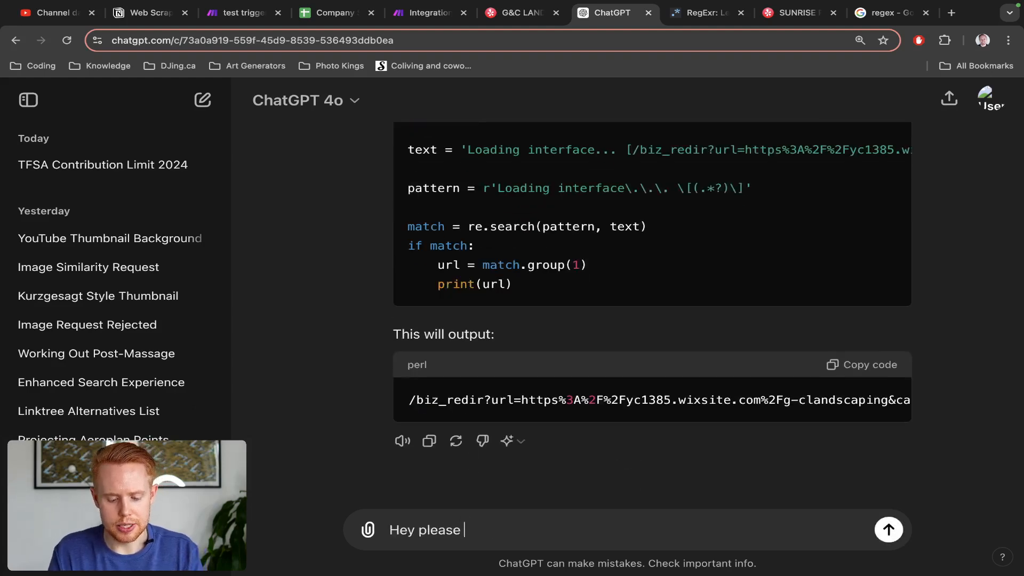
pyautogui.write('pull out a')
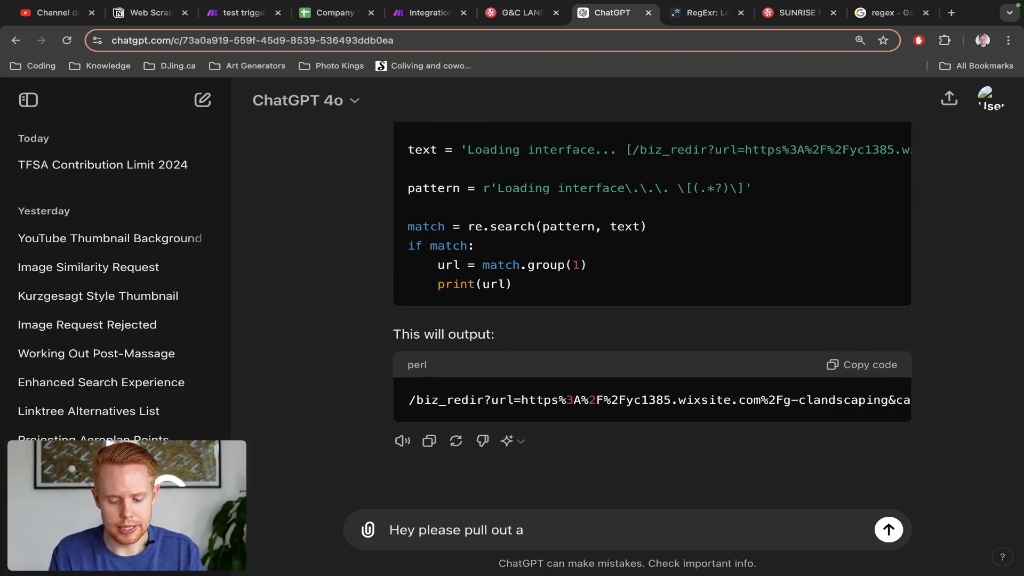
pyautogui.write(' 9 digital pho')
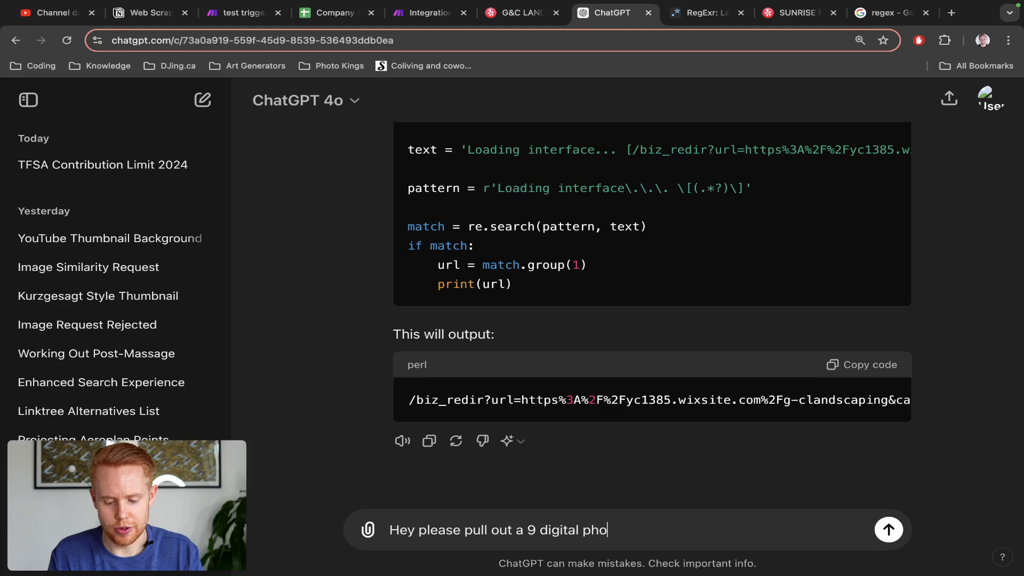
pyautogui.write('ne number in this ')
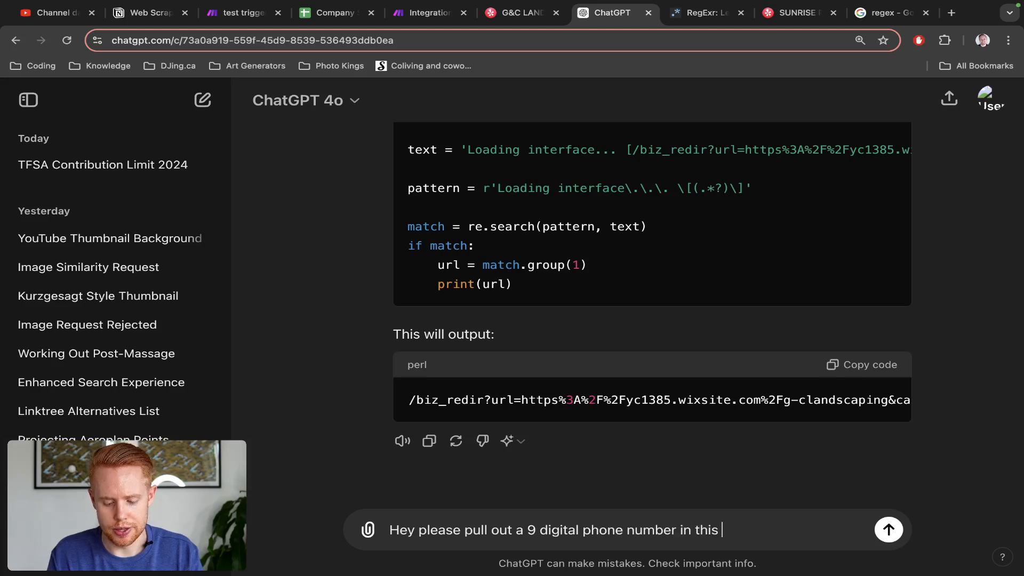
pyautogui.write('p')
pyautogui.press('BackSpace')
pyautogui.write('format:')
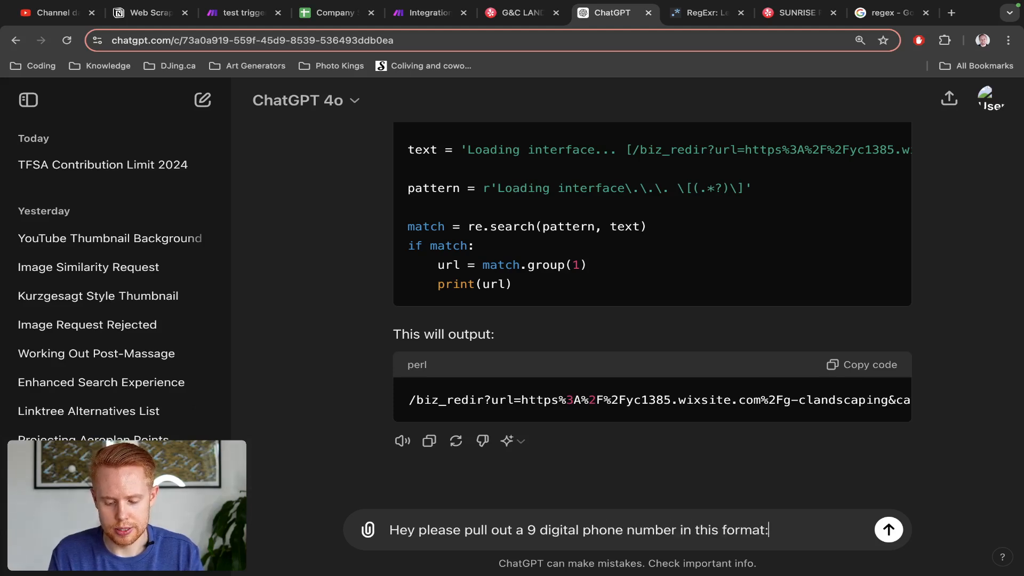
pyautogui.press('super+v')
pyautogui.press('BackSpace')
pyautogui.press('BackSpace')
pyautogui.write('.')
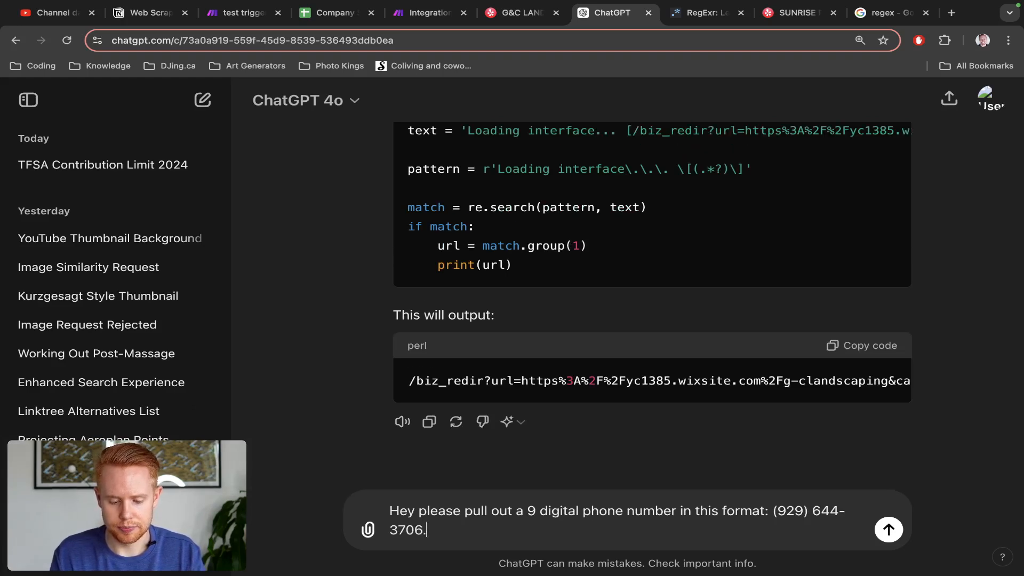
# Step: Add "The number will always change, but the formatting will stay the same" to the prompt and send it
pyautogui.write(' The number will ')
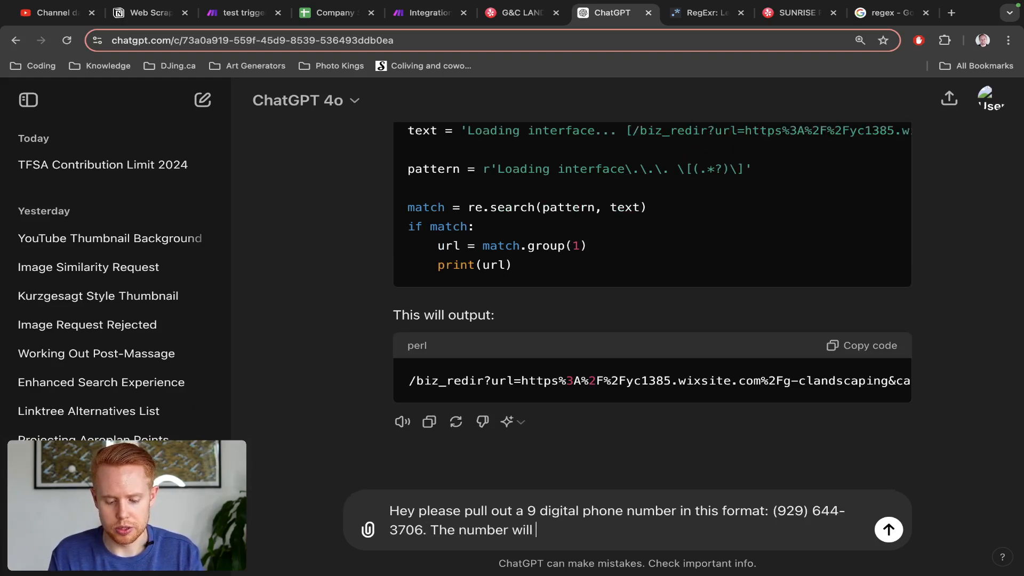
pyautogui.write('always change,')
pyautogui.write('but ')
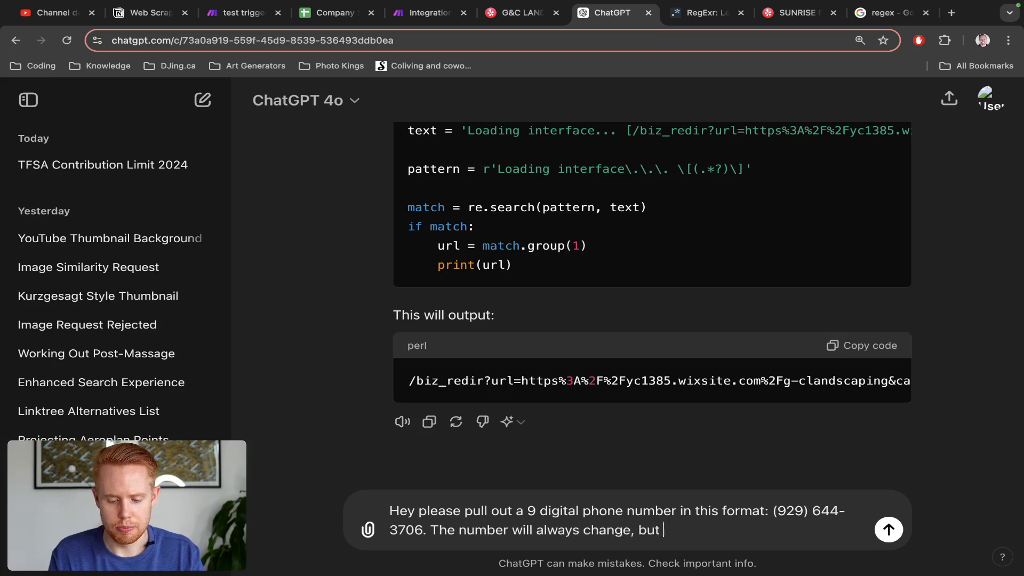
pyautogui.write('the formatting will stay the same')
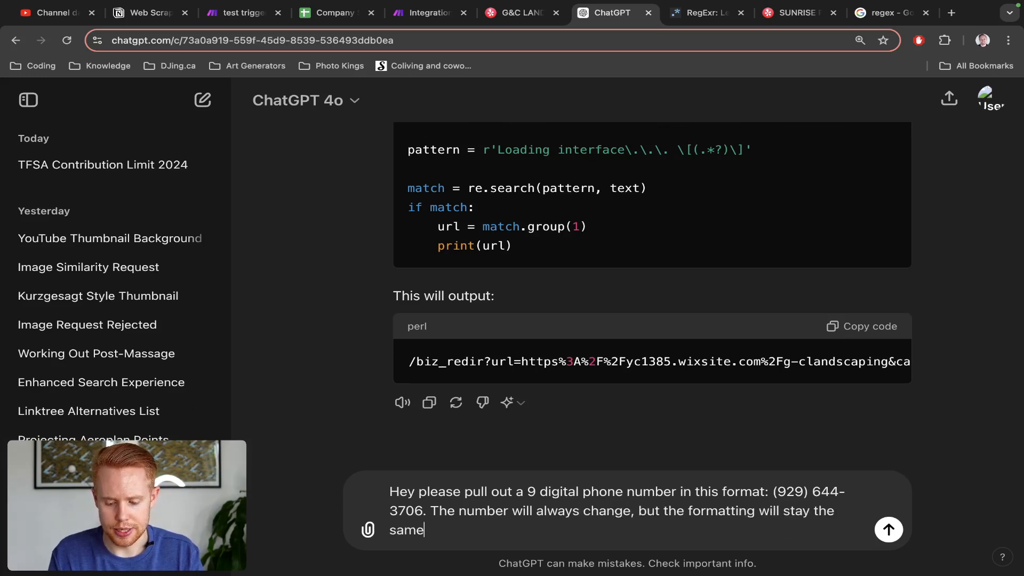
pyautogui.press('Return')
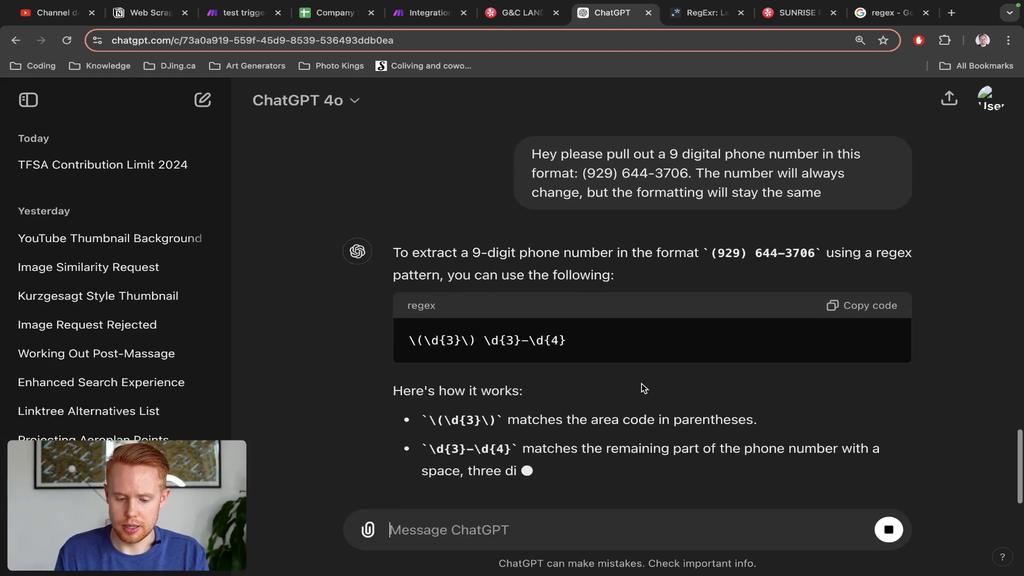
# Step: Copy ChatGPT's phone regex, set it as the cloned Text parser's pattern in Make, \(\d{3}\) \d{3}-\d{4}, and save the module settings
pyautogui.click(848, 273)
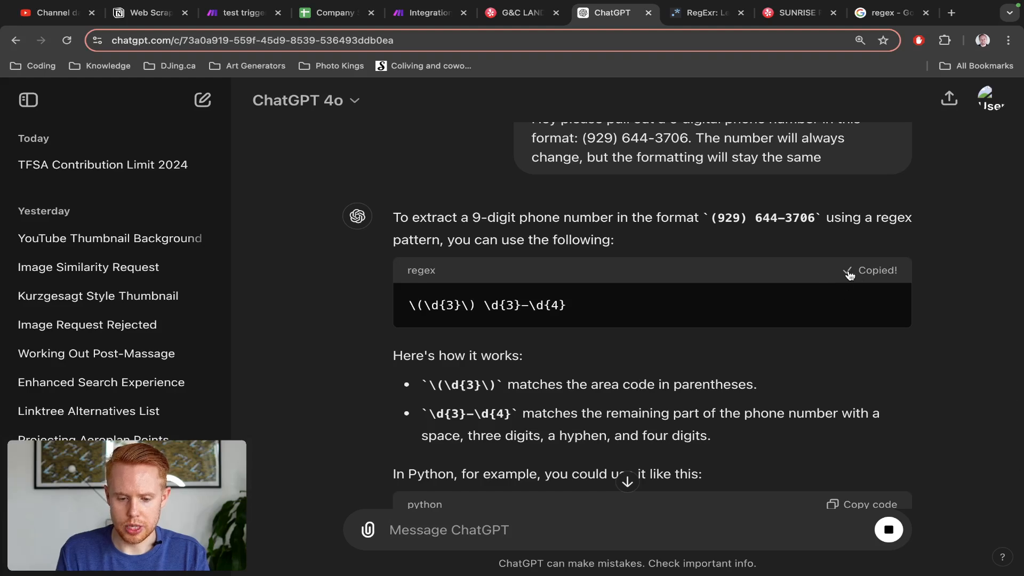
pyautogui.hotkey('ctrl', 'Tab')
pyautogui.hotkey('ctrl', 'shift', 'Tab')
pyautogui.hotkey('ctrl', 'shift', 'Tab')
pyautogui.hotkey('ctrl', 'shift', 'Tab')
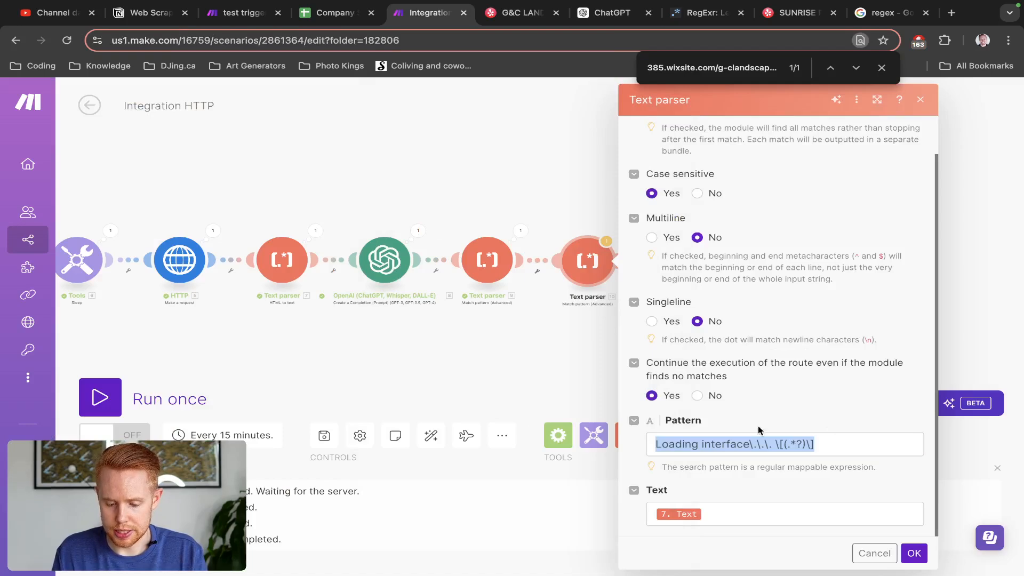
pyautogui.hotkey('ctrl', 'v')
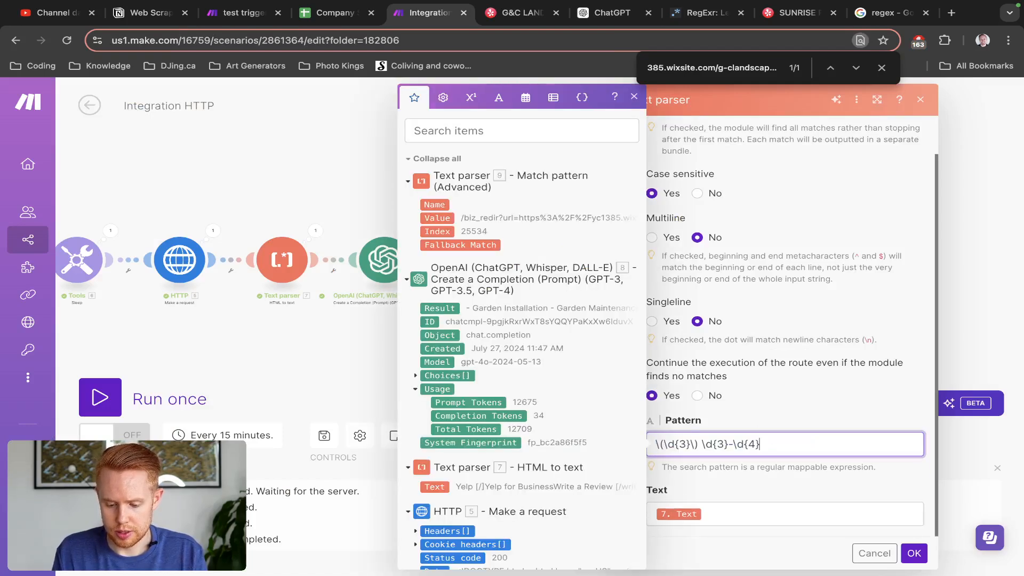
pyautogui.click(913, 554)
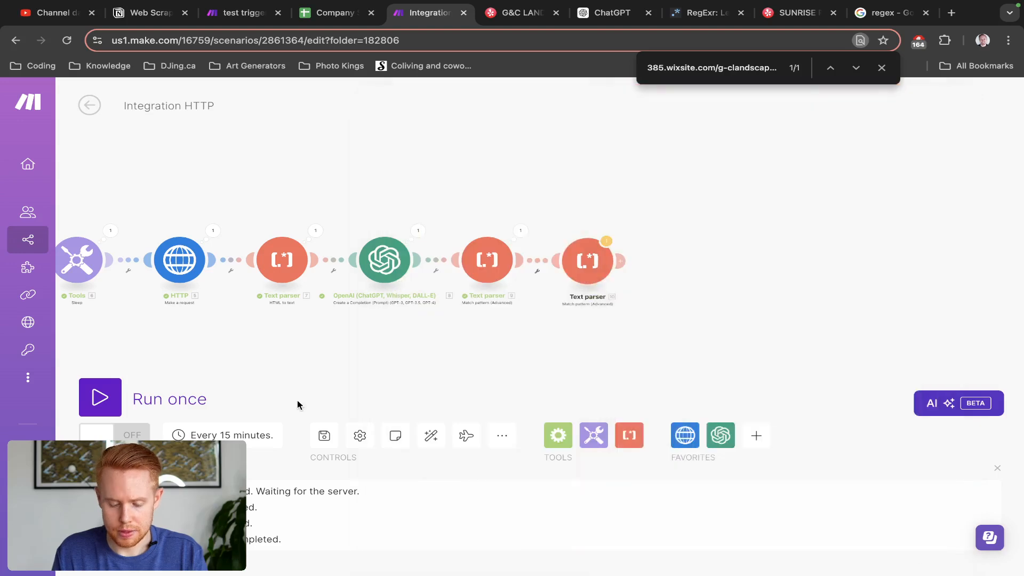
# Step: Run the Integration HTTP scenario once and inspect the phone number match output by the last Text parser module
pyautogui.click(101, 411)
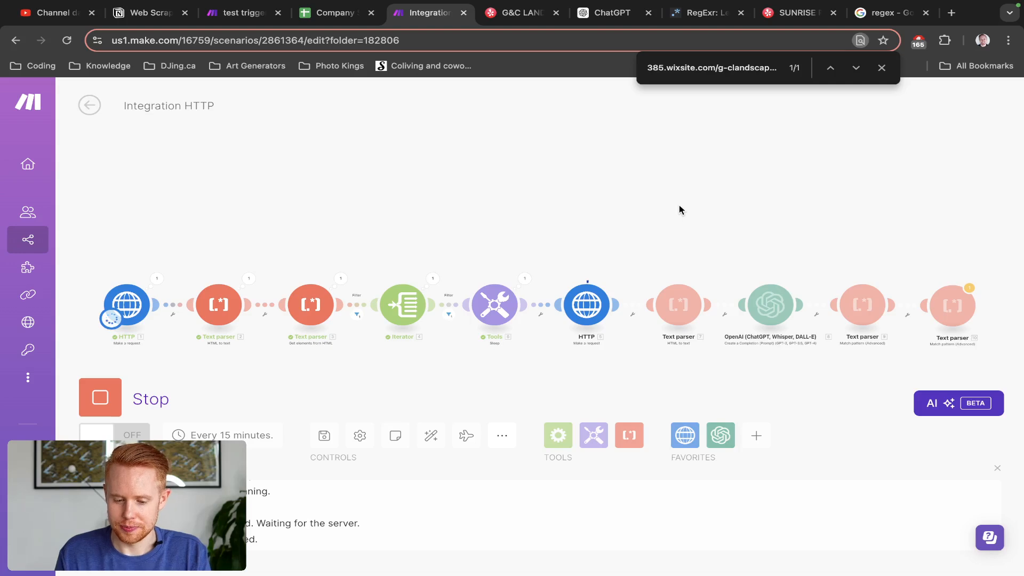
pyautogui.moveTo(770, 226); pyautogui.dragTo(503, 190)
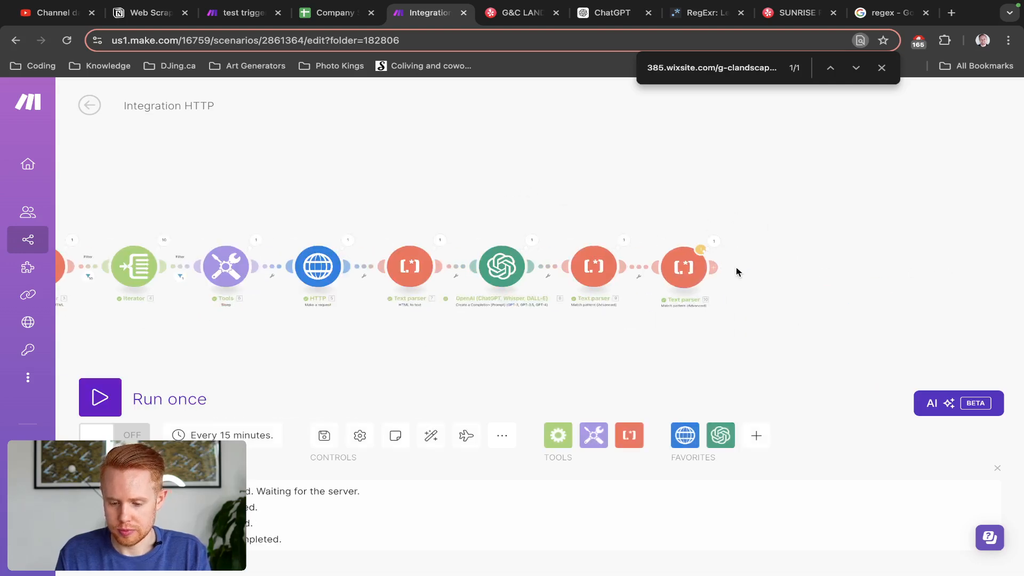
pyautogui.click(714, 242)
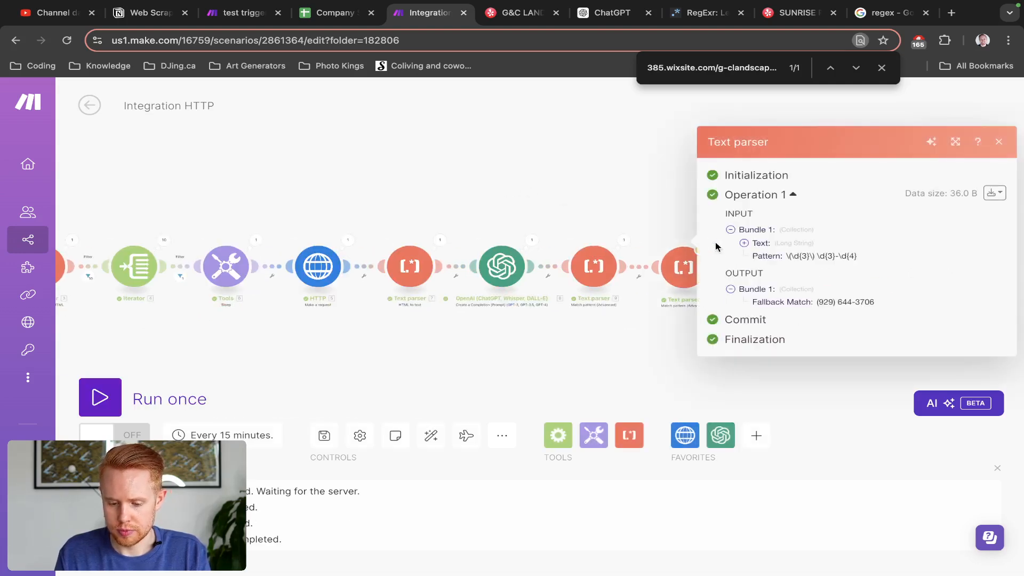
pyautogui.tripleClick(842, 298)
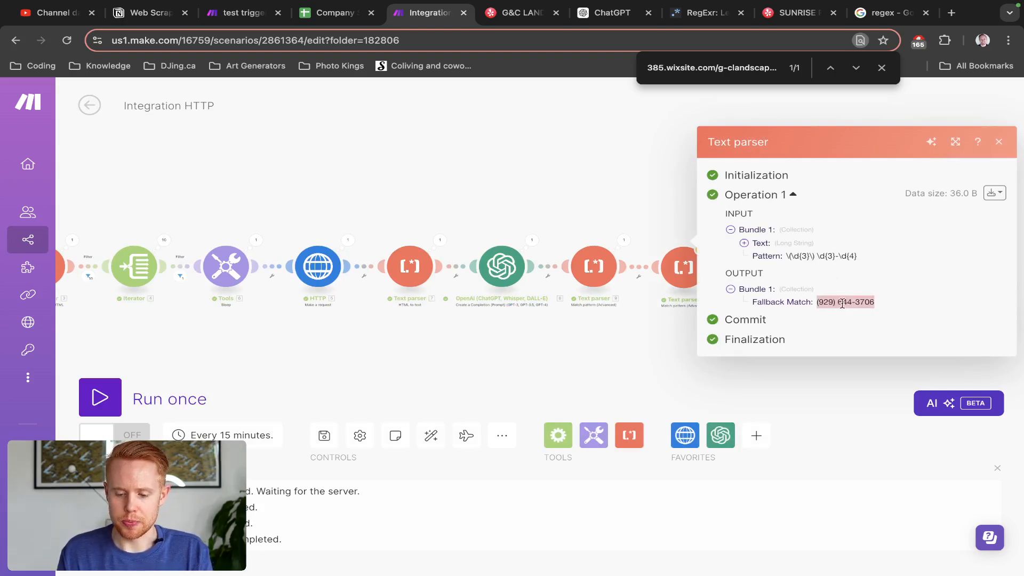
# Step: Compare the match with the phone number on the G&C Landscaping Yelp page and highlight the business name heading
pyautogui.hotkey('ctrl', 'Tab')
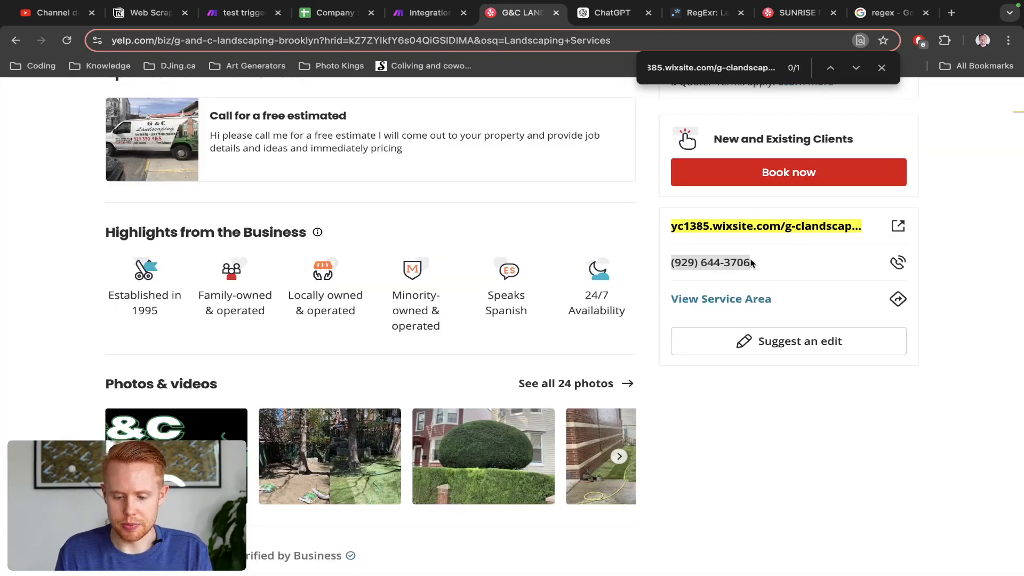
pyautogui.scroll(7, 640, 262)
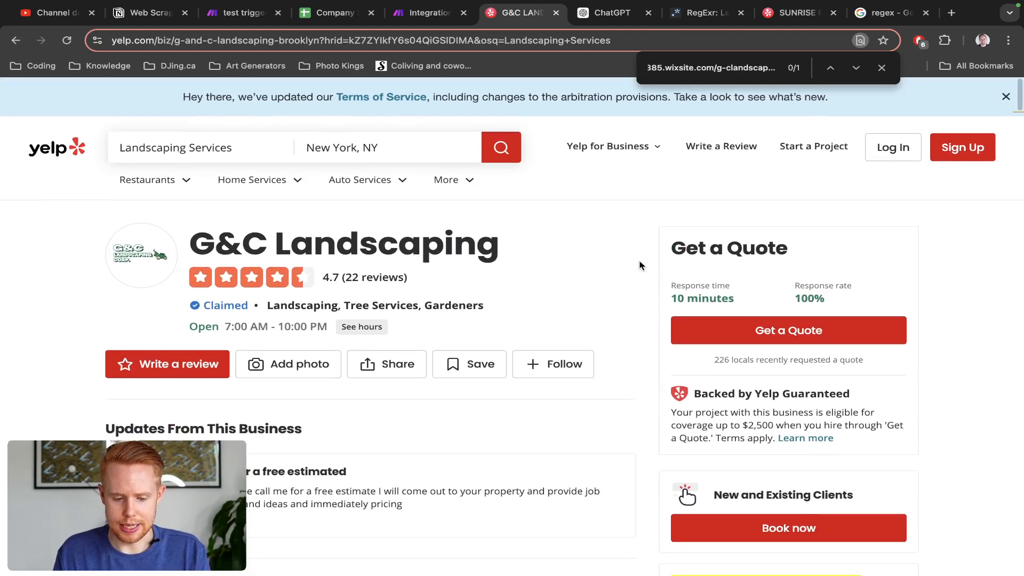
pyautogui.scroll(-1, 596, 265)
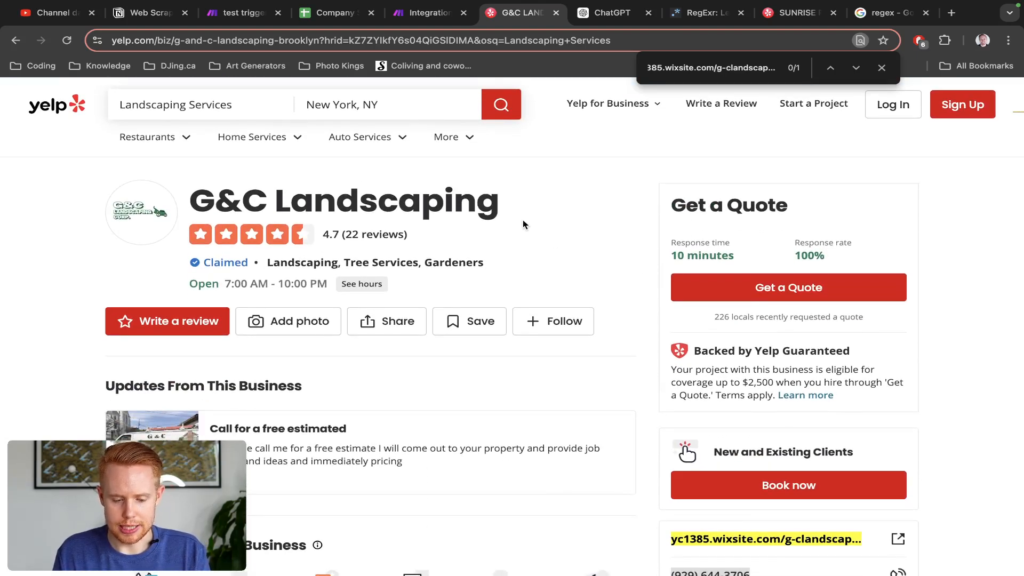
pyautogui.tripleClick(462, 203)
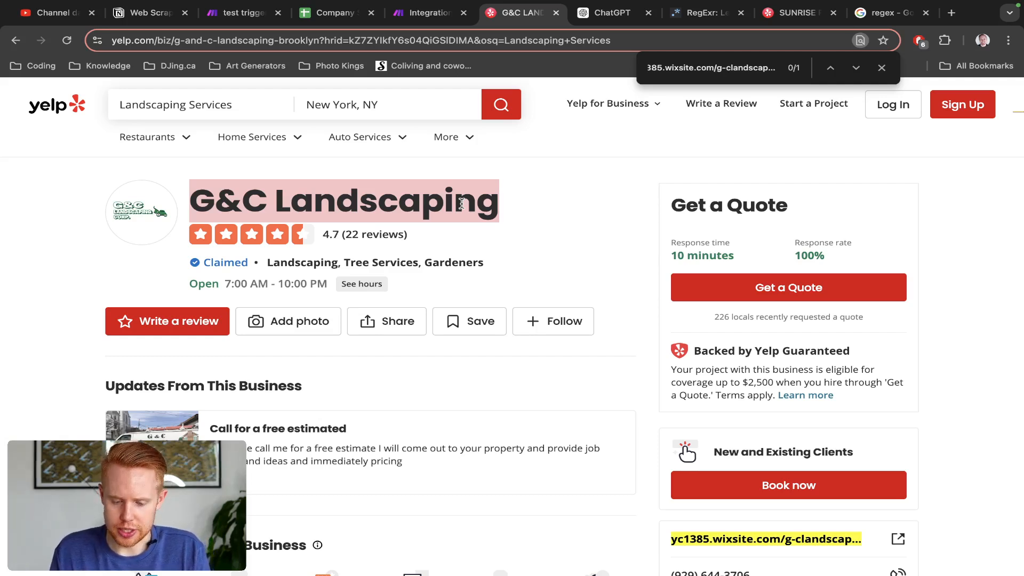
# Step: Clone the phone number Text parser module in Make, attach the copy at the scenario's end, and open its settings
pyautogui.hotkey('ctrl', 'shift', 'Tab')
pyautogui.click(462, 203)
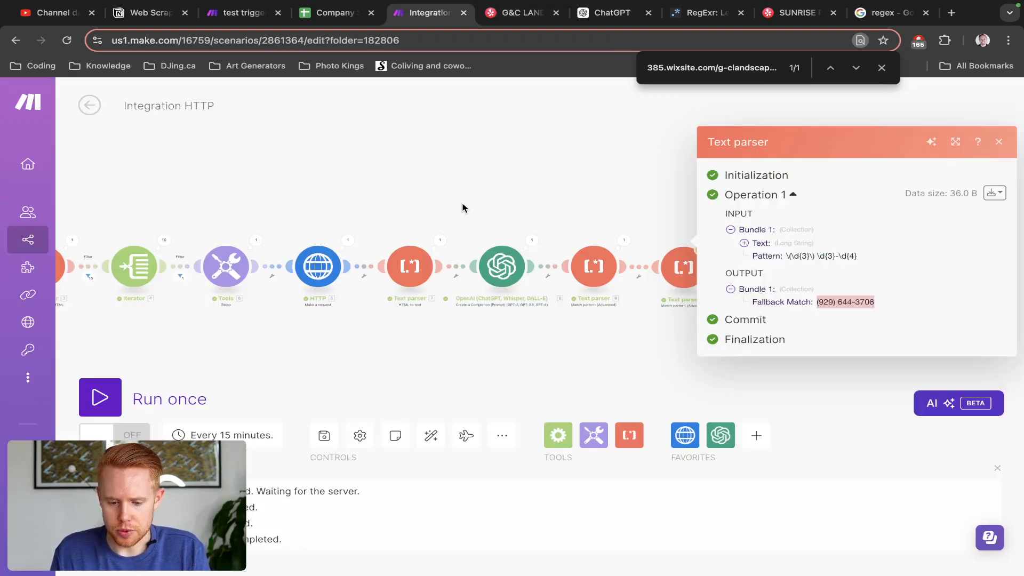
pyautogui.click(462, 206)
pyautogui.moveTo(638, 206); pyautogui.dragTo(502, 206)
pyautogui.rightClick(551, 266)
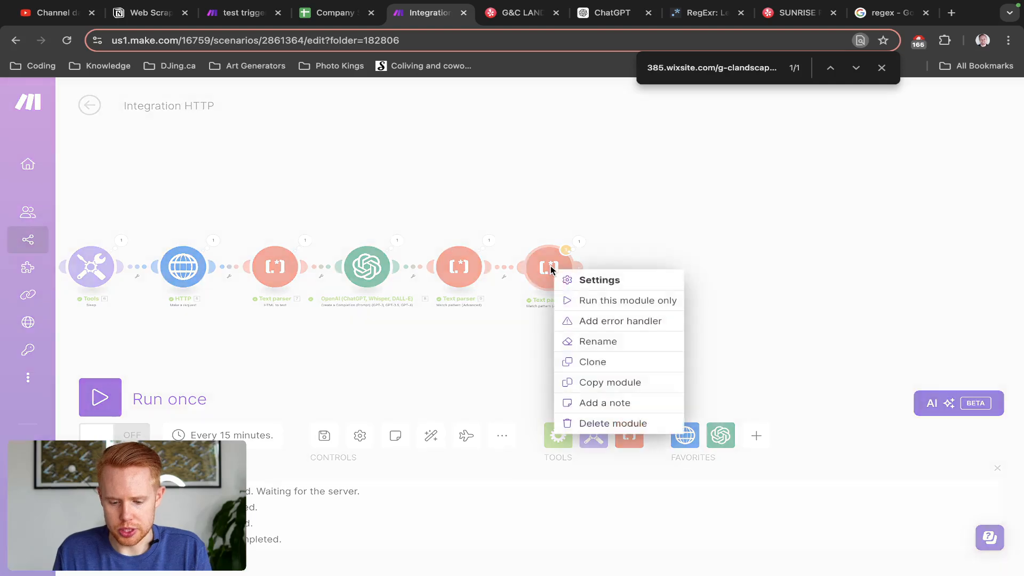
pyautogui.click(598, 361)
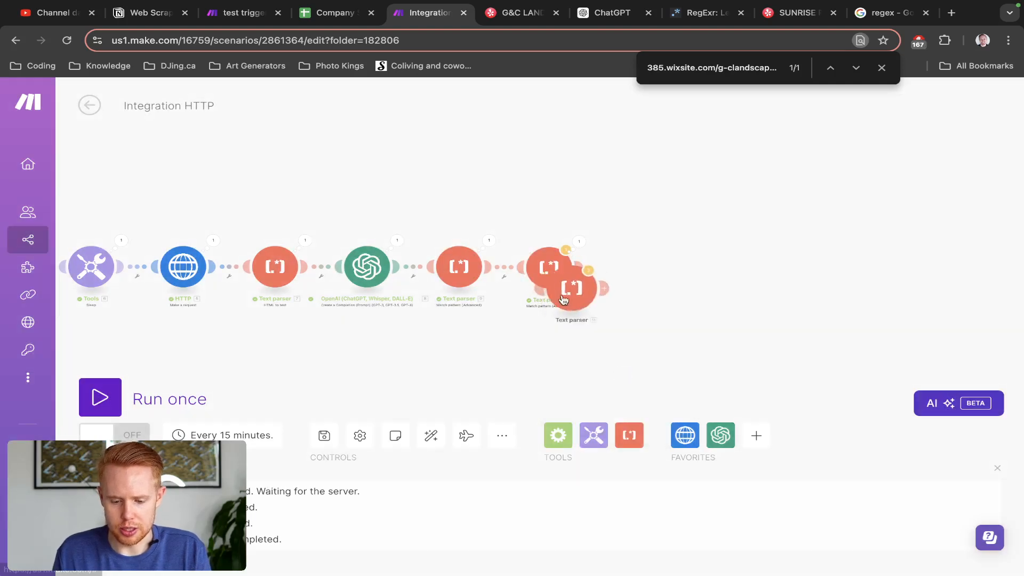
pyautogui.click(641, 286)
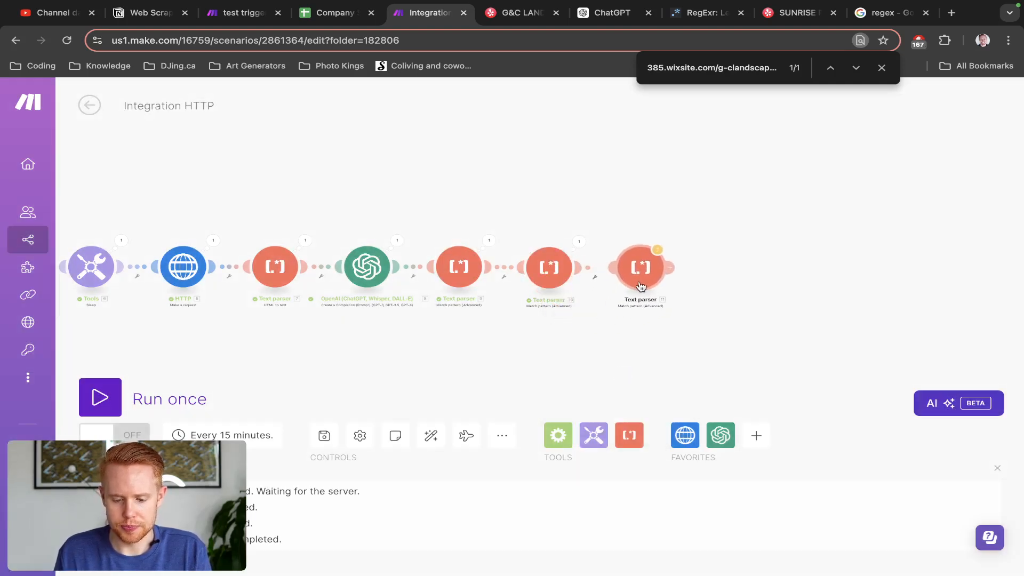
pyautogui.click(642, 286)
pyautogui.scroll(-1, 798, 323)
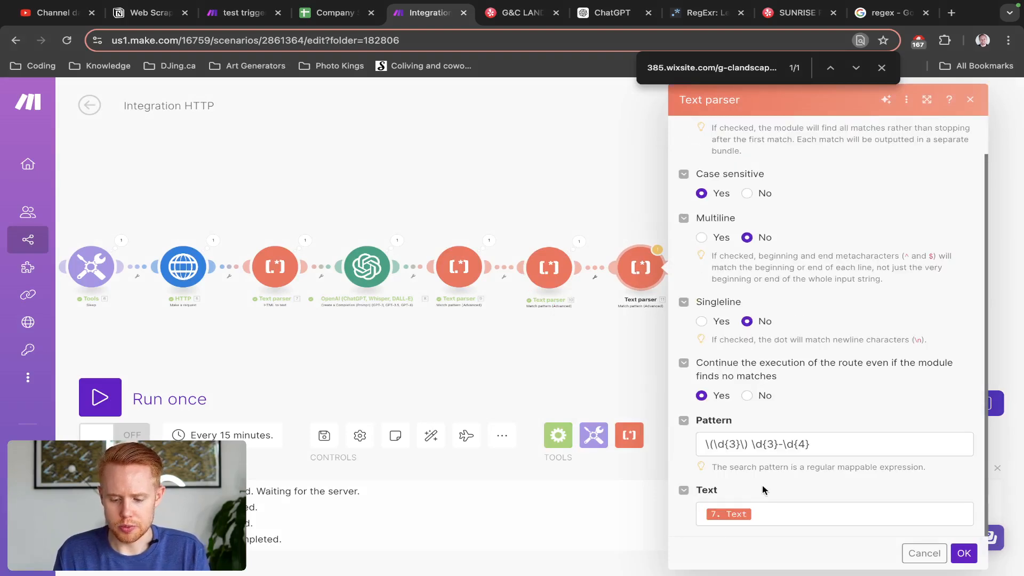
# Step: Check the columns in the Company Scraping Sheet and copy the business name from the G&C Landscaping Yelp page
pyautogui.hotkey('ctrl', 'shift', 'Tab')
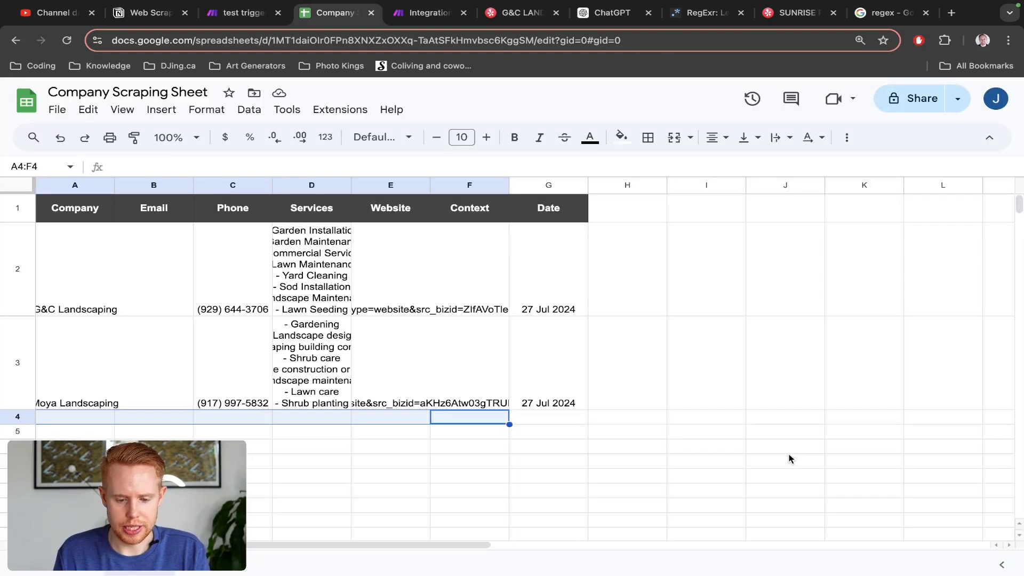
pyautogui.hotkey('ctrl', 'Tab')
pyautogui.hotkey('ctrl', 'Tab')
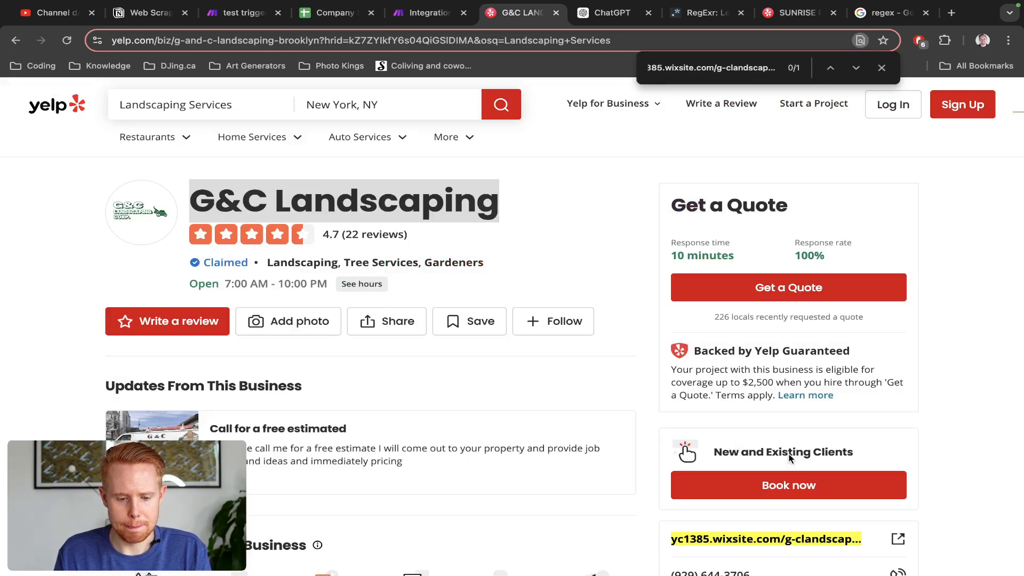
pyautogui.tripleClick(345, 203)
pyautogui.press('super+c')
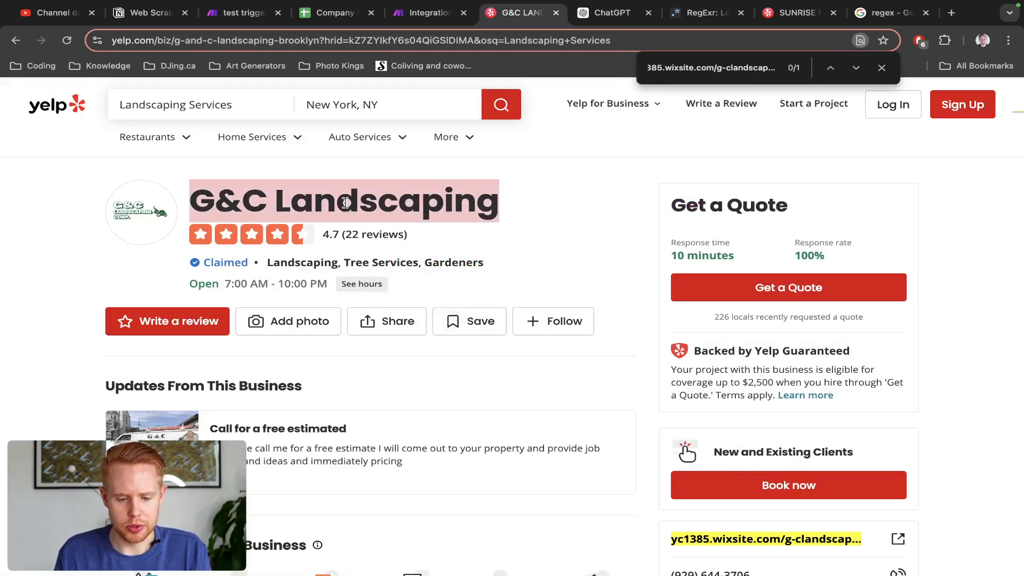
# Step: Open the HTML to text module's output in Make and search it for "G&C Landscaping"
pyautogui.hotkey('ctrl', 'shift', 'Tab')
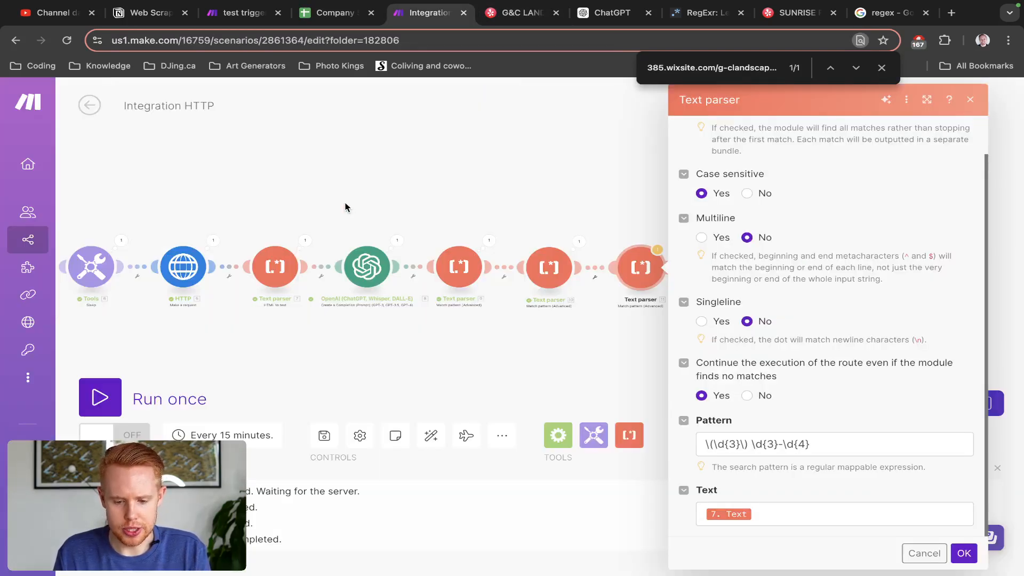
pyautogui.click(306, 241)
pyautogui.click(383, 306)
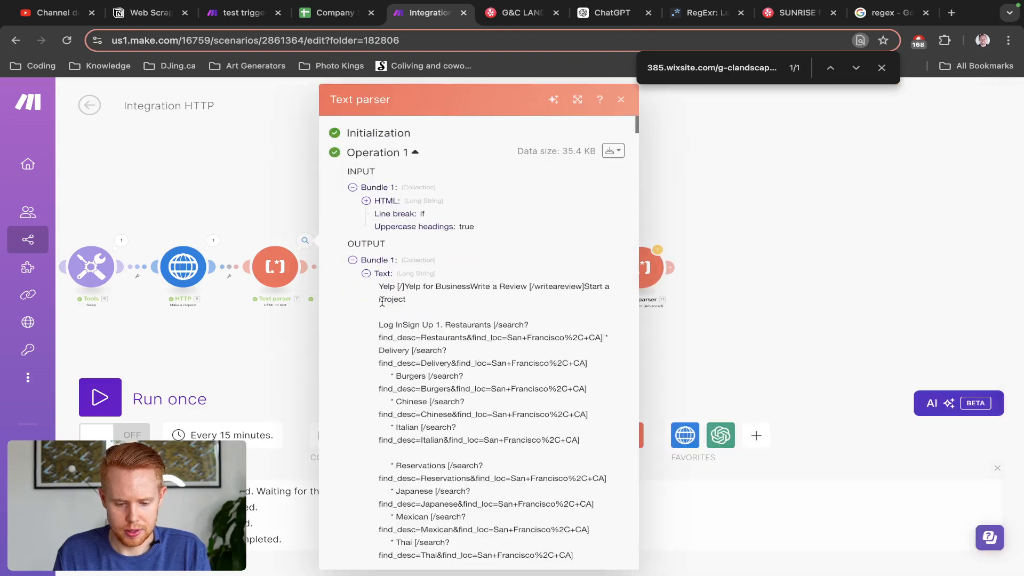
pyautogui.press('super+f')
pyautogui.press('super+v')
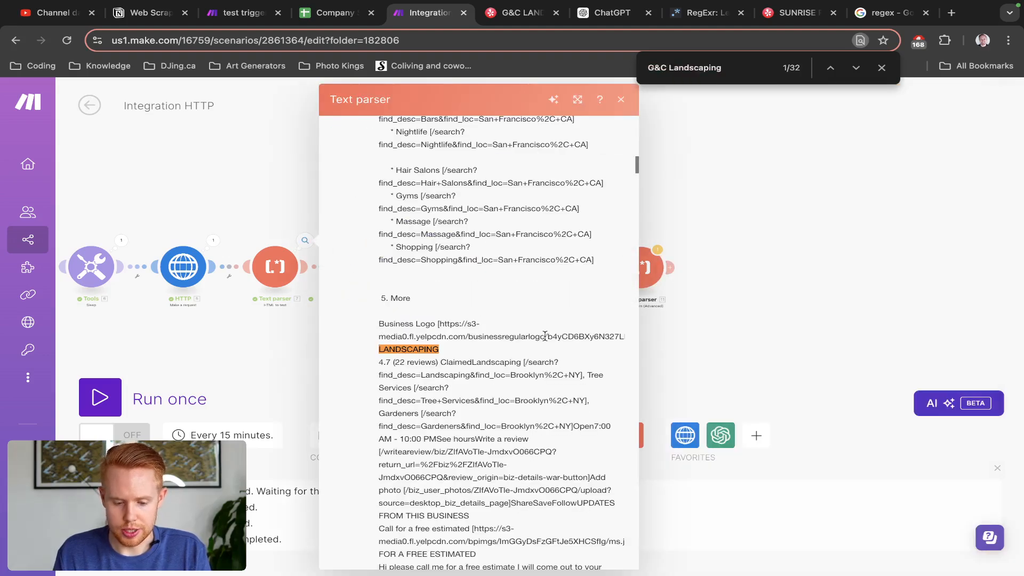
# Step: Step through the "G&C Landscaping" matches in the module output to find one with consistent surrounding text
pyautogui.press('Return')
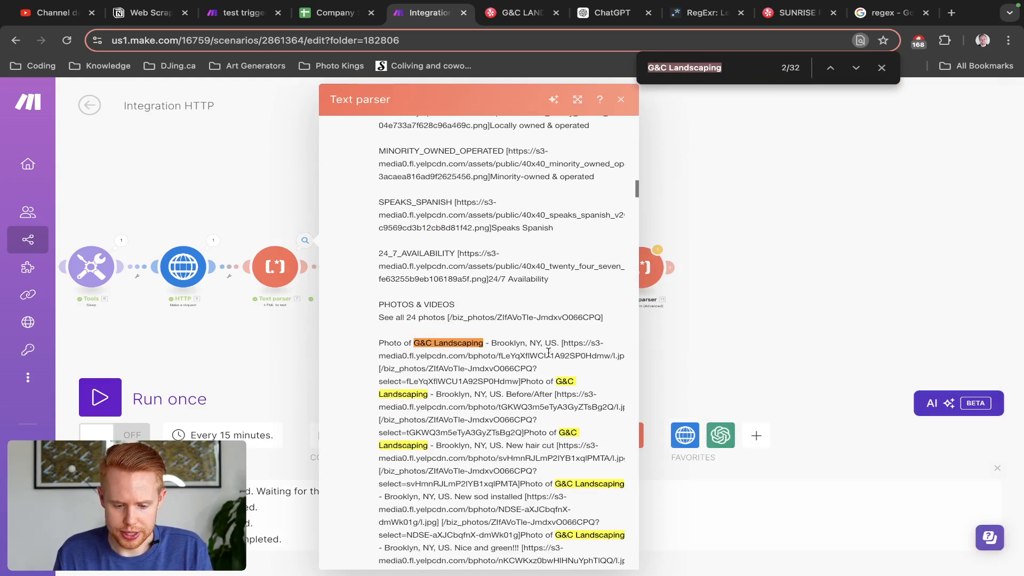
pyautogui.press('Return')
pyautogui.press('Return')
pyautogui.press('Return')
pyautogui.press('Return')
pyautogui.press('Return')
pyautogui.press('Return')
pyautogui.press('Return')
pyautogui.press('Return')
pyautogui.press('Return')
pyautogui.press('Return')
pyautogui.press('Return')
pyautogui.press('Return')
pyautogui.press('Return')
pyautogui.press('Return')
pyautogui.press('Return')
pyautogui.press('Return')
pyautogui.press('Return')
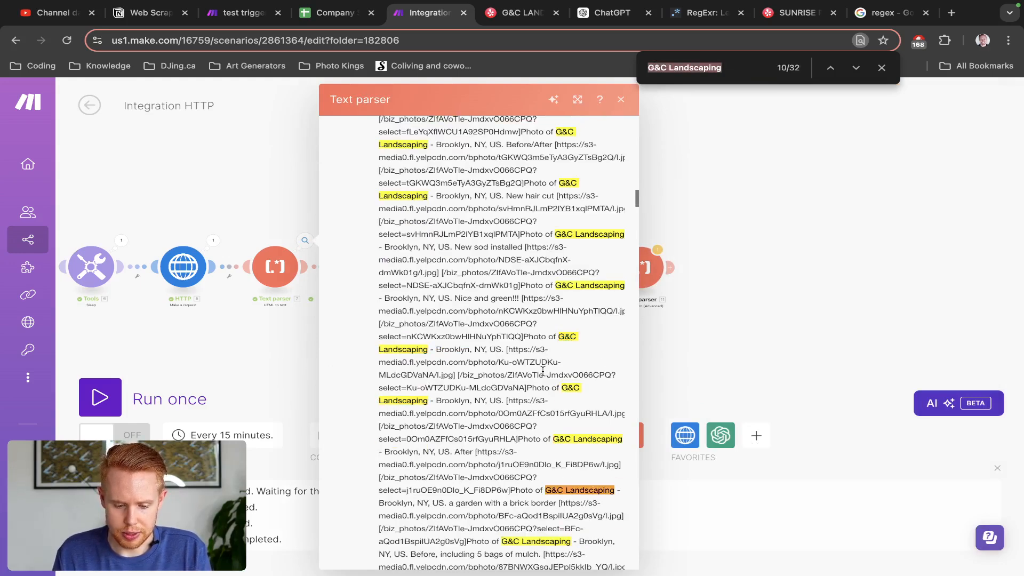
pyautogui.press('Return')
pyautogui.press('Return')
pyautogui.press('Return')
pyautogui.press('Return')
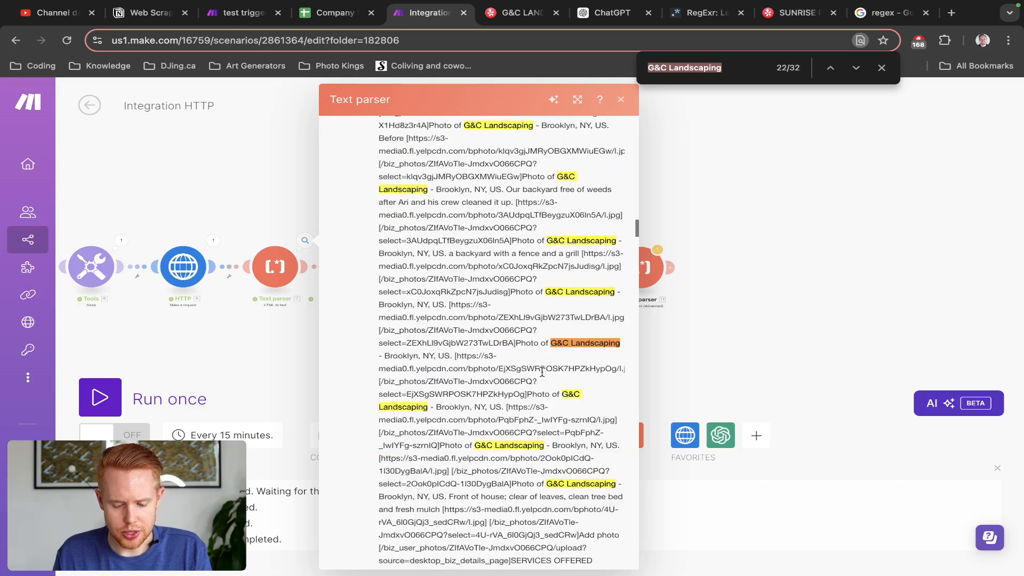
pyautogui.press('Return')
pyautogui.press('Return')
pyautogui.press('Return')
pyautogui.press('Return')
pyautogui.press('Return')
pyautogui.press('Return')
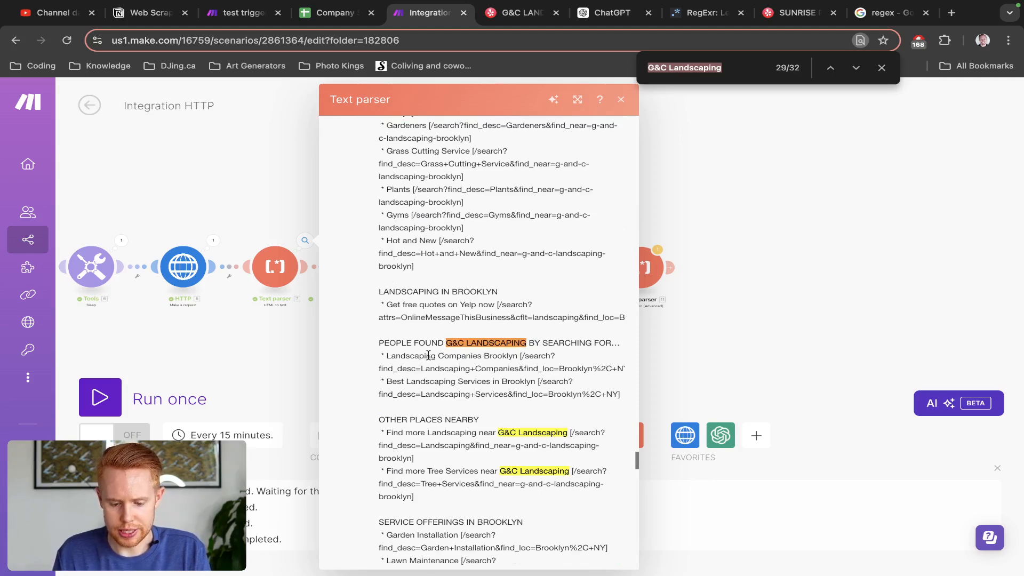
# Step: Copy the "PEOPLE FOUND G&C LANDSCAPING BY SEARCHING FOR" heading from the Text parser output
pyautogui.moveTo(447, 346); pyautogui.dragTo(379, 346)
pyautogui.moveTo(526, 345); pyautogui.dragTo(592, 342)
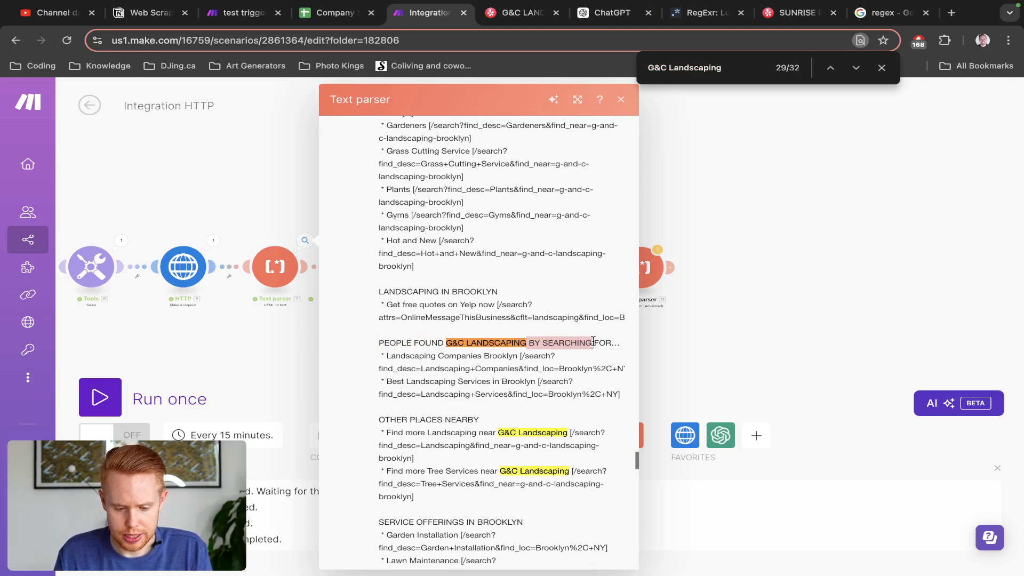
pyautogui.click(453, 344)
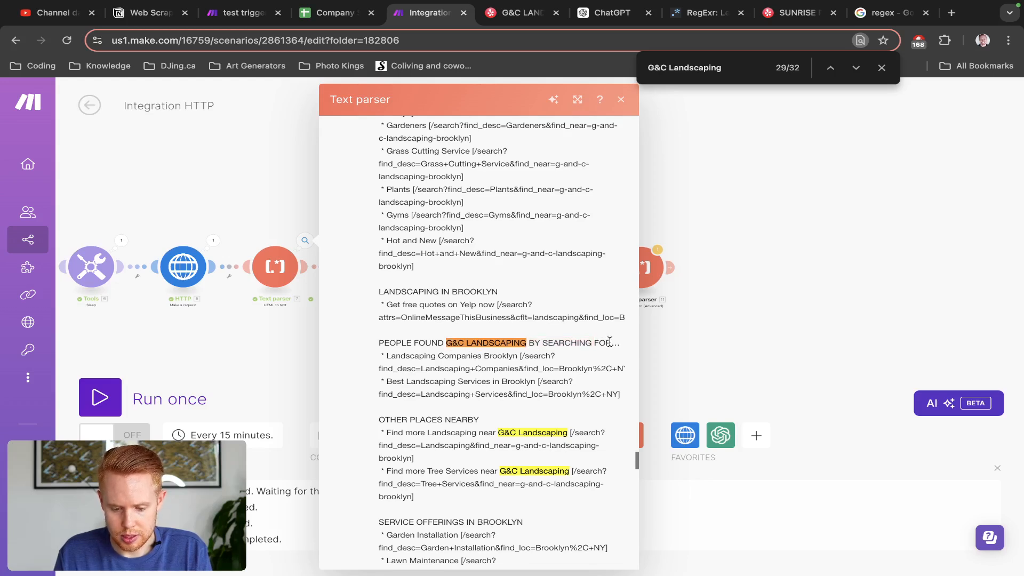
pyautogui.moveTo(610, 342); pyautogui.dragTo(381, 346)
pyautogui.press('super+c')
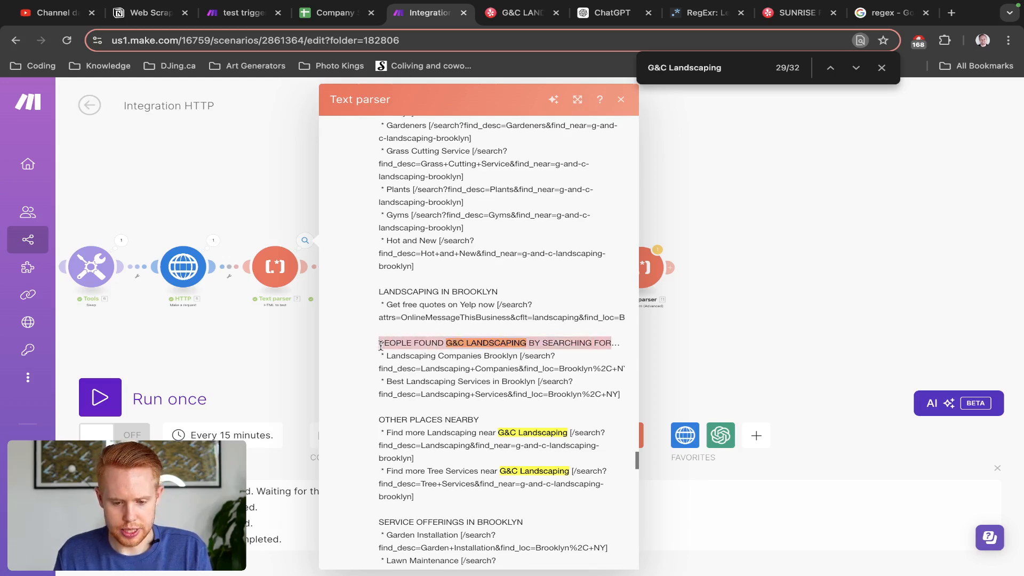
# Step: Switch to ChatGPT and paste the copied heading into a new message, with blank lines above it
pyautogui.hotkey('ctrl', 'Tab')
pyautogui.hotkey('ctrl', 'Tab')
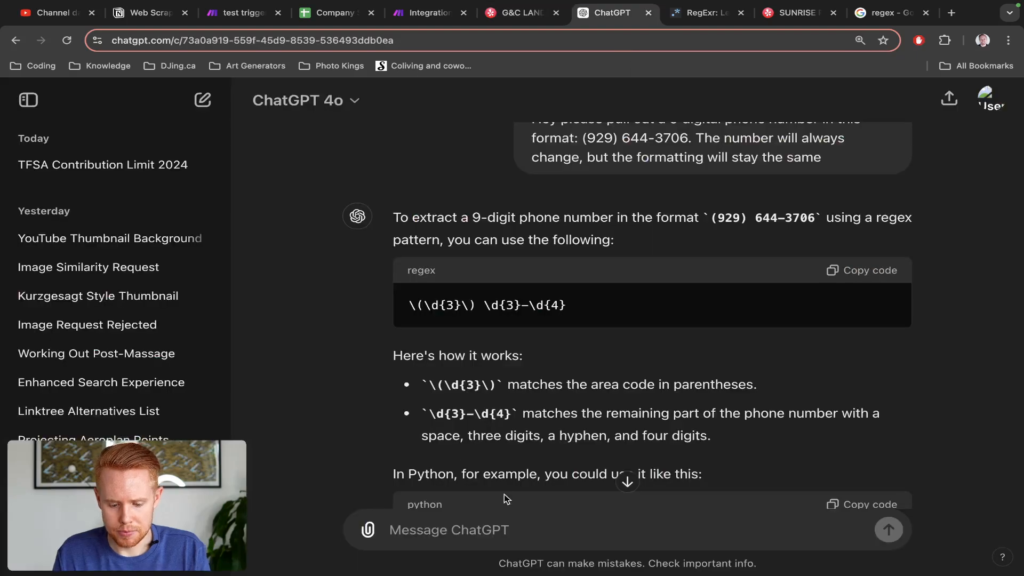
pyautogui.scroll(-5, 503, 465)
pyautogui.click(498, 527)
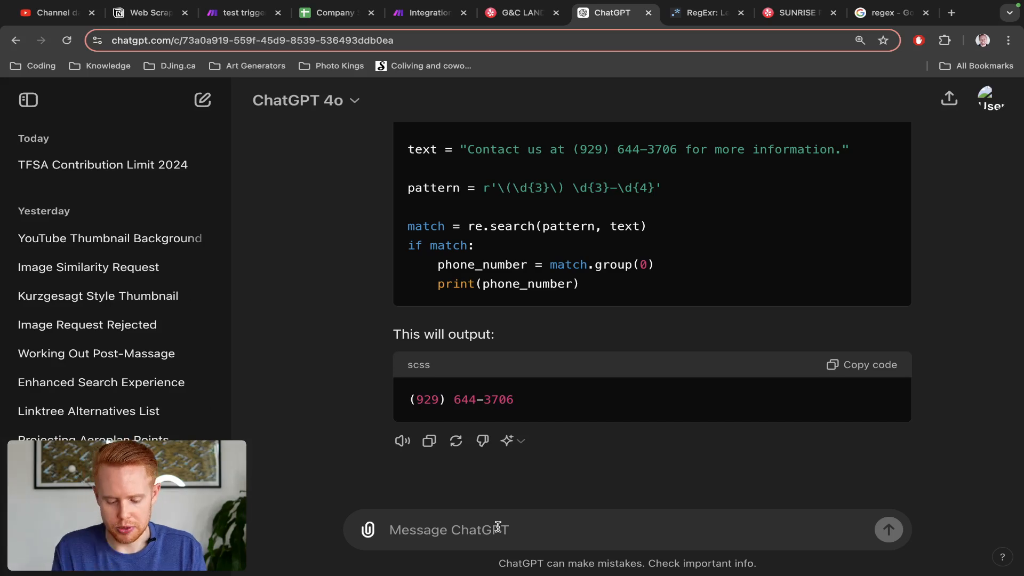
pyautogui.press('super+v')
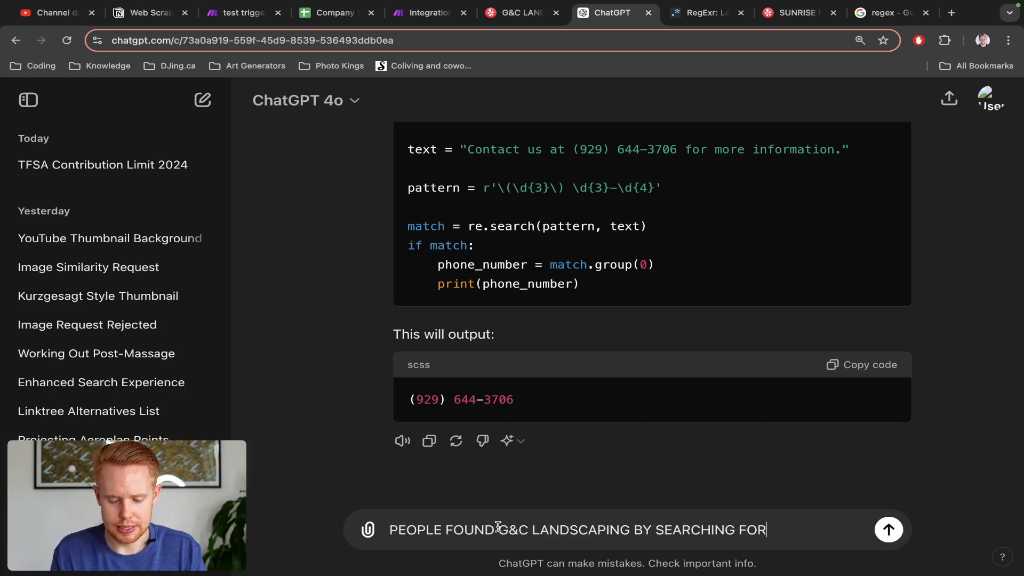
pyautogui.hotkey('shift', 'Return')
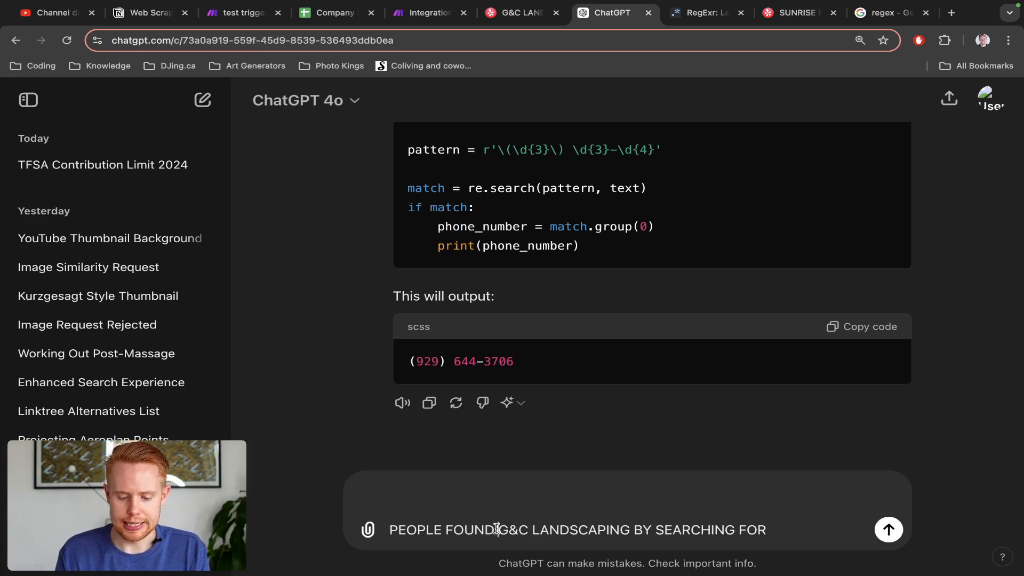
# Step: Highlight the company name and the fixed words around it in the pasted heading to examine the pattern
pyautogui.moveTo(499, 529); pyautogui.dragTo(629, 529)
pyautogui.hotkey('alt', 'shift', 'Right')
pyautogui.hotkey('alt', 'shift', 'Left')
pyautogui.hotkey('alt', 'shift', 'Left')
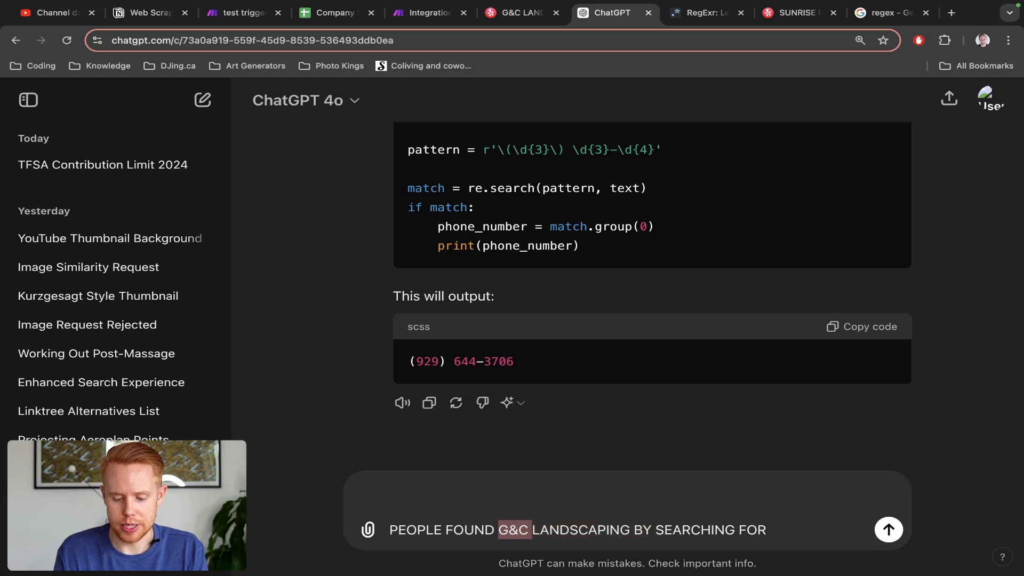
pyautogui.hotkey('alt', 'shift', 'Right')
pyautogui.click(445, 504)
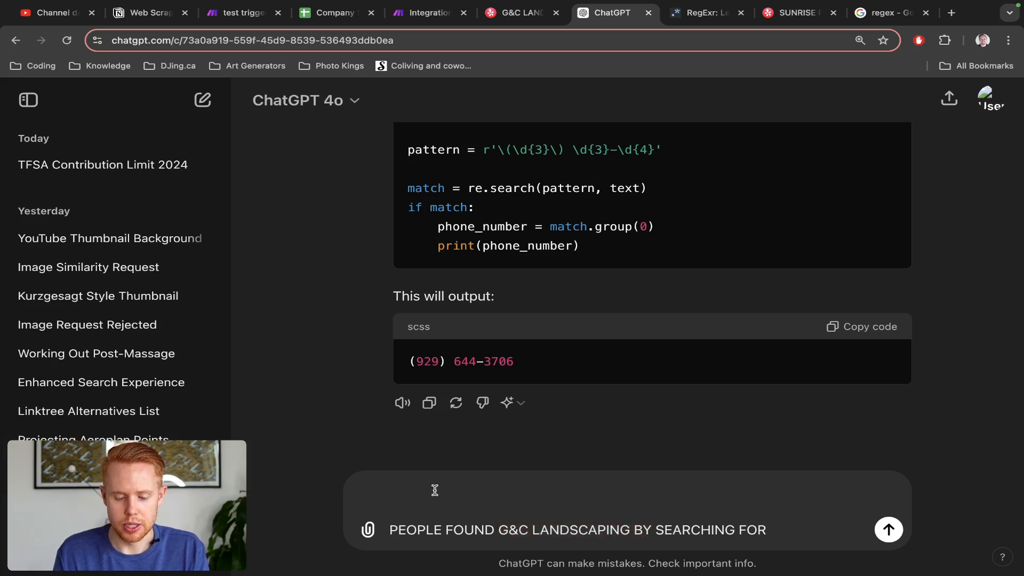
pyautogui.click(498, 529)
pyautogui.hotkey('alt', 'shift', 'Left')
pyautogui.hotkey('alt', 'shift', 'Left')
pyautogui.hotkey('alt', 'Right')
pyautogui.hotkey('alt', 'Right')
pyautogui.hotkey('alt', 'Right')
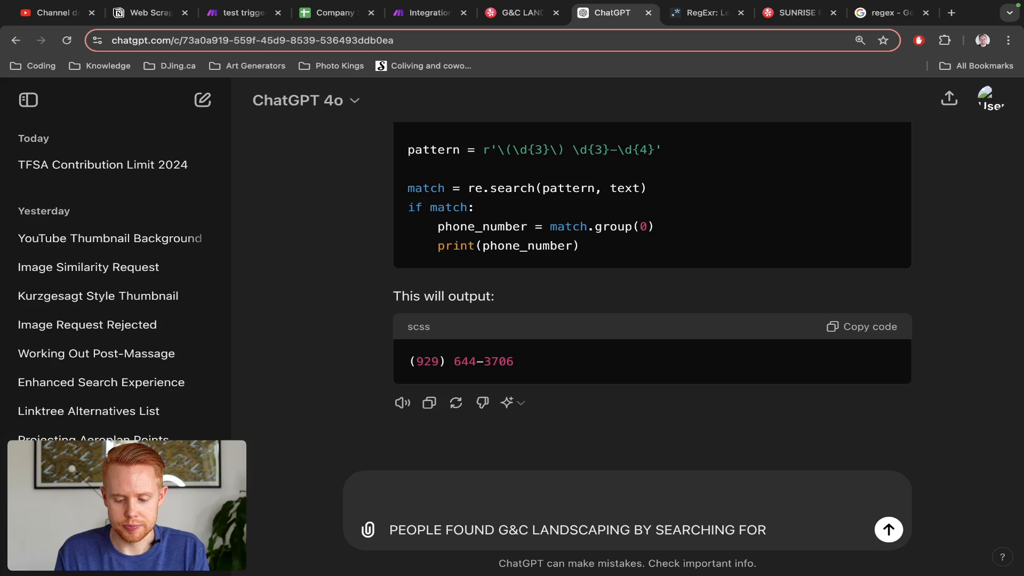
pyautogui.press('shift+super+Right')
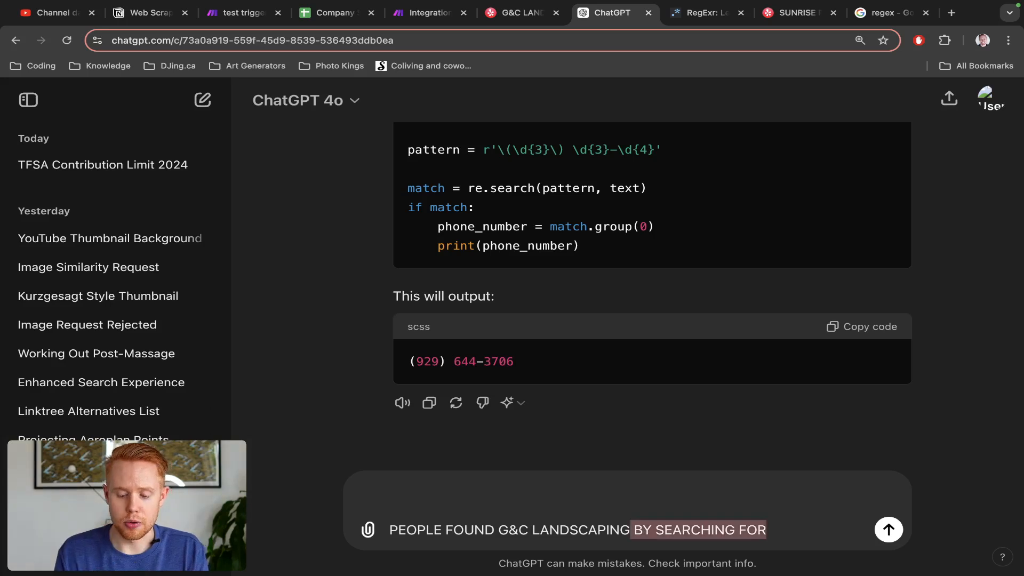
# Step: Copy the whole heading from the message and search the Text parser output in Make for it
pyautogui.press('super+a')
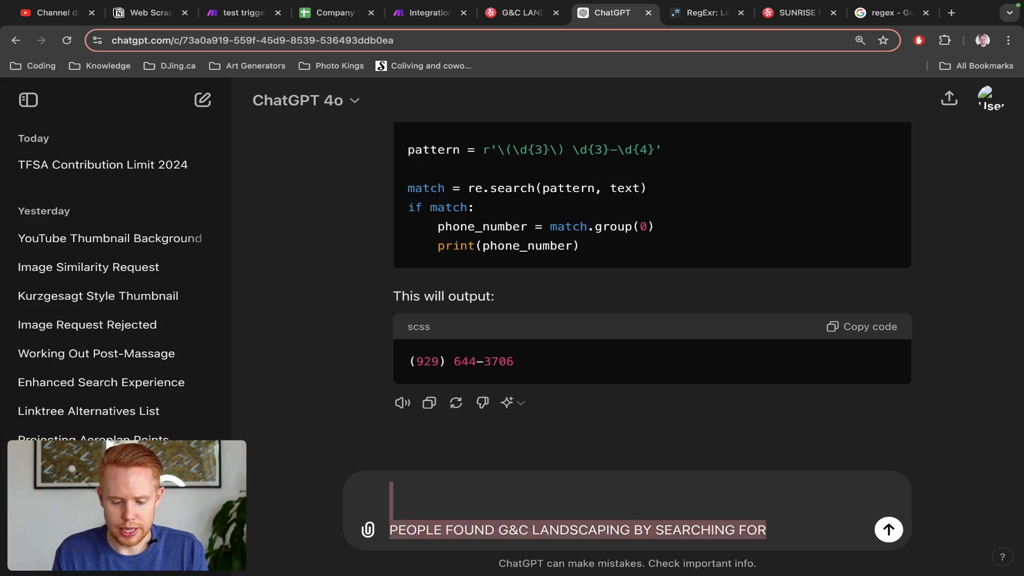
pyautogui.press('Right')
pyautogui.press('shift+super+Left')
pyautogui.press('super+c')
pyautogui.press('super+5')
pyautogui.press('super+f')
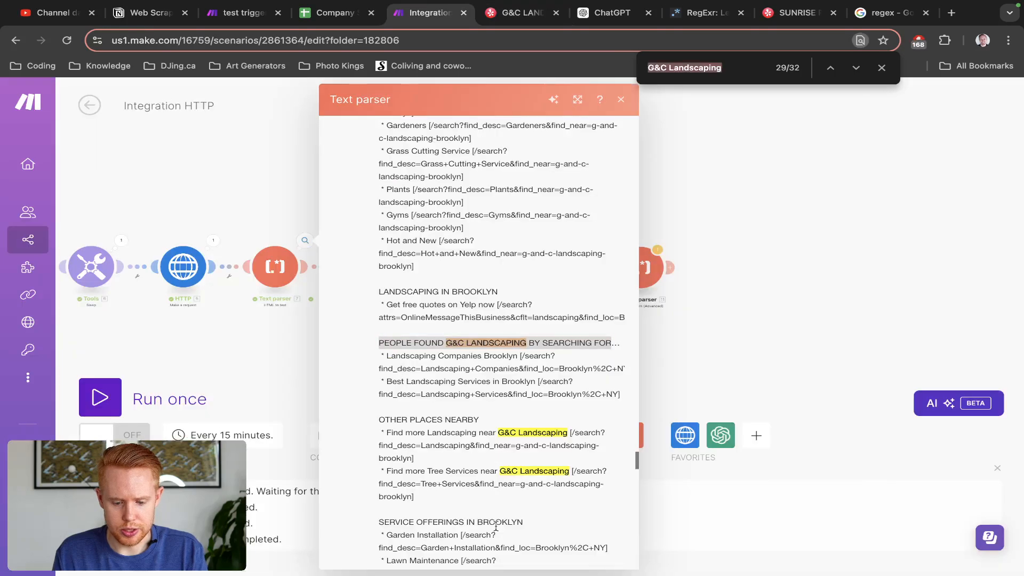
pyautogui.press('super+v')
pyautogui.press('super+a')
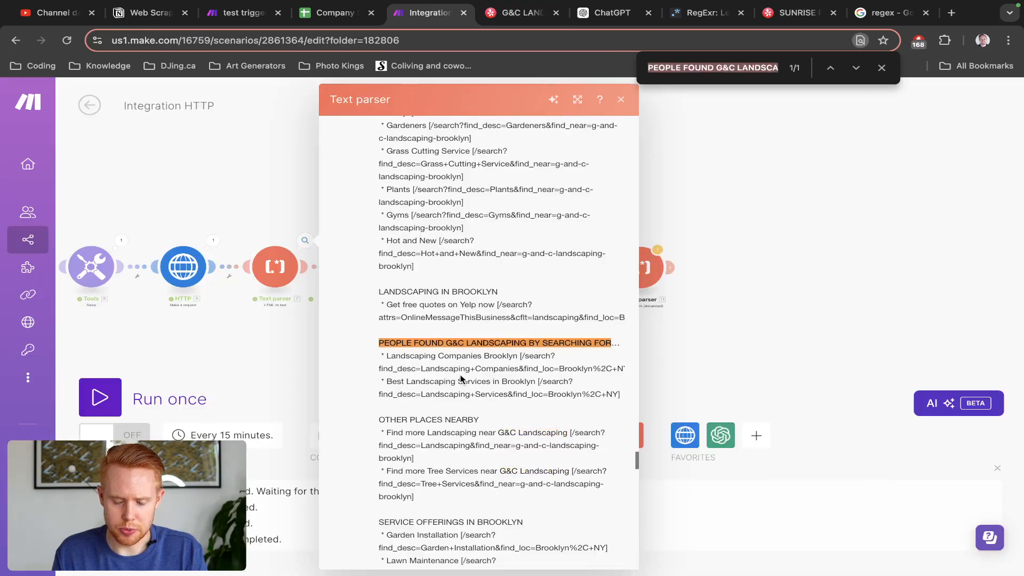
# Step: Return to the ChatGPT message, remove the blank lines above the heading, and start one new line before it
pyautogui.press('super+6')
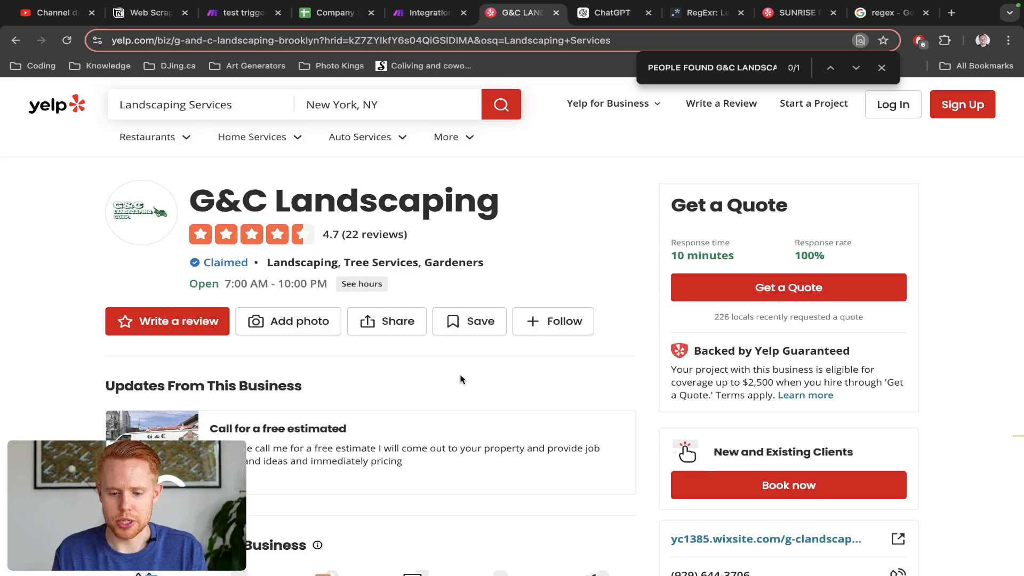
pyautogui.press('super+7')
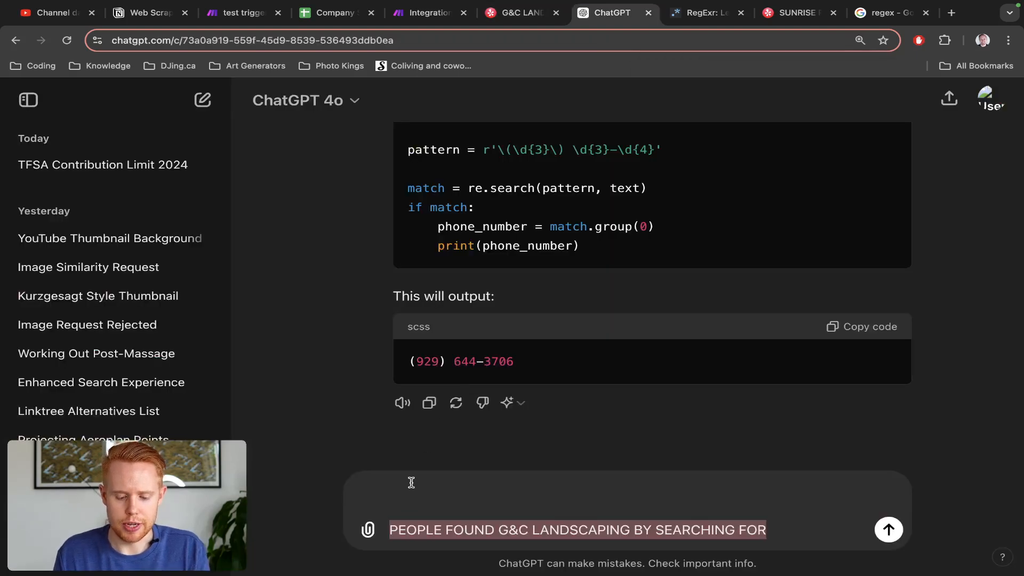
pyautogui.click(390, 527)
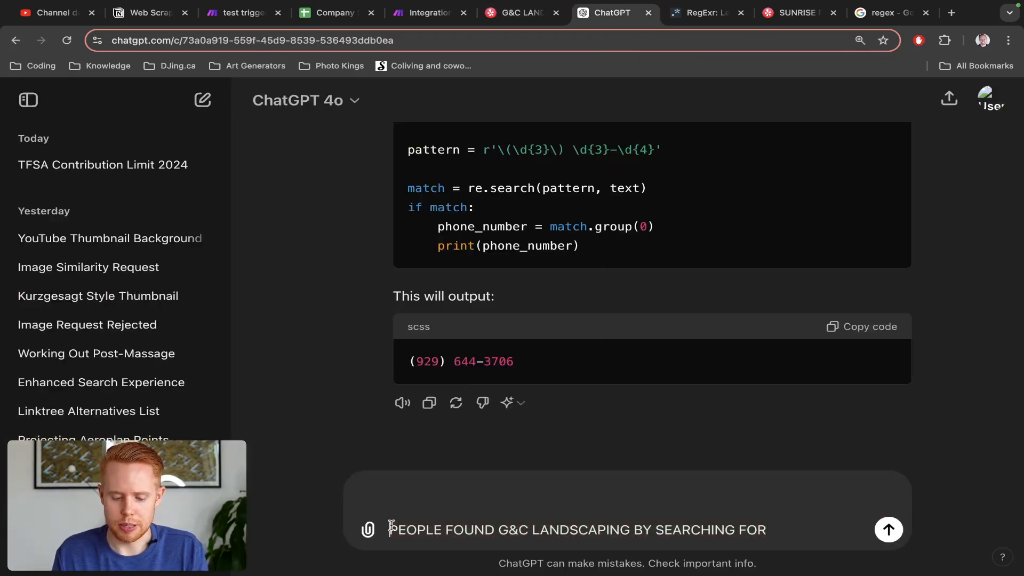
pyautogui.press('BackSpace')
pyautogui.press('BackSpace')
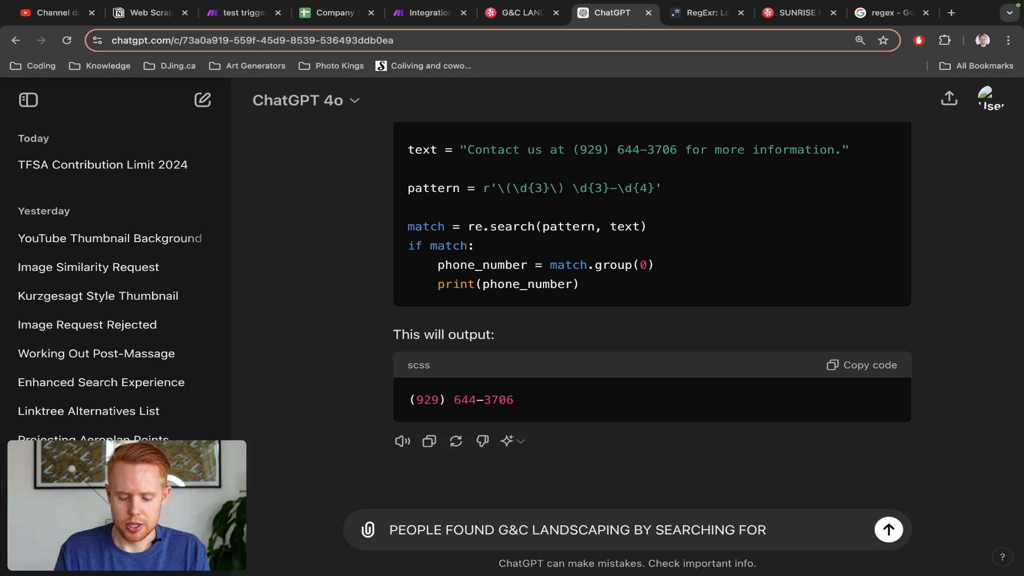
pyautogui.hotkey('shift', 'Return')
pyautogui.press('Up')
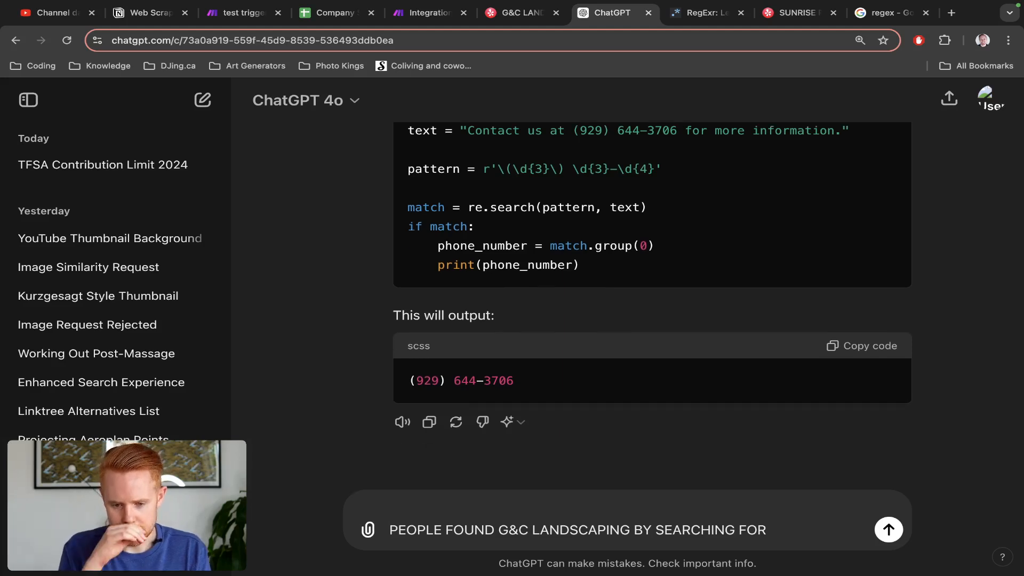
# Step: Begin the prompt above the heading with "To provide a regex formula to pull out a company name."
pyautogui.write('To ')
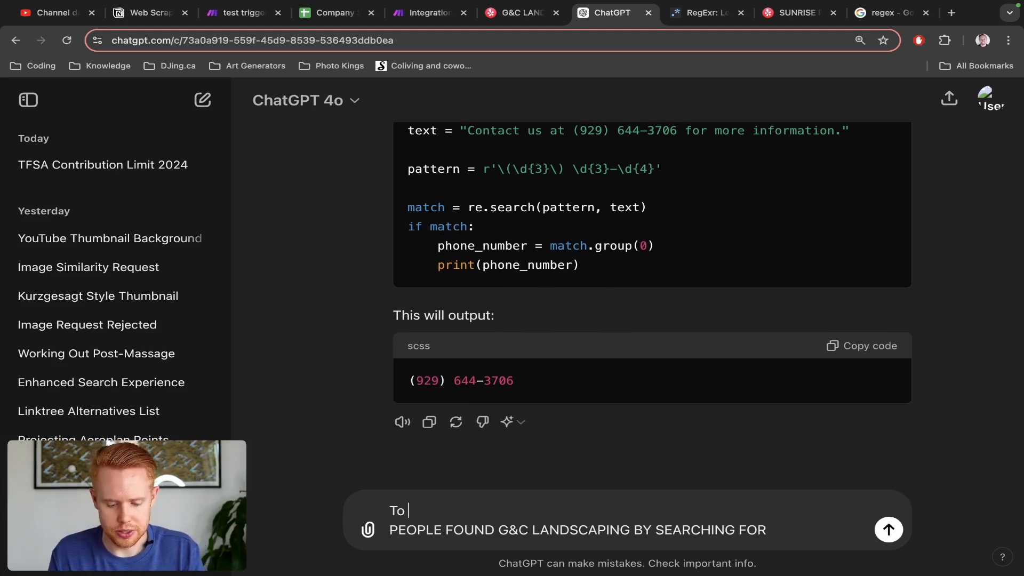
pyautogui.write('provide a r')
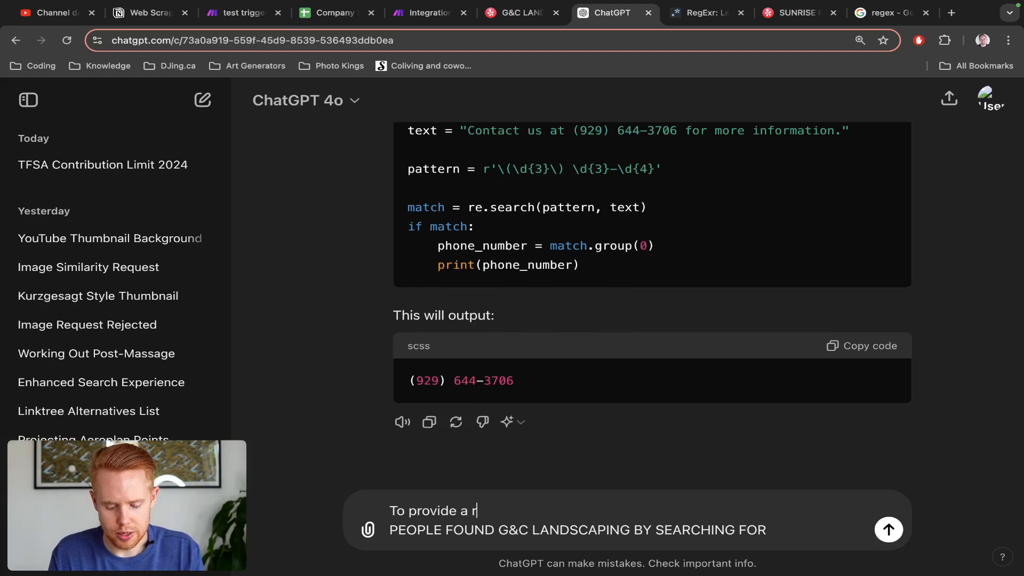
pyautogui.write('egex formul')
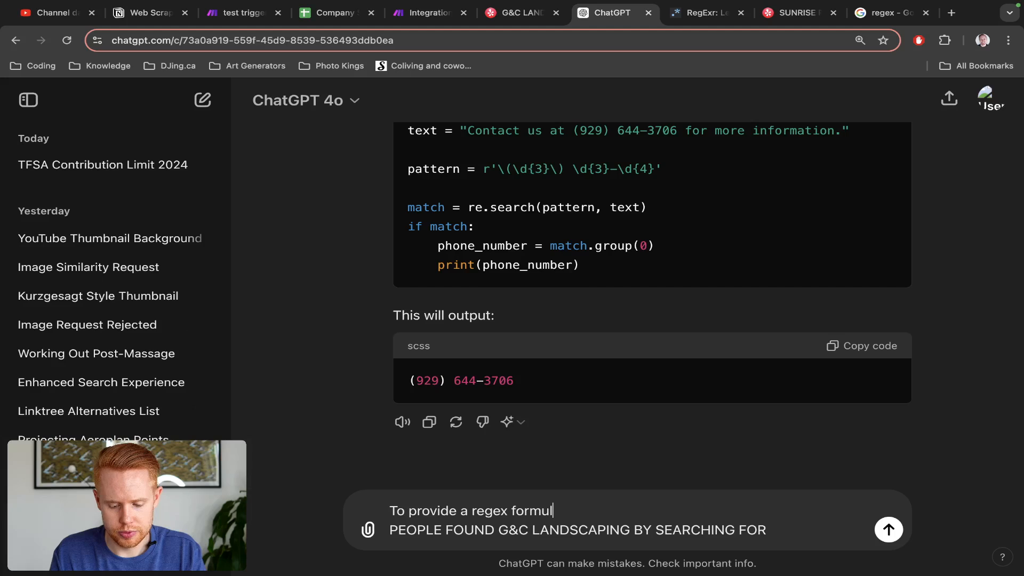
pyautogui.write('a to pull out a')
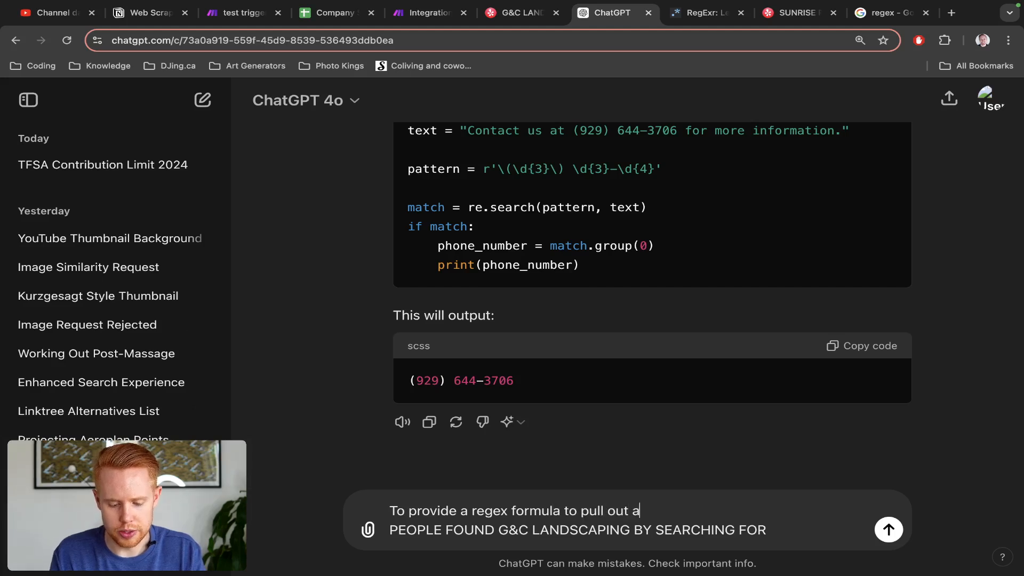
pyautogui.write(' company name. I')
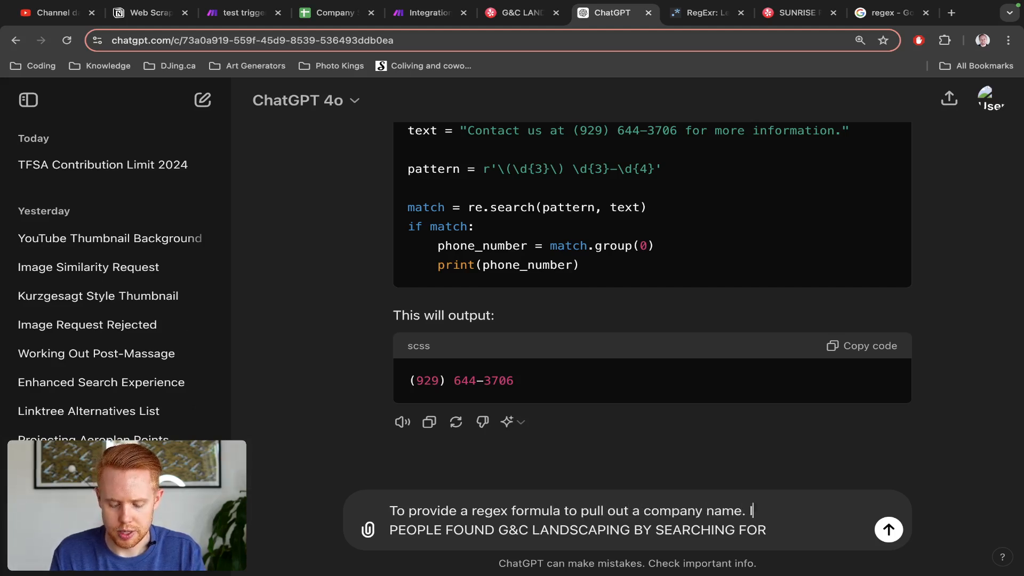
# Step: Continue the ChatGPT prompt with "I want to pull out everything between two points of text."
pyautogui.write(' want to pull out ev')
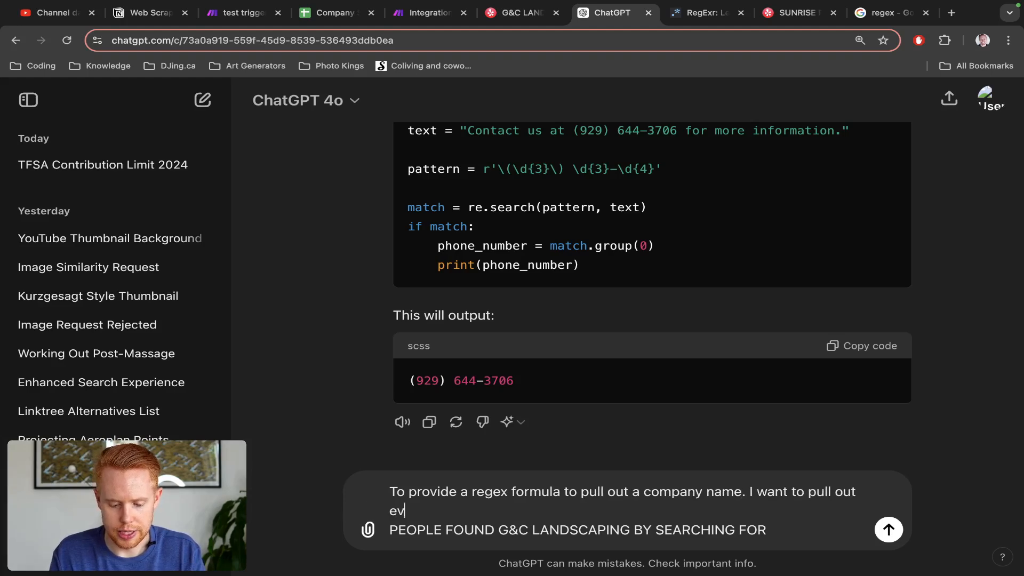
pyautogui.write('erything b')
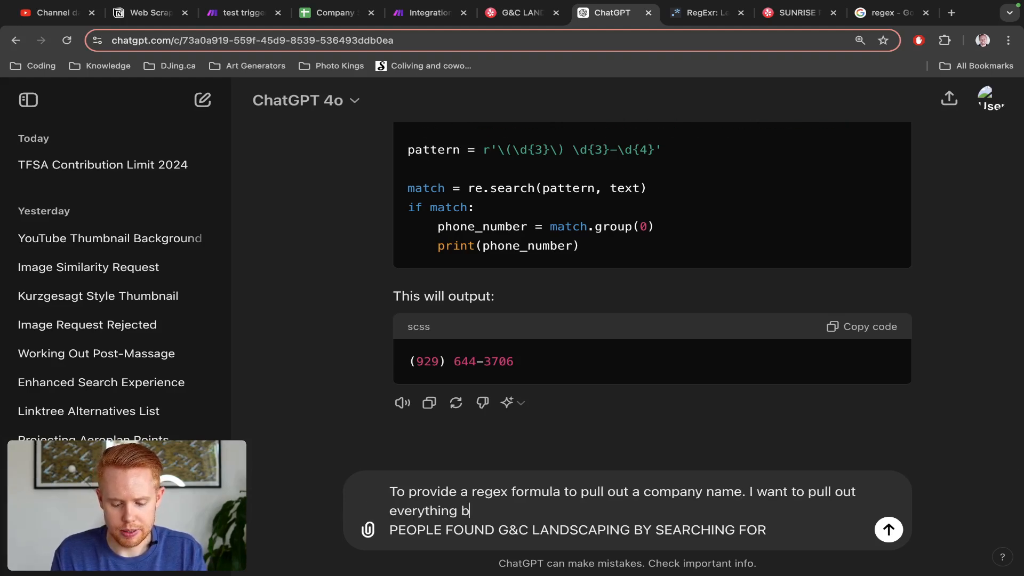
pyautogui.write('etween t')
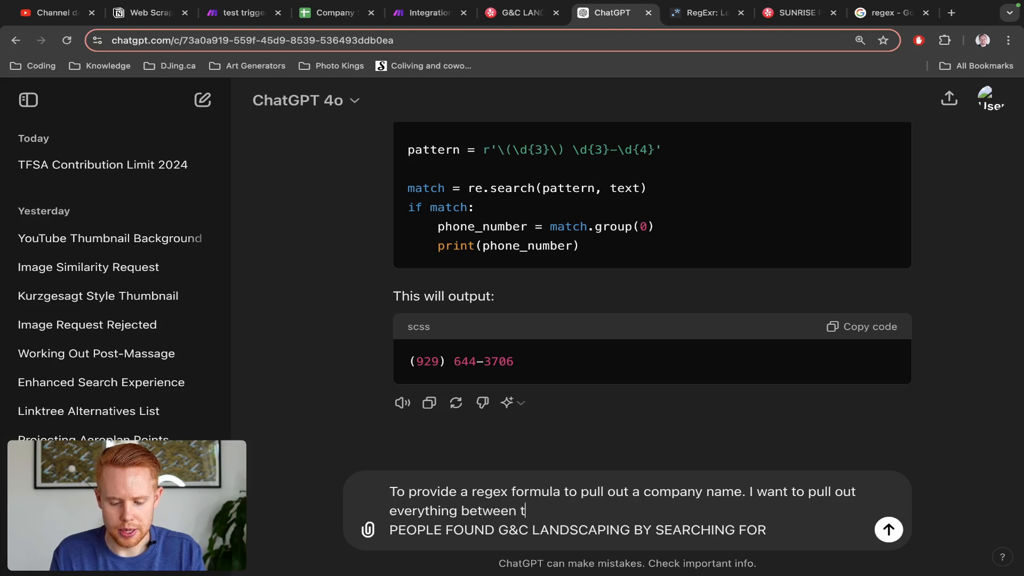
pyautogui.write('wo points of text')
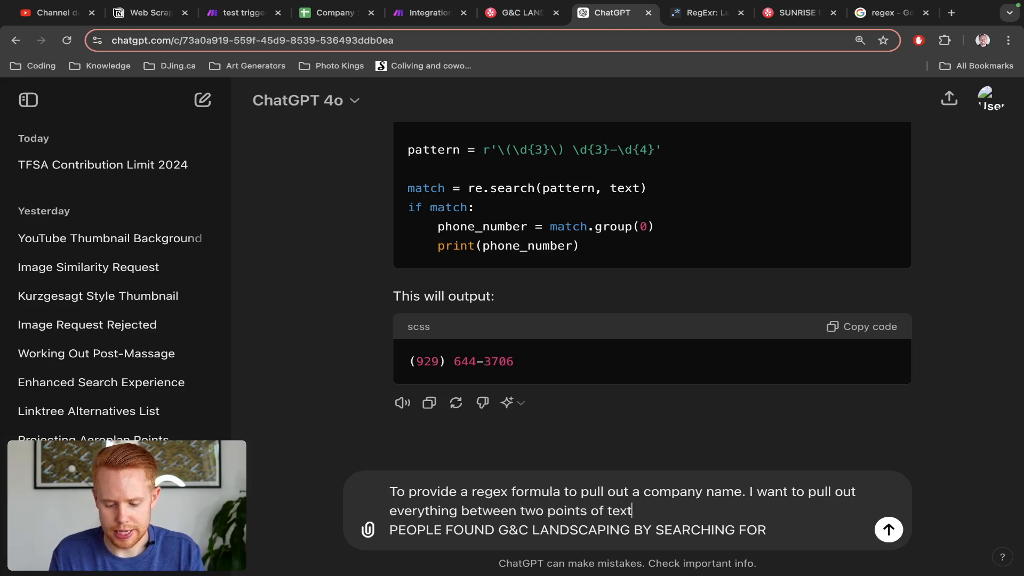
# Step: State in the prompt that the start will be "PEOPLE FOUND" and the end will be "BY SEARCHING FOR"
pyautogui.write('. The sta')
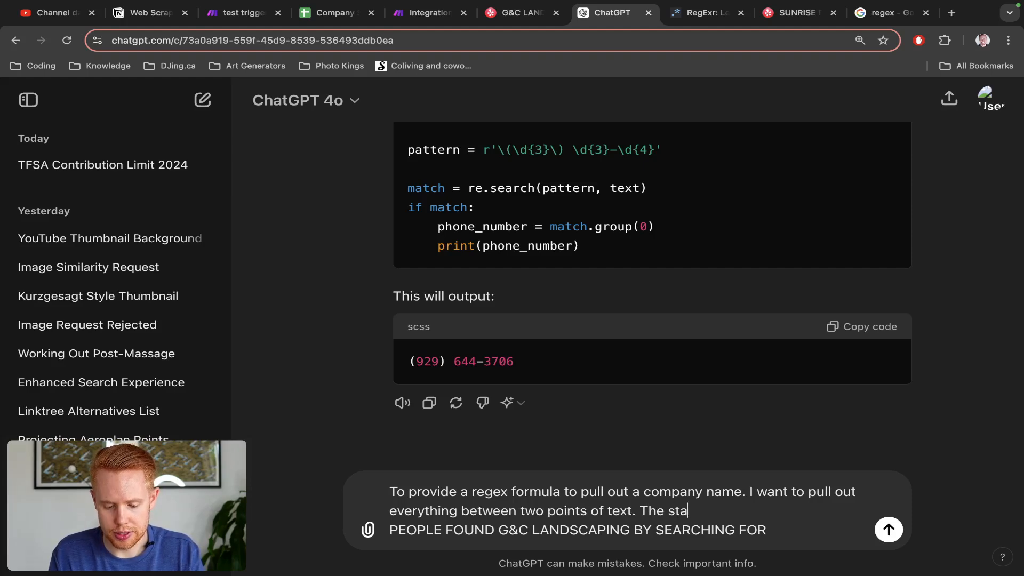
pyautogui.write('rt will be "')
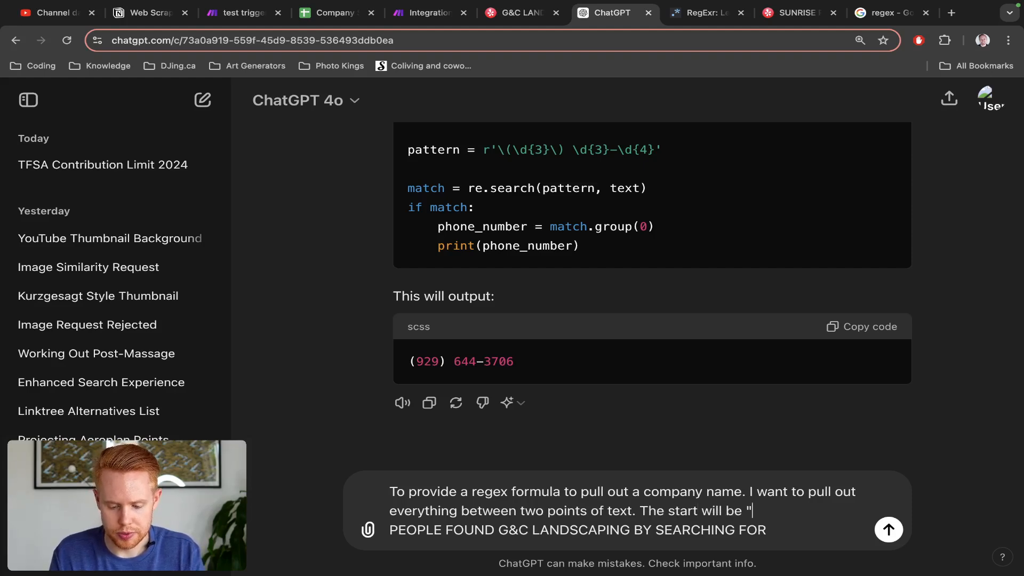
pyautogui.write('PEOPLE FOUND')
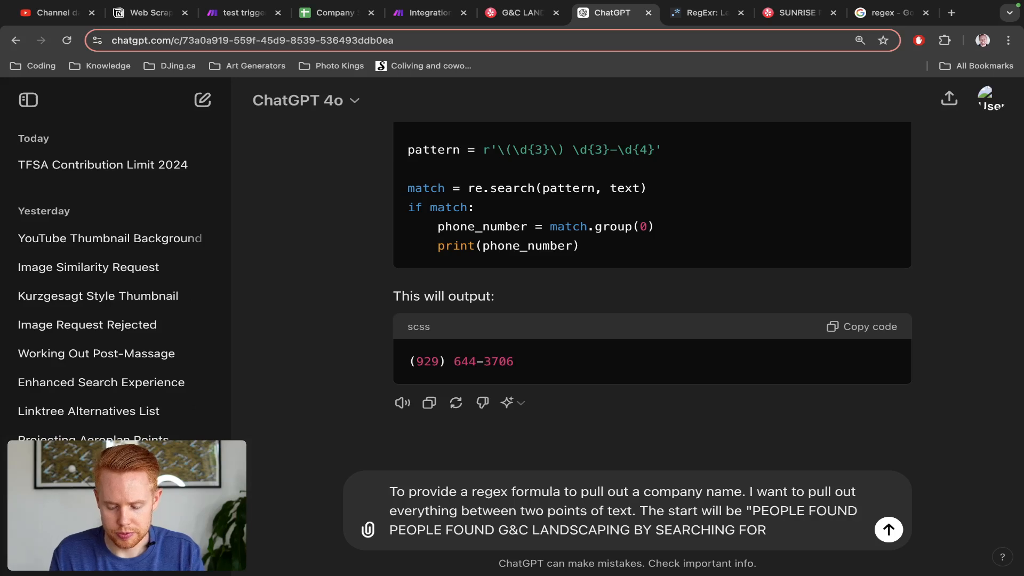
pyautogui.write('", and the end wi')
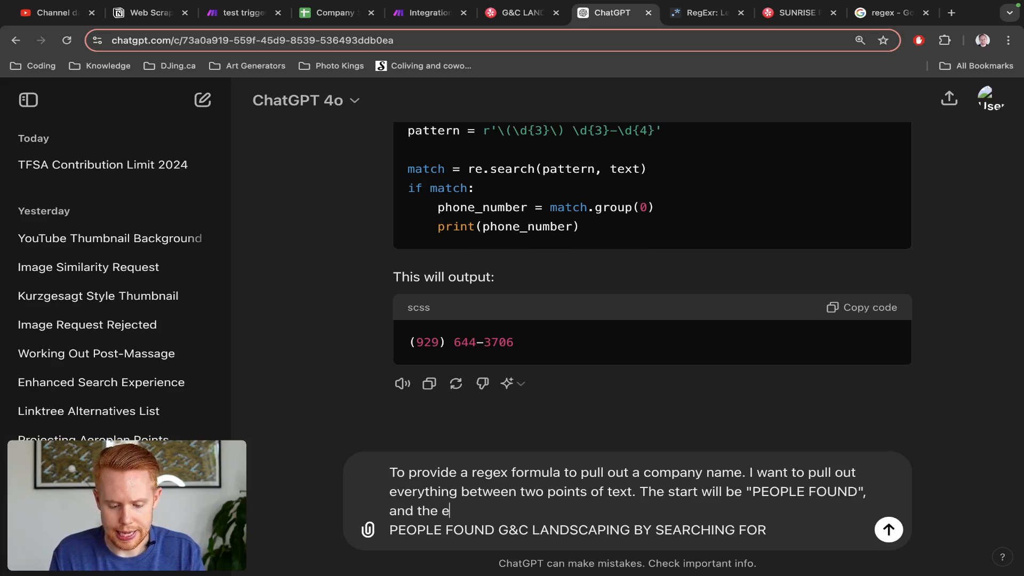
pyautogui.write('ll be "')
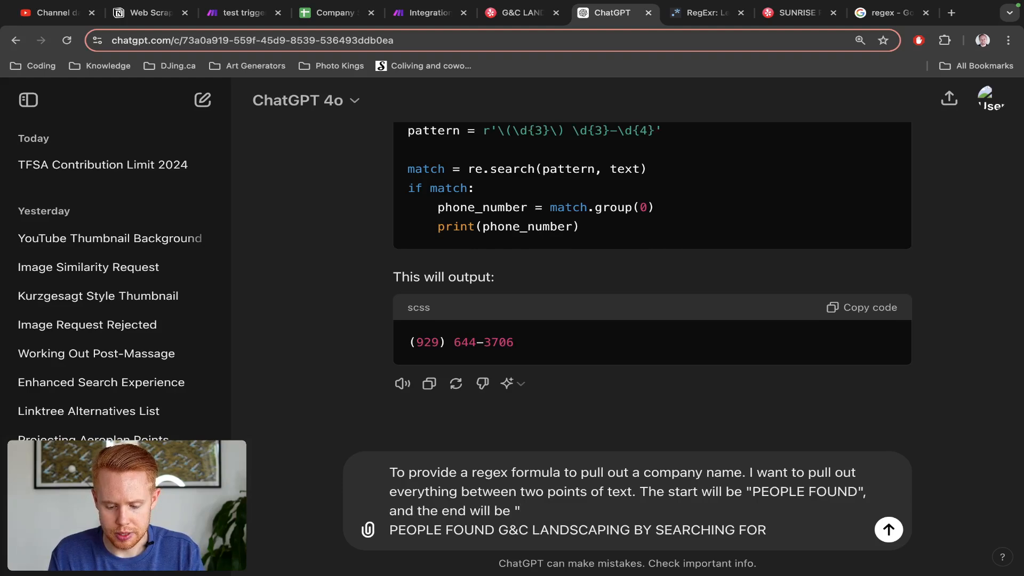
pyautogui.write('BY SEARCHING FO')
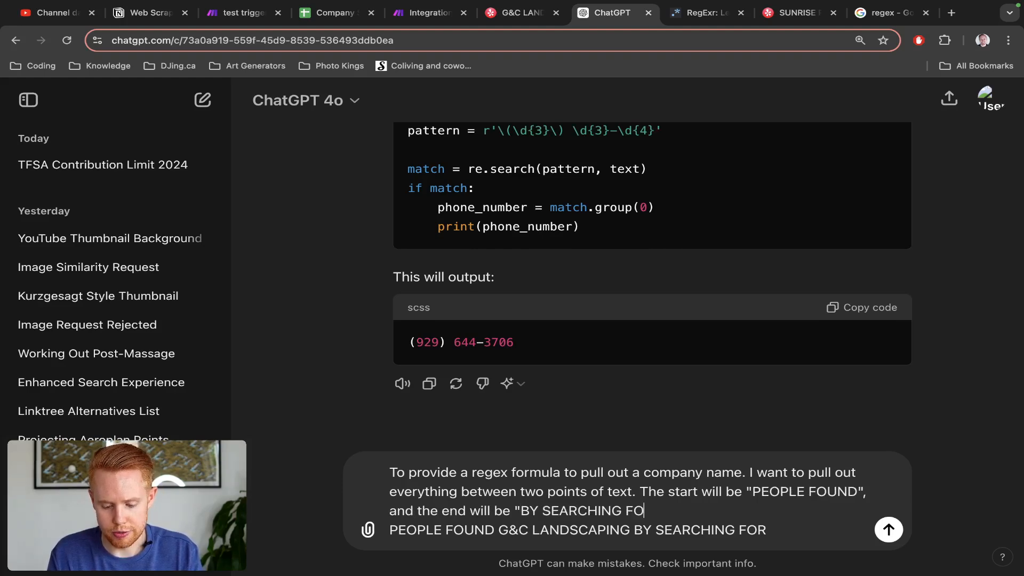
# Step: Add that the result will always change, but in this instance, should be G&C LANDSCAPING, copying the name from the pasted heading
pyautogui.write('R". The resul in')
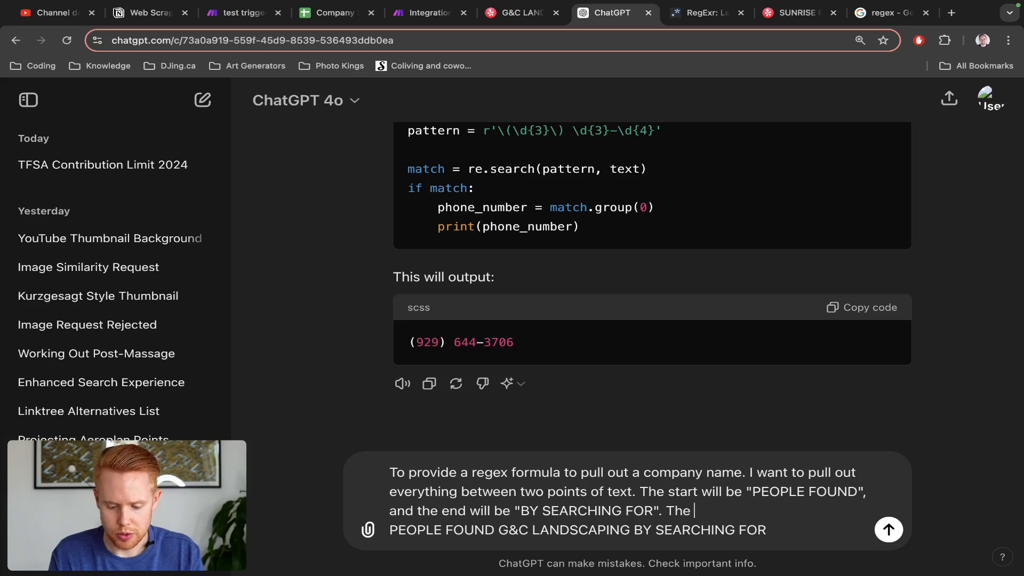
pyautogui.press('BackSpace')
pyautogui.press('BackSpace')
pyautogui.press('BackSpace')
pyautogui.press('BackSpace')
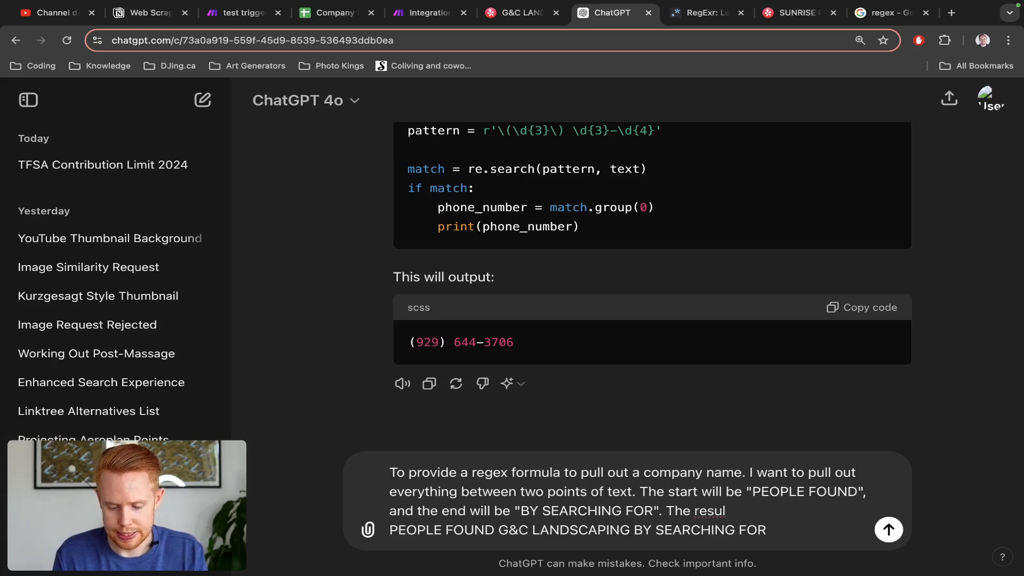
pyautogui.write('t will always ch')
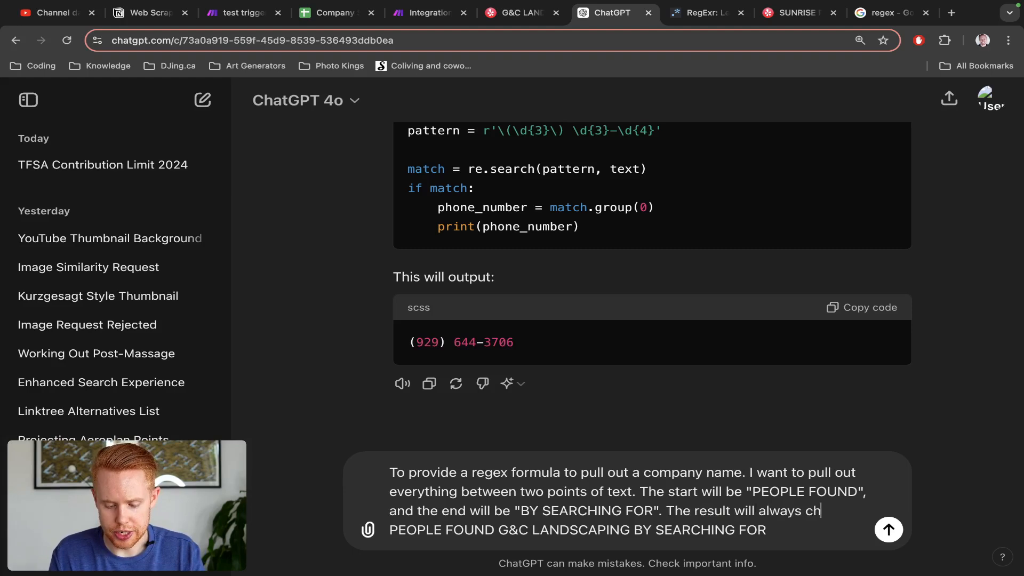
pyautogui.write('ange, but in this insta')
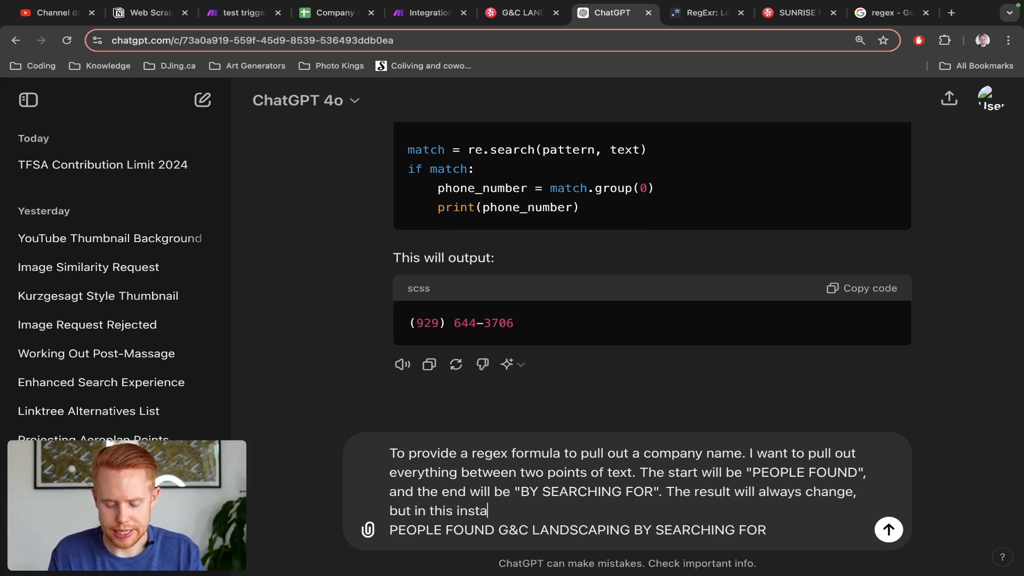
pyautogui.write('nce, should be')
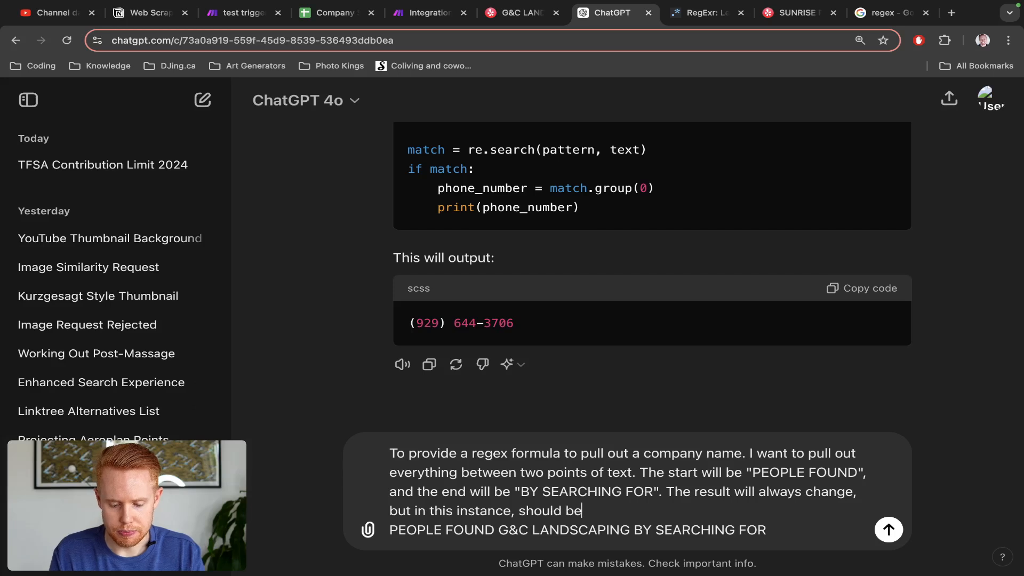
pyautogui.moveTo(630, 529); pyautogui.dragTo(498, 529)
pyautogui.press('super+c')
pyautogui.click(495, 510)
pyautogui.press('super+v')
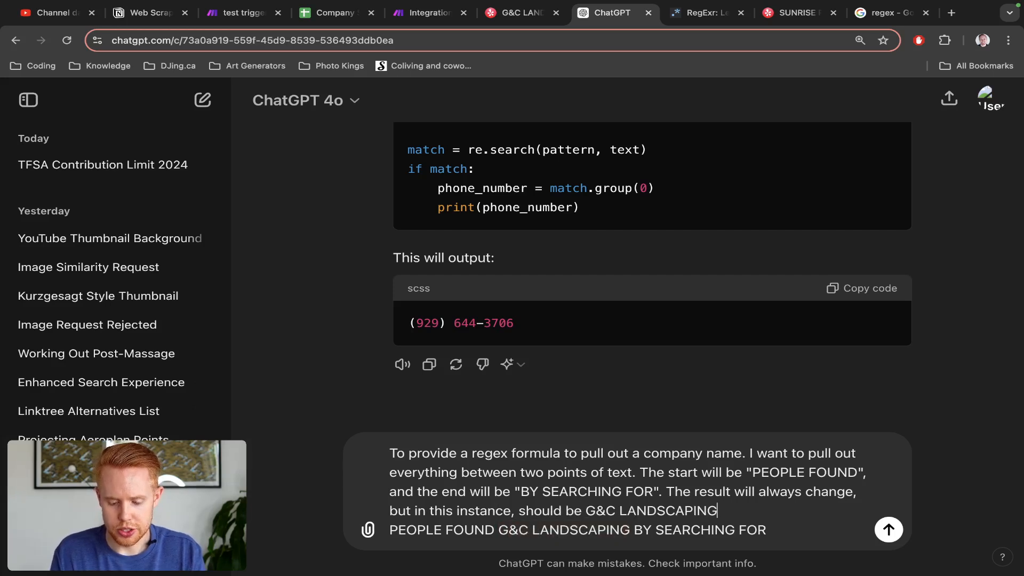
# Step: Introduce the heading with "Here's an example of what the text is that you'd find that you need to use regex on:" and send the prompt
pyautogui.write('. Here')
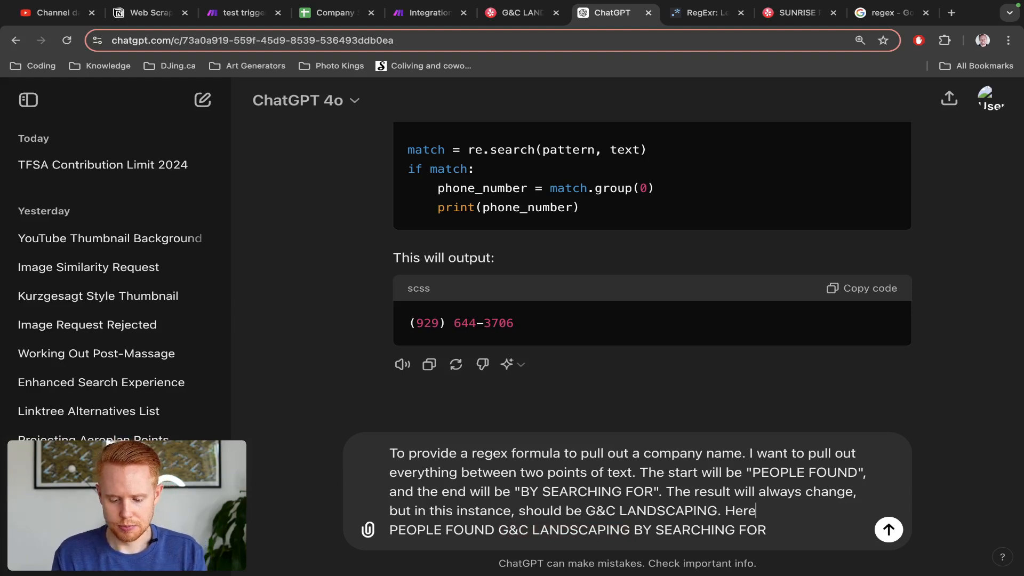
pyautogui.write("'s an example of ")
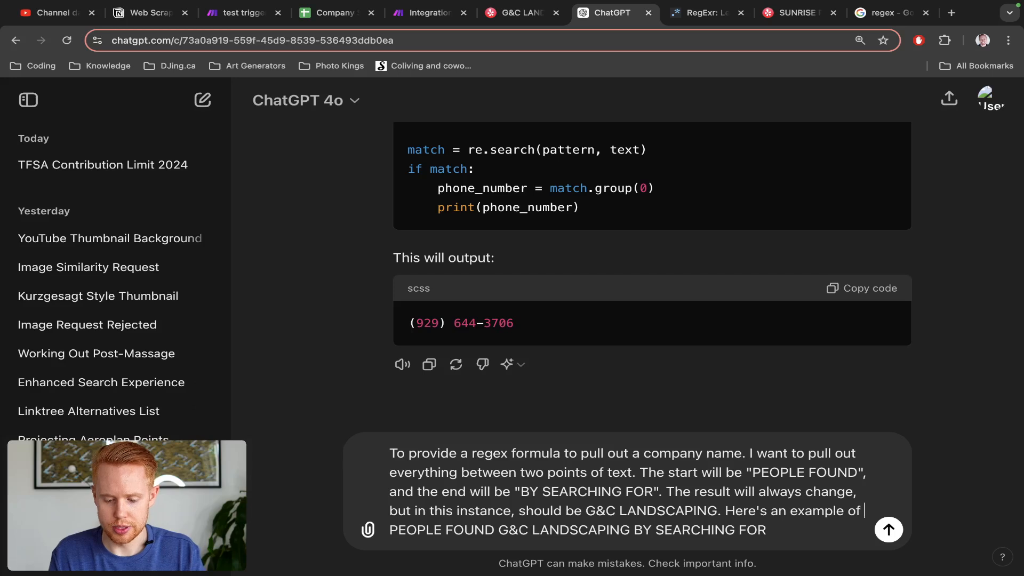
pyautogui.write('what the text ')
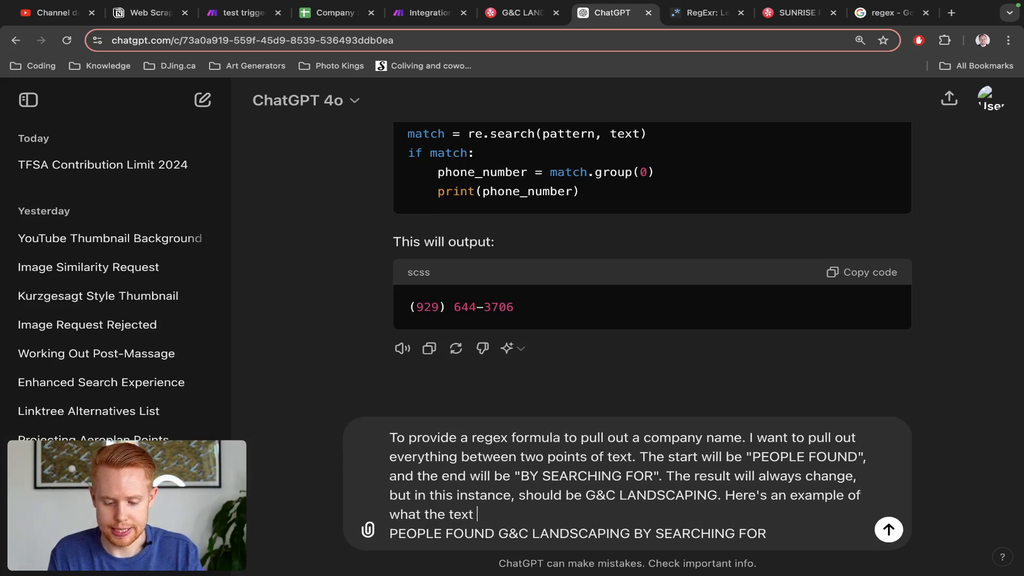
pyautogui.write("is that you'd find")
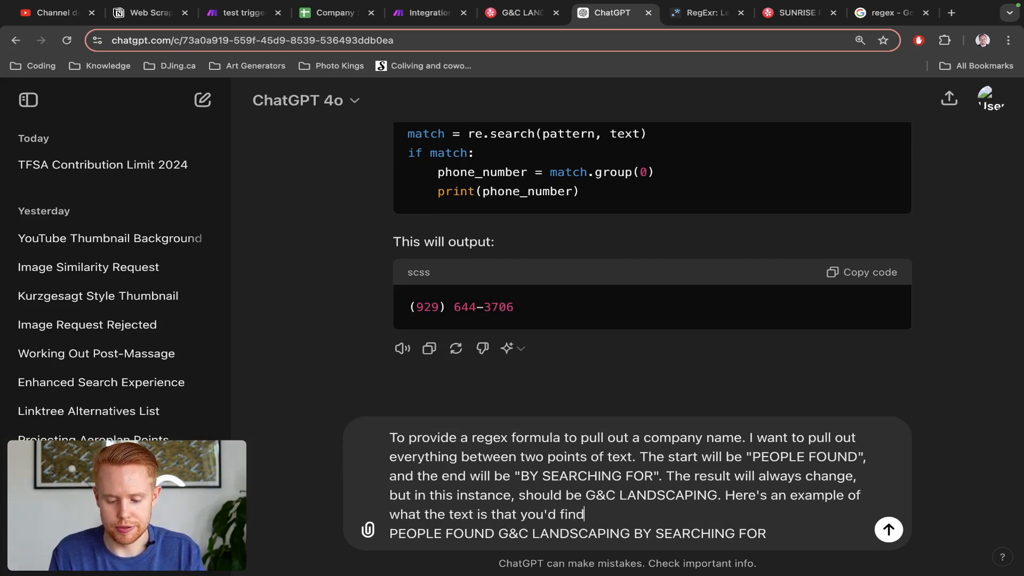
pyautogui.write(' that you need to use re')
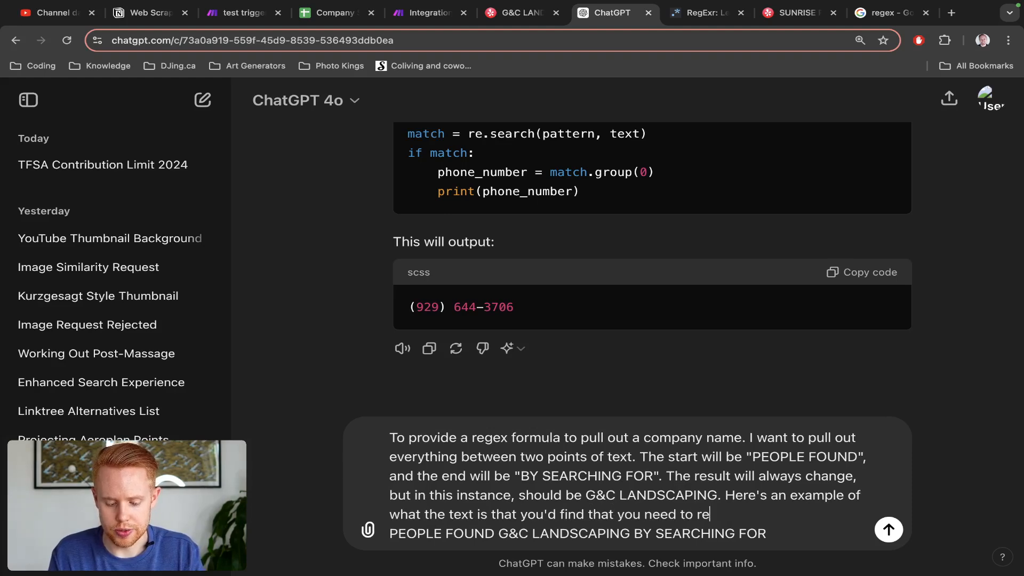
pyautogui.write('gex on:')
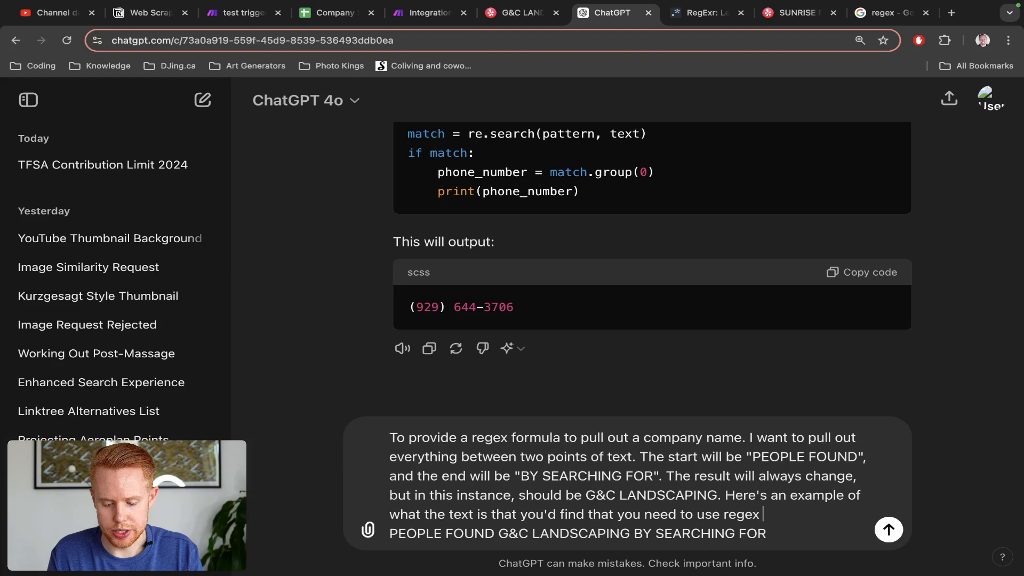
pyautogui.press('Return')
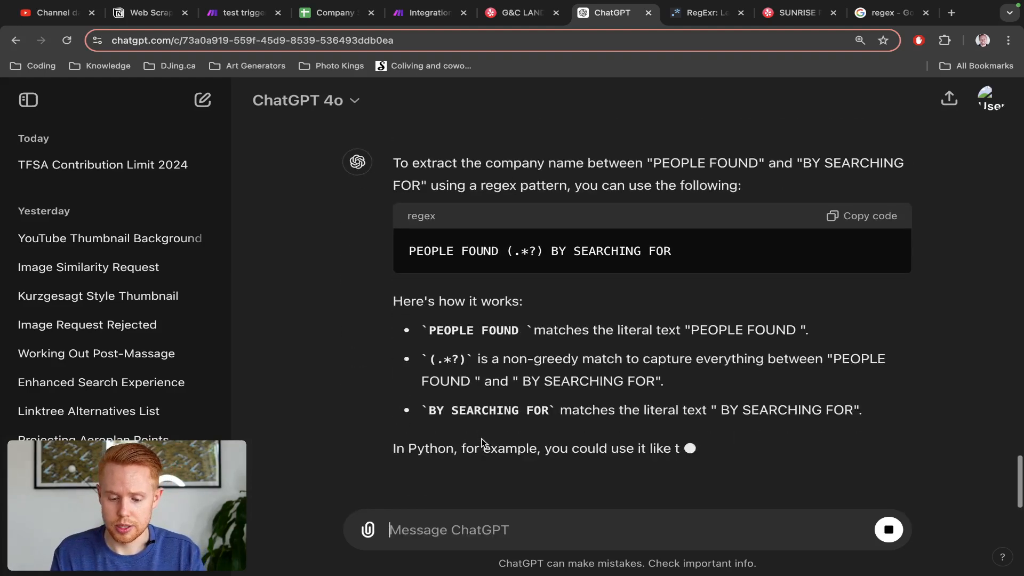
# Step: Copy the company name regex from ChatGPT's answer and return to the Integration HTTP scenario in Make
pyautogui.scroll(2, 826, 261)
pyautogui.click(848, 261)
pyautogui.hotkey('ctrl', 'shift', 'Tab')
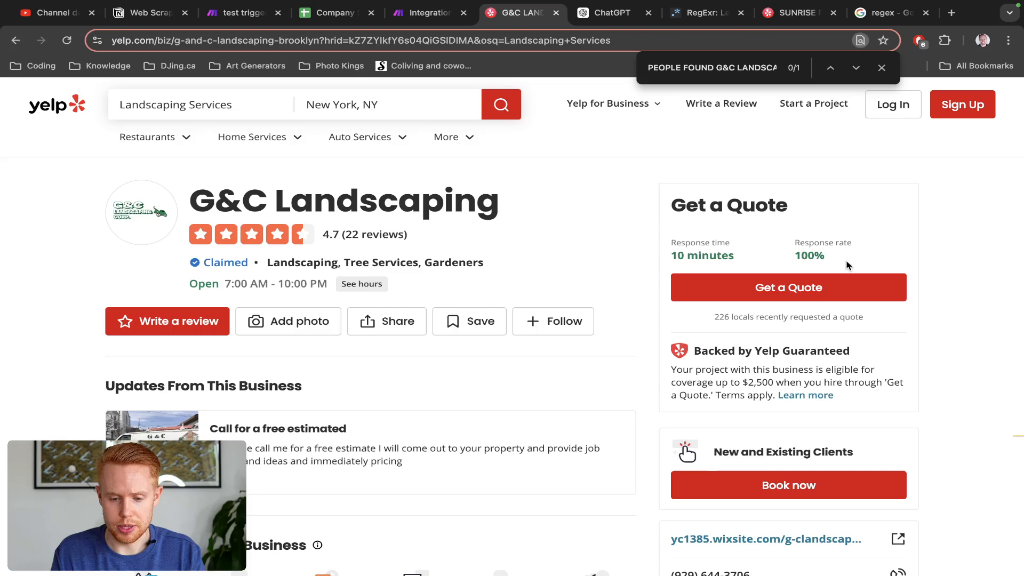
pyautogui.hotkey('ctrl', 'shift', 'Tab')
pyautogui.click(750, 282)
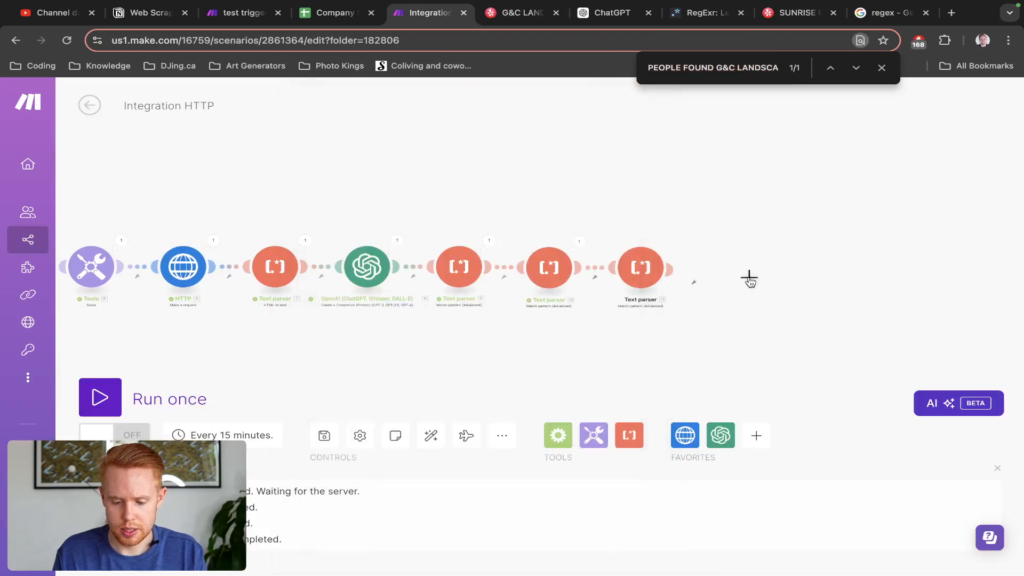
pyautogui.click(748, 276)
pyautogui.click(827, 230)
# Step: Replace the last Text parser module's pattern with "PEOPLE FOUND (.*?) BY SEARCHING FOR" and save the module
pyautogui.click(641, 267)
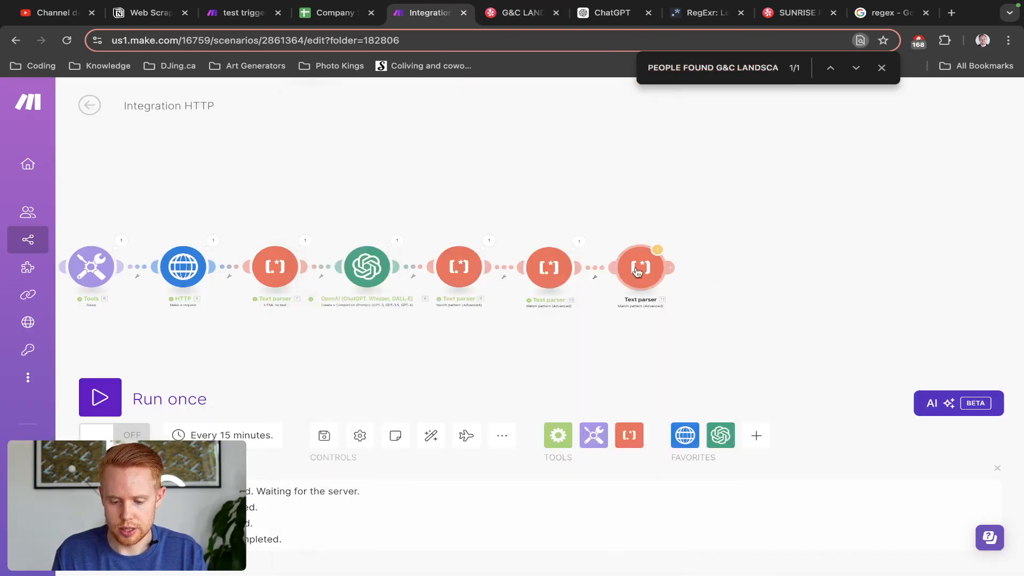
pyautogui.click(773, 488)
pyautogui.hotkey('ctrl', 'a')
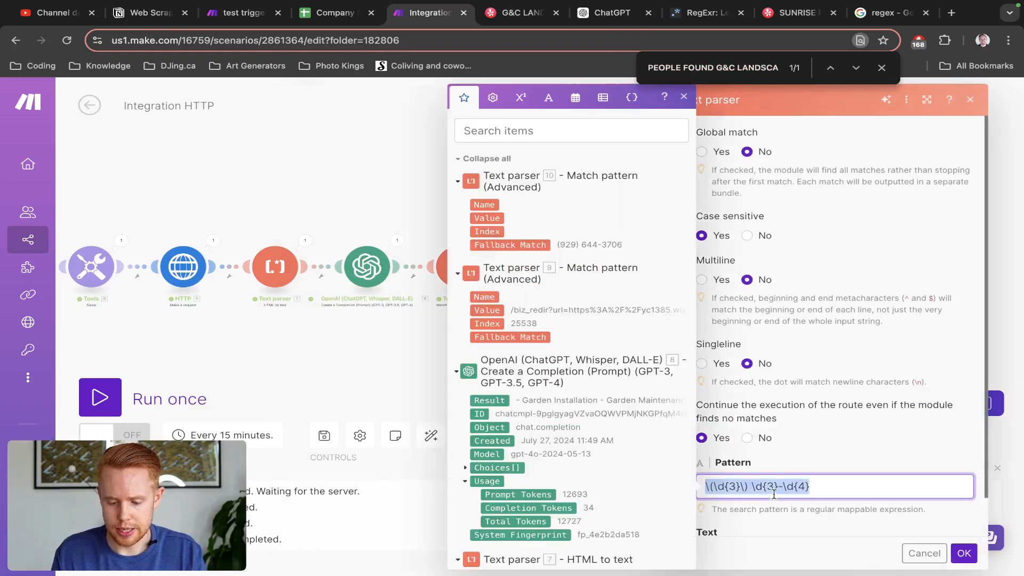
pyautogui.hotkey('ctrl', 'v')
pyautogui.press('BackSpace')
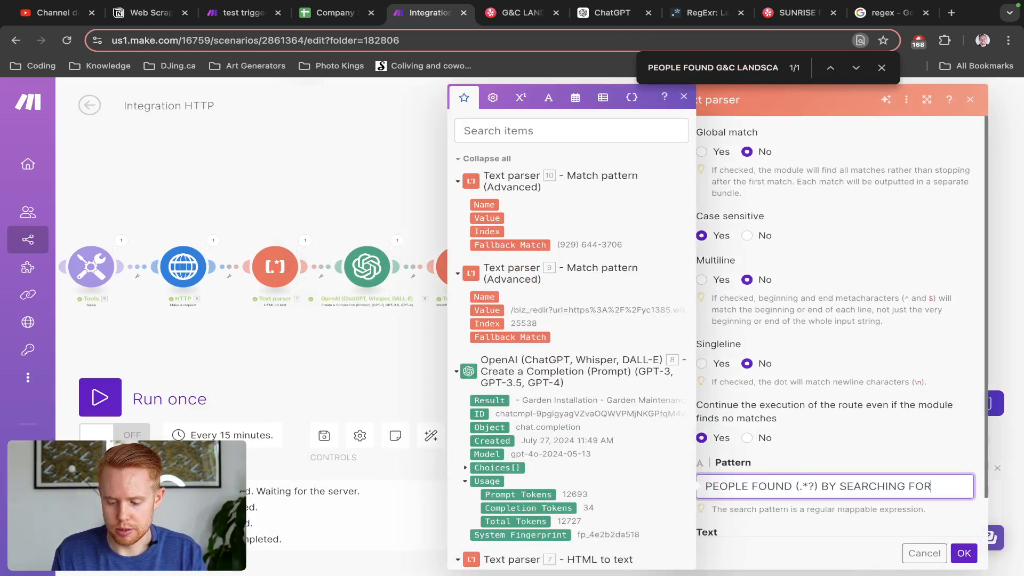
pyautogui.click(952, 556)
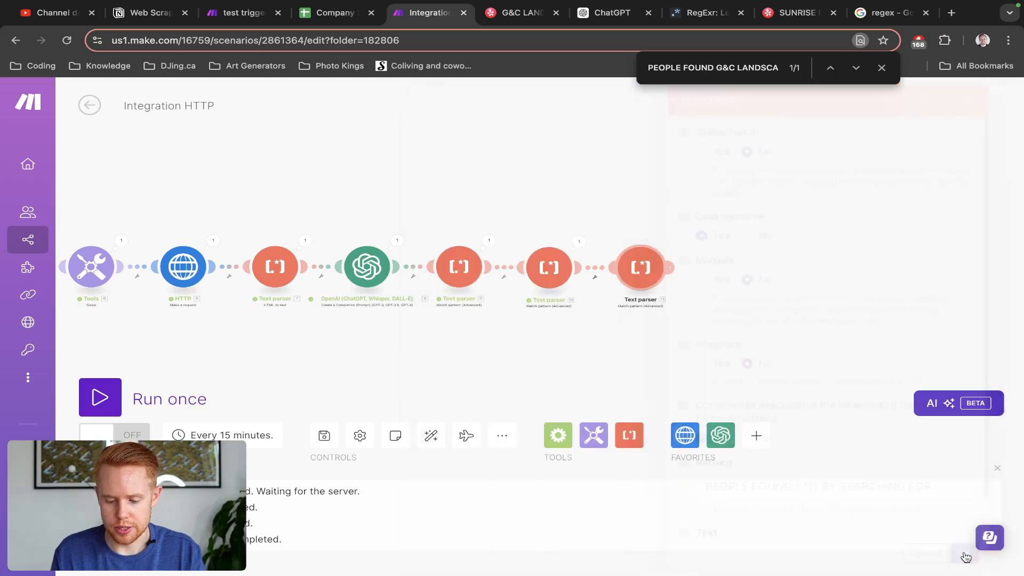
# Step: Run the scenario once and open the operation details of the first Match pattern Text parser after the OpenAI module
pyautogui.click(101, 405)
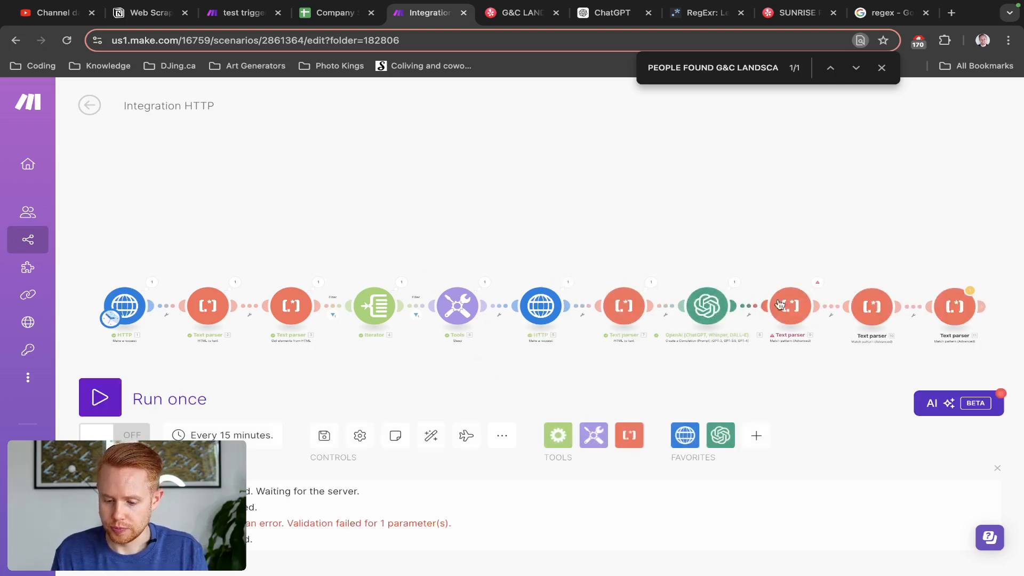
pyautogui.hscroll(7, 869, 219)
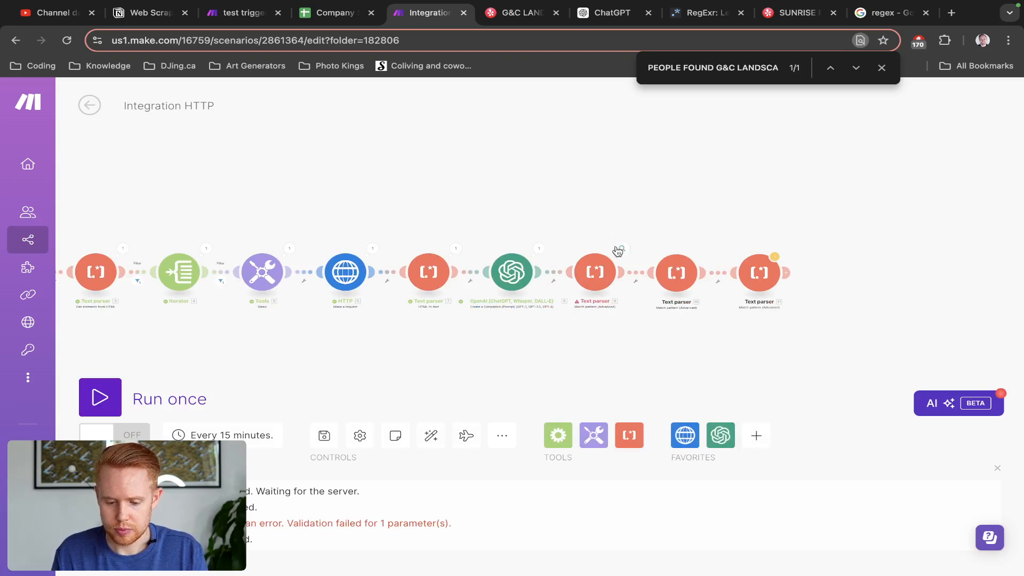
pyautogui.click(619, 249)
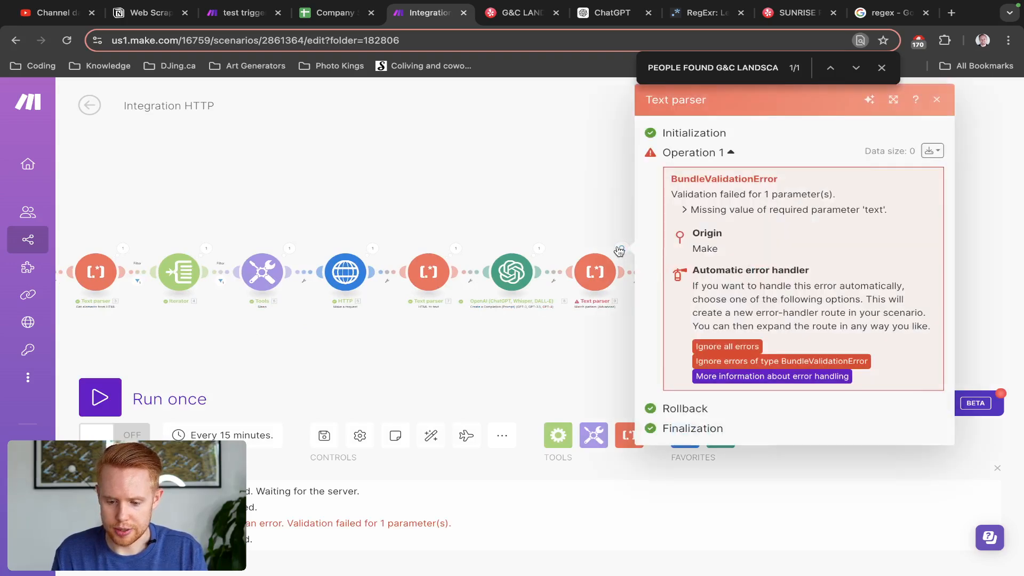
# Step: Check that Text parser's pattern and text settings, close them without changes, and run the scenario once more
pyautogui.click(597, 281)
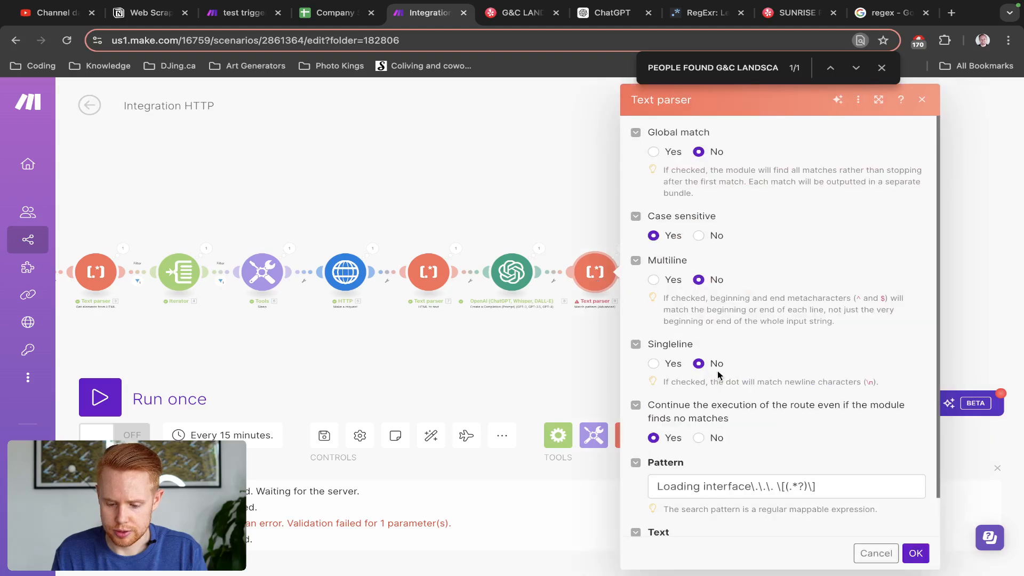
pyautogui.scroll(-1, 718, 371)
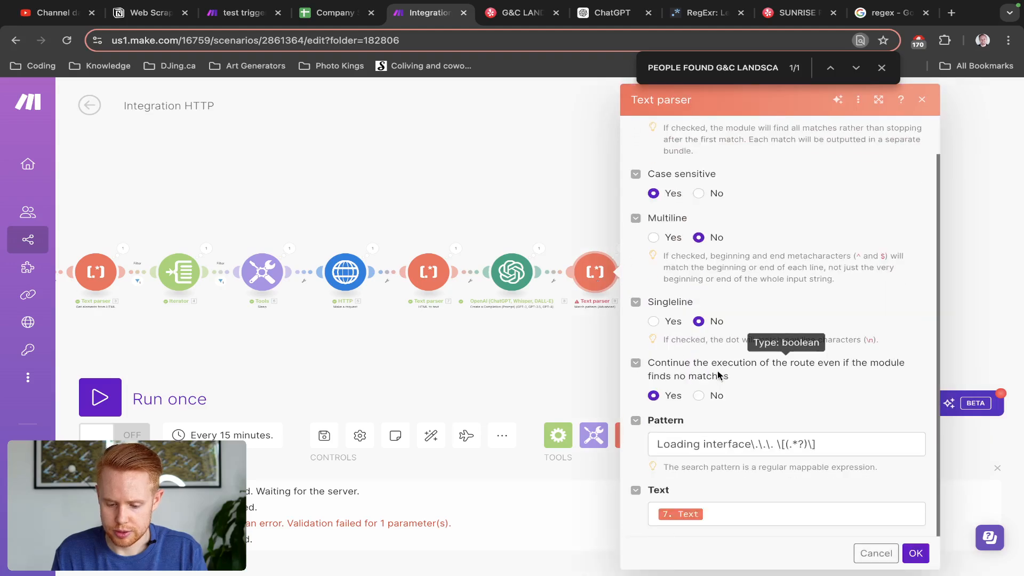
pyautogui.click(856, 550)
pyautogui.click(109, 403)
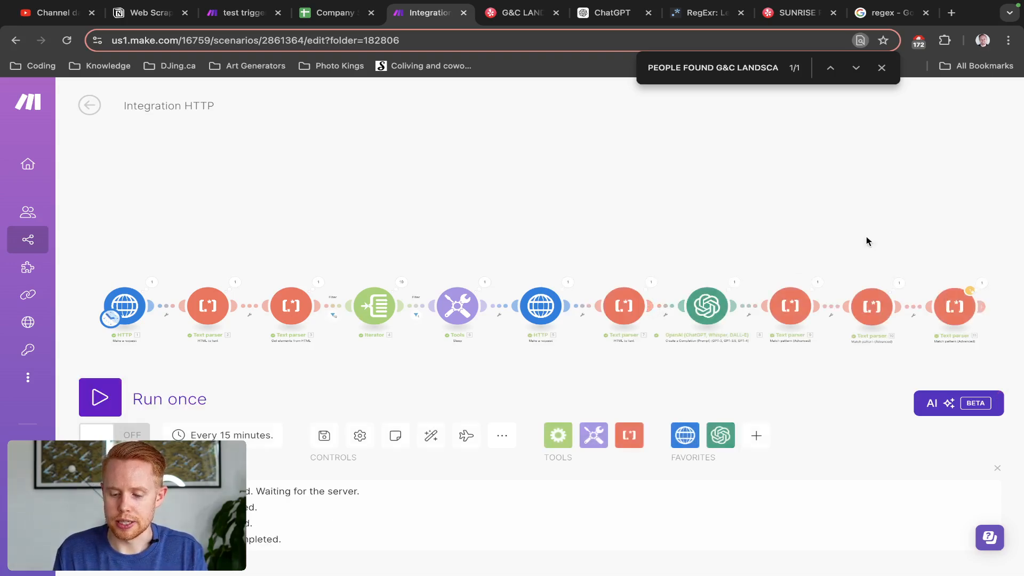
# Step: Inspect the operation output of the last Text parser module to check the extracted company name value
pyautogui.moveTo(866, 236); pyautogui.dragTo(580, 213)
pyautogui.scroll(2, 738, 258)
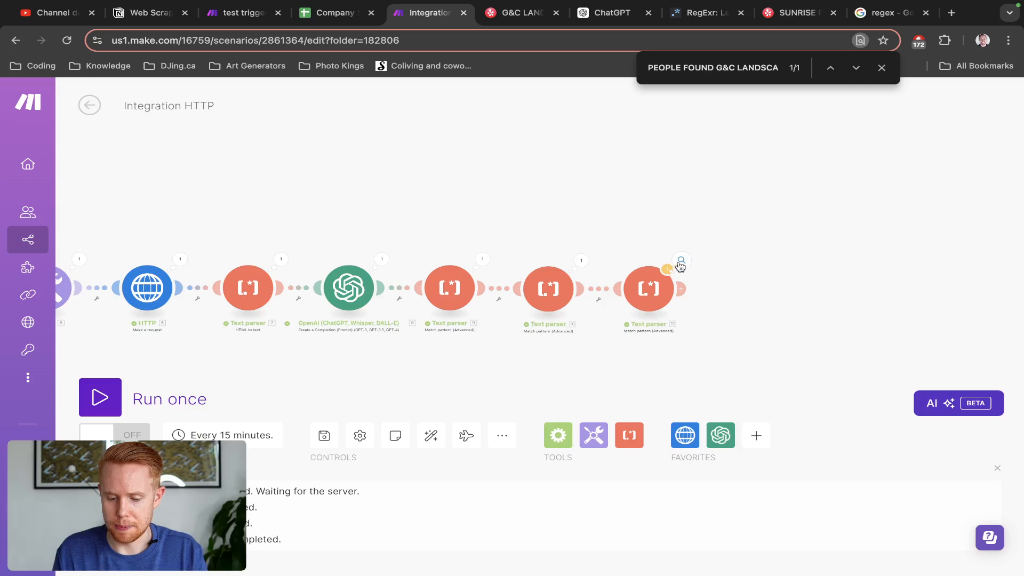
pyautogui.click(681, 262)
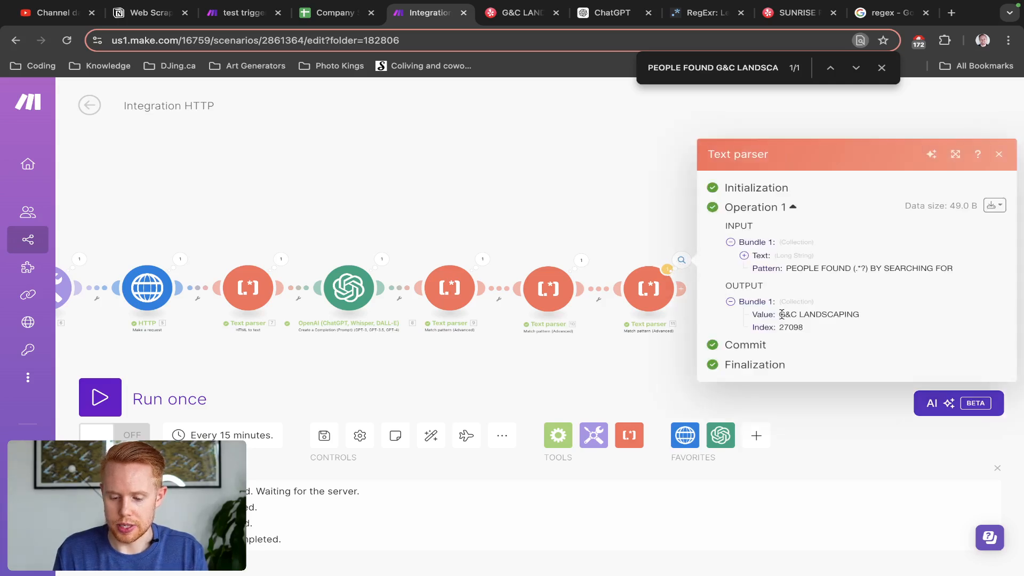
pyautogui.moveTo(780, 314); pyautogui.dragTo(852, 314)
pyautogui.click(444, 180)
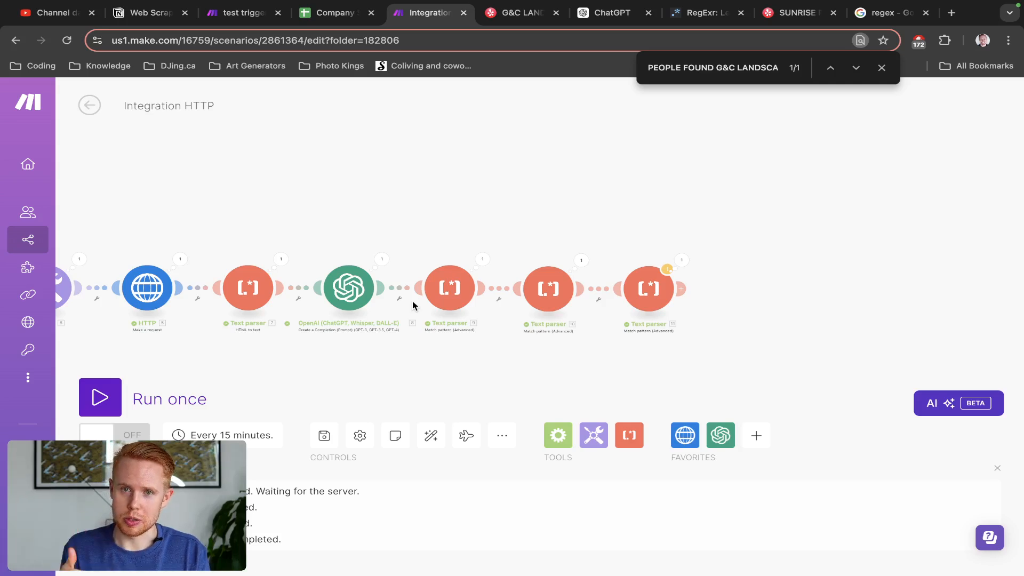
pyautogui.scroll(-5, 412, 305)
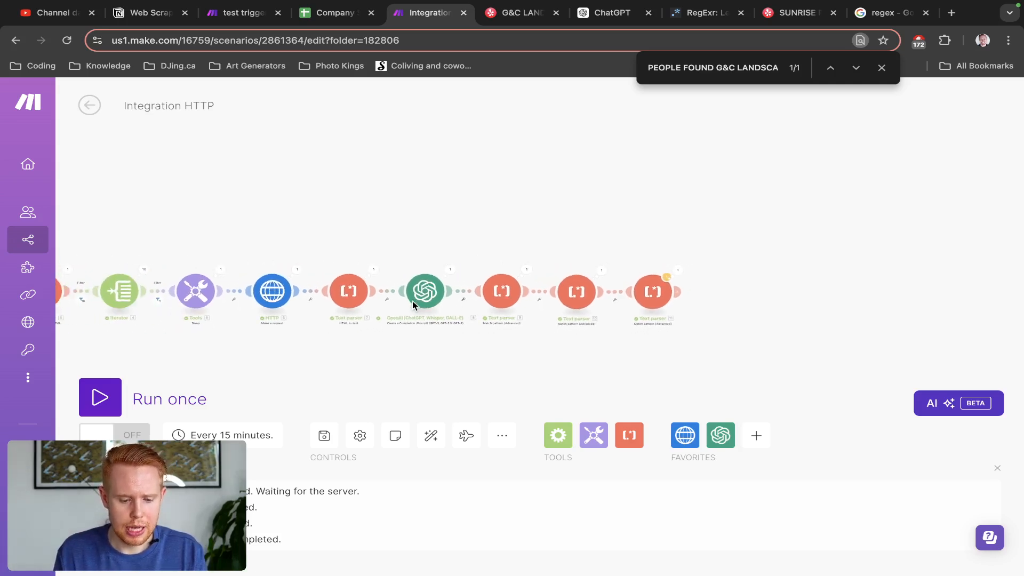
pyautogui.moveTo(256, 216); pyautogui.dragTo(462, 195)
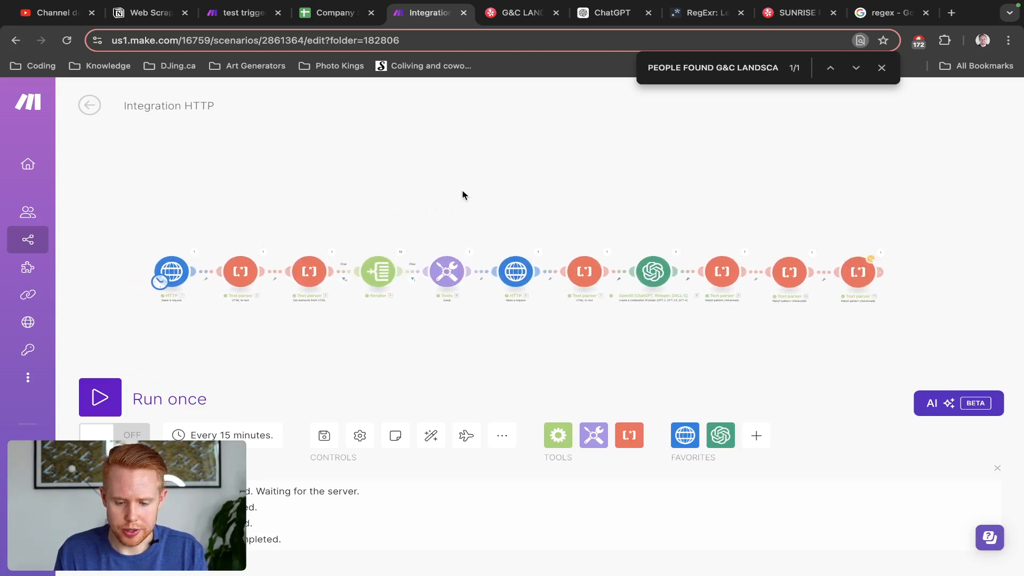
# Step: Place the Sunrise Paving Yelp tab beside the G&C Landscaping one, load Yelp's homepage in it, and return to the Make scenario
pyautogui.hotkey('ctrl', 'Tab')
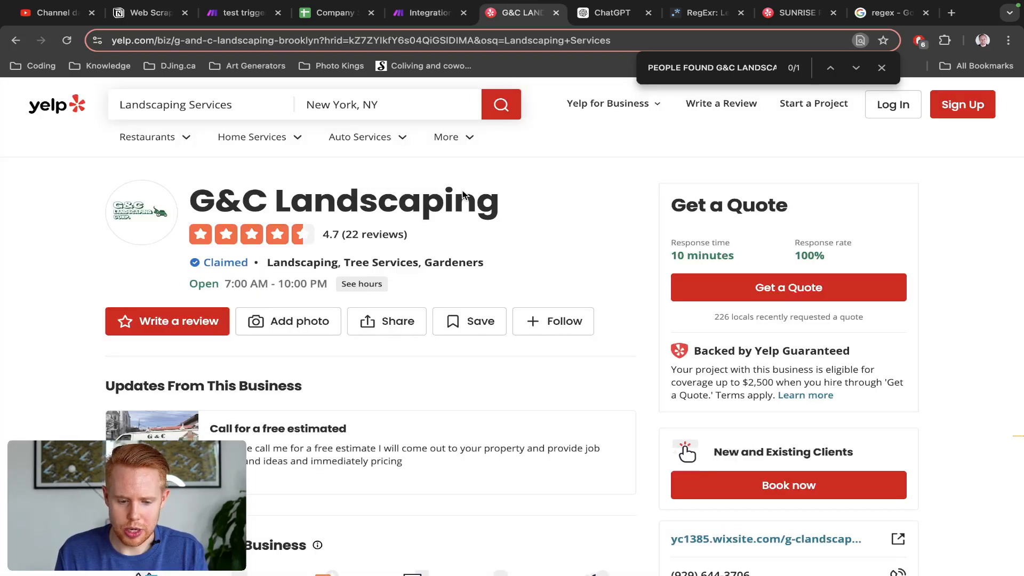
pyautogui.moveTo(781, 12); pyautogui.dragTo(578, 18)
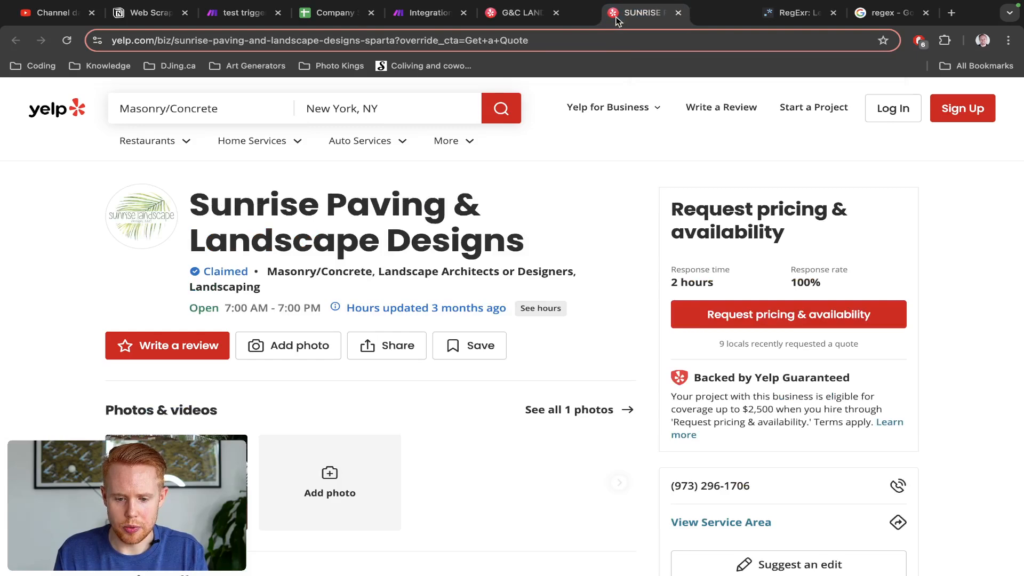
pyautogui.click(505, 21)
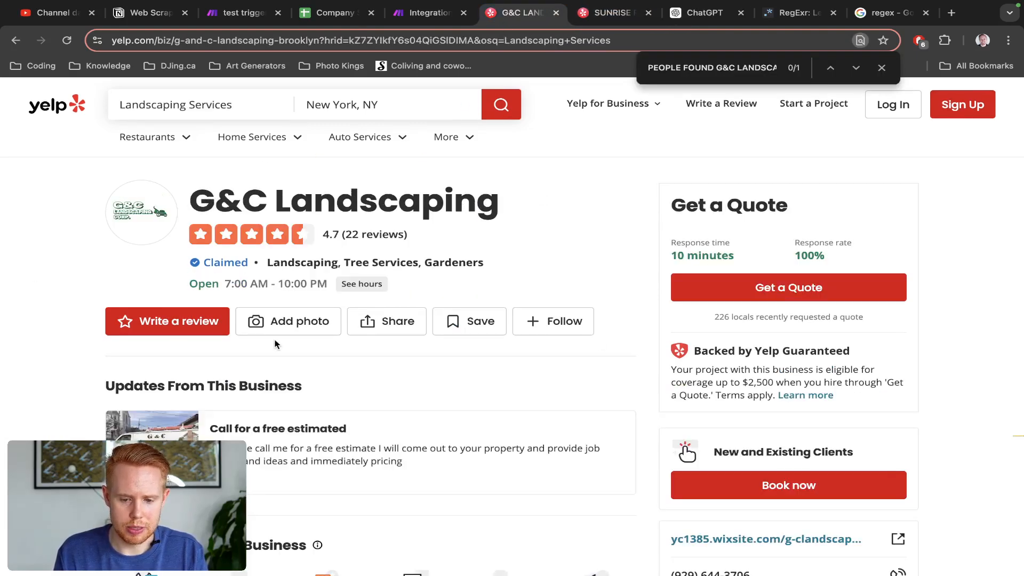
pyautogui.hotkey('ctrl', 'Tab')
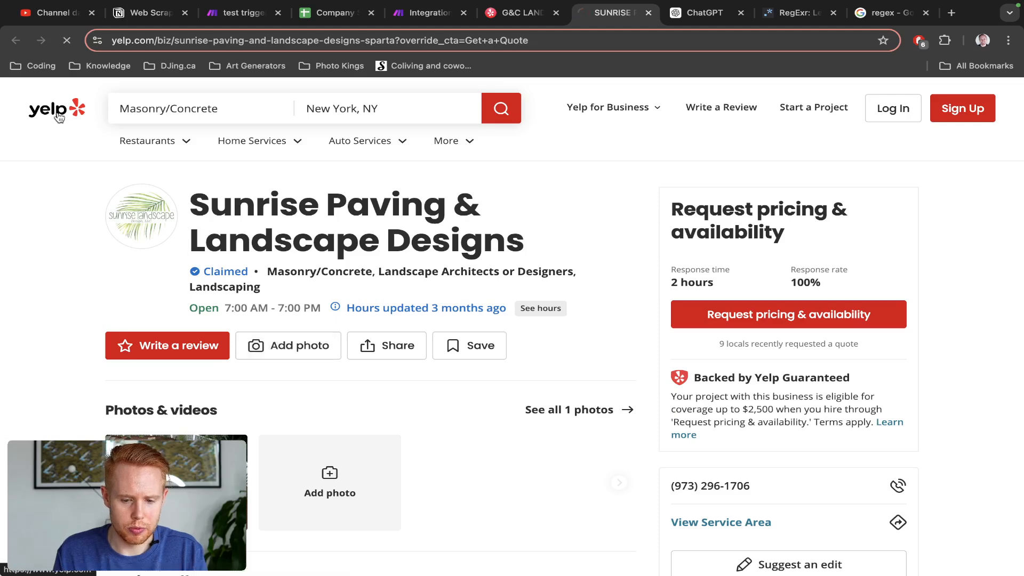
pyautogui.click(60, 116)
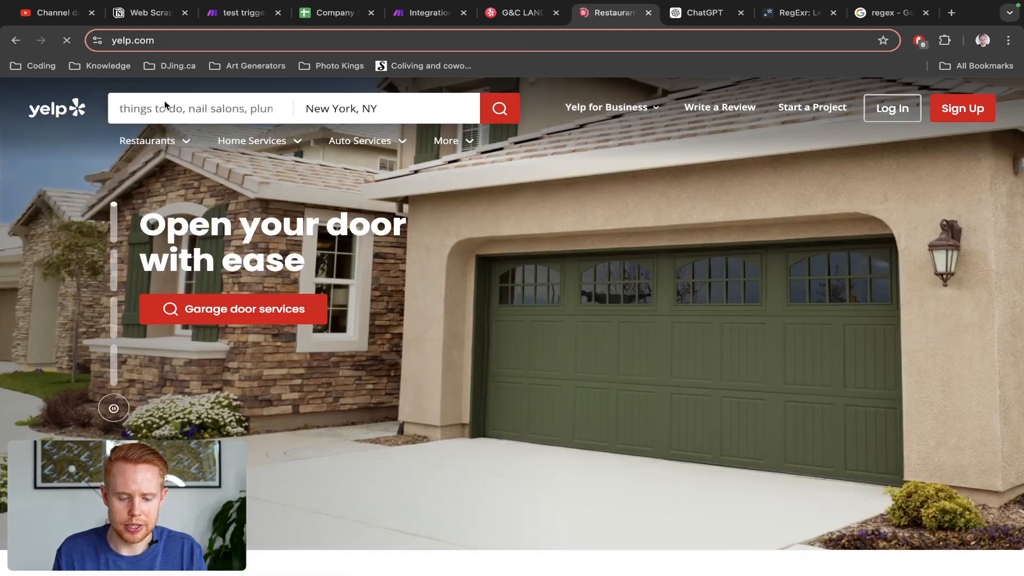
pyautogui.hotkey('ctrl', 'shift', 'Tab')
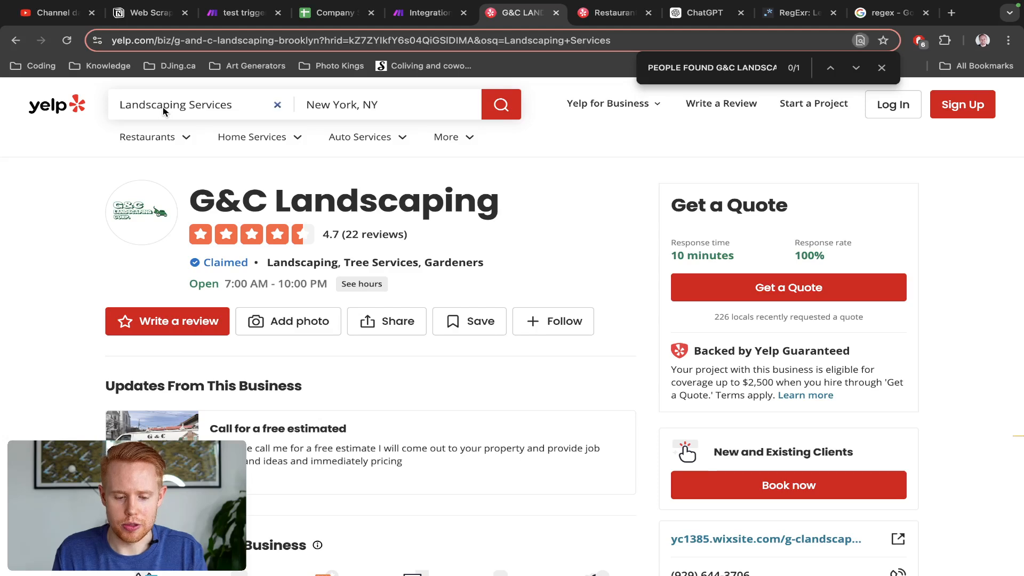
pyautogui.hotkey('ctrl', 'shift', 'Tab')
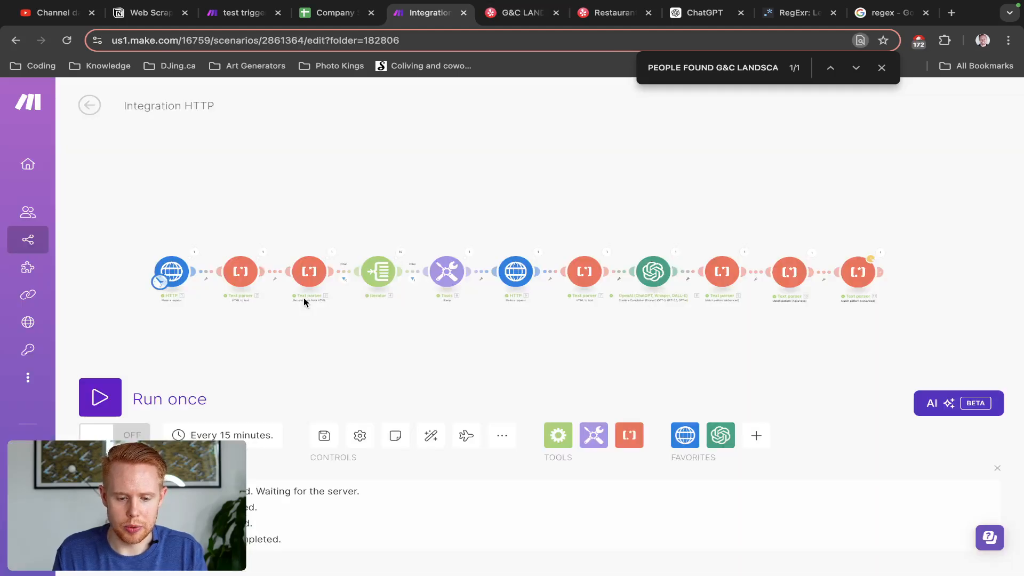
# Step: Review the filter condition between the Iterator and the Sleep module, and close it without changes
pyautogui.scroll(3, 584, 284)
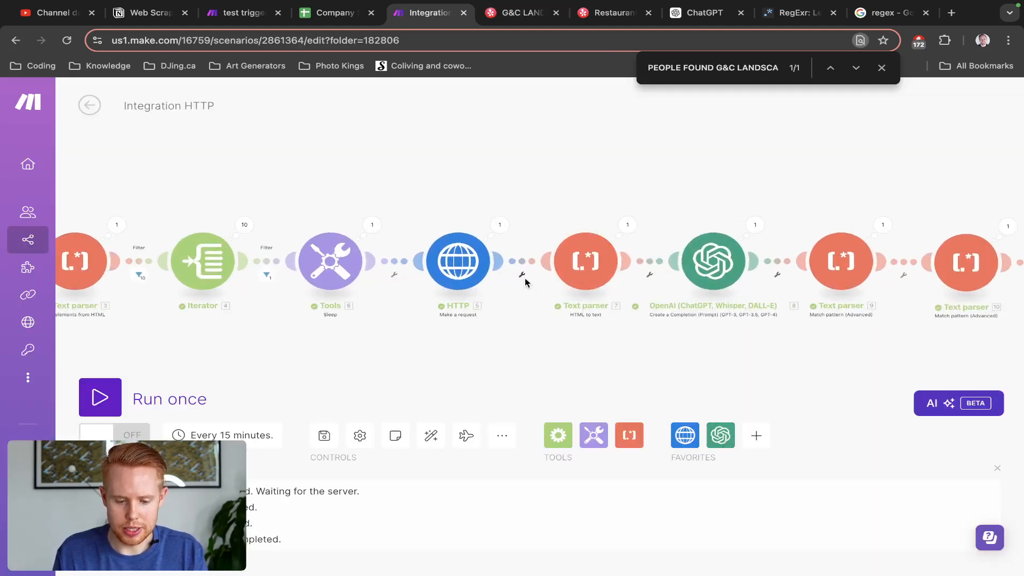
pyautogui.click(267, 262)
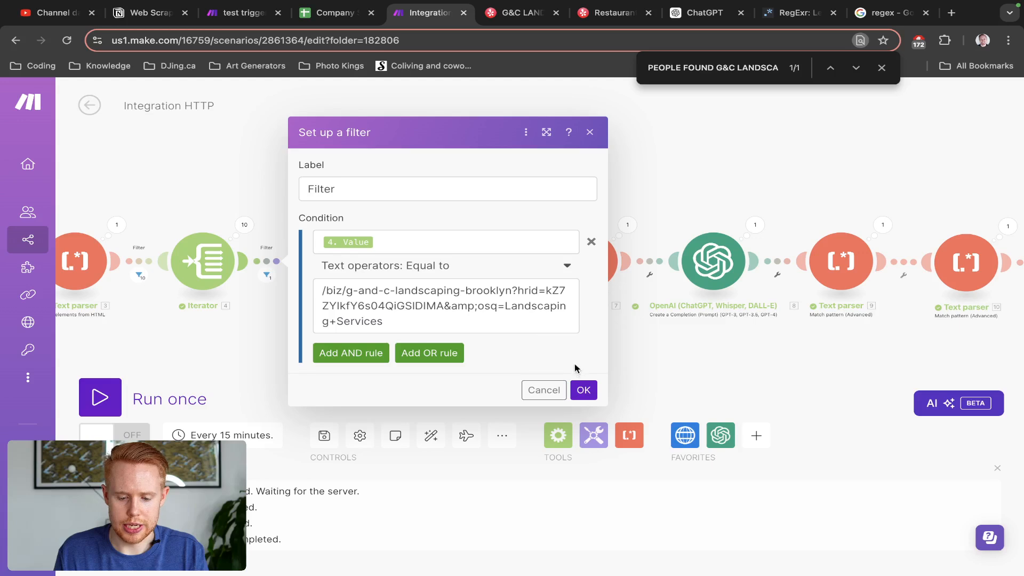
pyautogui.click(544, 389)
pyautogui.scroll(-3, 580, 345)
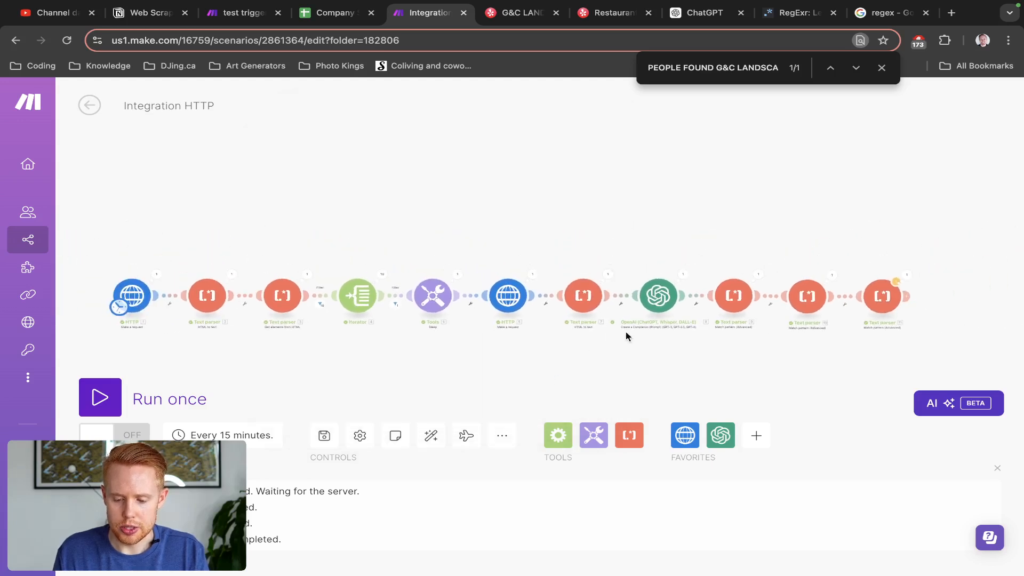
# Step: Add a Google Sheets Add a Row module after the last Text parser, and check the column headers in the Company Scraping Sheet
pyautogui.hscroll(5, 627, 336)
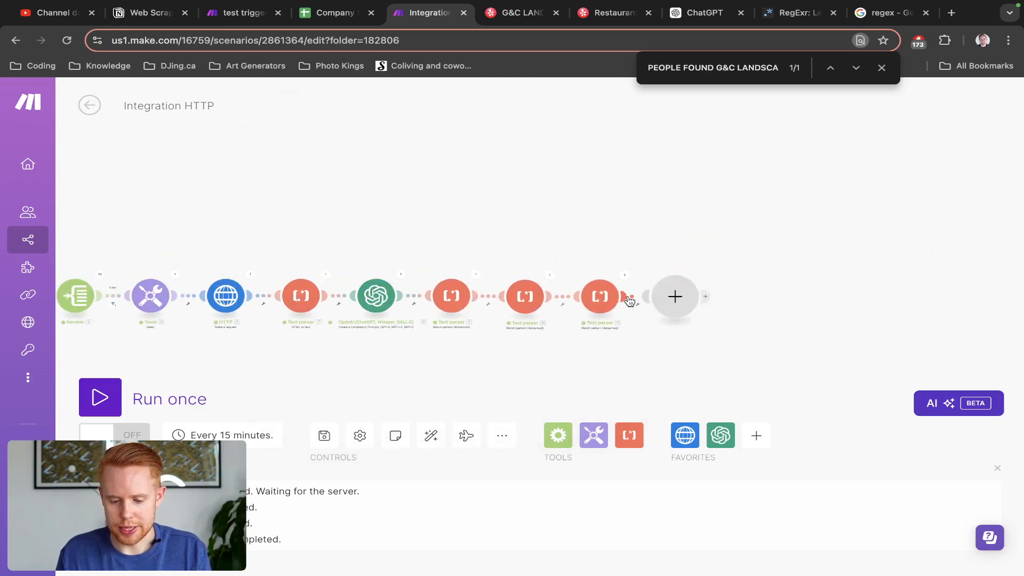
pyautogui.click(675, 297)
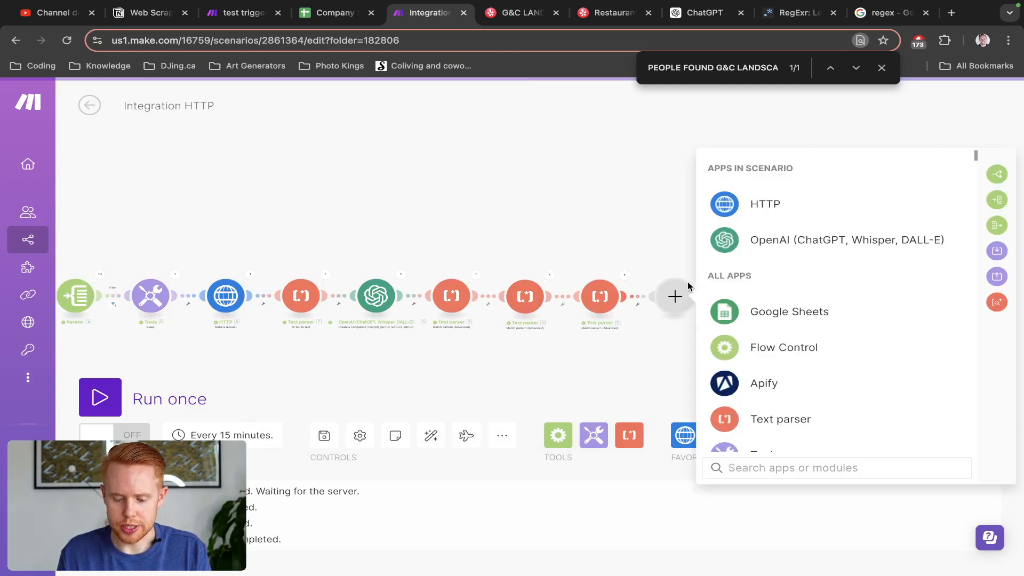
pyautogui.click(754, 315)
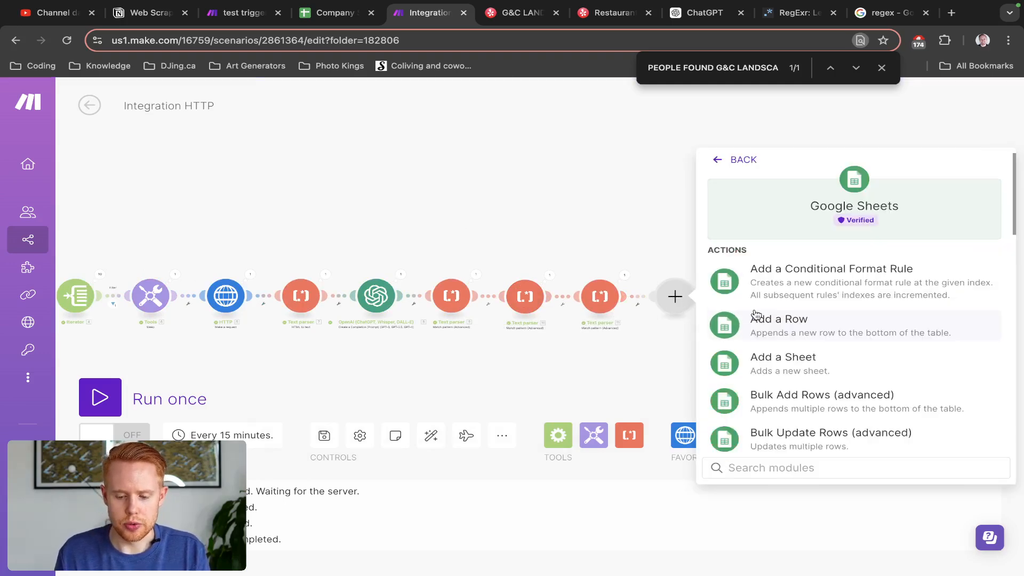
pyautogui.click(768, 322)
pyautogui.hotkey('ctrl', 'shift', 'Tab')
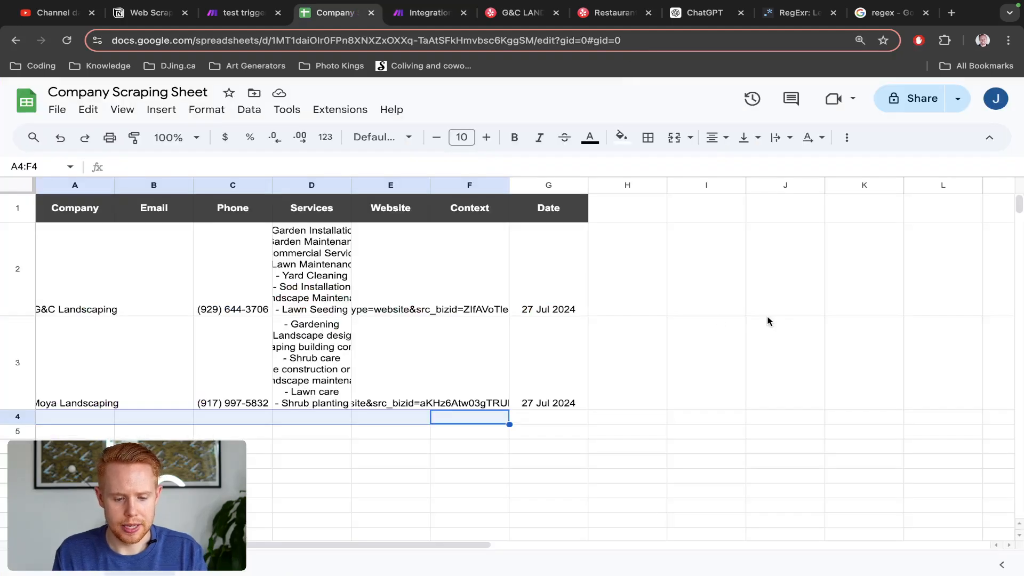
pyautogui.scroll(-1, 482, 227)
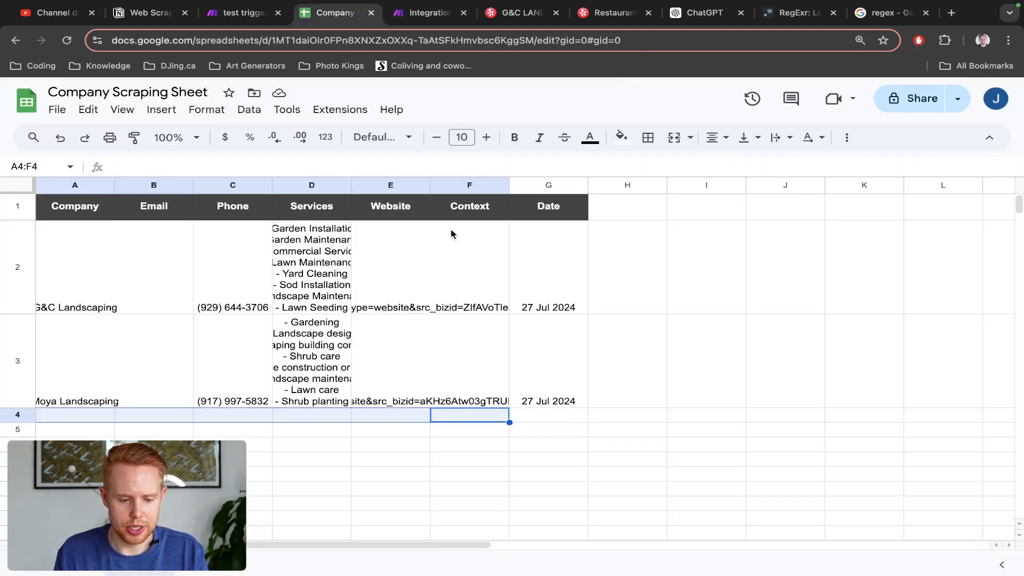
pyautogui.hotkey('ctrl', 'Tab')
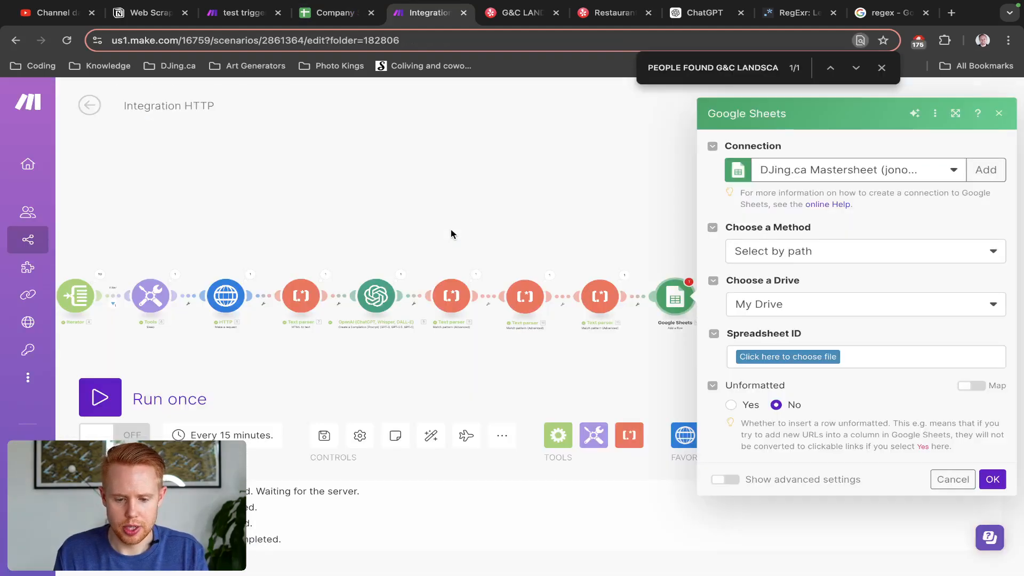
# Step: Set the Google Sheets module to the last listed personal Google connection and the Select from all method
pyautogui.click(869, 168)
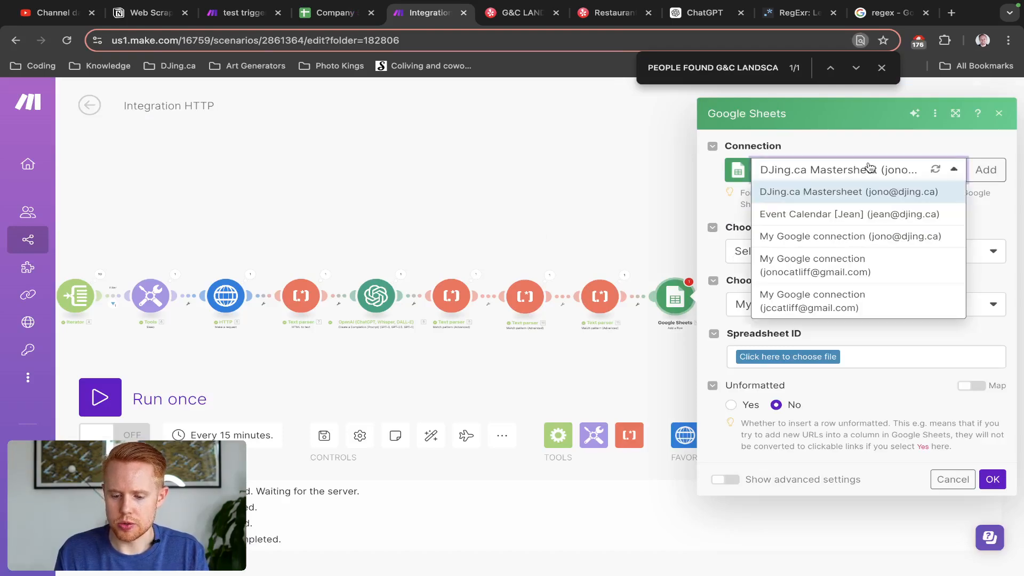
pyautogui.click(833, 312)
pyautogui.click(796, 255)
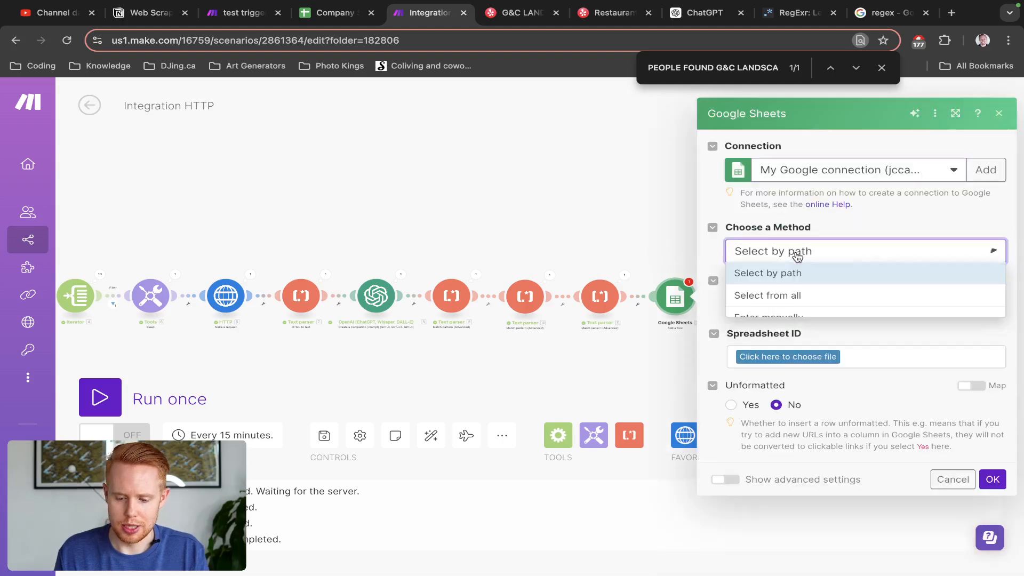
pyautogui.click(788, 296)
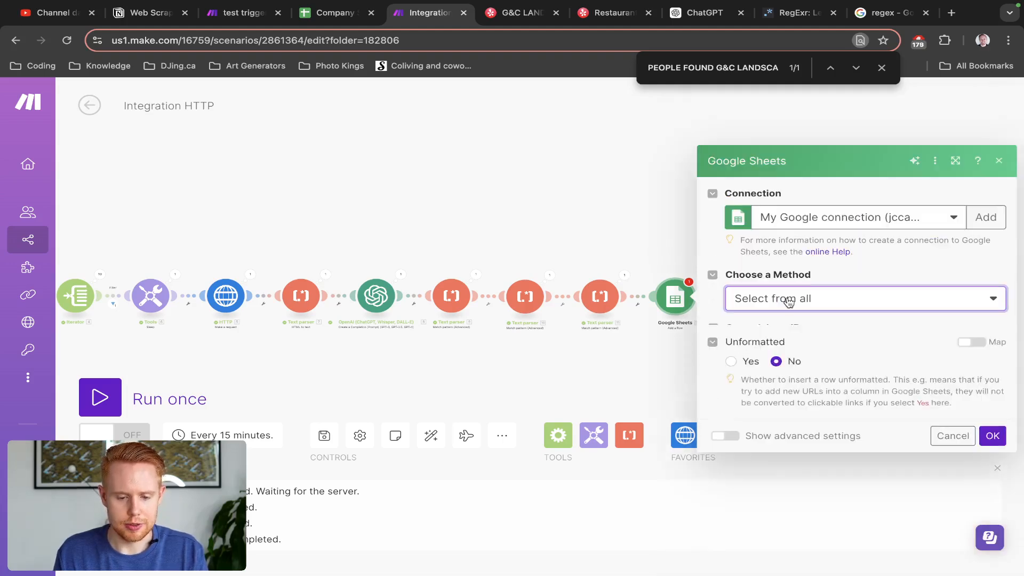
# Step: Copy the spreadsheet ID from the Company Scraping Sheet's URL into the module's Spreadsheet ID, and choose Sheet1 as the sheet
pyautogui.hotkey('ctrl', 'shift', 'Tab')
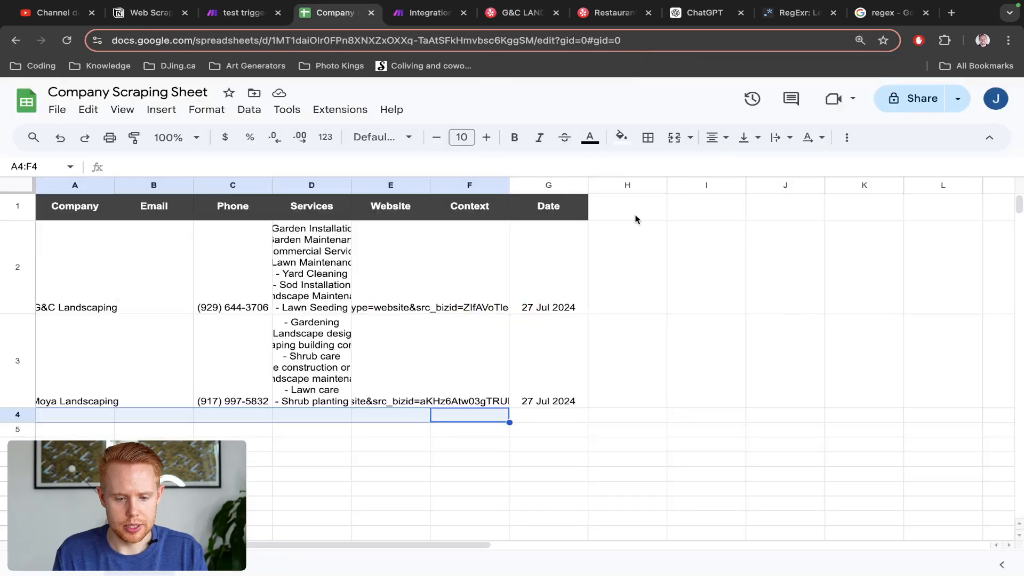
pyautogui.doubleClick(288, 39)
pyautogui.hotkey('ctrl', 'c')
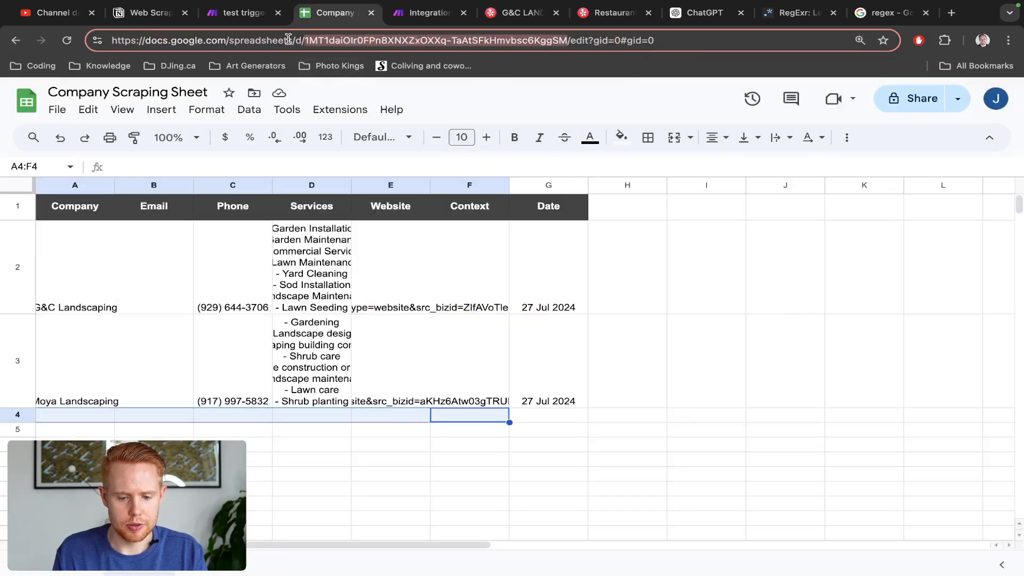
pyautogui.hotkey('ctrl', 'Tab')
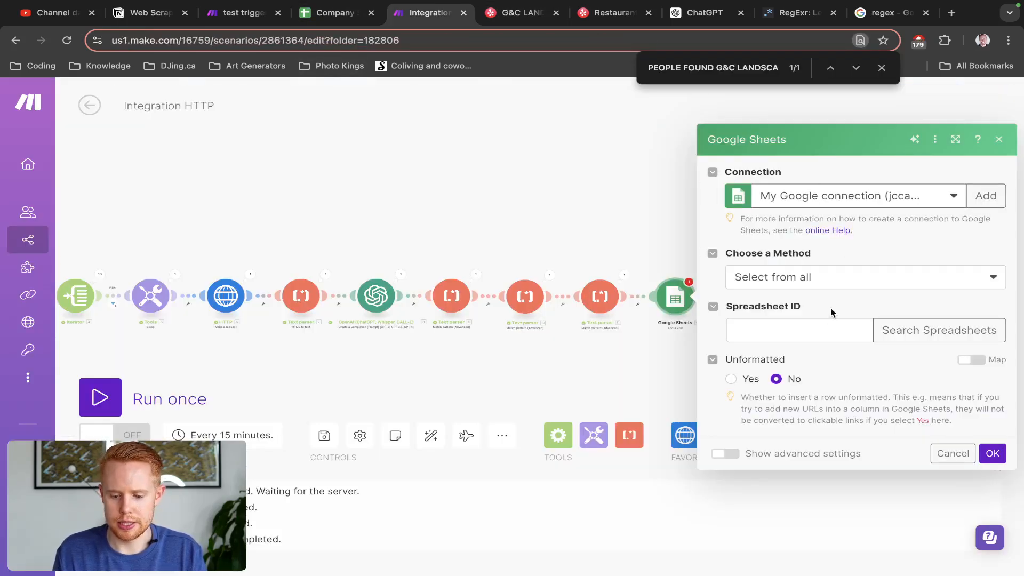
pyautogui.click(810, 341)
pyautogui.hotkey('ctrl', 'v')
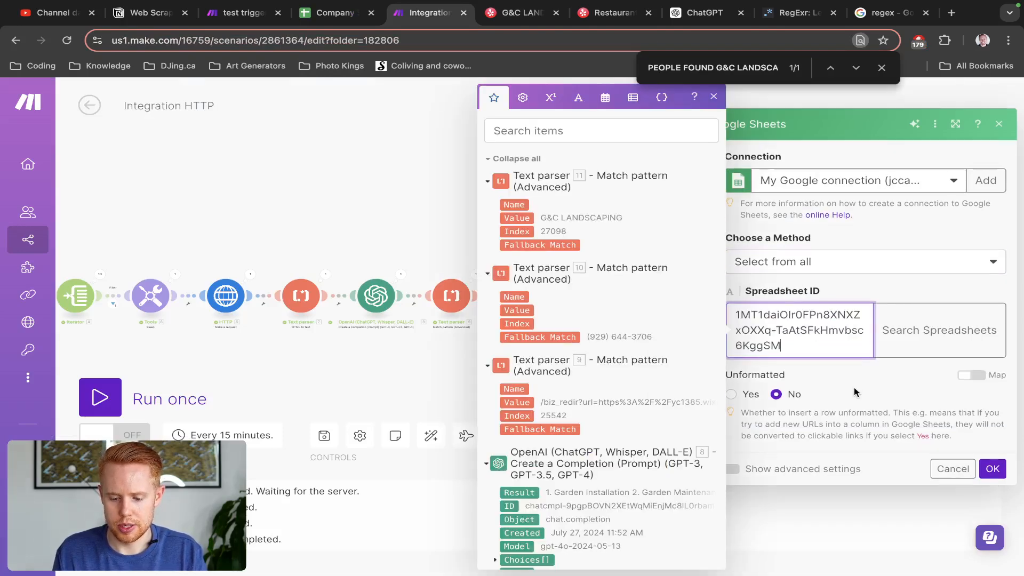
pyautogui.click(853, 387)
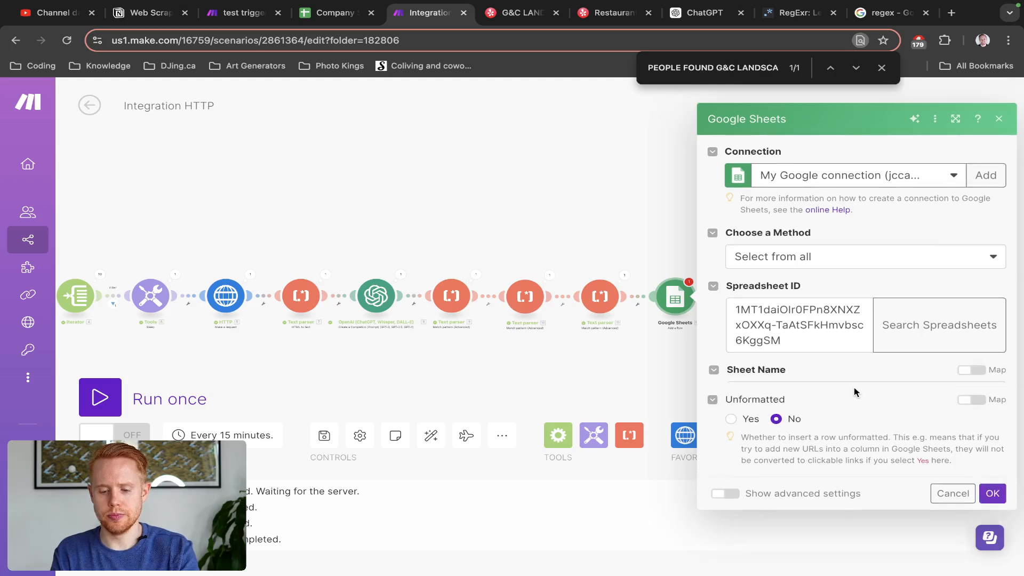
pyautogui.click(852, 374)
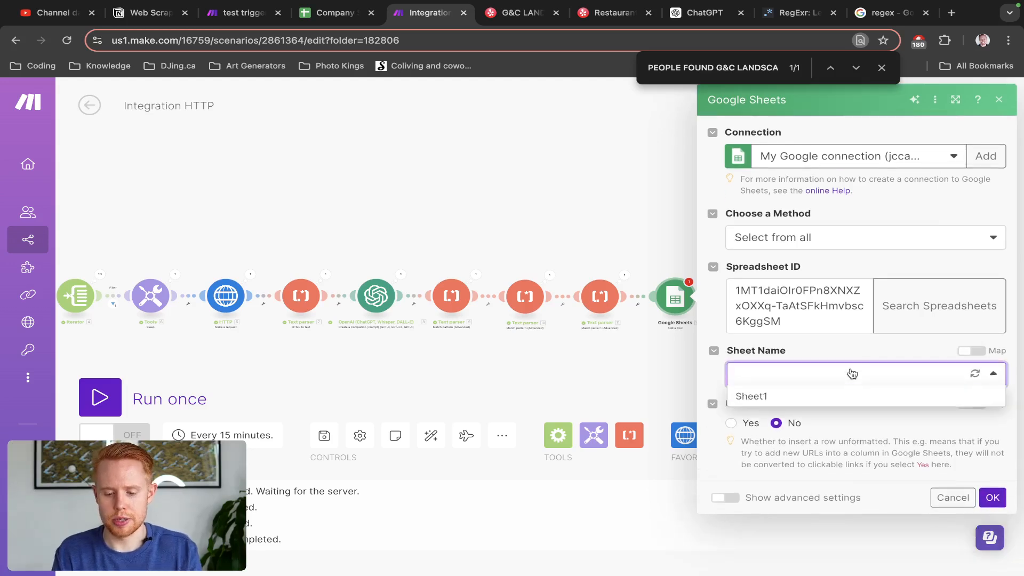
pyautogui.click(824, 397)
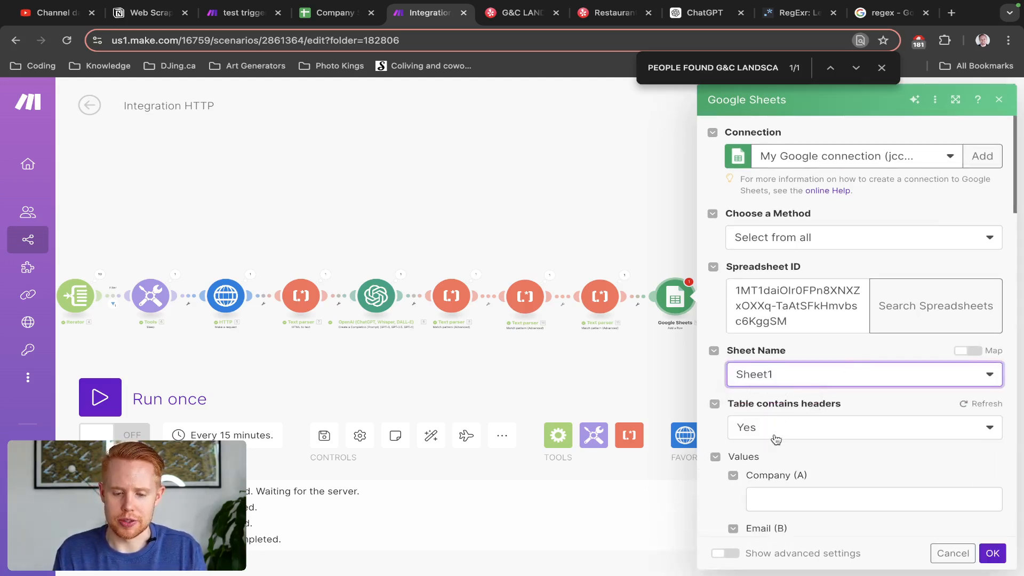
# Step: View the Company Scraping Sheet's rows, open another browser tab, and return to the Integration HTTP scenario in Make
pyautogui.hotkey('ctrl', 'shift', 'Tab')
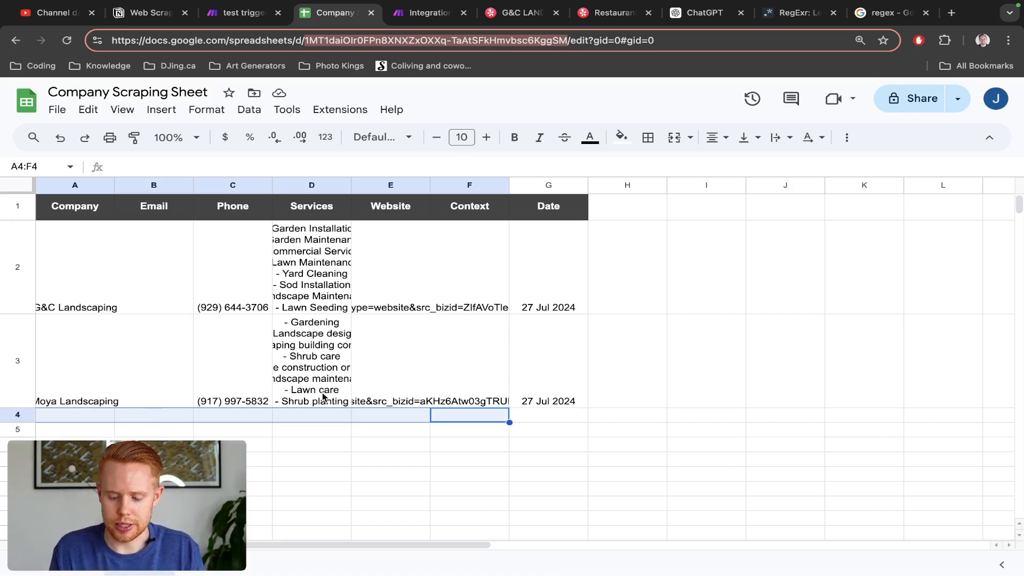
pyautogui.press('super+t')
pyautogui.hotkey('ctrl', 'Tab')
pyautogui.hotkey('ctrl', 'Tab')
pyautogui.hotkey('ctrl', 'Tab')
pyautogui.hotkey('ctrl', 'Tab')
pyautogui.hotkey('ctrl', 'Tab')
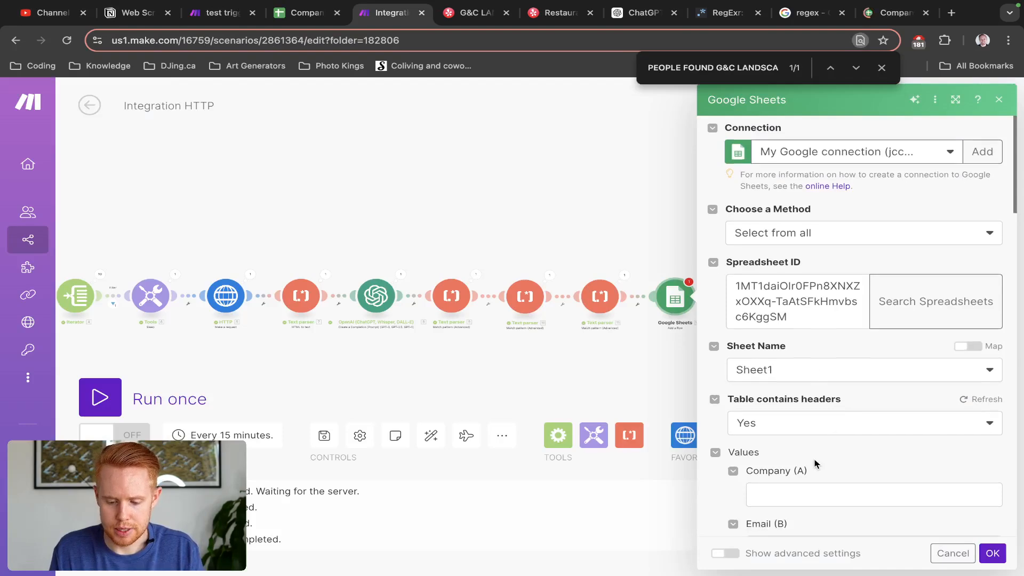
# Step: Map the Company column to Text parser 11's Value and the Phone column to Text parser 10's Fallback Match
pyautogui.scroll(-3, 794, 406)
pyautogui.click(791, 334)
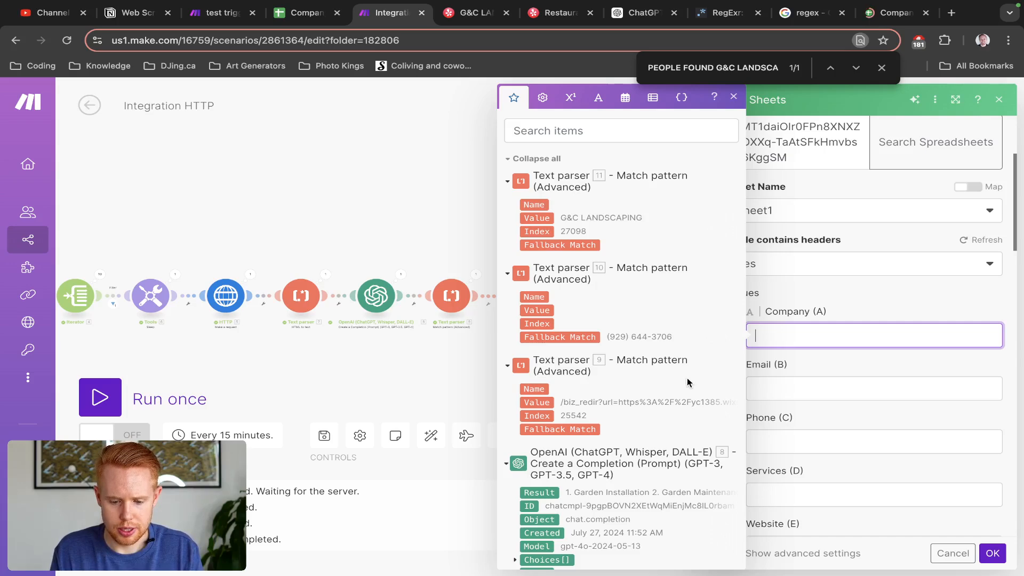
pyautogui.click(538, 218)
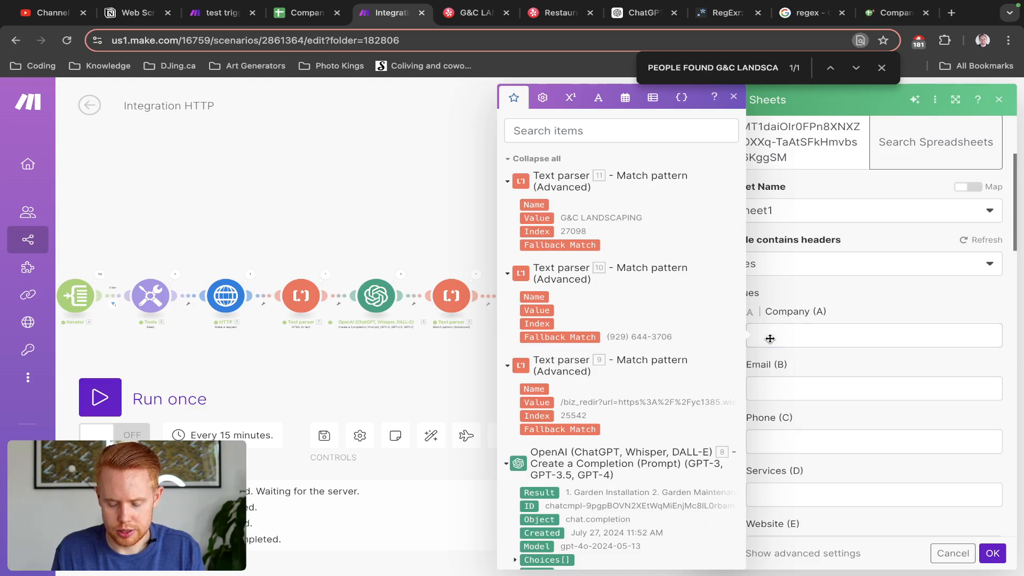
pyautogui.moveTo(770, 339); pyautogui.dragTo(816, 334)
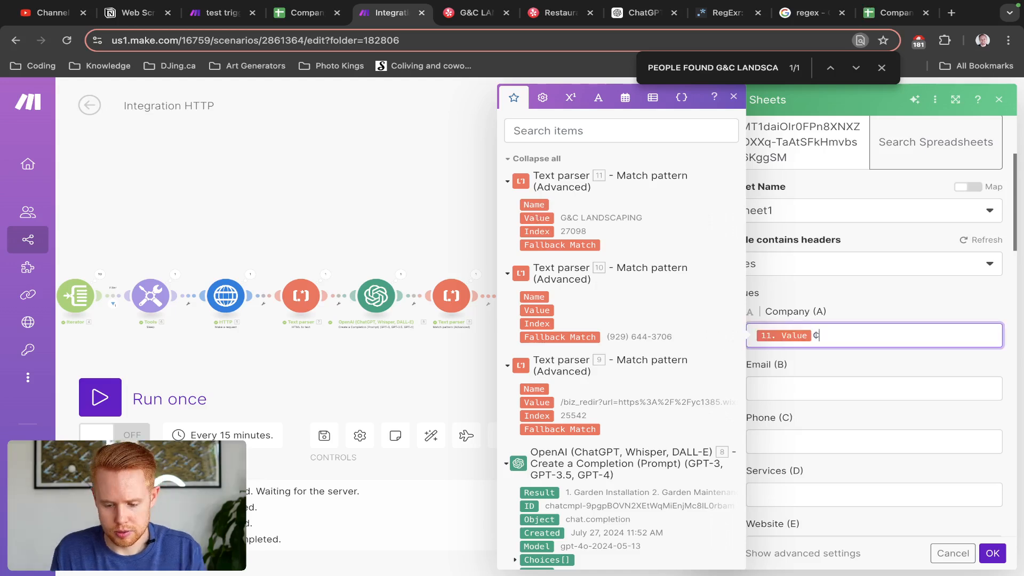
pyautogui.click(830, 395)
pyautogui.scroll(-1, 827, 391)
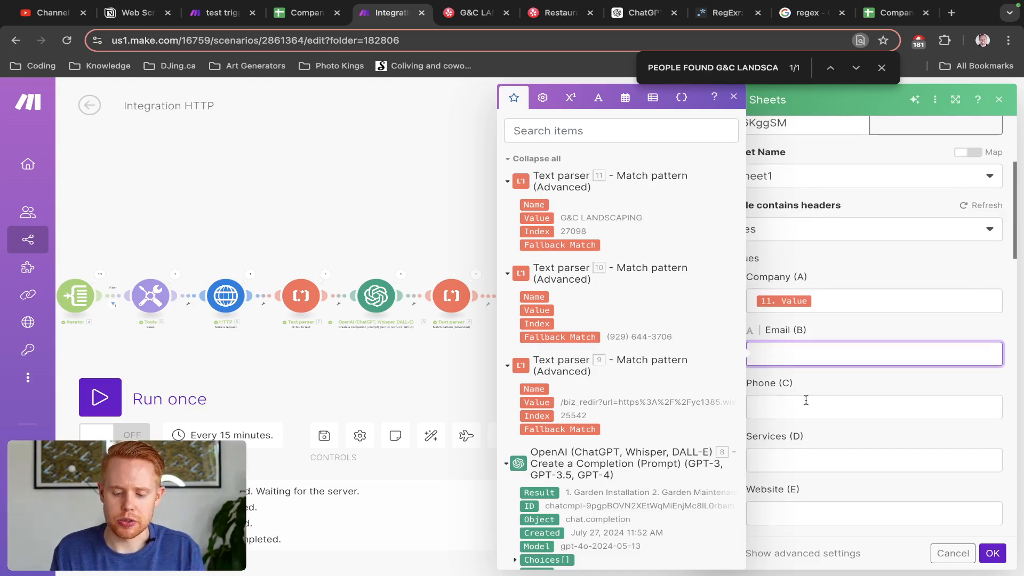
pyautogui.click(806, 400)
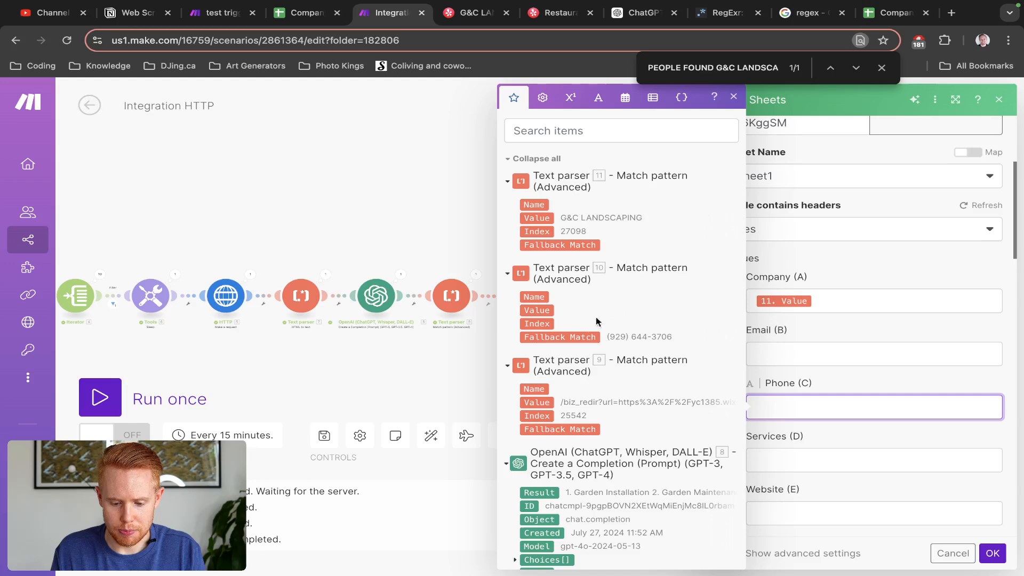
pyautogui.click(581, 338)
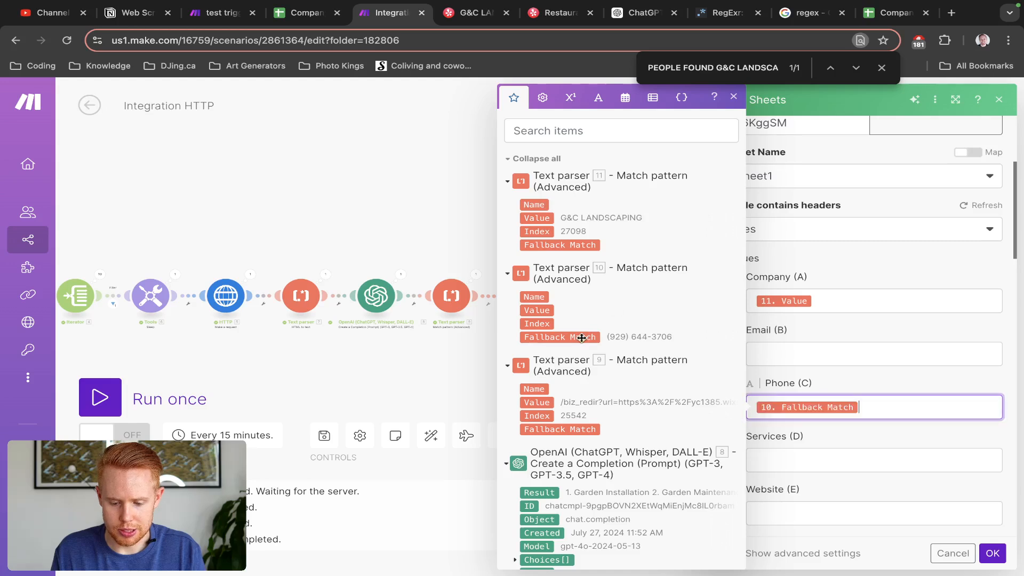
# Step: Map the Services column to the Message Content inside the OpenAI module's Choices[] output
pyautogui.click(849, 459)
pyautogui.scroll(-3, 552, 488)
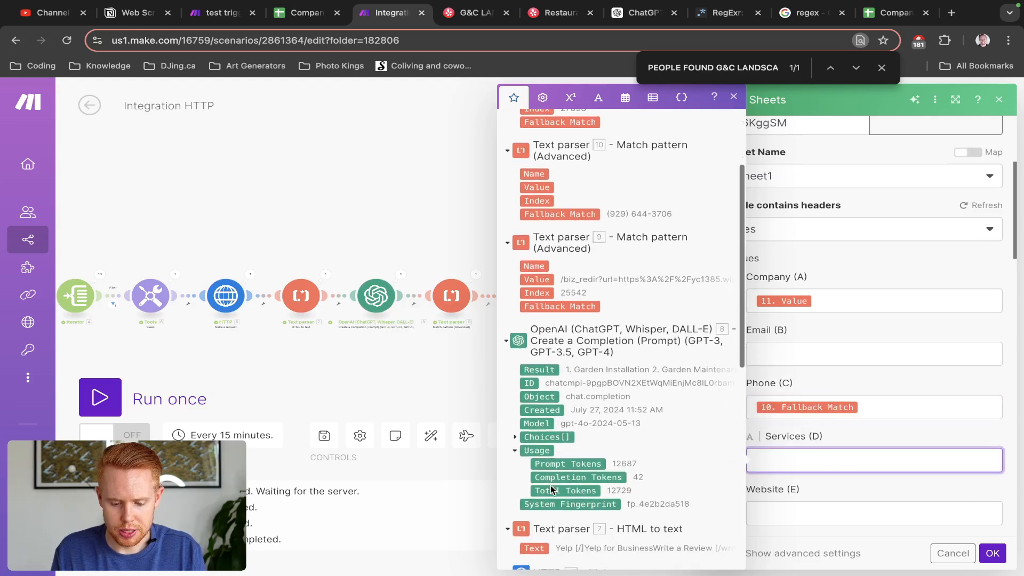
pyautogui.click(515, 438)
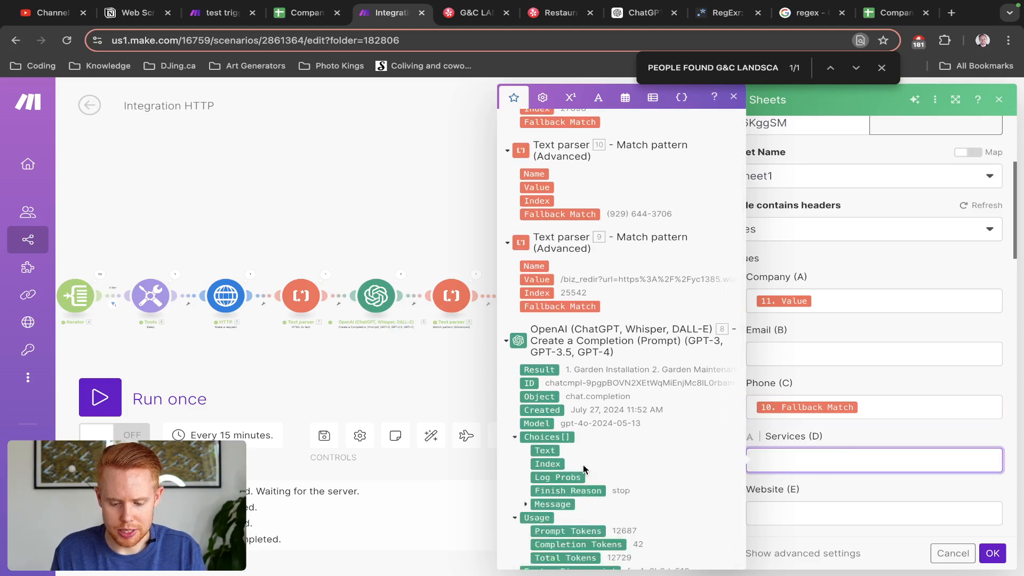
pyautogui.scroll(-1, 585, 469)
pyautogui.click(525, 472)
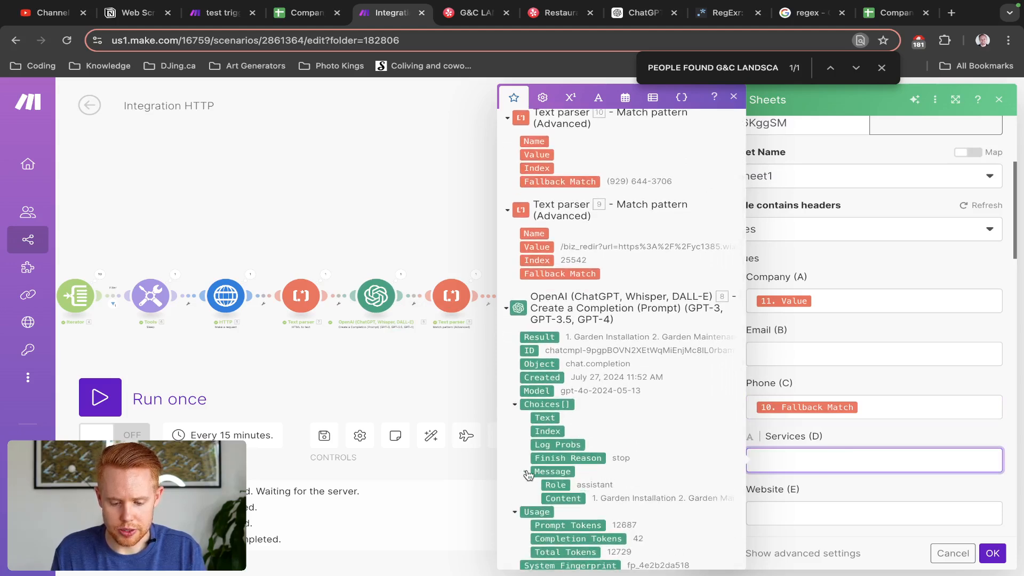
pyautogui.click(557, 498)
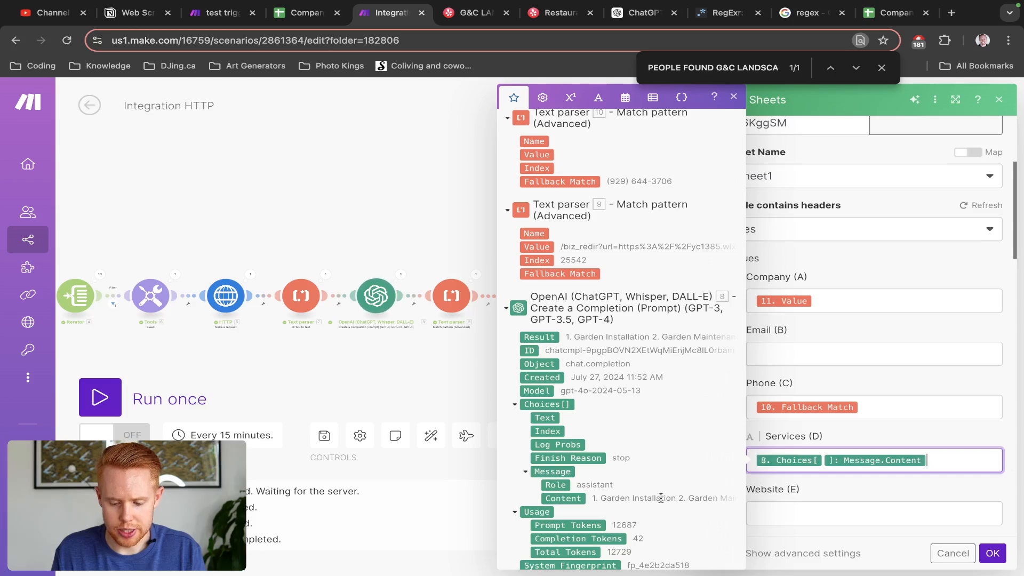
pyautogui.scroll(-2, 786, 405)
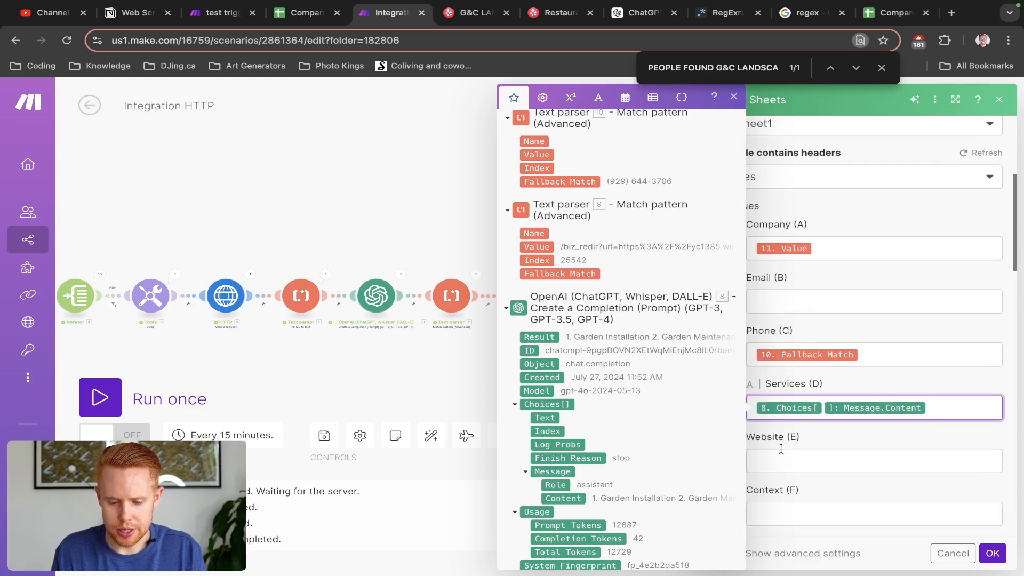
pyautogui.click(780, 448)
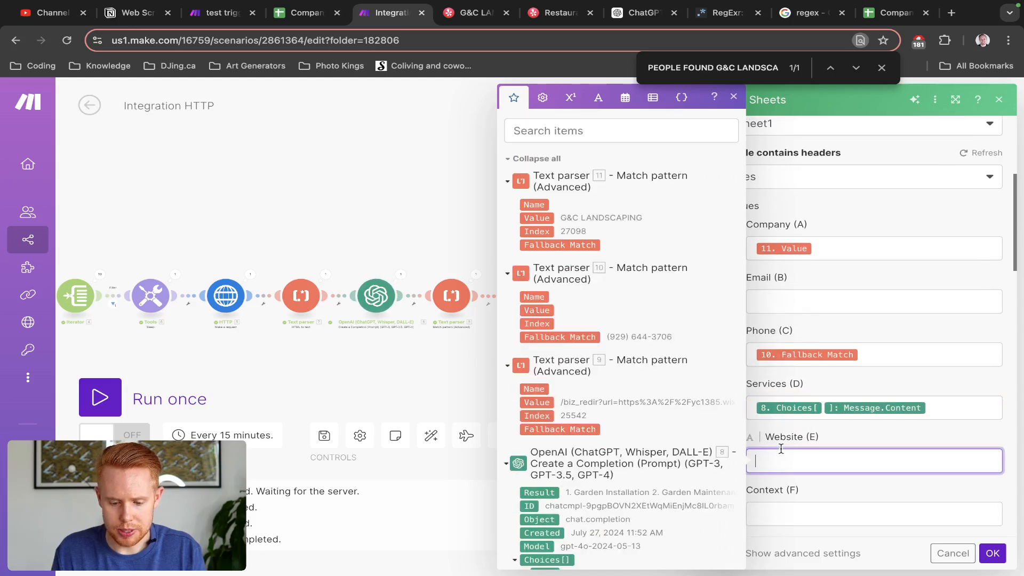
pyautogui.click(538, 402)
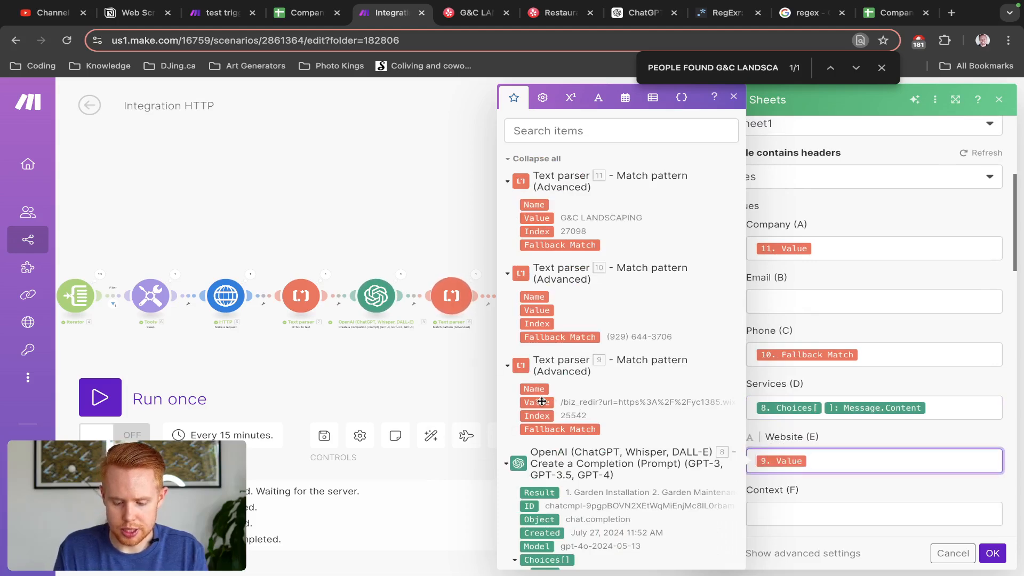
pyautogui.write('https://')
pyautogui.write('yelp.')
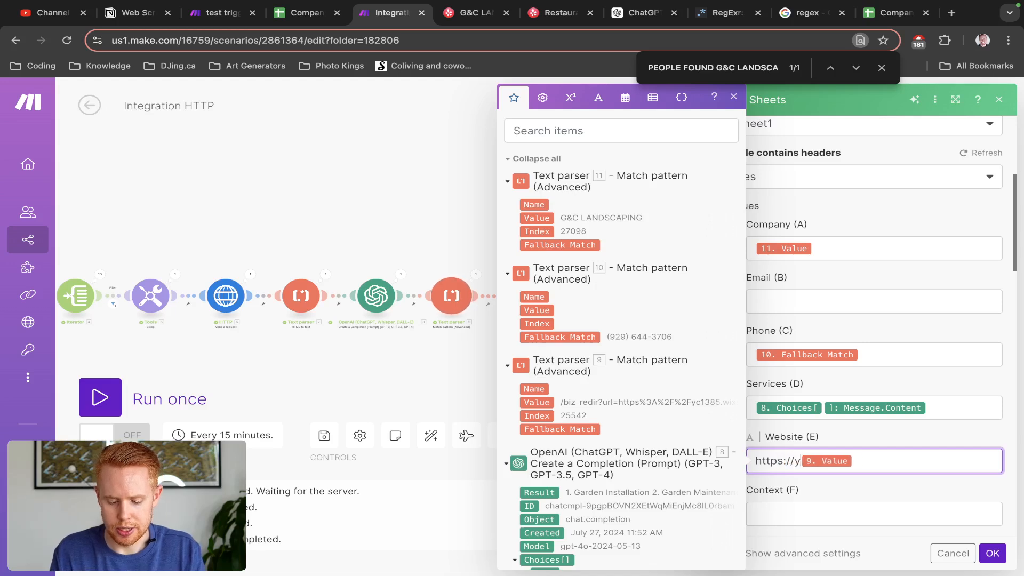
pyautogui.write('com')
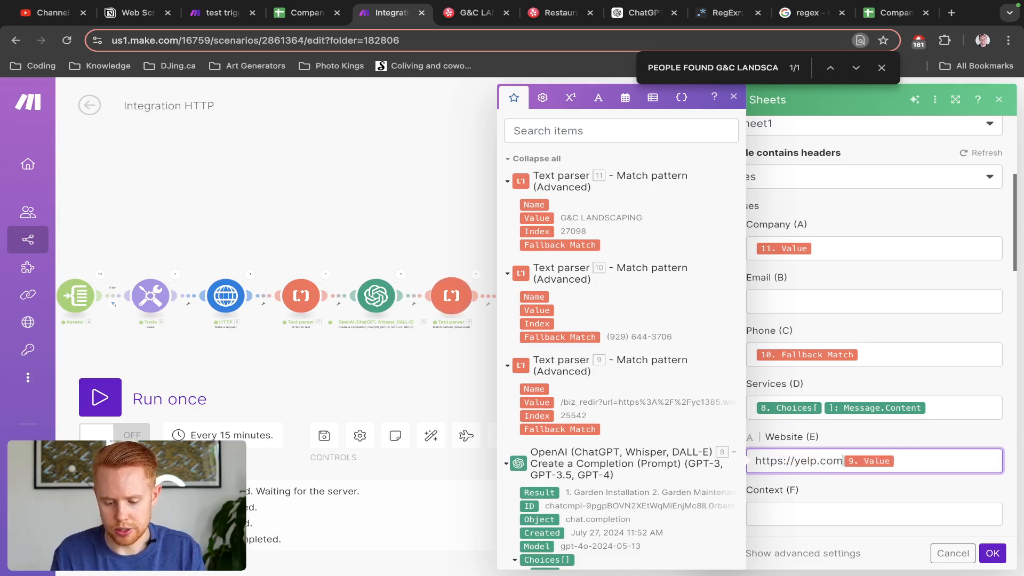
# Step: Fill the Date column with a formatDate function that uses the now variable as its date
pyautogui.scroll(-1, 857, 441)
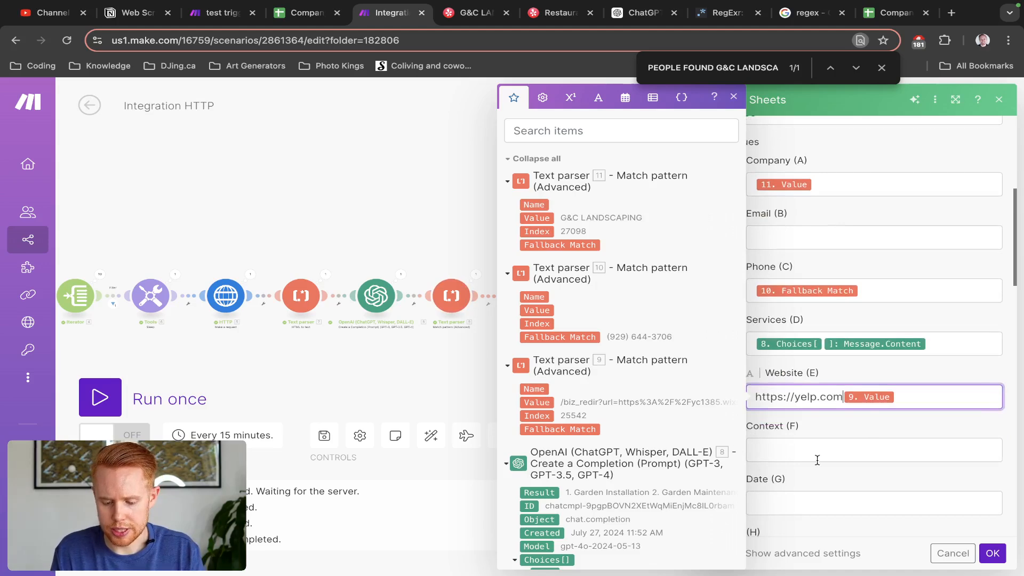
pyautogui.scroll(-1, 817, 459)
pyautogui.click(776, 457)
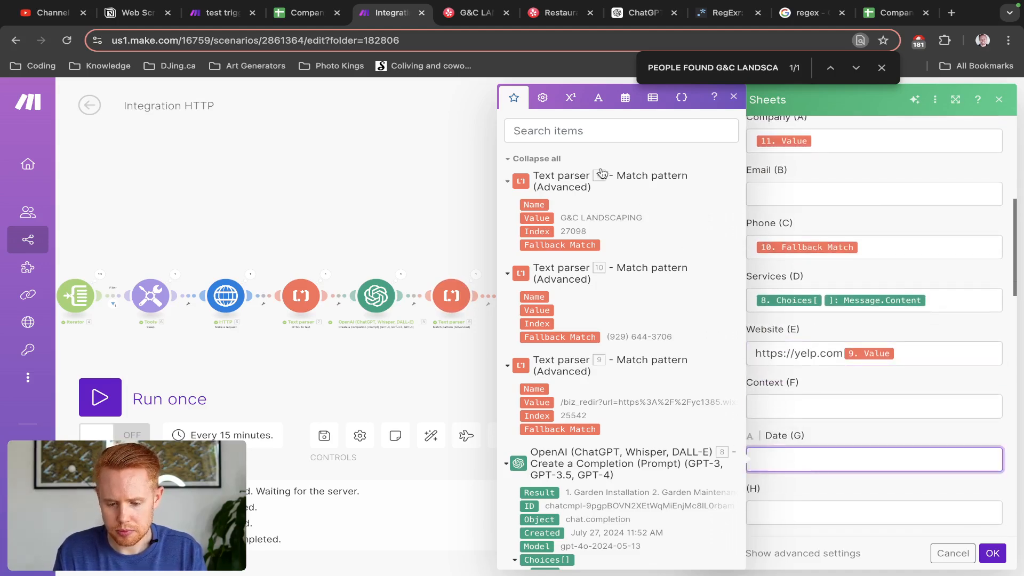
pyautogui.click(625, 98)
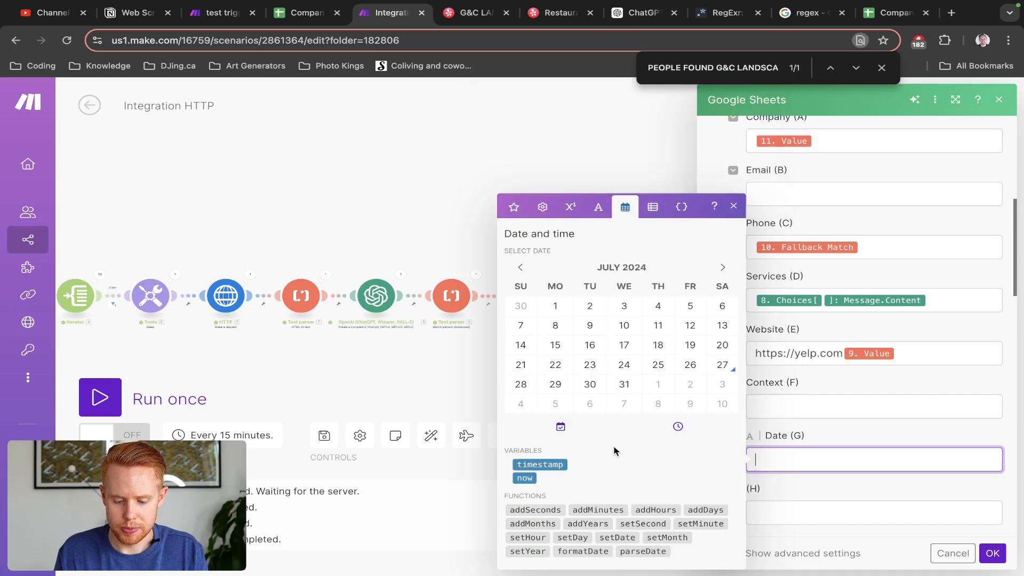
pyautogui.click(602, 552)
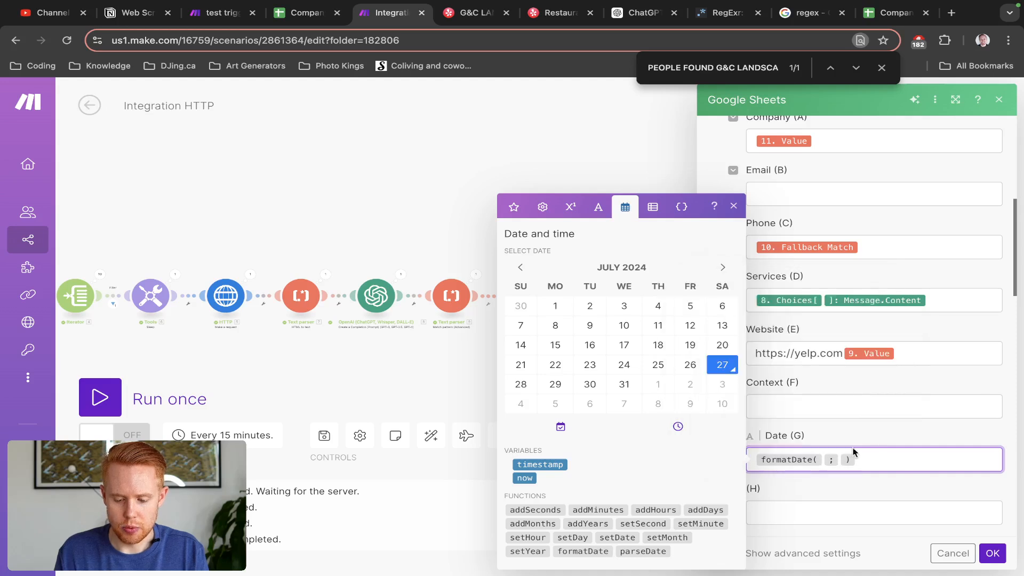
pyautogui.click(529, 479)
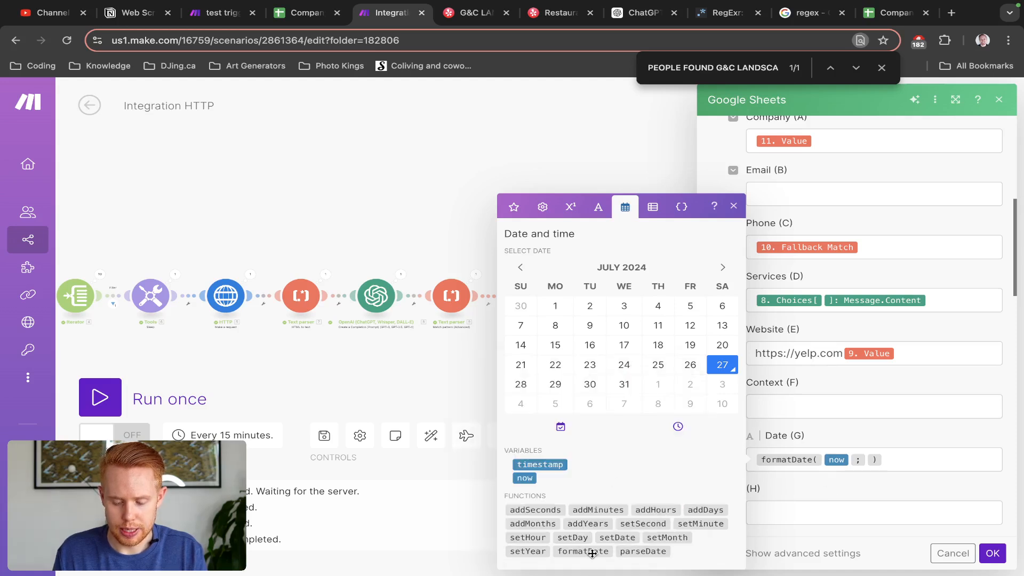
# Step: Set the Date column's formatDate format to DD MMM YYYY and confirm the Google Sheets module's settings
pyautogui.moveTo(592, 553)
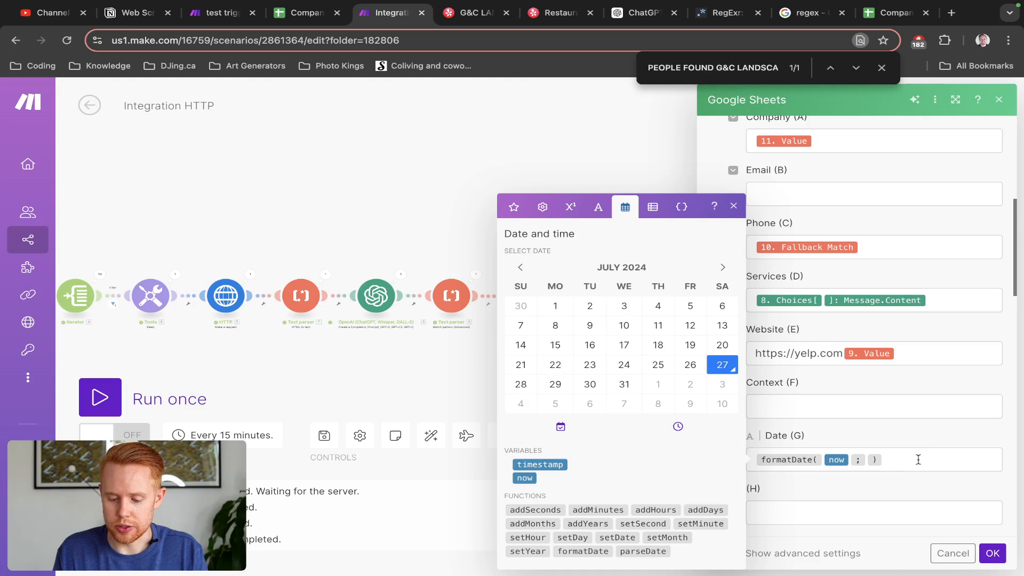
pyautogui.click(869, 463)
pyautogui.write('DD')
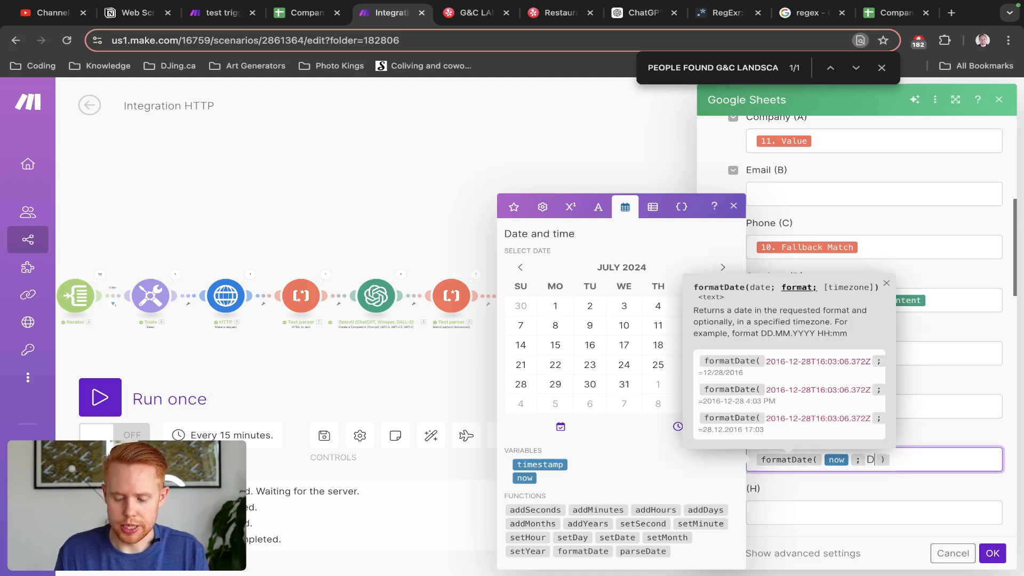
pyautogui.write(' MM')
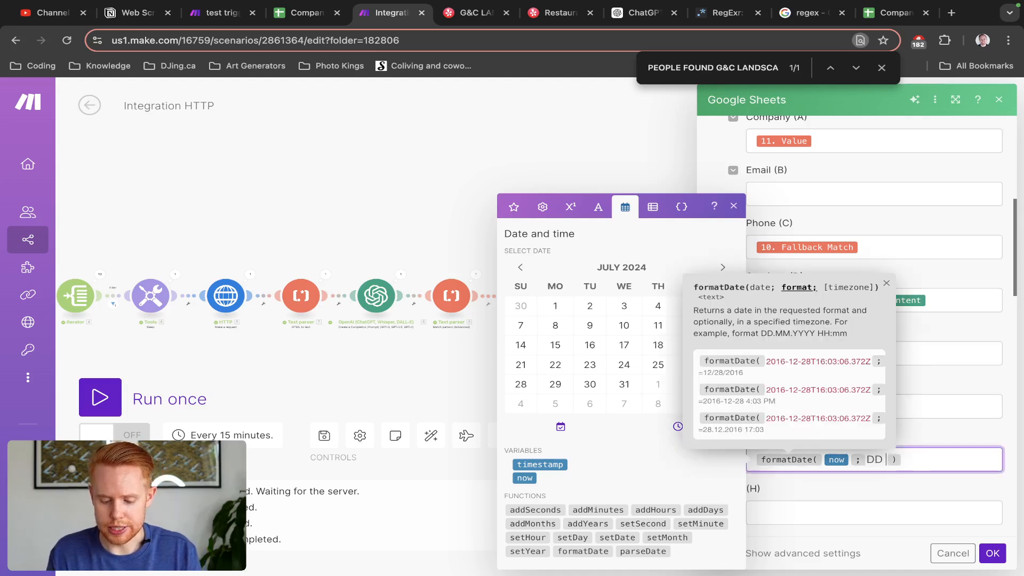
pyautogui.write('M YYY')
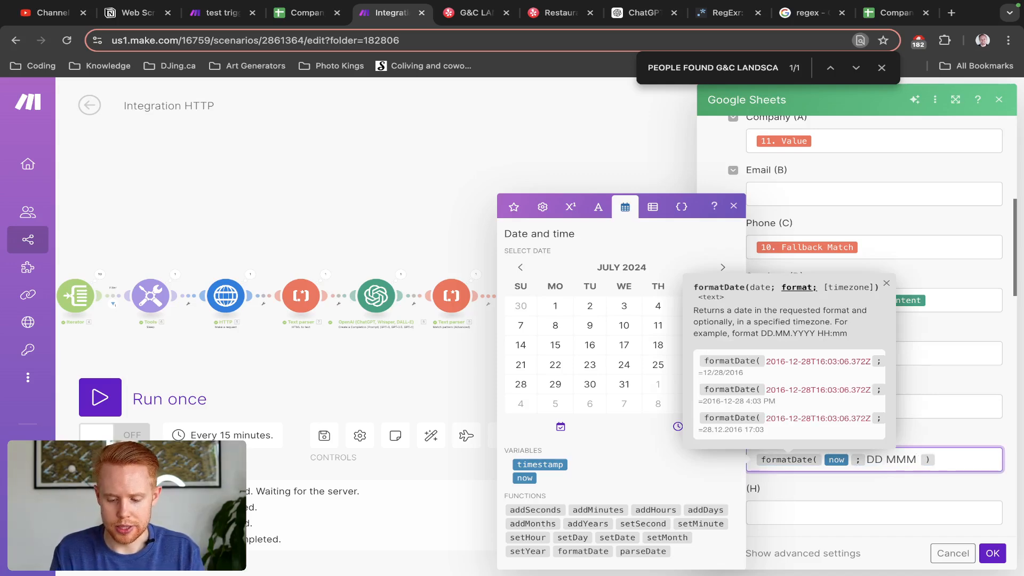
pyautogui.write('Y')
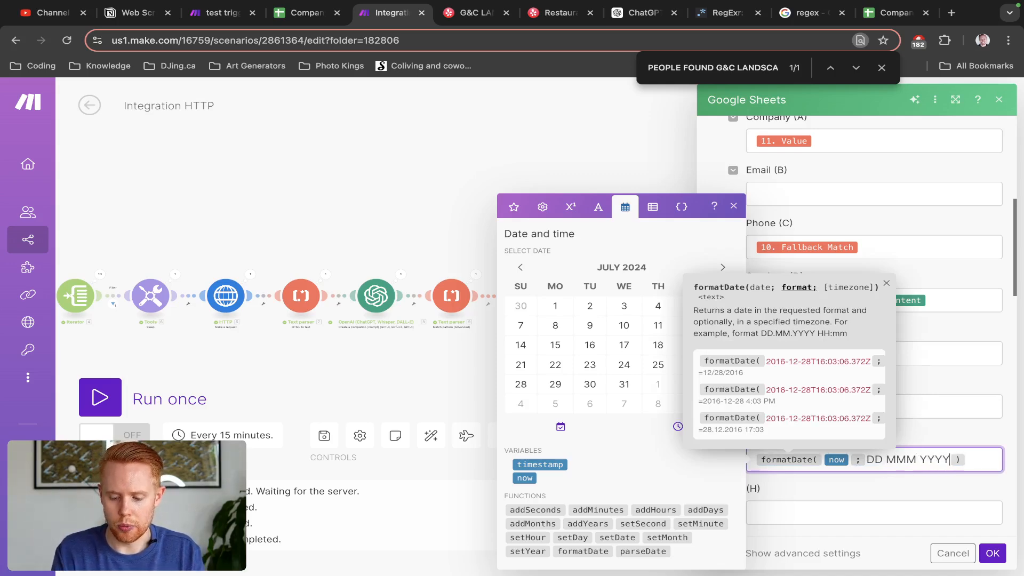
pyautogui.click(990, 442)
pyautogui.click(992, 553)
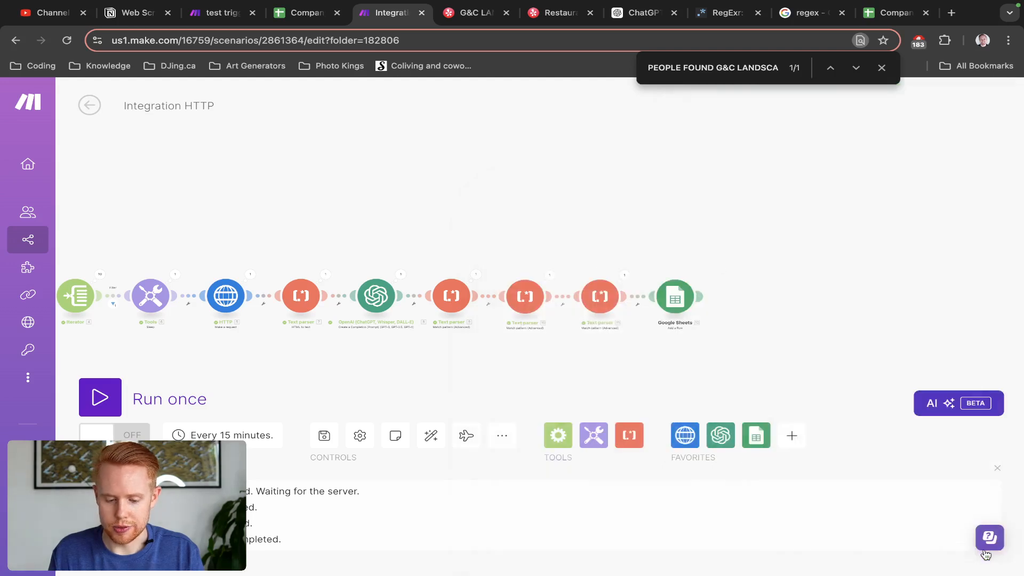
# Step: Save the Integration HTTP scenario and run it once
pyautogui.click(322, 435)
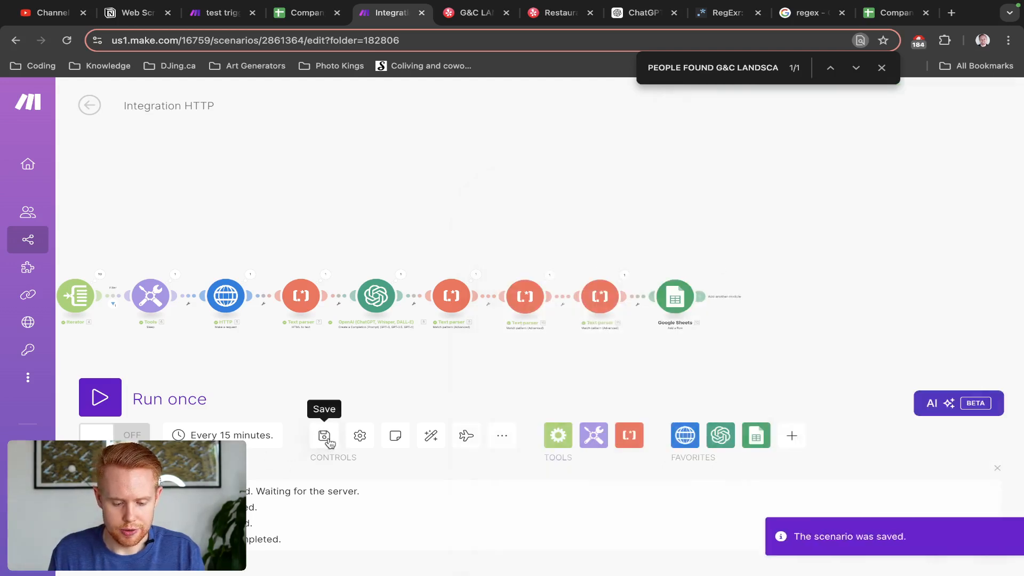
pyautogui.click(322, 435)
pyautogui.click(323, 435)
pyautogui.click(103, 407)
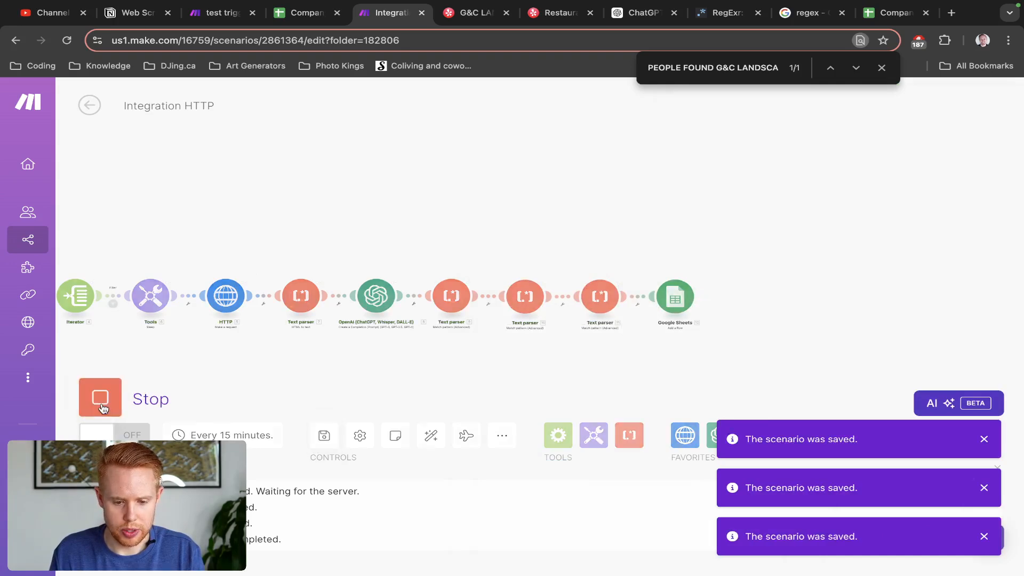
# Step: Switch to the Company Scraping Sheet and check below the existing rows for a newly added entry
pyautogui.hotkey('ctrl', 'shift', 'Tab')
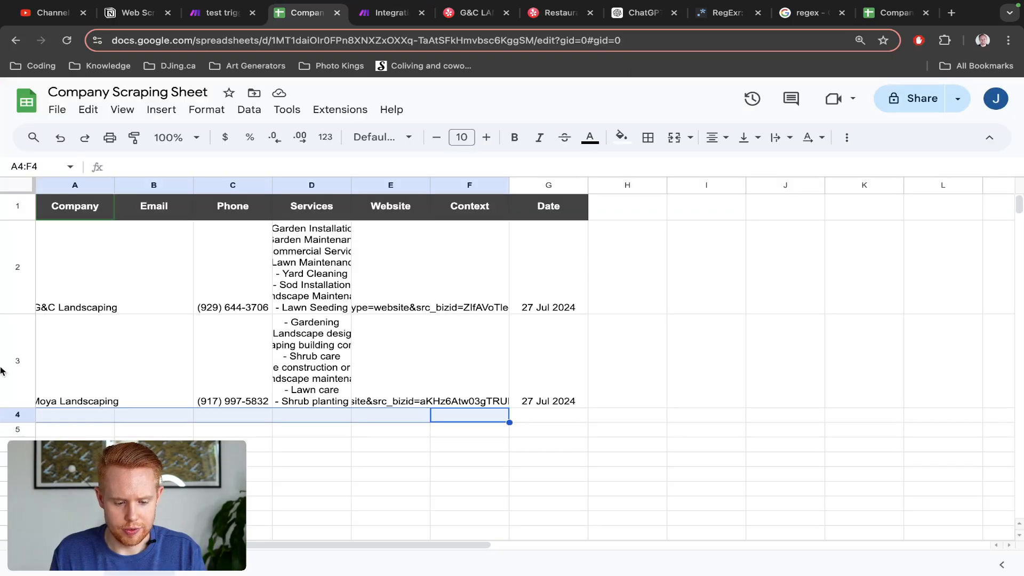
pyautogui.scroll(-1, 349, 372)
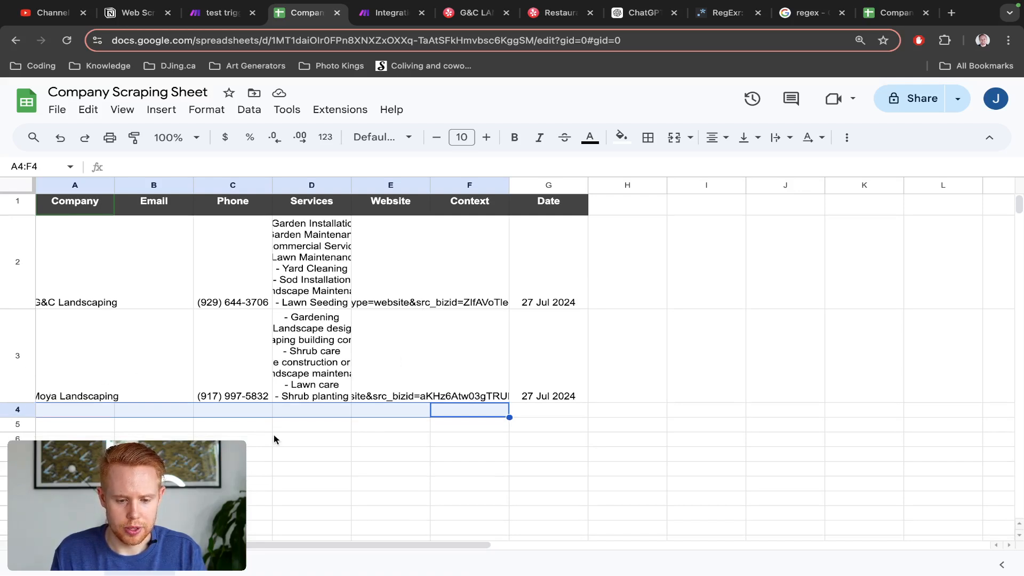
pyautogui.hotkey('ctrl', 'Tab')
pyautogui.hotkey('ctrl', 'shift', 'Tab')
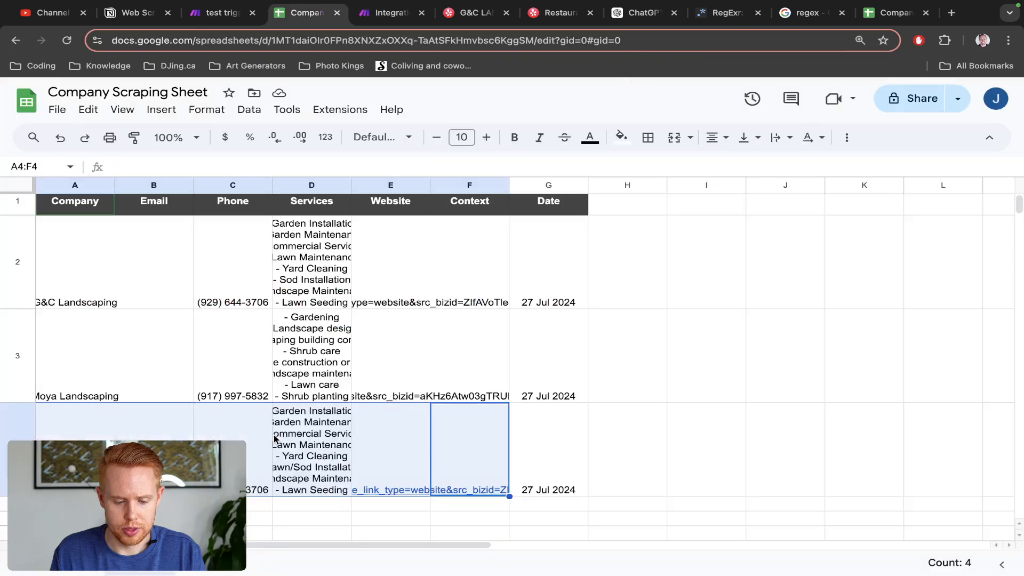
pyautogui.scroll(-3, 158, 439)
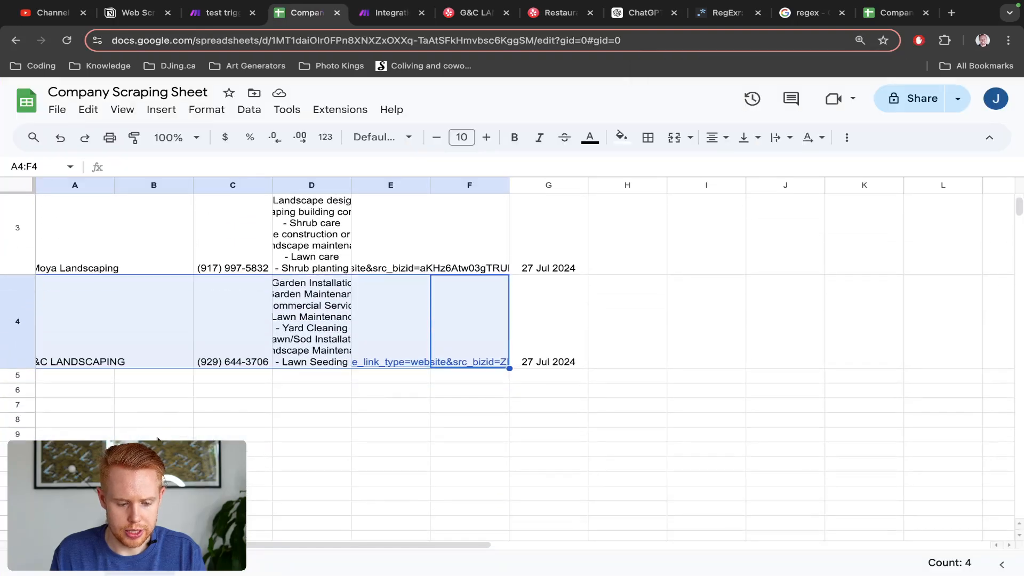
# Step: Inspect row 4's company, services, website and date cells, and return to the Integration HTTP scenario in Make
pyautogui.click(84, 345)
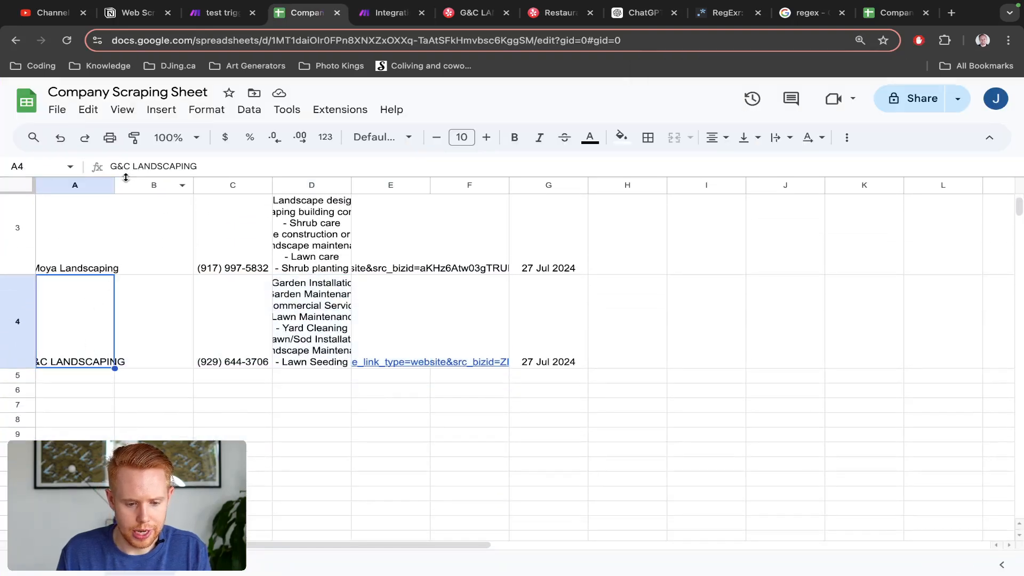
pyautogui.click(311, 332)
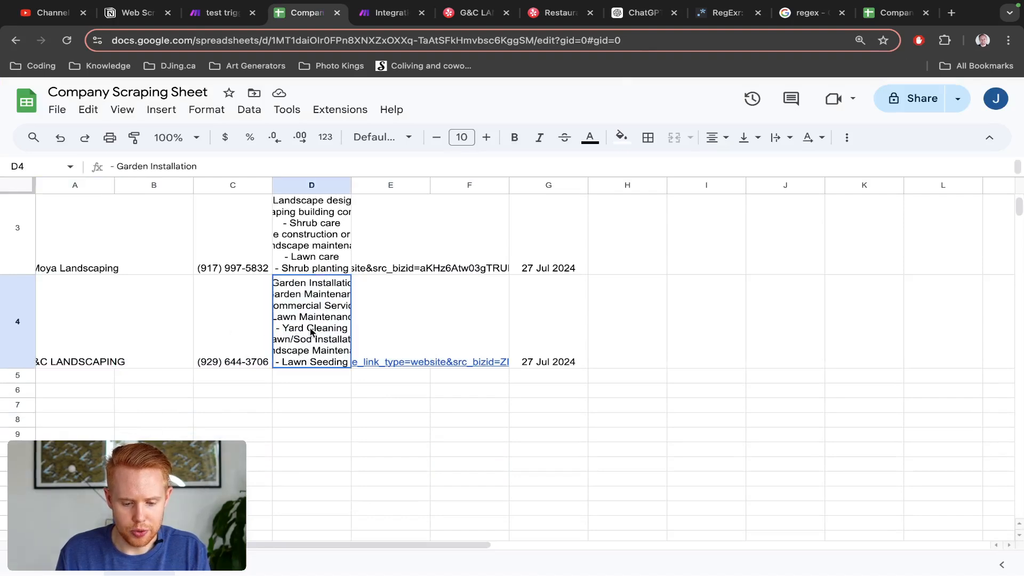
pyautogui.click(374, 334)
pyautogui.click(536, 331)
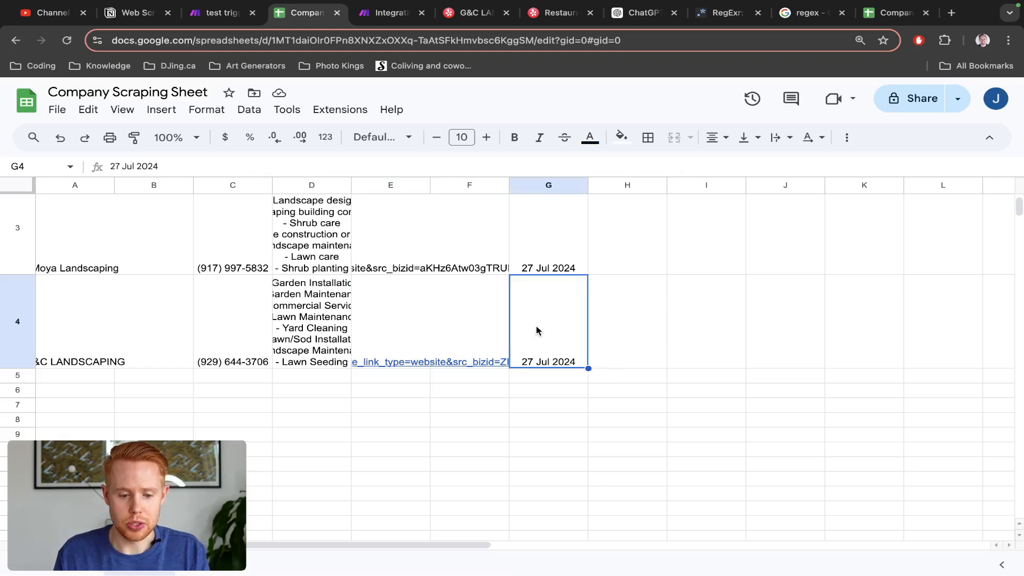
pyautogui.hotkey('ctrl', 'shift', 'Tab')
pyautogui.hotkey('ctrl', 'Tab')
pyautogui.hotkey('ctrl', 'Tab')
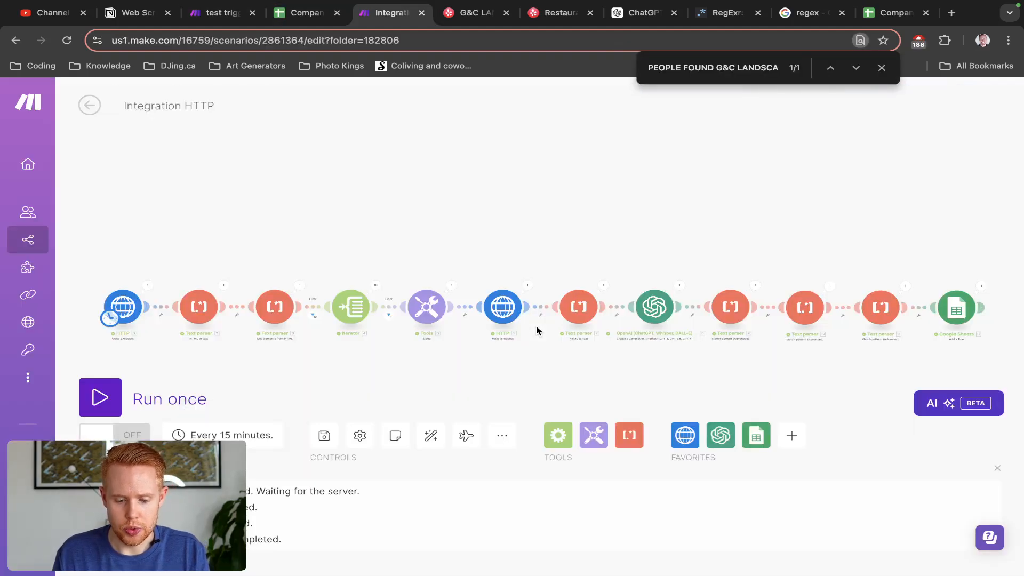